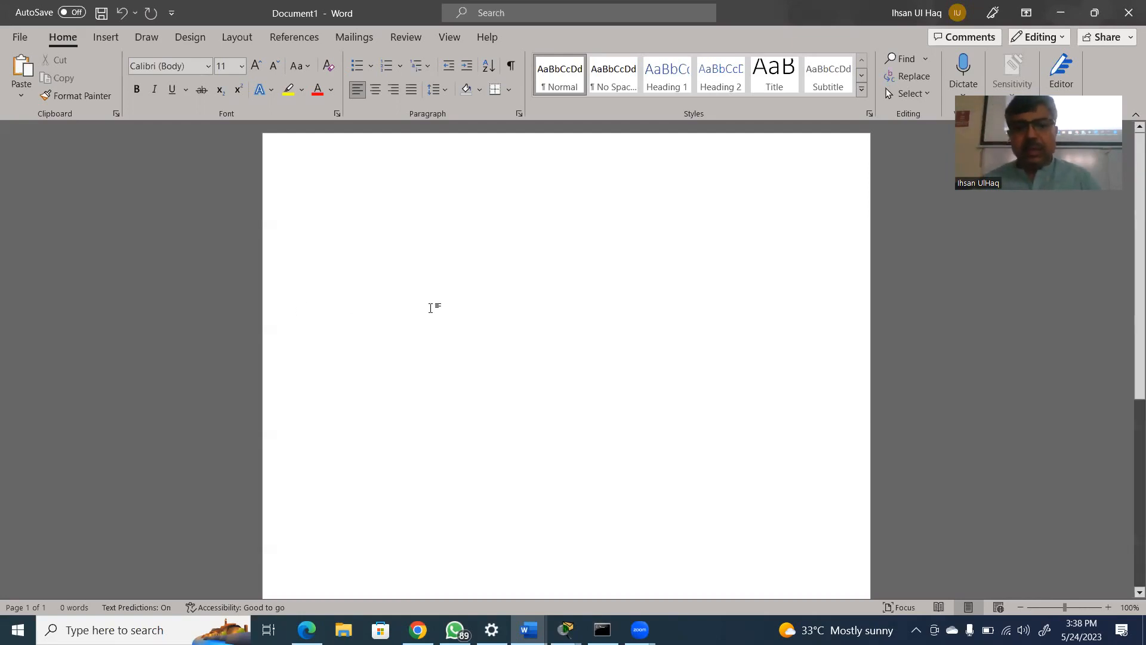
left_click_drag(507, 248, 506, 276)
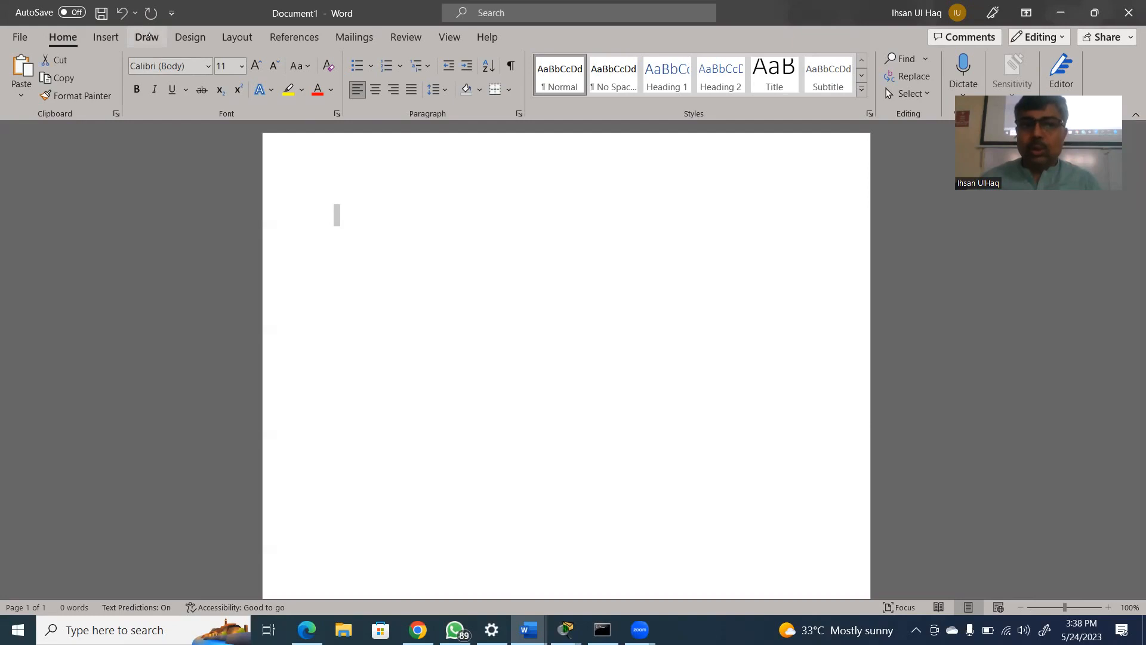
left_click(146, 38)
left_click(168, 73)
left_click_drag(434, 221, 425, 260)
mouse_move(436, 219)
left_mouse_down()
mouse_move(543, 218)
mouse_move(489, 273)
mouse_move(424, 254)
left_mouse_up()
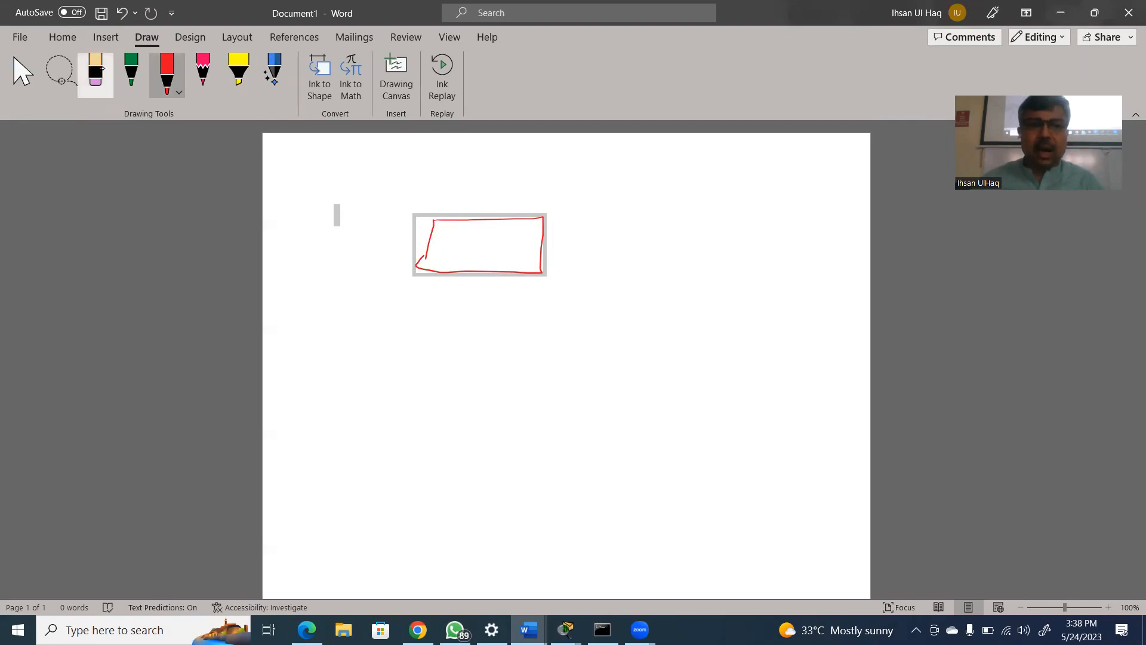
left_click(96, 72)
key("Delete")
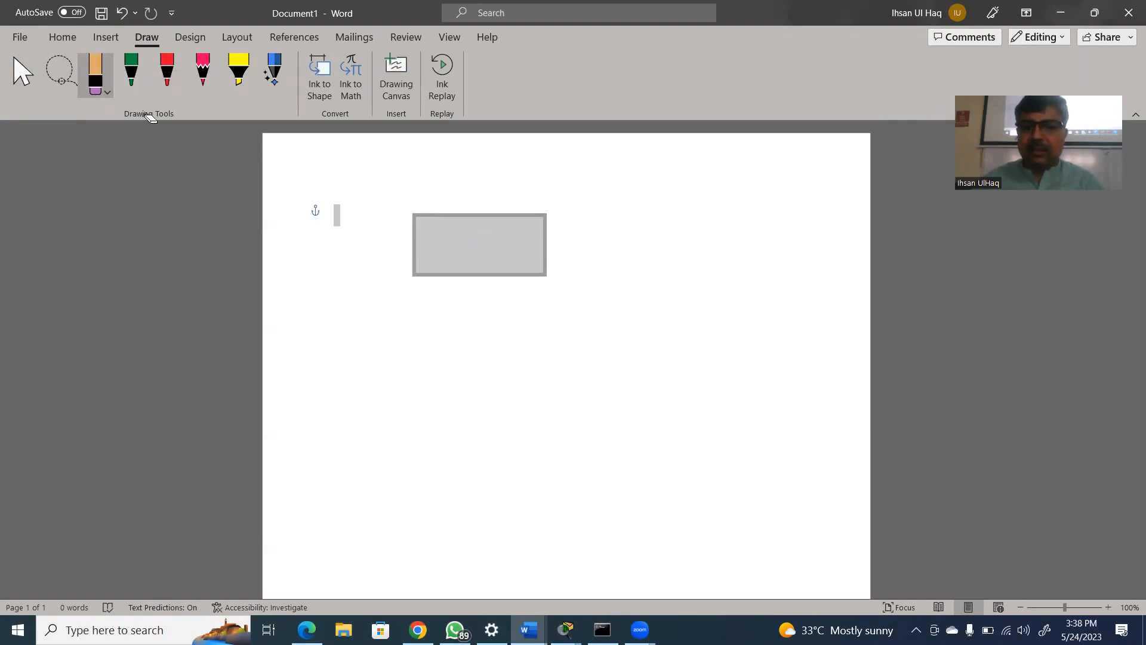
key("Delete")
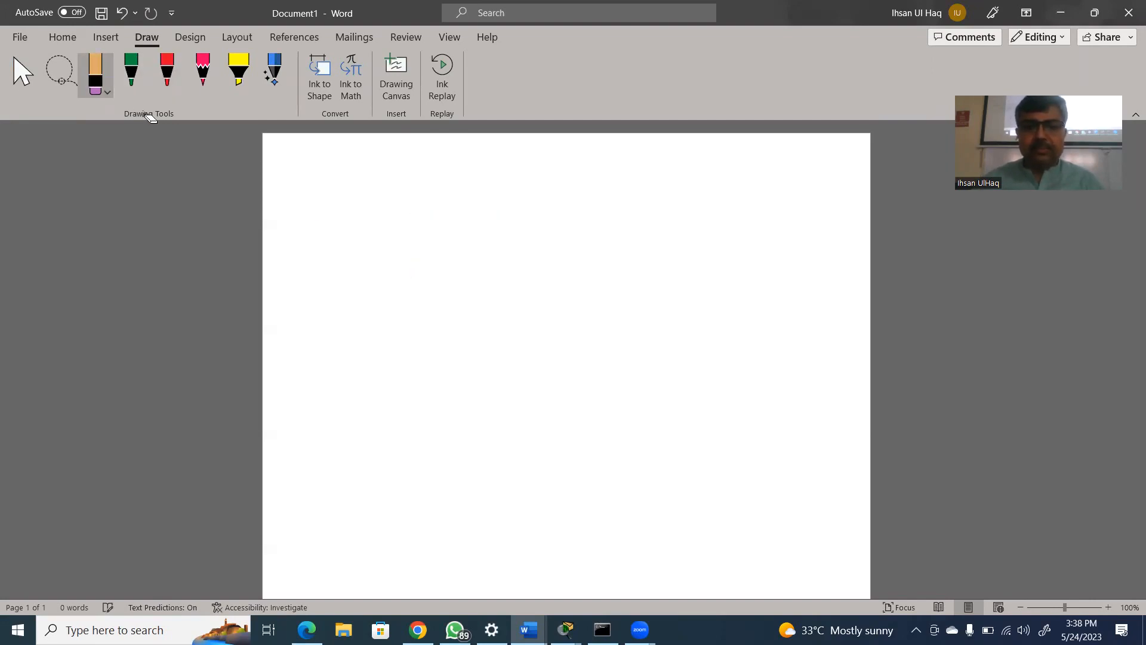
Draw a red box labelled "Sw" with a small port marked "console" on its lower edge and an arrow pointing into it
left_click(167, 72)
mouse_move(384, 208)
left_mouse_down()
mouse_move(480, 260)
mouse_move(410, 208)
mouse_move(383, 206)
left_mouse_up()
mouse_move(427, 241)
left_mouse_down()
mouse_move(411, 244)
mouse_move(410, 259)
mouse_move(439, 249)
left_mouse_up()
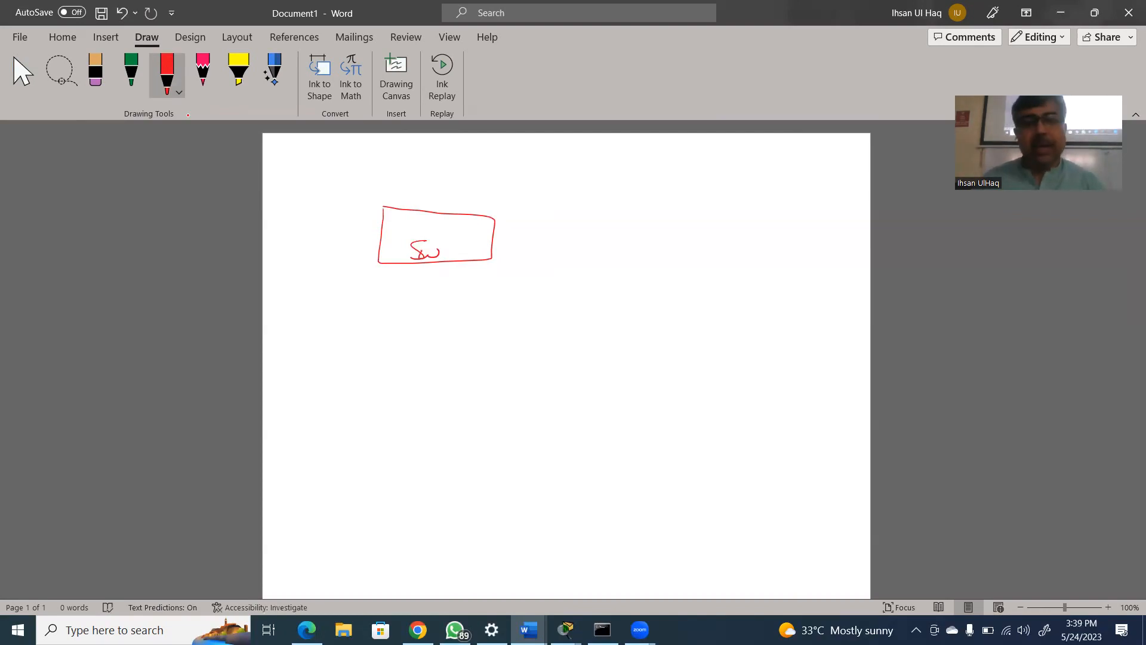
left_click_drag(460, 261, 490, 313)
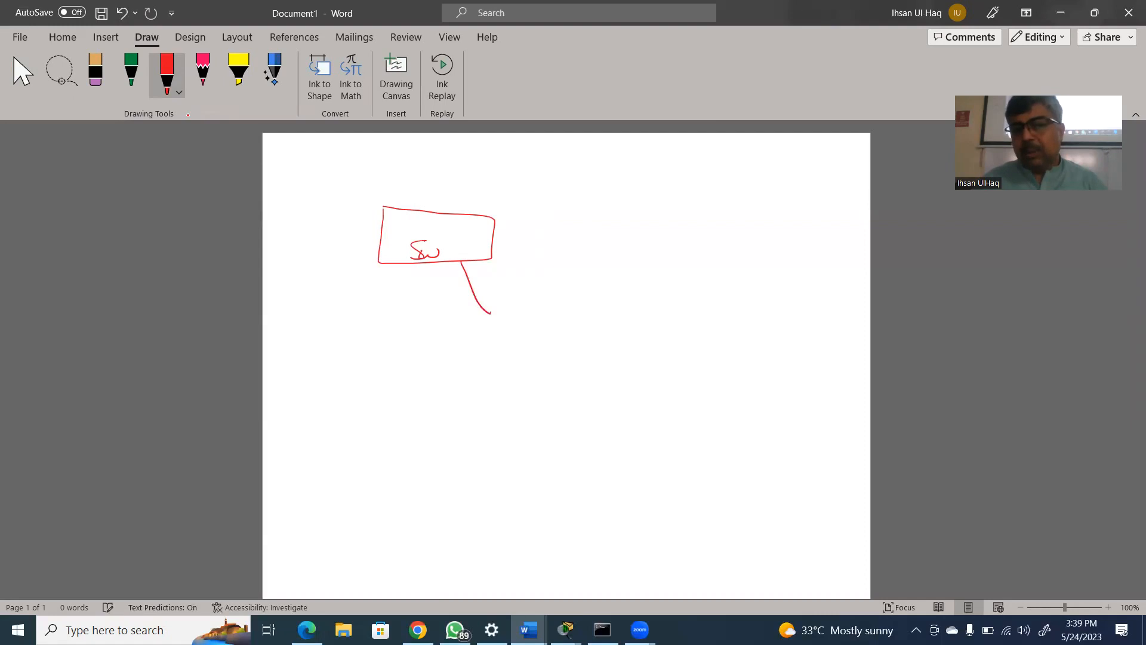
mouse_move(461, 261)
left_mouse_down()
mouse_move(474, 251)
mouse_move(446, 271)
mouse_move(544, 271)
left_mouse_up()
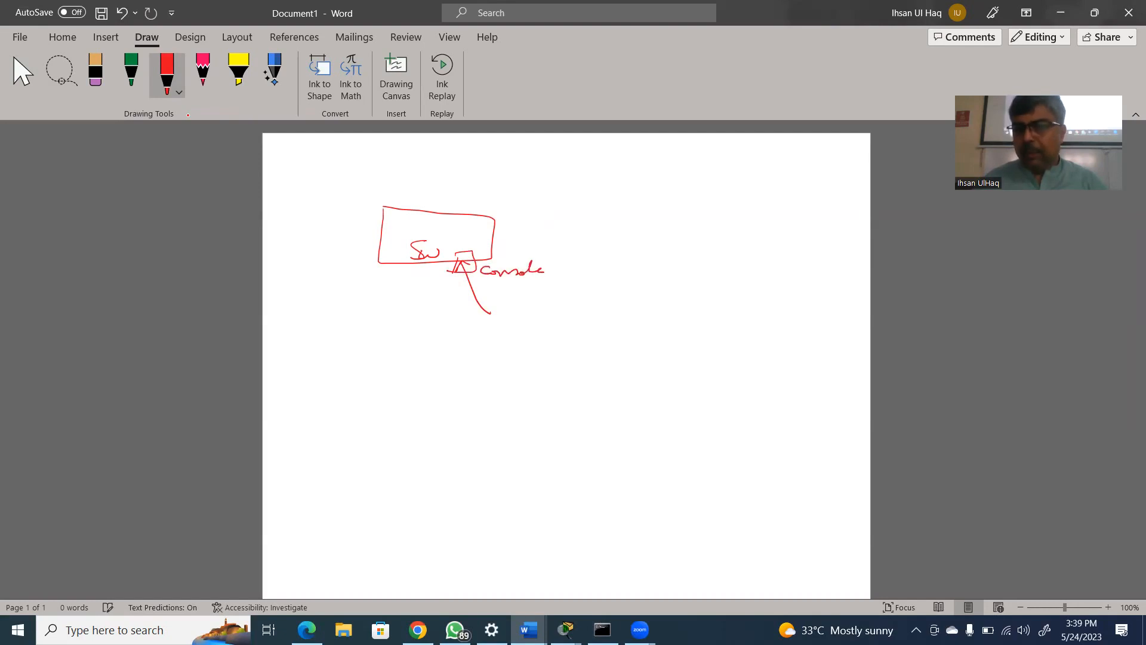
Extend the console line to a new box labelled "MPC" and write "Putty" above that box
mouse_move(477, 304)
left_mouse_down()
mouse_move(573, 357)
mouse_move(580, 384)
left_mouse_up()
left_click_drag(582, 335, 643, 377)
mouse_move(591, 359)
left_mouse_down()
mouse_move(596, 348)
mouse_move(622, 363)
left_mouse_up()
left_click_drag(632, 346, 645, 371)
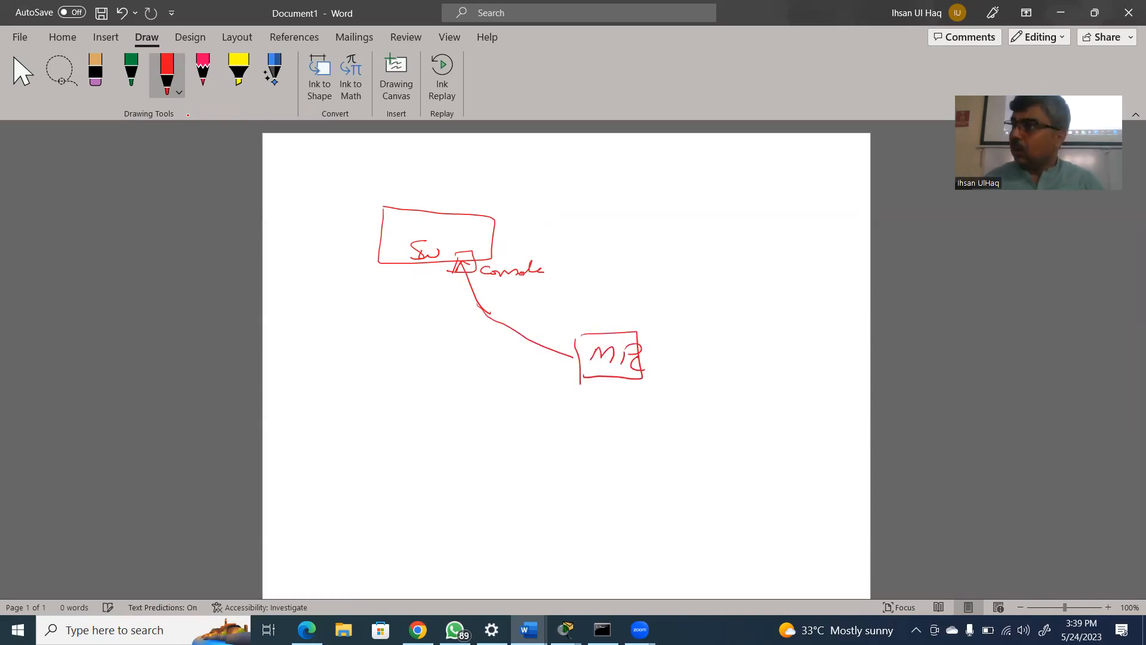
left_click_drag(610, 323, 653, 307)
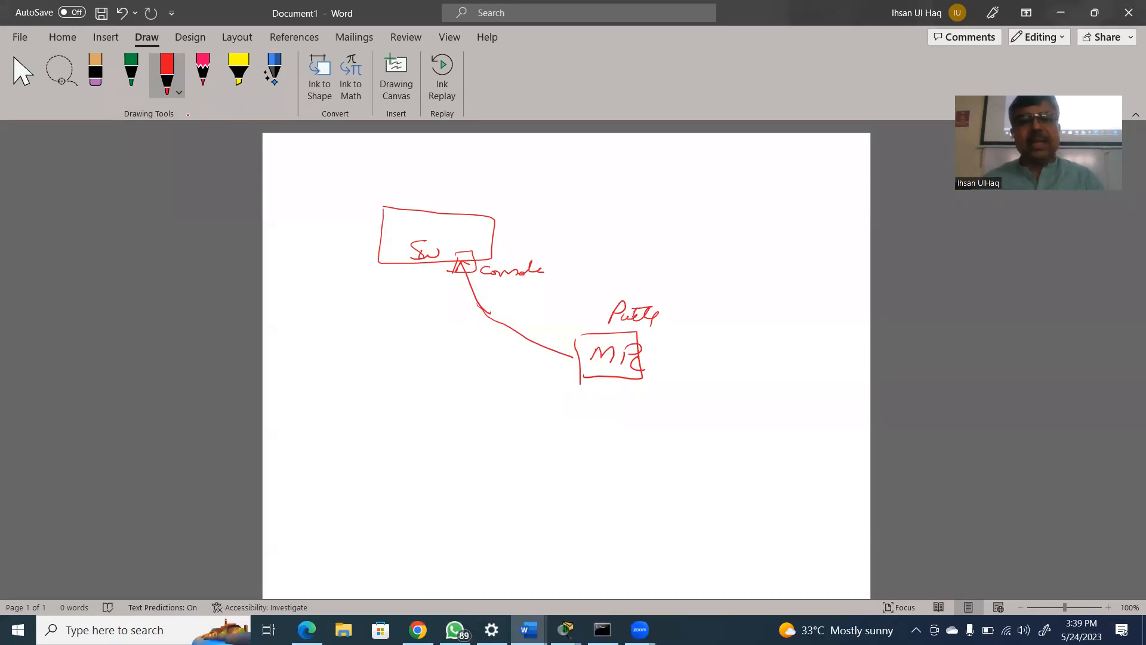
Handwrite "1. Management plane" in red near the page's upper right corner
left_click(642, 170)
mouse_move(634, 162)
left_mouse_down()
mouse_move(631, 172)
mouse_move(661, 159)
mouse_move(679, 173)
left_mouse_up()
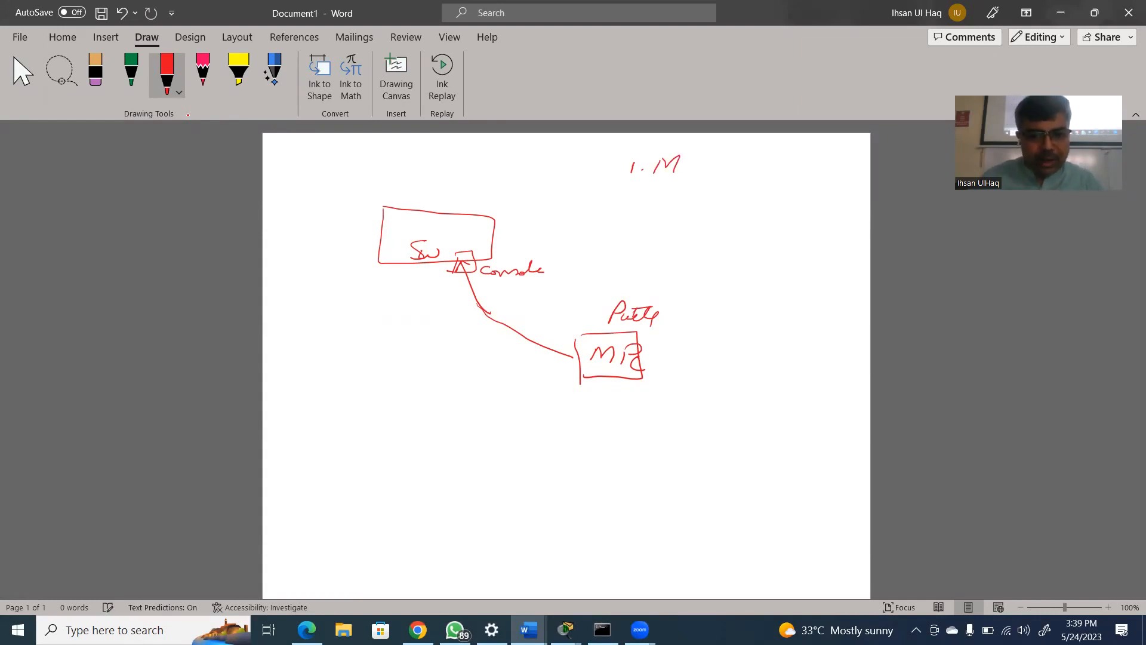
mouse_move(687, 167)
left_mouse_down()
mouse_move(717, 184)
mouse_move(760, 169)
left_mouse_up()
mouse_move(752, 167)
left_mouse_down()
mouse_move(768, 163)
mouse_move(769, 188)
mouse_move(795, 160)
left_mouse_up()
mouse_move(795, 160)
left_mouse_down()
mouse_move(797, 177)
mouse_move(827, 174)
left_mouse_up()
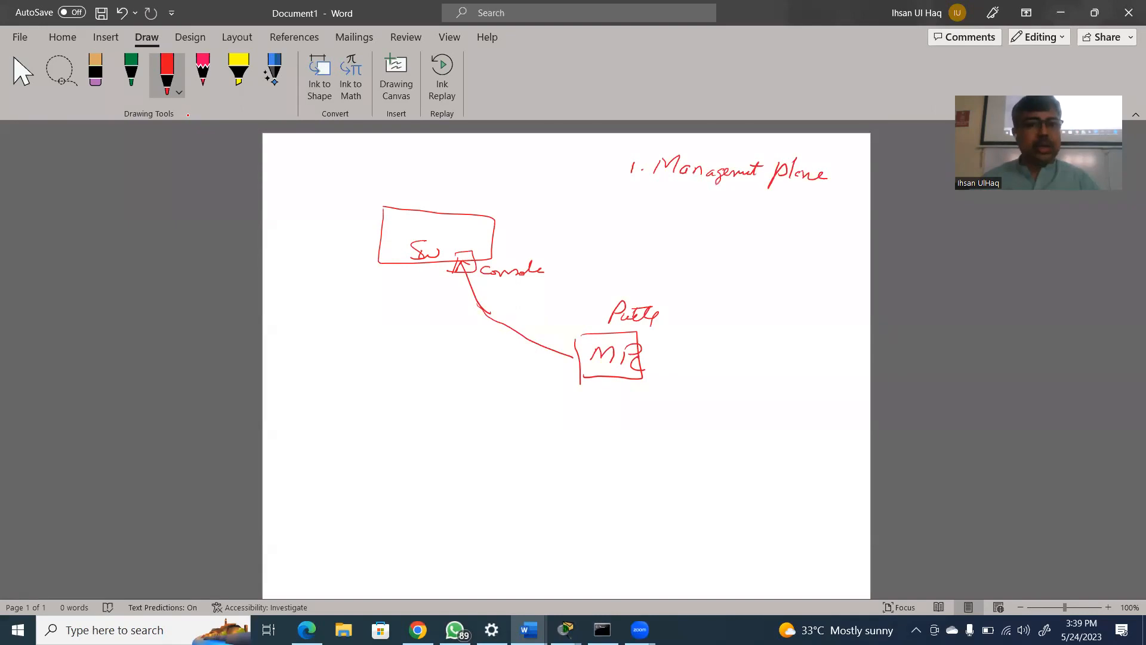
Add "2. Control" and "3. Data" with ditto marks below the management plane line and circle the number 1
mouse_move(620, 193)
left_mouse_down()
mouse_move(630, 203)
mouse_move(702, 197)
mouse_move(709, 207)
mouse_move(730, 192)
mouse_move(708, 195)
left_mouse_up()
left_click(638, 201)
left_click_drag(790, 205, 794, 210)
mouse_move(621, 234)
left_mouse_down()
mouse_move(621, 246)
mouse_move(791, 249)
left_mouse_up()
left_click(644, 244)
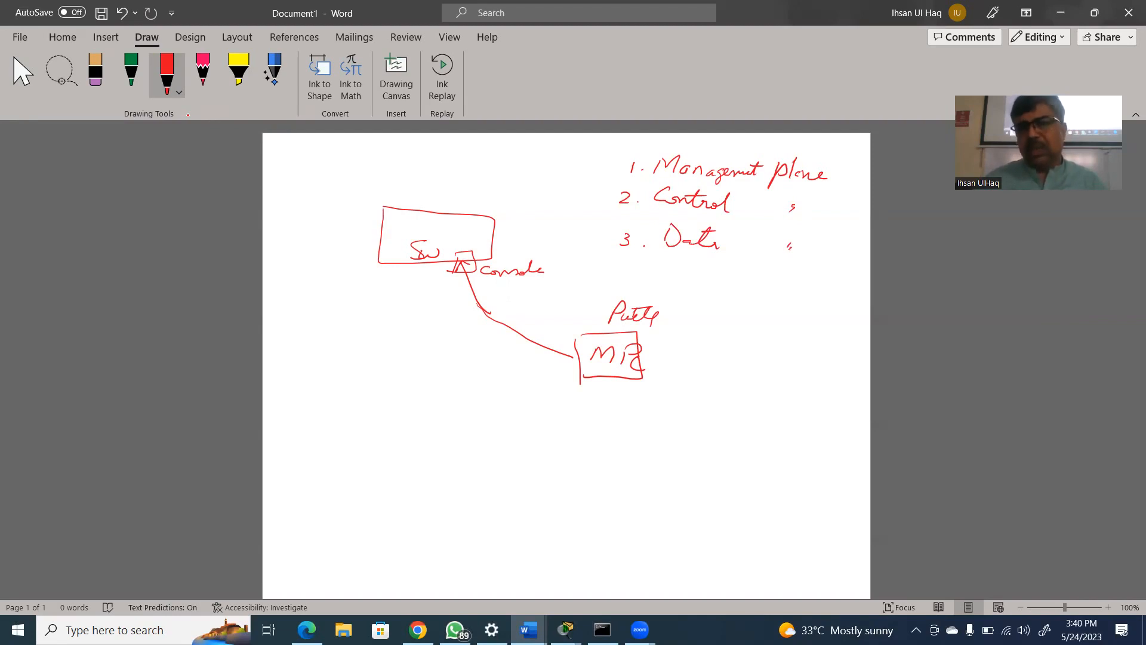
mouse_move(635, 155)
left_mouse_down()
mouse_move(620, 159)
mouse_move(652, 179)
mouse_move(635, 157)
mouse_move(621, 160)
left_mouse_up()
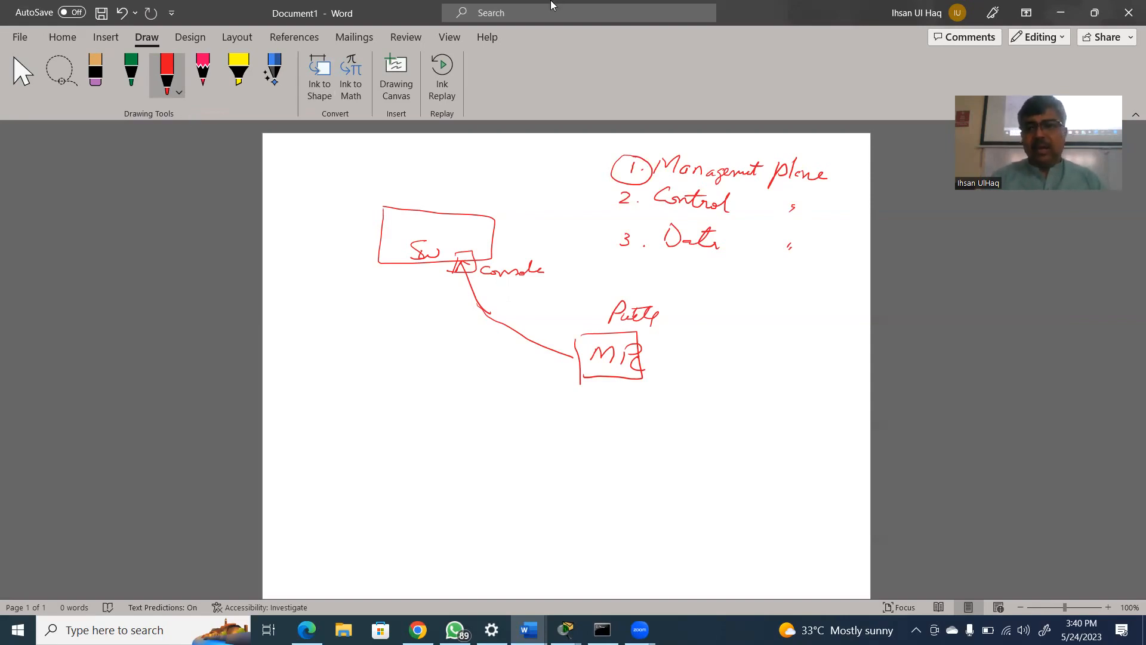
Switch to Cisco Packet Tracer by opening packet-tracer---secure-network-devices from the desktop, and narrow its instructions pane to give the topology more room
left_click(1059, 13)
left_click(1060, 13)
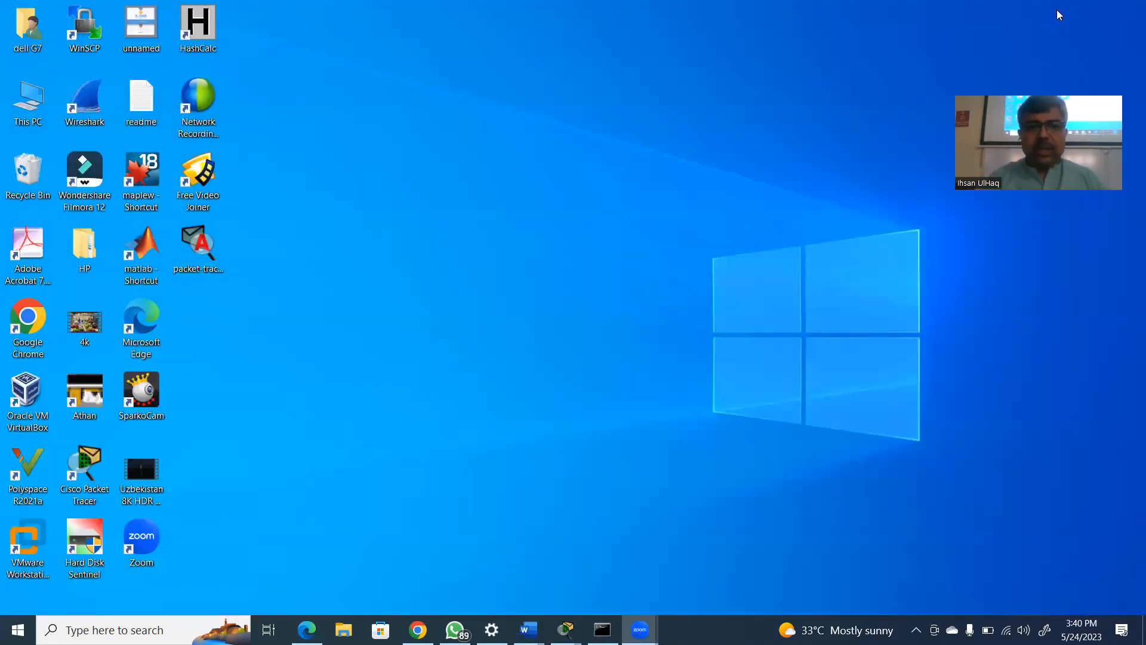
left_click(199, 243)
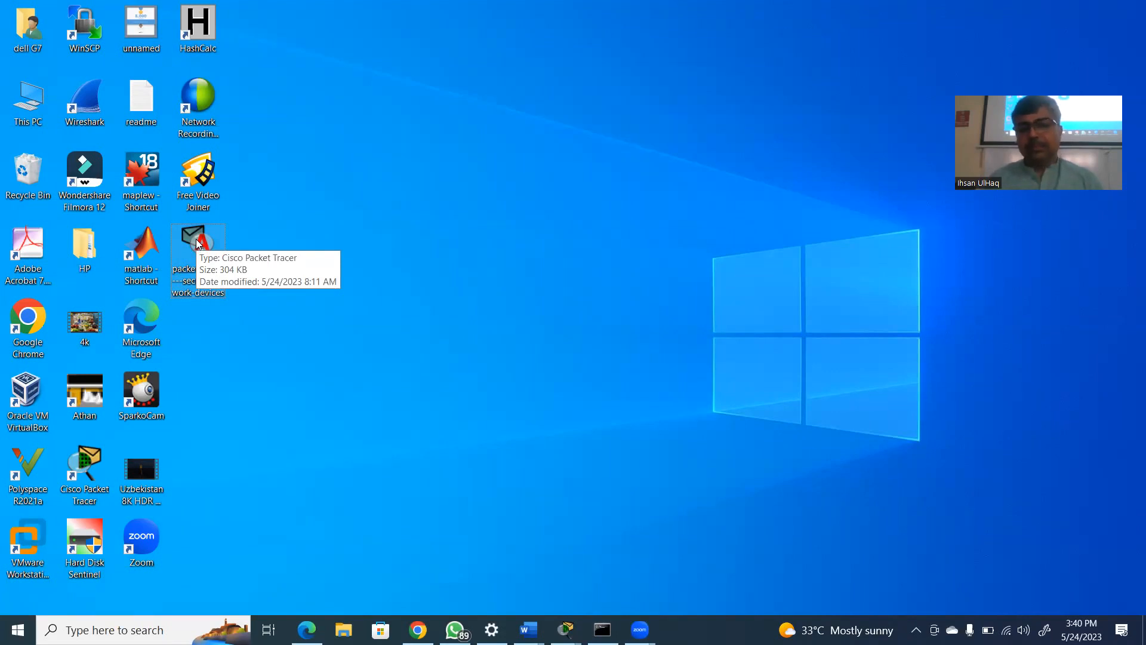
double_click(199, 244)
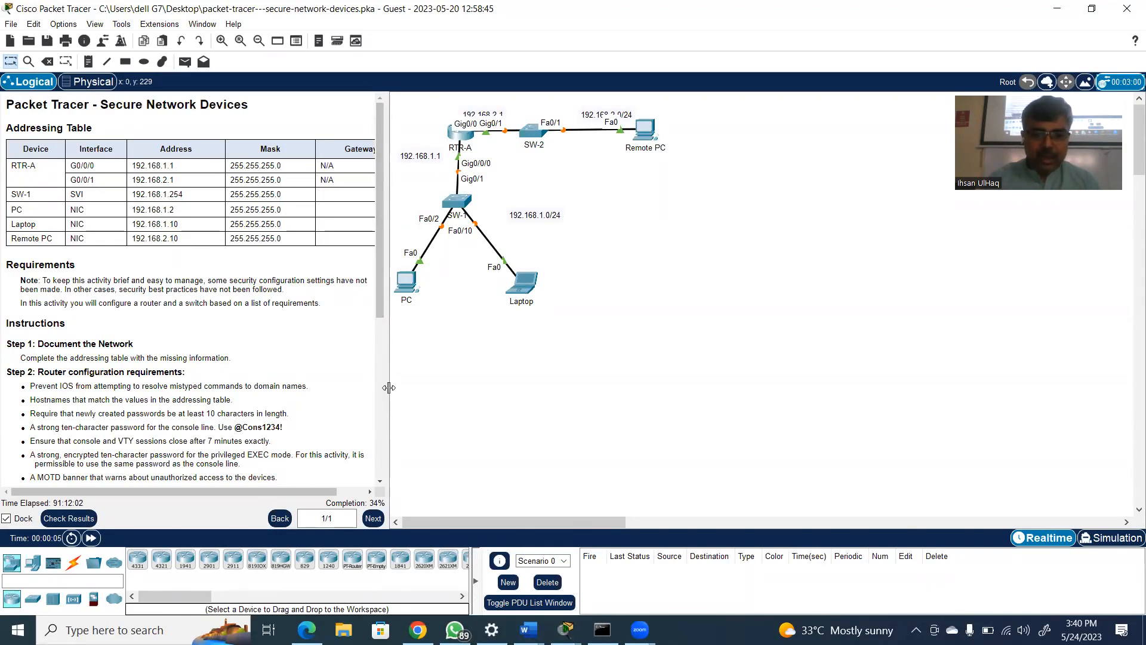
left_click_drag(388, 387, 241, 383)
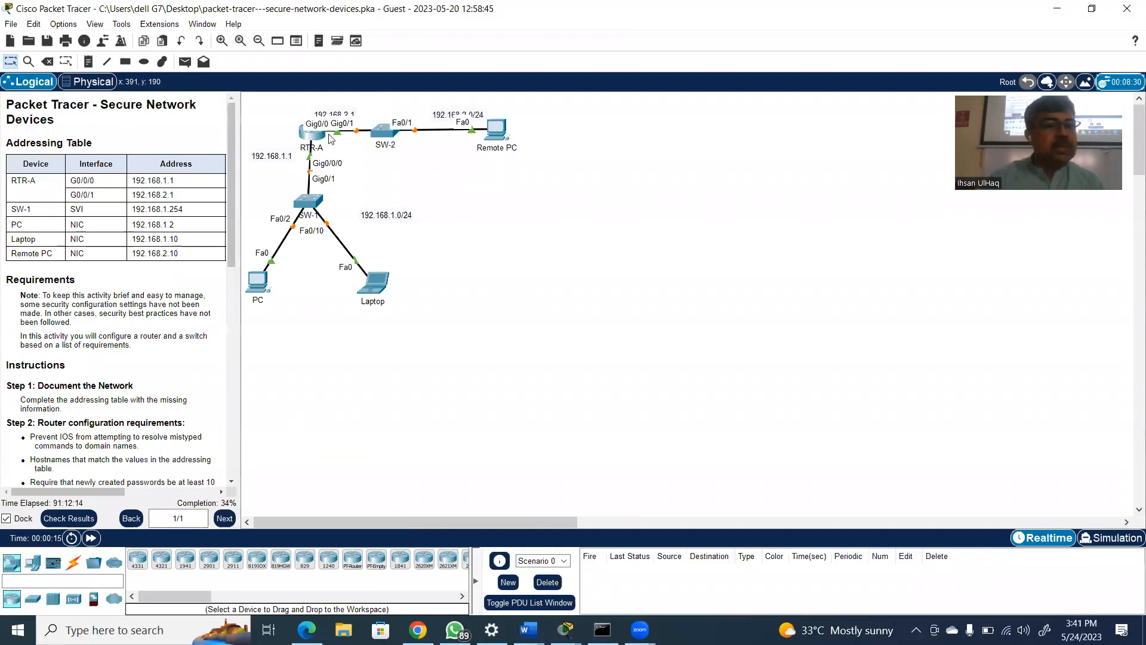
mouse_move(311, 140)
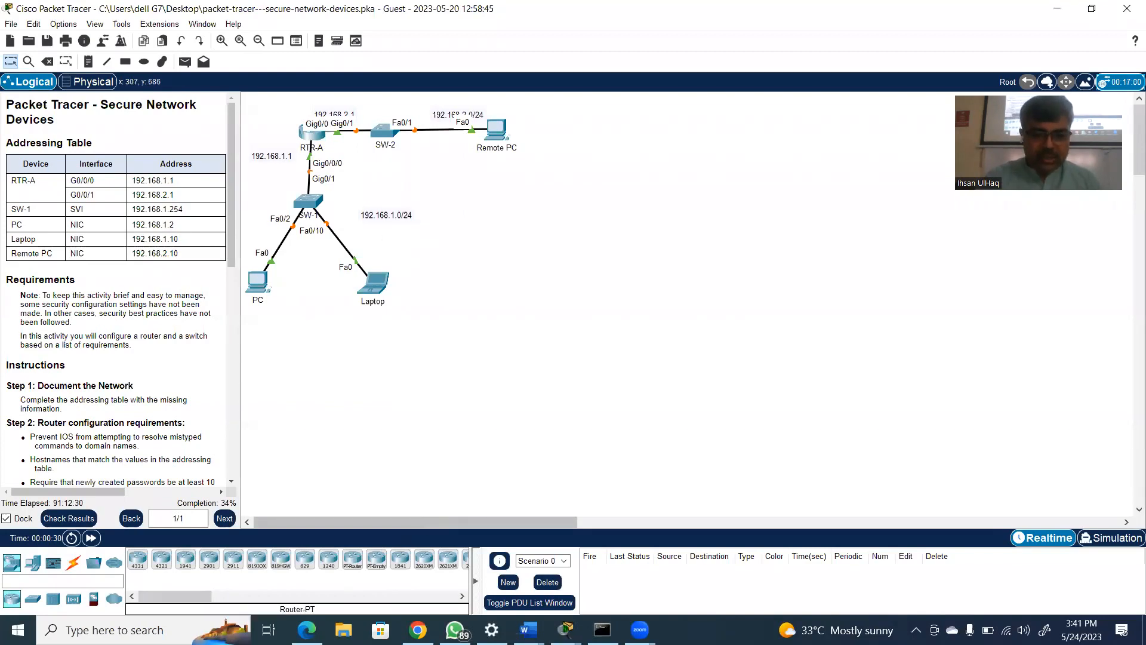
Open the recent file "17.5.9 Packet Tracer - Interpret show Command Output" from File Explorer and dismiss its User Profile dialog
left_click(344, 629)
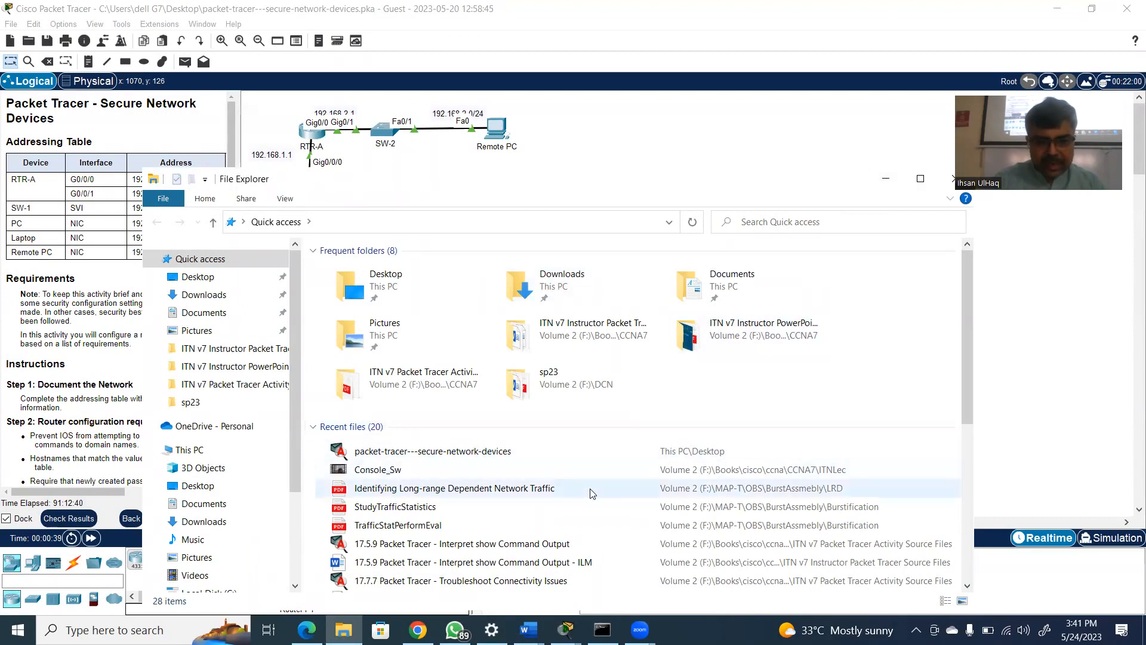
double_click(511, 544)
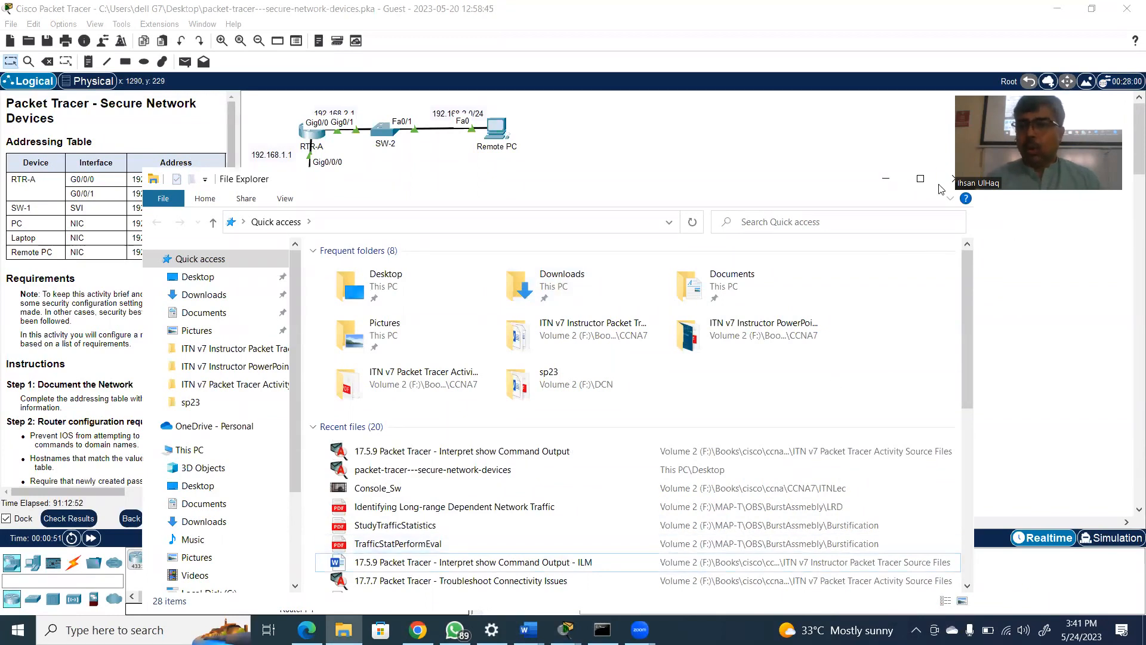
left_click(889, 187)
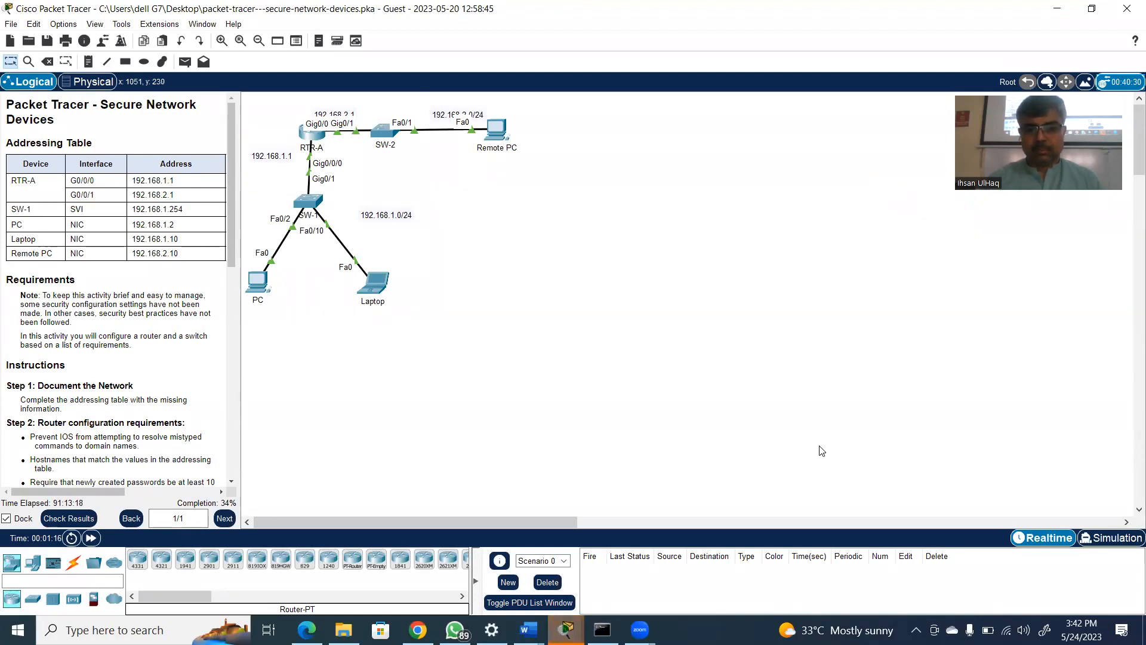
left_click(572, 624)
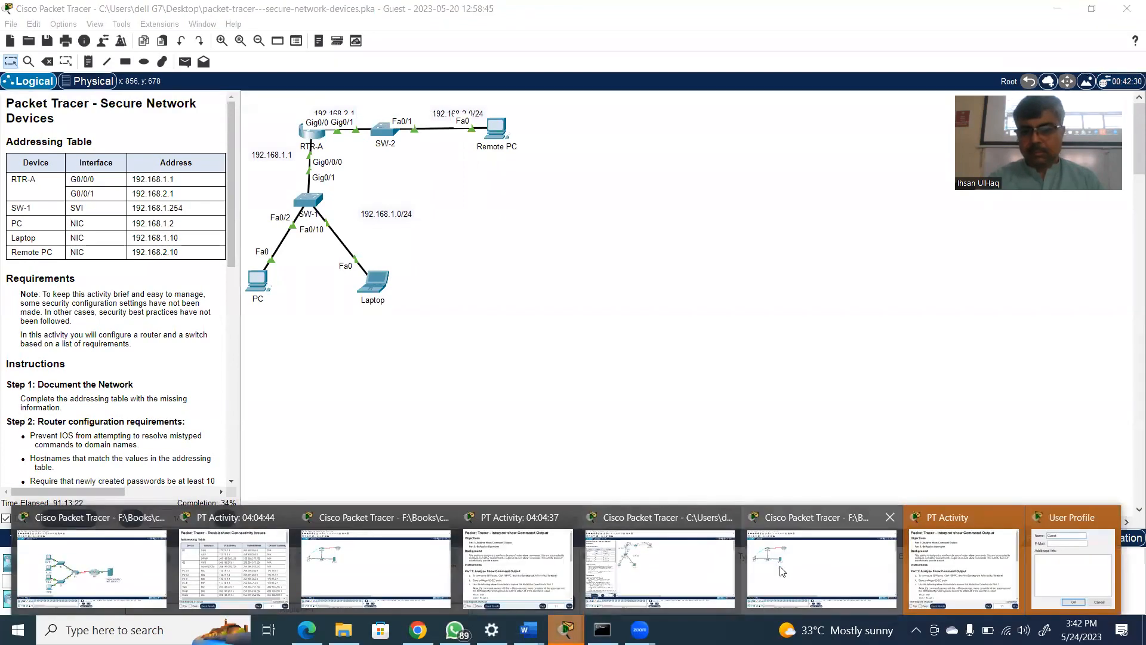
left_click(781, 571)
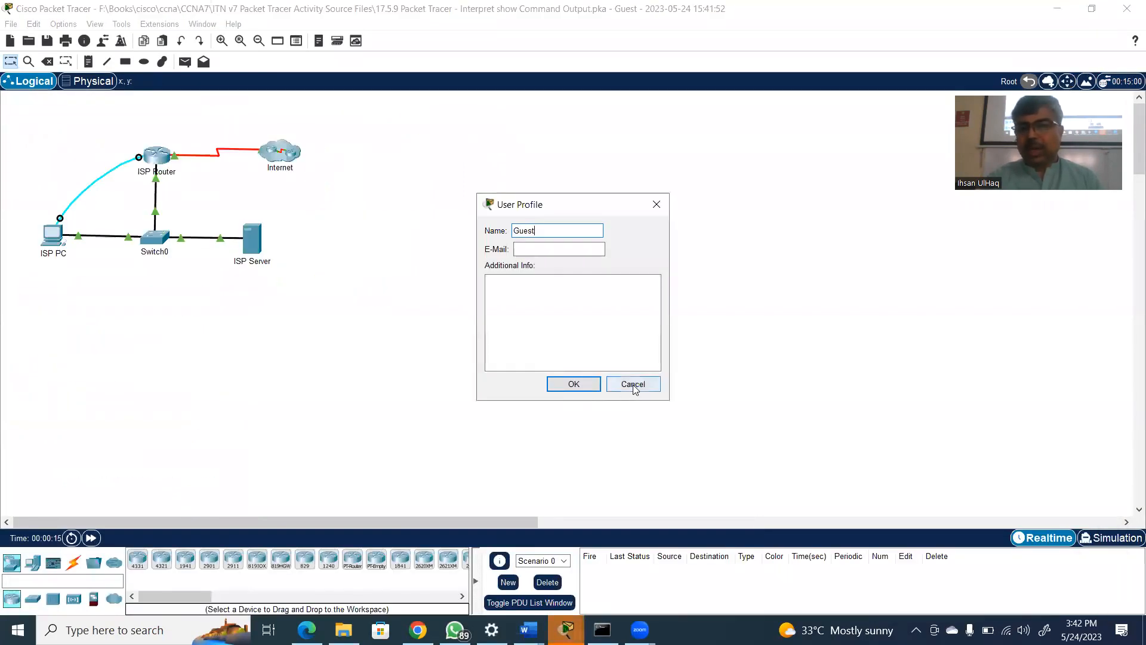
left_click(633, 385)
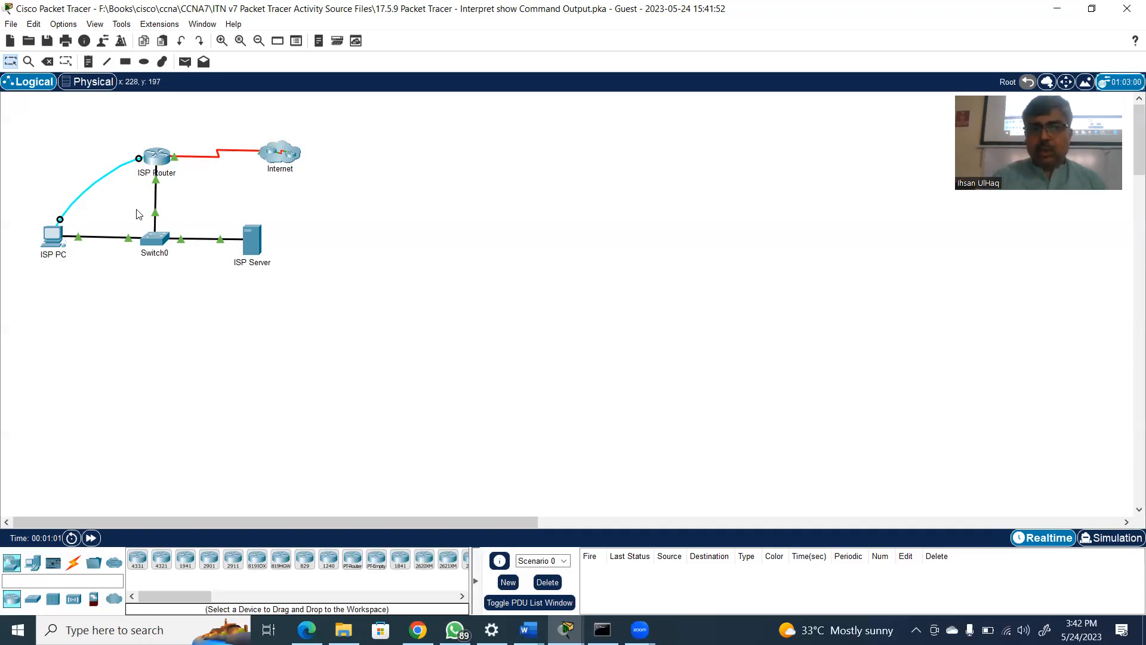
Try to browse other network device categories, including Switches, in the 17.5.9 activity
left_click(49, 604)
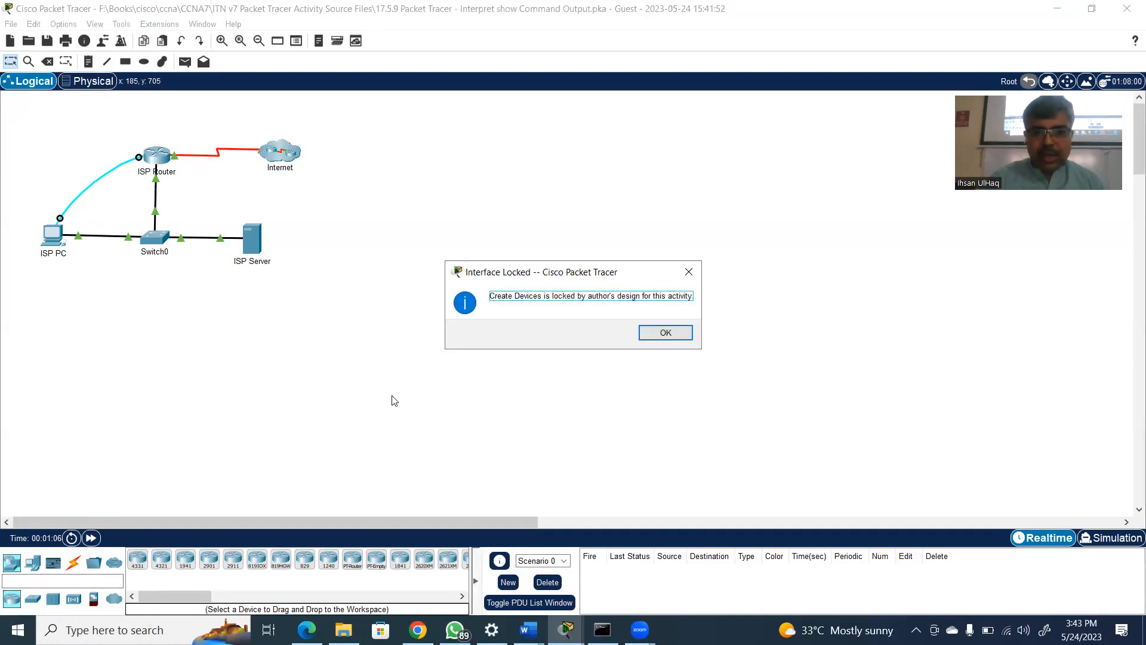
left_click(668, 332)
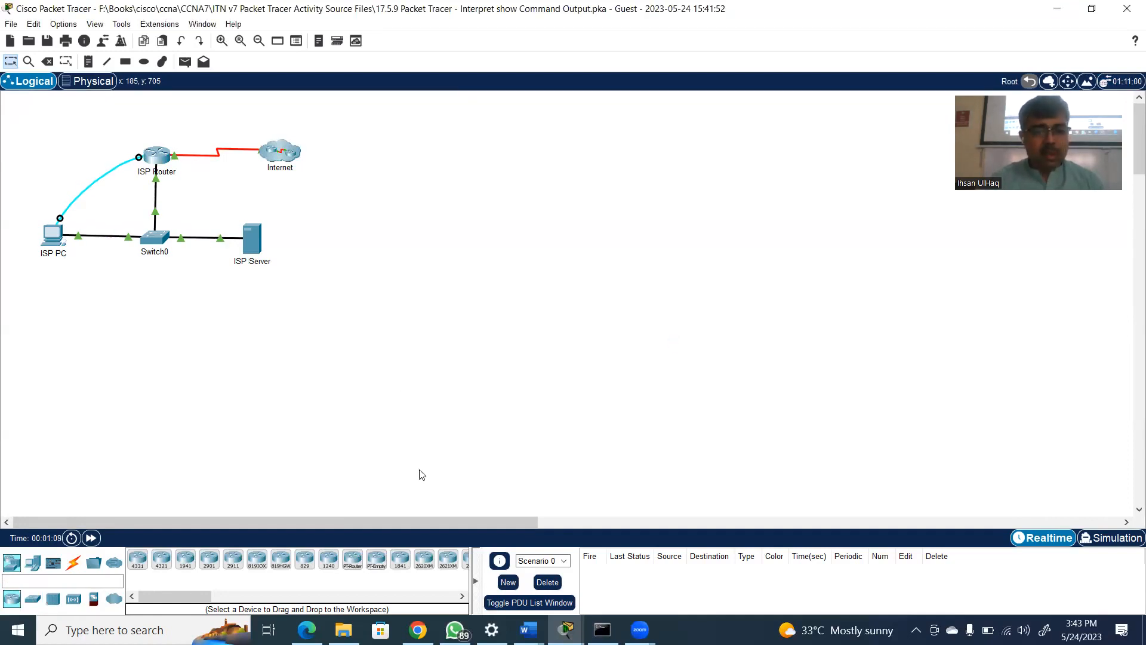
left_click(33, 599)
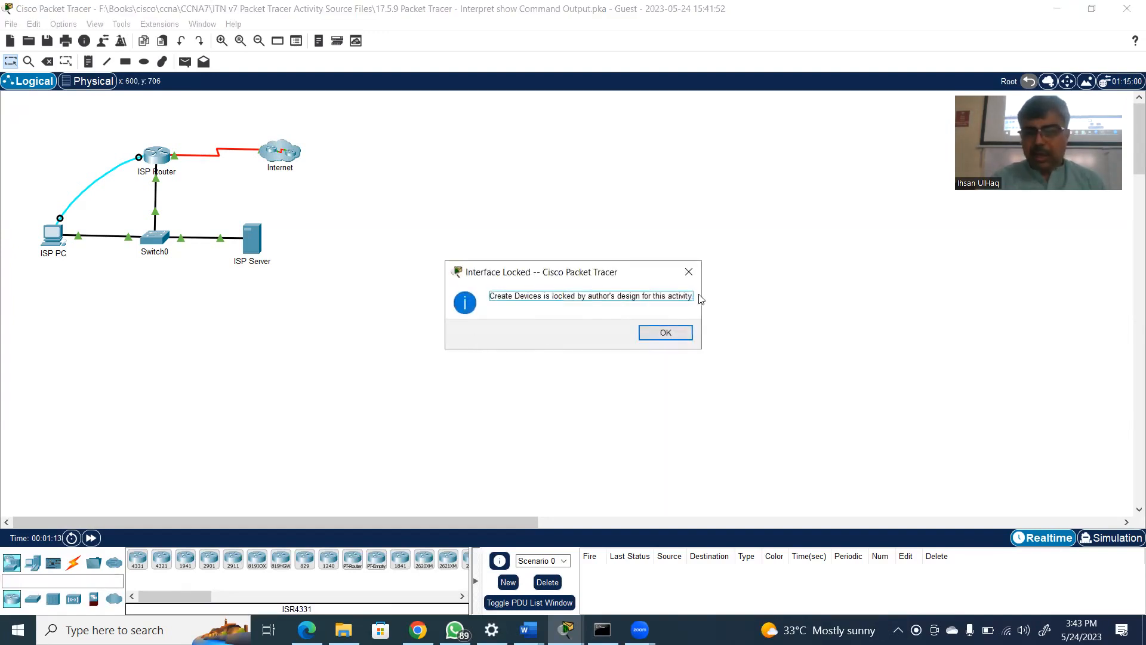
left_click(673, 334)
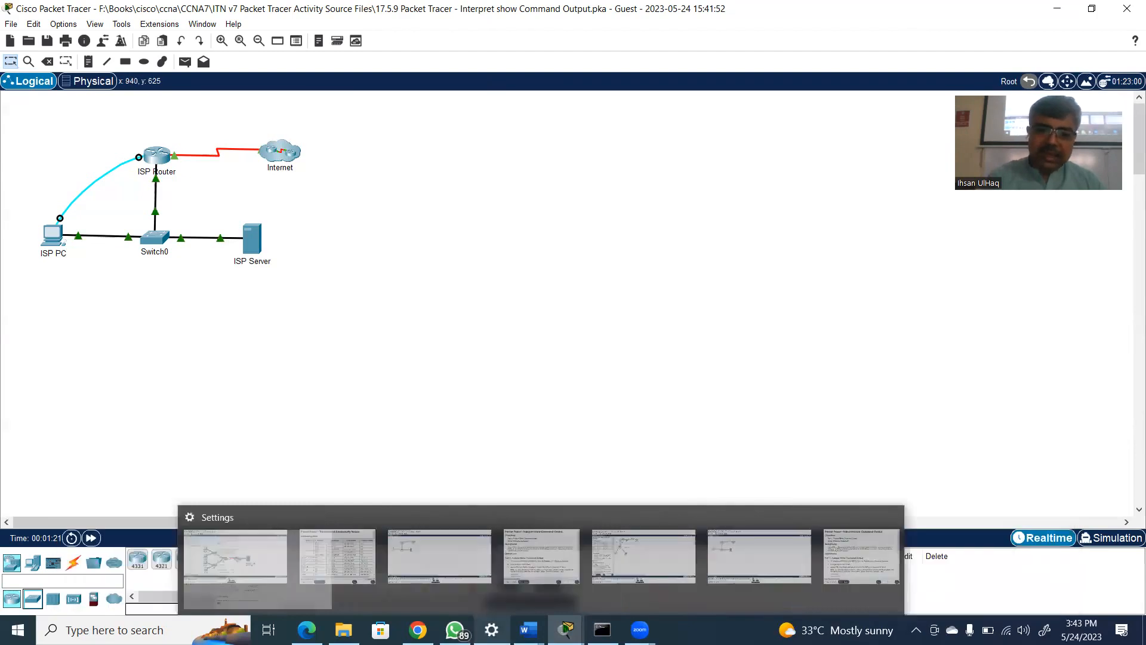
mouse_move(529, 629)
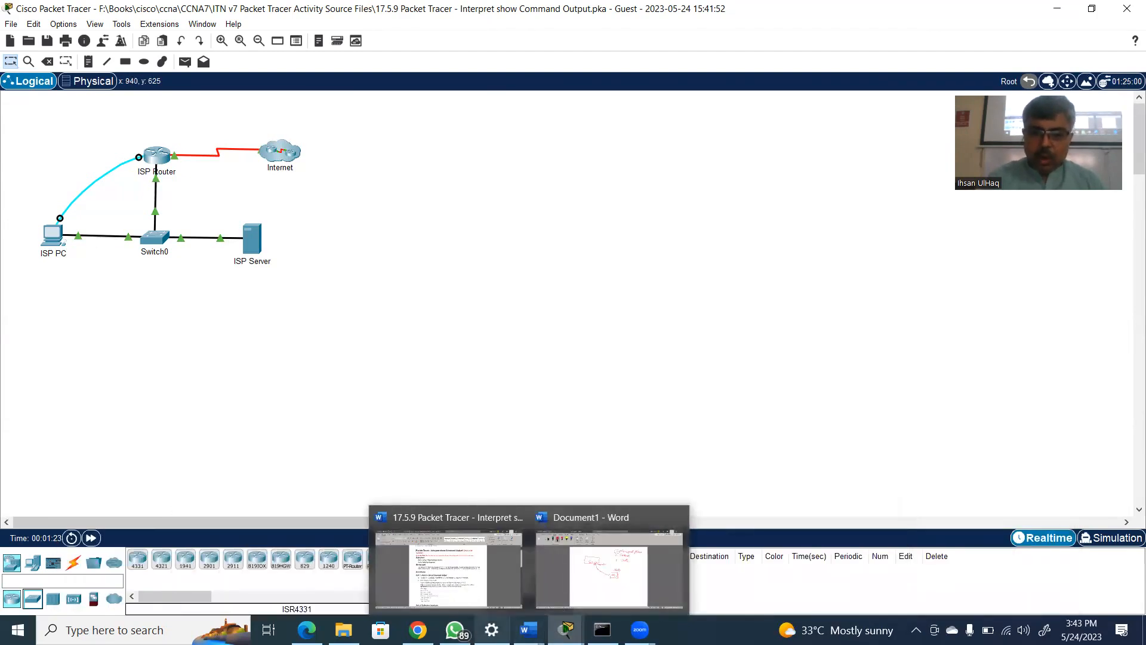
mouse_move(566, 629)
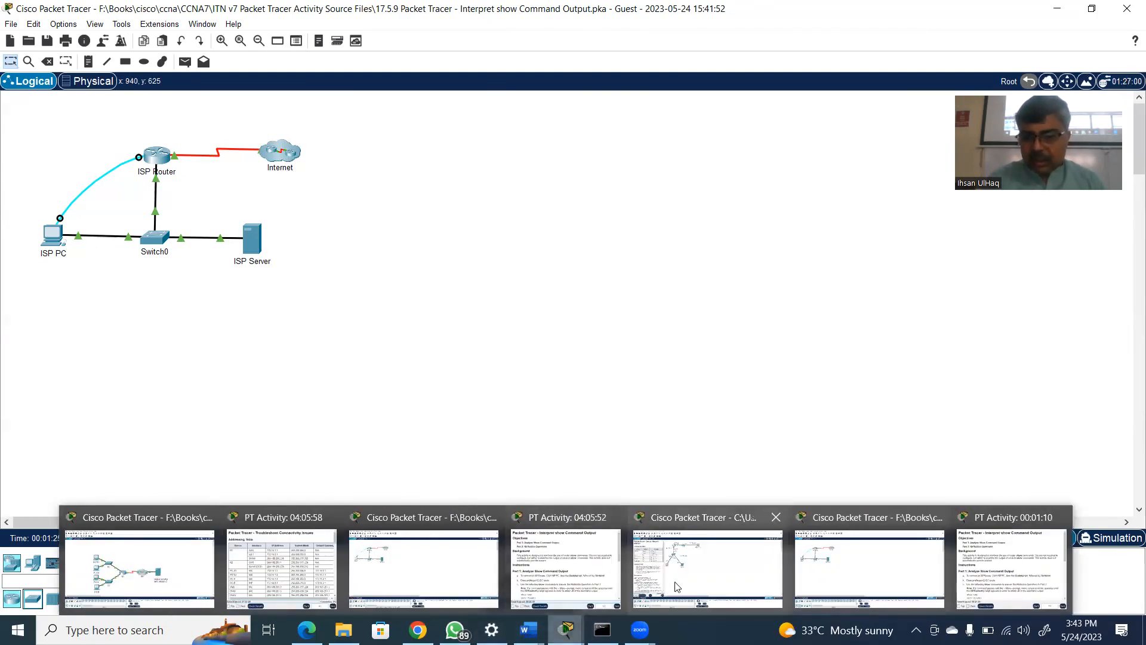
left_click(676, 586)
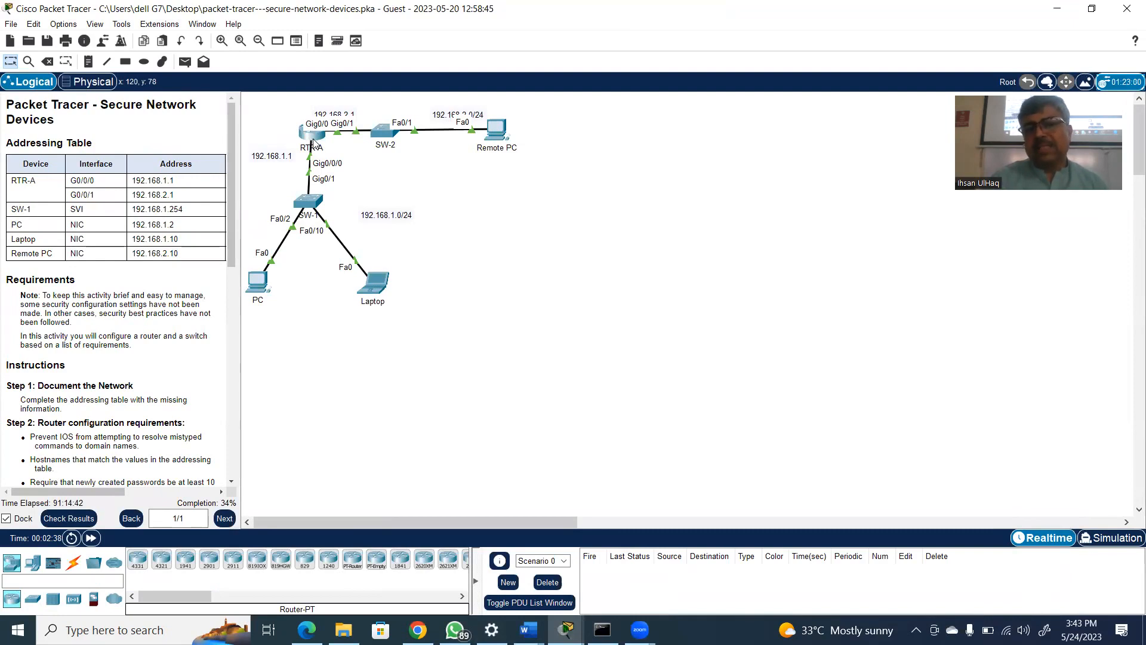
mouse_move(314, 143)
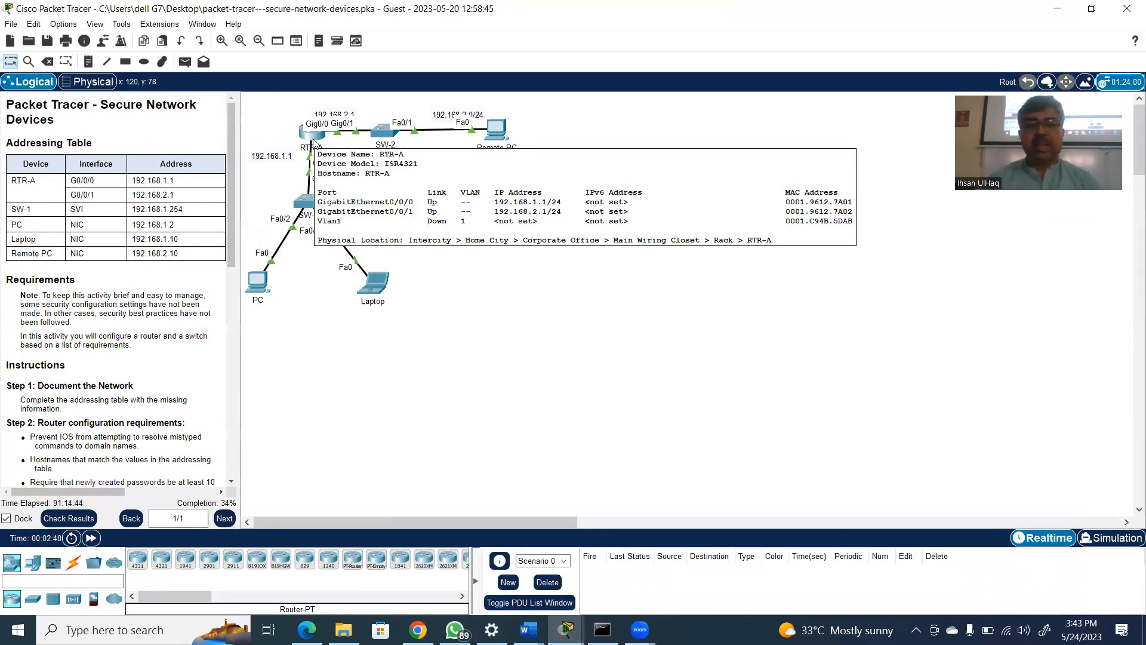
left_click(382, 282)
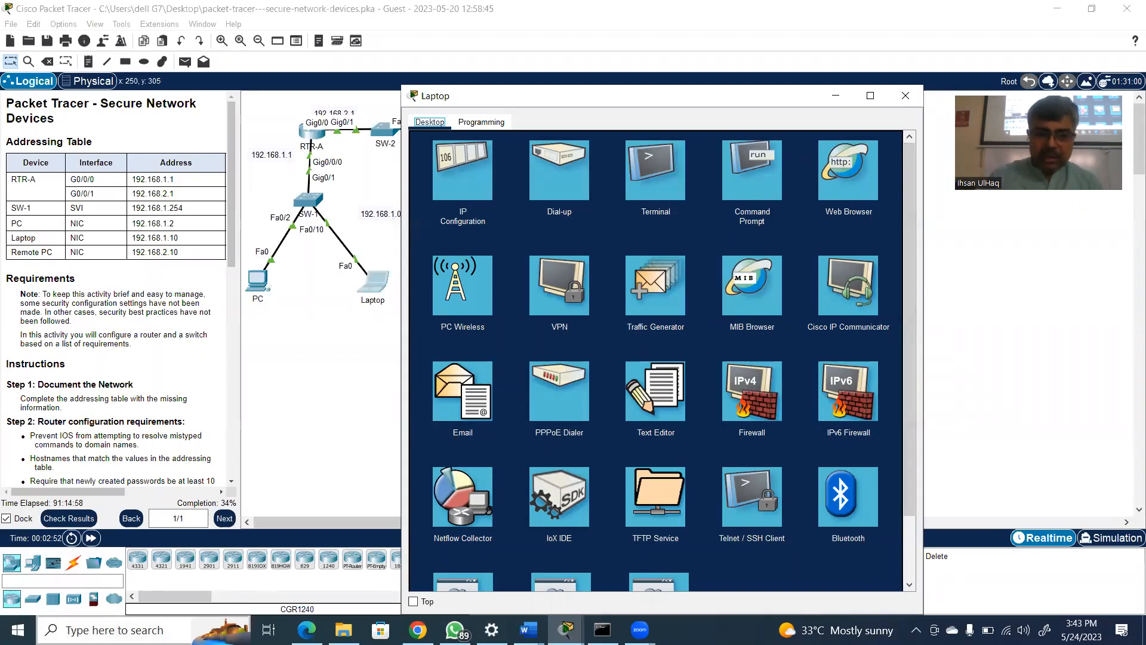
Find PuTTY through the Windows search and launch it
left_click(113, 630)
type("putty")
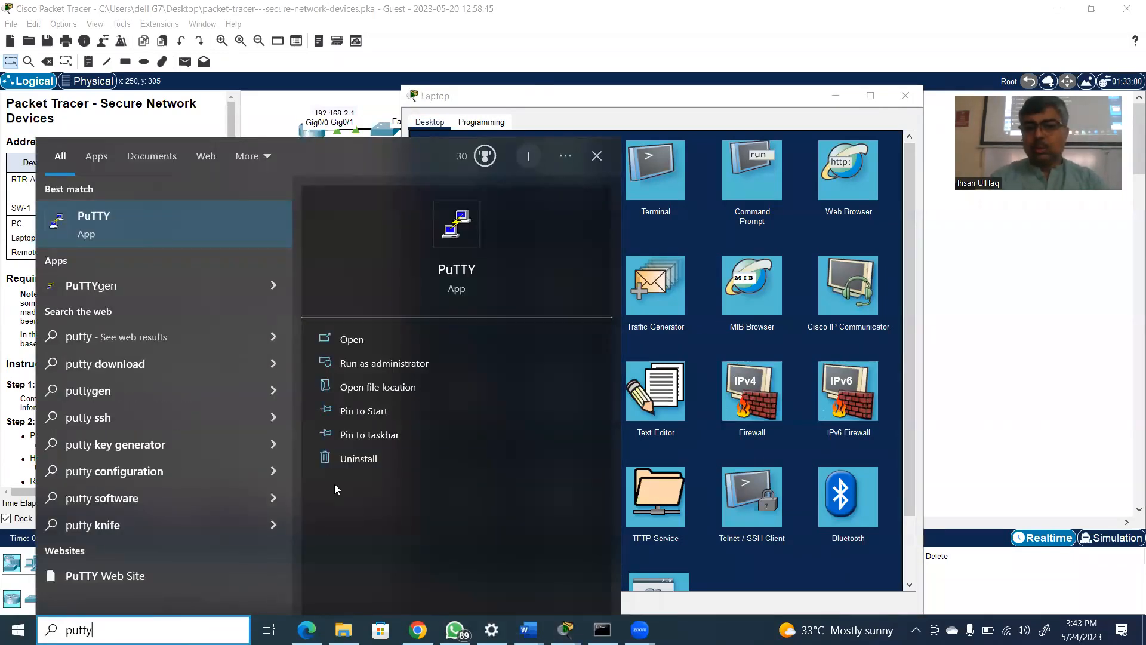
left_click(351, 339)
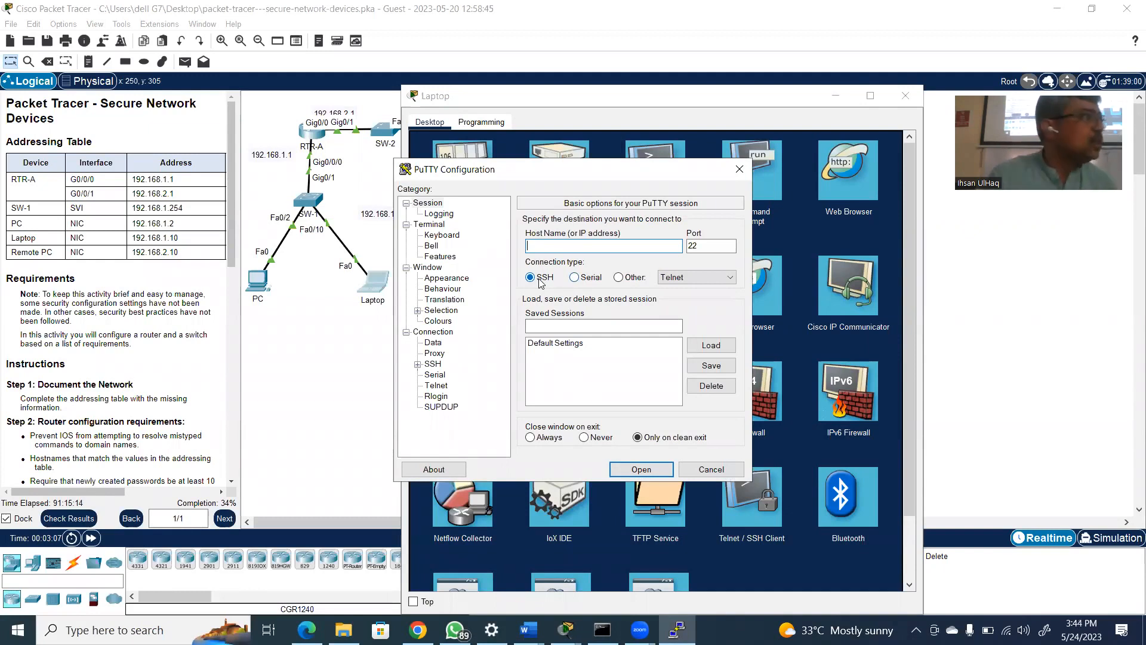
Close the PuTTY configuration and open the Laptop's Telnet / SSH Client
left_click(741, 171)
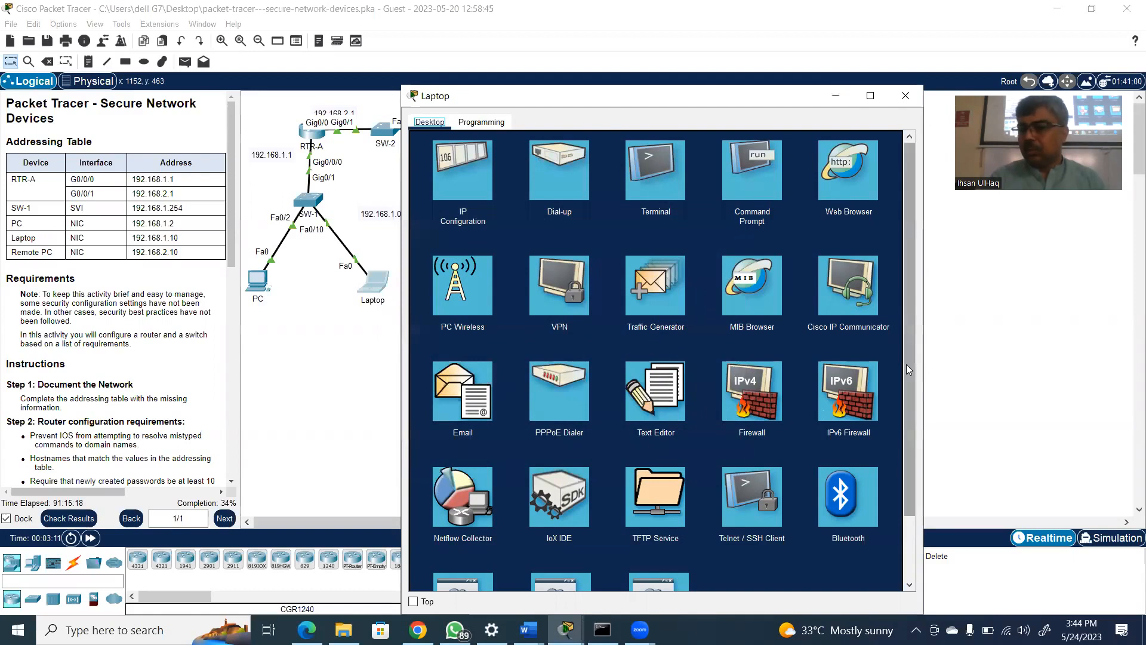
scroll(905, 364, "down", 3)
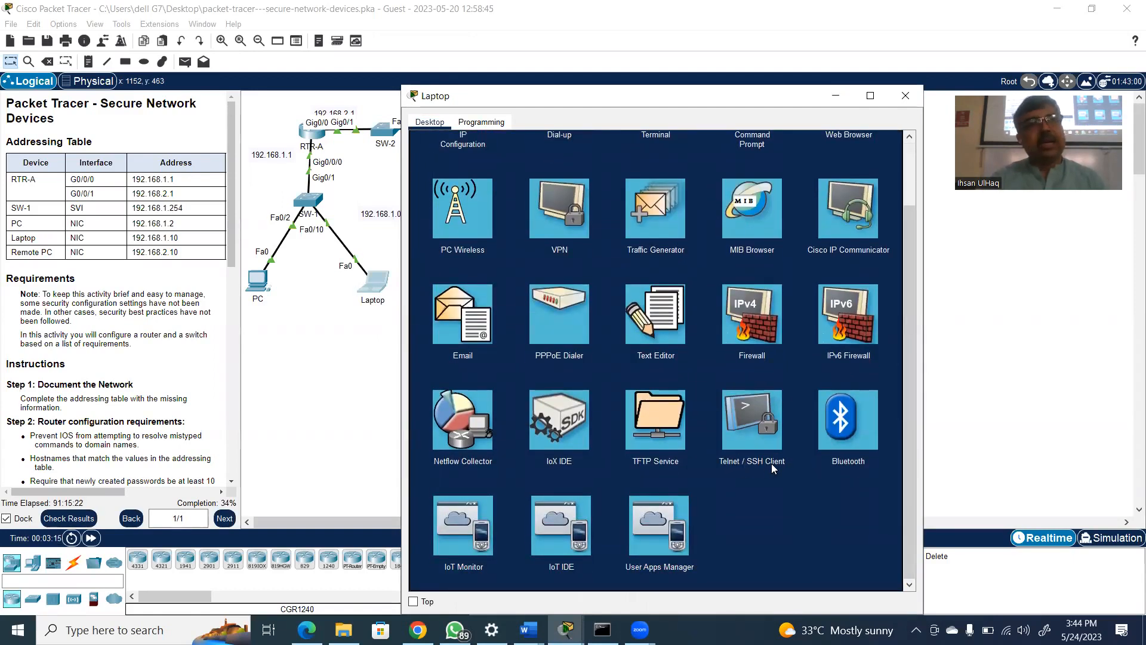
left_click(759, 429)
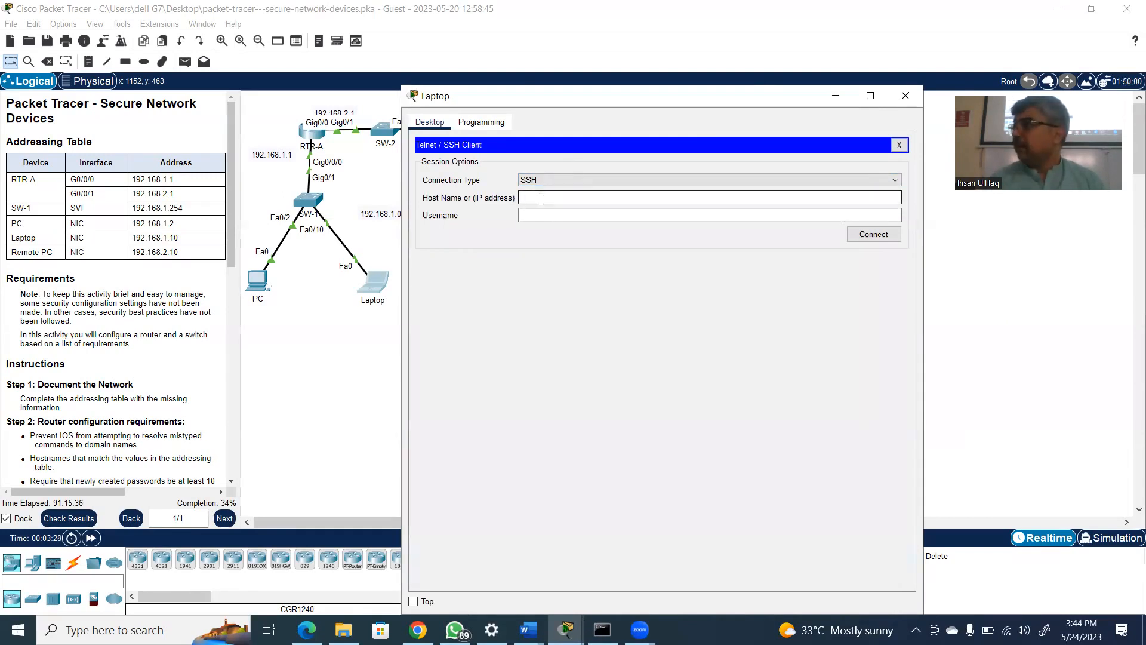
type("ihsan")
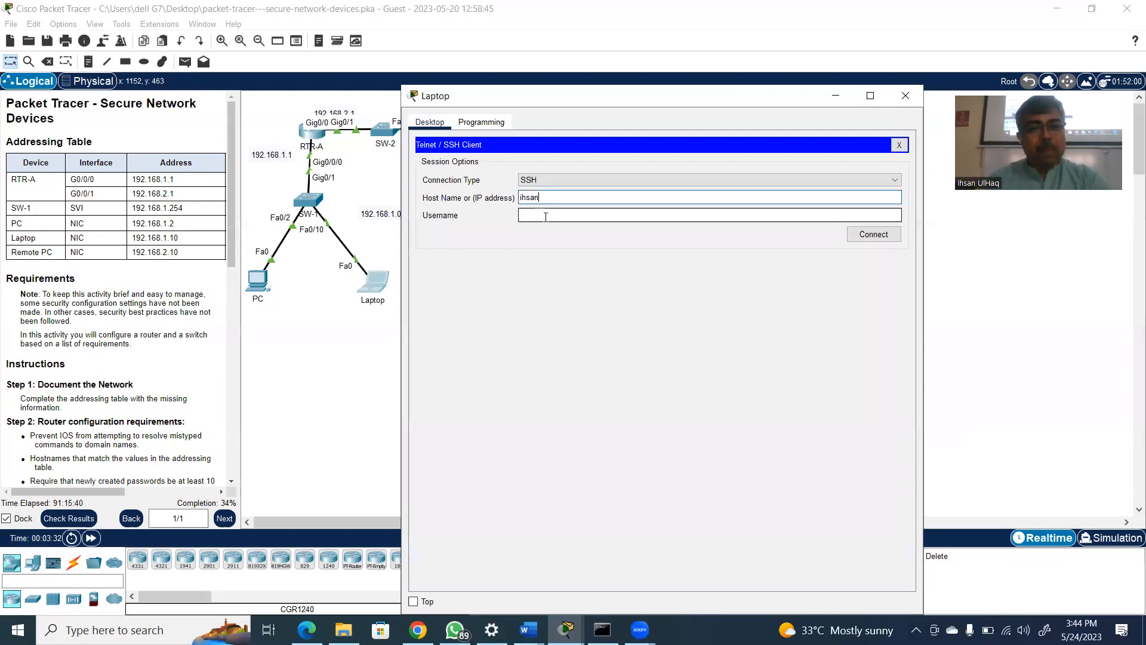
left_click(545, 216)
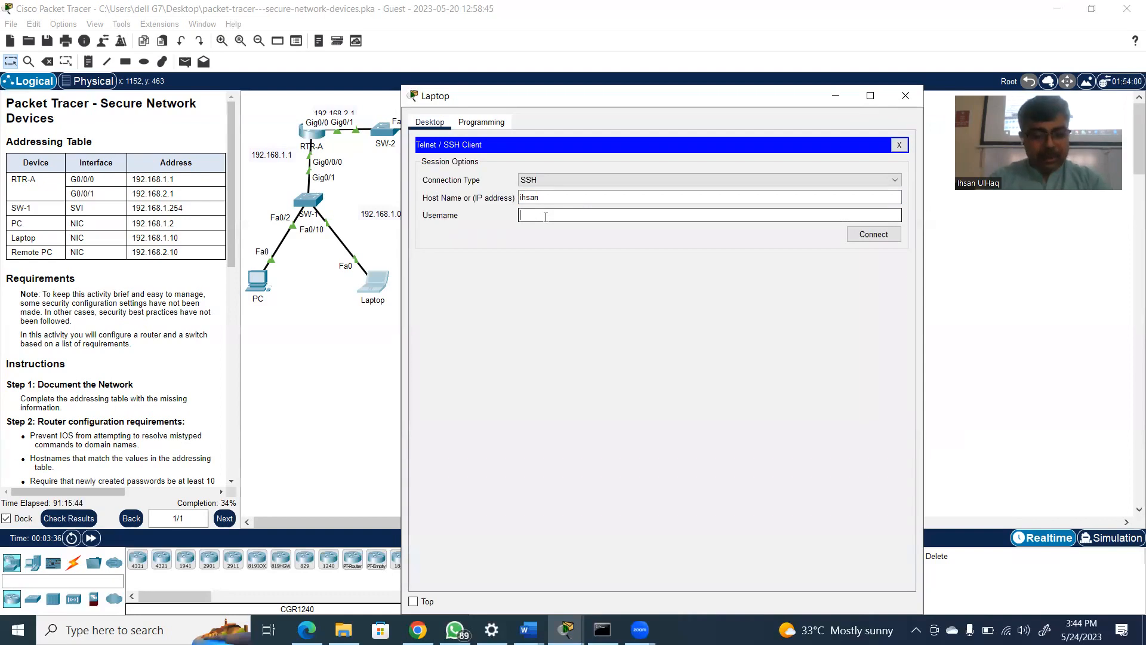
type("Log")
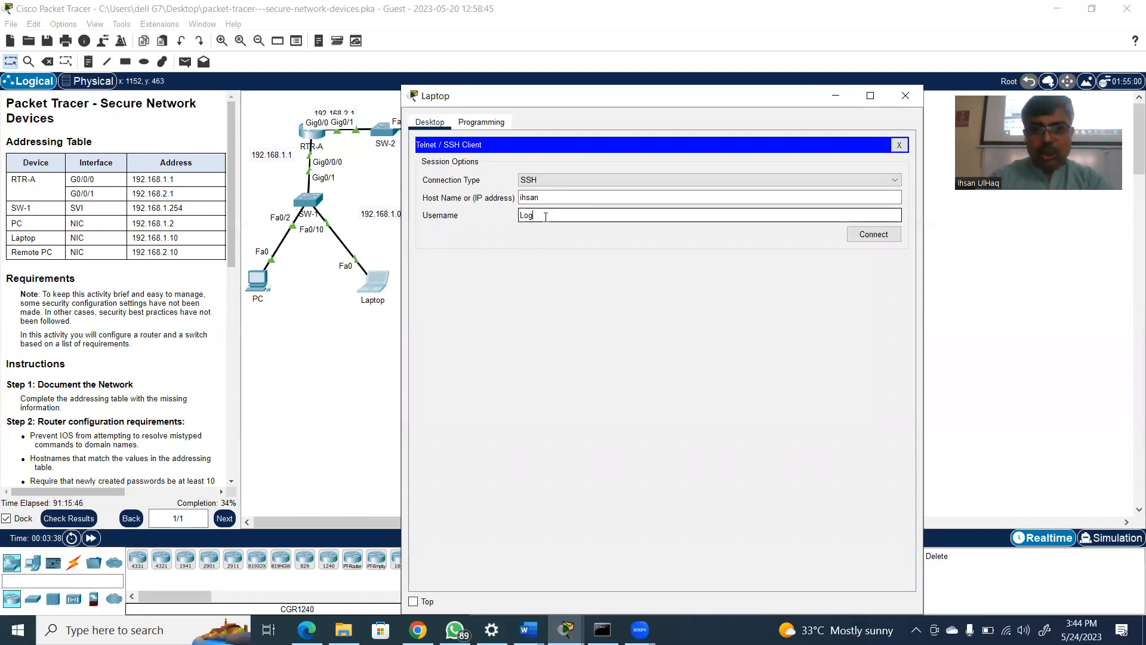
key("BackSpace")
key("BackSpace")
key("BackSpace")
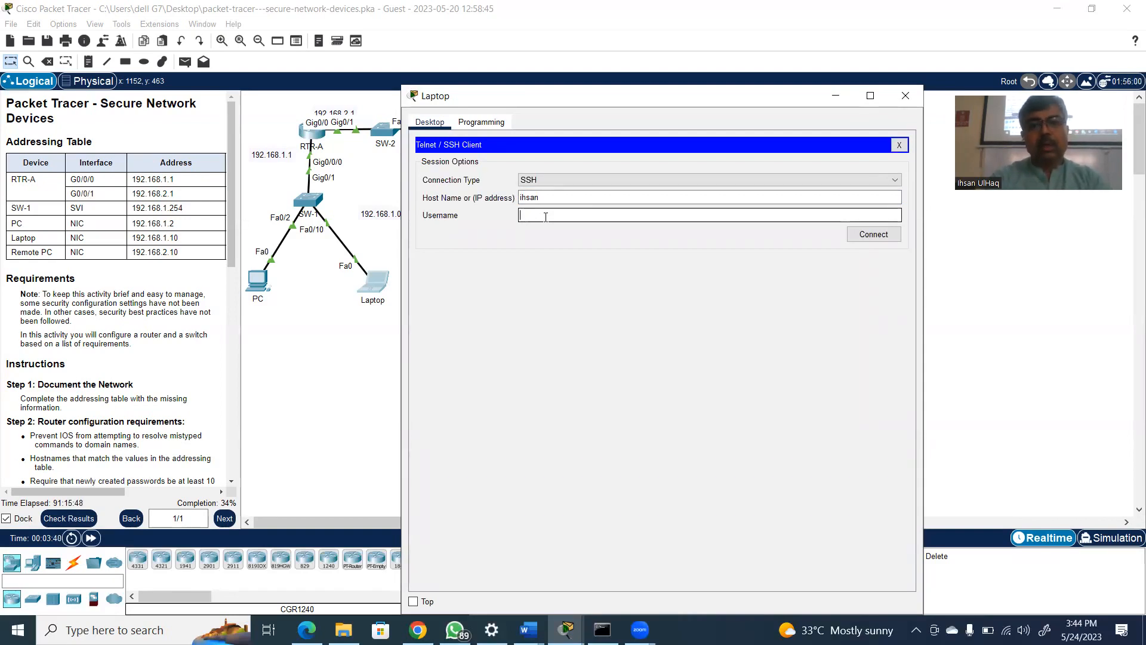
left_click(566, 202)
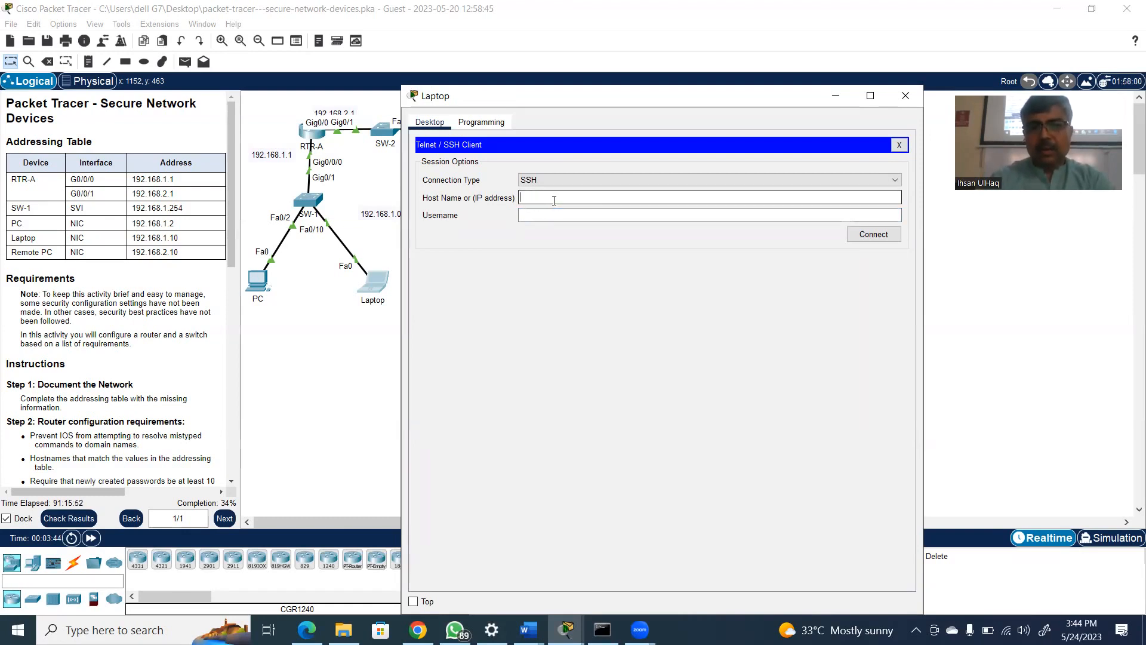
Enter the SSH username and the host 192.168.1.1 on the Laptop, and connect to the router
left_click(553, 214)
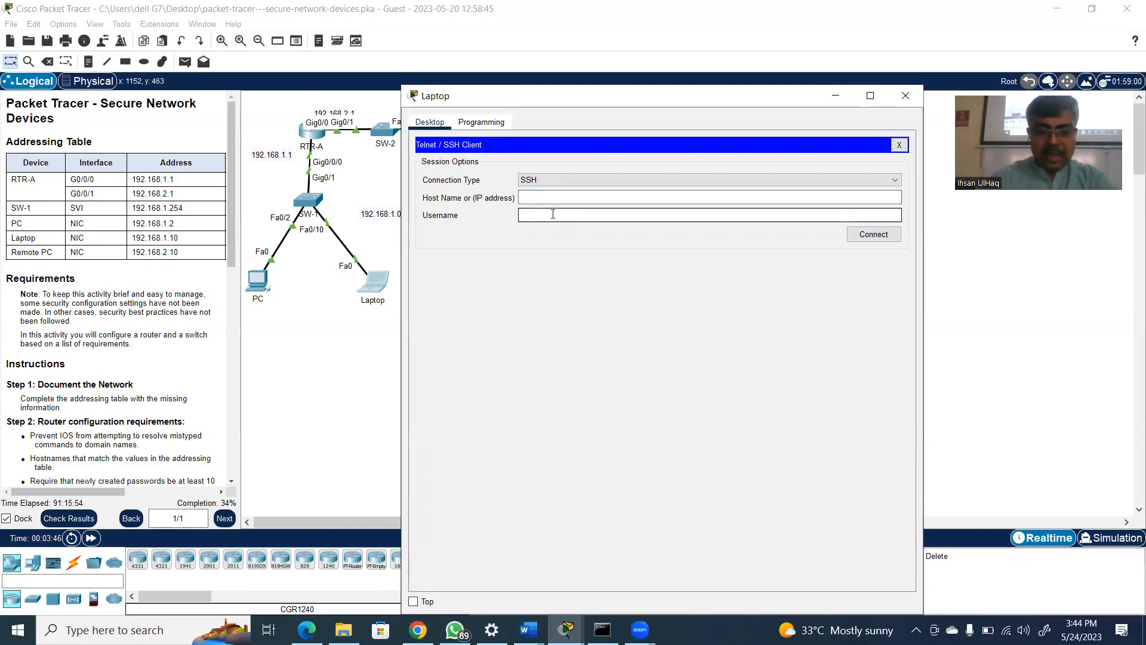
type("ihsan")
left_click(542, 199)
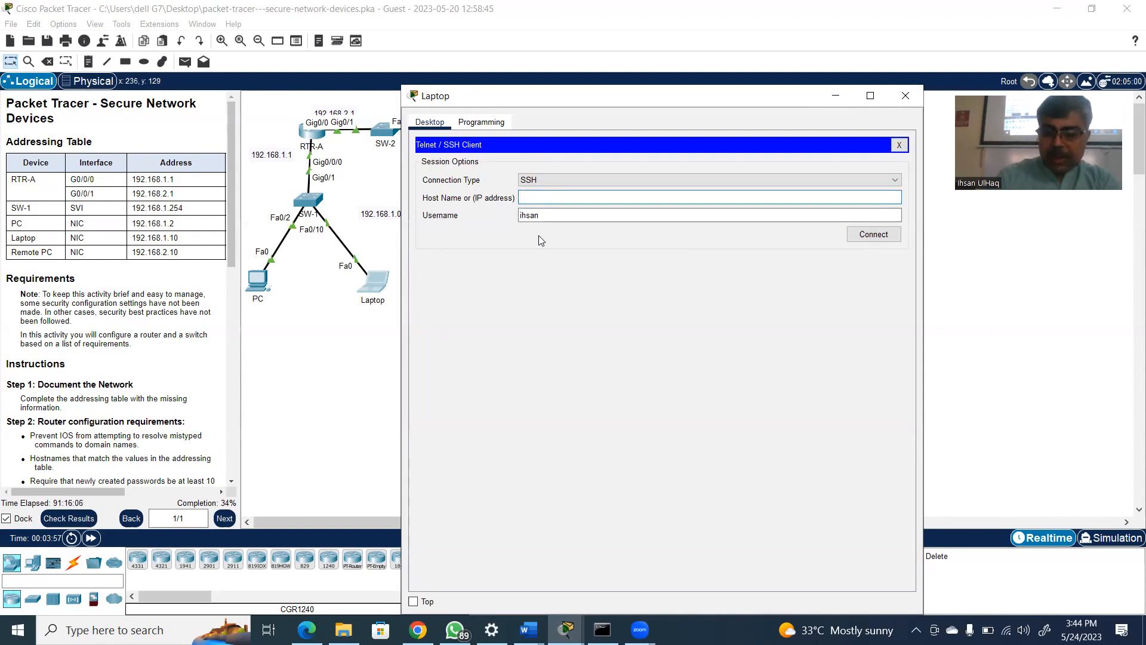
type("192.168.1.21")
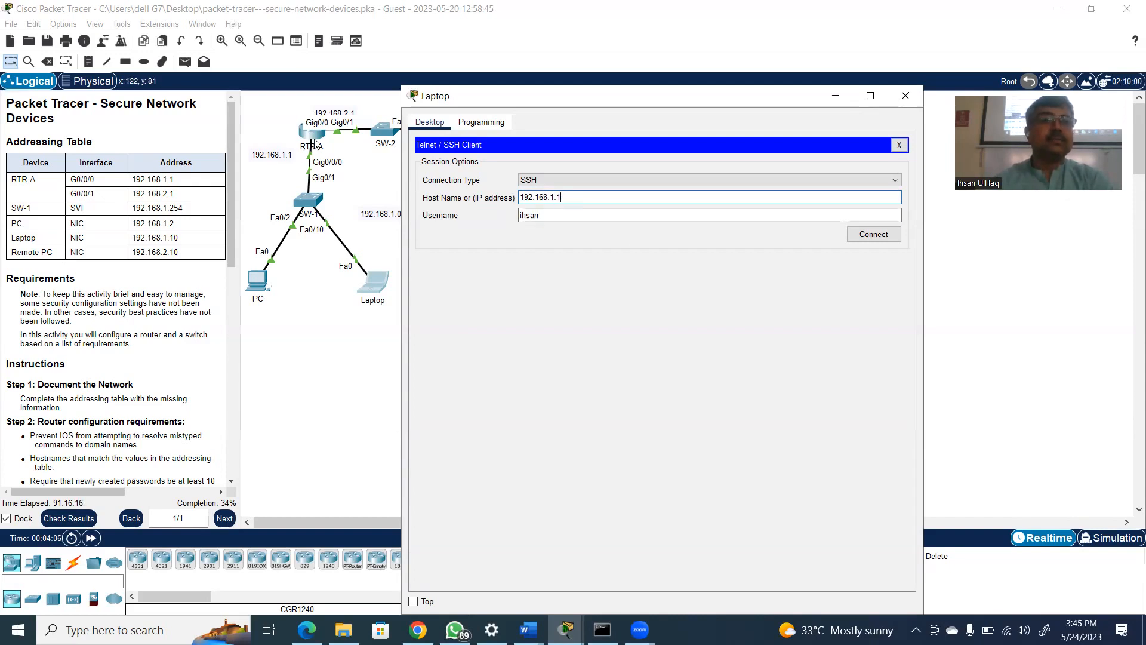
left_click(876, 235)
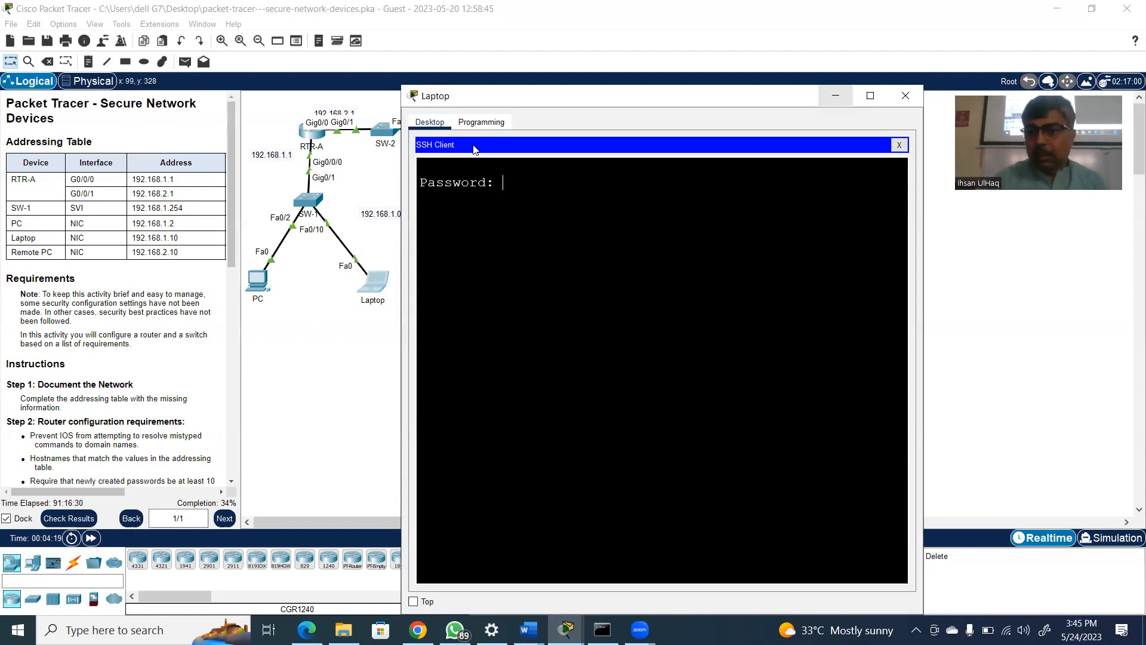
Re-establish the terminated SSH session, try to log in at the password prompt, and close the Laptop window
left_click_drag(441, 103, 445, 151)
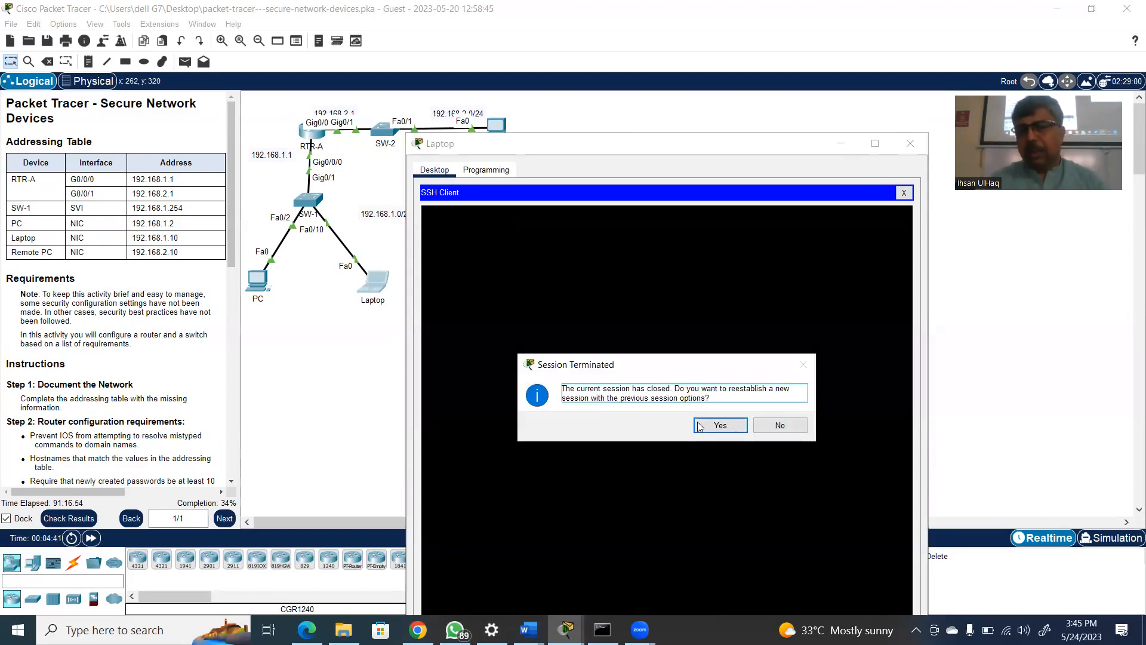
left_click(730, 424)
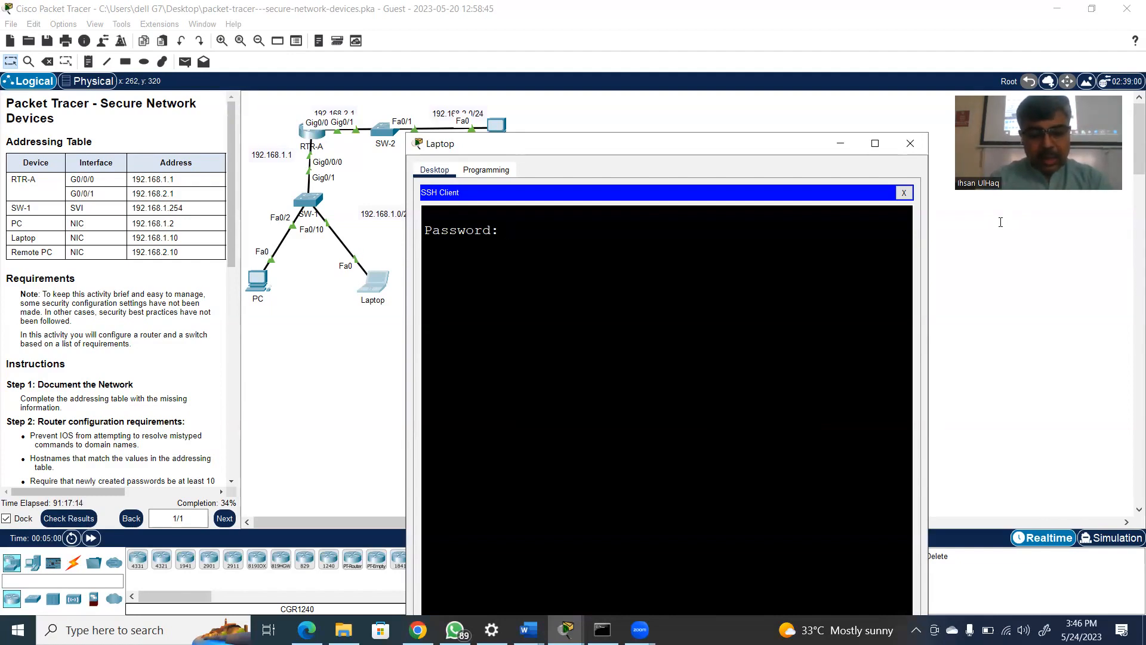
key("Return")
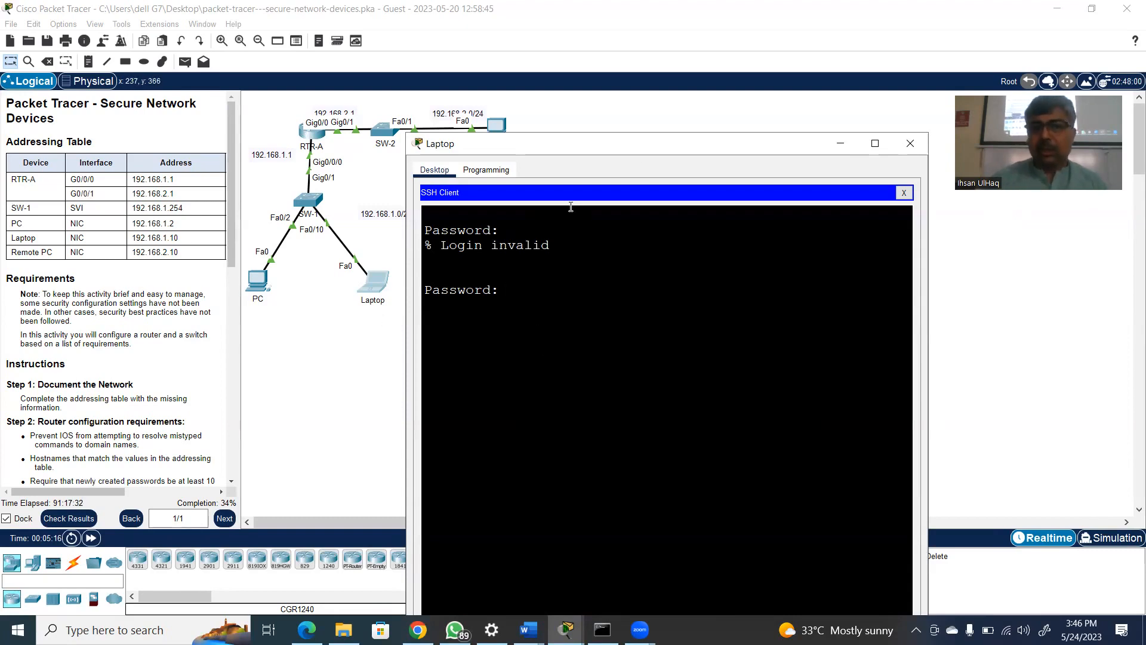
left_click(912, 143)
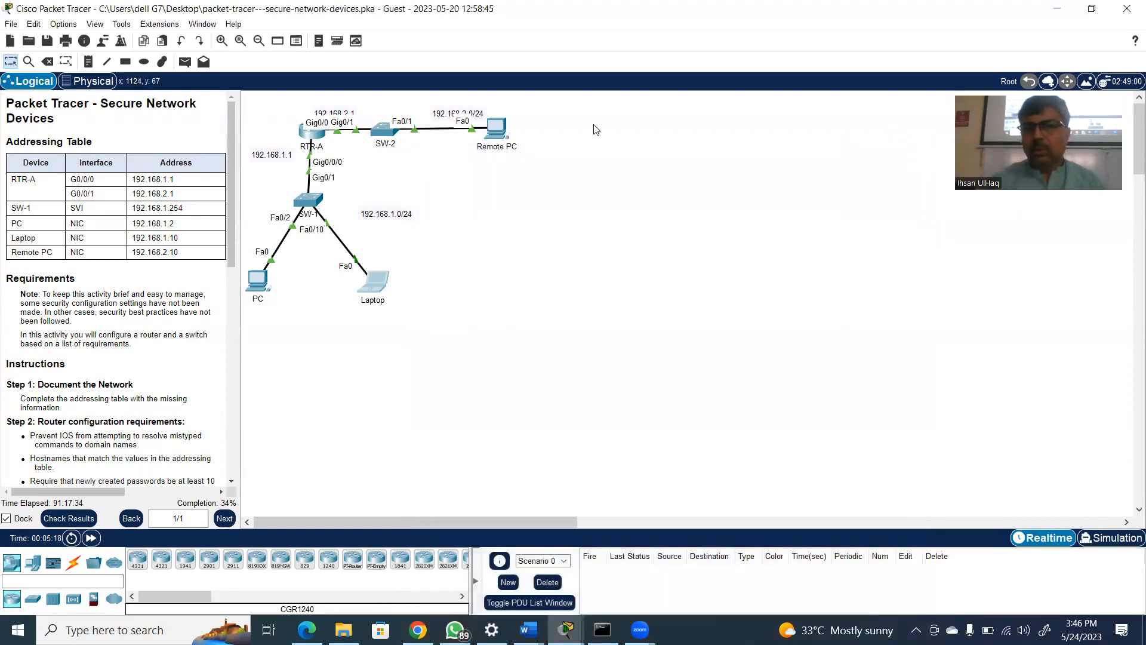
Open the Telnet / SSH Client on the Remote PC
left_click(499, 129)
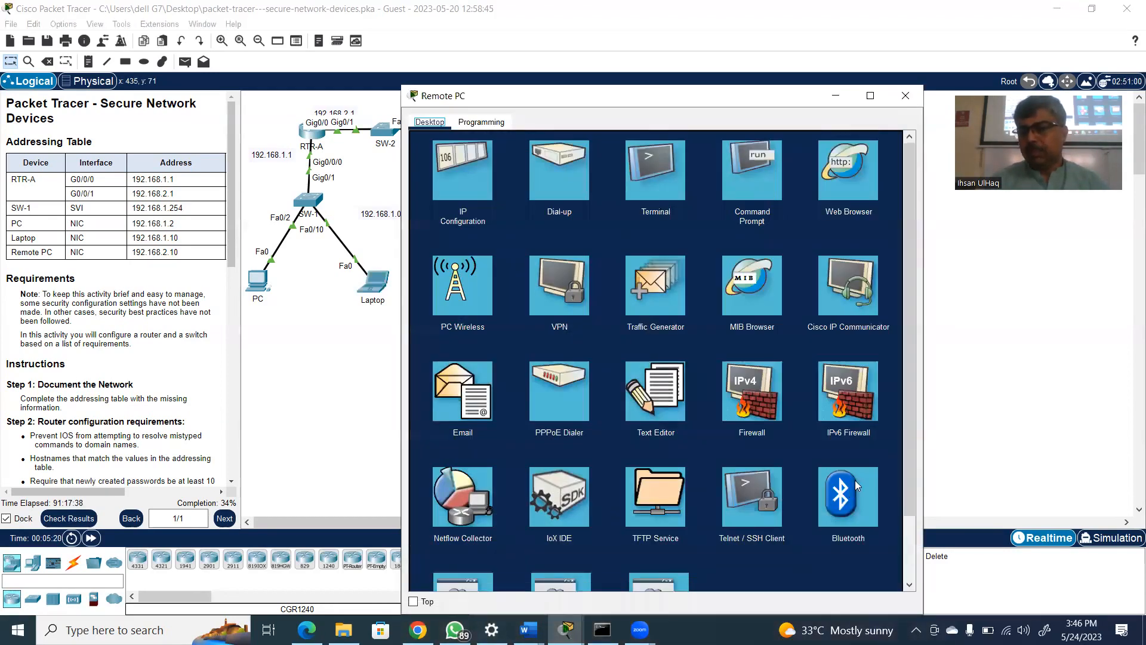
left_click_drag(911, 478, 912, 572)
left_click(763, 430)
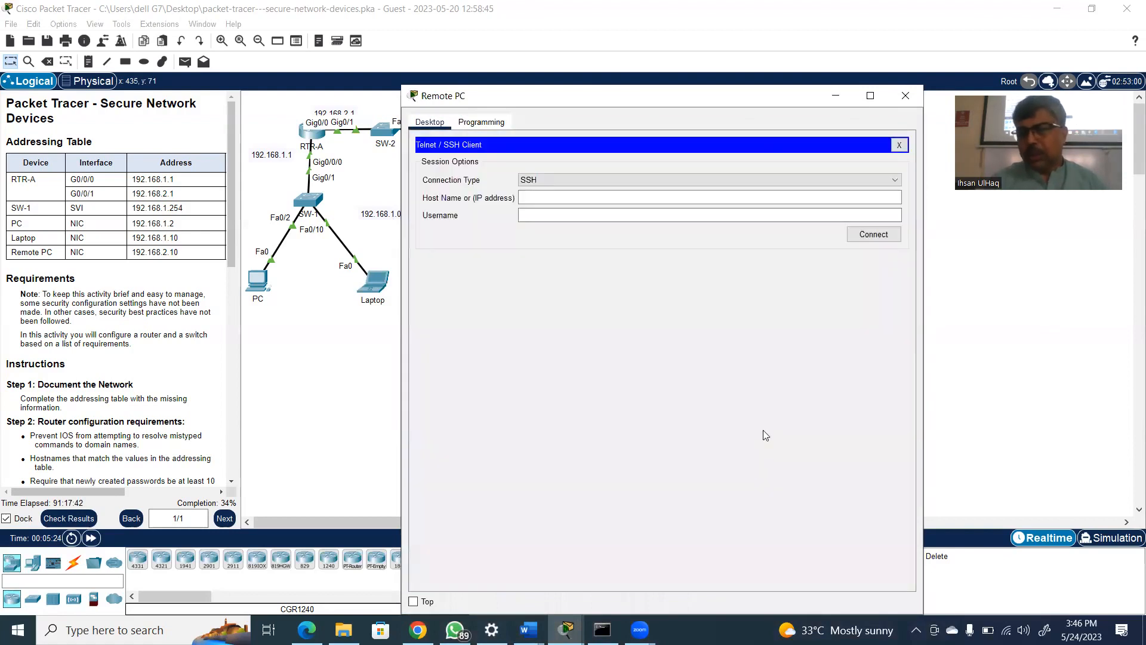
Start an SSH connection from the Remote PC to host 192.168.2.1 with the login username
left_click(545, 197)
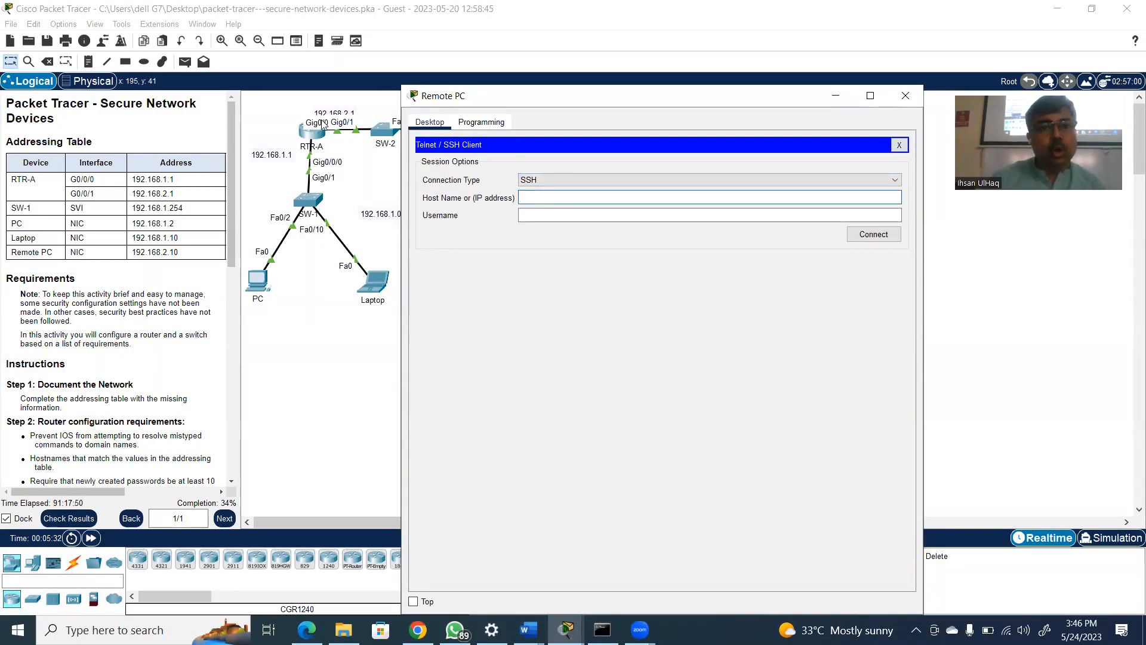
type("192.16")
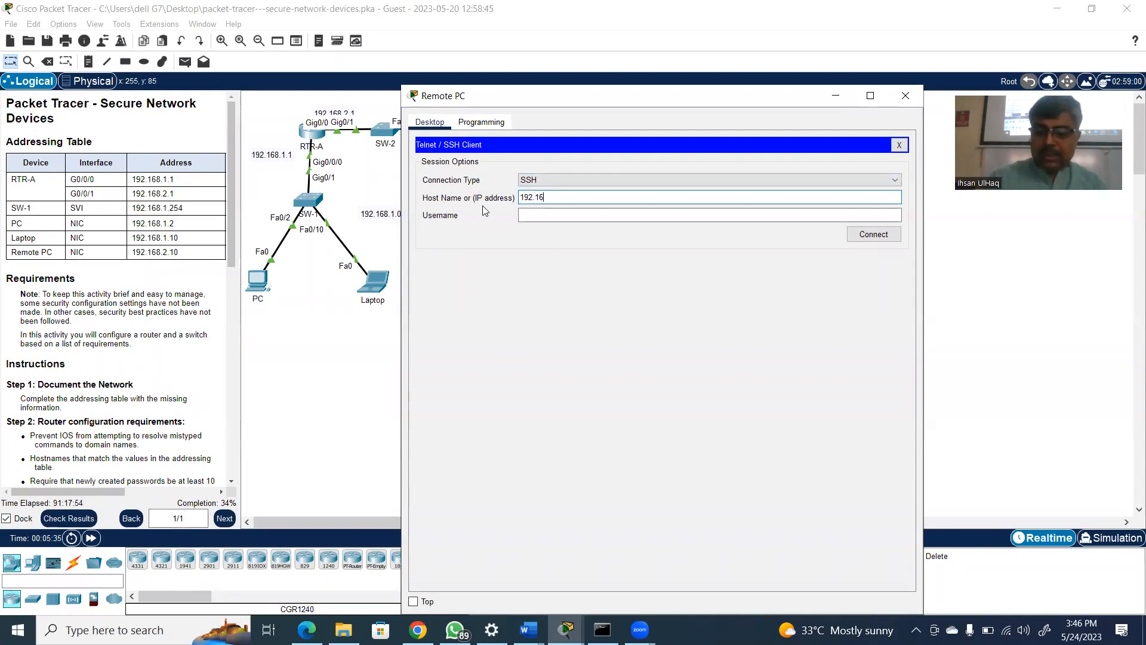
type("8.2.1")
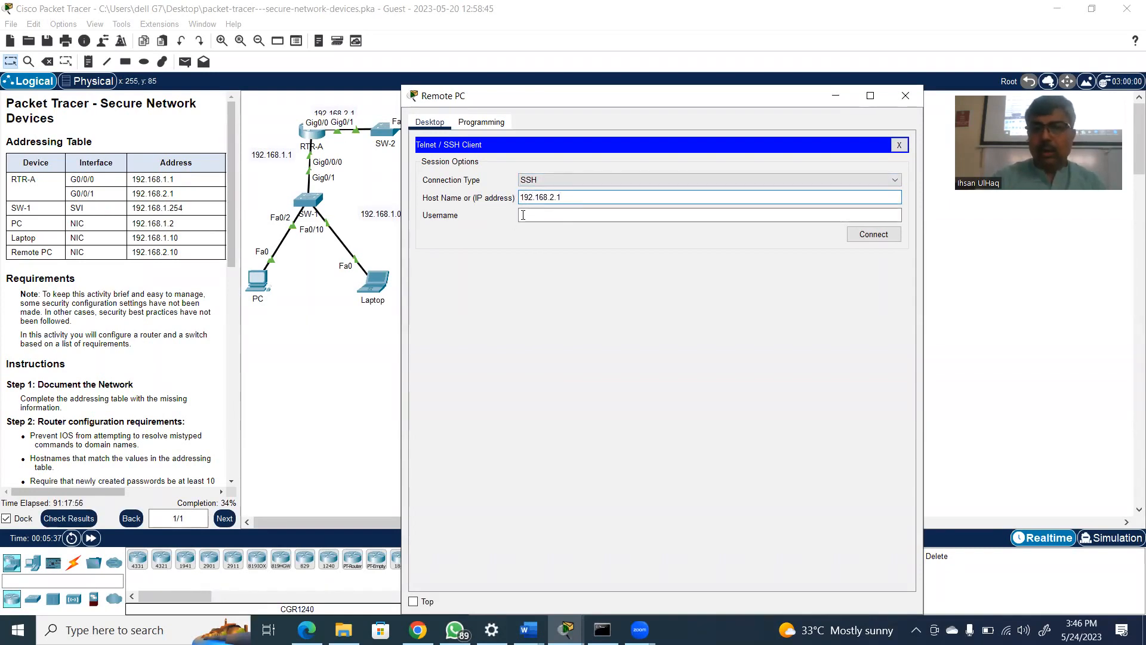
left_click(528, 213)
type("ihsan")
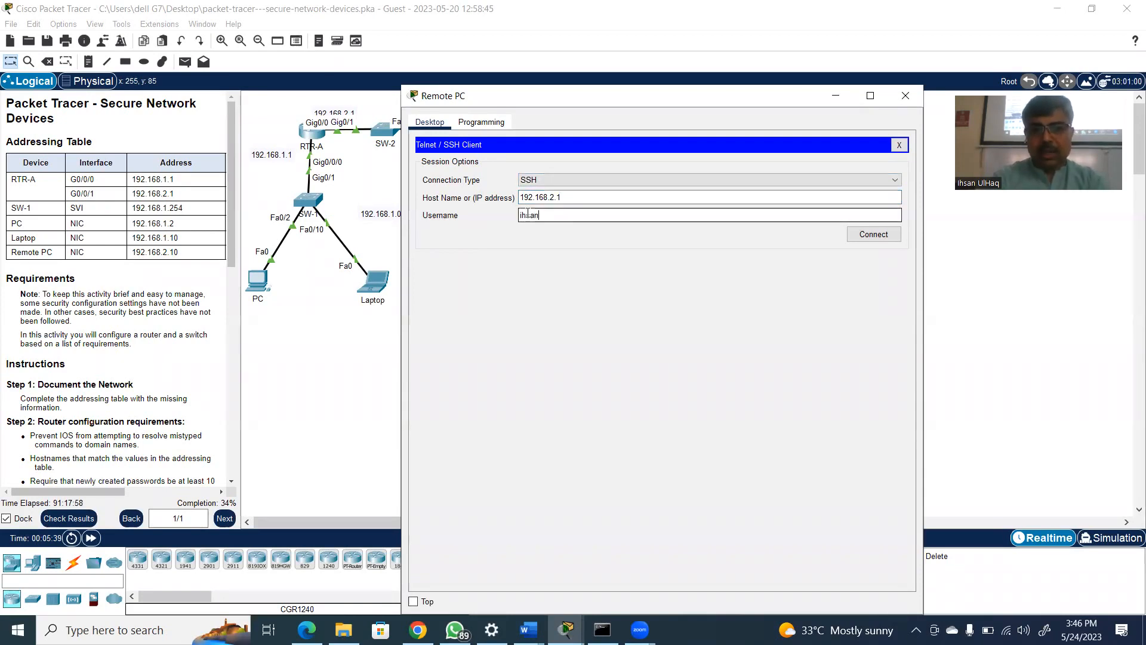
left_click(886, 237)
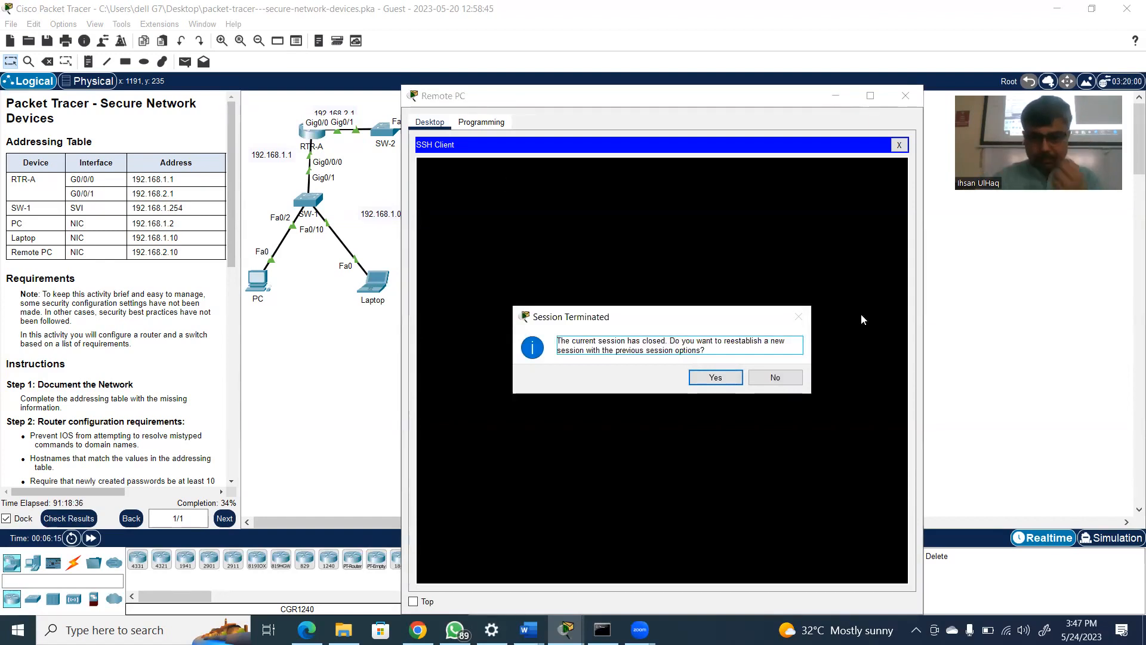
Decline re-establishing the terminated SSH session and close the Remote PC window
left_click(783, 385)
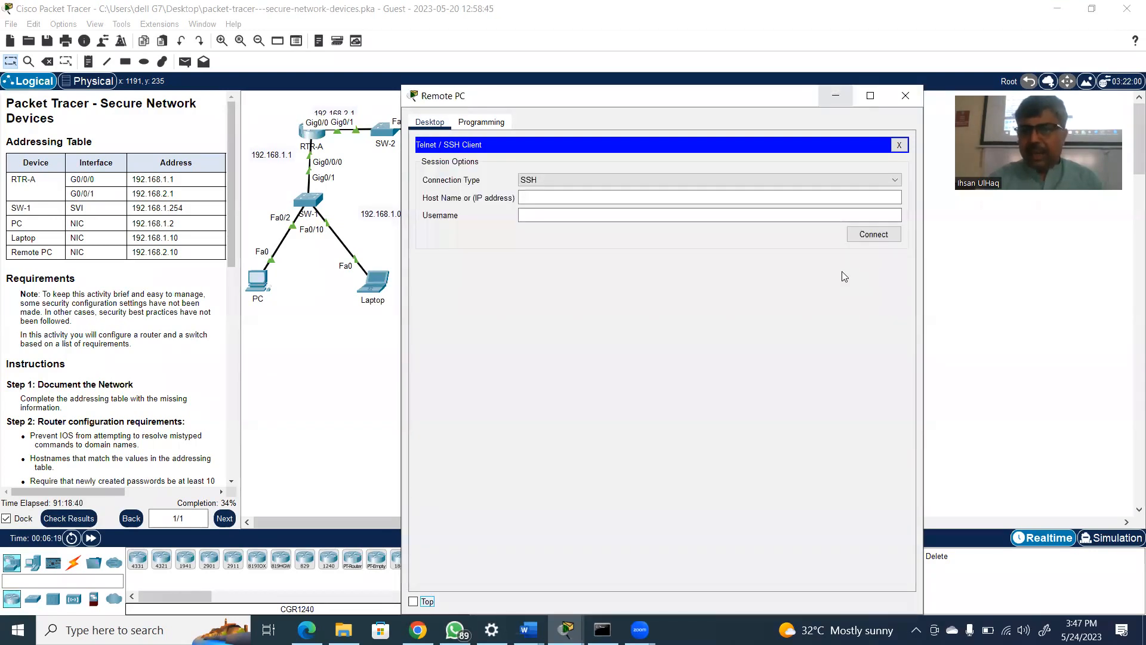
left_click_drag(808, 96, 812, 141)
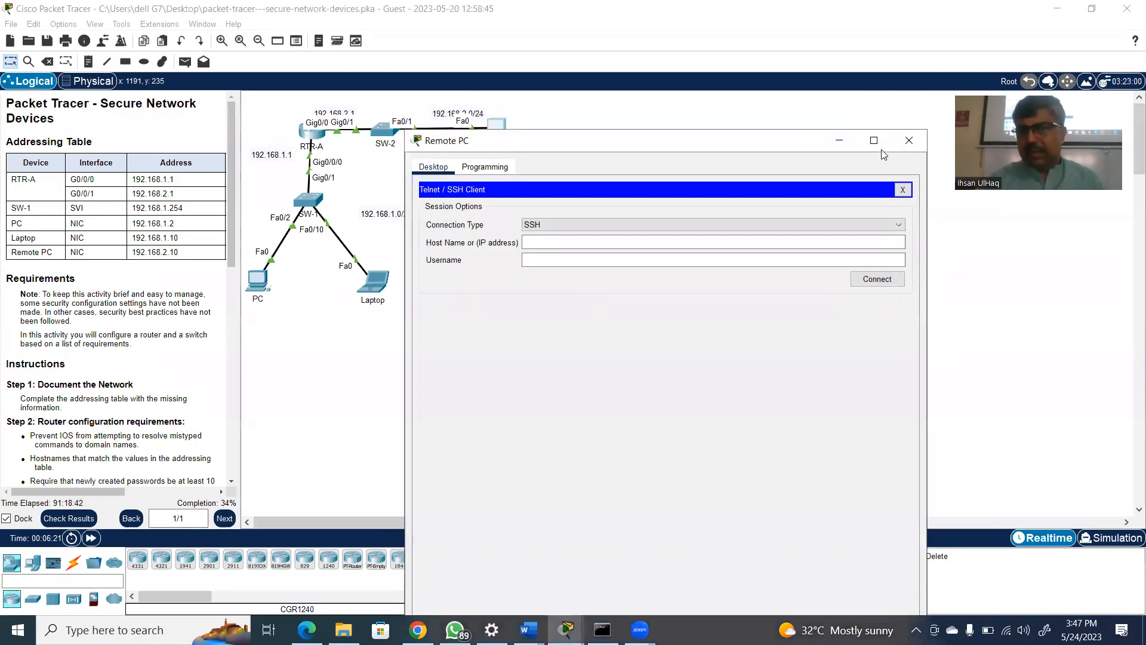
left_click(909, 141)
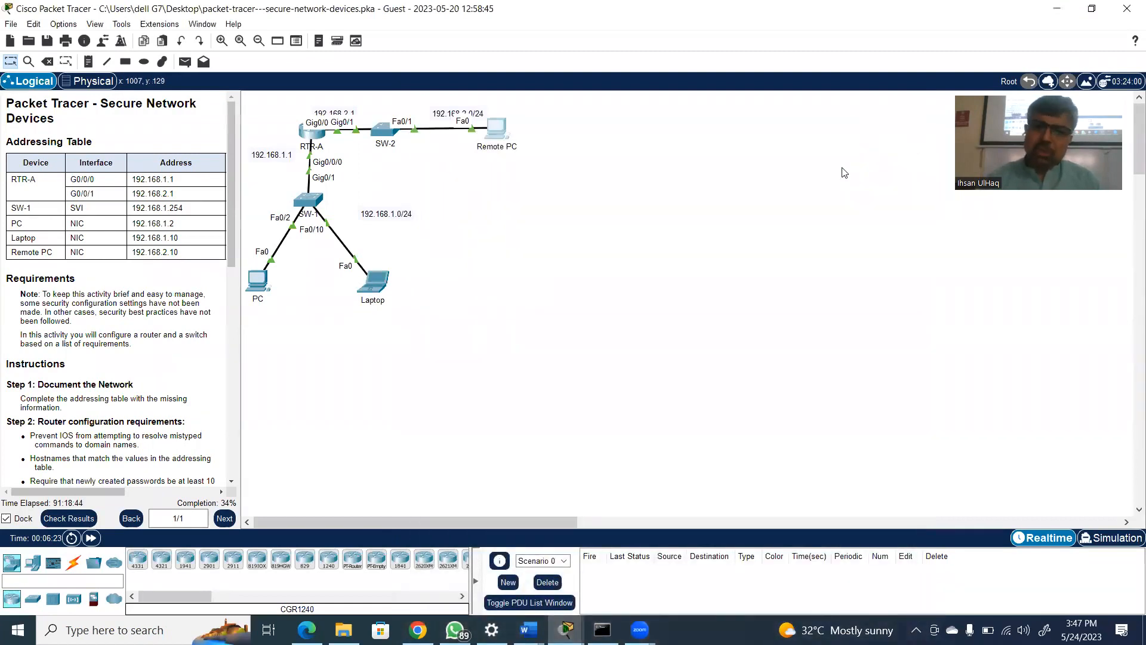
Exit the secure-network-devices and 17.5.9 Packet Tracer activities without saving either of them
left_click(1128, 10)
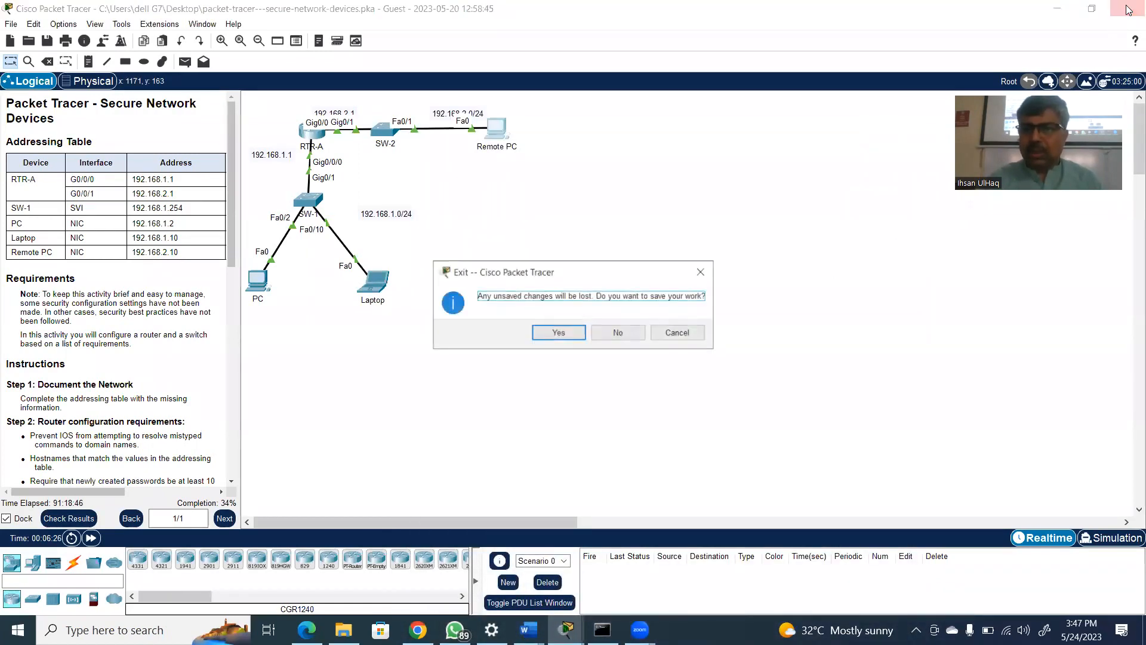
left_click(626, 337)
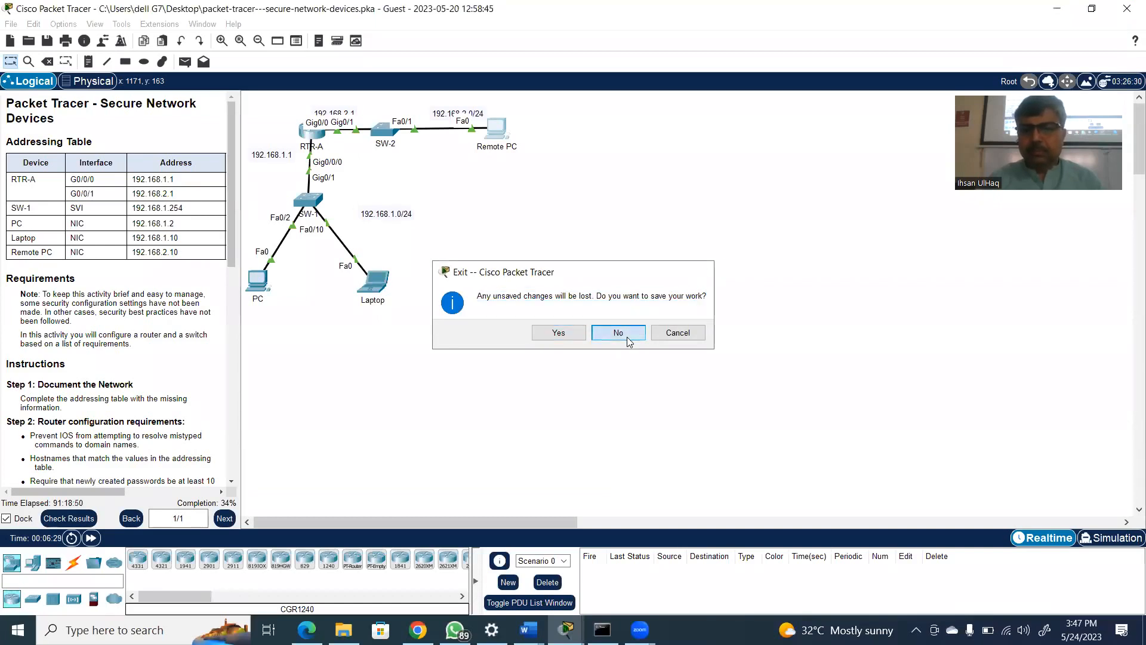
left_click(1126, 13)
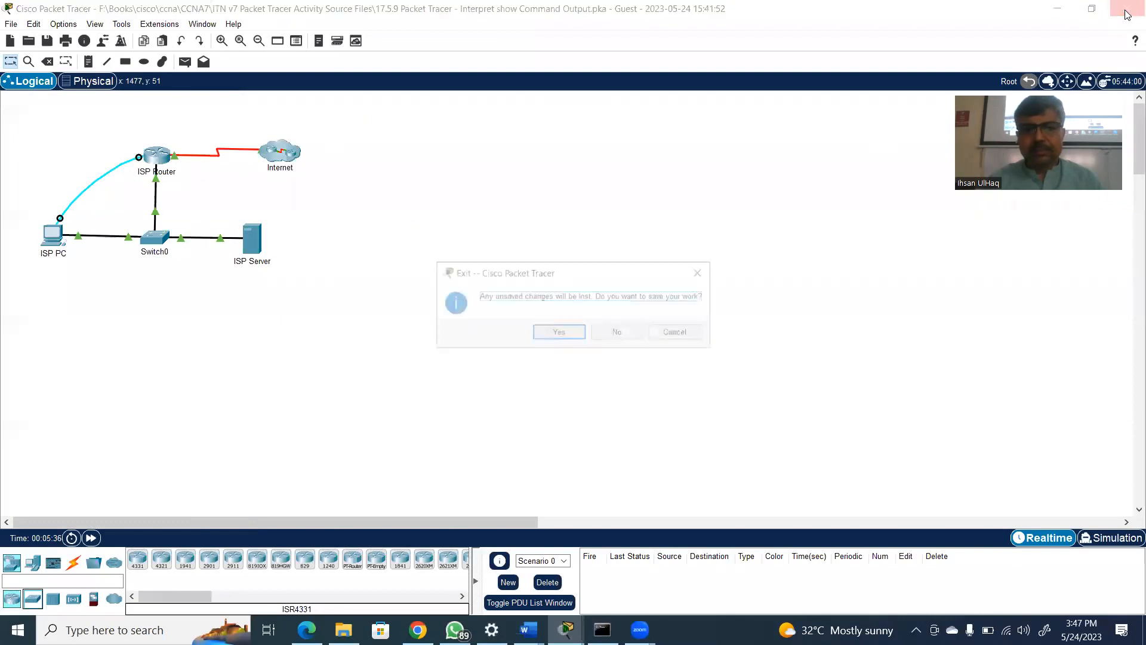
left_click(619, 332)
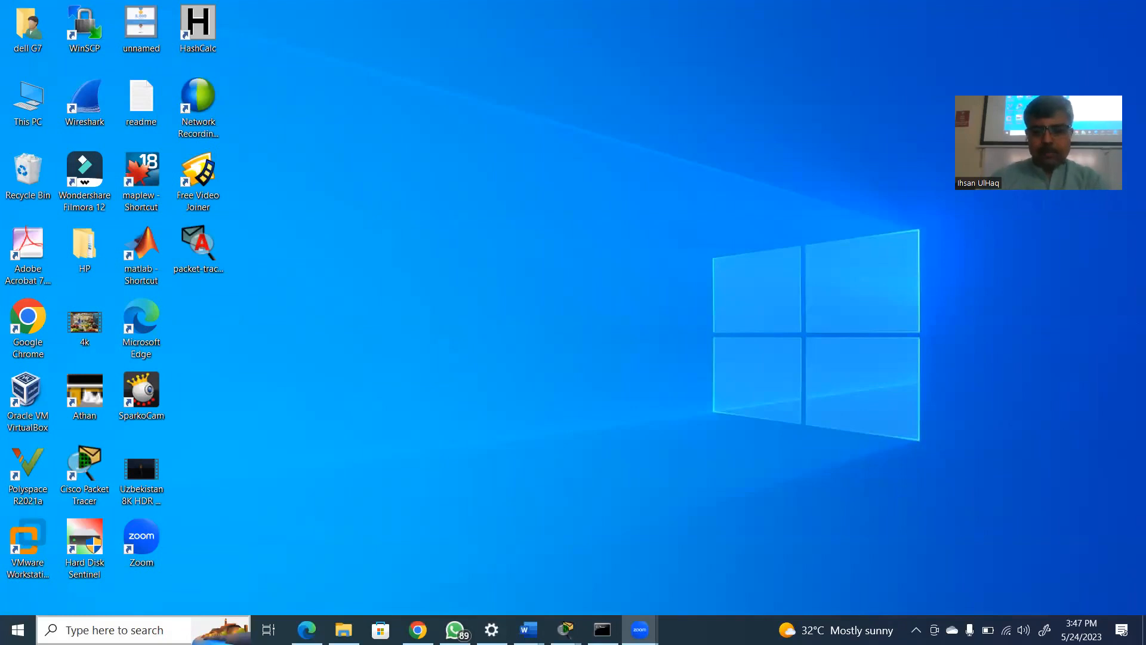
Find Cisco Packet Tracer through the Windows search and launch it with a blank workspace
key("super")
type("packe")
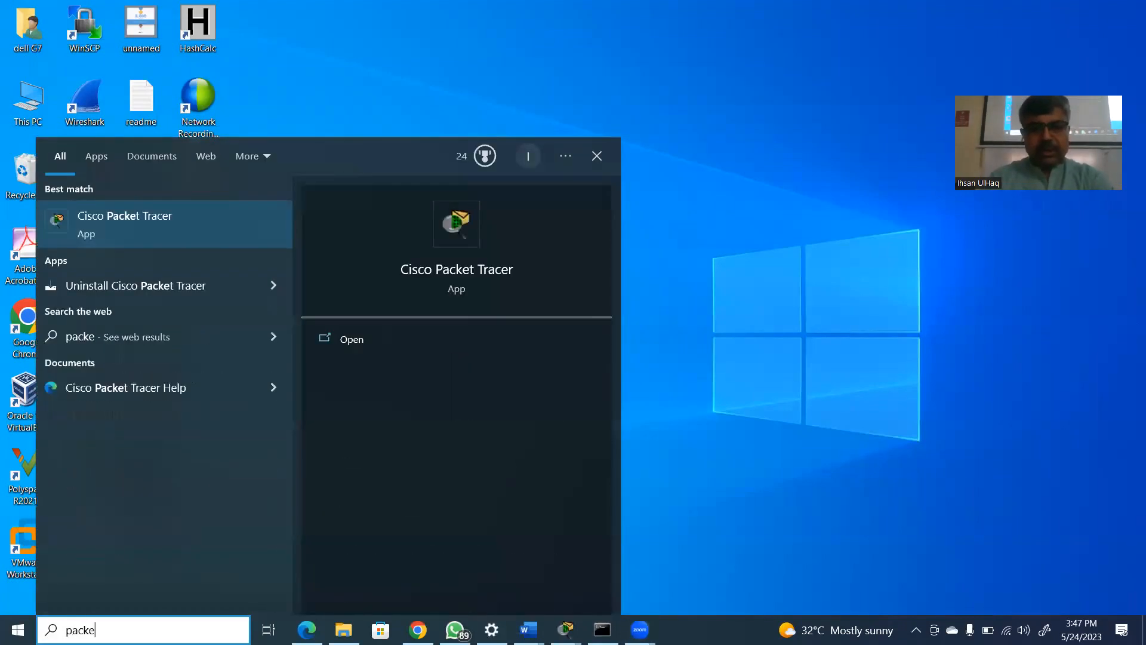
key("BackSpace")
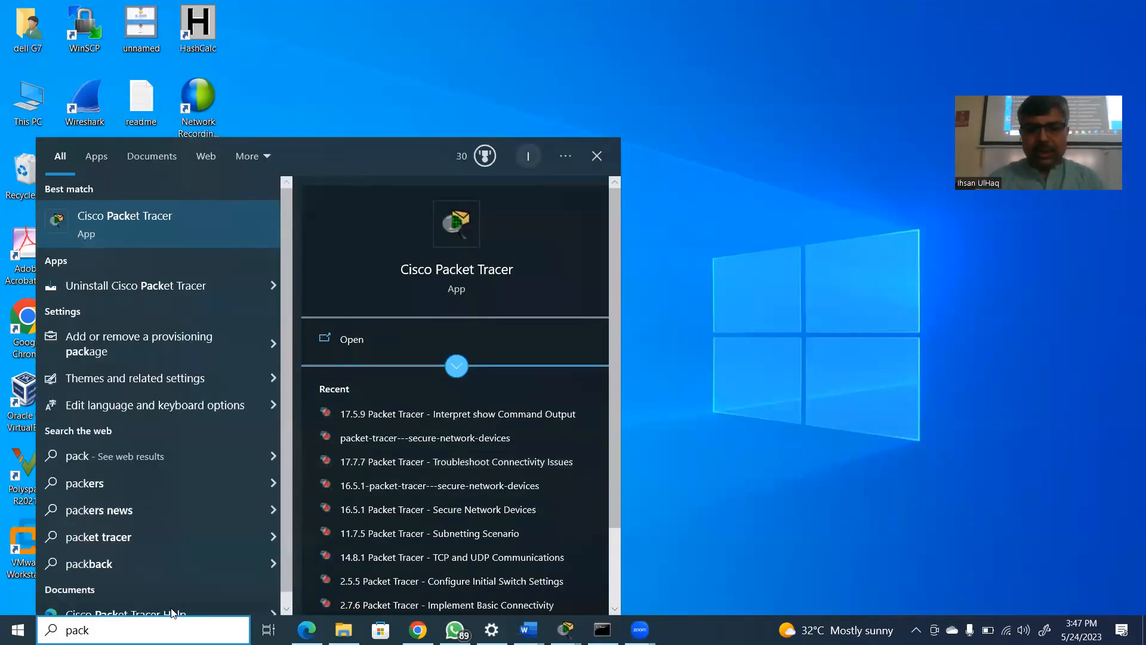
key("Return")
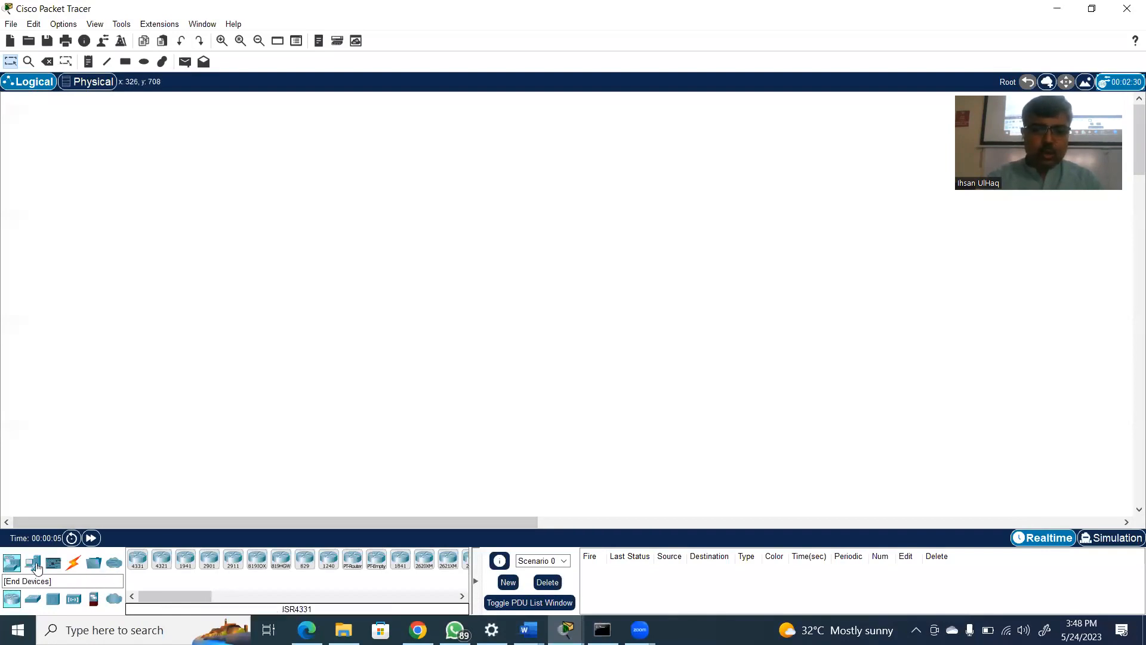
Place a 2960 switch in the upper middle of the empty logical workspace
left_click(33, 598)
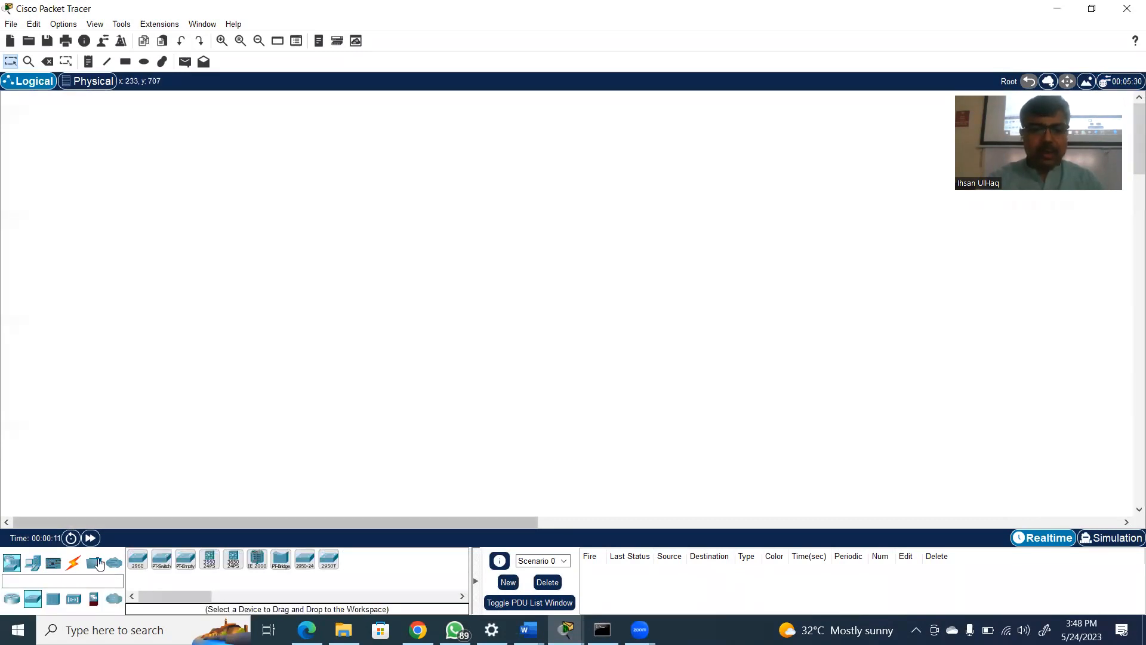
left_click(137, 559)
left_click(449, 212)
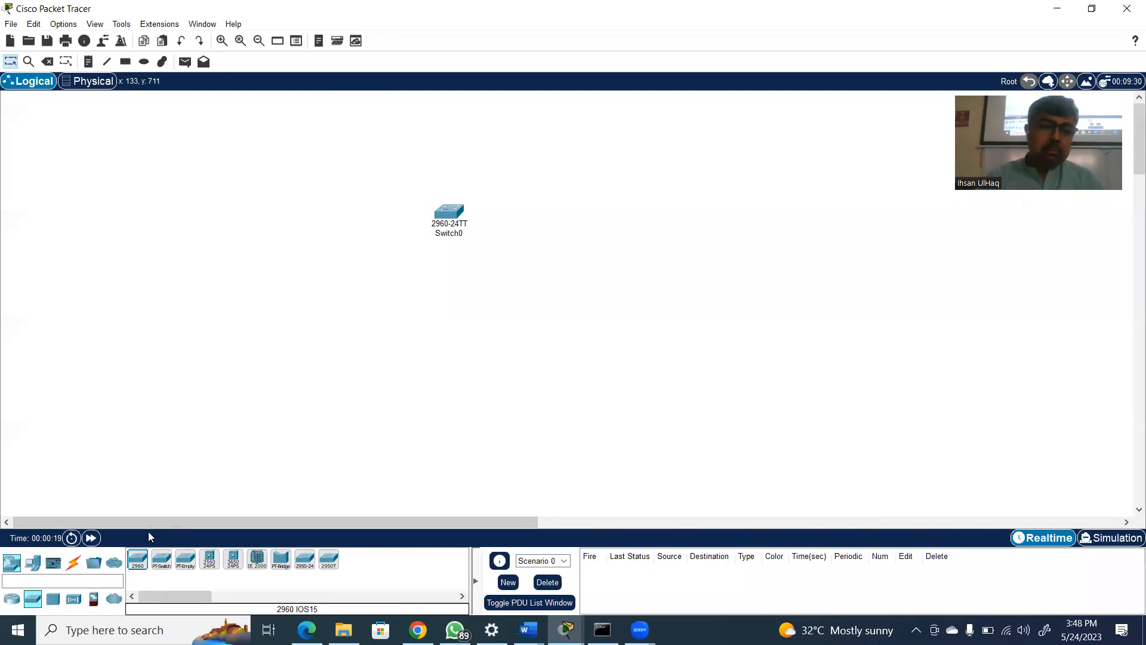
Add one PC and two laptops around the 2960 switch, with one laptop above the PC and the other below the switch
left_click(33, 564)
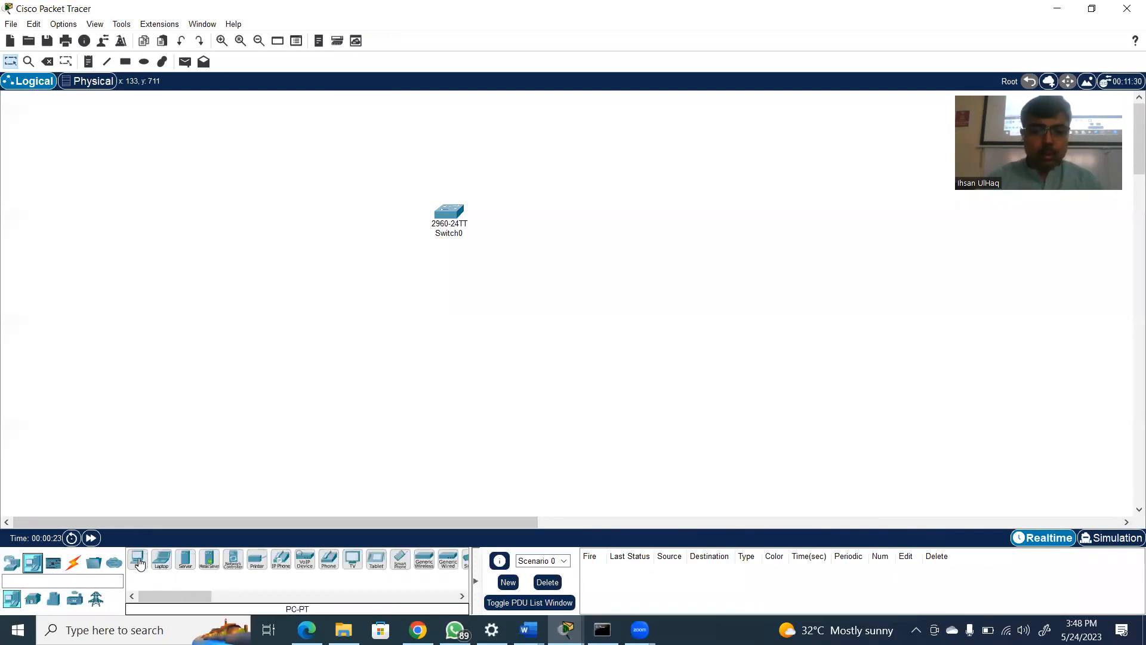
left_click_drag(137, 559, 316, 266)
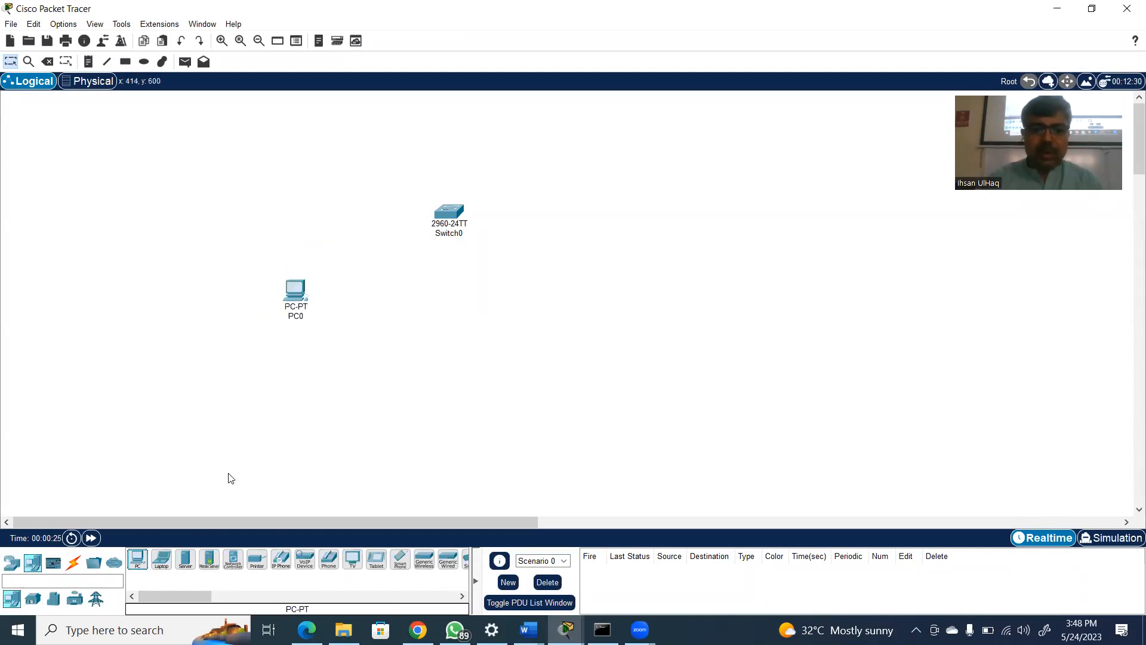
left_click(161, 560)
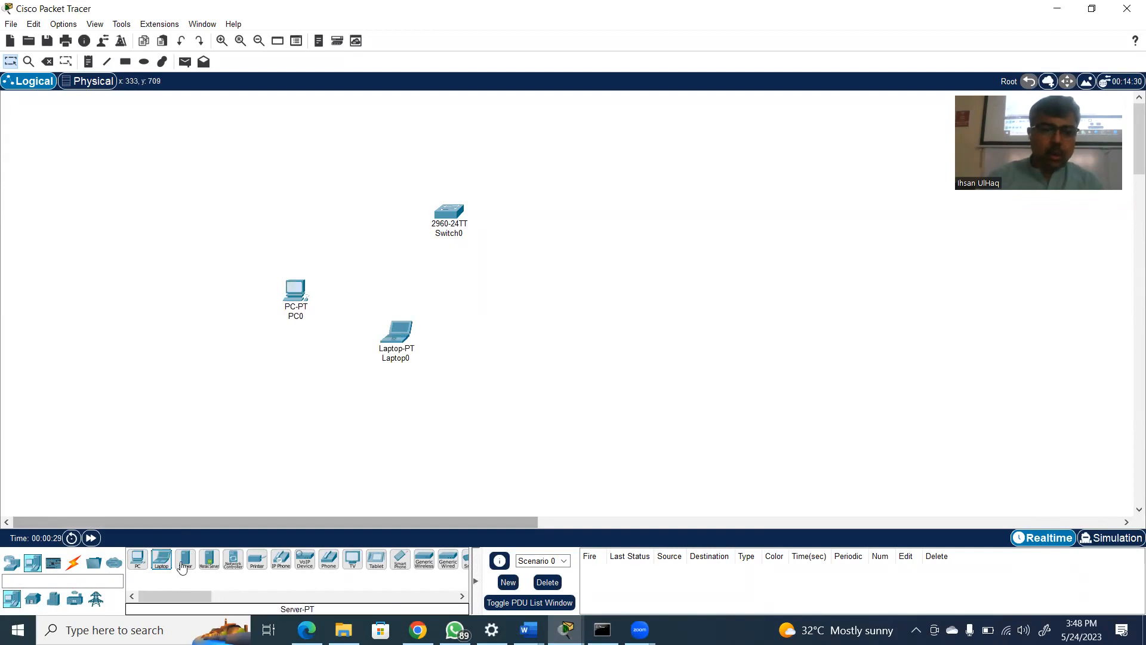
left_click(161, 562)
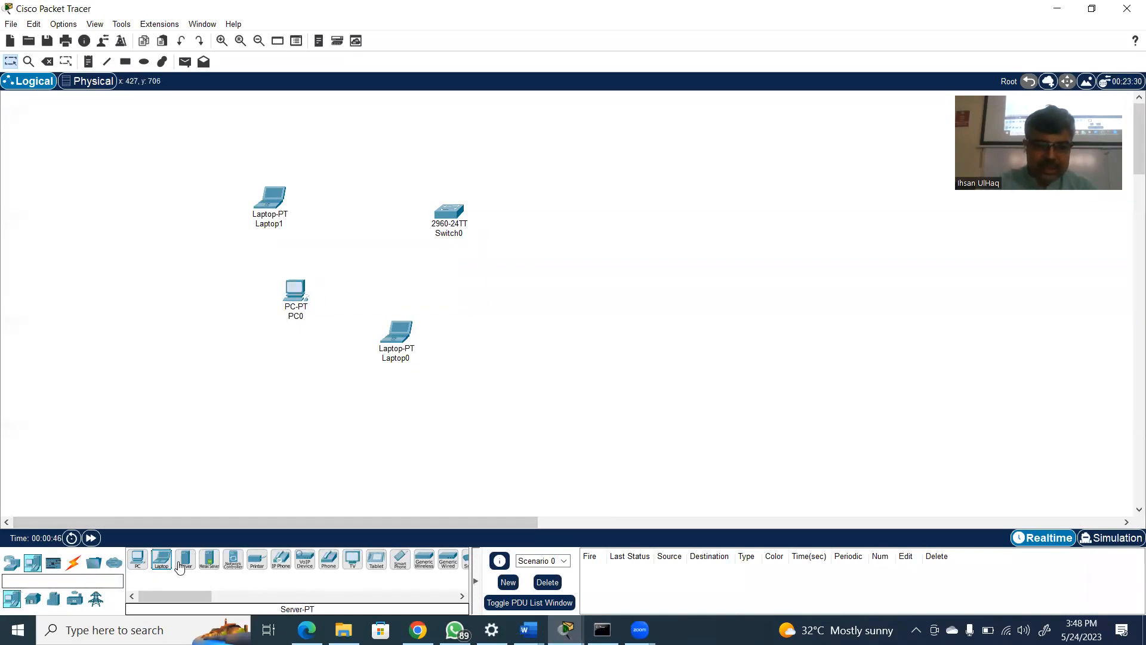
Connect Laptop1's FastEthernet0 port to the switch's FastEthernet0/1 port with a copper straight-through cable
left_click(74, 563)
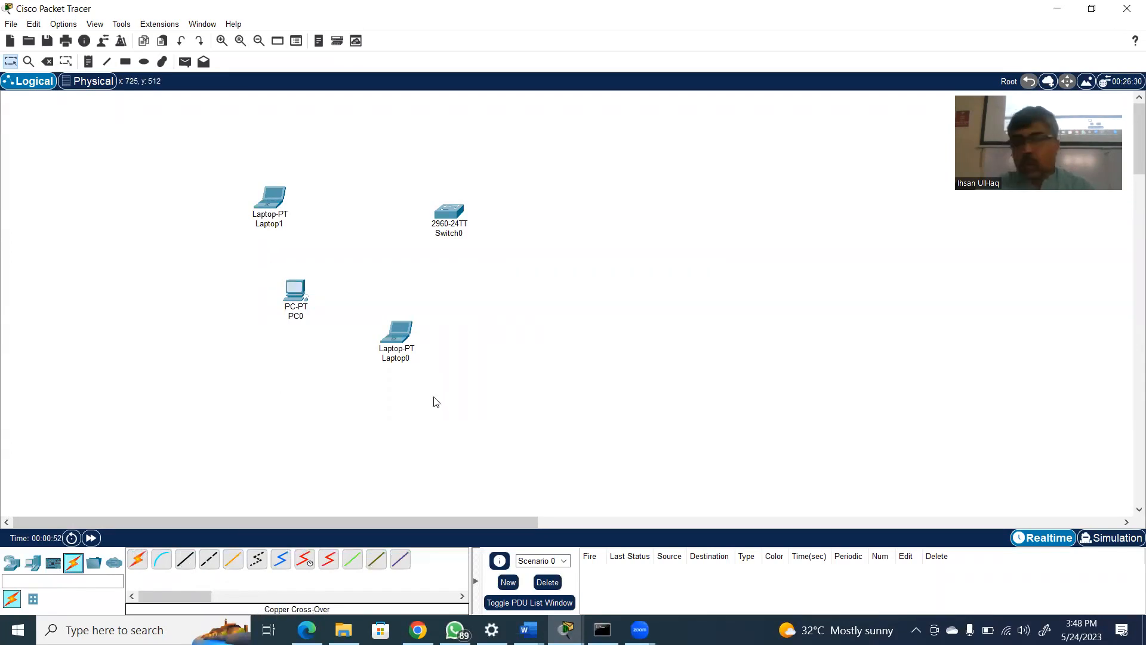
left_click(187, 563)
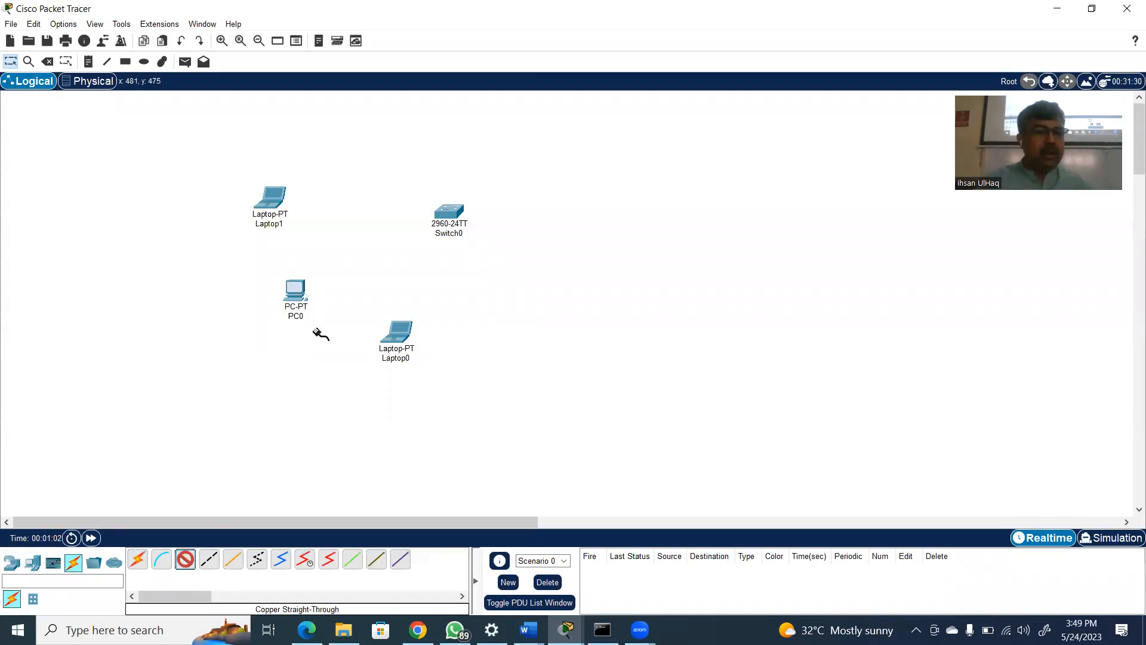
left_click(272, 198)
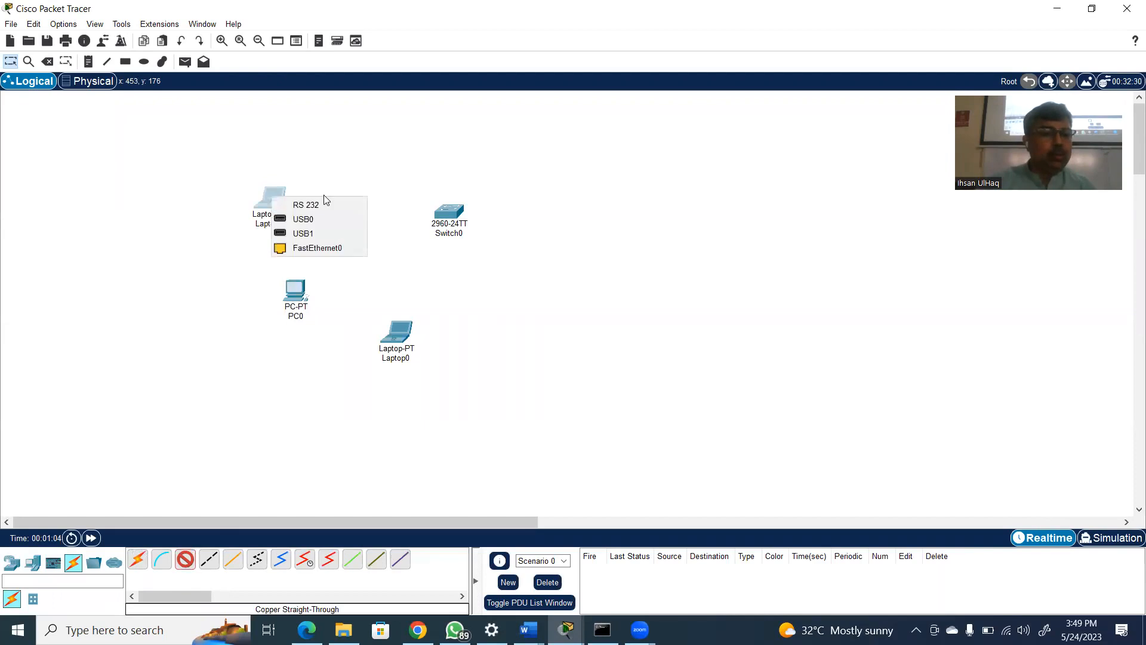
left_click(318, 249)
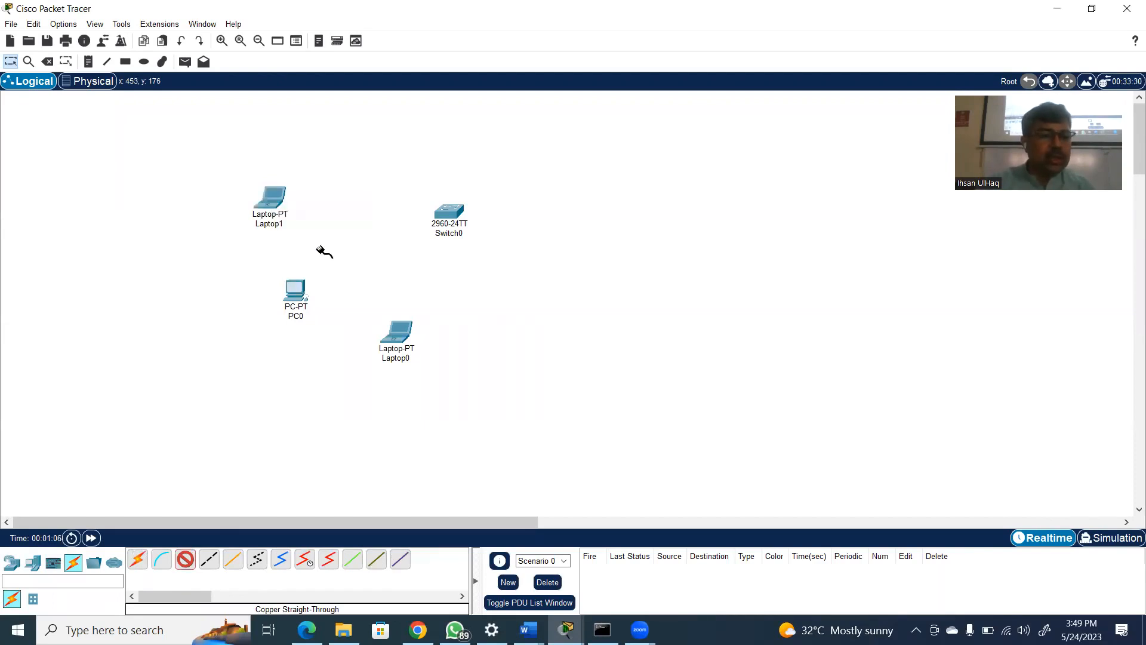
left_click(449, 216)
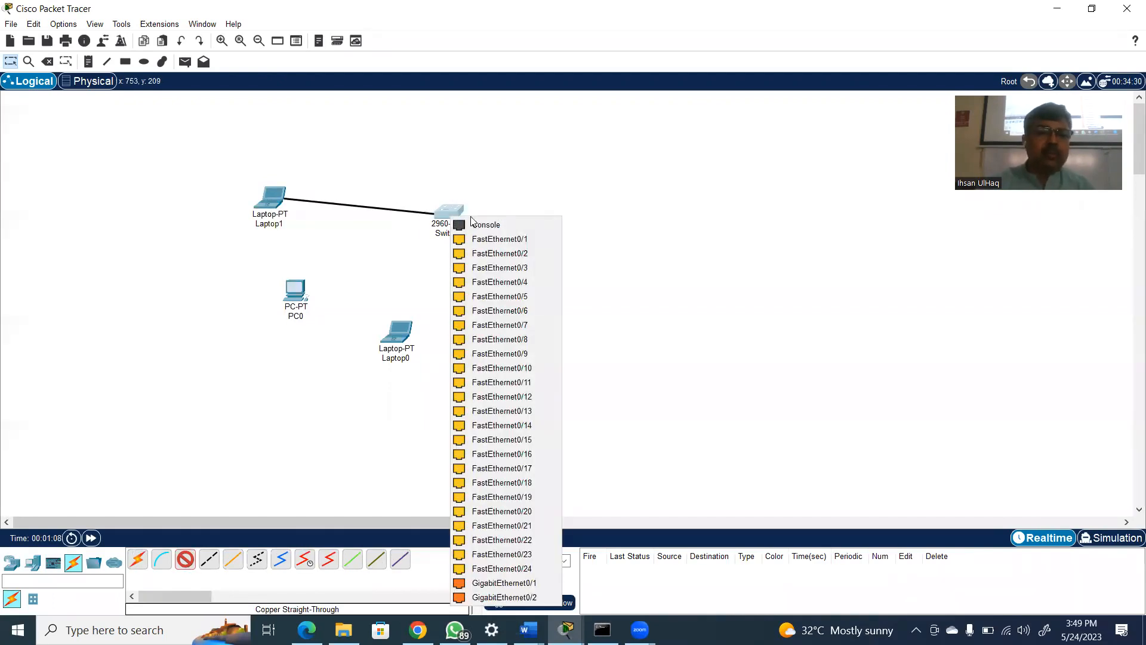
left_click(486, 239)
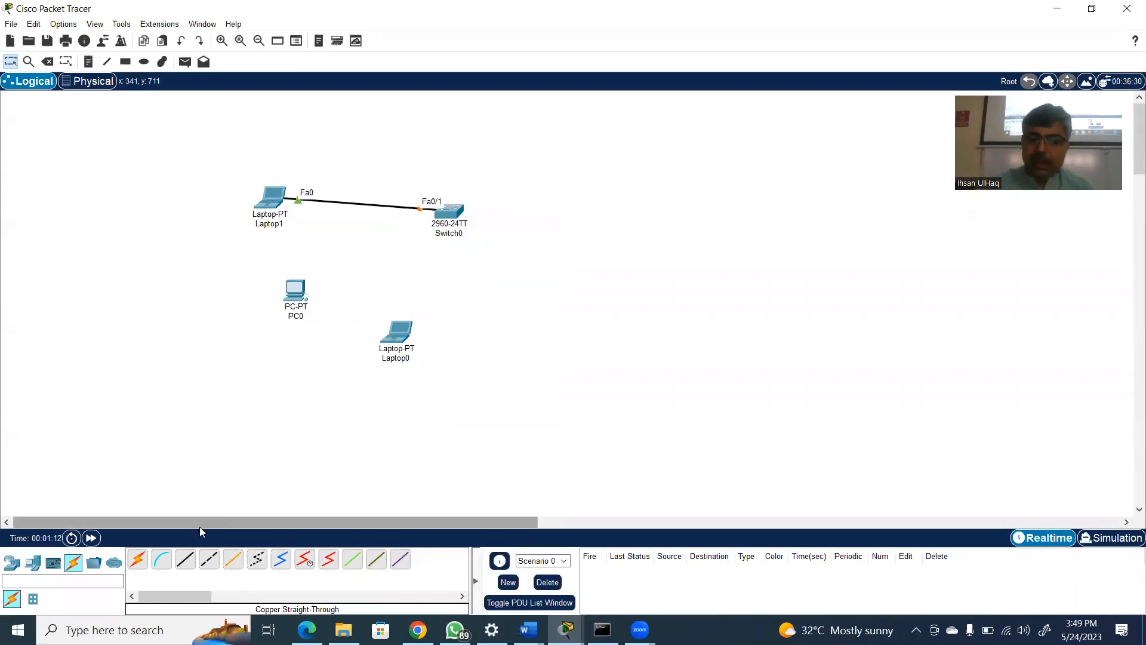
Connect PC0's FastEthernet0 port to FastEthernet0/2 on the switch with a copper straight-through cable
left_click(186, 558)
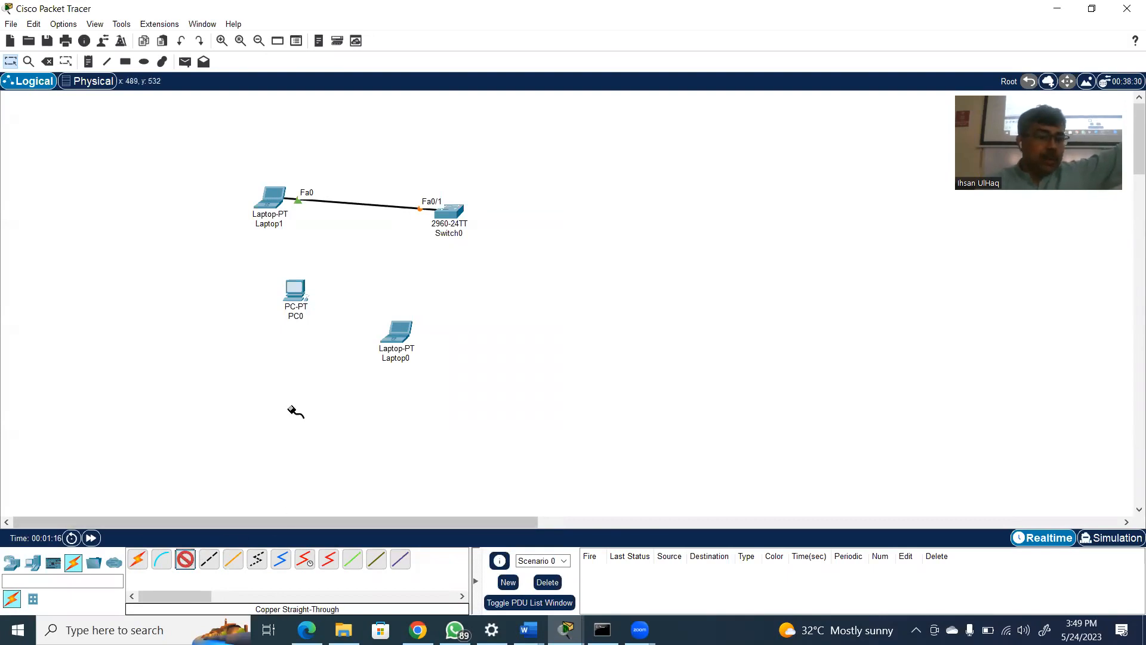
left_click(296, 288)
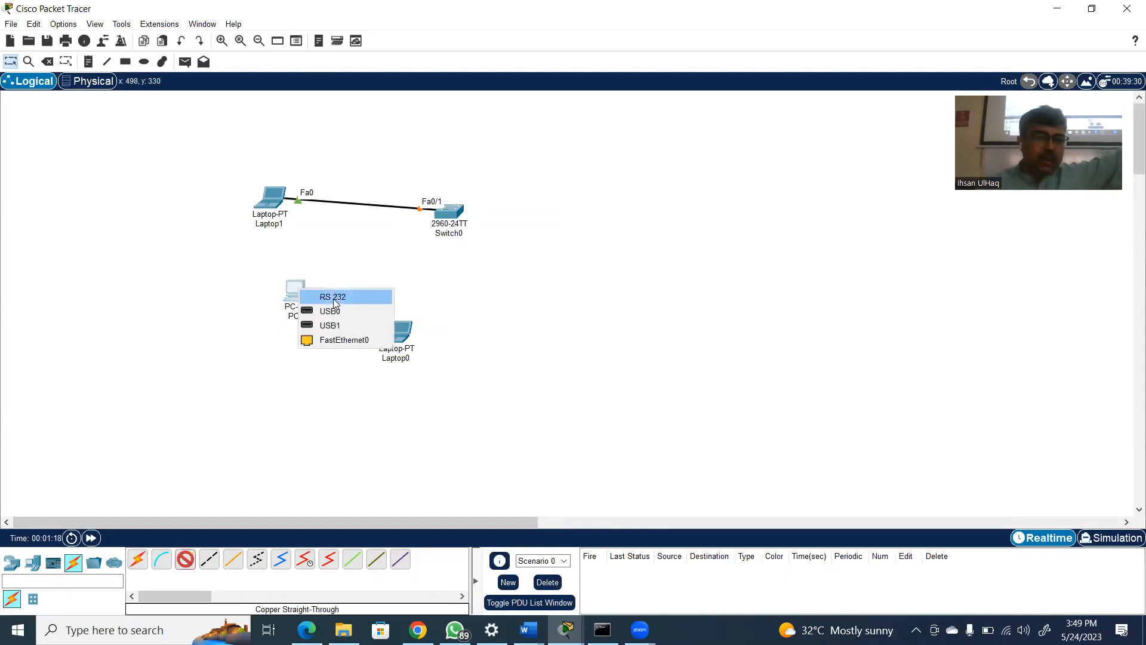
left_click(334, 345)
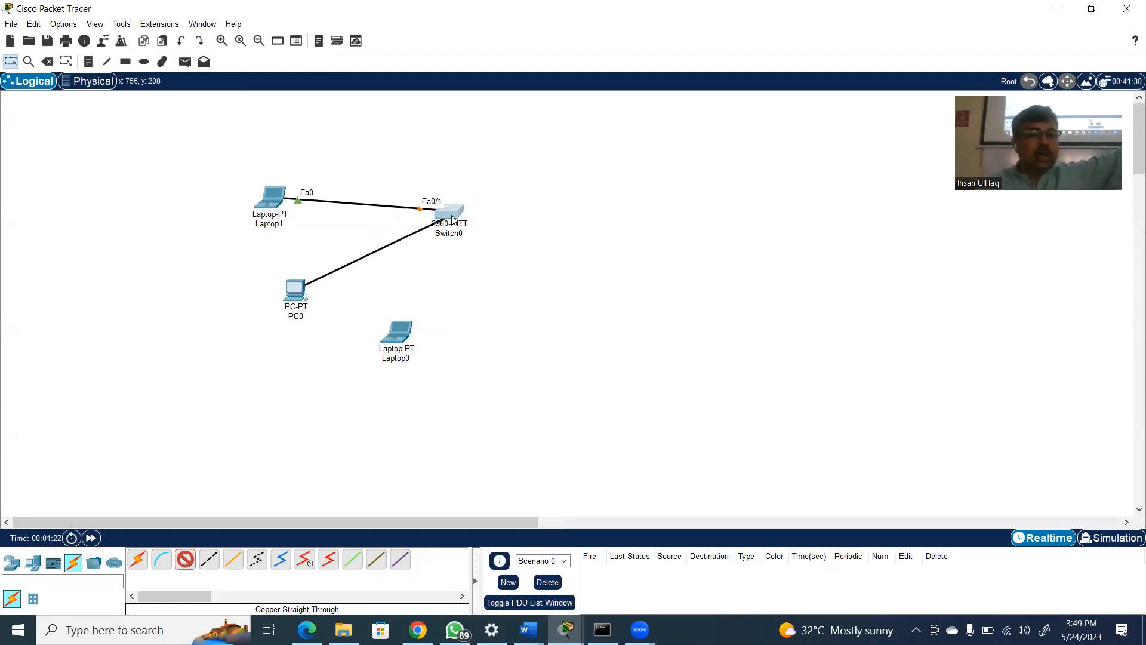
left_click(450, 218)
left_click(488, 238)
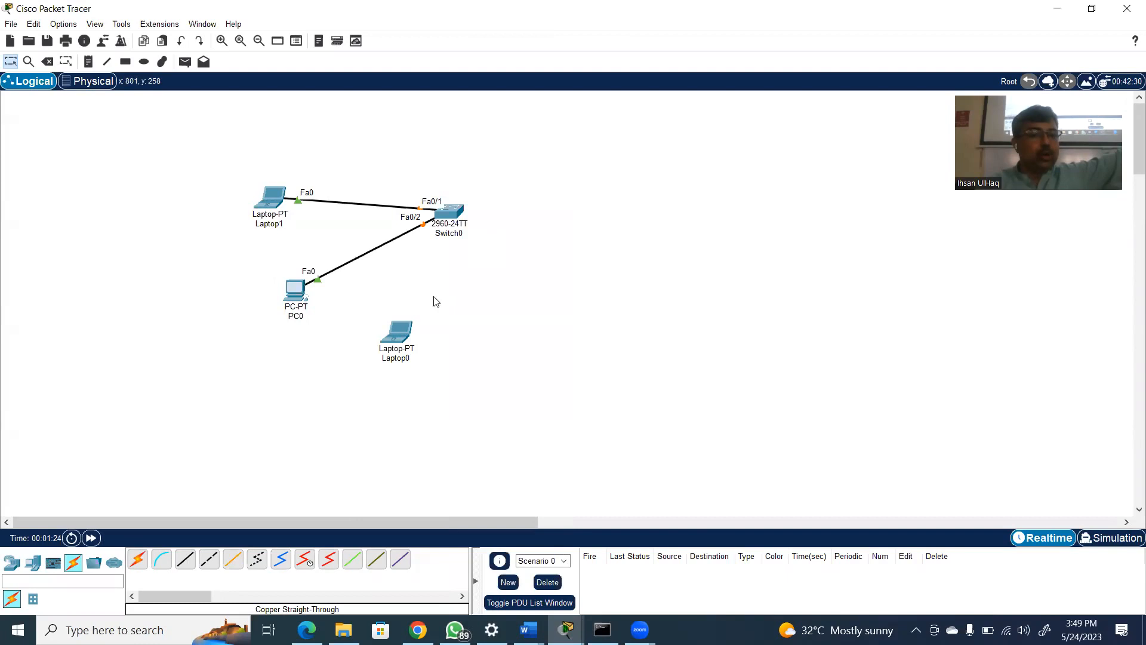
Link Laptop0's FastEthernet0 port to the switch's FastEthernet0/3 port using a copper straight-through cable
left_click(187, 559)
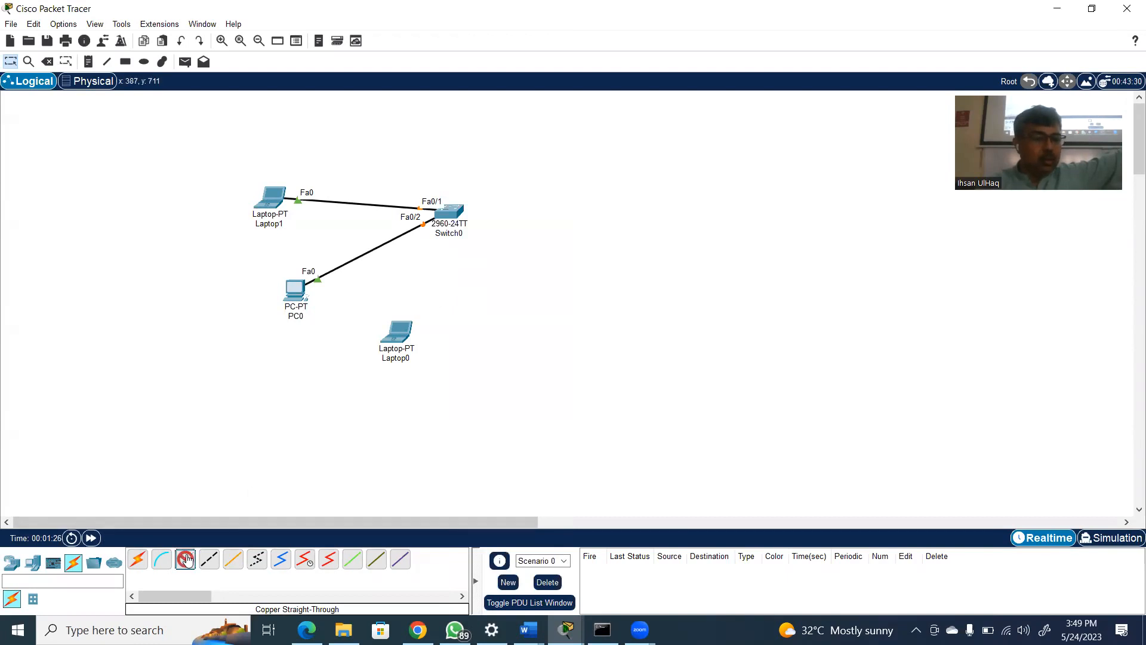
left_click(400, 331)
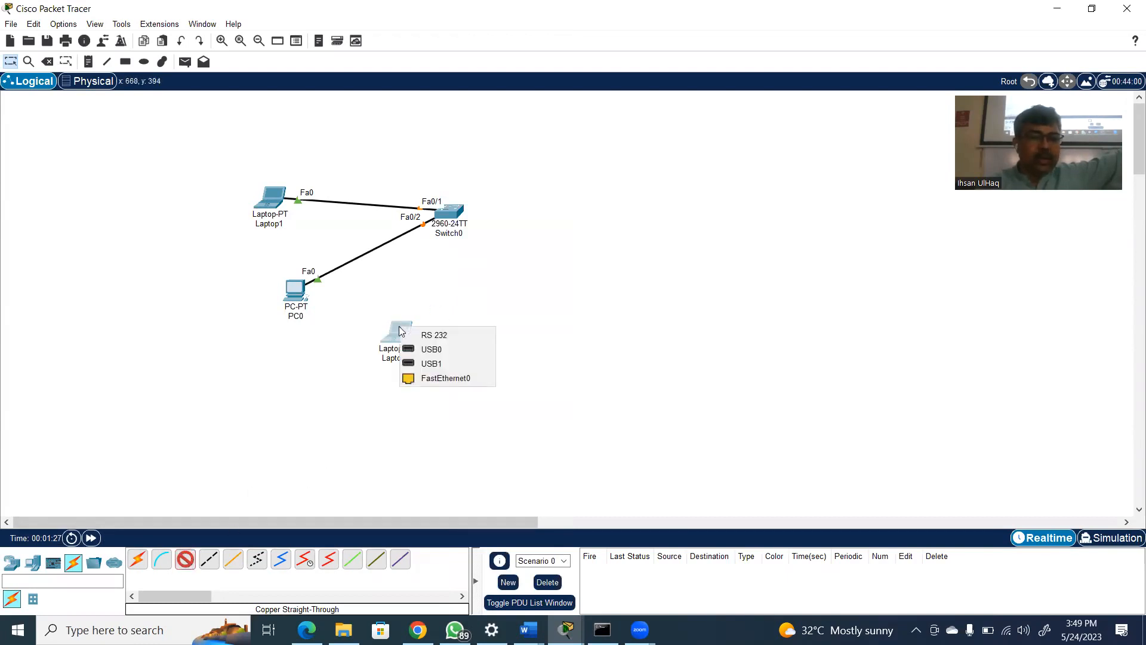
left_click(446, 378)
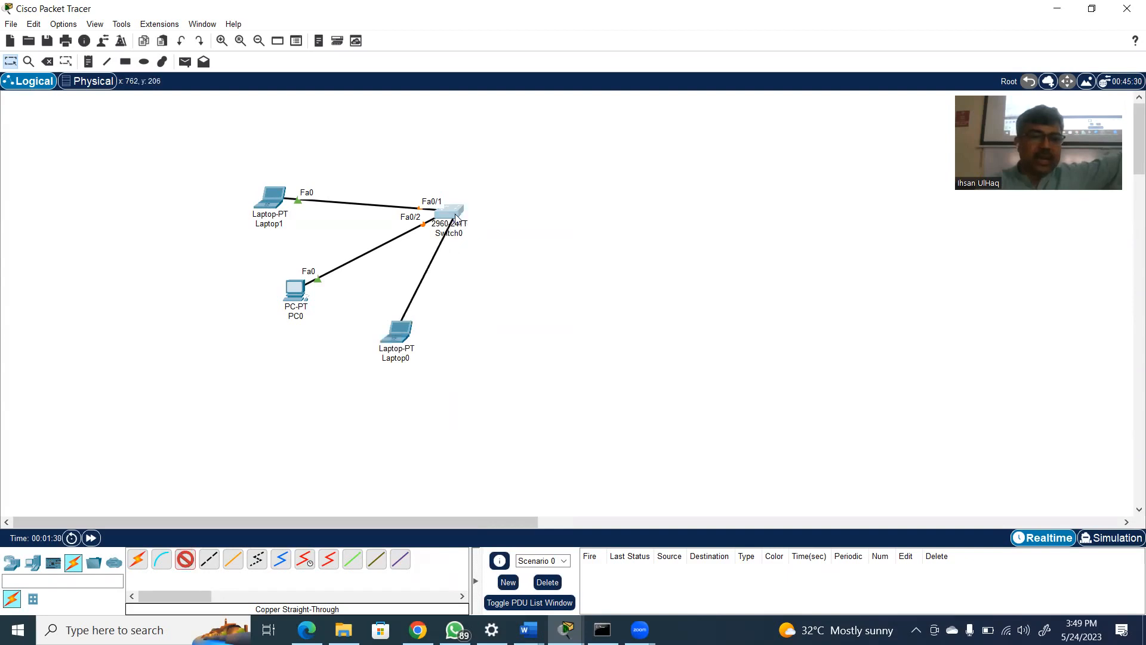
left_click(453, 213)
left_click(495, 238)
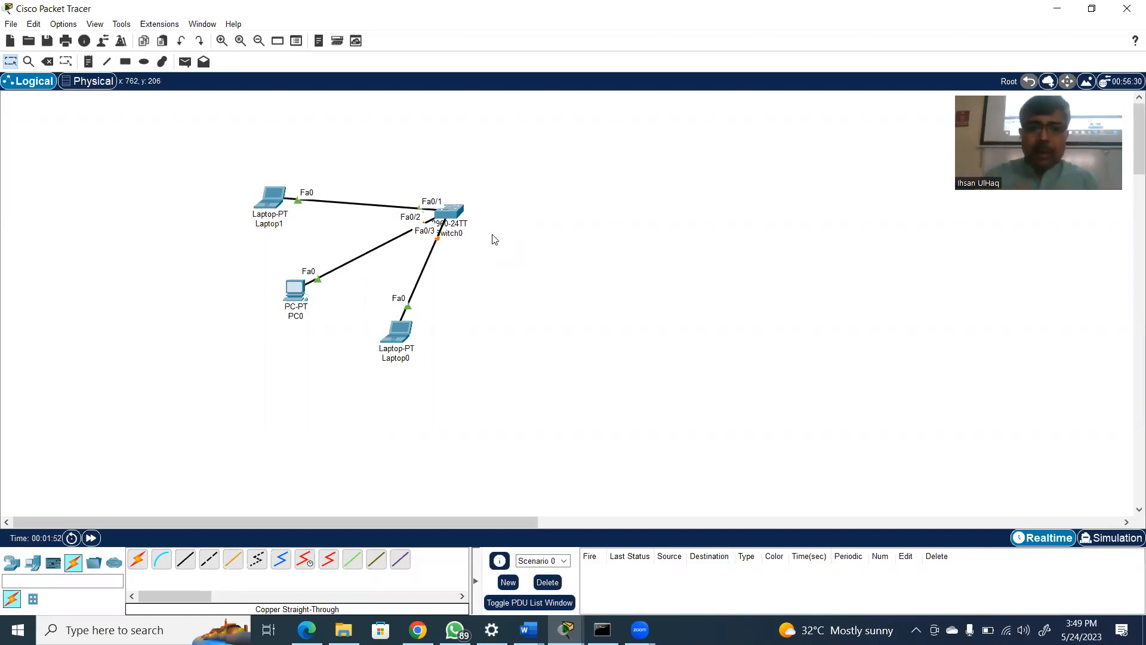
Place a 2901 router to the right of the switch and a second PC to the right of that router
left_click(12, 561)
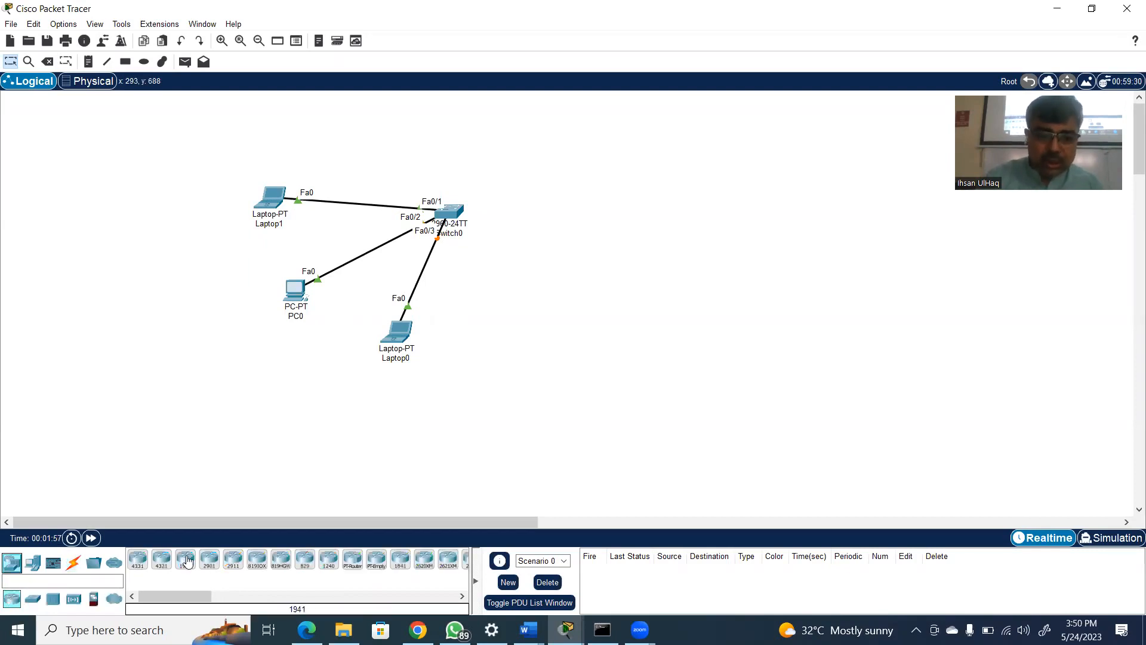
left_click(213, 561)
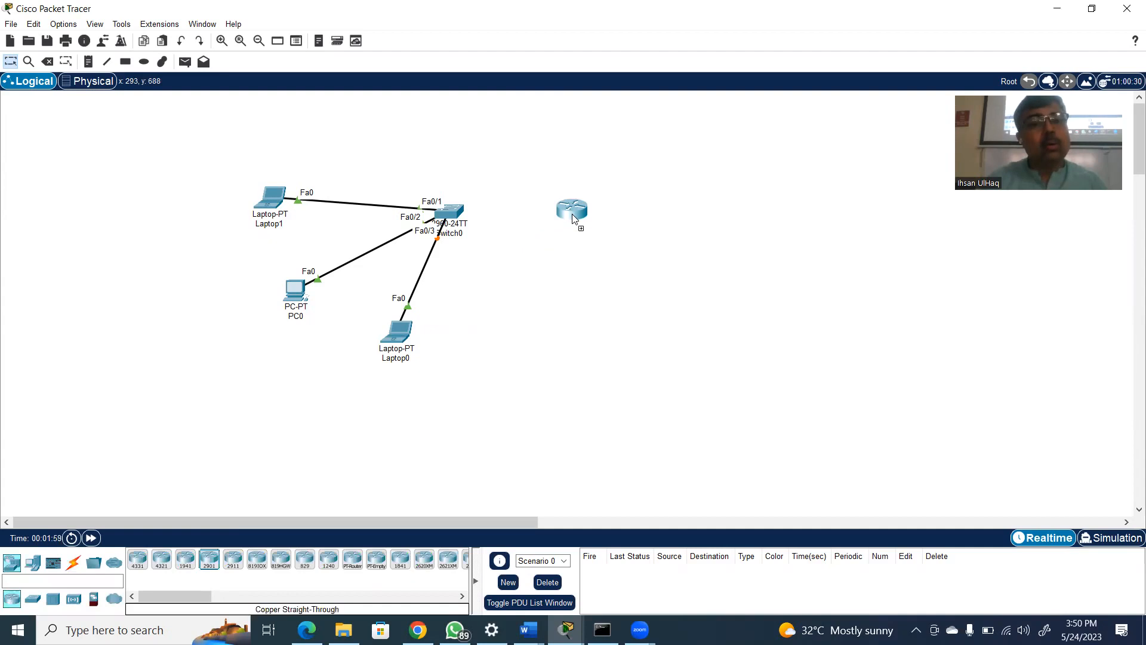
left_click(571, 215)
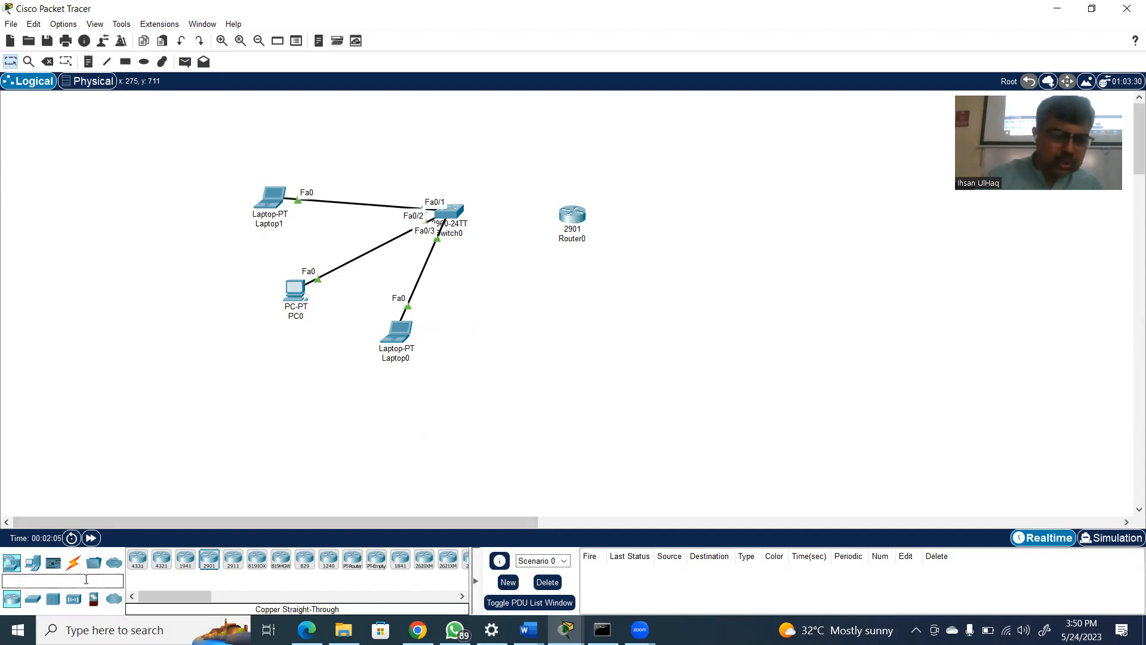
left_click(33, 562)
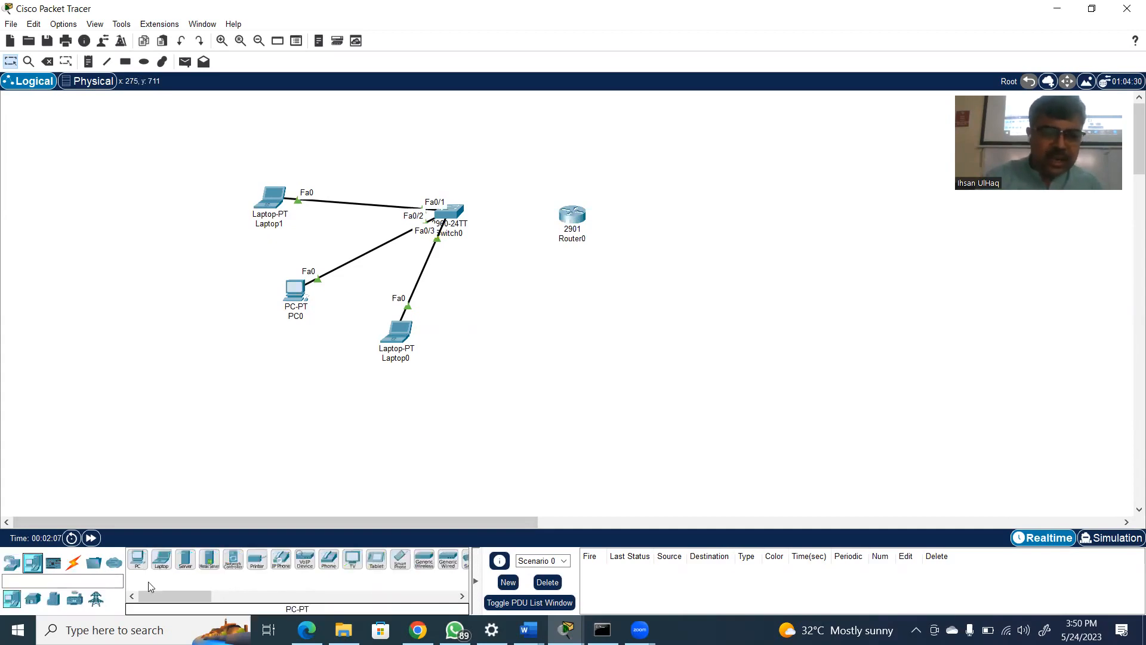
left_click_drag(137, 559, 693, 227)
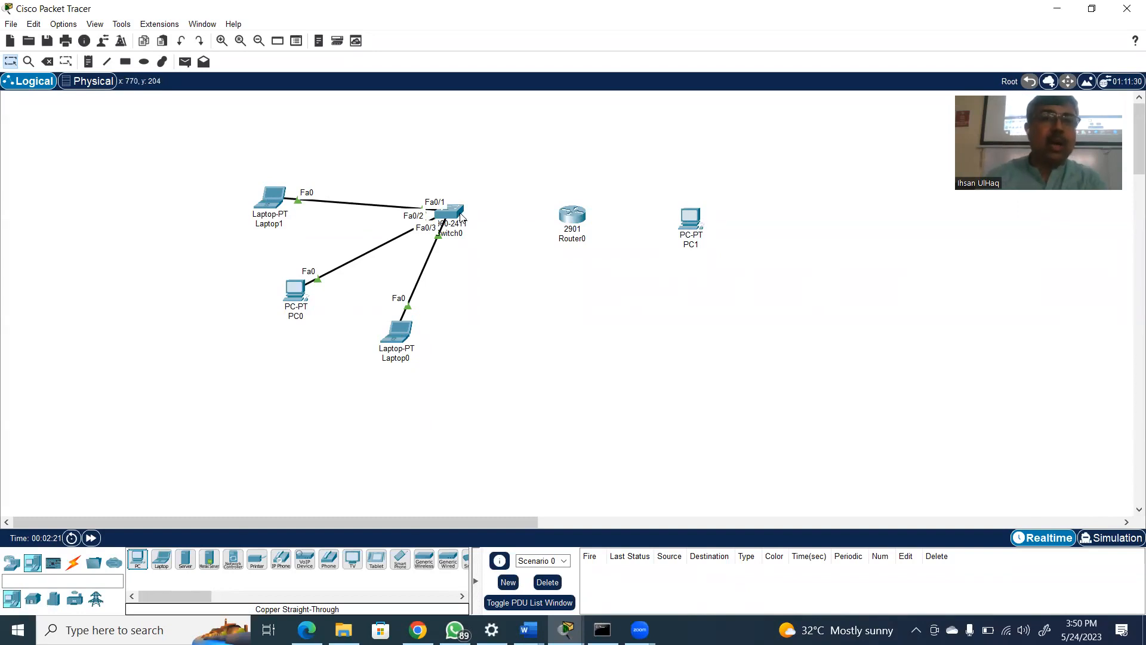
Connect the switch's GigabitEthernet0/1 port to the router's GigabitEthernet0/0 port with a copper straight-through cable
mouse_move(461, 217)
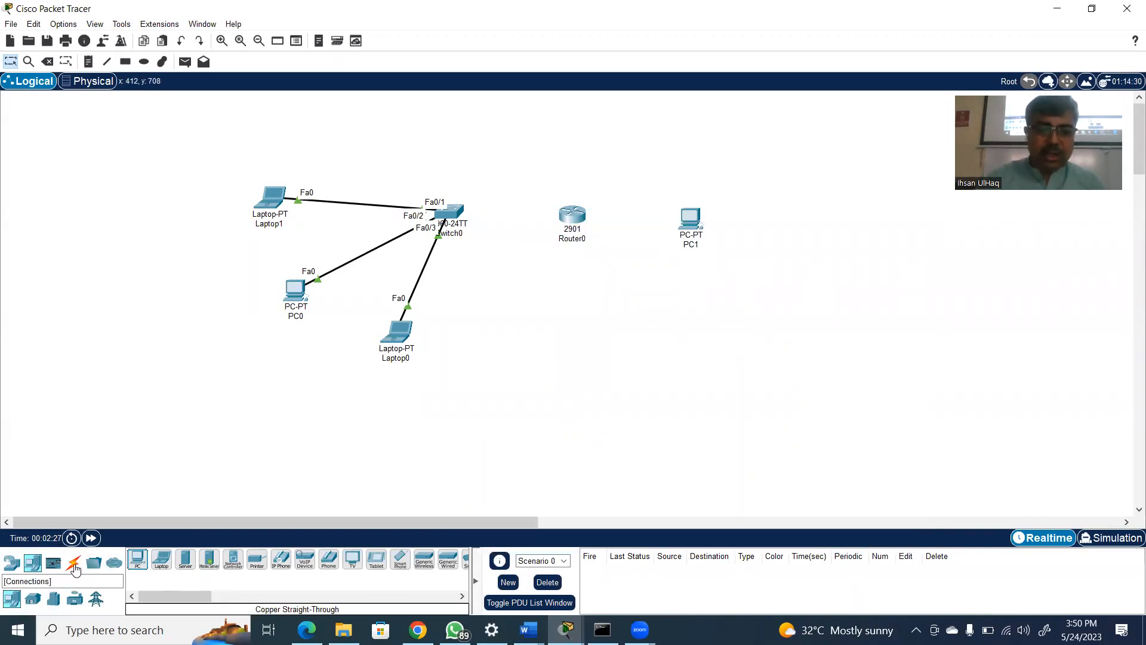
left_click(73, 563)
left_click(186, 568)
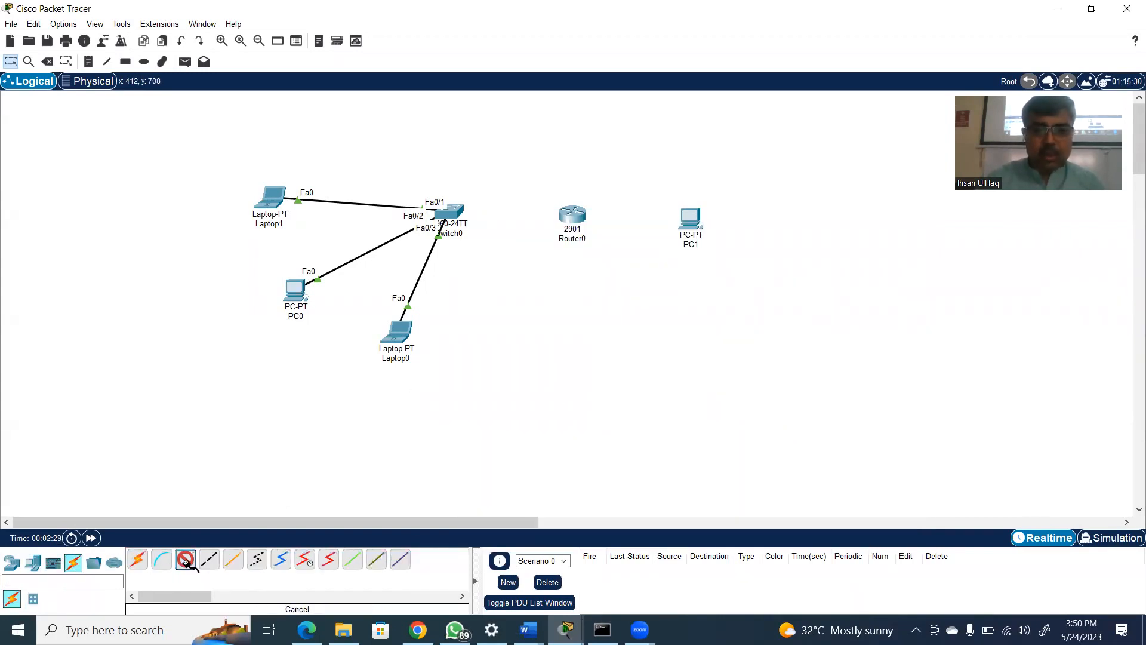
left_click(460, 206)
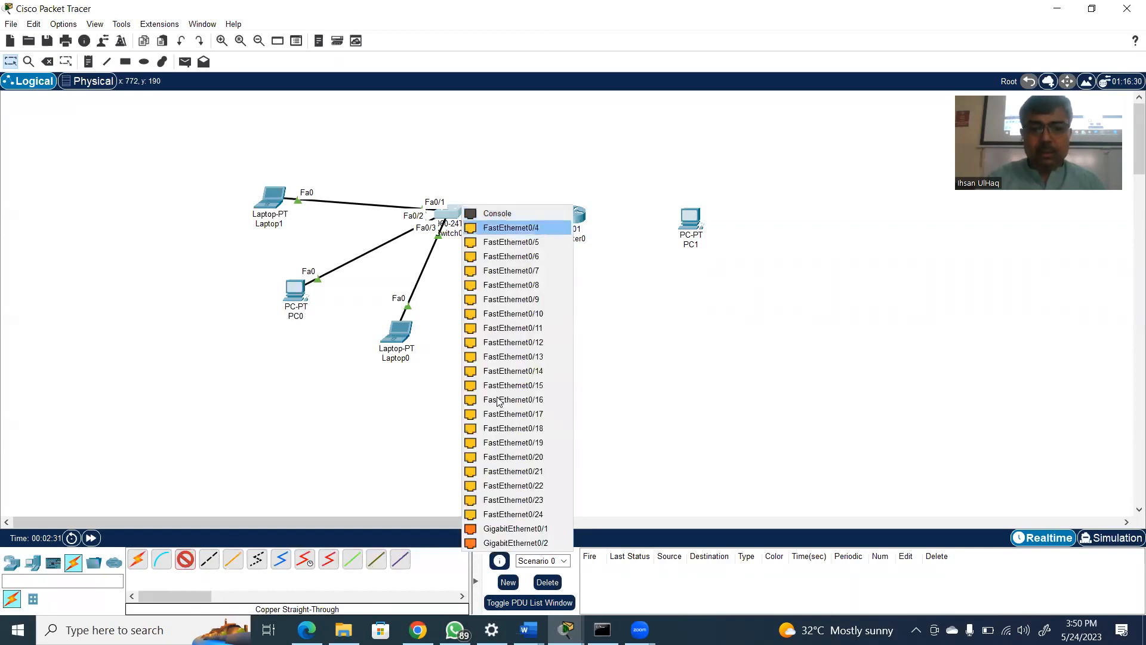
left_click(524, 529)
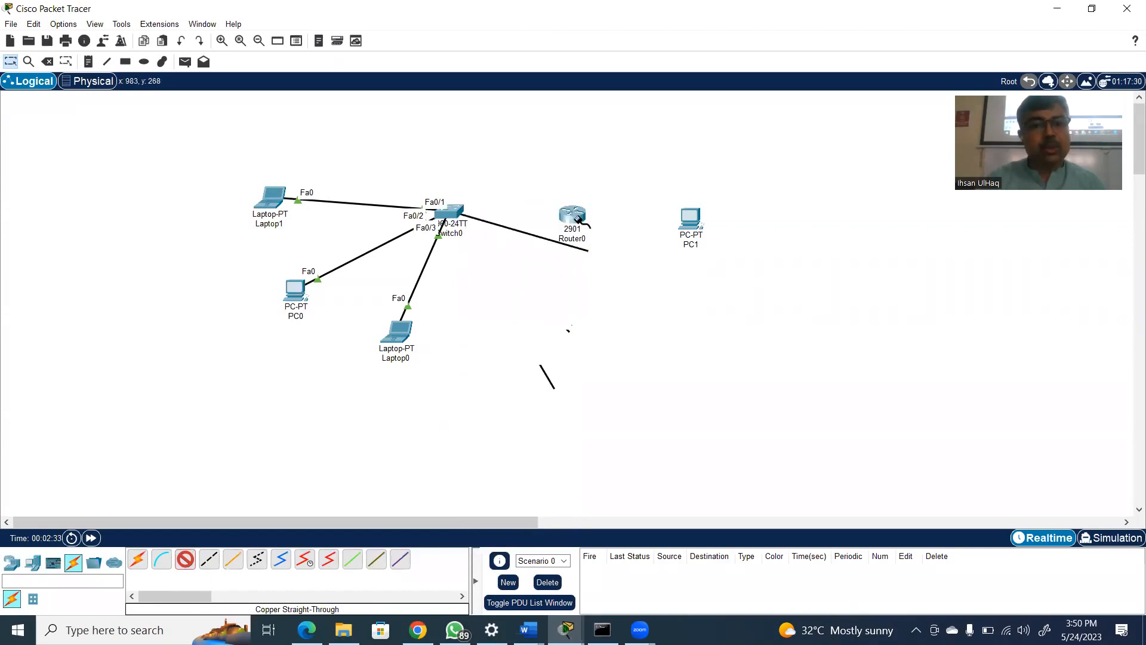
left_click(575, 212)
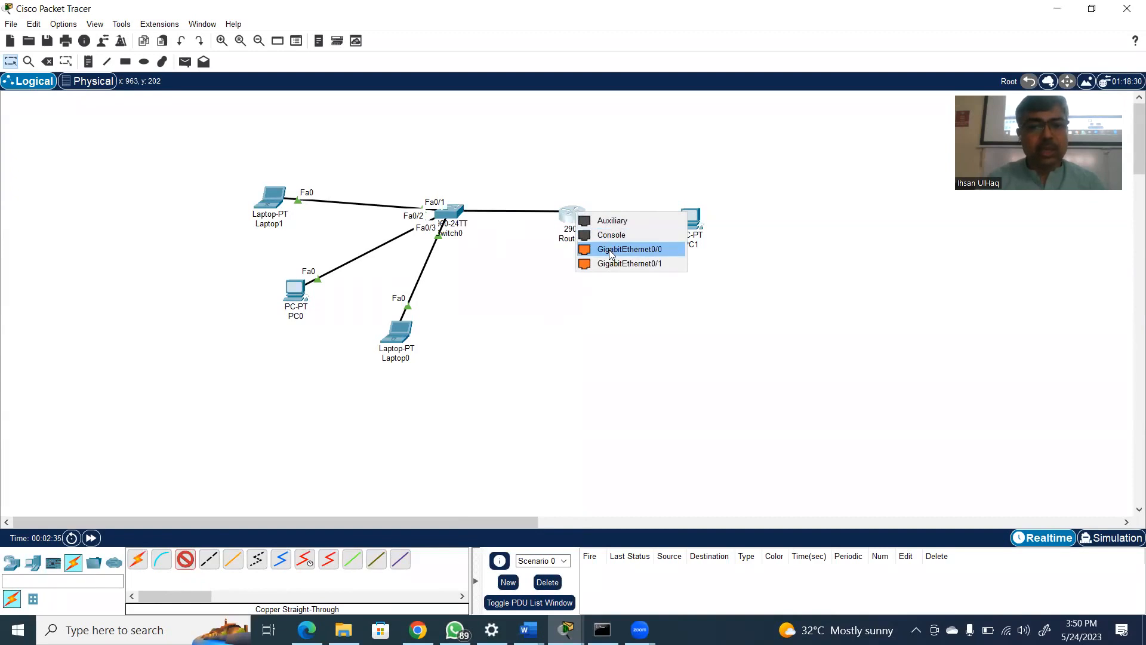
left_click(610, 250)
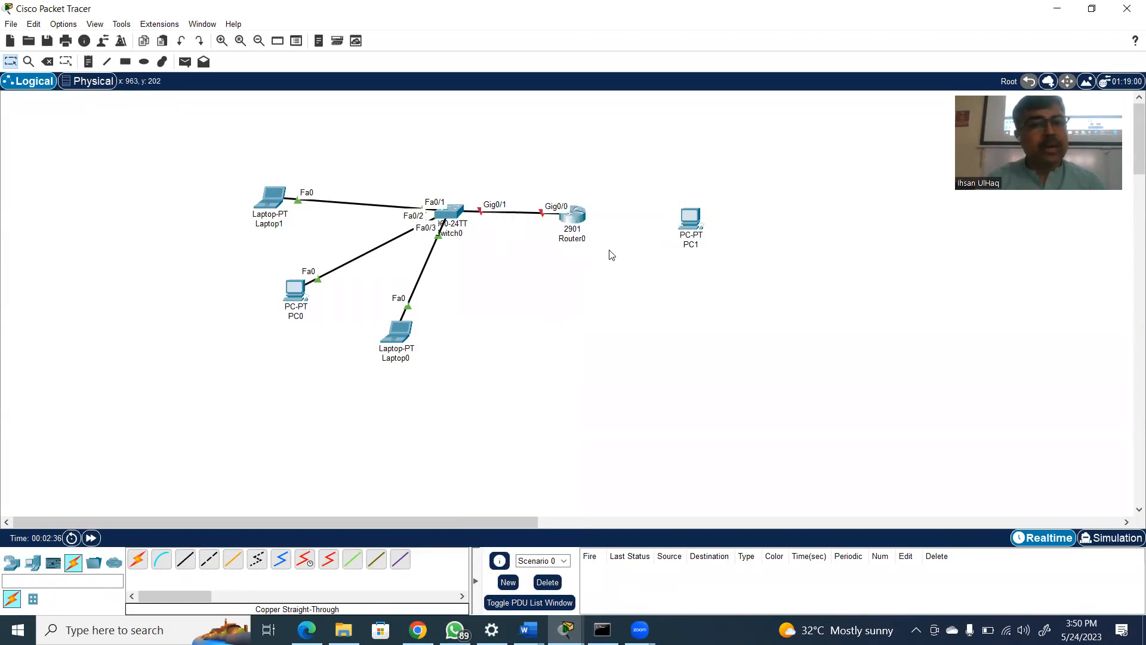
Connect PC1's FastEthernet0 port to GigabitEthernet0/1 on the router with a copper straight-through cable
left_click(184, 565)
left_click(692, 222)
left_click(734, 270)
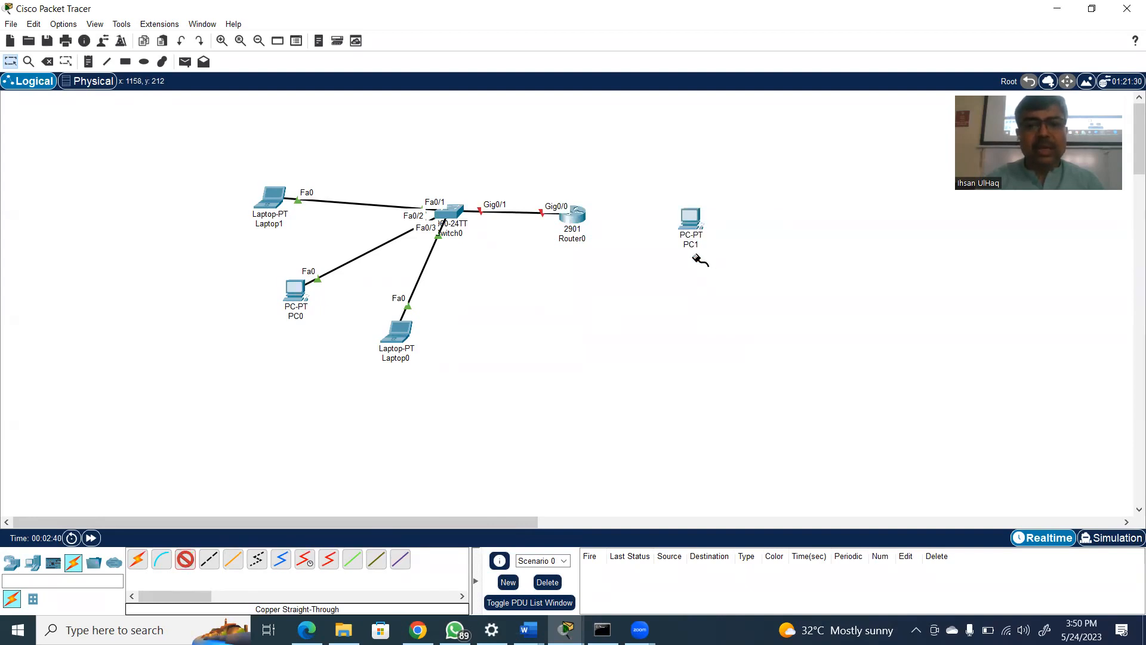
left_click(580, 216)
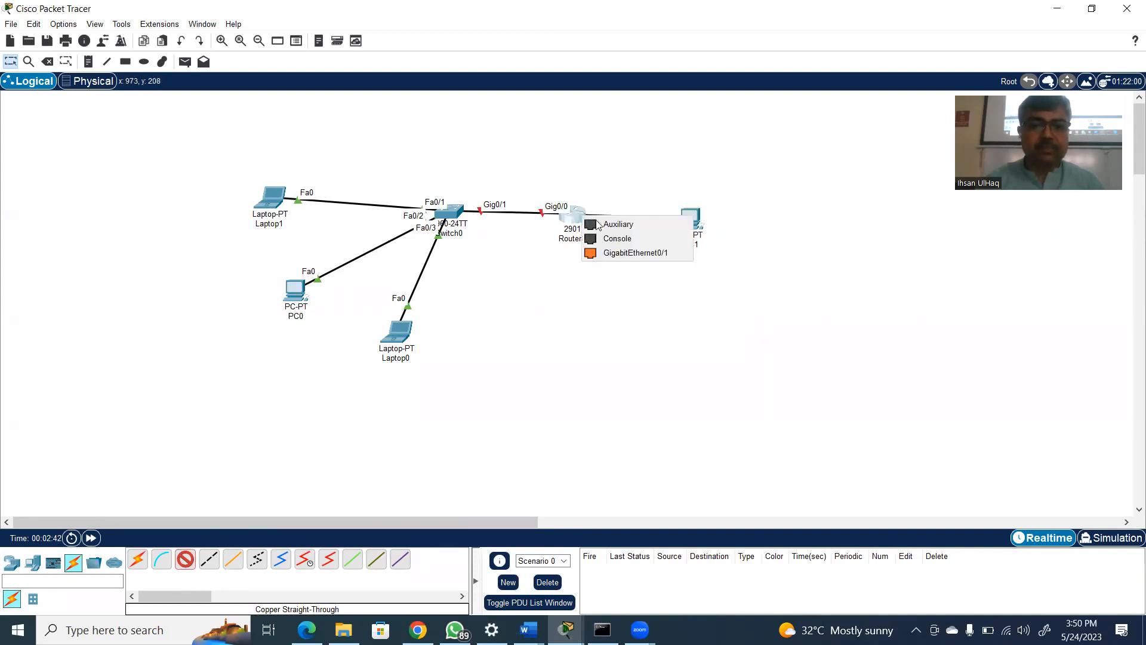
left_click(611, 253)
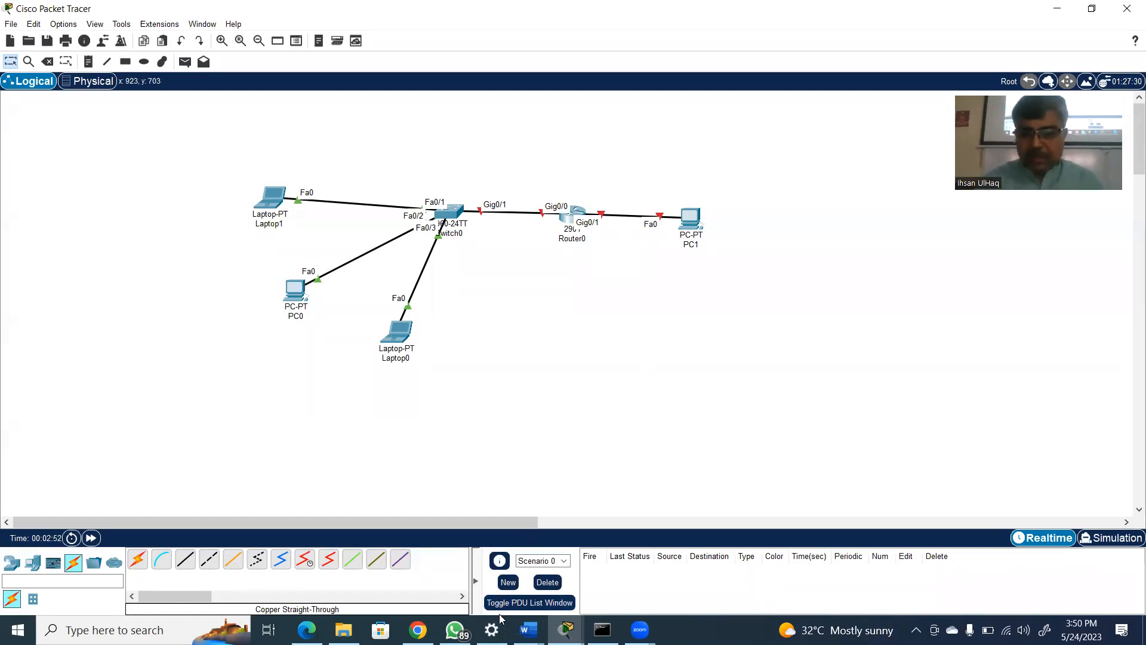
Switch to Document1 in Word and handwrite the first list item "1. Straight" under an underlined heading "UTP"
mouse_move(528, 630)
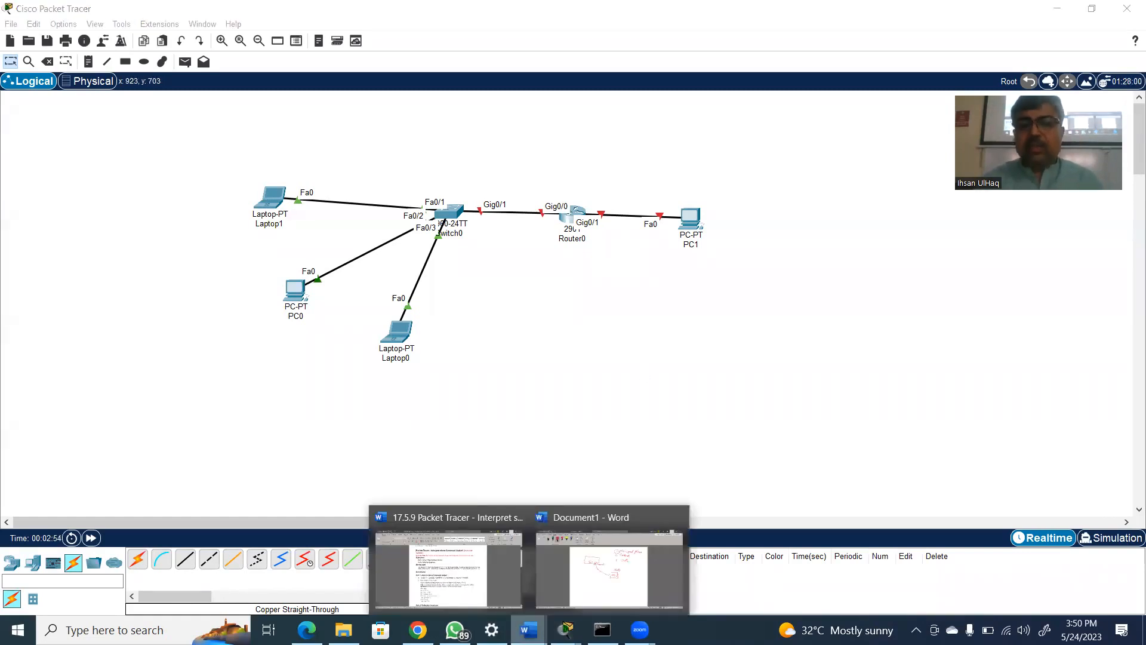
left_click(578, 604)
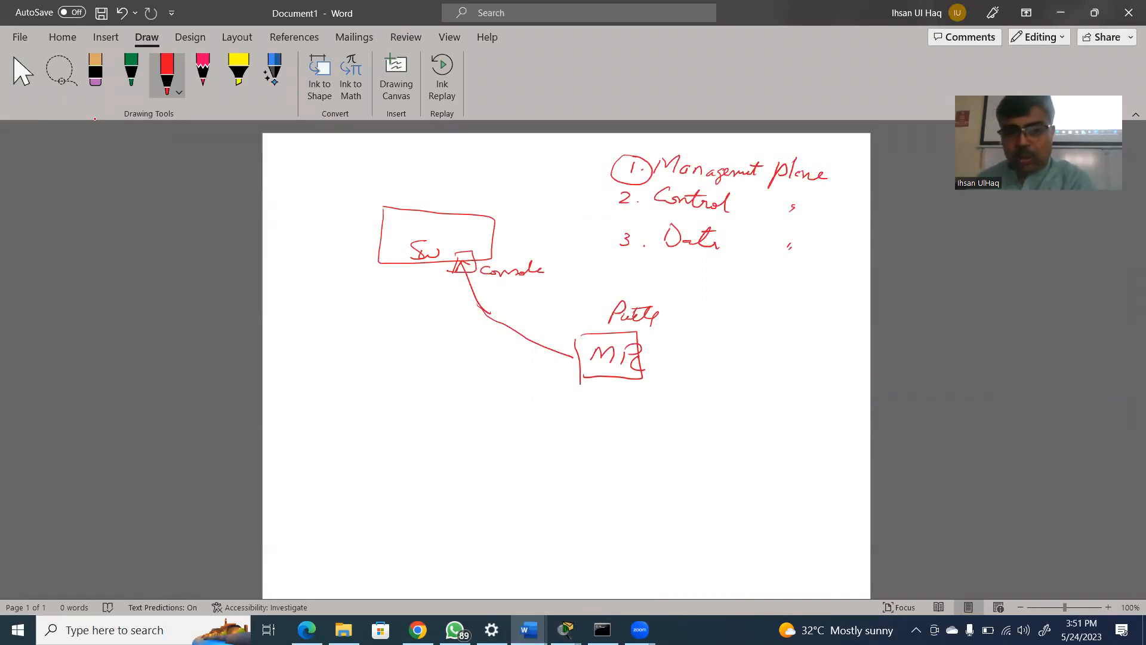
mouse_move(400, 402)
left_mouse_down()
mouse_move(382, 419)
mouse_move(407, 422)
mouse_move(424, 403)
mouse_move(451, 418)
mouse_move(440, 435)
mouse_move(475, 422)
left_mouse_up()
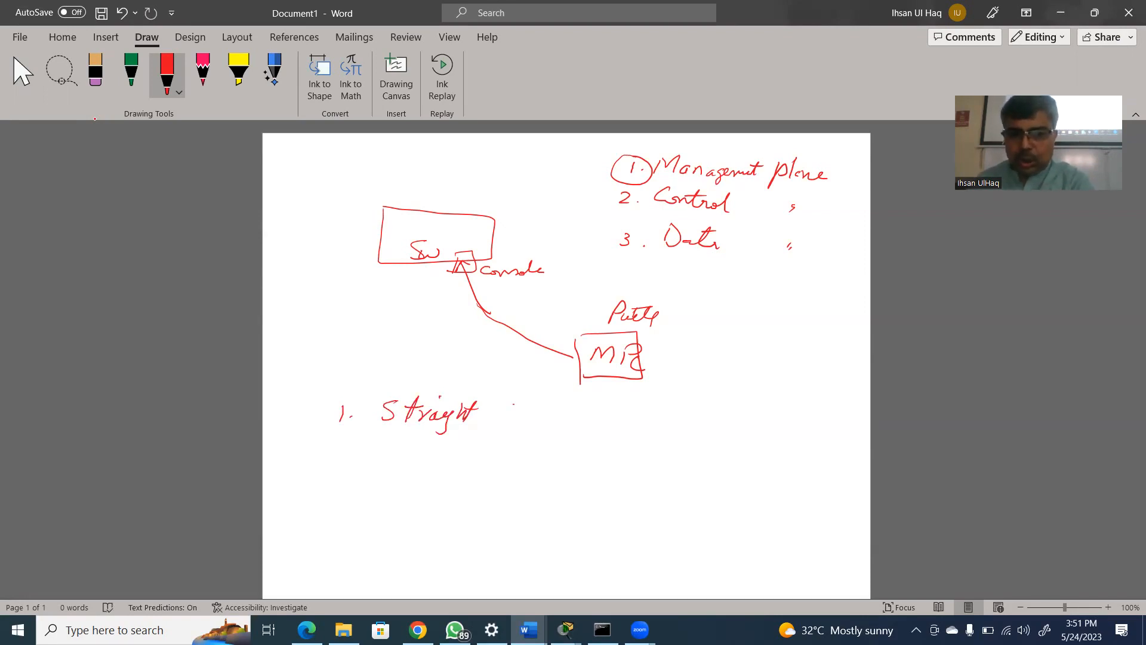
left_click_drag(311, 365, 336, 352)
mouse_move(348, 353)
left_mouse_down()
mouse_move(347, 375)
mouse_move(354, 349)
left_mouse_up()
left_click_drag(371, 351, 374, 362)
left_click_drag(303, 377, 395, 367)
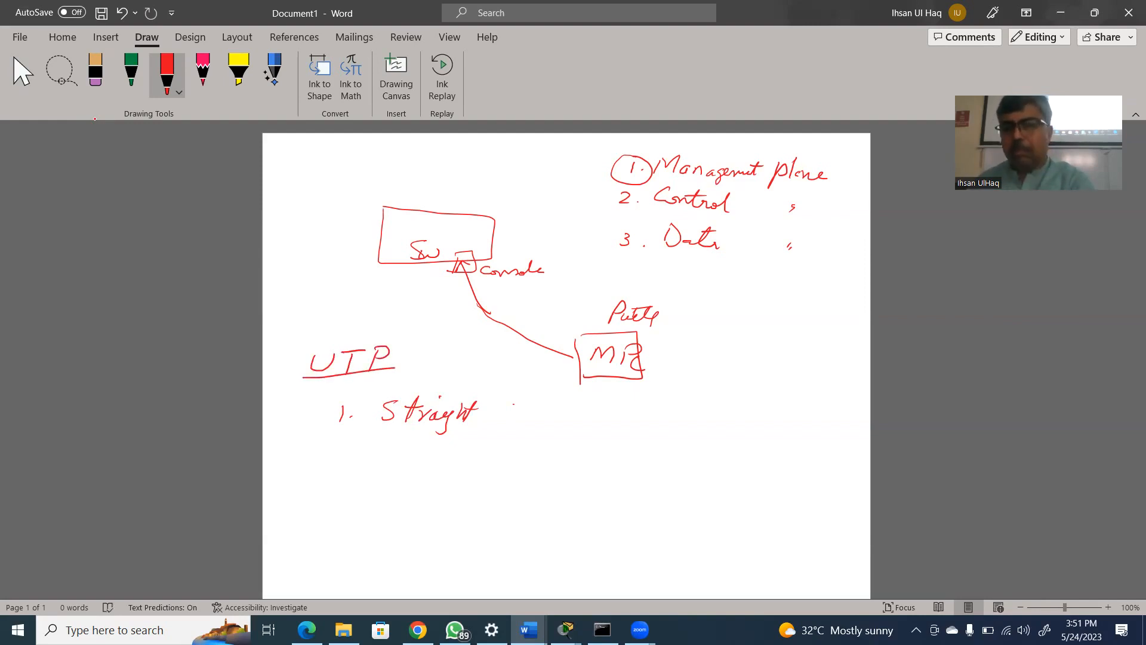
Complete the handwritten UTP list as "1. Straight Cable" and "2. Cross Cable"
left_click_drag(508, 404, 502, 422)
left_click_drag(518, 413, 556, 422)
mouse_move(411, 454)
left_mouse_down()
mouse_move(398, 469)
mouse_move(480, 469)
left_mouse_up()
left_click_drag(495, 462, 533, 471)
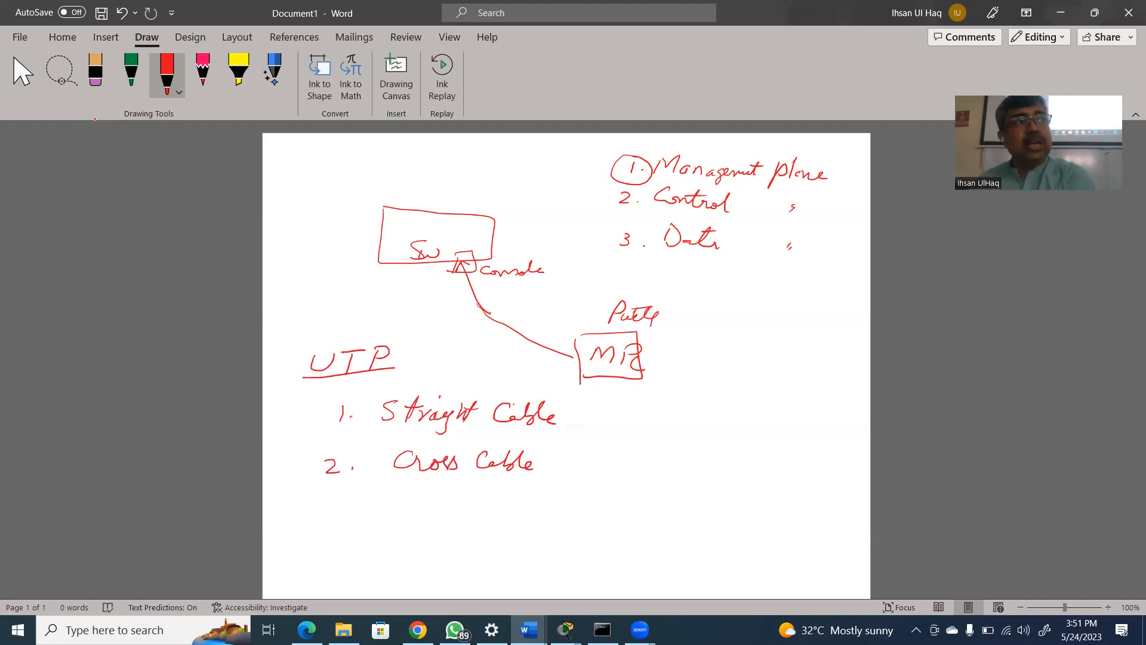
Handwrite "(disimilar" beside Straight Cable and "(similar)" beside Cross Cable, and underline Cross Cable
mouse_move(581, 397)
left_mouse_down()
mouse_move(575, 420)
mouse_move(618, 395)
mouse_move(639, 412)
left_mouse_up()
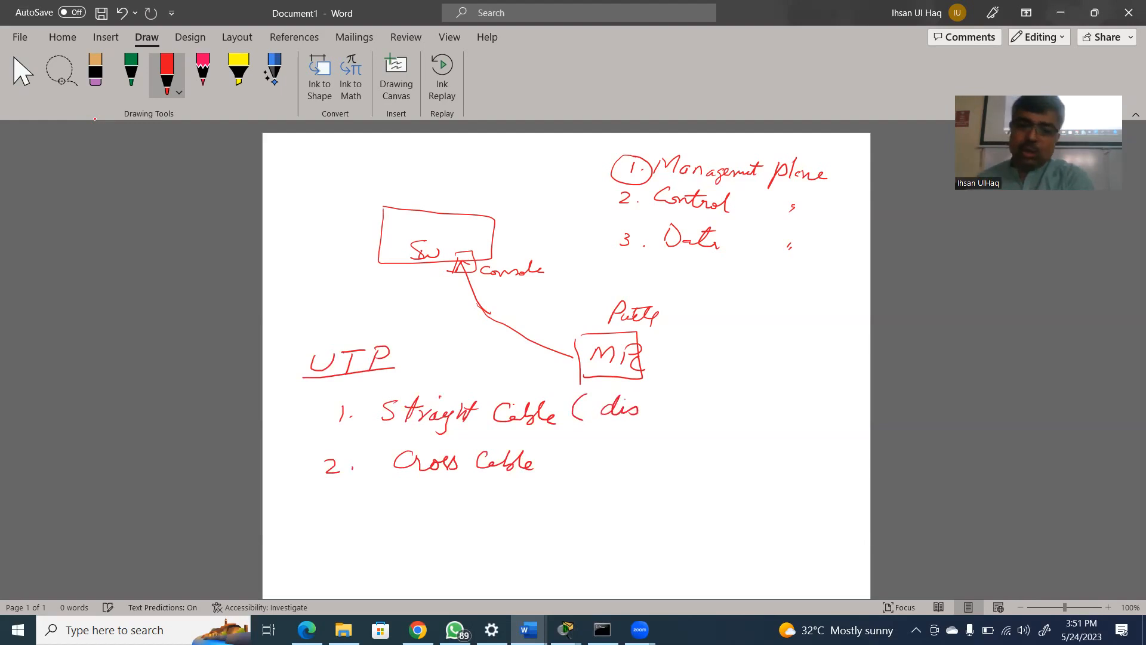
left_click_drag(644, 413, 691, 412)
left_click_drag(664, 400, 680, 399)
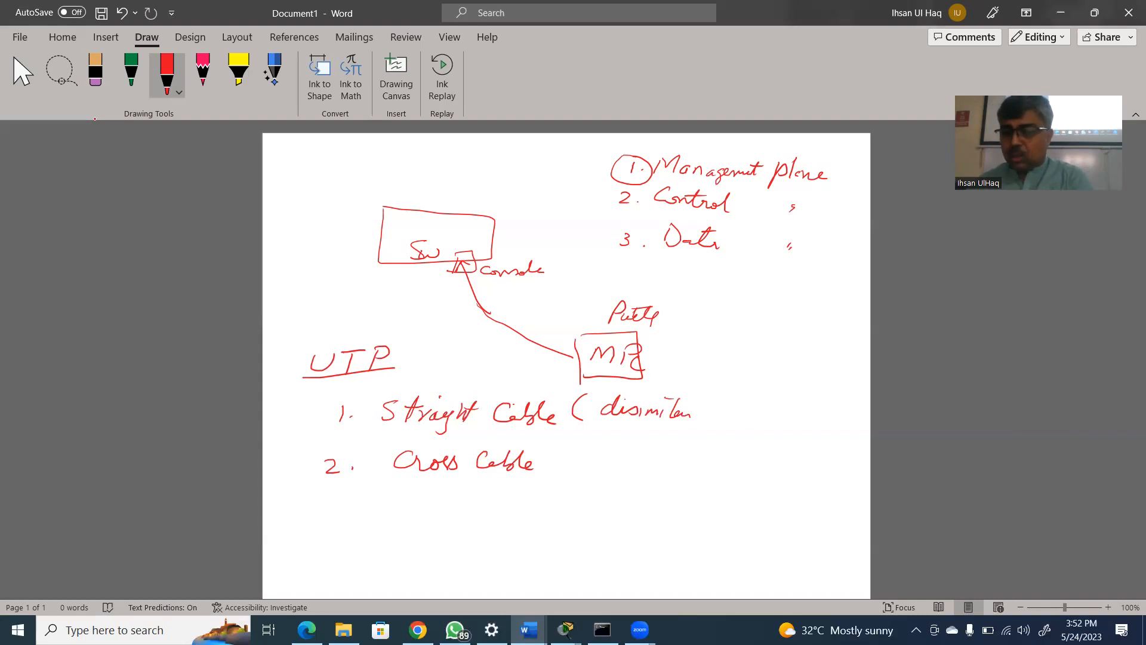
mouse_move(564, 449)
left_mouse_down()
mouse_move(557, 468)
mouse_move(567, 466)
left_mouse_up()
left_click_drag(585, 458, 633, 469)
left_click_drag(400, 476, 539, 473)
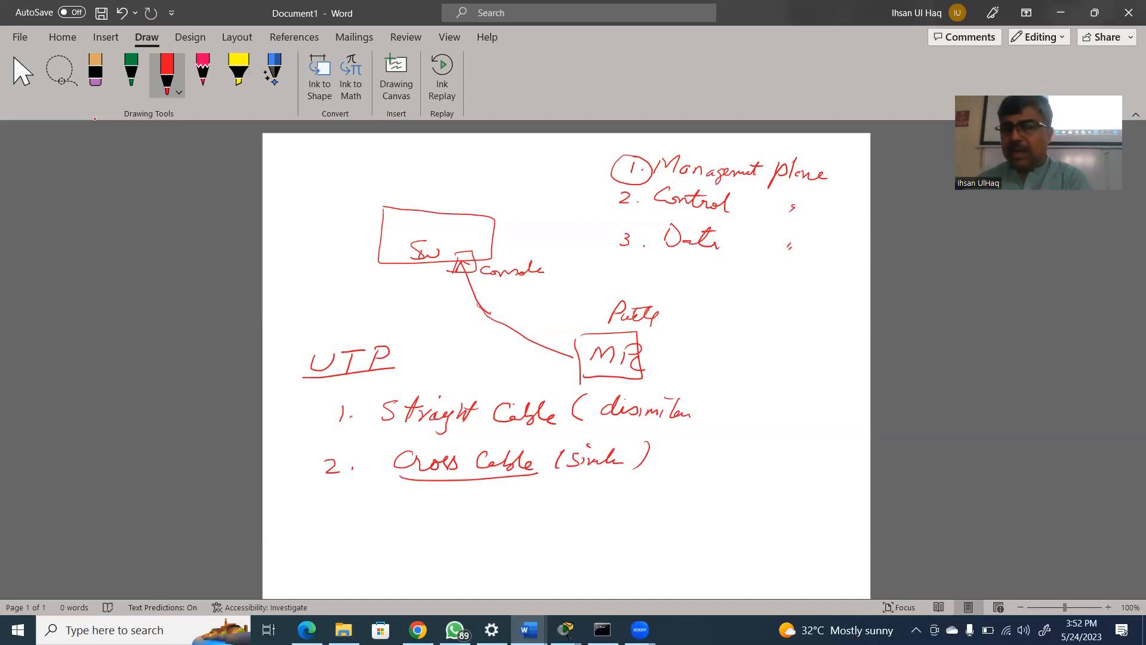
Sketch a PC box joined by a line to a SW box, with an arrow from the line labelled "St cable"
mouse_move(751, 379)
left_mouse_down()
mouse_move(750, 407)
mouse_move(761, 409)
mouse_move(765, 388)
mouse_move(770, 404)
mouse_move(815, 394)
left_mouse_up()
mouse_move(816, 383)
left_mouse_down()
mouse_move(816, 408)
mouse_move(840, 407)
mouse_move(827, 406)
left_mouse_up()
left_click_drag(827, 397, 837, 401)
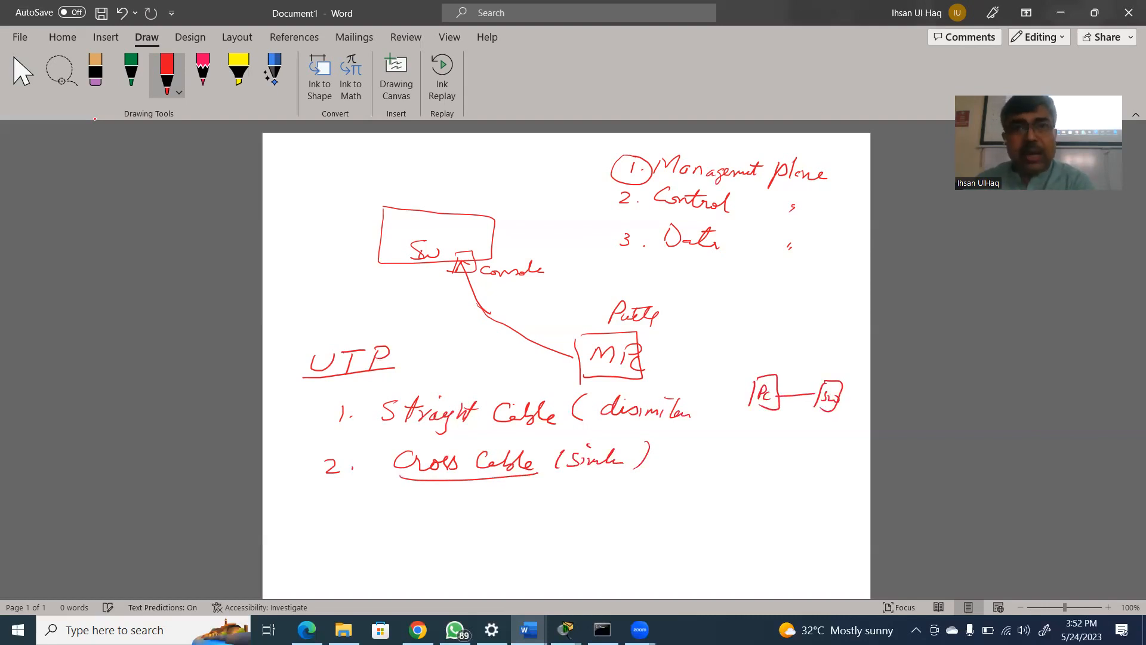
mouse_move(788, 394)
left_mouse_down()
mouse_move(802, 355)
mouse_move(783, 335)
mouse_move(802, 335)
left_mouse_up()
mouse_move(793, 326)
left_mouse_down()
mouse_move(860, 341)
mouse_move(835, 340)
left_mouse_up()
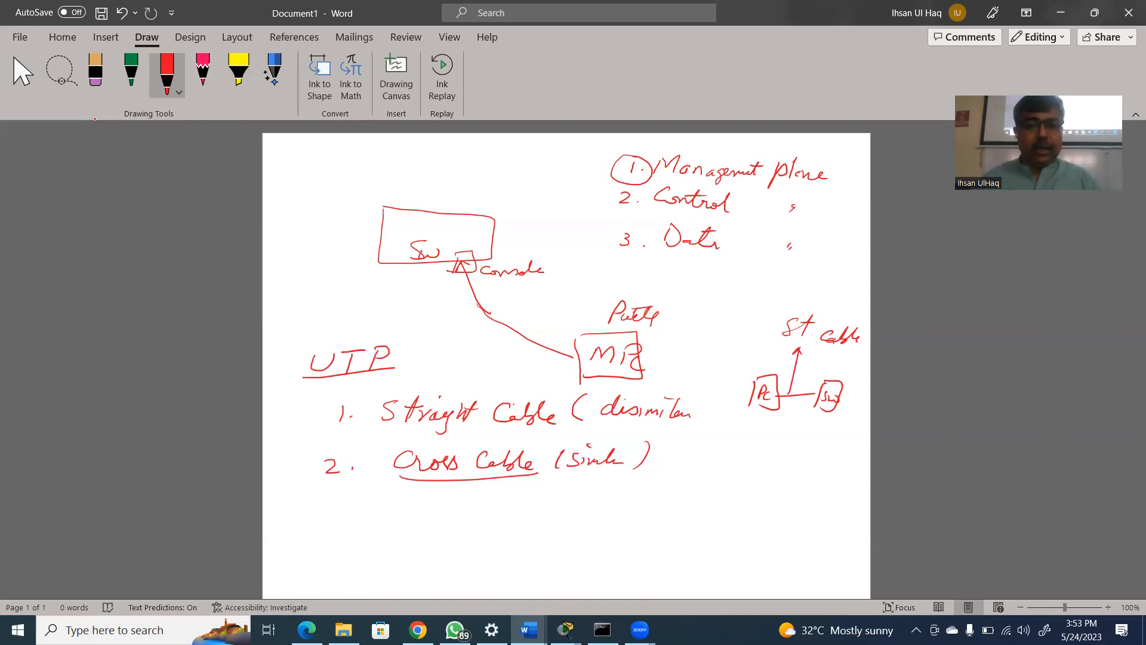
Handwrite "LL" beneath the SW box and "ALL" beneath the PC box of the straight cable sketch
left_click_drag(818, 427, 824, 430)
left_click_drag(836, 420, 839, 431)
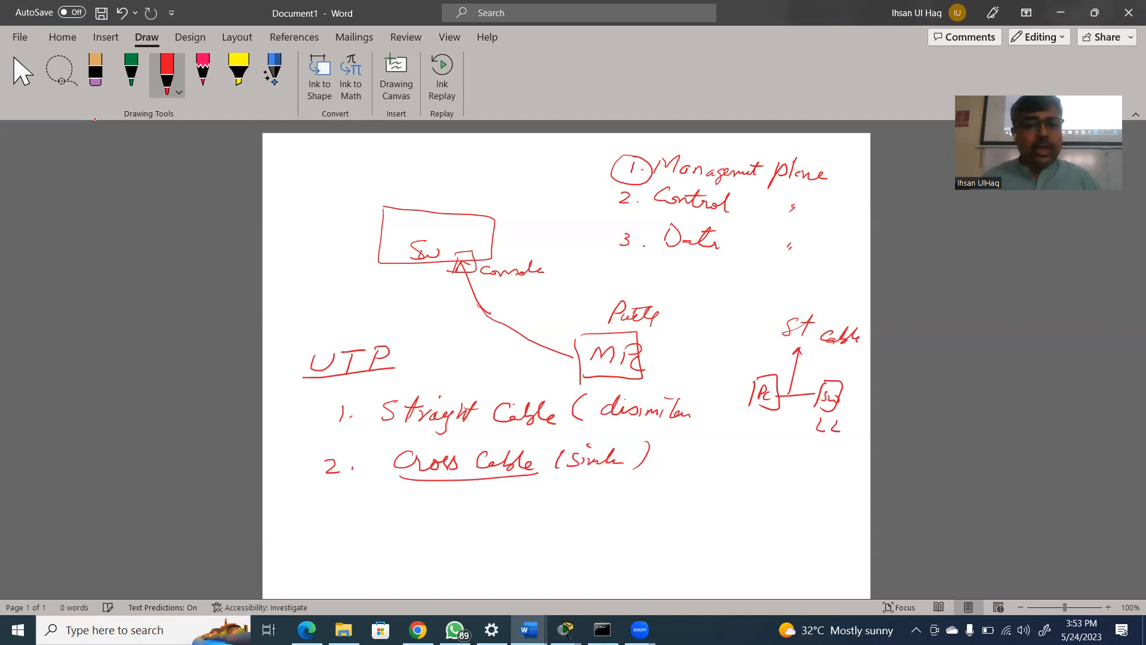
left_click_drag(746, 431, 758, 424)
left_click_drag(766, 416, 779, 430)
Sketch two boxes labelled SW1 and SW2 below, joined by a line marked "Cross"
left_click_drag(733, 459, 725, 481)
mouse_move(735, 457)
left_mouse_down()
mouse_move(751, 457)
mouse_move(729, 488)
left_mouse_up()
mouse_move(826, 467)
left_mouse_down()
mouse_move(818, 487)
mouse_move(804, 485)
left_mouse_up()
mouse_move(740, 469)
left_mouse_down()
mouse_move(830, 473)
mouse_move(782, 459)
mouse_move(811, 459)
left_mouse_up()
mouse_move(726, 494)
left_mouse_down()
mouse_move(716, 506)
mouse_move(741, 497)
mouse_move(750, 508)
left_mouse_up()
left_click_drag(822, 495, 811, 507)
left_click_drag(815, 499, 836, 500)
left_click_drag(840, 502, 853, 508)
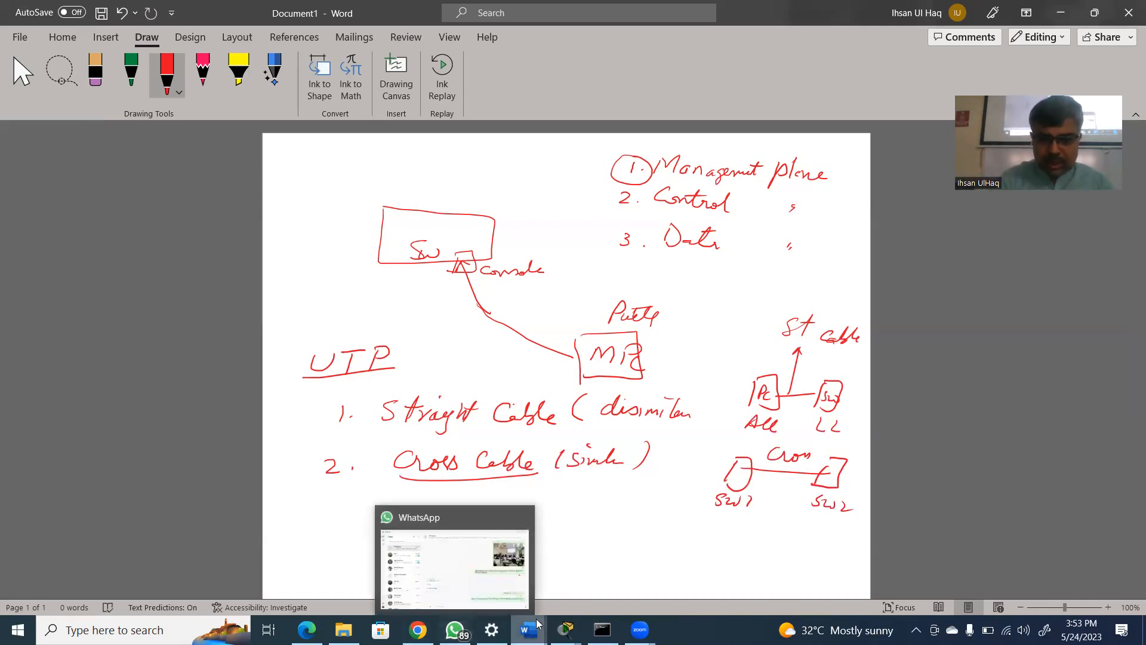
Switch back to the Packet Tracer topology and delete Router0 together with its links
mouse_move(566, 630)
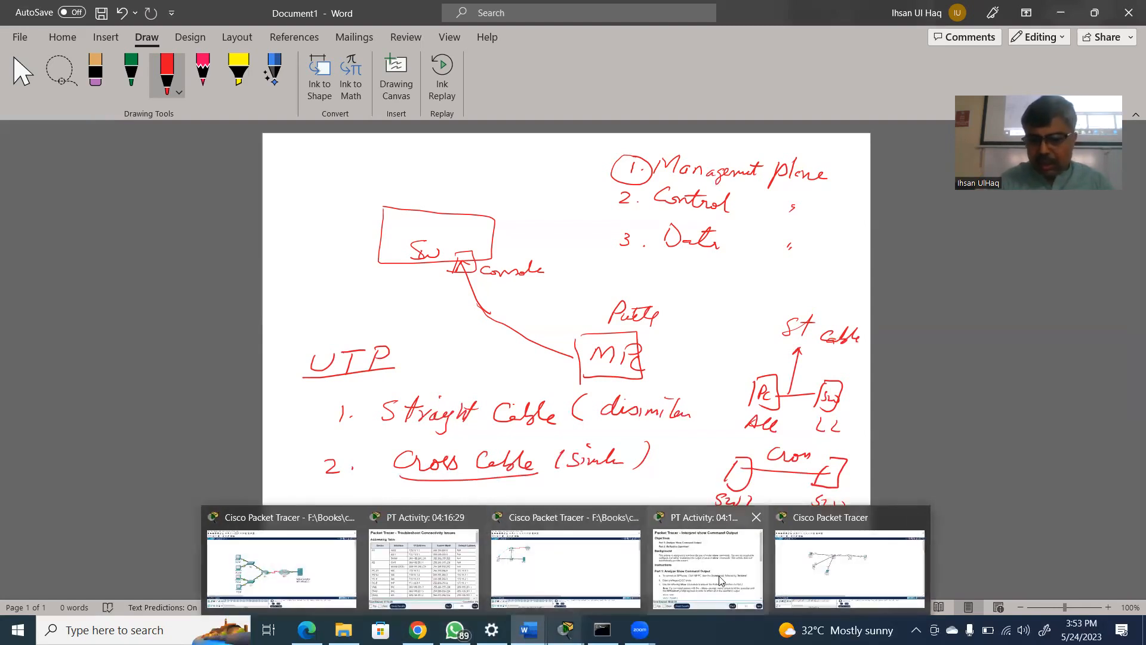
left_click(848, 567)
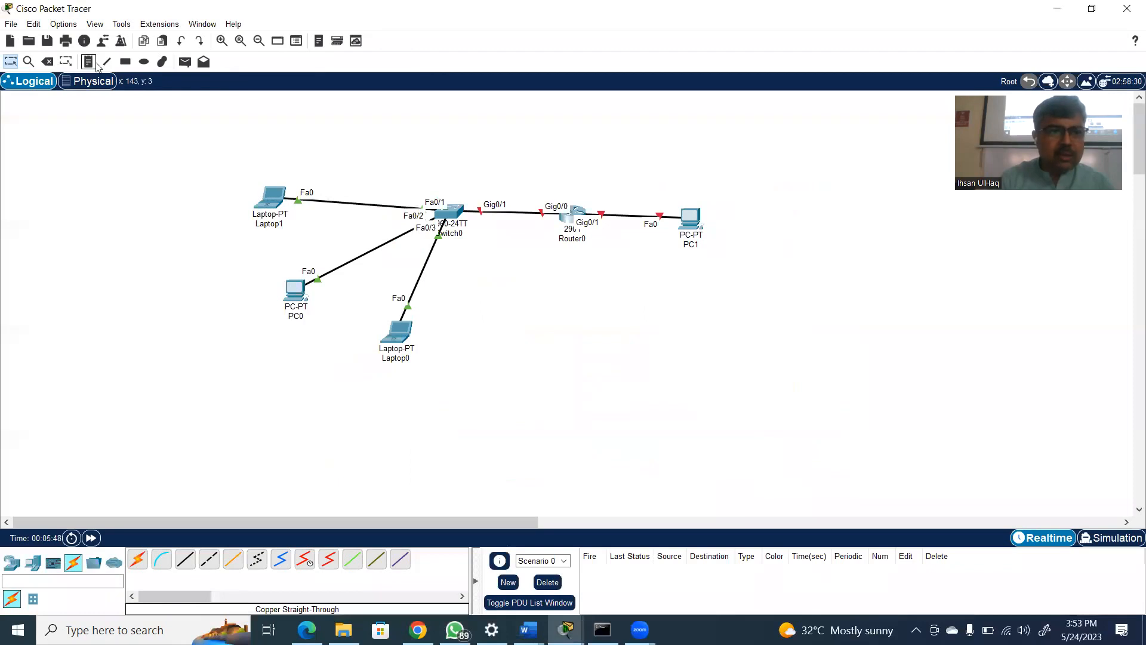
left_click(47, 62)
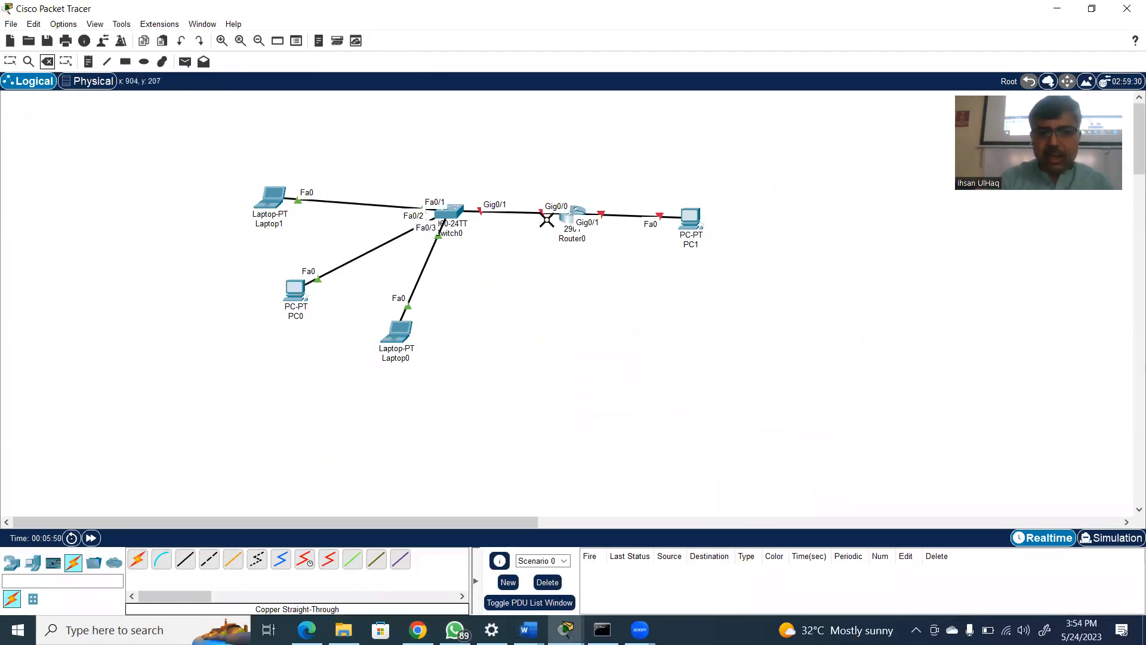
left_click(575, 227)
left_click(567, 333)
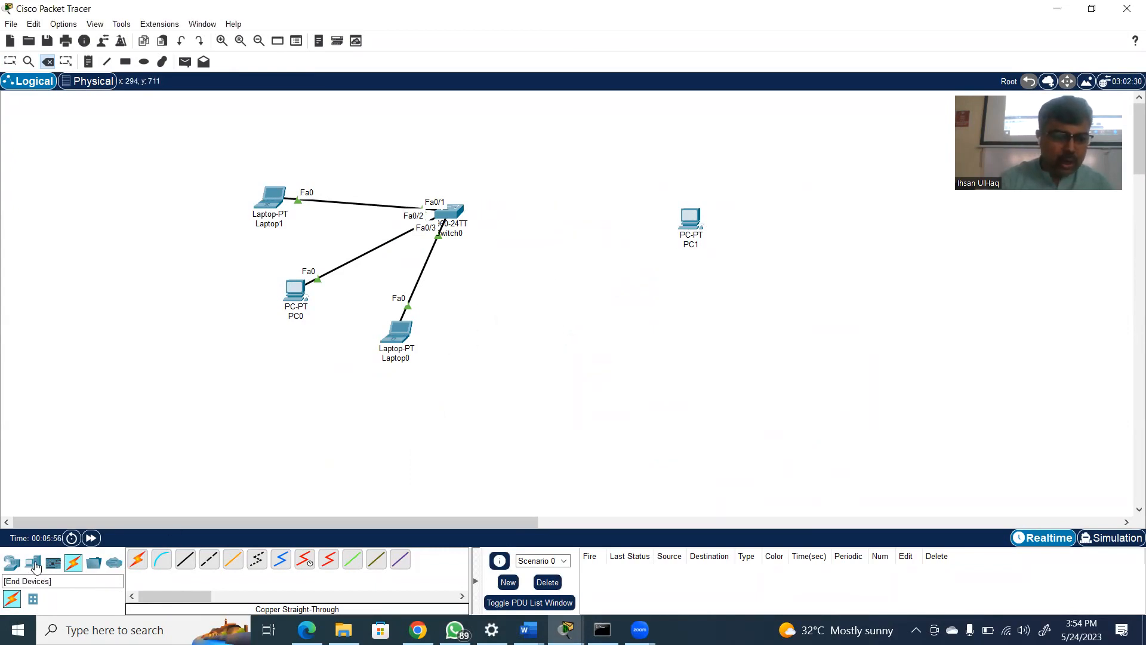
Place a second 2960 switch between Switch0 and PC1, and leave delete mode
left_click(11, 563)
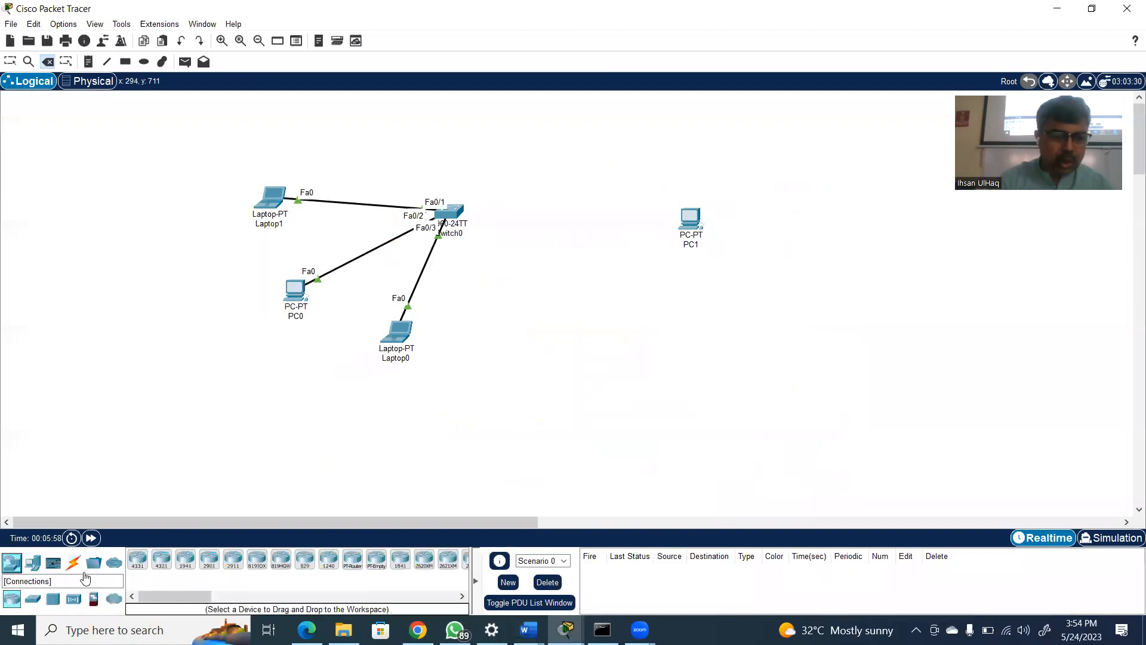
left_click(32, 598)
left_click_drag(137, 559, 573, 229)
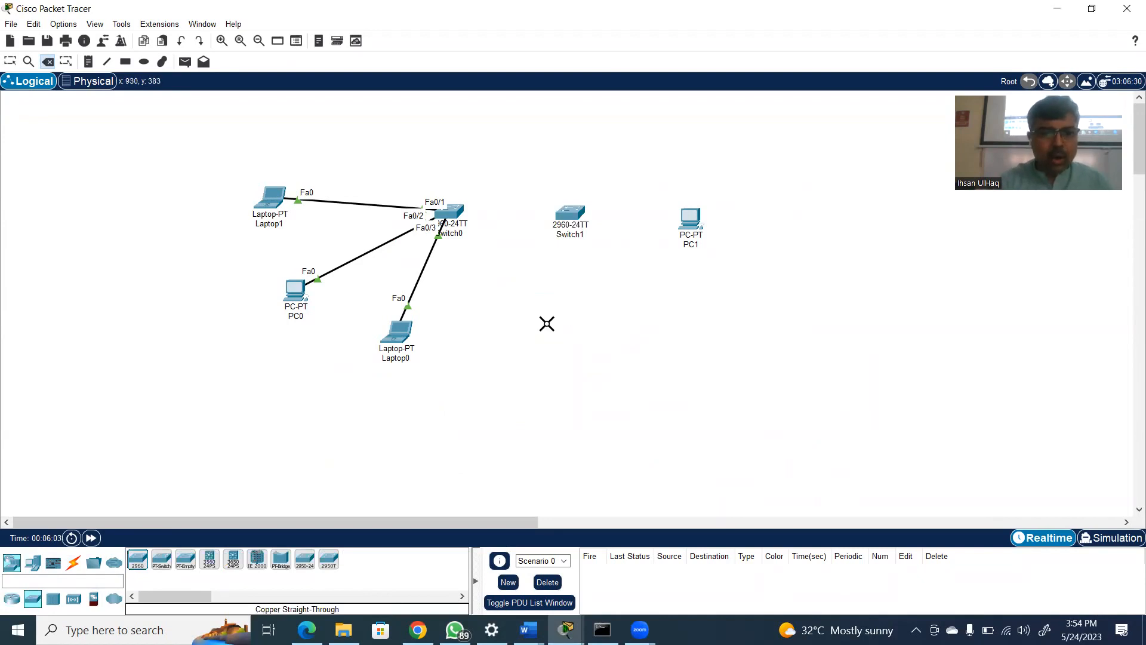
key("Escape")
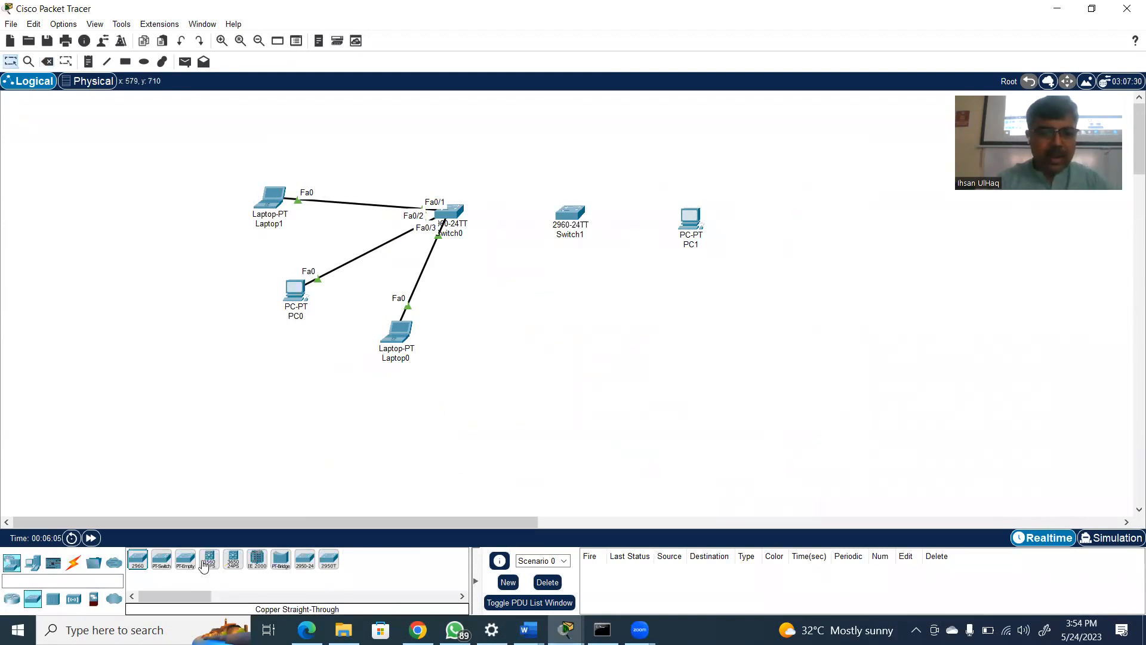
Connect PC1's FastEthernet0 port to Switch1's FastEthernet0/1 port with a copper straight-through cable
left_click(74, 563)
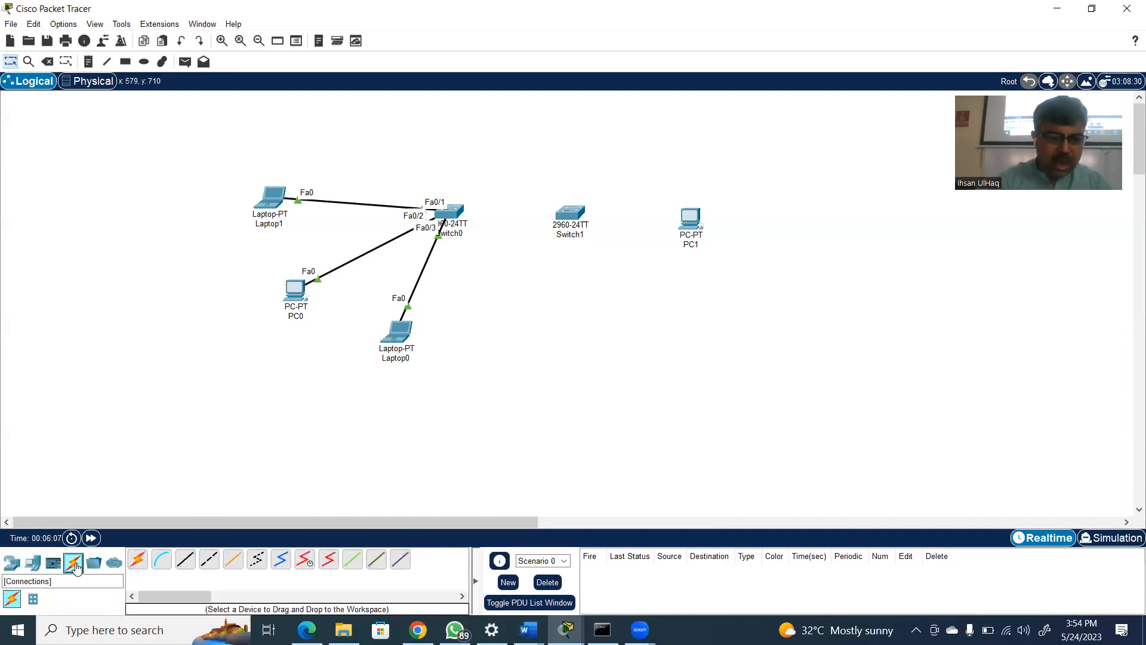
left_click(185, 560)
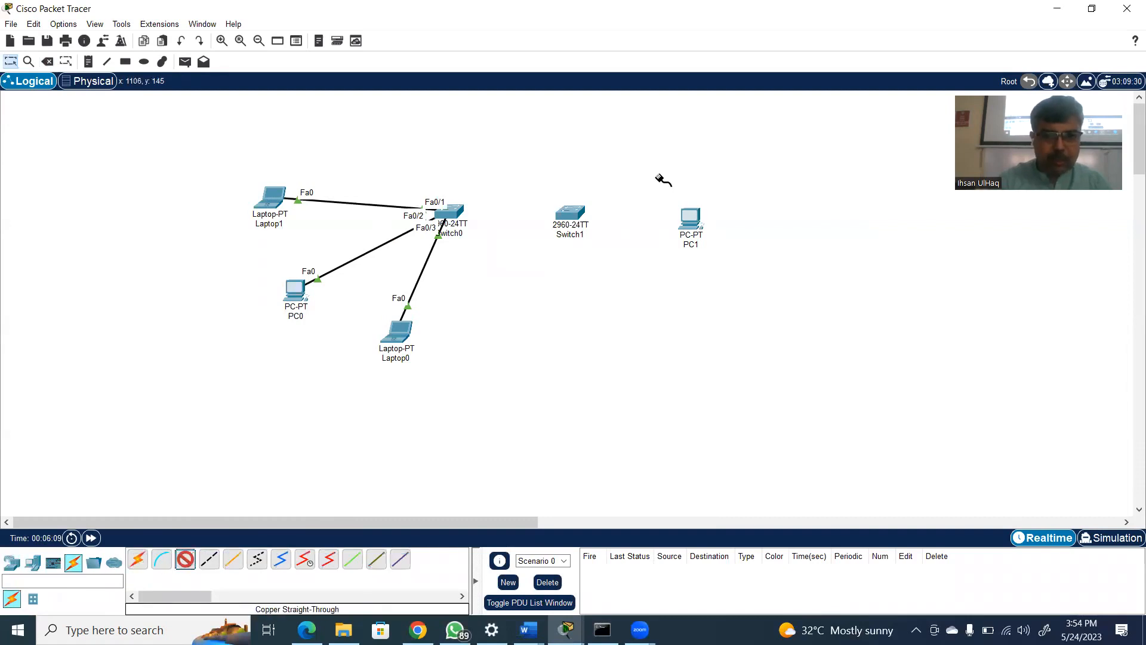
left_click(684, 216)
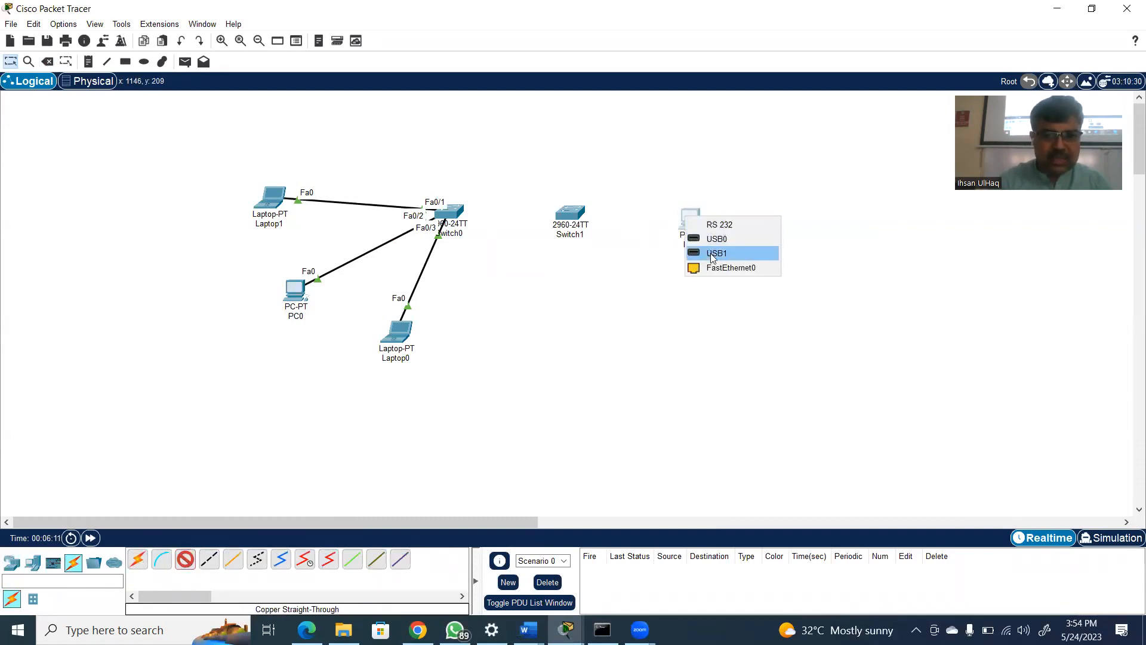
left_click(729, 267)
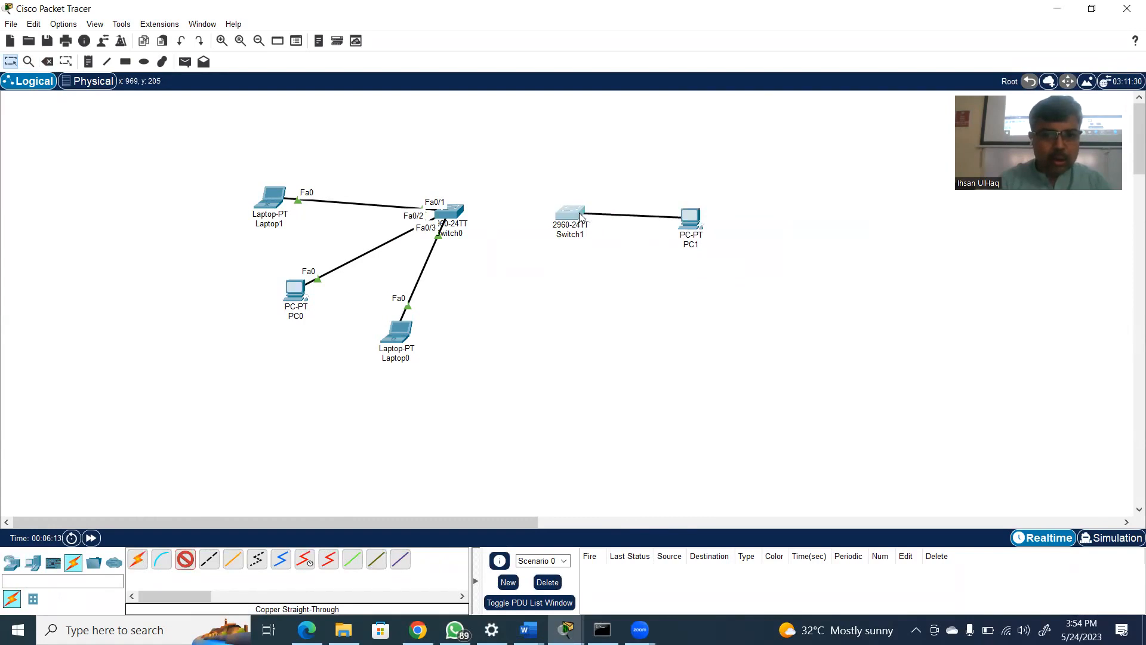
left_click(578, 214)
left_click(606, 236)
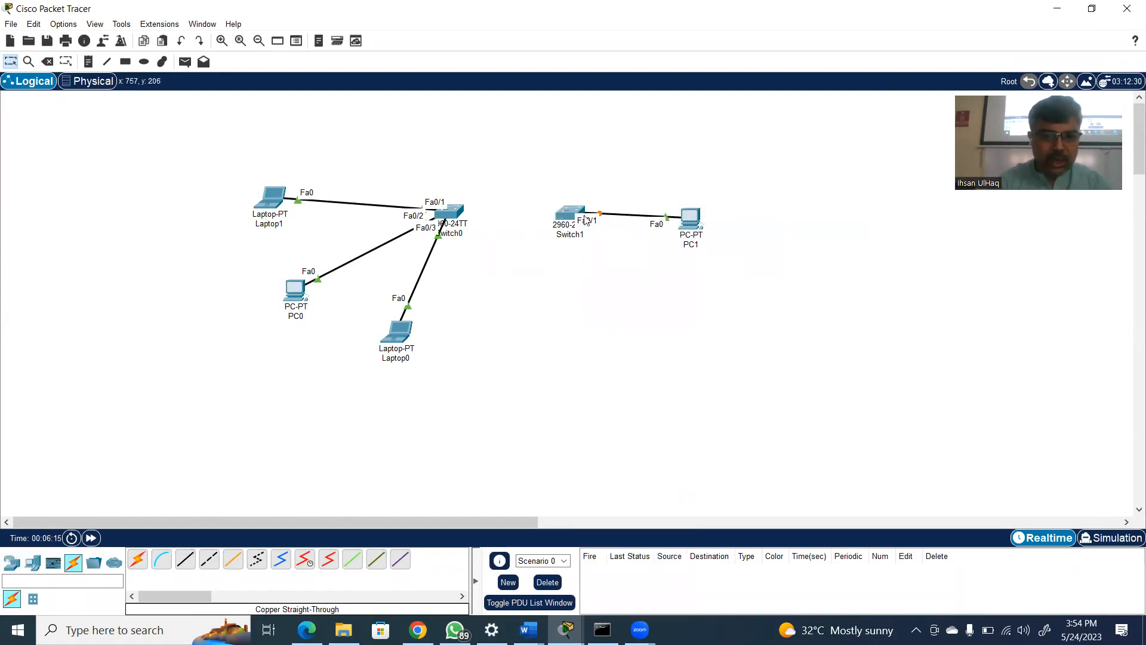
Connect Switch0's FastEthernet0/4 port to Switch1's FastEthernet0/2 port with a copper cross-over cable
left_click(209, 559)
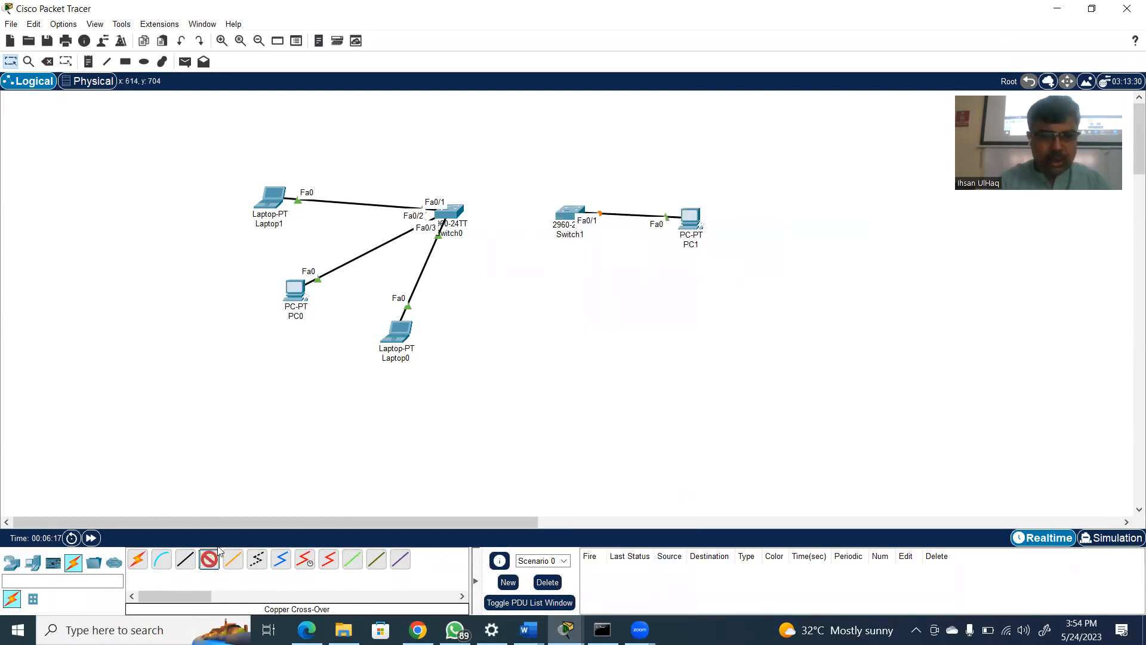
left_click(461, 209)
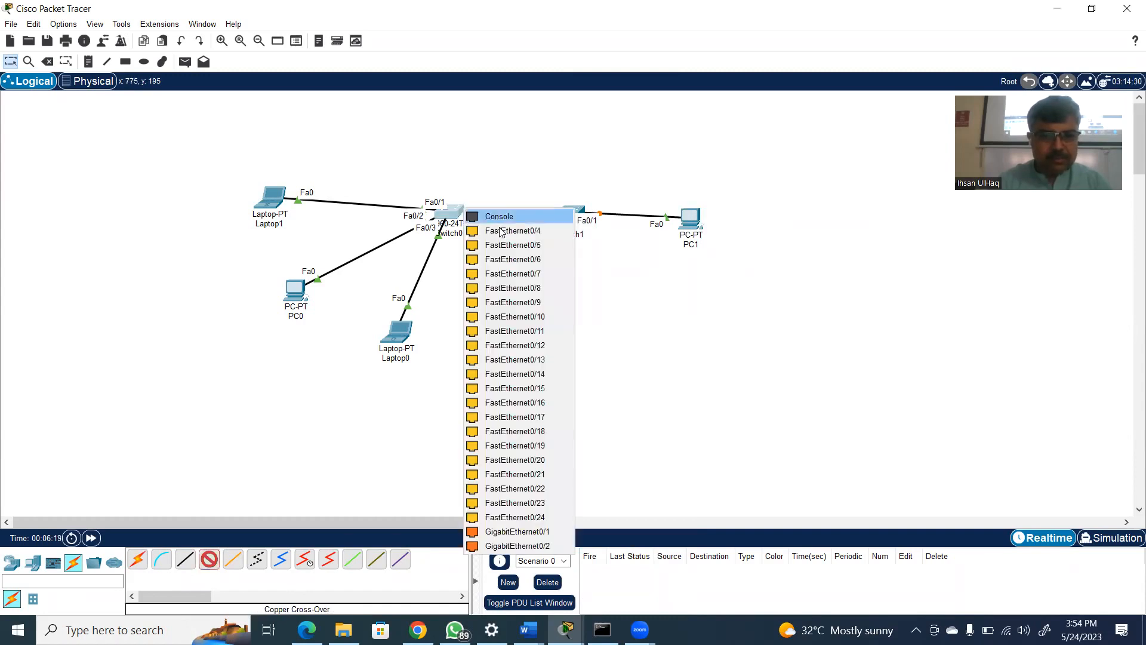
left_click(544, 230)
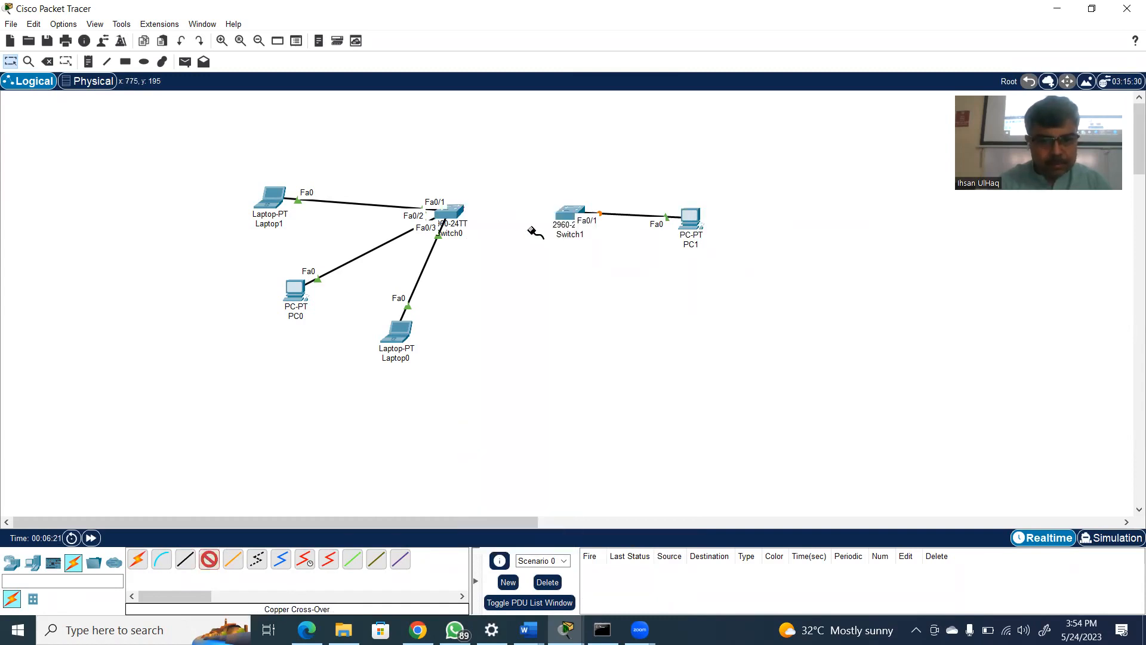
left_click(564, 212)
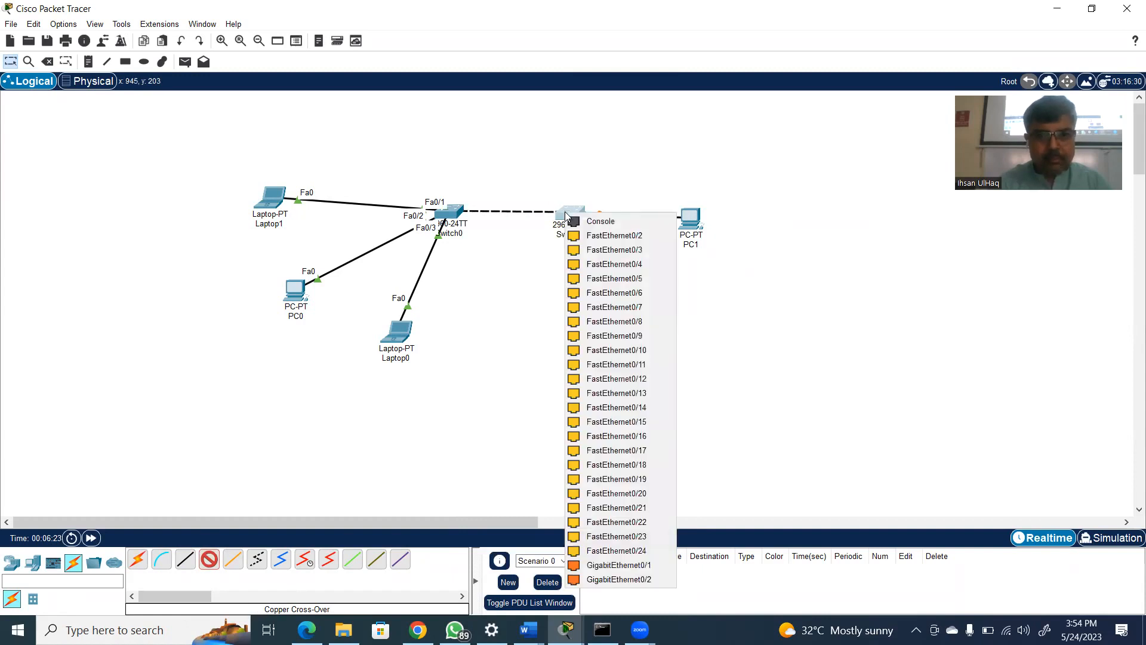
left_click(592, 236)
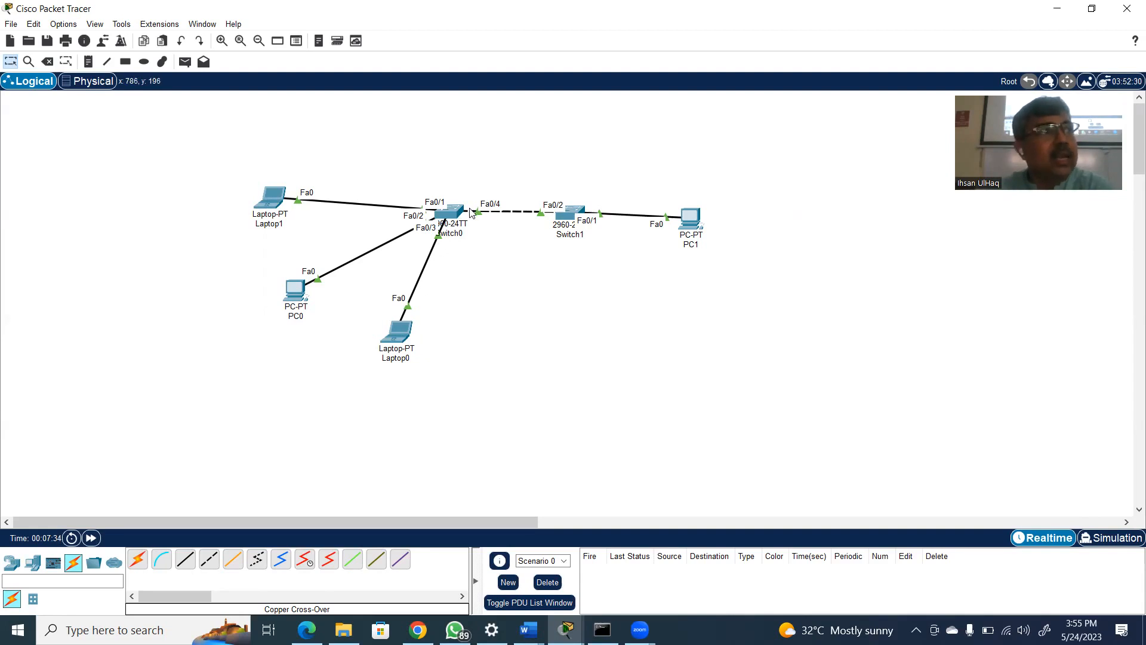
Place a text note above and to the left of Laptop1 with the first line "SSH/Telnet Configure :"
mouse_move(451, 214)
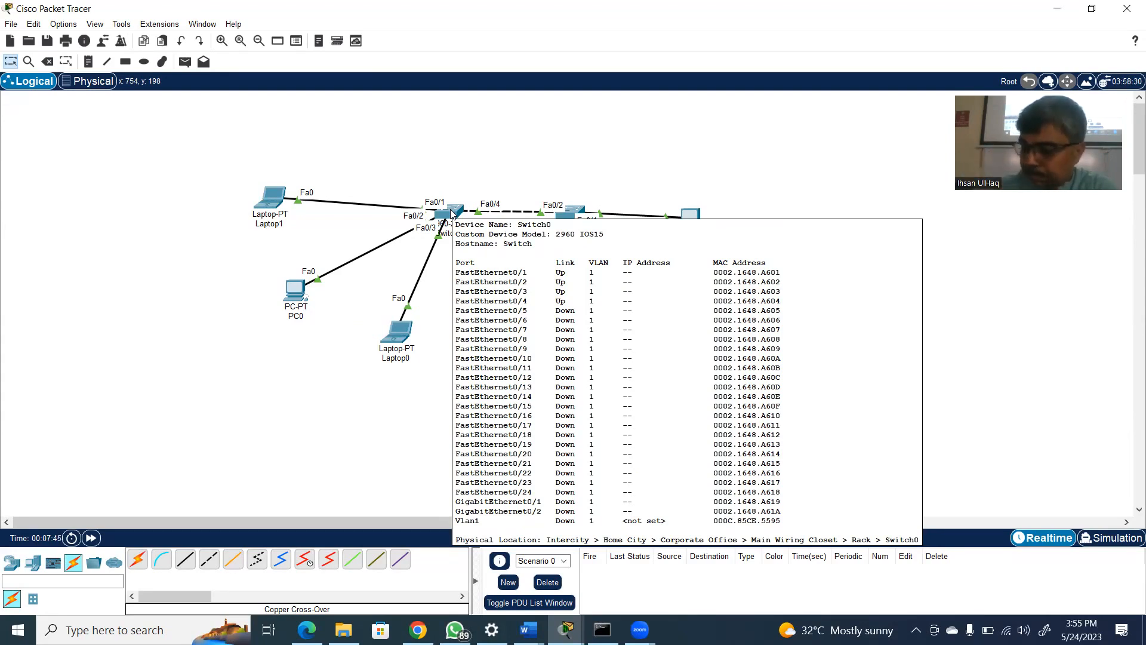
left_click(88, 62)
left_click(78, 144)
type("SSH")
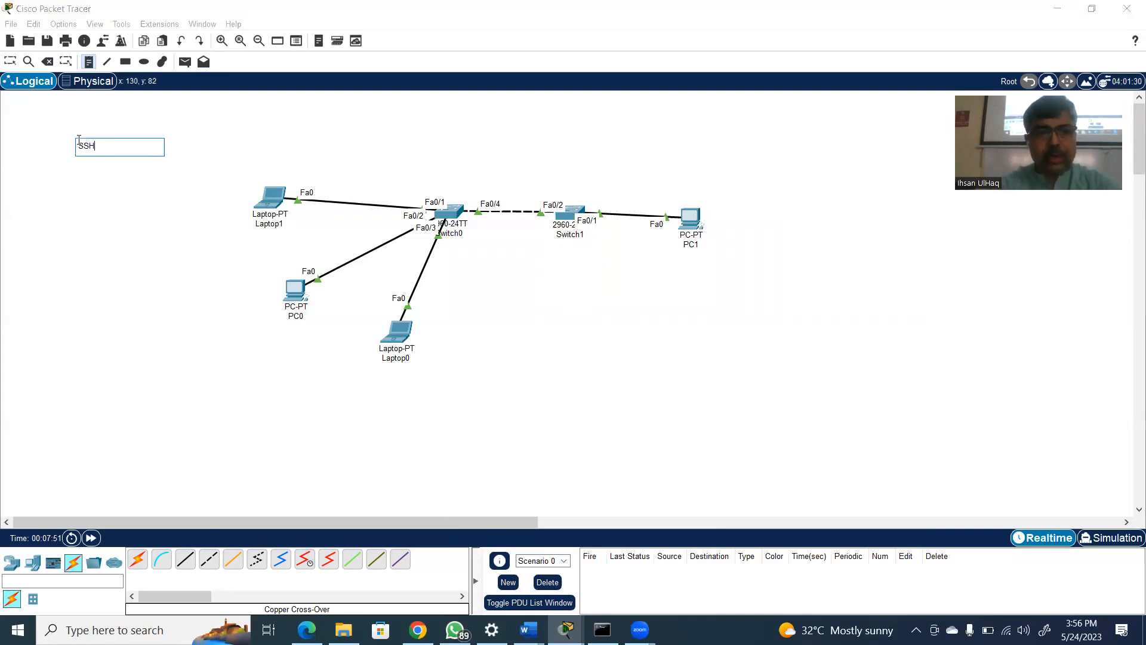
type("/Tel")
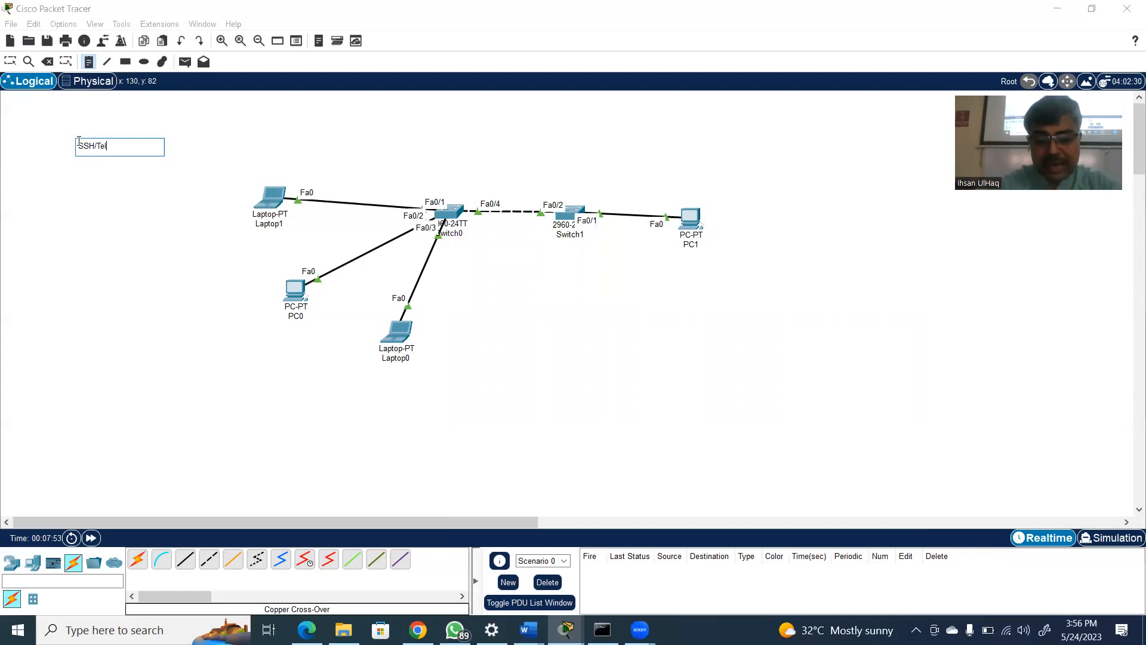
type("net")
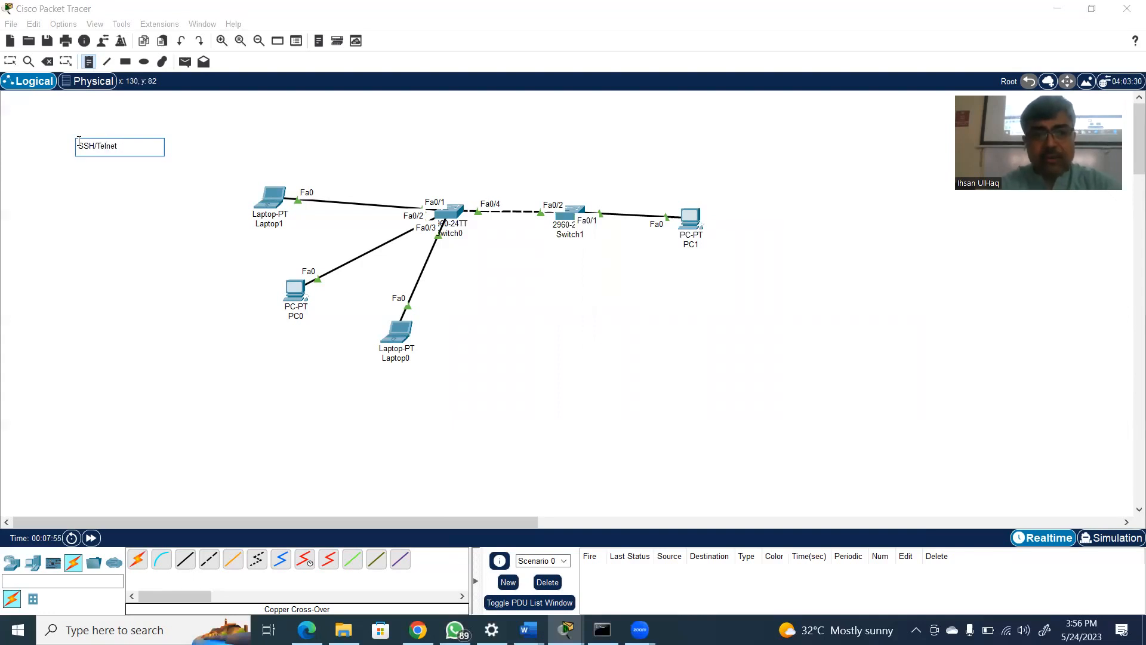
type(" Con")
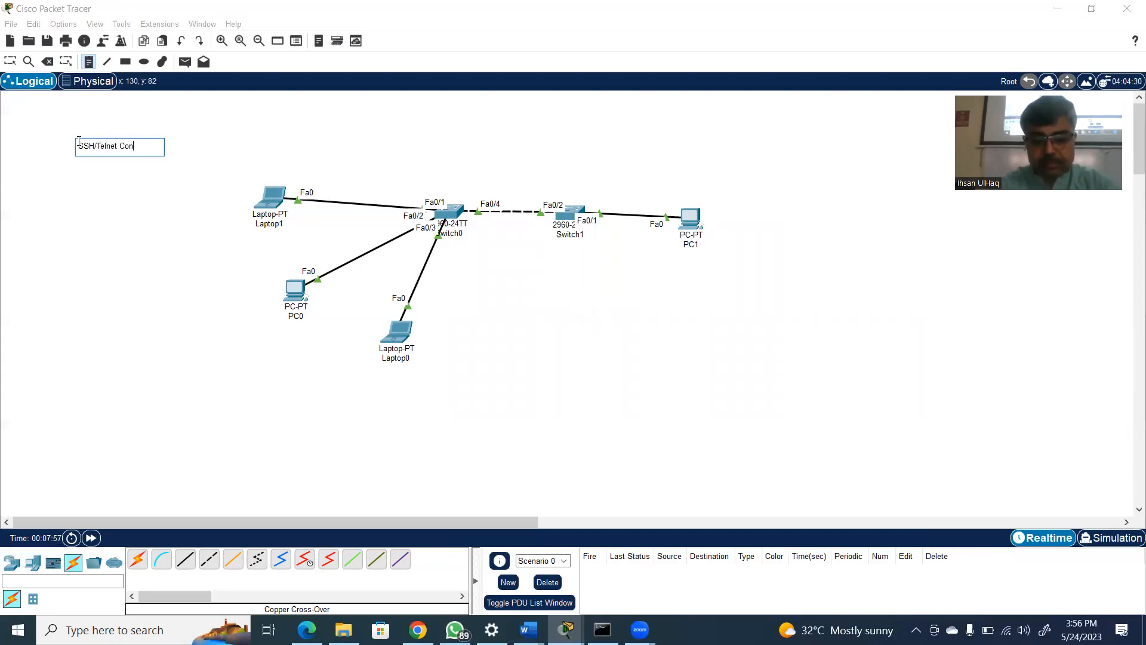
type("figure")
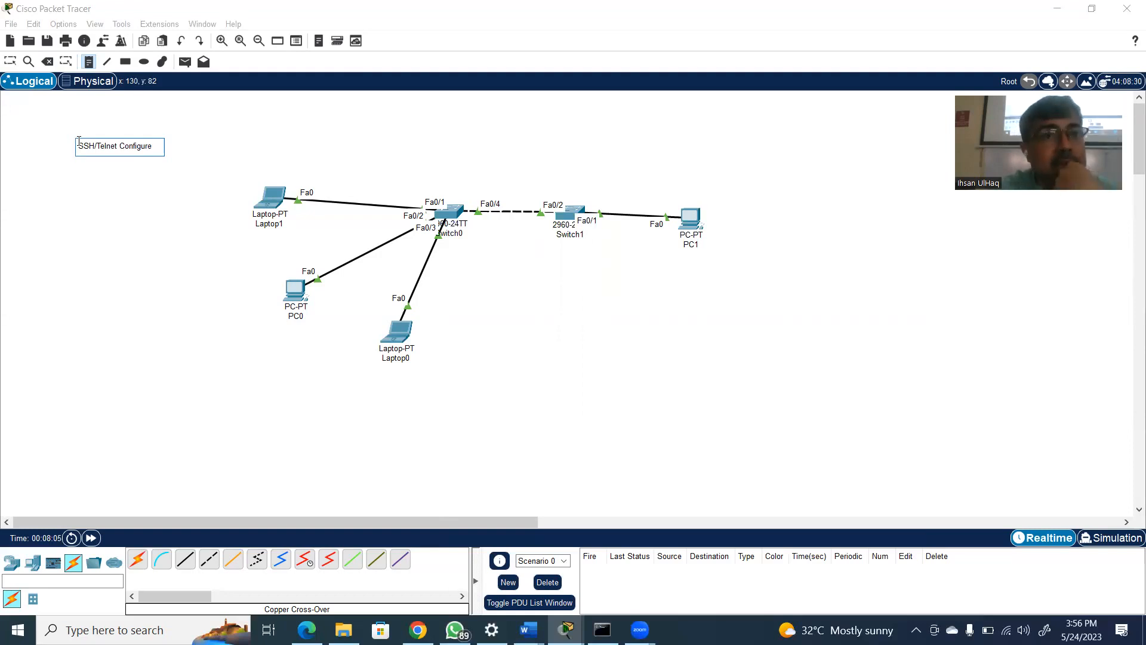
type(":")
Add a second line reading "Remote Access to this Switch" to the SSH/Telnet note and finish the note
key("Return")
type("Remote")
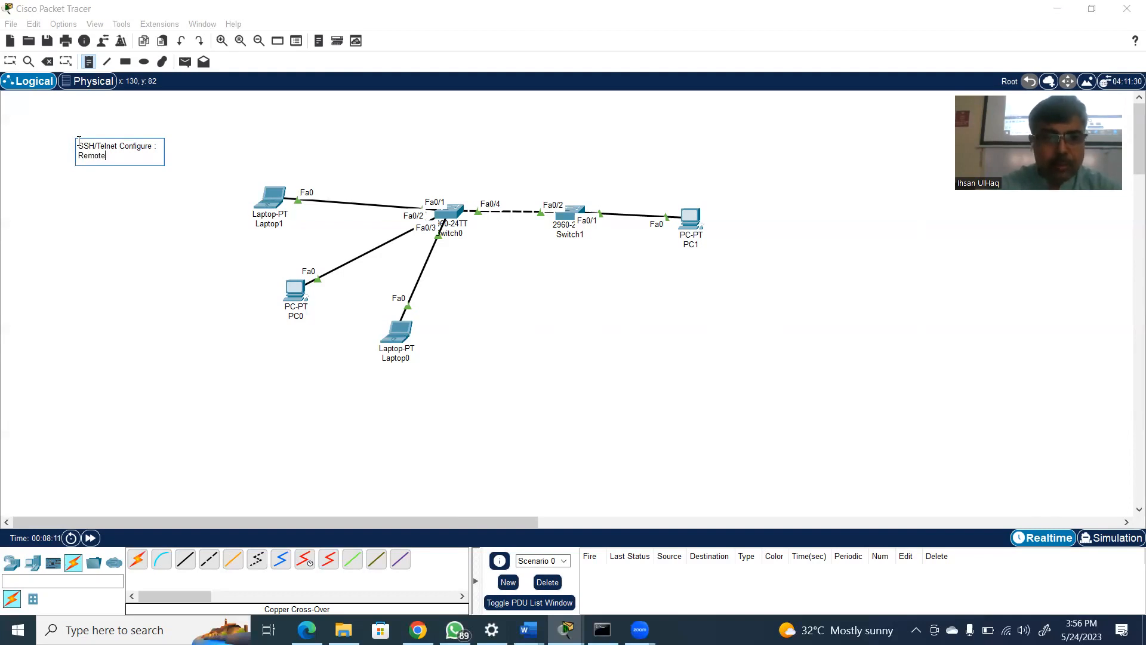
type(" Acc")
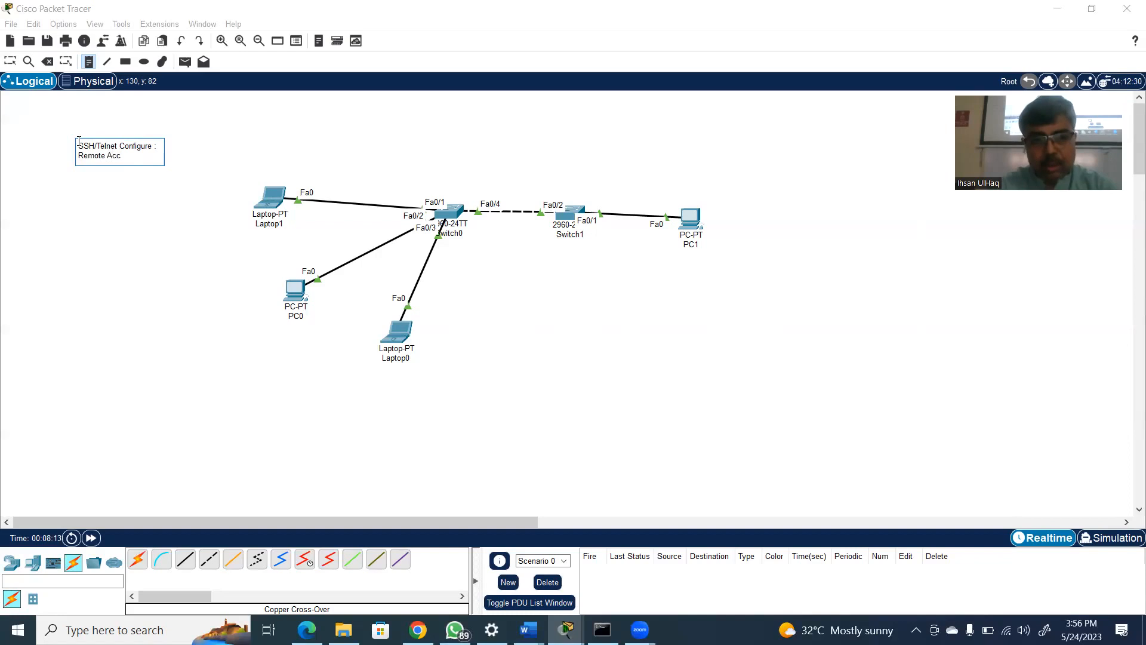
type("ess to this P")
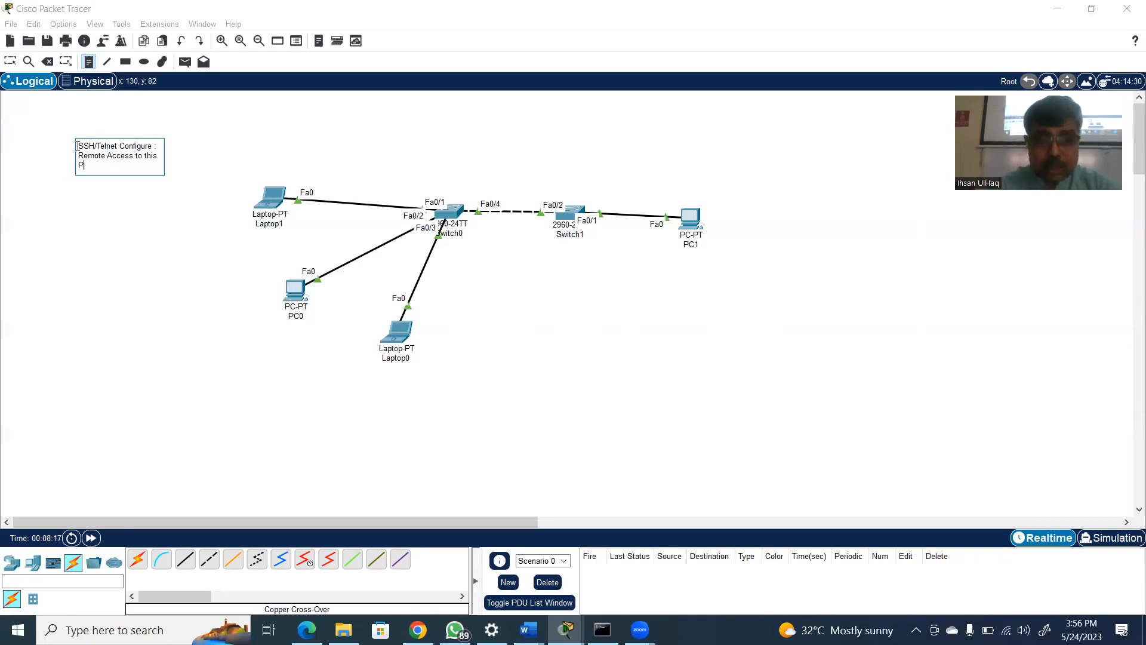
key("BackSpace")
type("Switch")
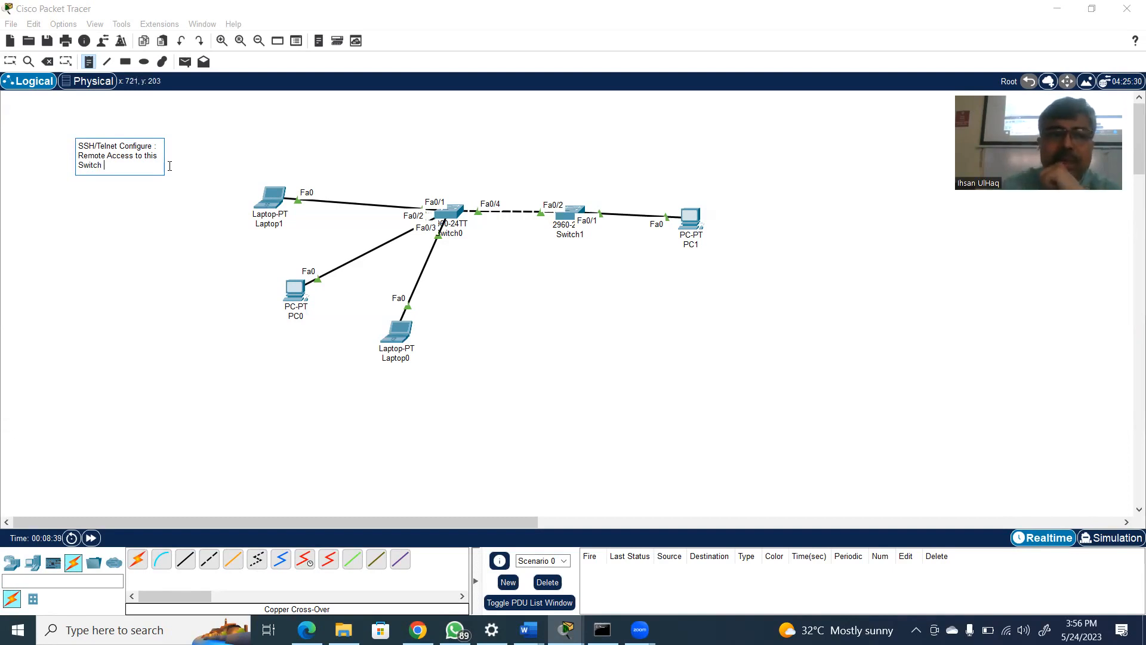
left_click(90, 62)
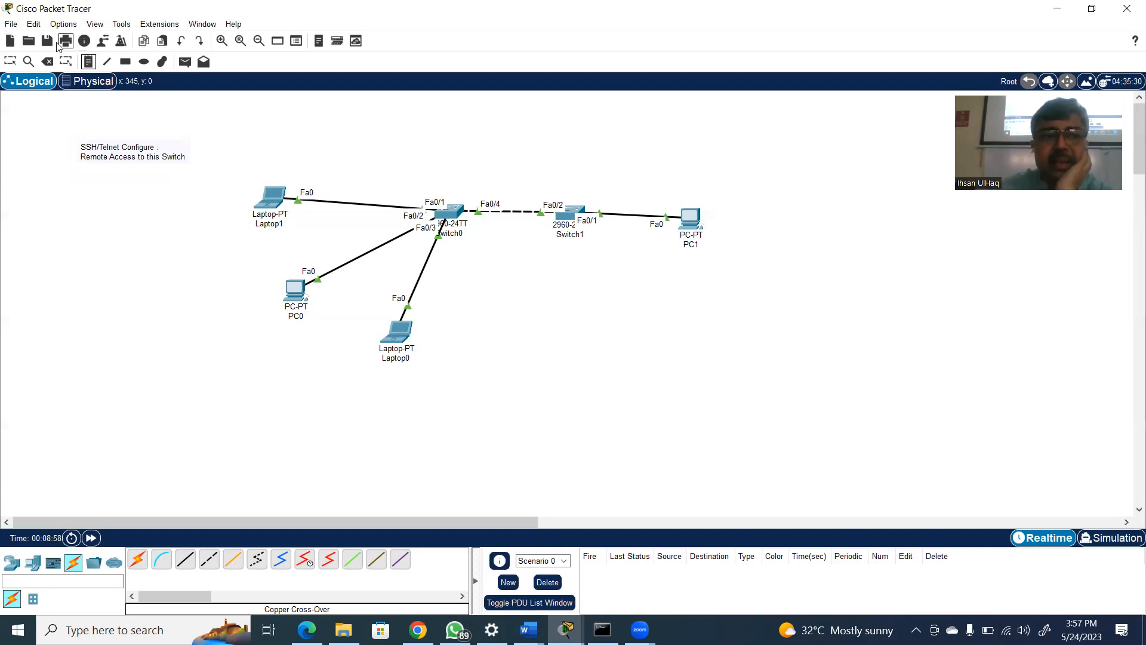
Place a note with the network address 192.168.1.0/24 above the link between Laptop1 and Switch0
left_click(89, 61)
left_click(321, 152)
type("192.168.1.0/24")
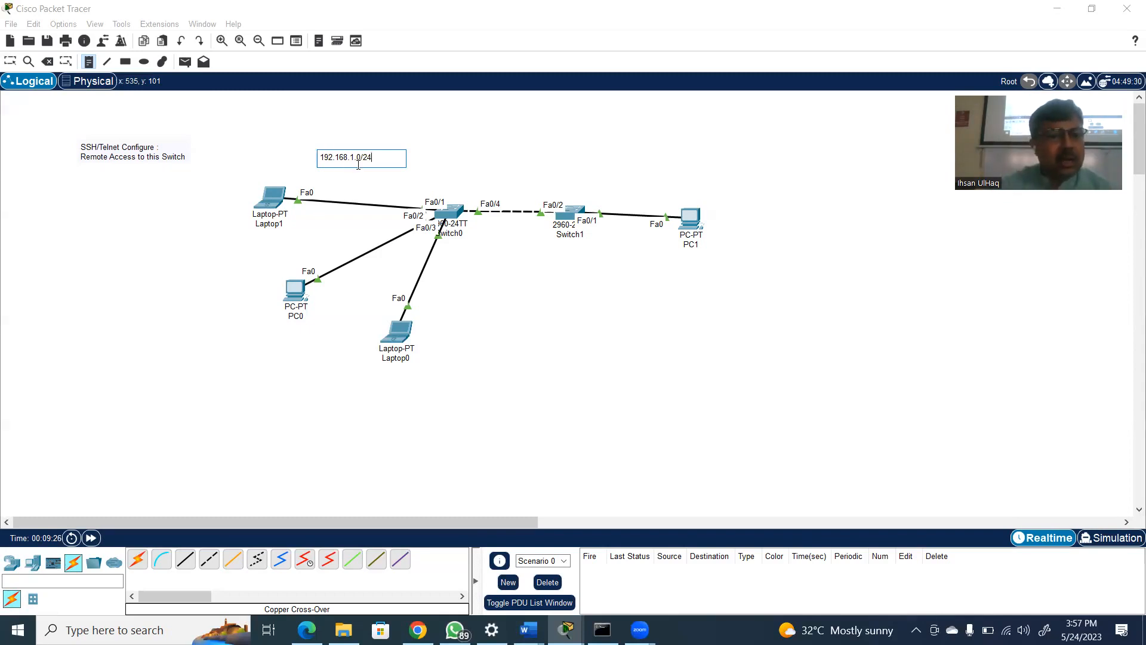
Label Laptop1 with the address 192.168.1.1 and PC0 with 192.168.1.2, placing each note beside its device
left_click(214, 202)
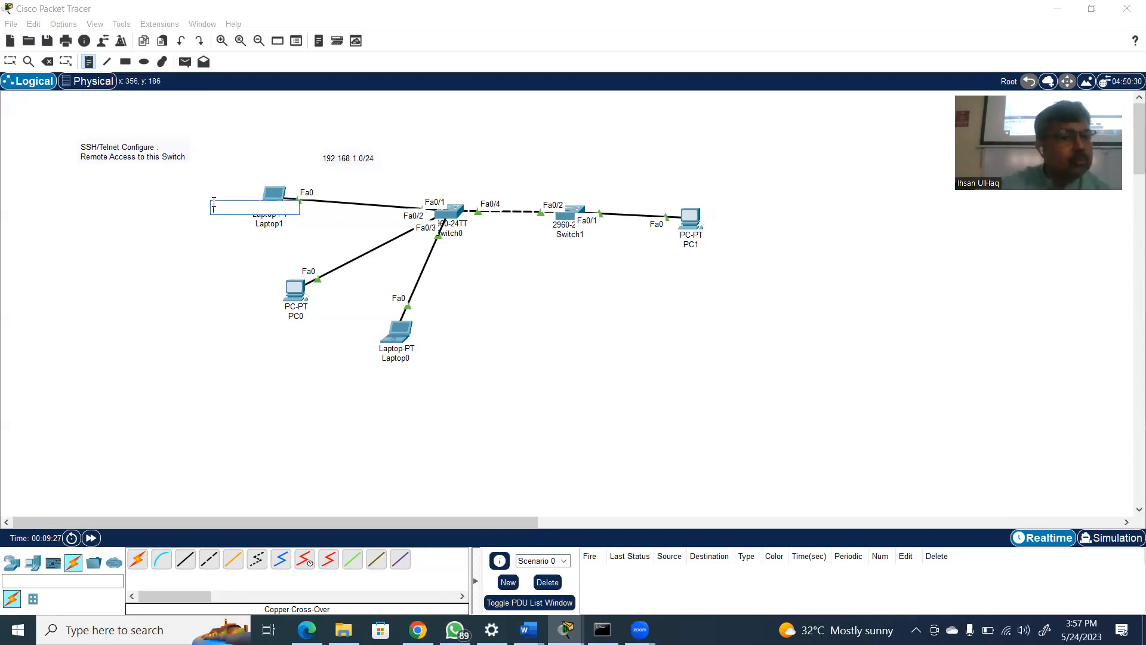
type("192.168.")
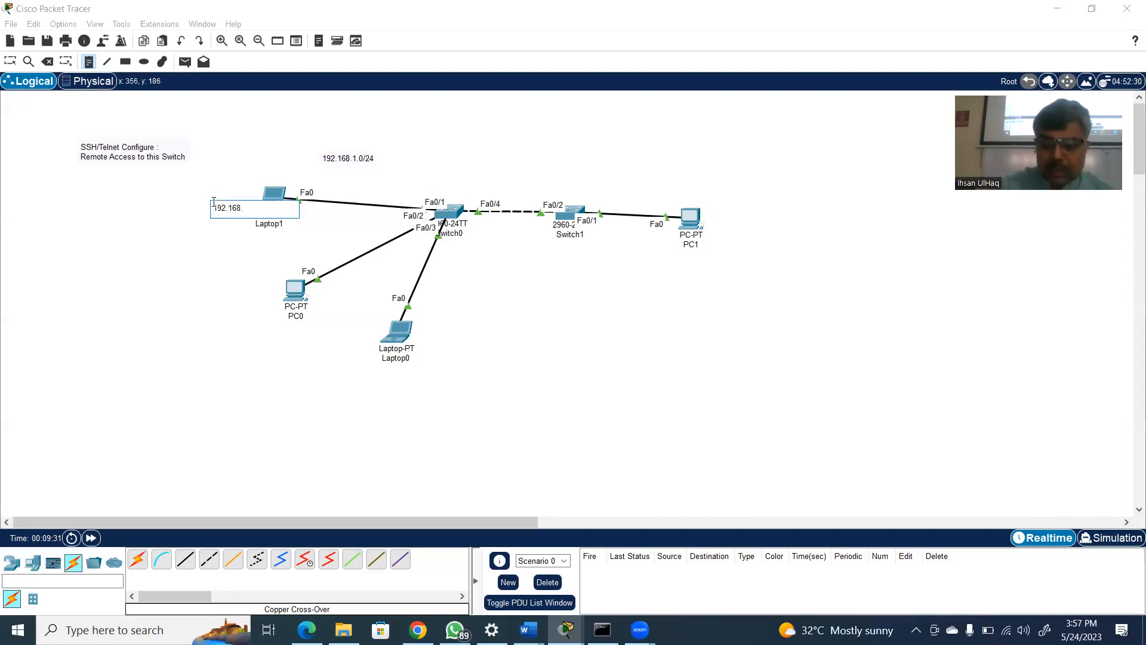
type("1.1")
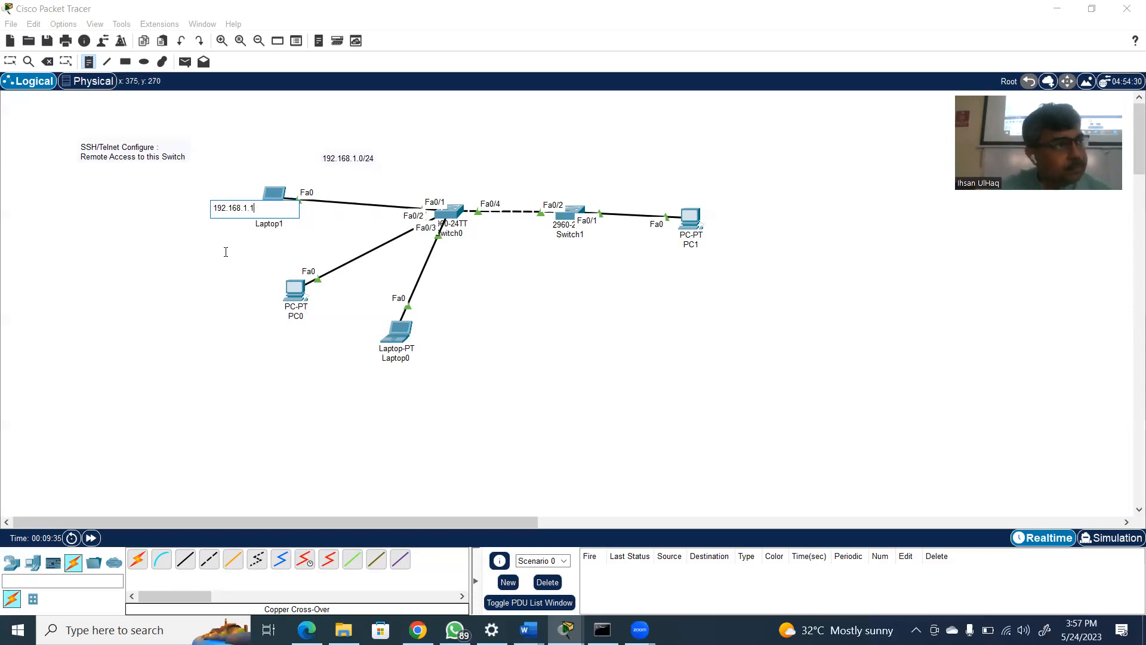
left_click(213, 288)
type("192")
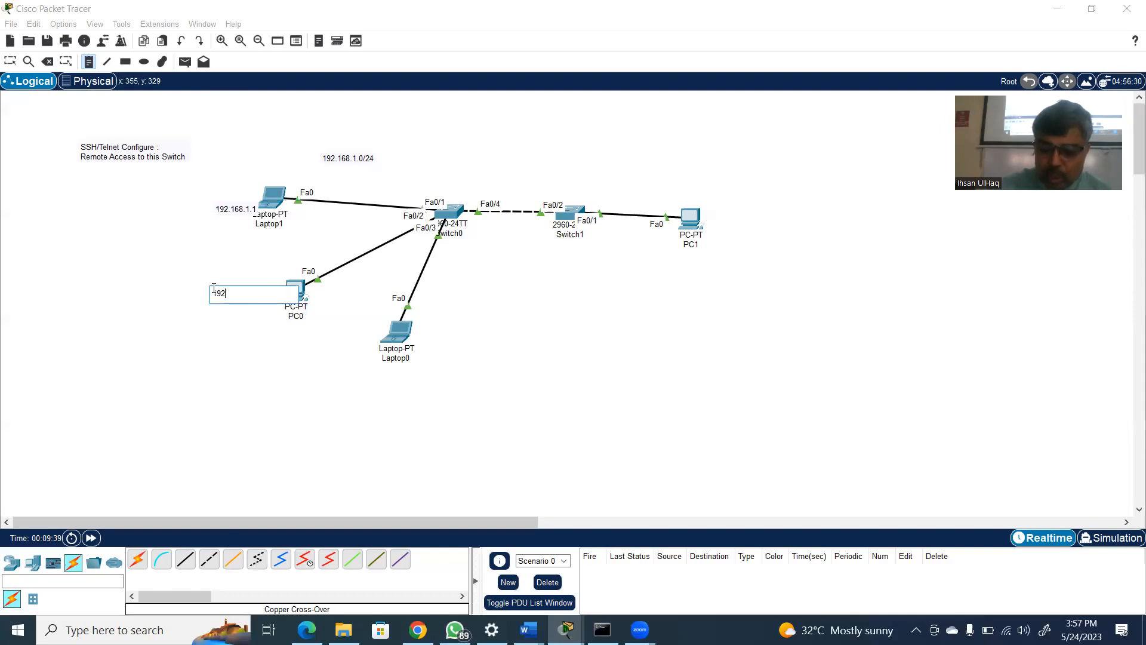
type(".168.1.2")
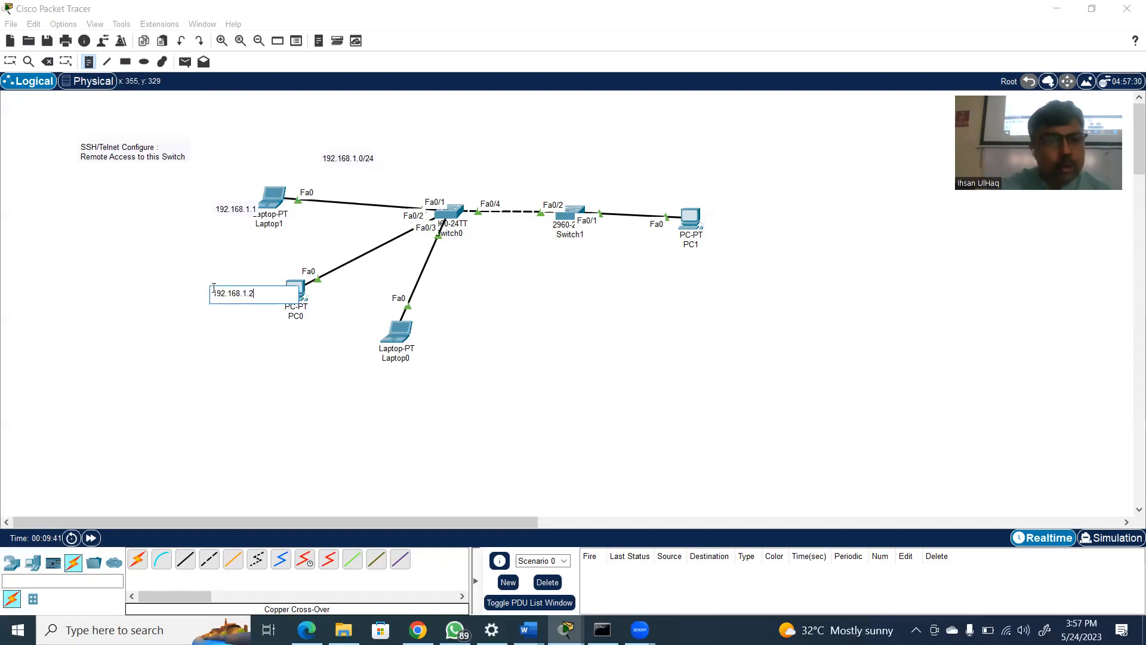
Label Laptop0 with the address 192.168.1.3 and PC1 with 192.168.1.4, placing each note below its device
left_click(375, 368)
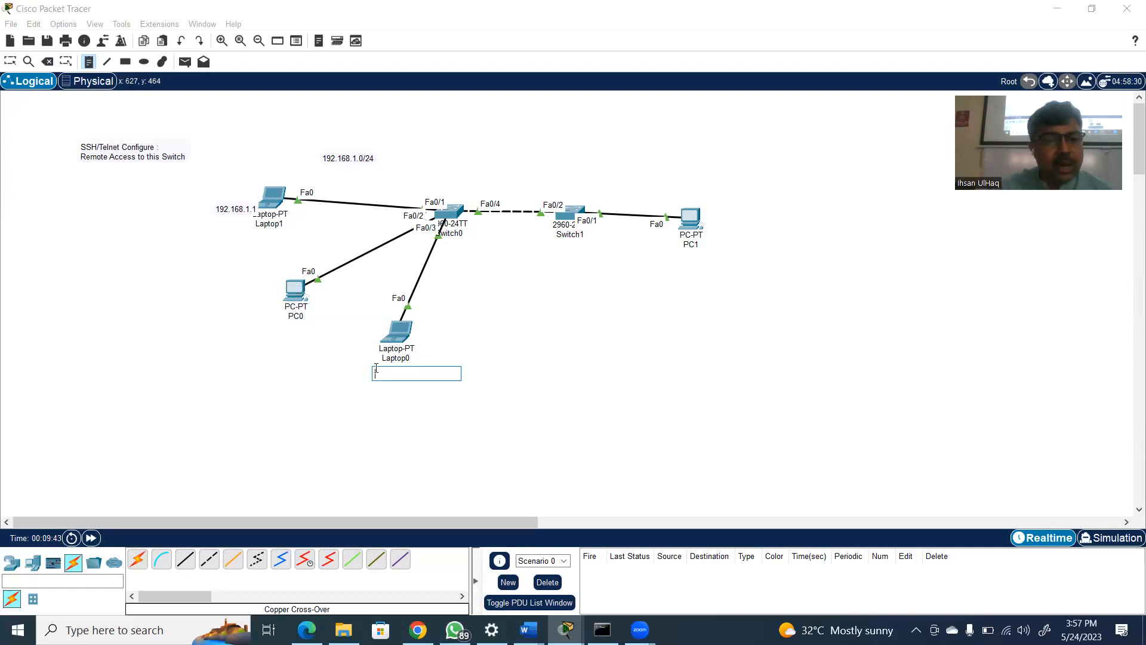
type("192.1")
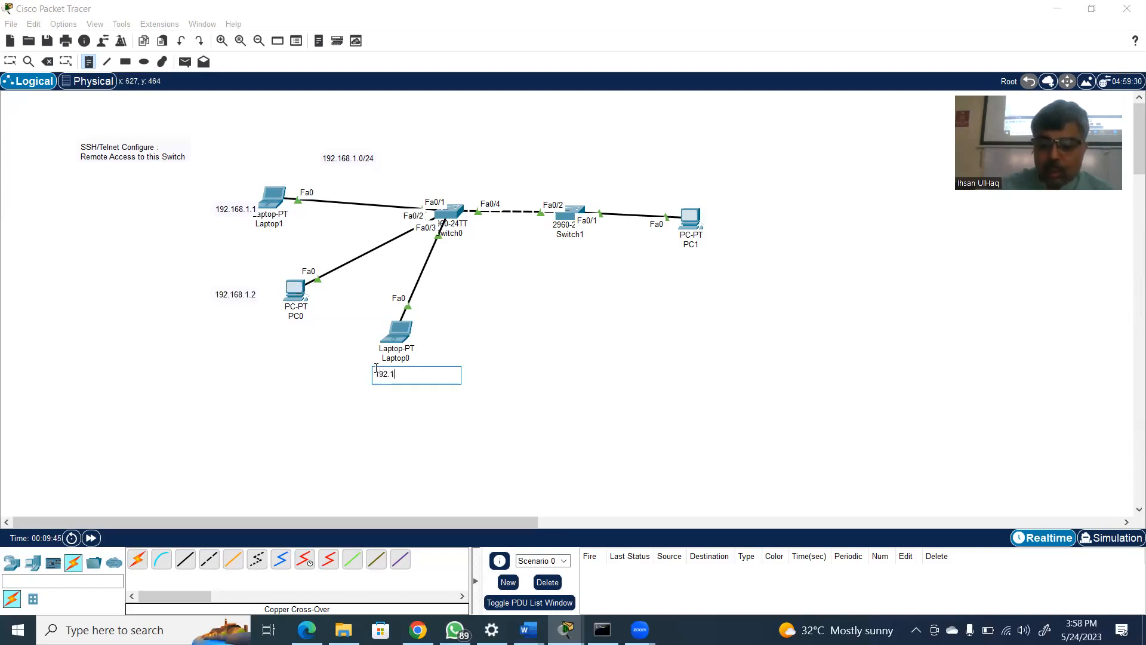
type("68.1.3")
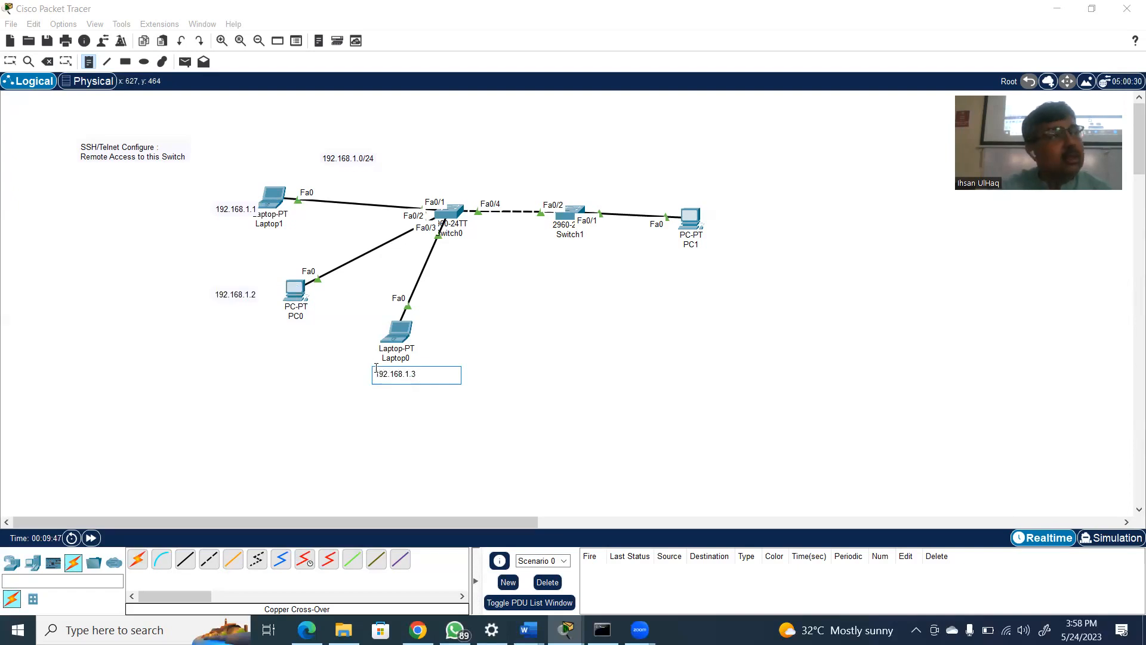
left_click(685, 257)
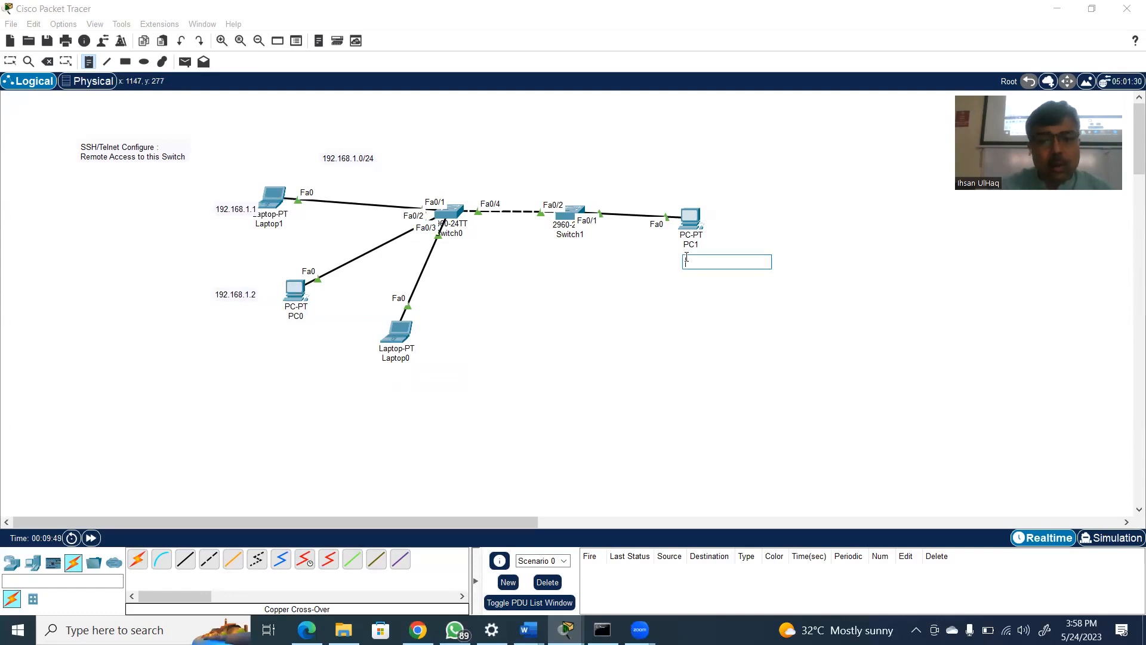
type("192.168.1")
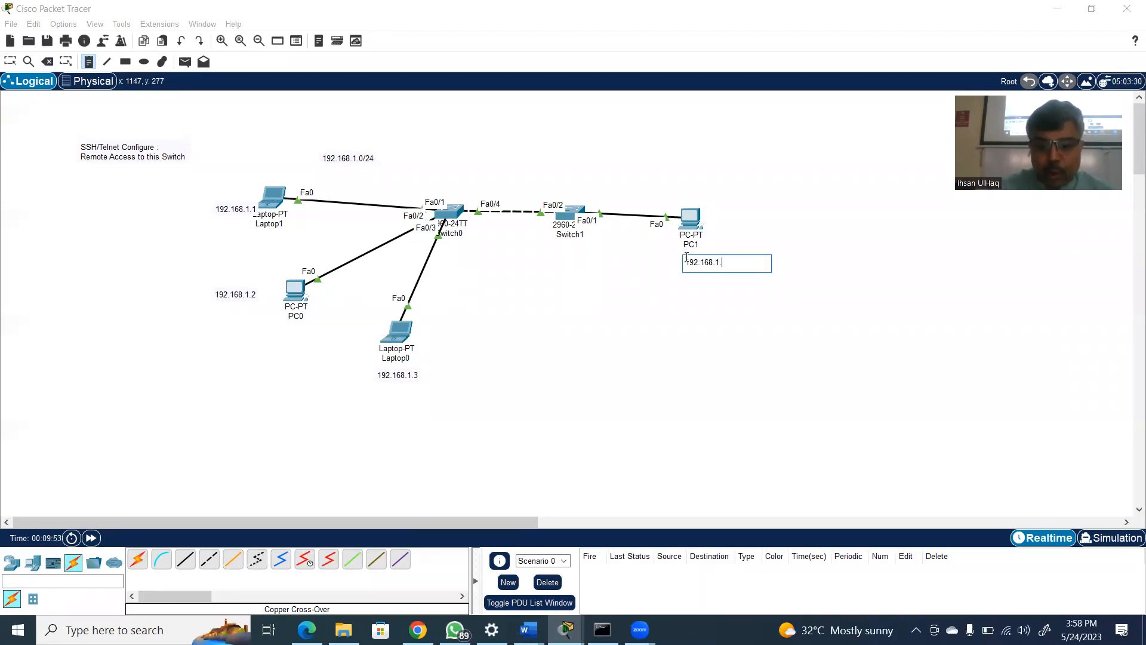
type(".4")
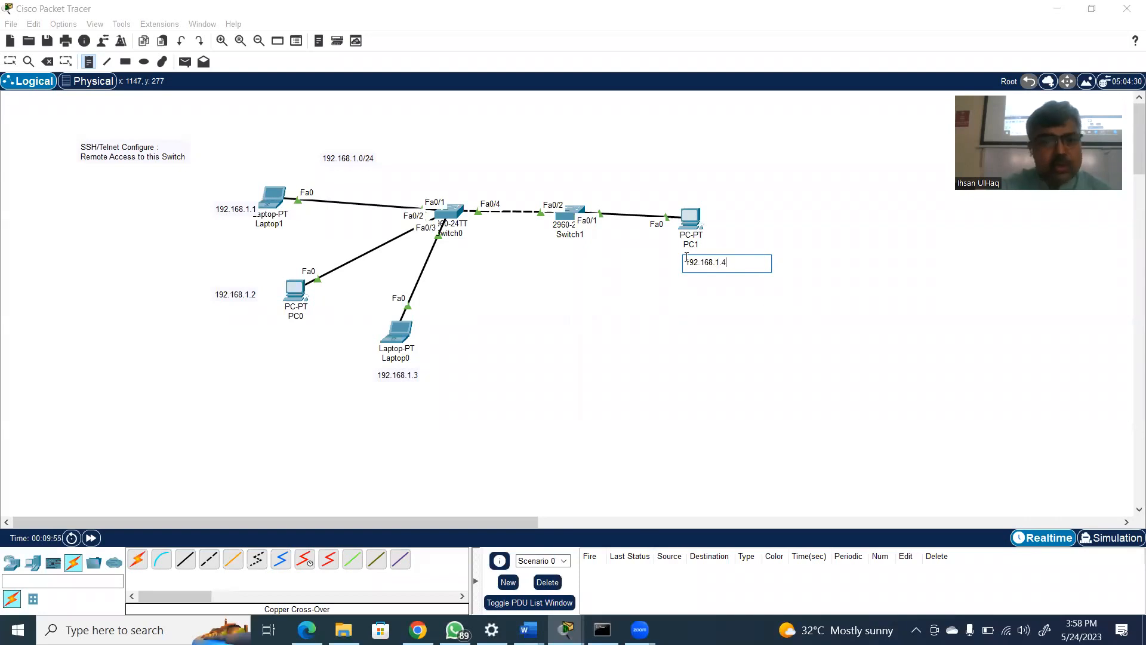
Label Switch0 with 192.168.1.100 and Switch1 with 192.168.1.200 above each switch, and leave note placement
left_click(425, 177)
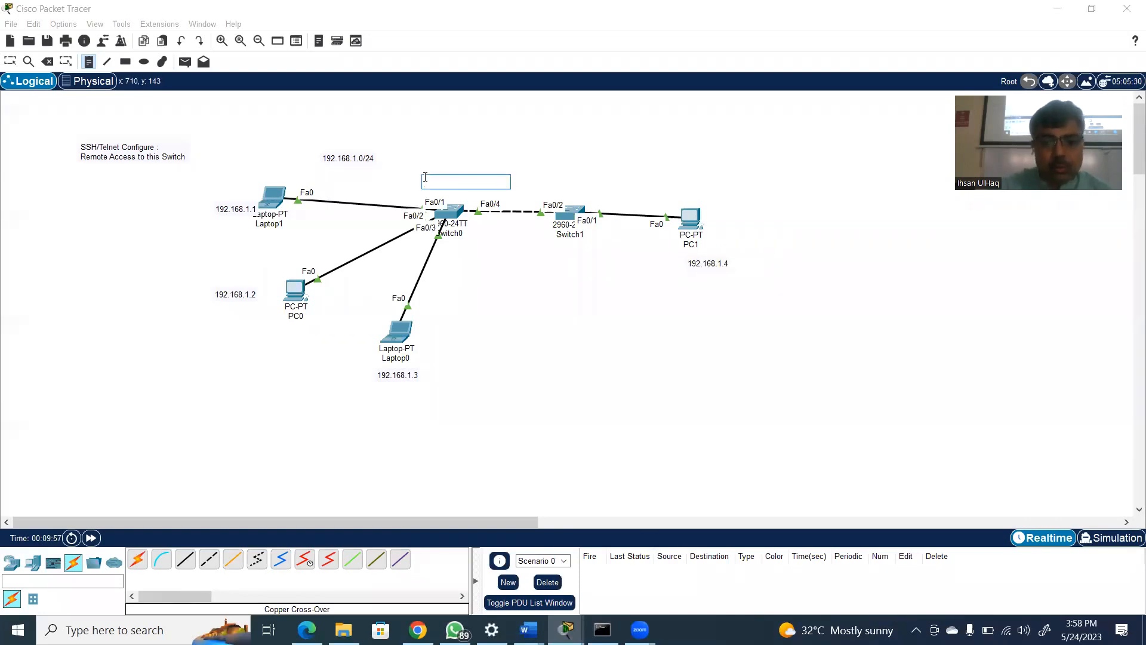
type("192.16")
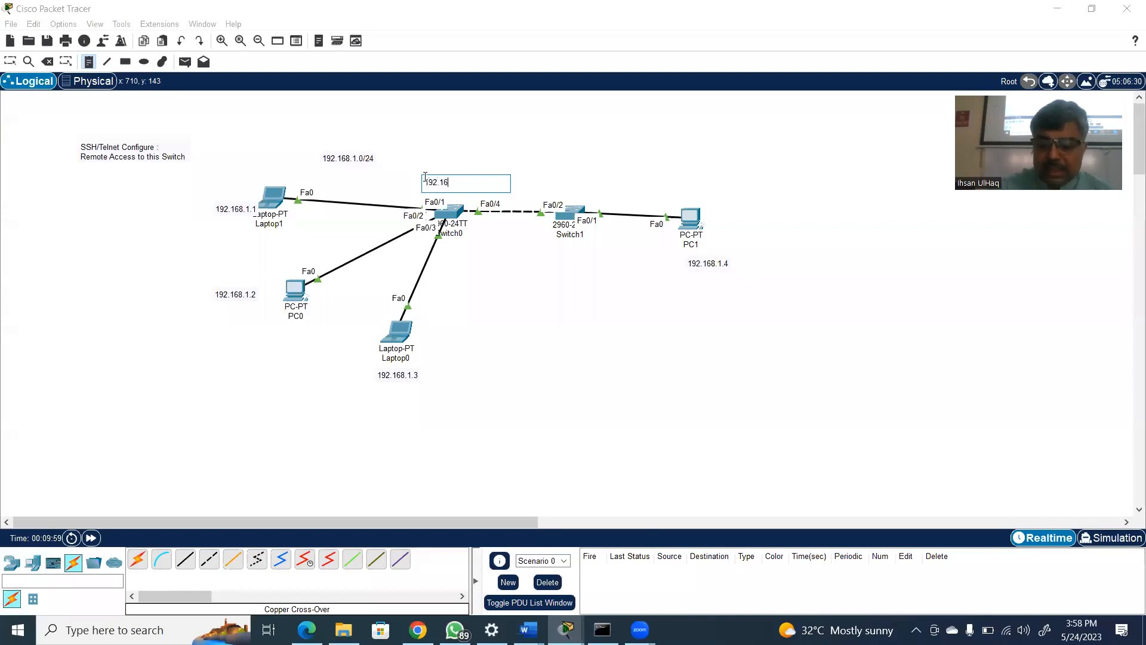
type("8.1.100")
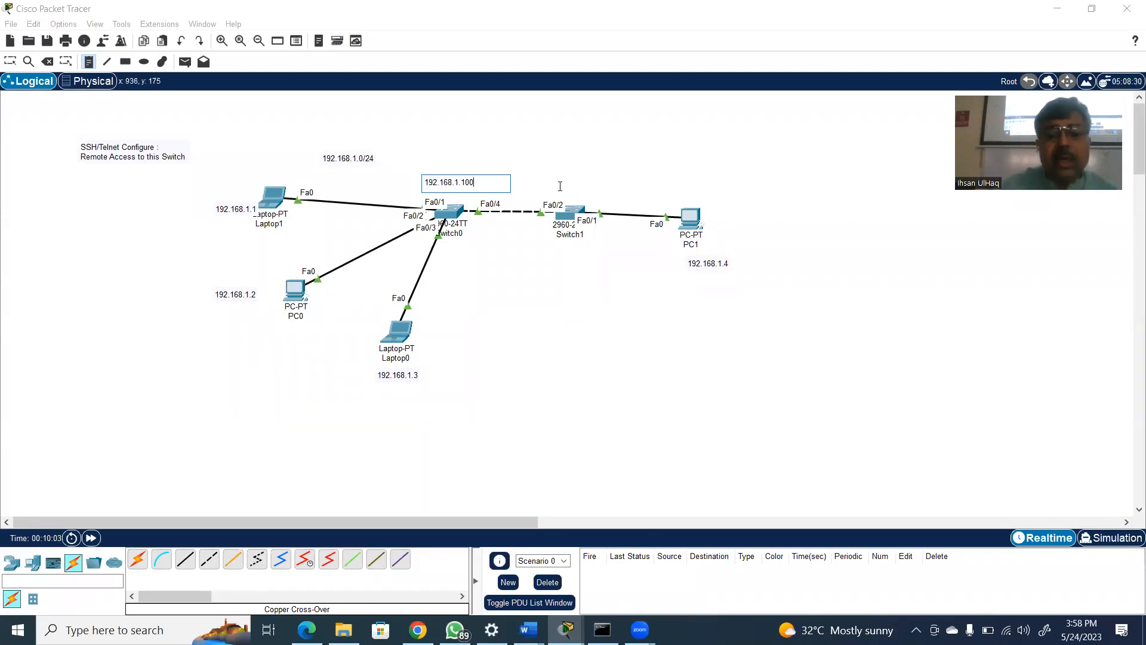
left_click(564, 184)
type("192.168.1.200")
left_click(718, 343)
key("Escape")
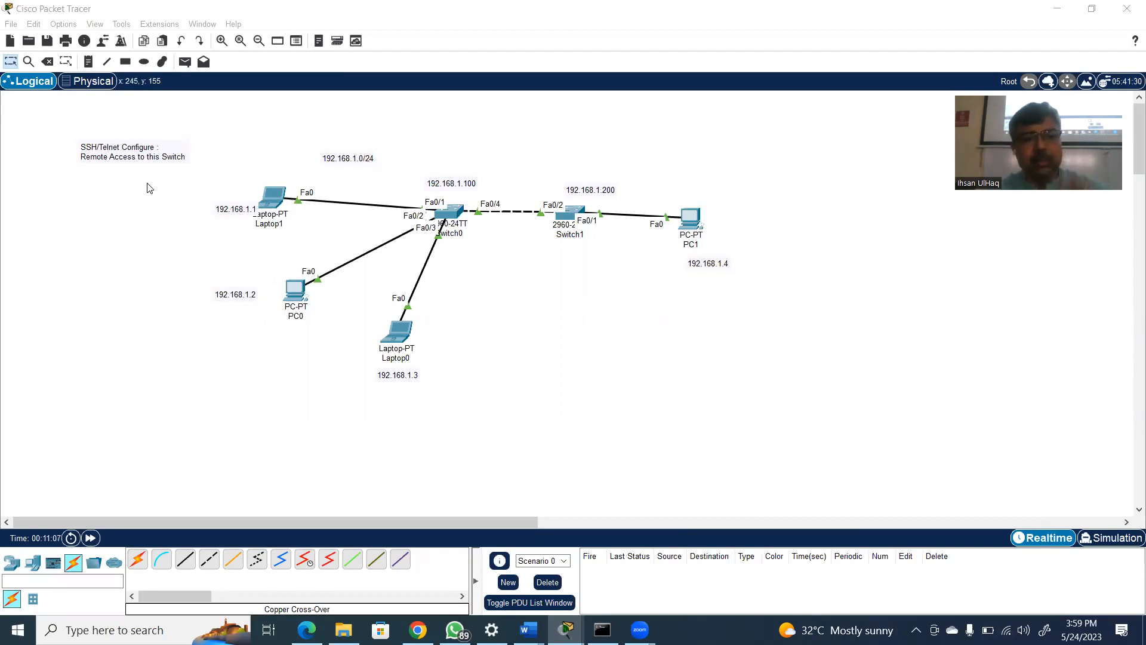
Configure Laptop1 with static IPv4 address 192.168.1.1 and subnet mask 255.255.255.0, and close its window
left_click(271, 202)
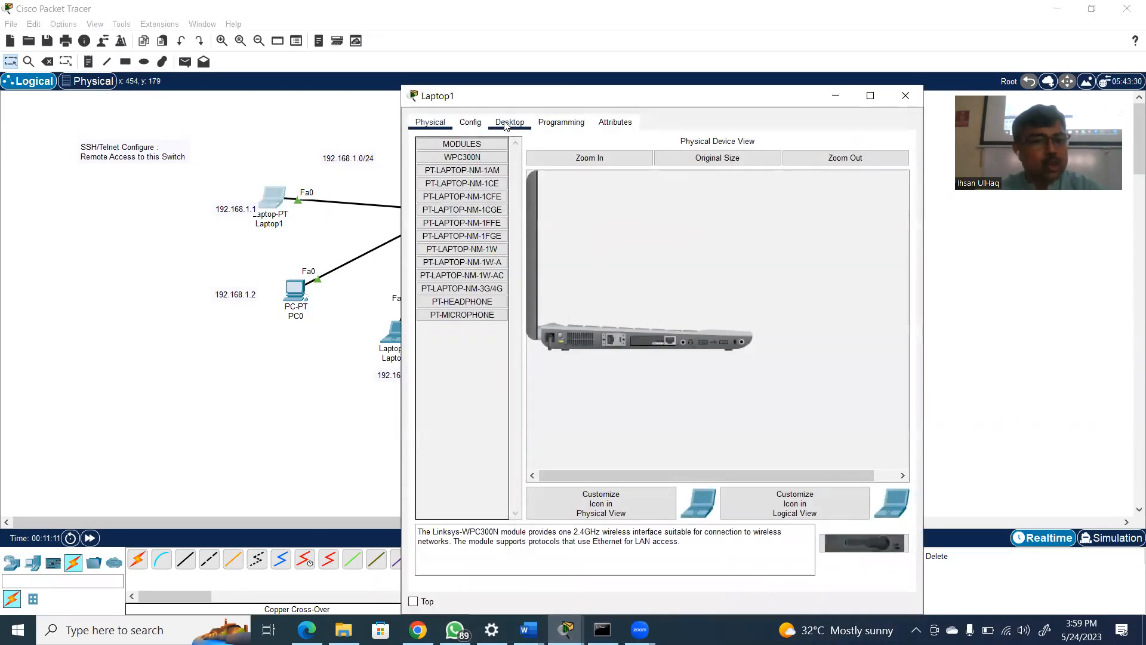
left_click(509, 122)
left_click(443, 179)
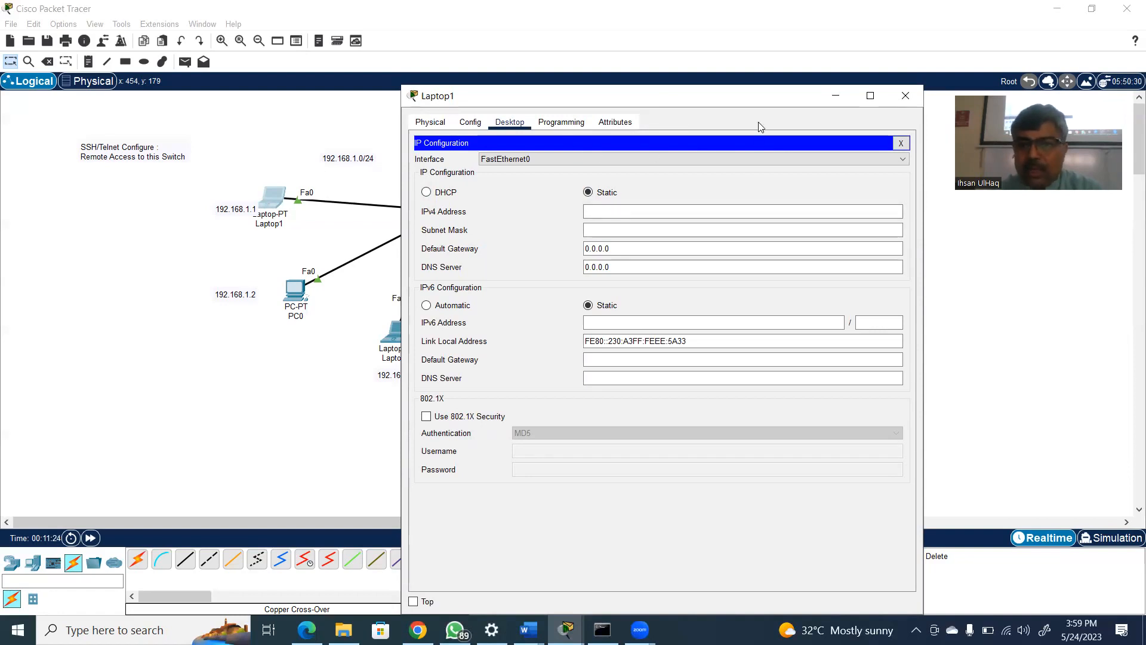
left_click_drag(759, 96, 759, 129)
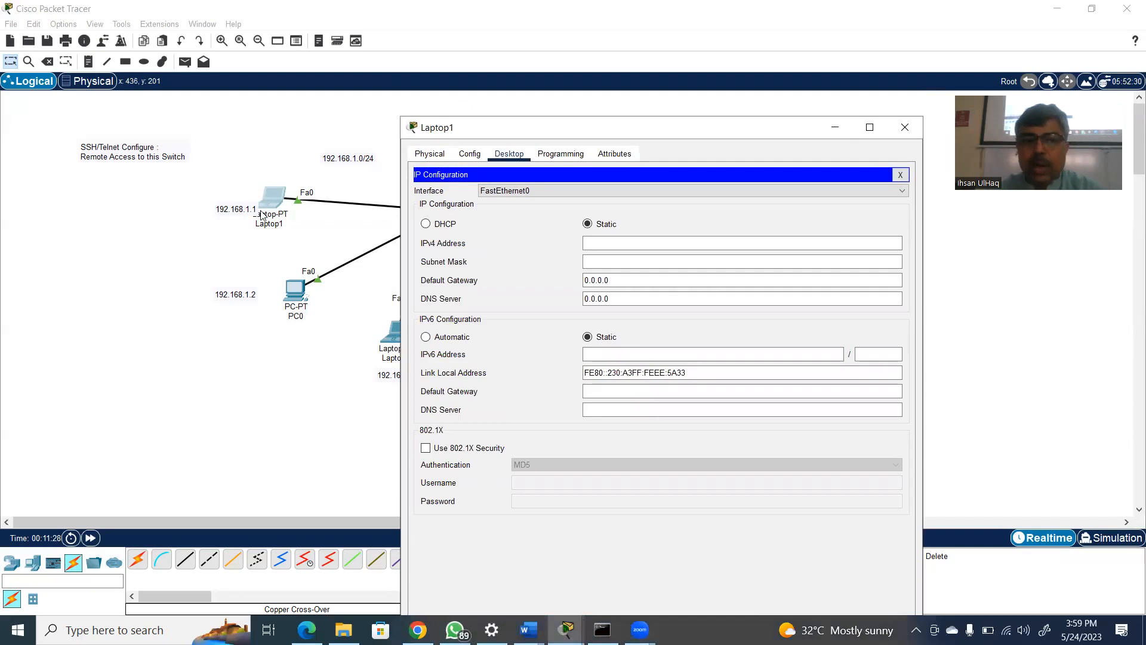
left_click(592, 244)
type("192.168.1.1")
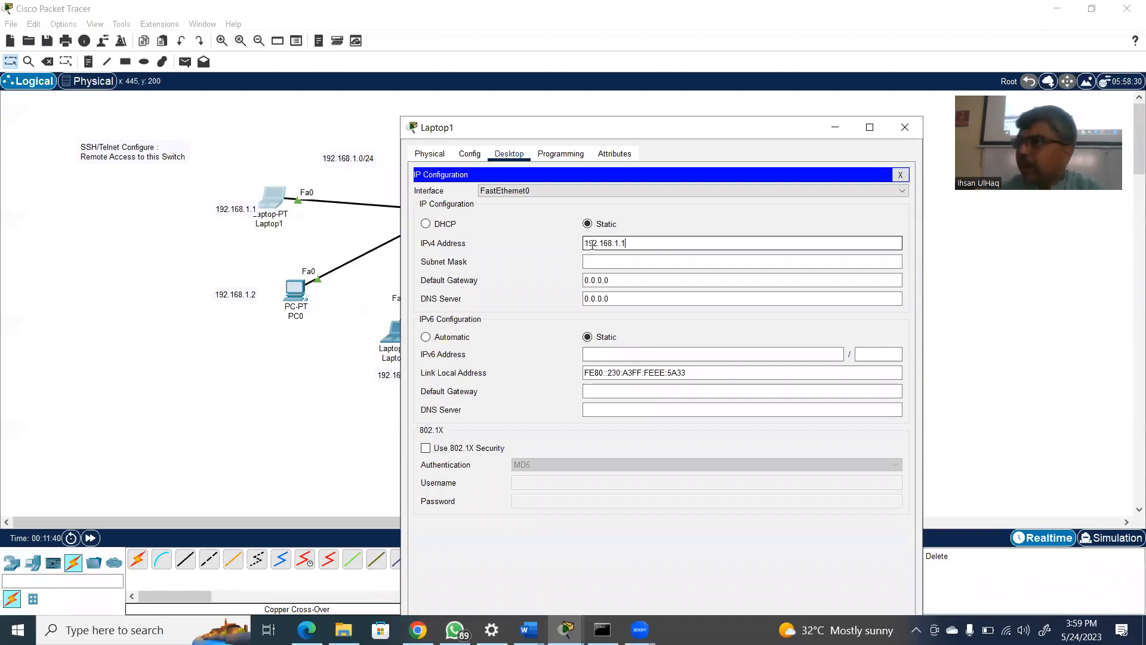
left_click(602, 260)
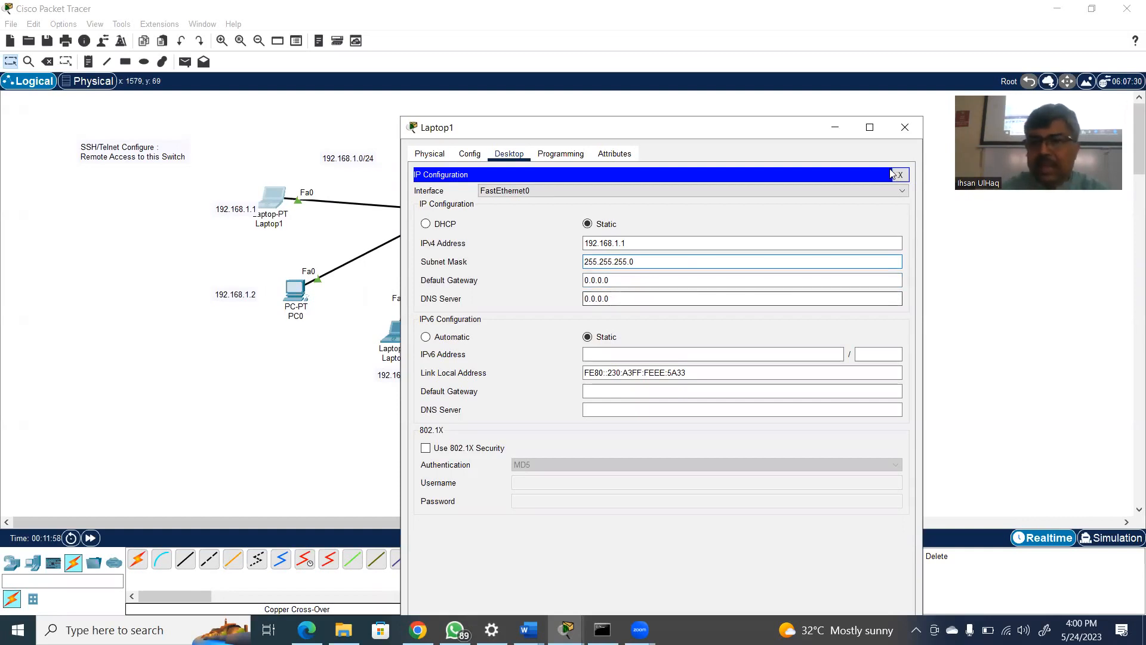
left_click(906, 127)
Configure PC0 with static IPv4 address 192.168.1.2 and subnet mask 255.255.255.0, and close its window
left_click(289, 293)
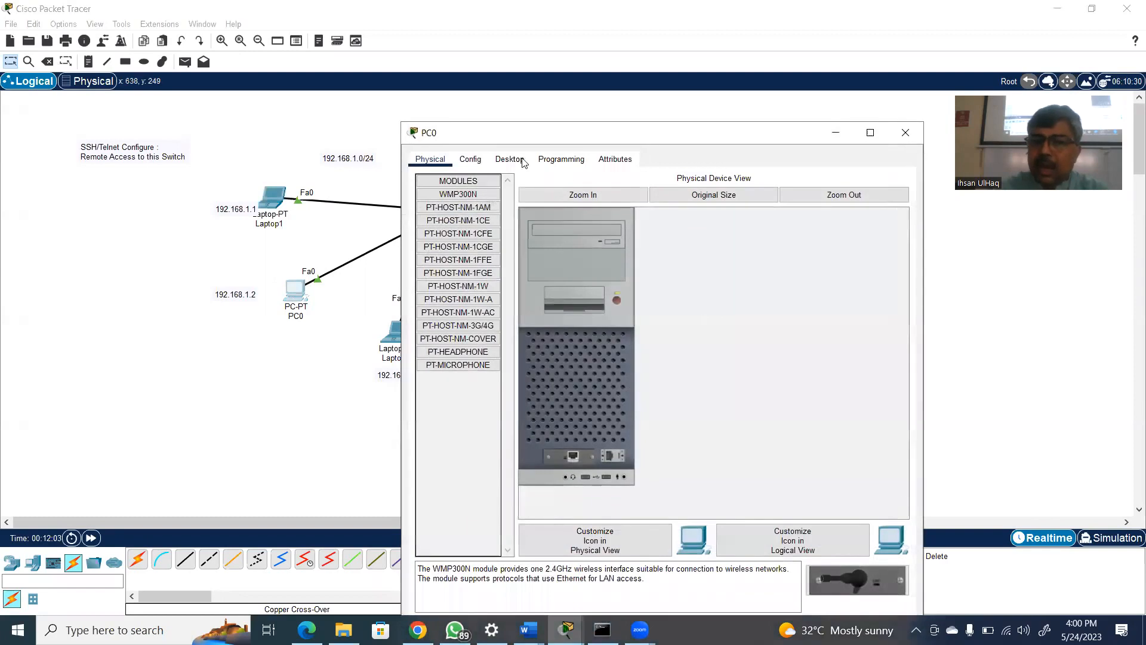
left_click(509, 159)
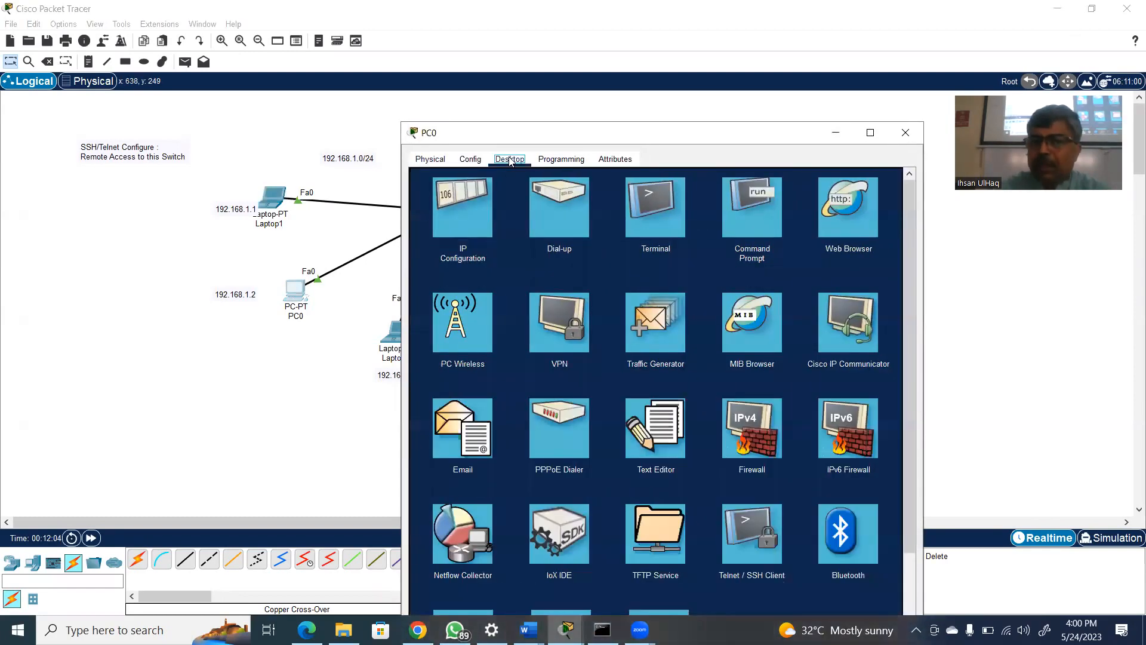
left_click(479, 192)
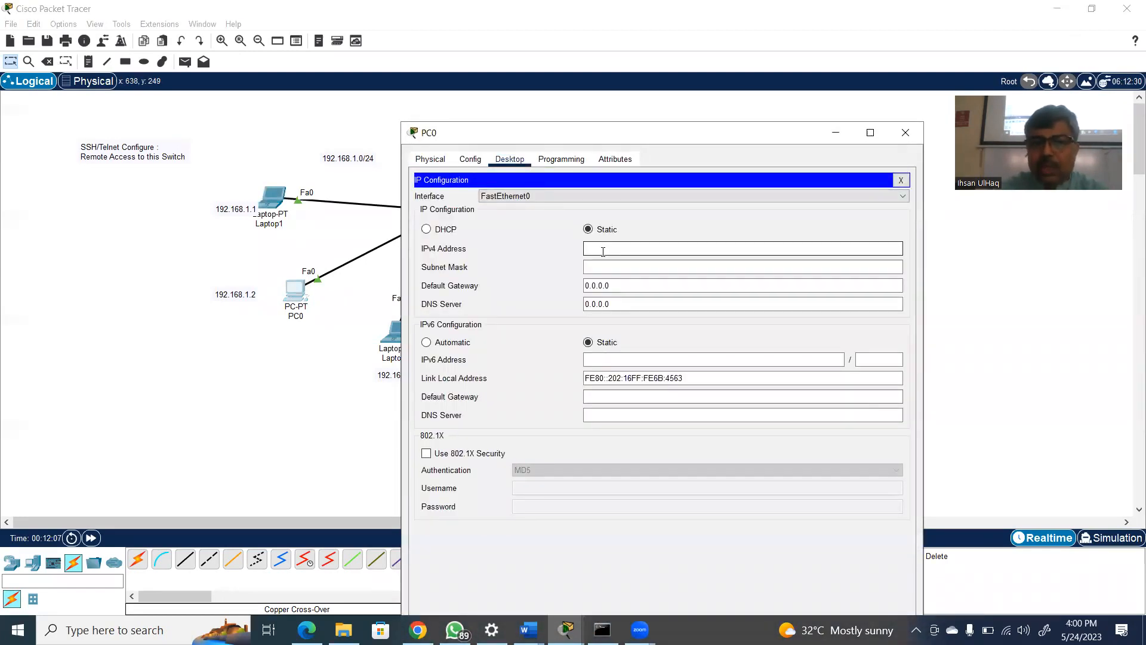
left_click(602, 252)
type("192.168")
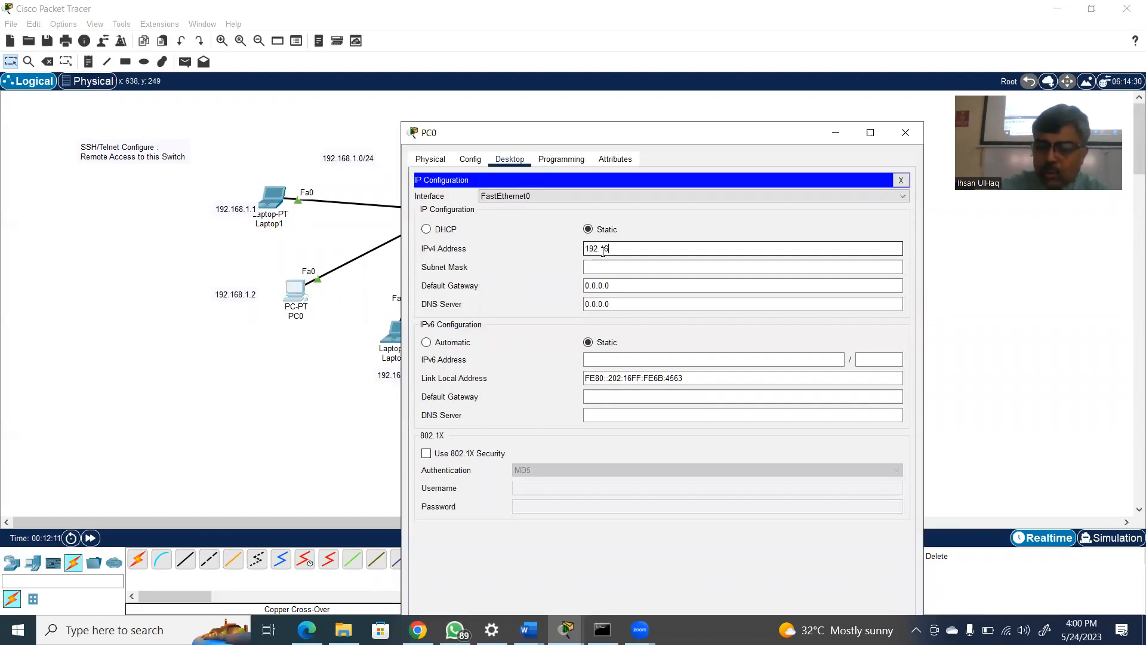
type(".1.2")
left_click(609, 267)
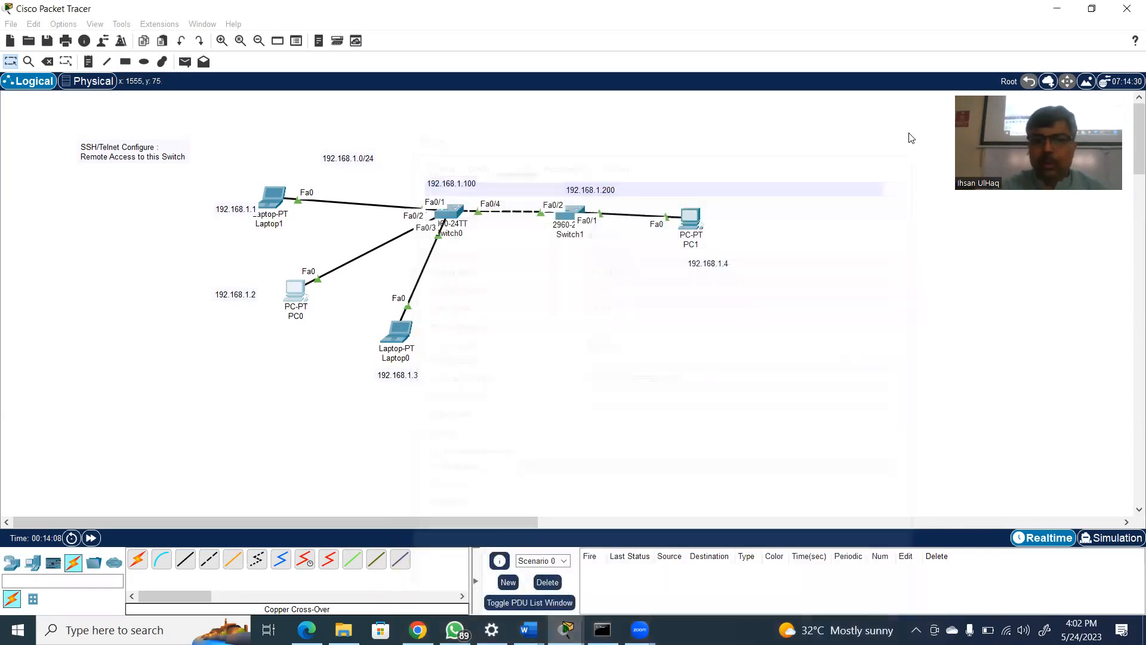
left_click(906, 136)
Configure Laptop0 with static IPv4 address 192.168.1.3 and subnet mask 255.255.255.0, and close its window
left_click(400, 332)
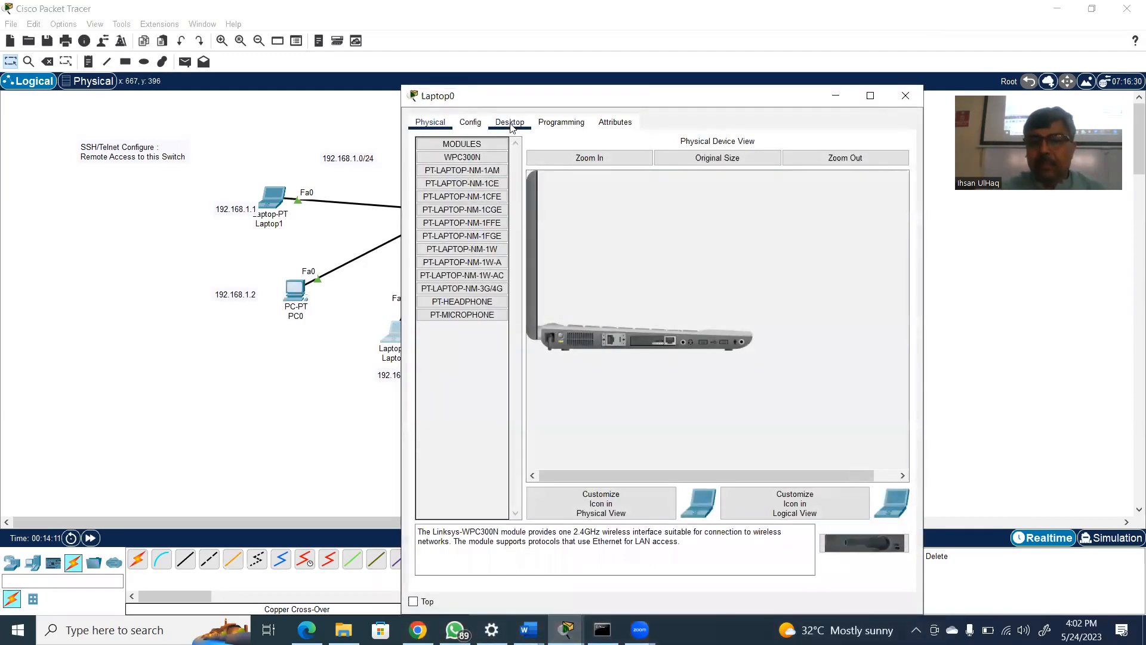
left_click(510, 122)
left_click(441, 162)
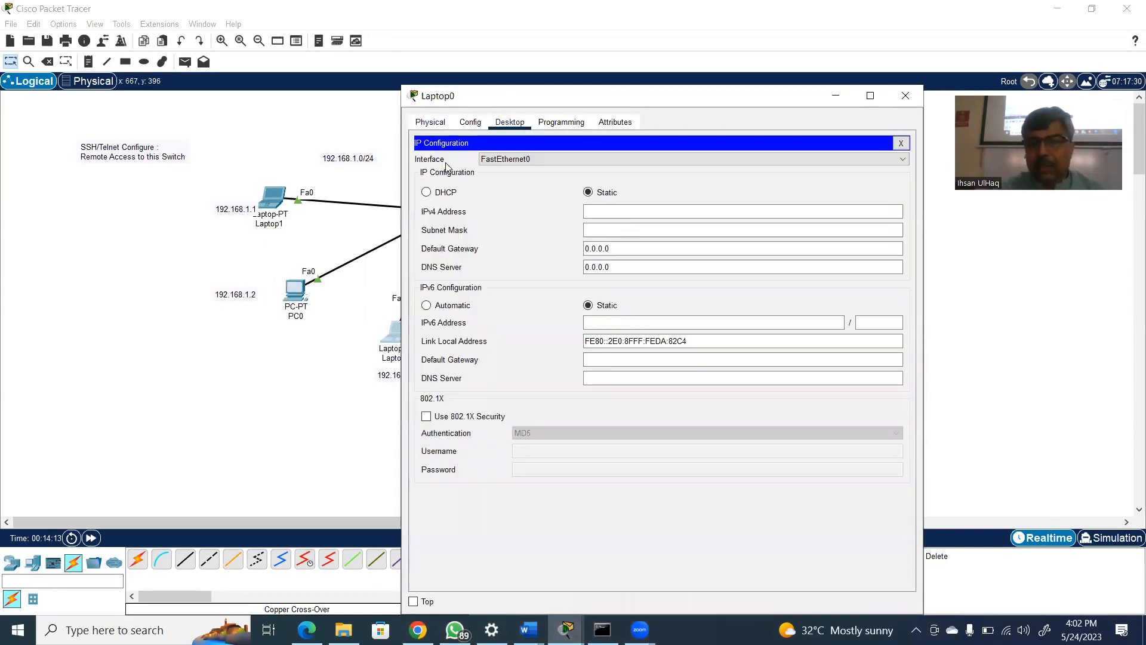
left_click(631, 212)
type("192.168.1.3")
left_click(633, 229)
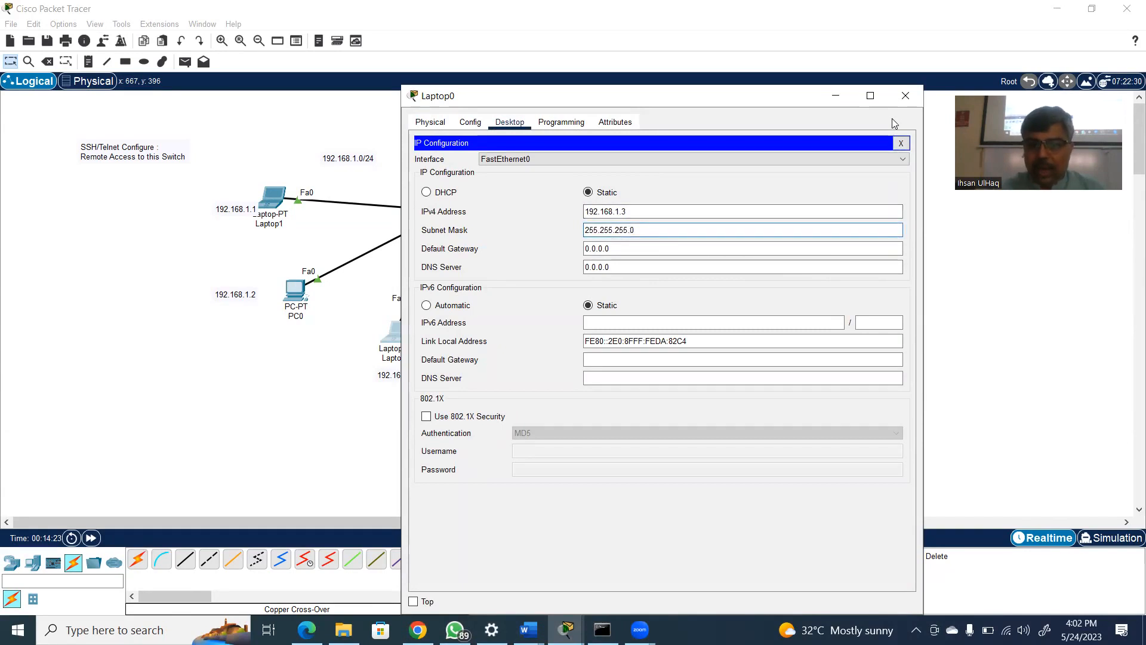
left_click(905, 95)
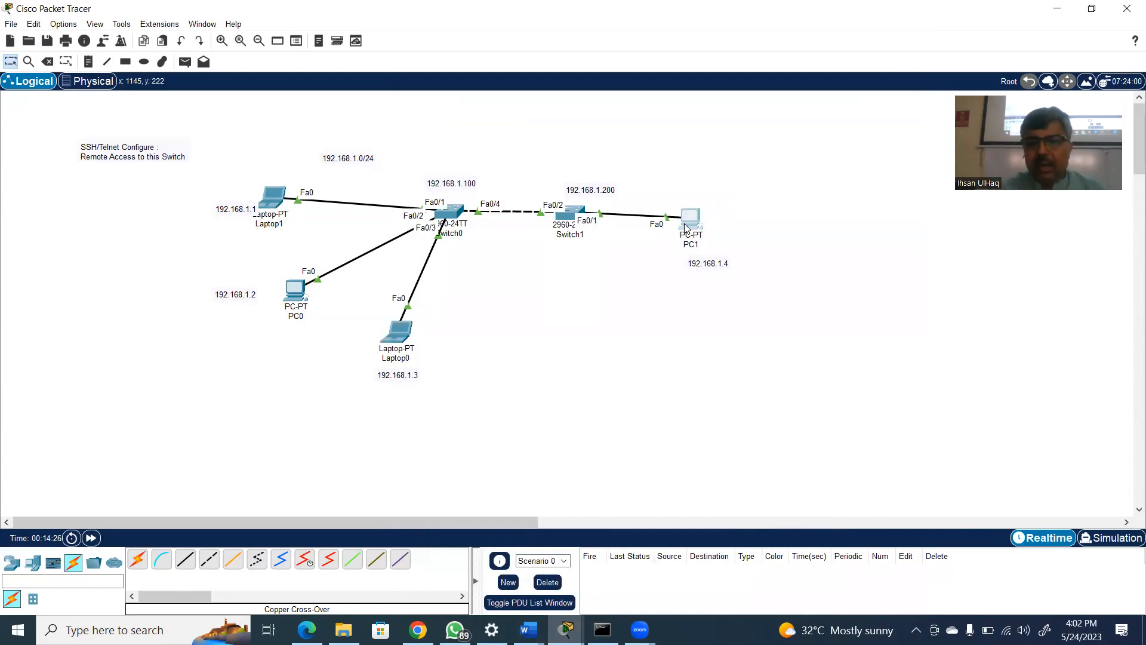
Configure PC1 with static IPv4 address 192.168.1.4 and subnet mask 255.255.255.0, and close its window
left_click(685, 226)
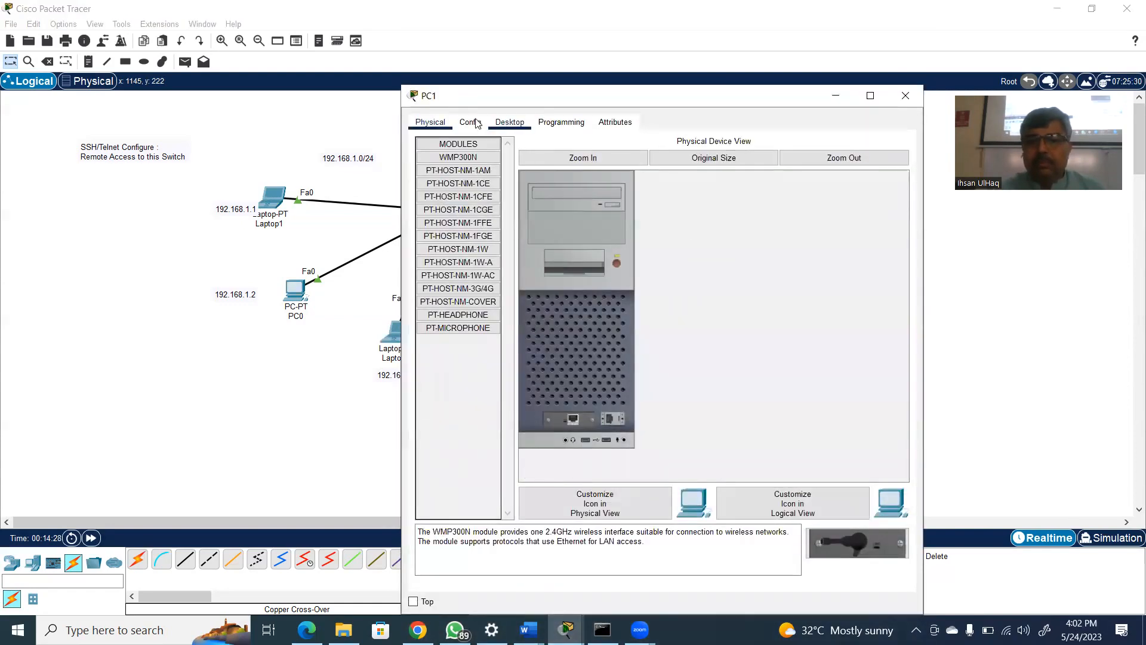
left_click(509, 123)
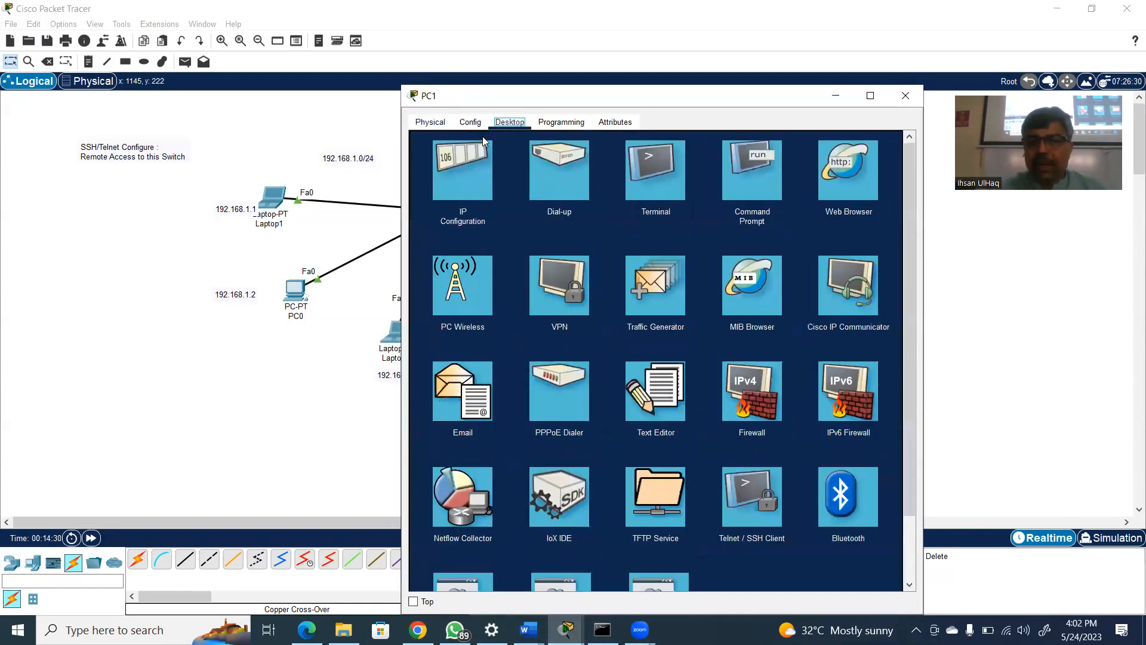
left_click(480, 149)
left_click(596, 212)
type("192.")
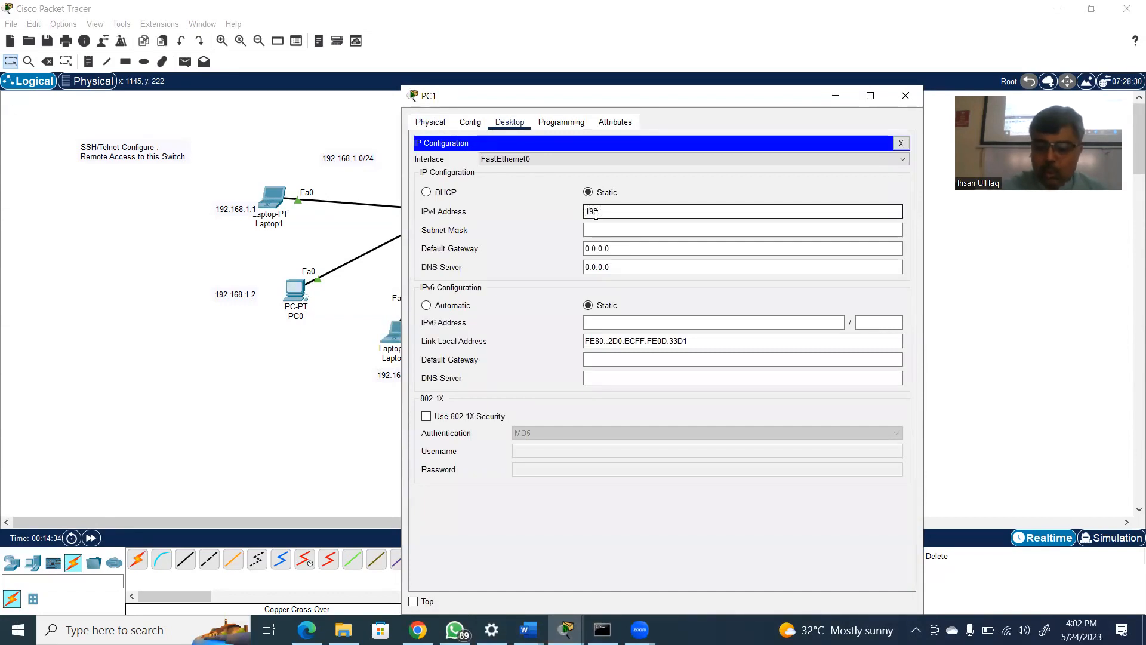
type("168.1.4")
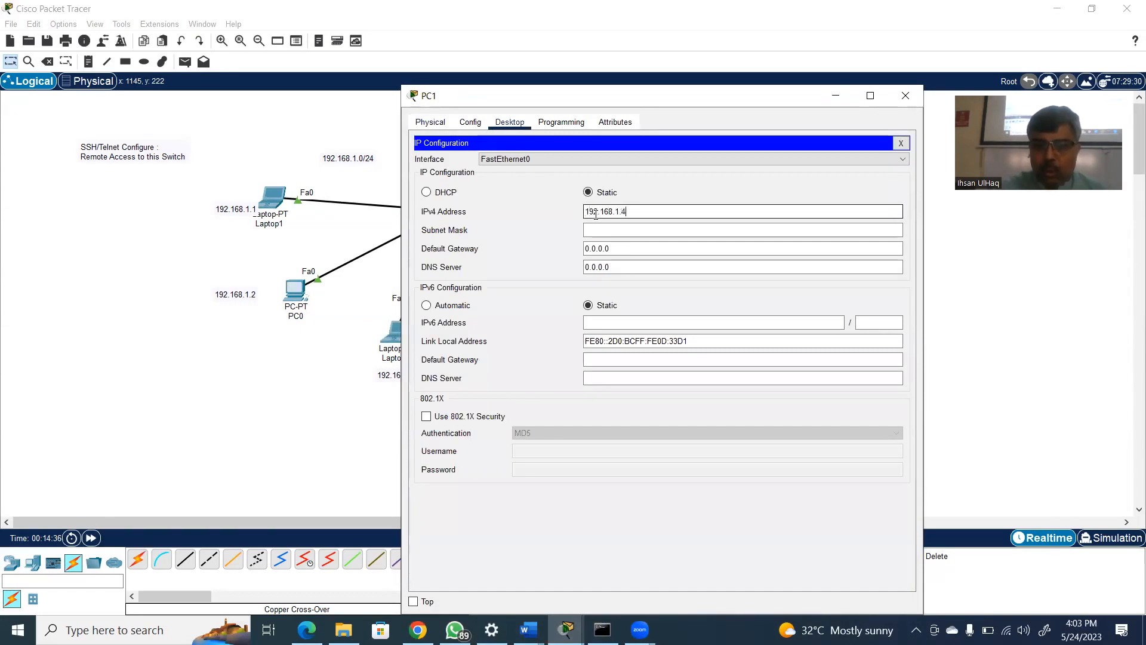
left_click(600, 232)
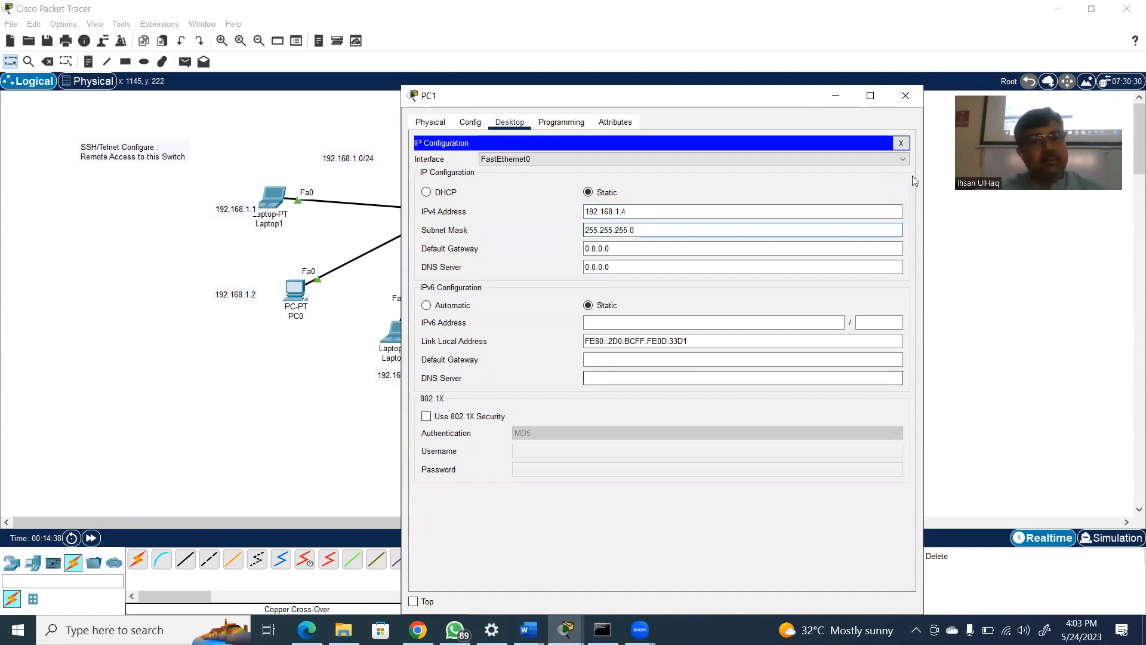
left_click(906, 95)
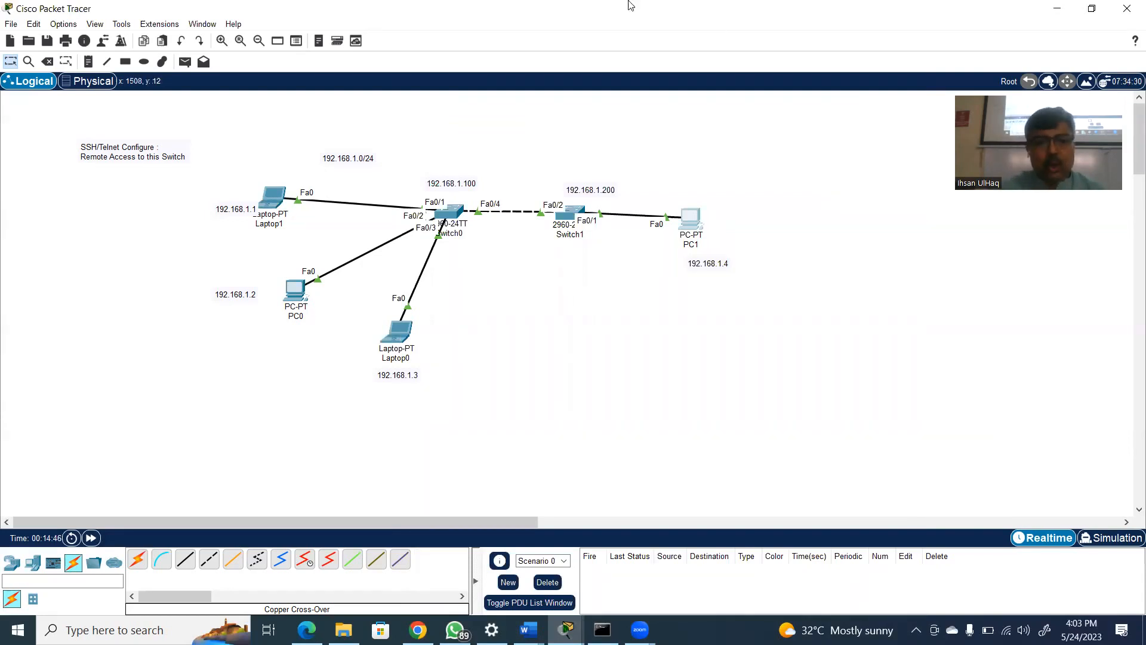
left_click(273, 204)
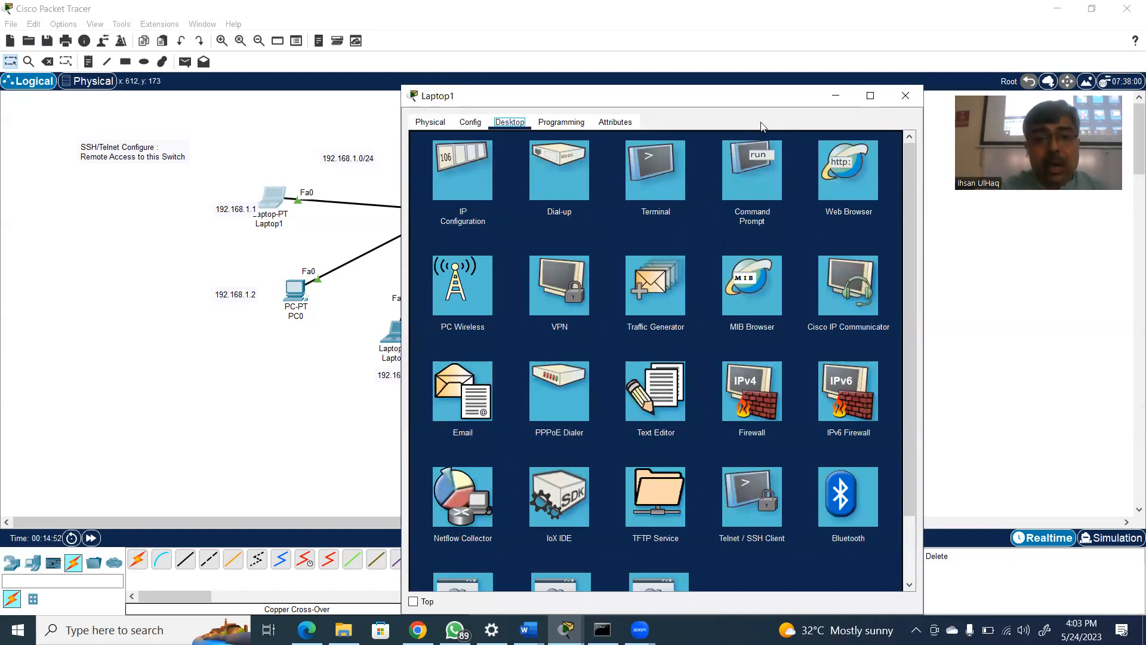
left_click_drag(801, 99, 802, 132)
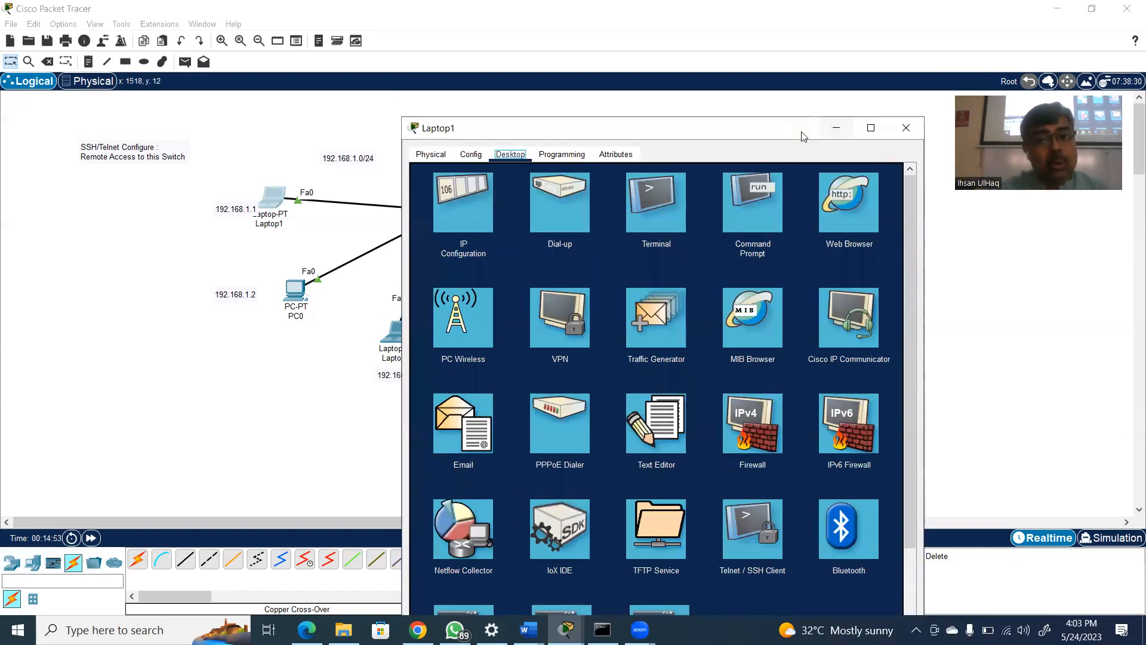
left_click(909, 130)
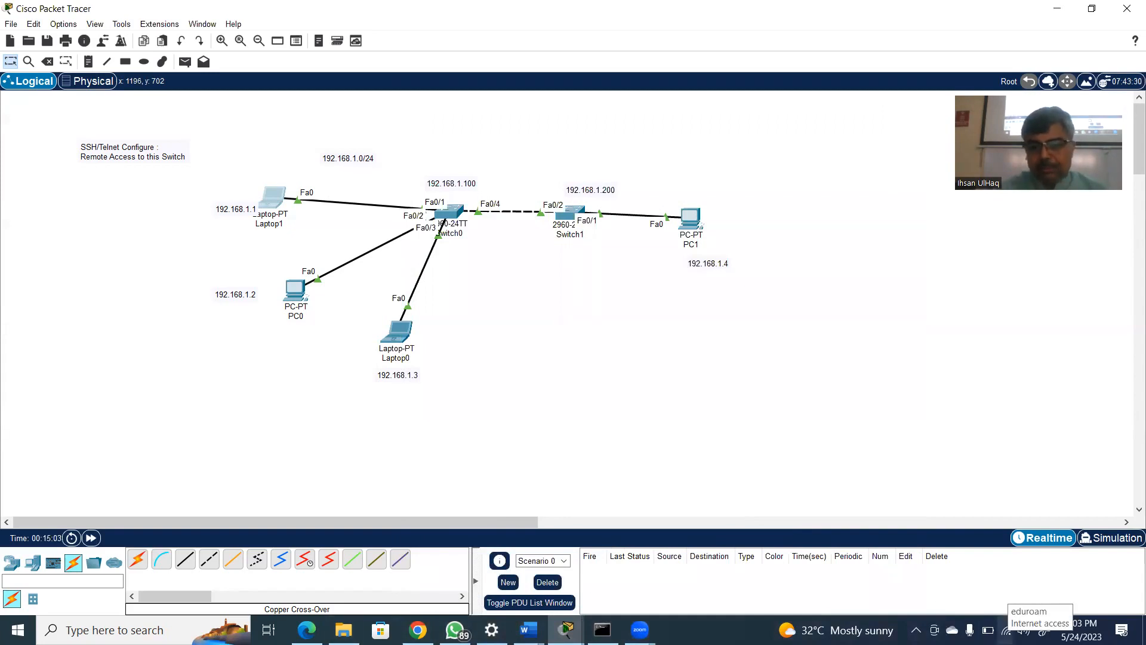
Switch to the Windows network settings and open the adapter options for the Ethernet connection
left_click(1006, 629)
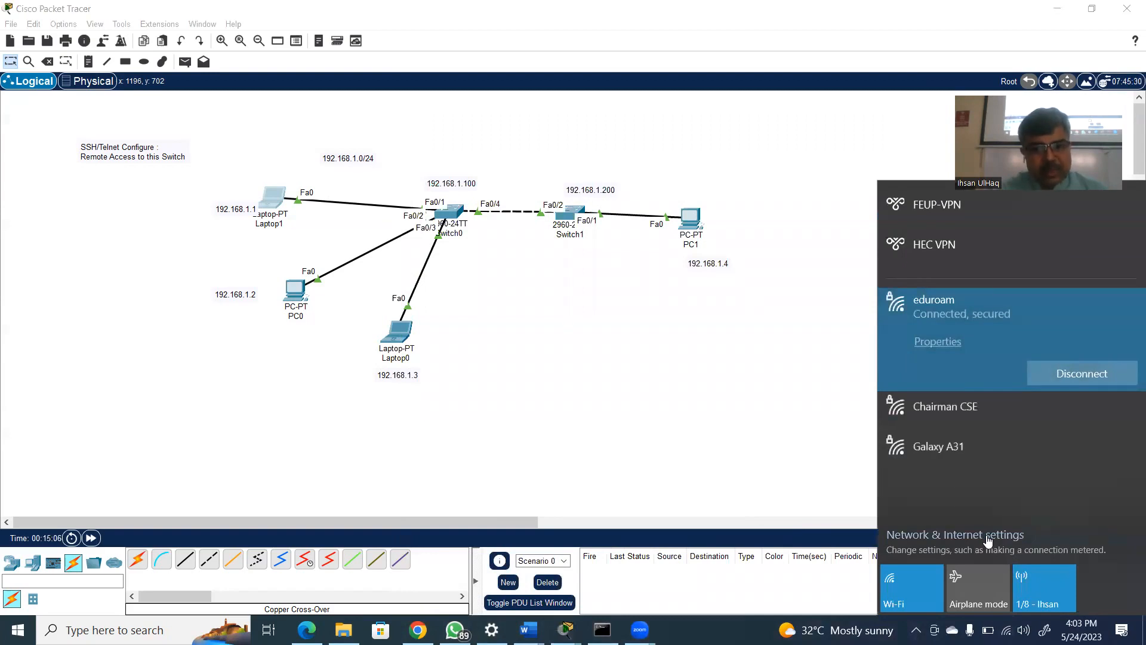
left_click(988, 536)
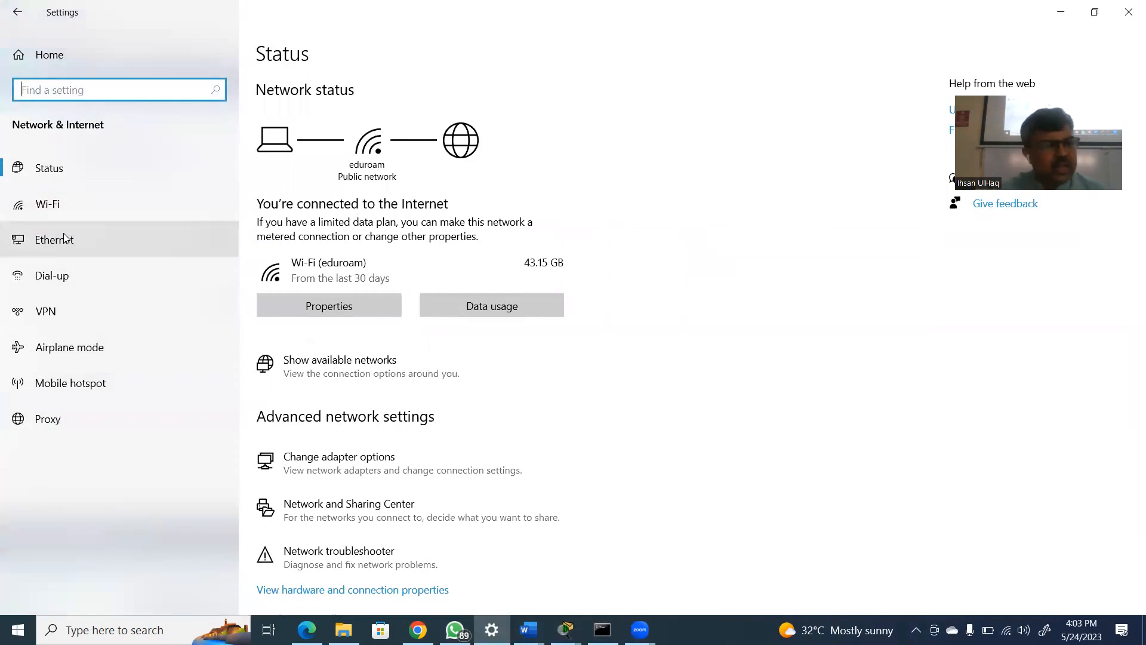
left_click(63, 236)
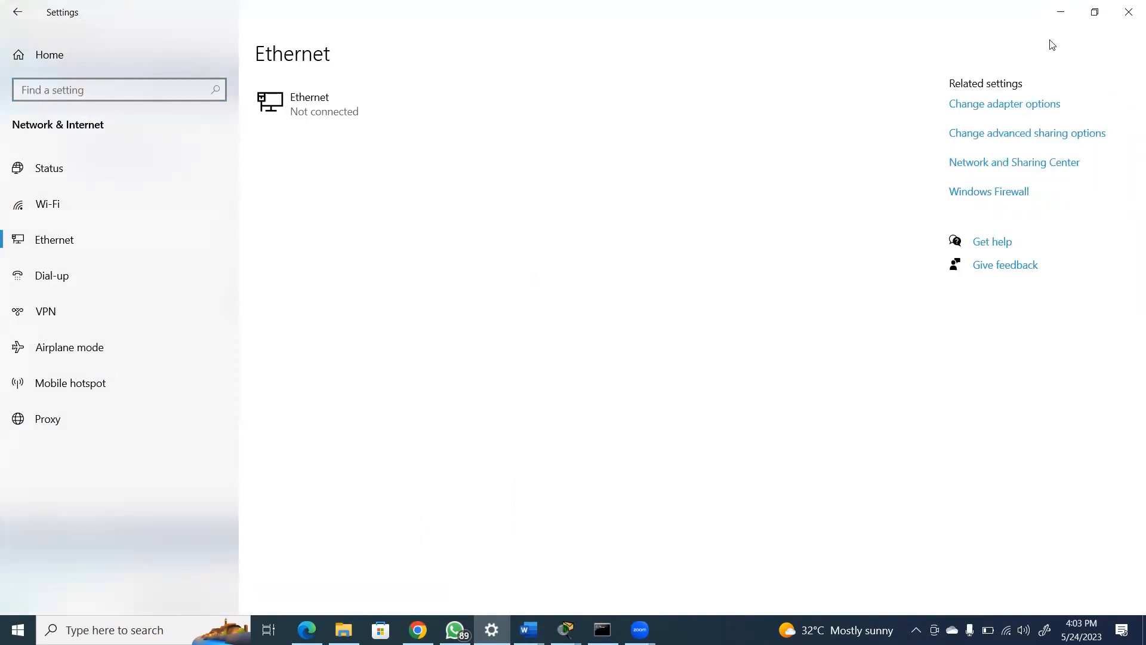
left_click(1014, 105)
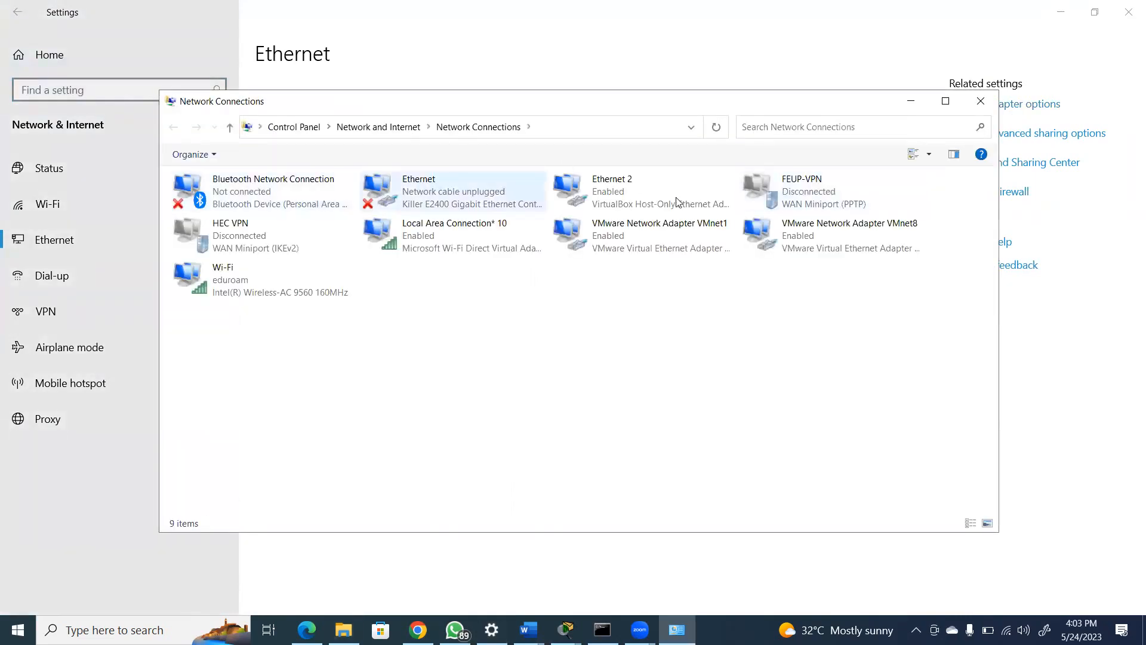
Open the Internet Protocol Version 4 properties of the Killer E2400 Ethernet adapter and place the dialog beside the Ethernet properties
left_click(466, 202)
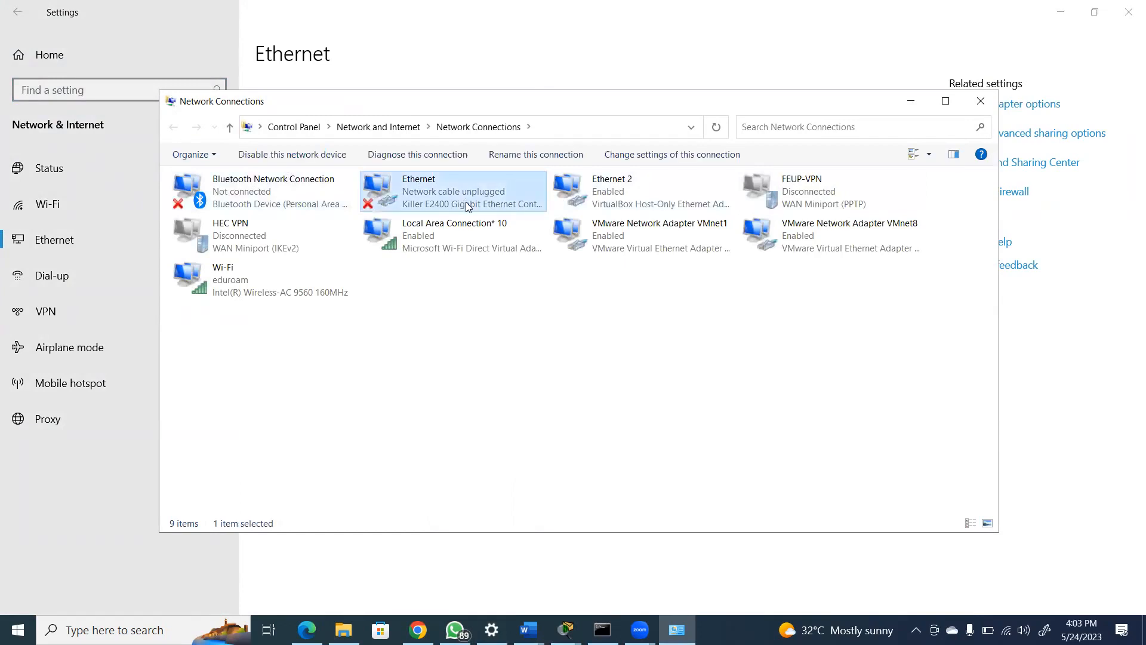
right_click(466, 205)
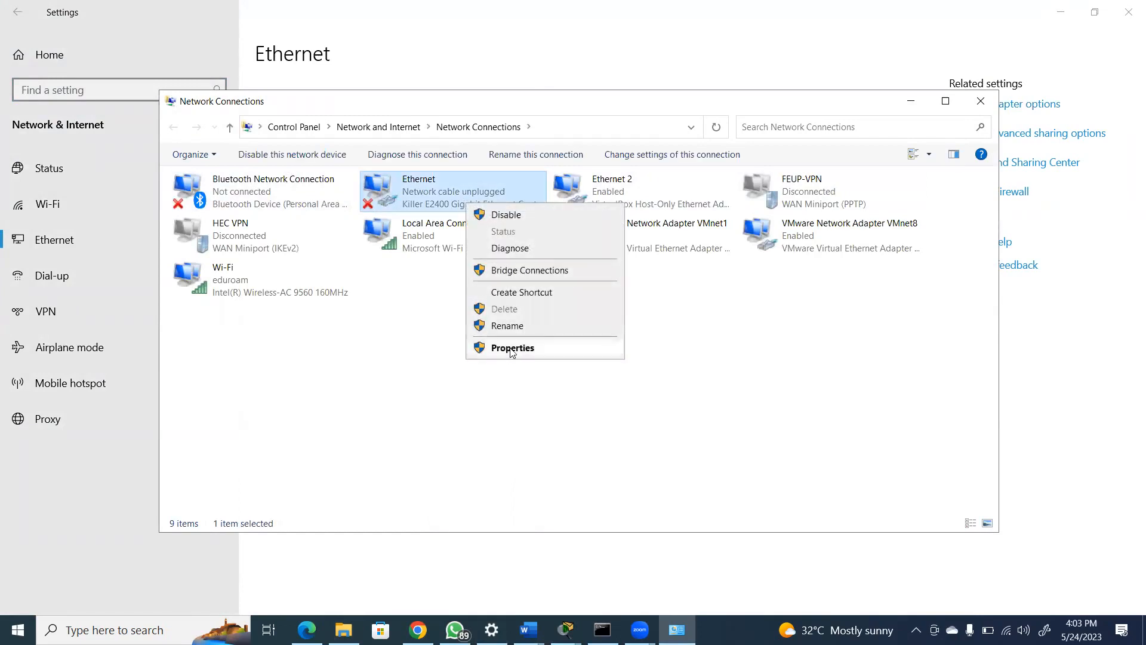
left_click(511, 351)
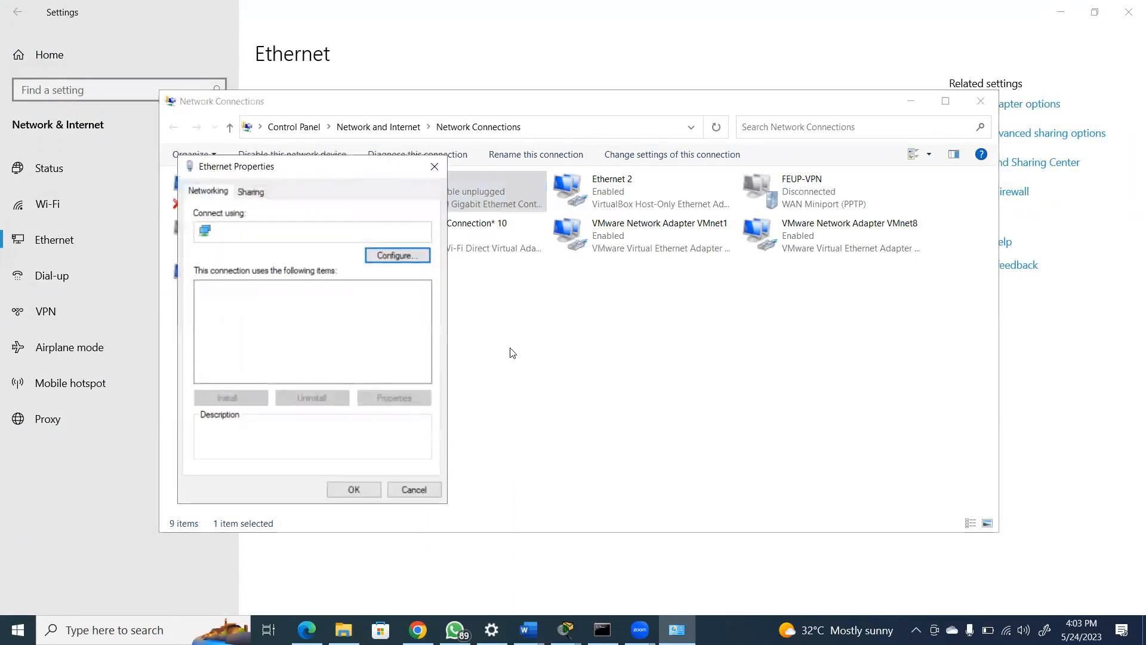
left_click_drag(425, 307, 423, 321)
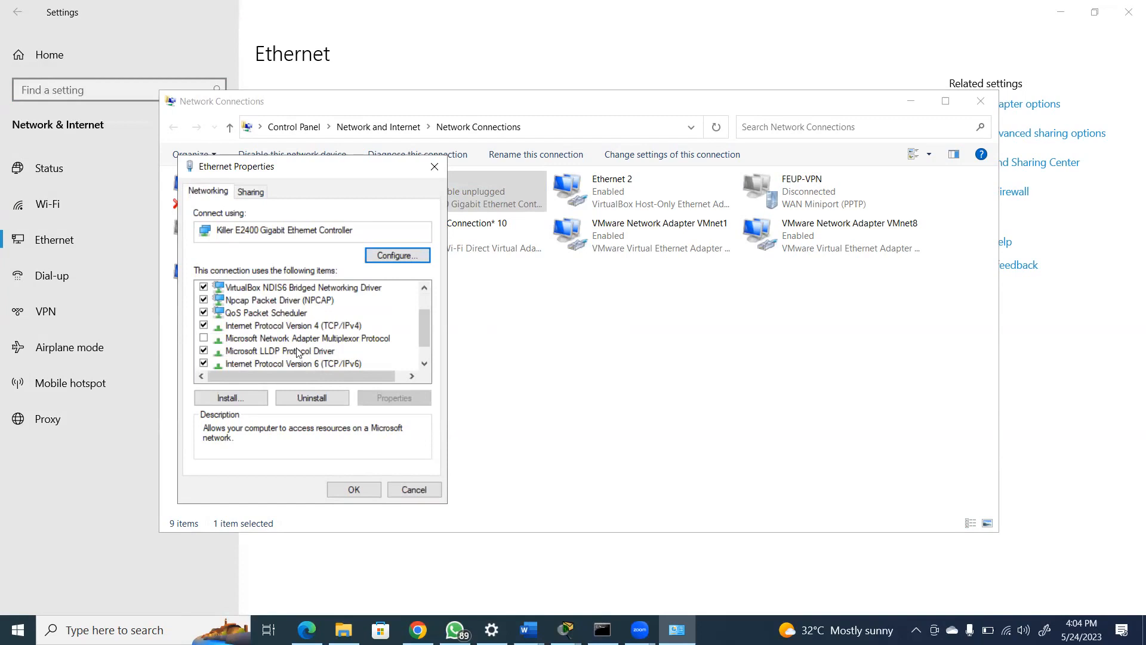
left_click(304, 328)
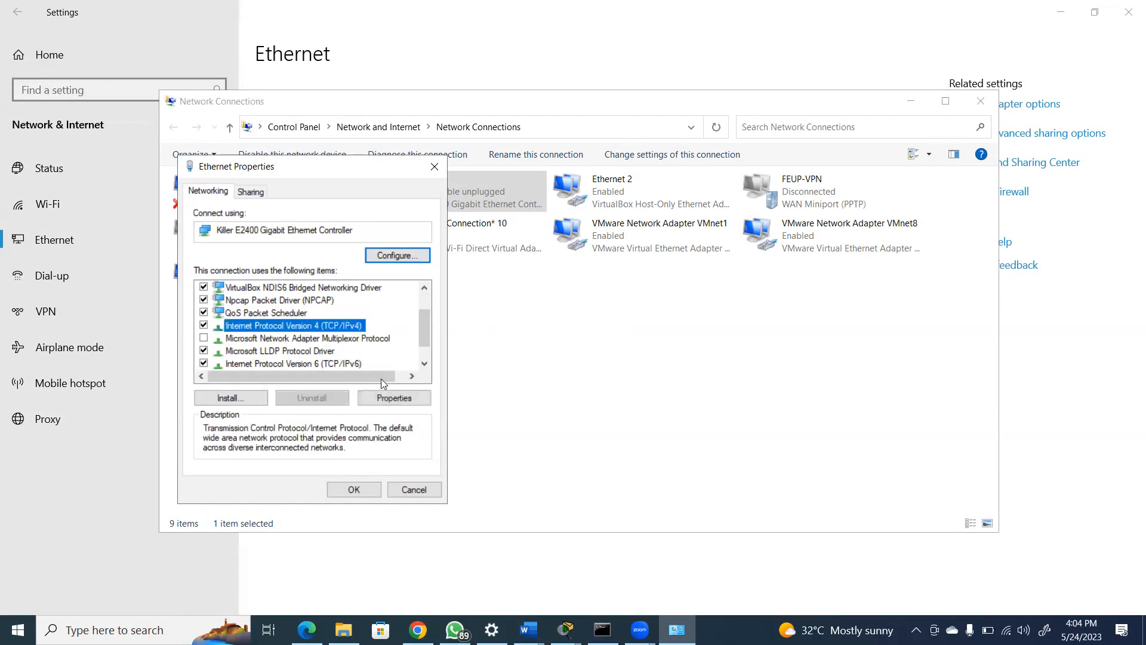
left_click(387, 401)
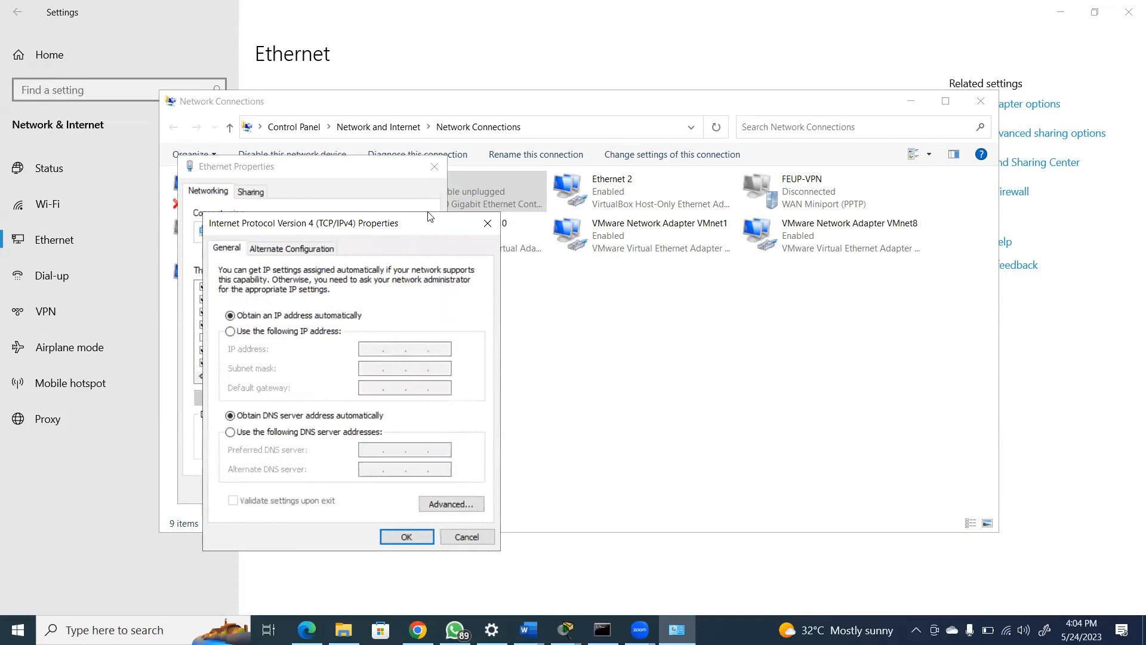
left_click_drag(428, 216, 772, 106)
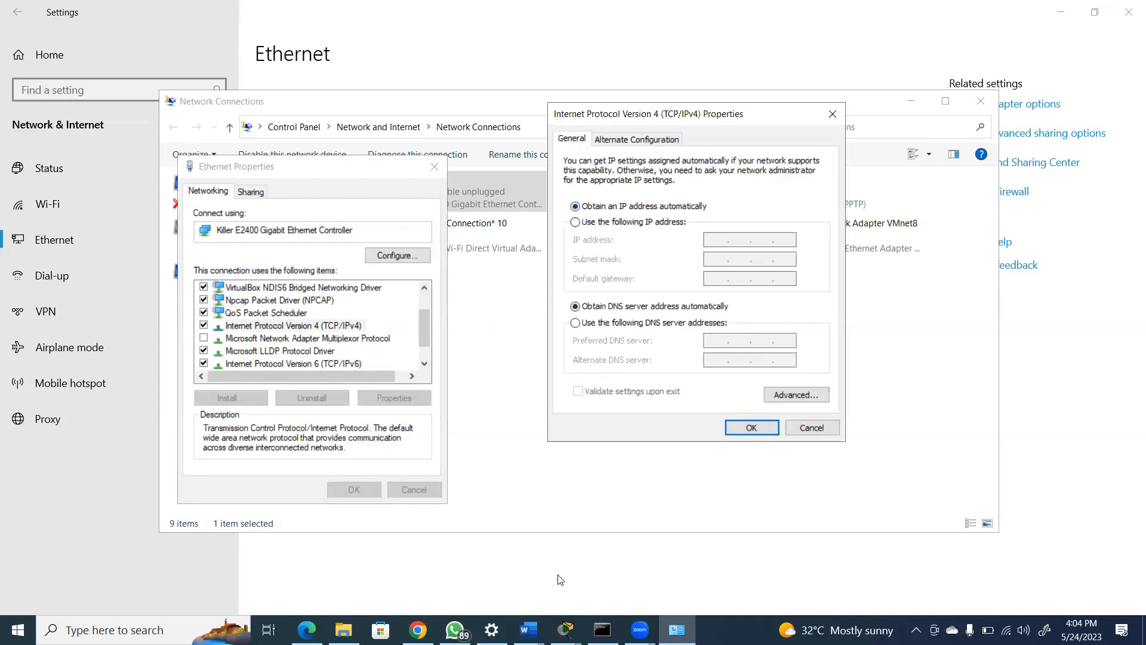
Switch to the two-switch topology in Cisco Packet Tracer and open Laptop1's IP configuration
left_click(565, 629)
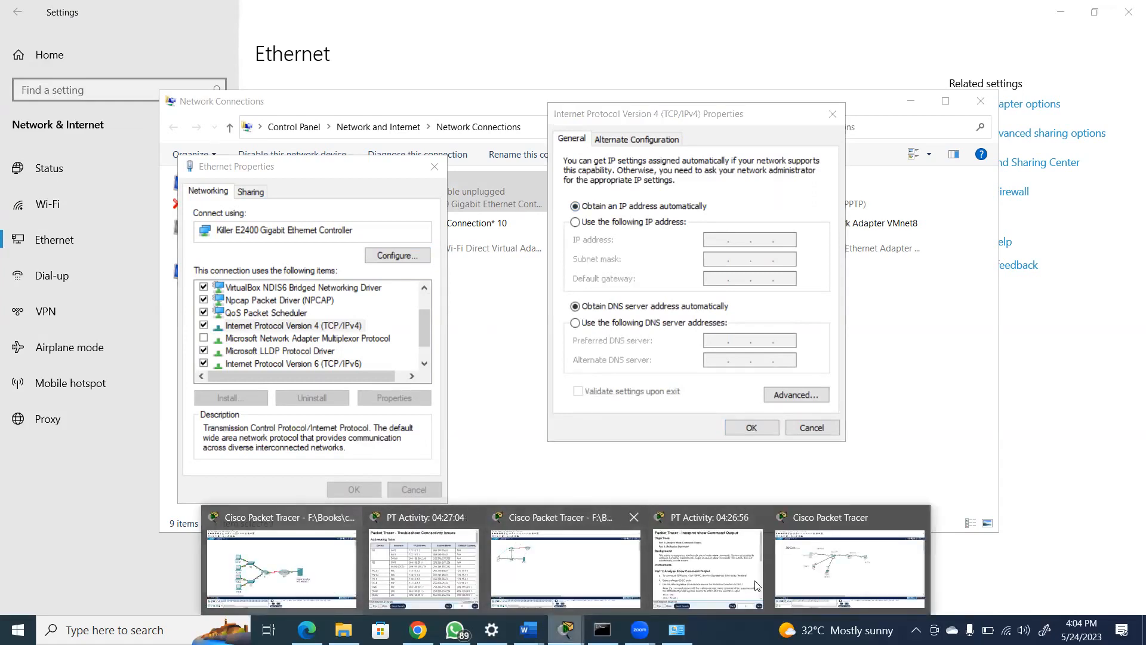
left_click(888, 584)
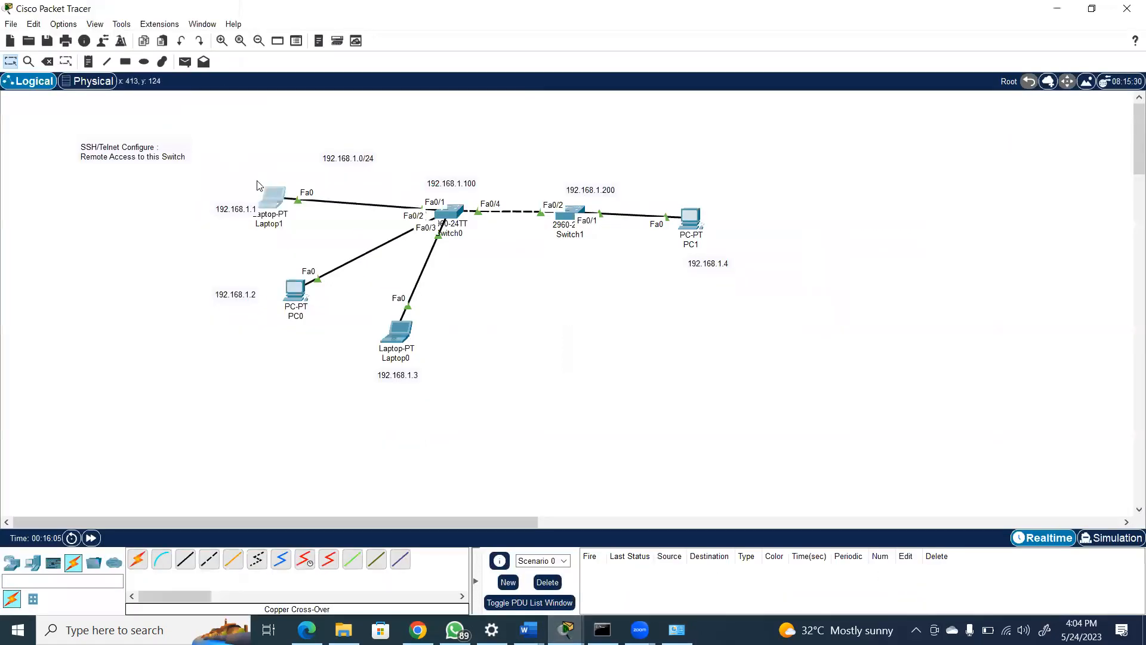
left_click(271, 199)
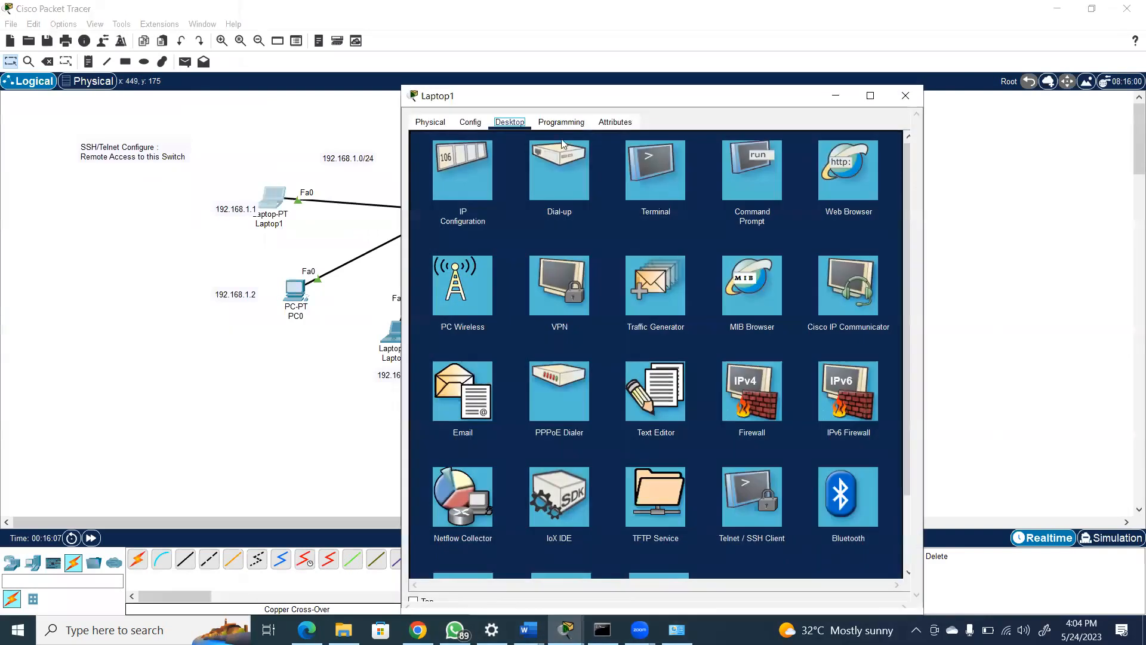
left_click(447, 168)
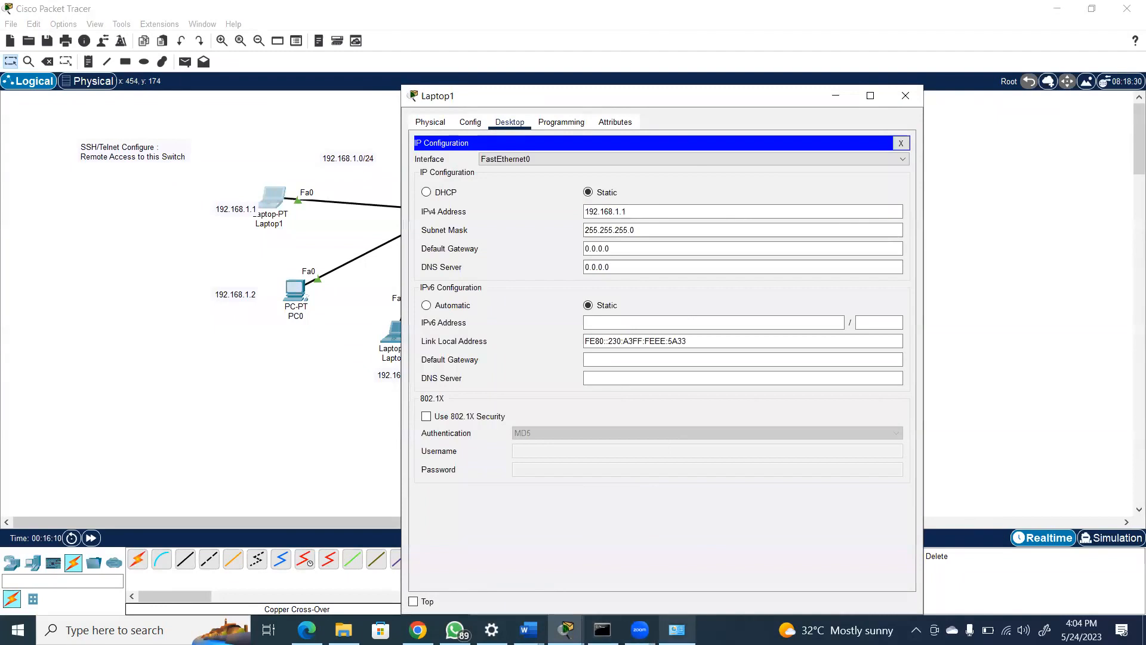
Compare Laptop1's simulated IP configuration with the Windows adapter's IPv4 properties, returning to the Windows dialog
left_click(676, 629)
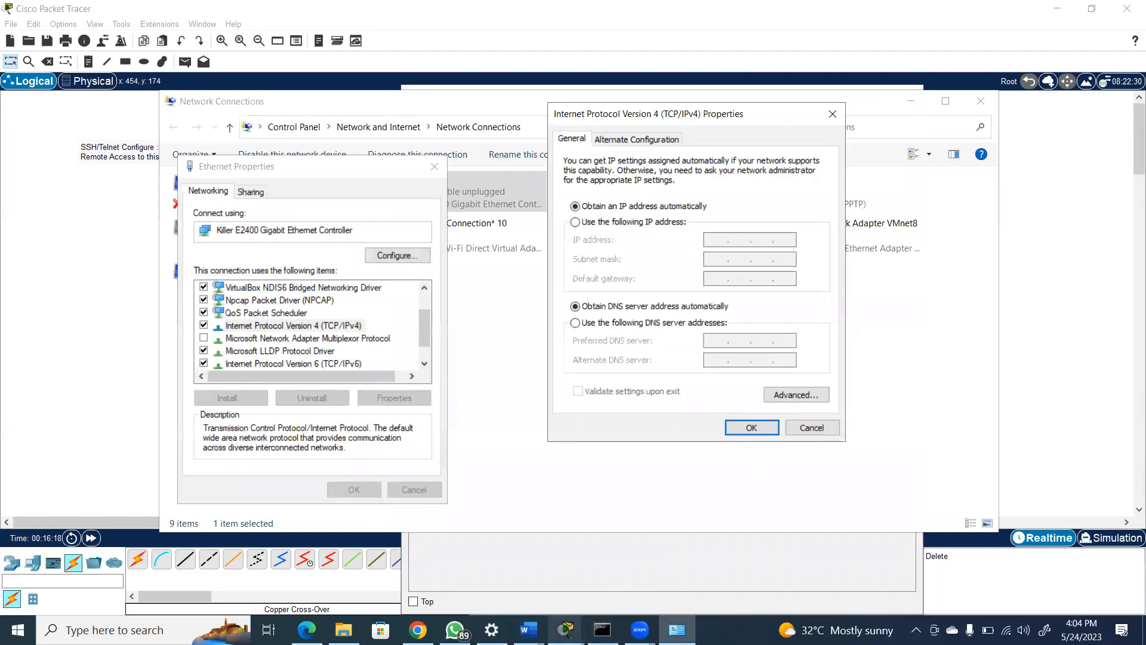
mouse_move(565, 630)
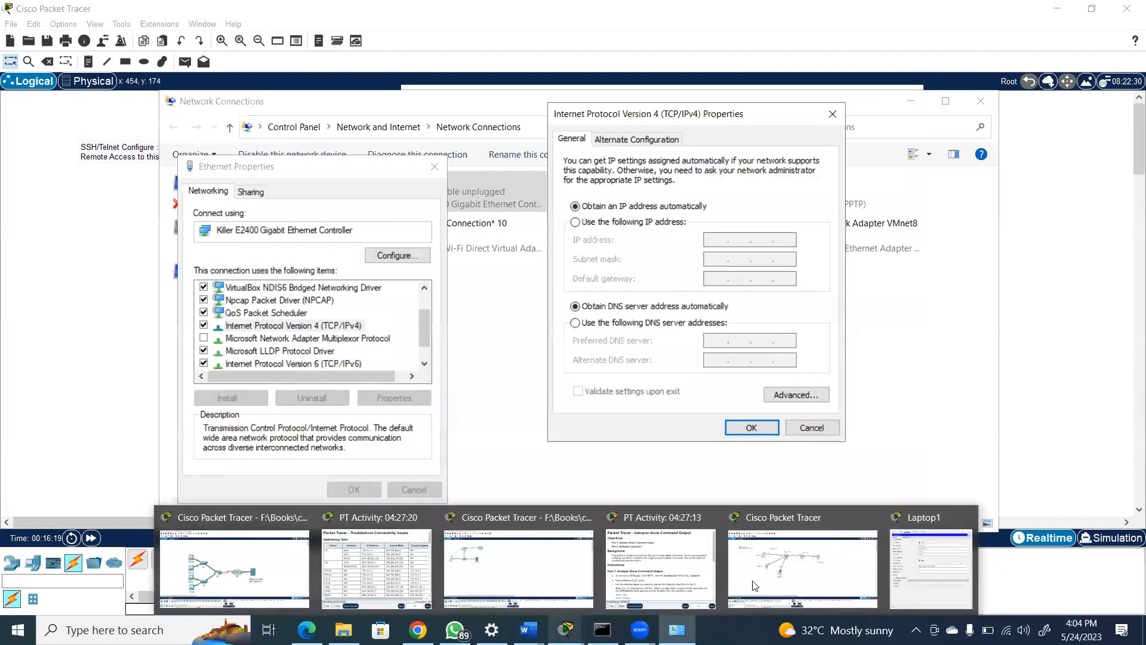
left_click(817, 579)
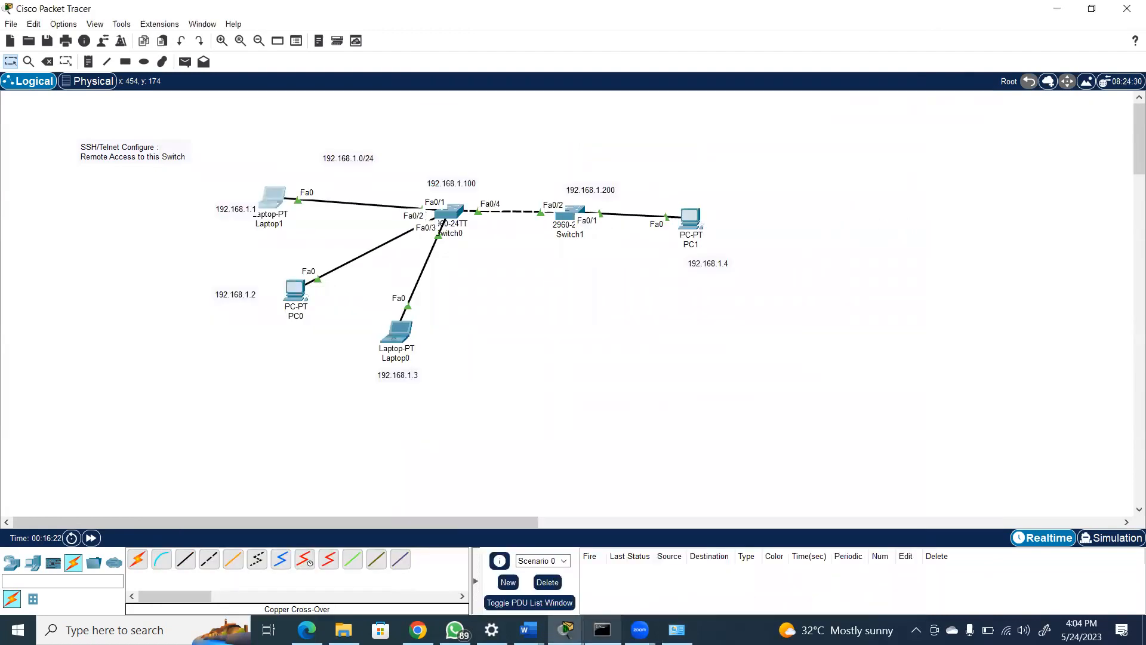
mouse_move(566, 630)
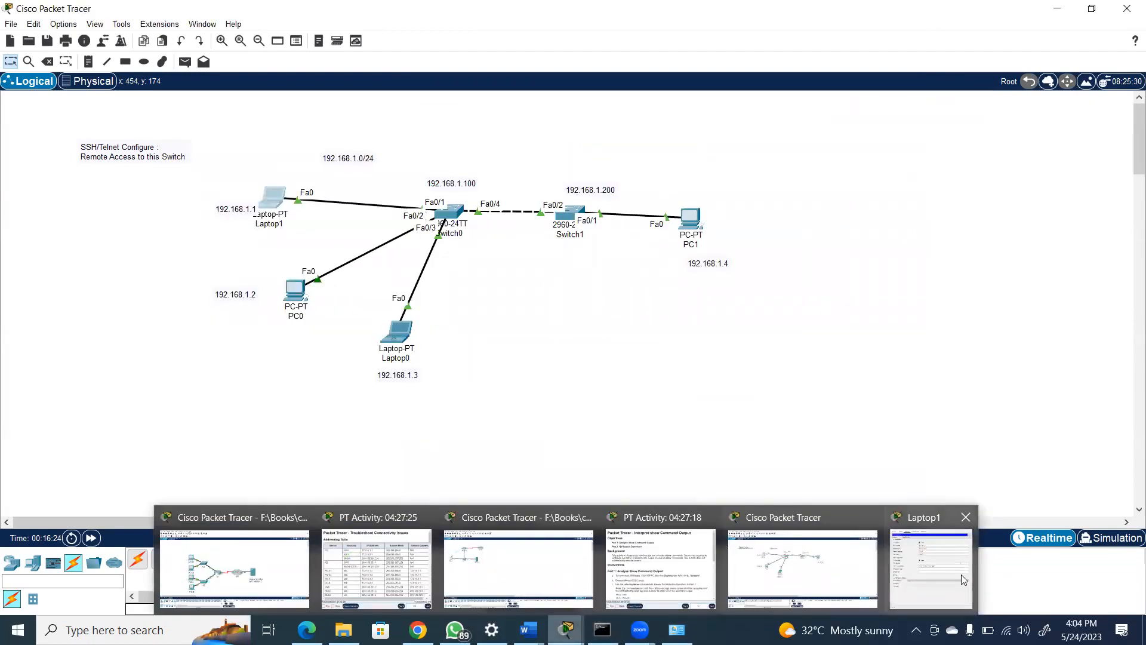
left_click(961, 574)
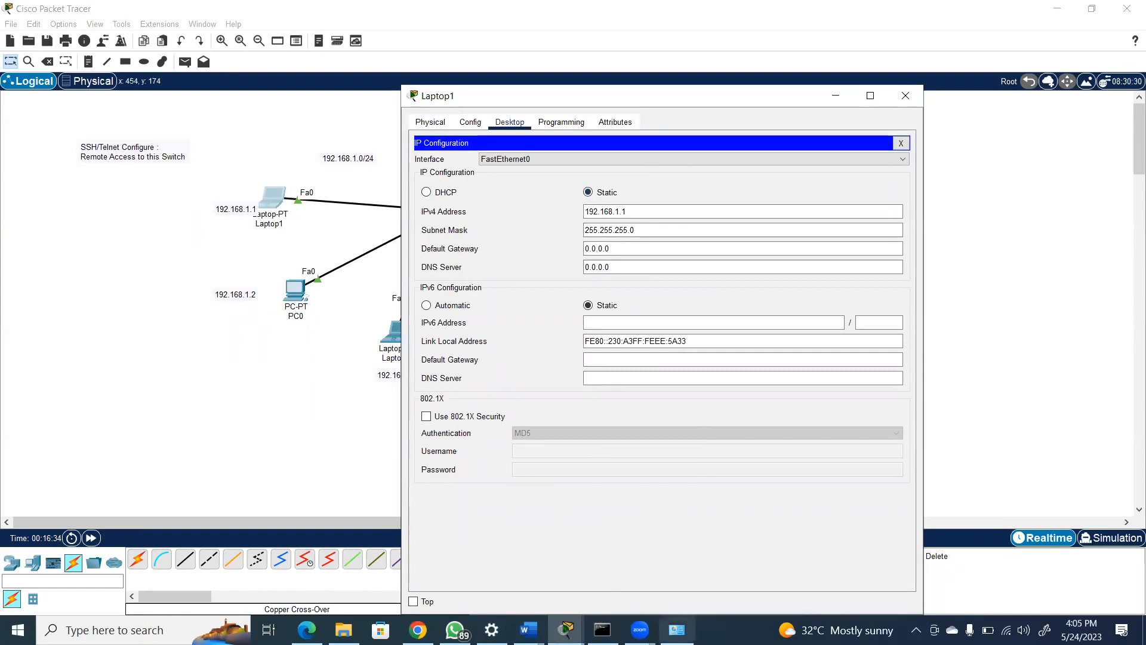
mouse_move(676, 629)
left_click(687, 577)
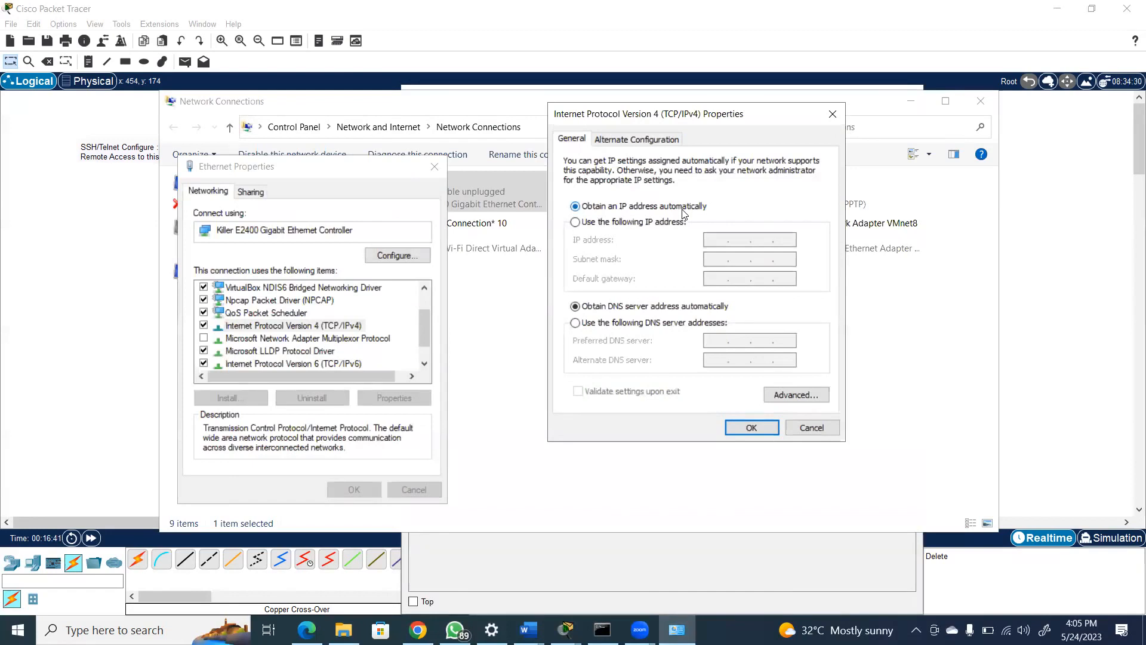
Enter static IP address 192.168.1.1 with subnet mask 255.255.255.0 in the Windows IPv4 properties, then discard it and close the Ethernet properties
left_click(623, 222)
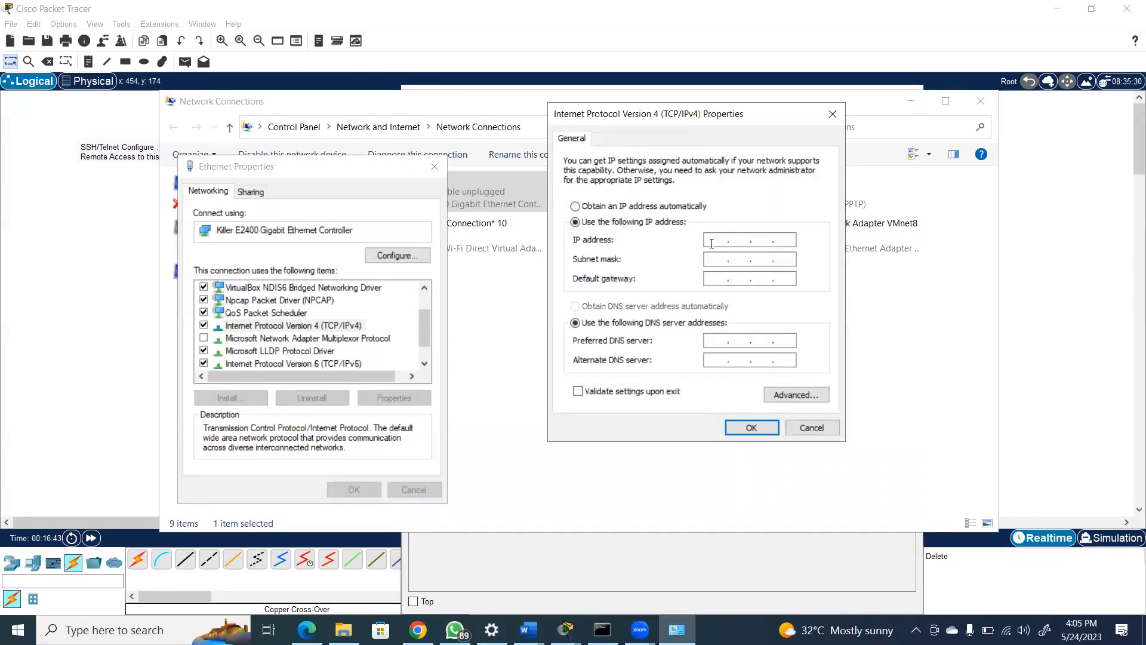
type("192 . 168 . 1 . 1")
left_click(705, 259)
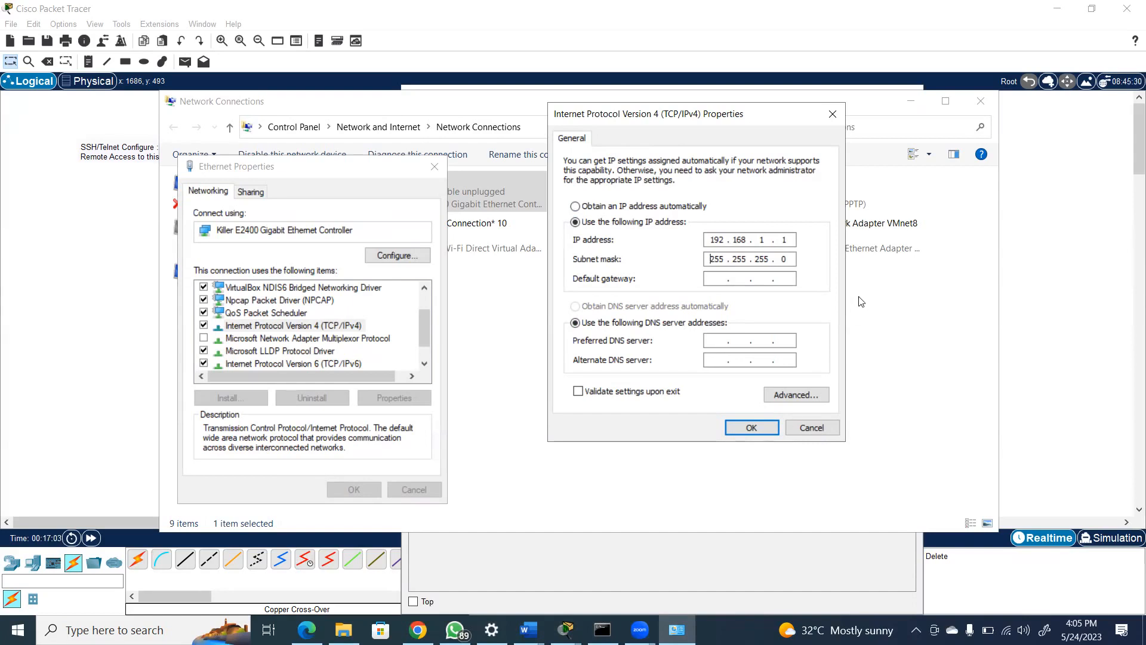
left_click(833, 113)
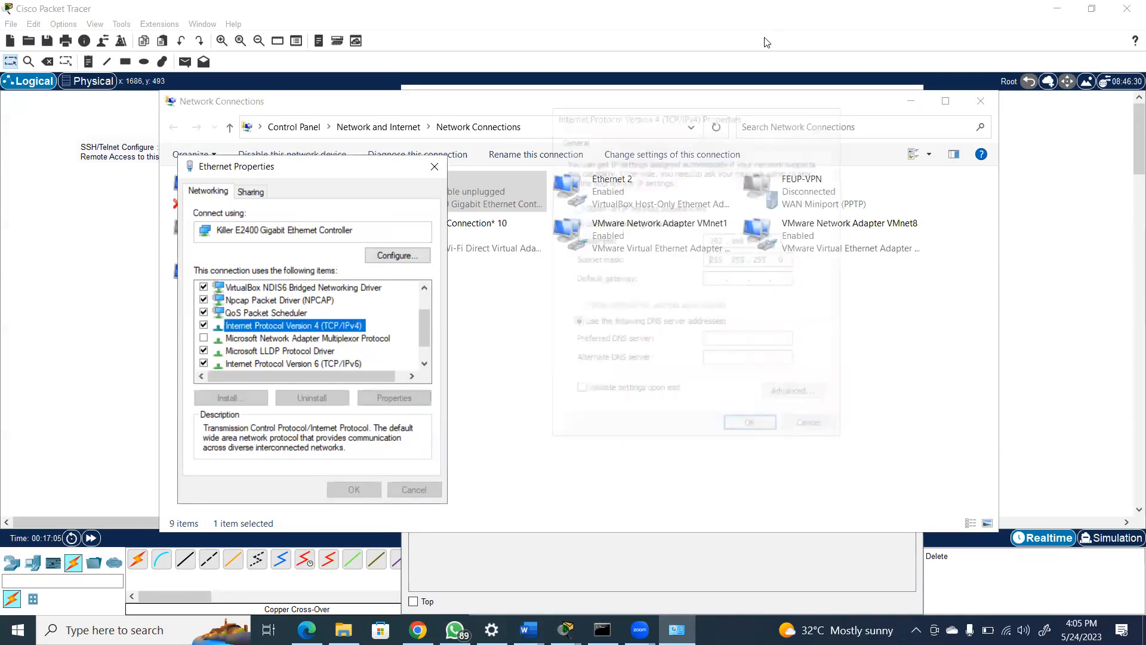
left_click(434, 167)
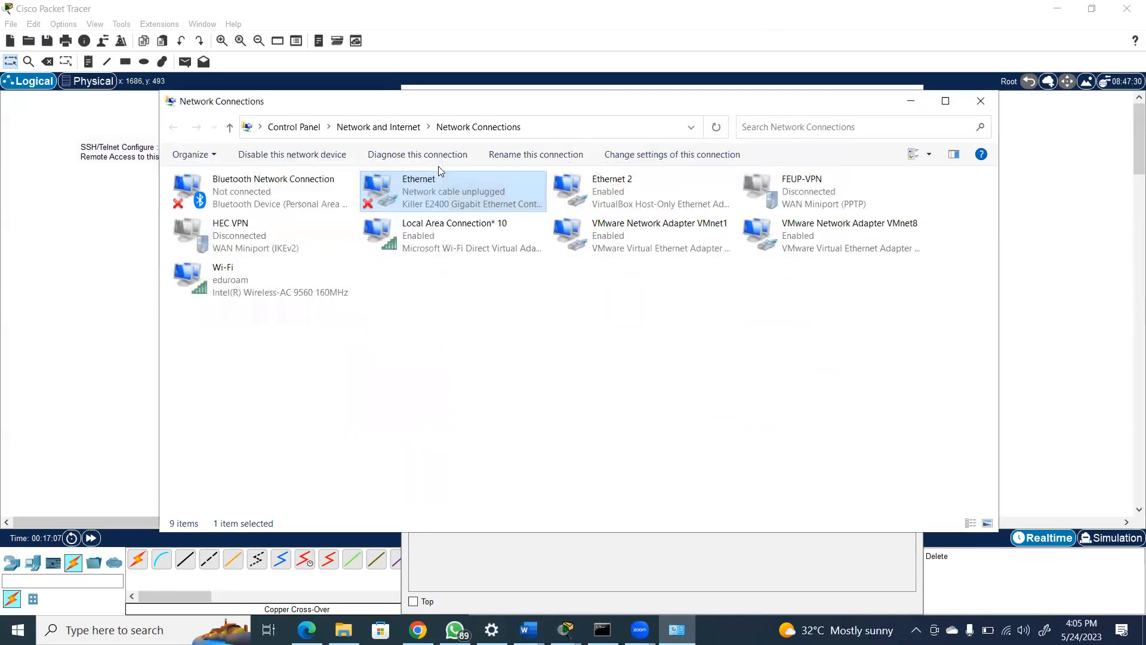
Inspect the manual address option in the Ethernet adapter's Internet Protocol Version 6 properties, then close all network windows without saving
right_click(440, 185)
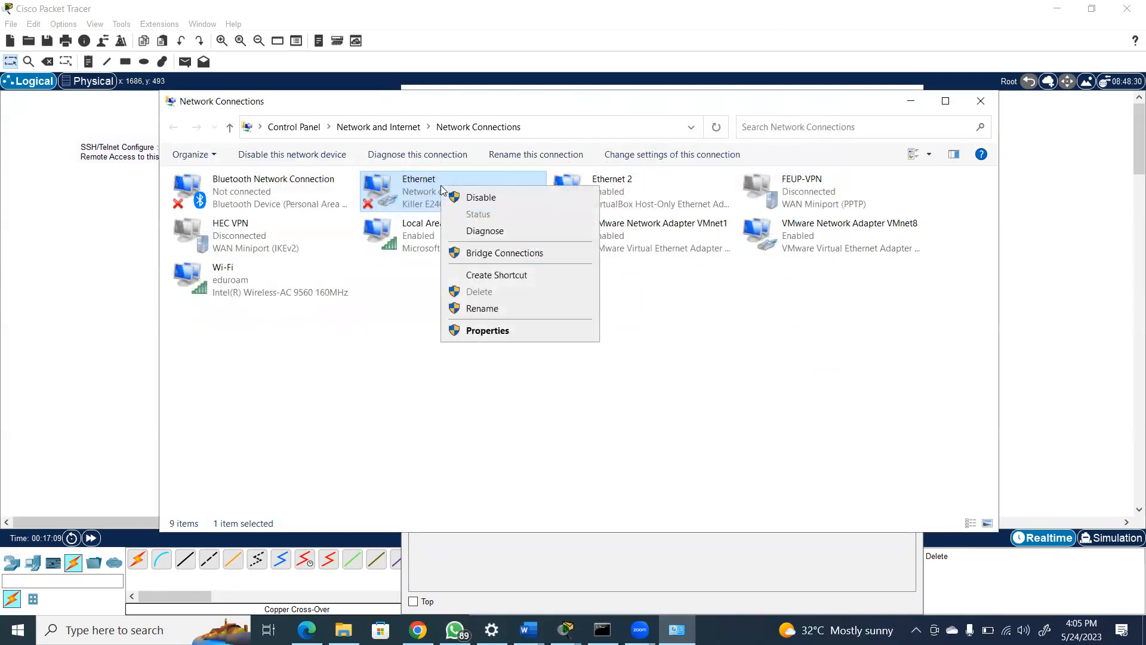
left_click(485, 332)
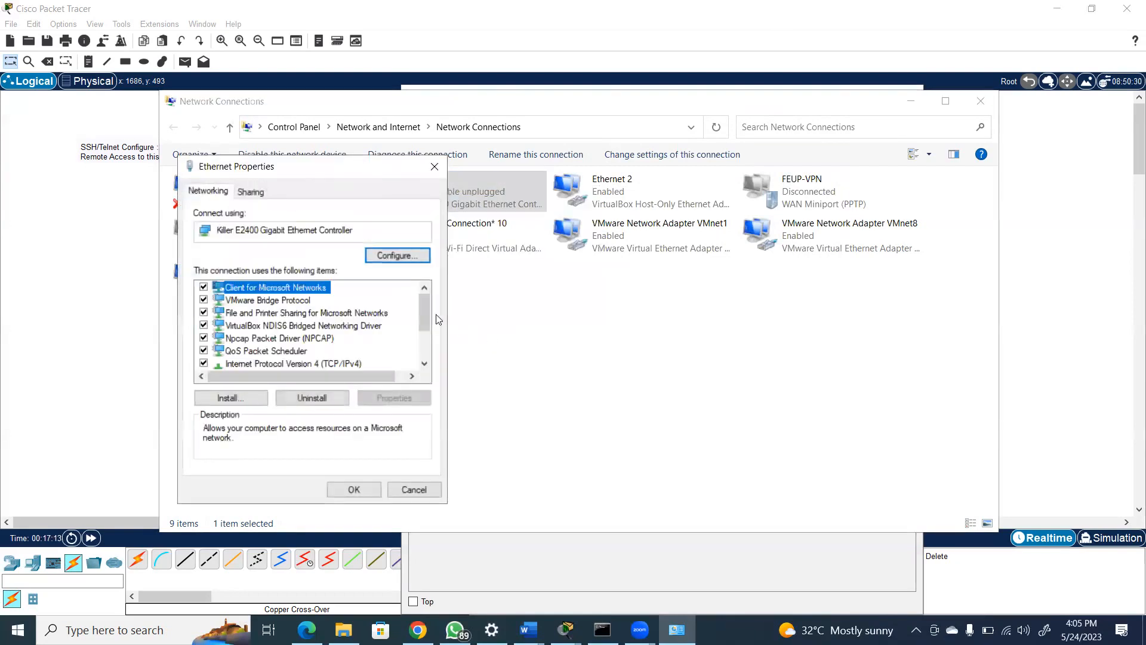
left_click_drag(420, 314, 352, 367)
left_click(352, 364)
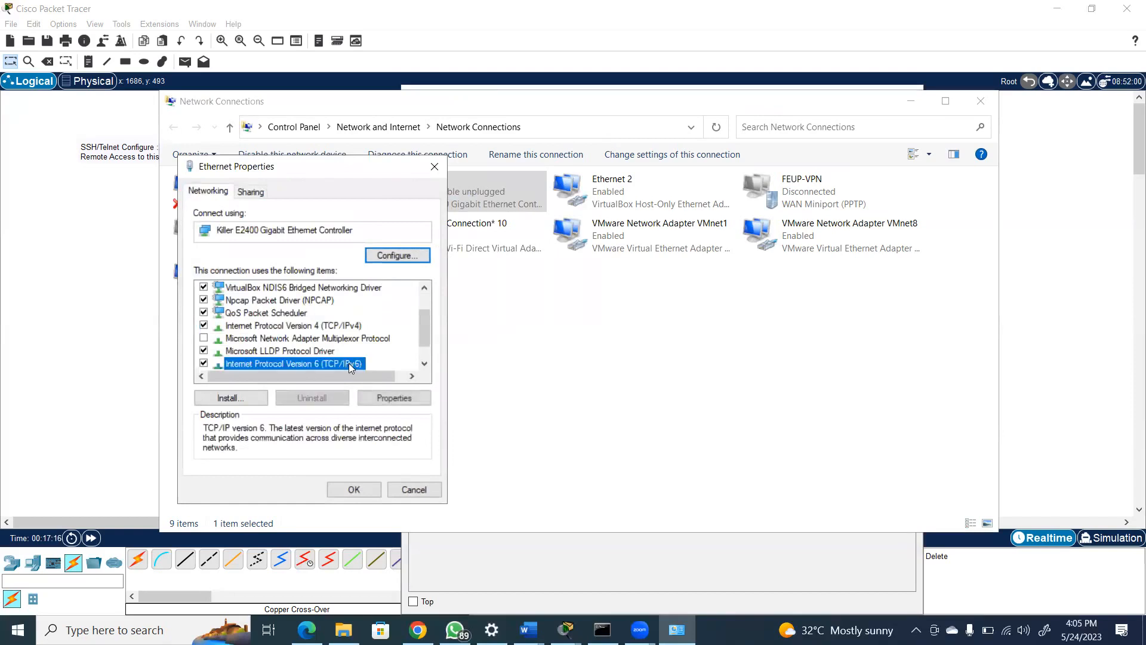
left_click(389, 398)
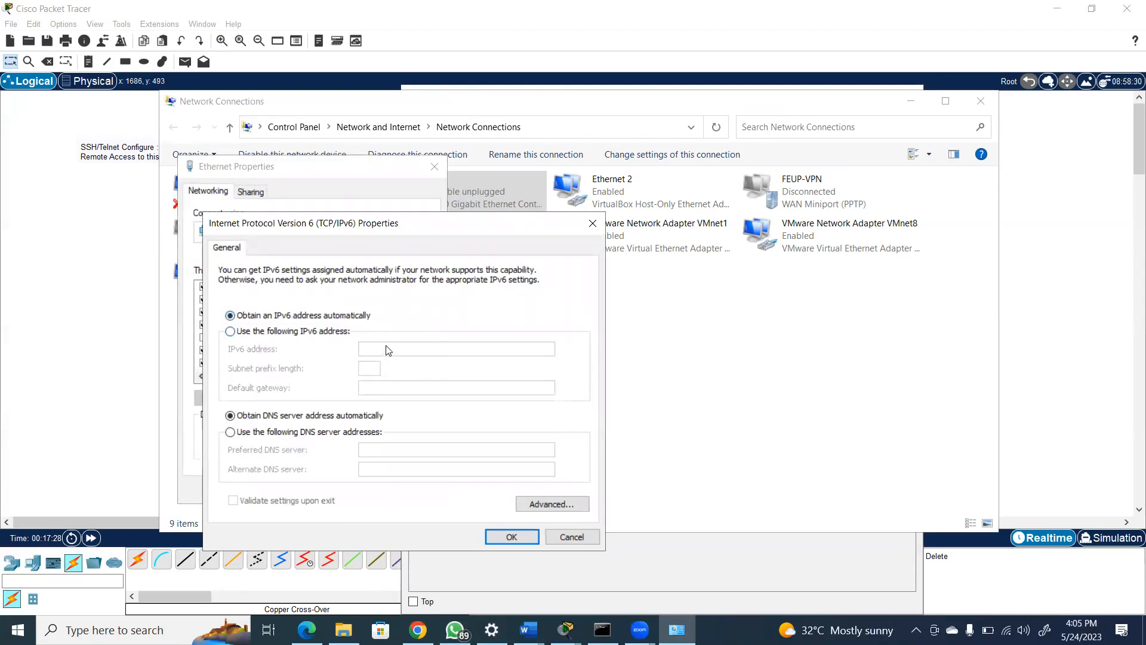
left_click(246, 332)
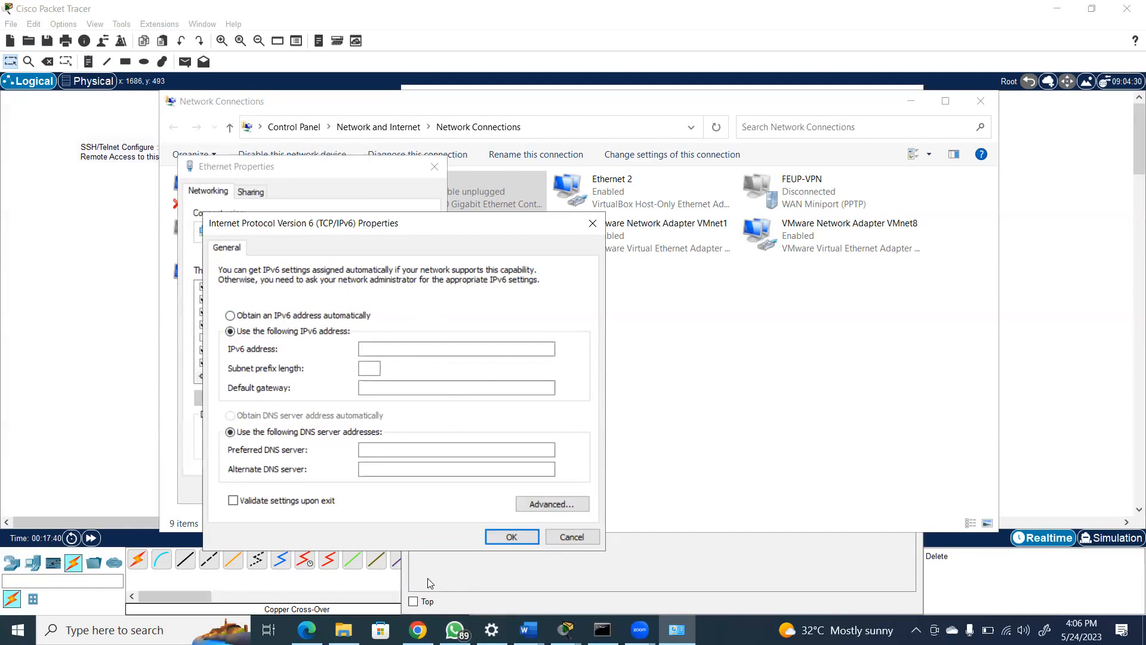
left_click(591, 225)
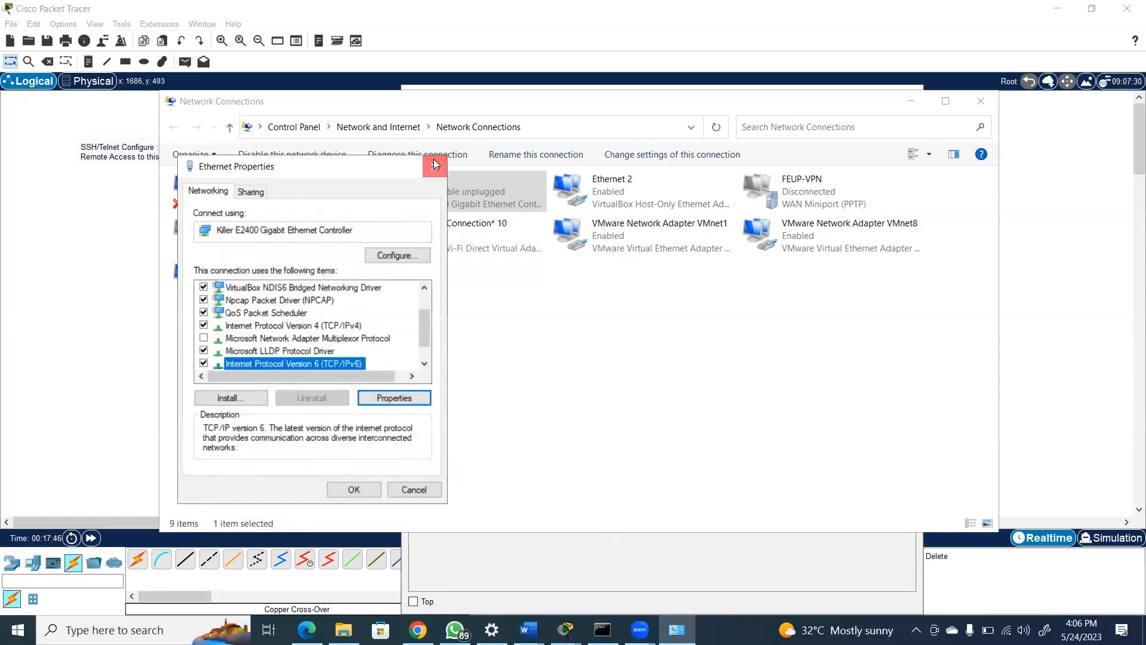
left_click(435, 164)
left_click(984, 105)
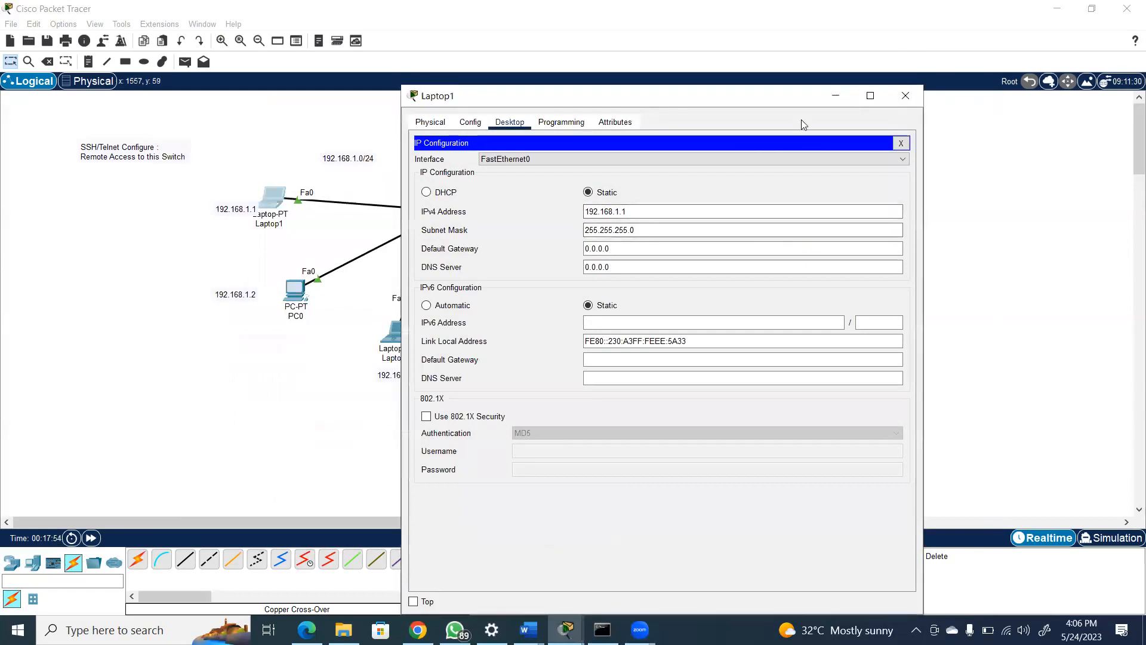
Leave Laptop1's IP configuration, open its Command Prompt and run ipconfig /all
left_click_drag(802, 97, 793, 151)
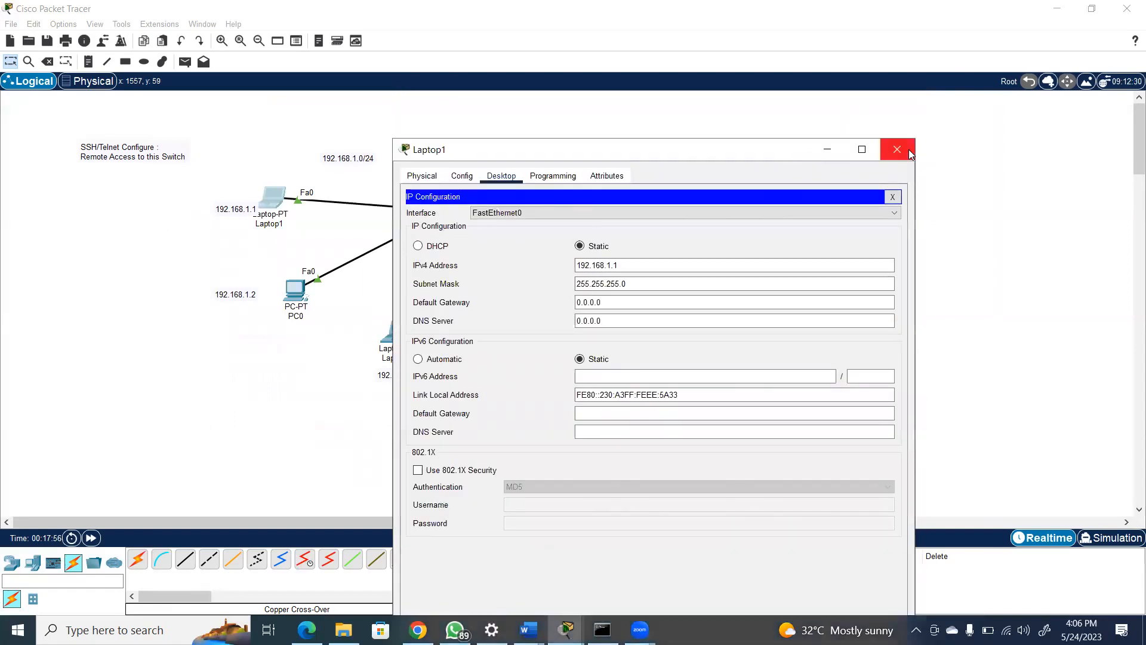
left_click(892, 198)
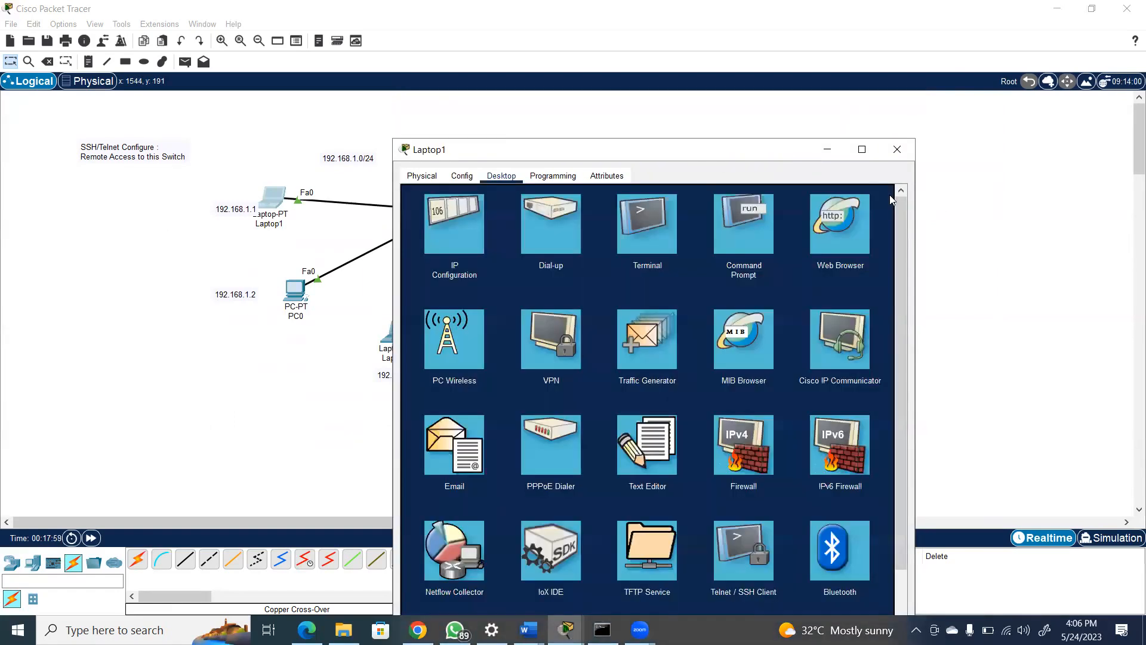
left_click(739, 235)
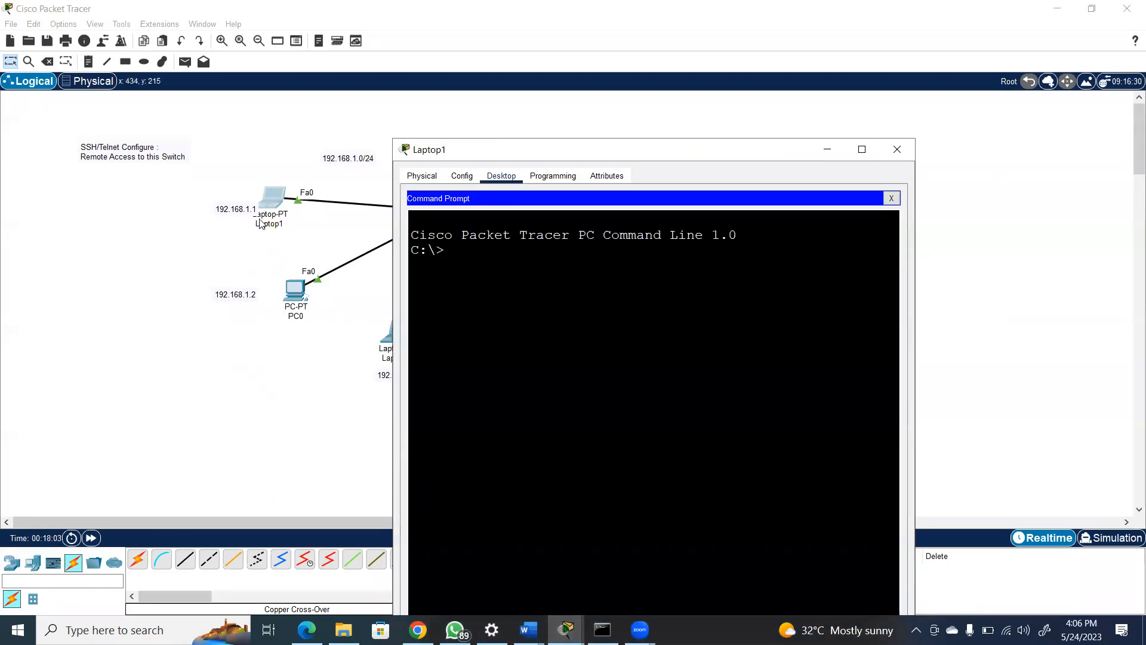
type("ipconfig /all")
key("Return")
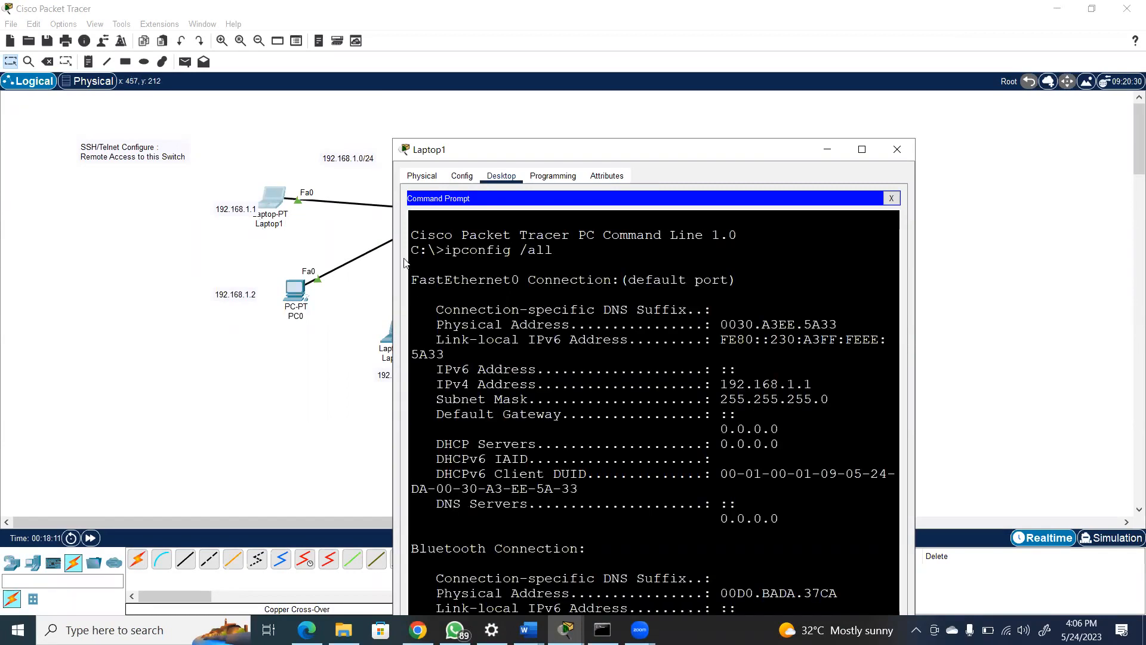
Highlight the IPv4 address and subnet mask in the ipconfig output, and page through to its end
left_click_drag(814, 382, 722, 383)
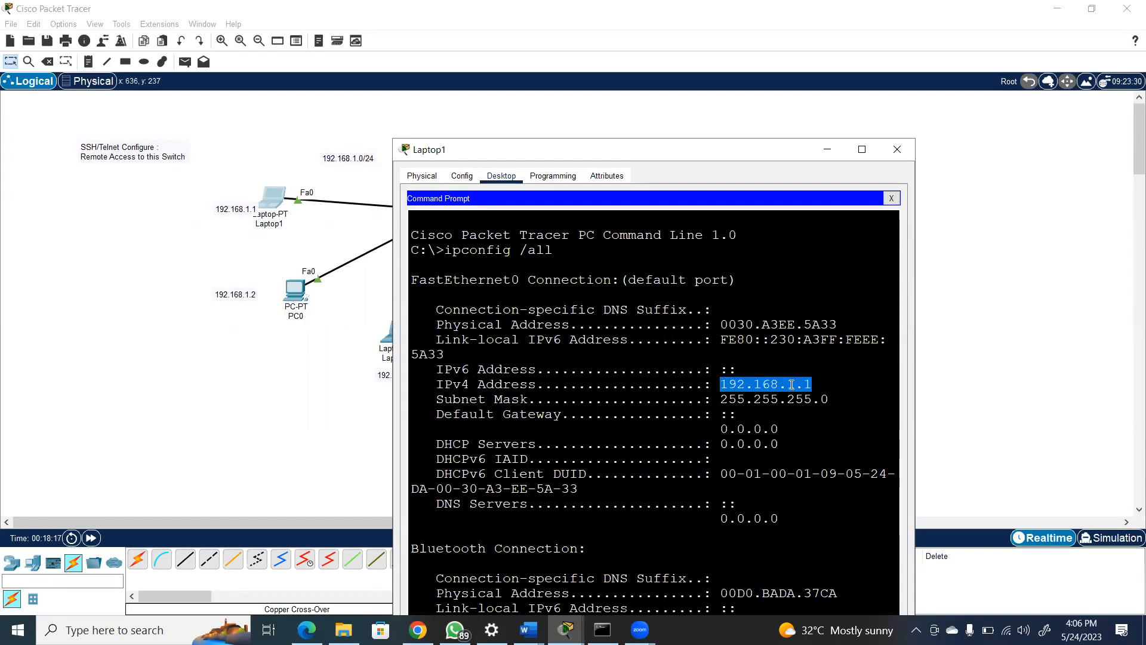
left_click_drag(831, 398, 723, 399)
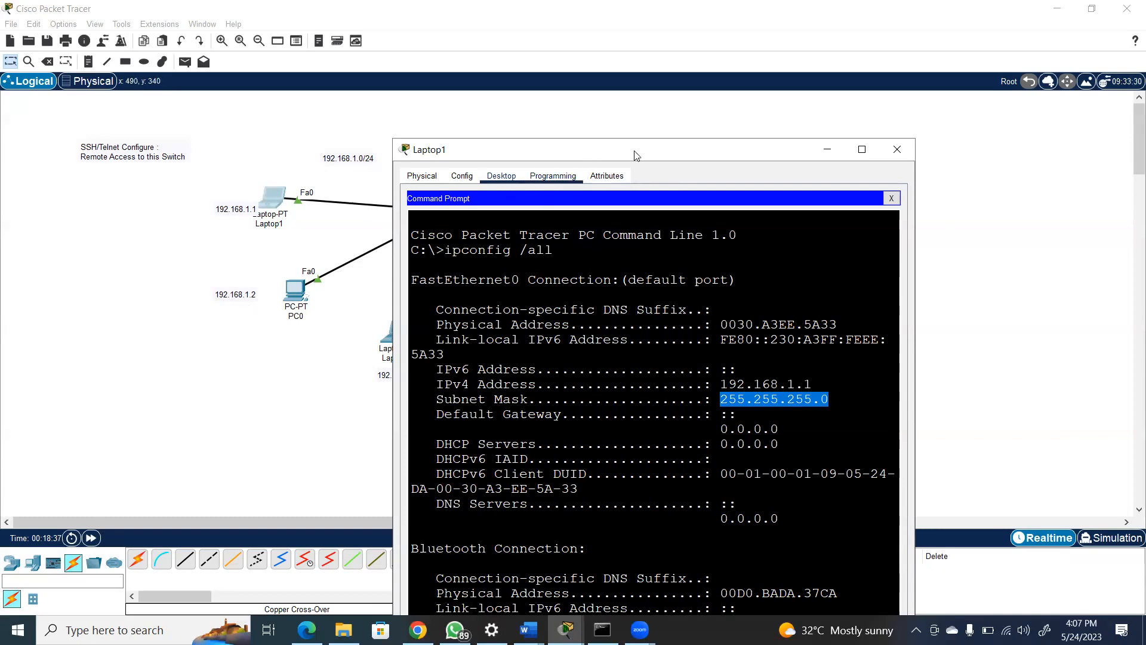
left_click_drag(657, 147, 708, 58)
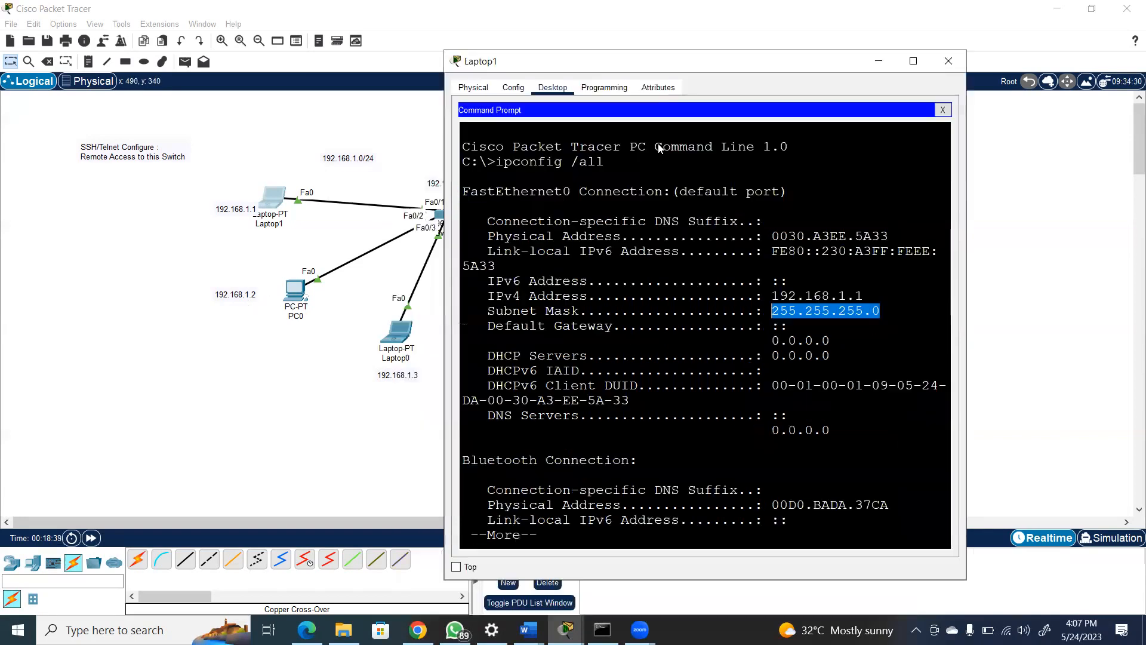
key("space")
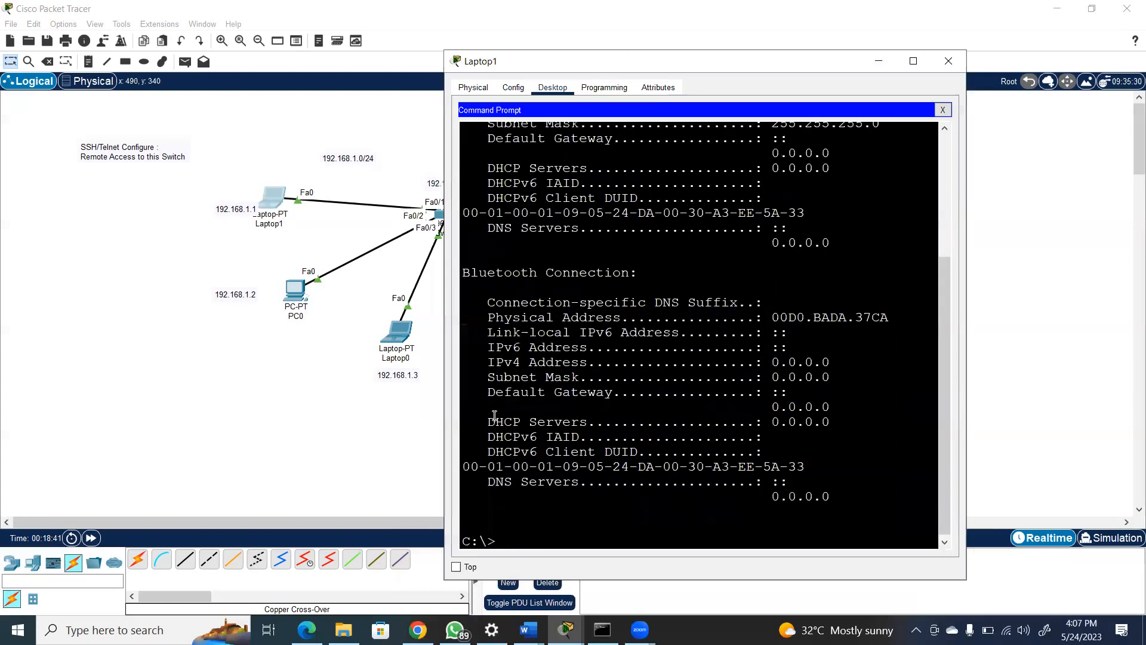
Ping Laptop1's own address, 192.168.1.1, from its Command Prompt
type("ping 192.168.1.1")
key("Return")
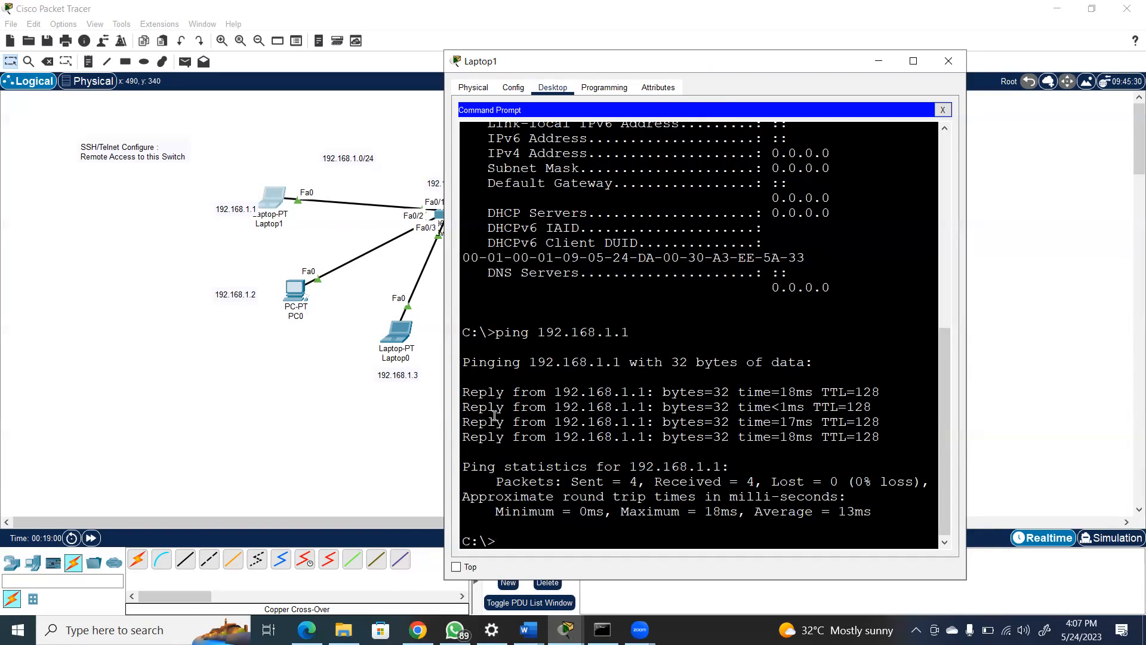
Ping PC0 at 192.168.1.2 from Laptop1's Command Prompt
key("Up")
key("BackSpace")
type("2.168.1.2")
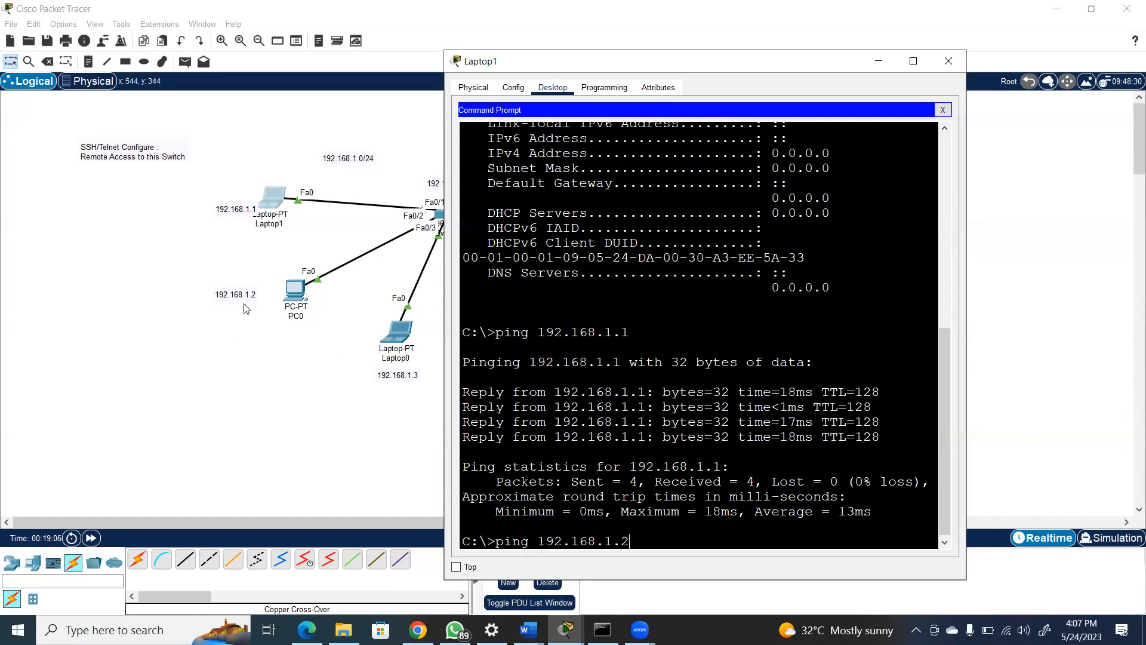
left_click(694, 614)
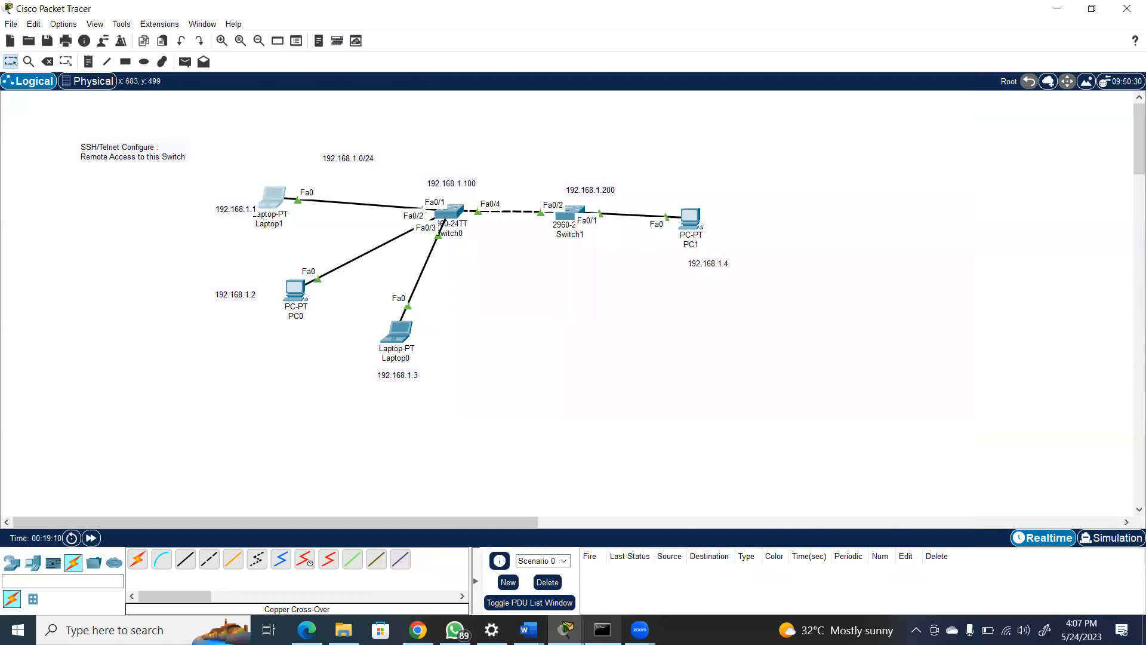
mouse_move(565, 629)
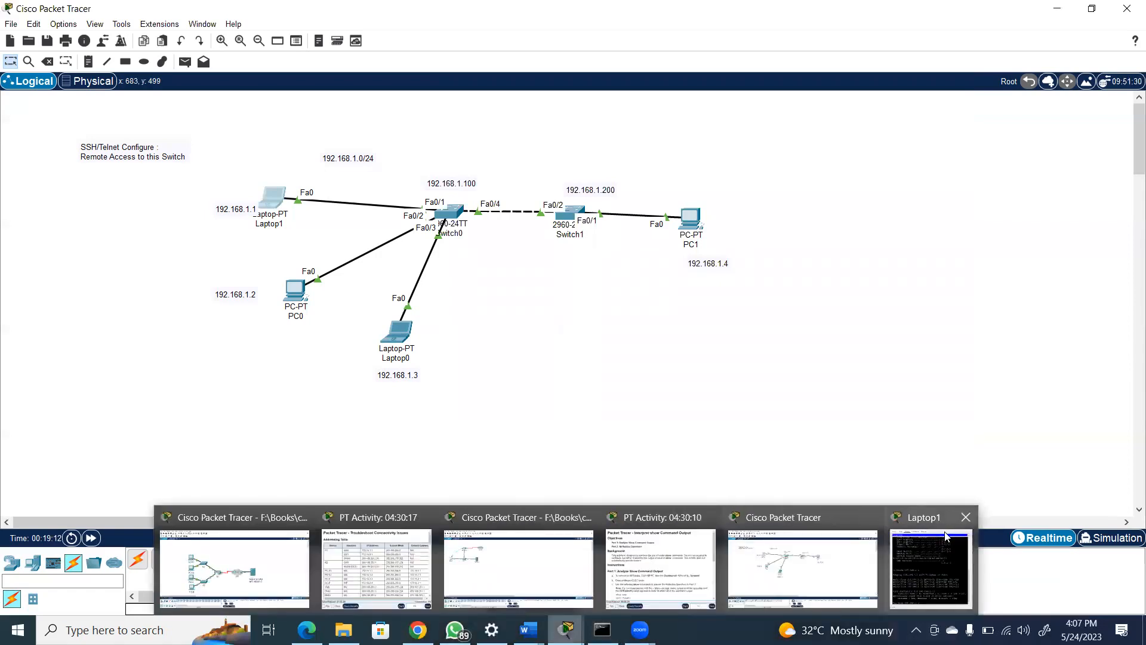
left_click(942, 547)
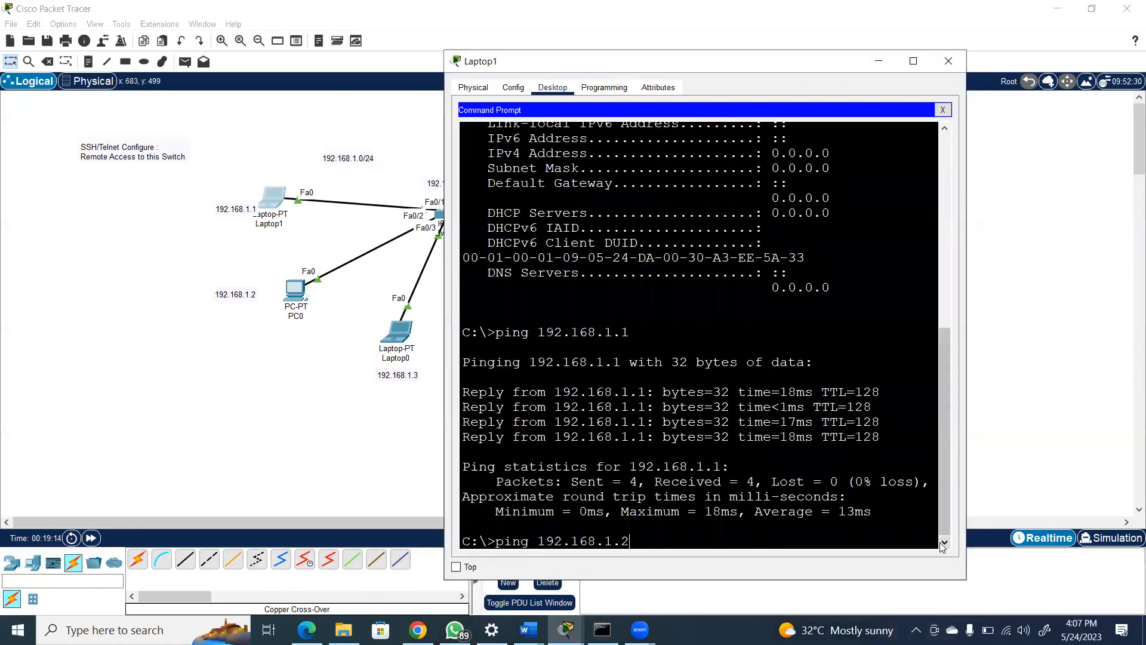
key("Return")
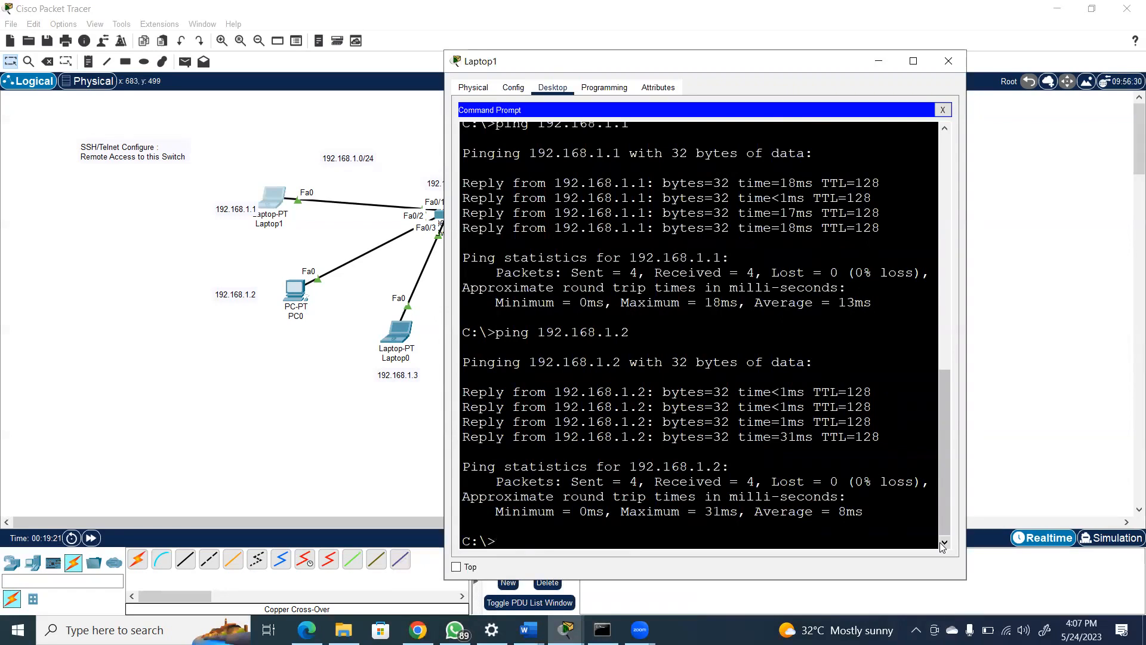
Ping Laptop0 at 192.168.1.3 and PC1 at 192.168.1.4 from Laptop1's Command Prompt
key("Up")
key("BackSpace")
type("3")
key("Return")
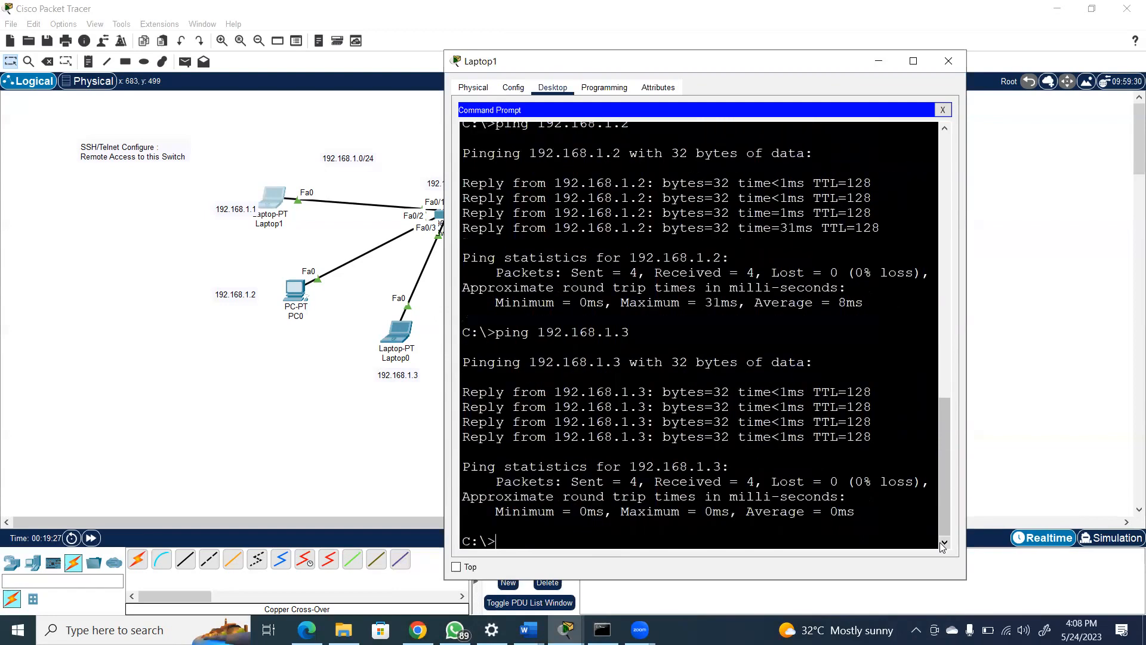
key("Up")
key("BackSpace")
type("4")
key("Return")
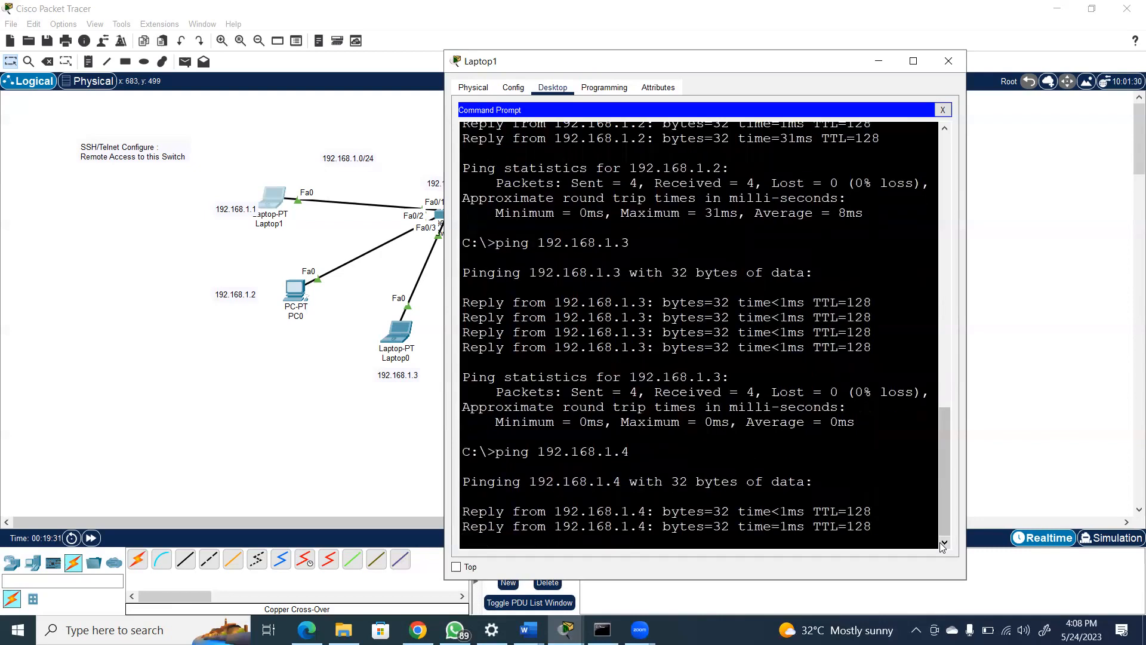
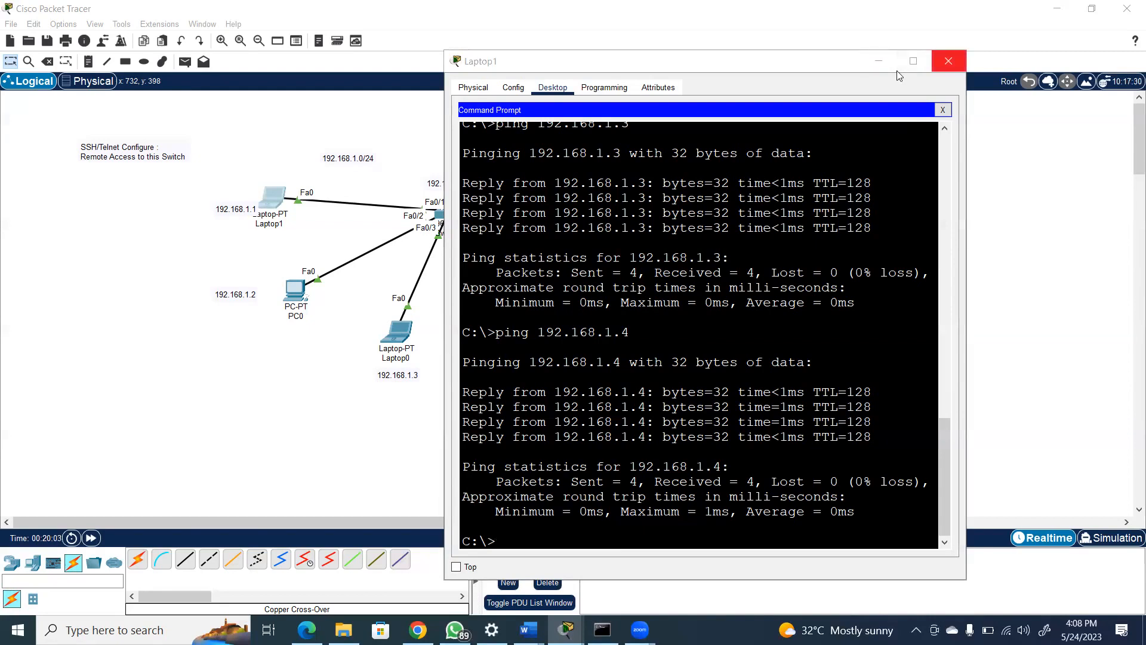
Close Laptop1's window and add another laptop to the workspace below the link between the two switches
left_click(949, 61)
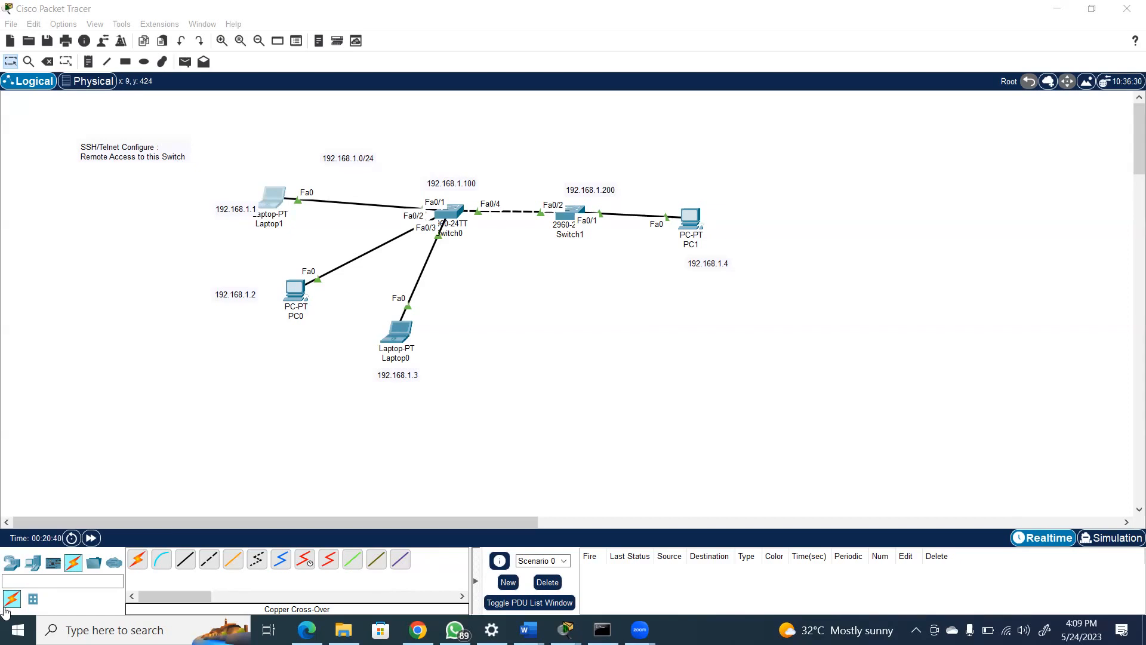
left_click(34, 564)
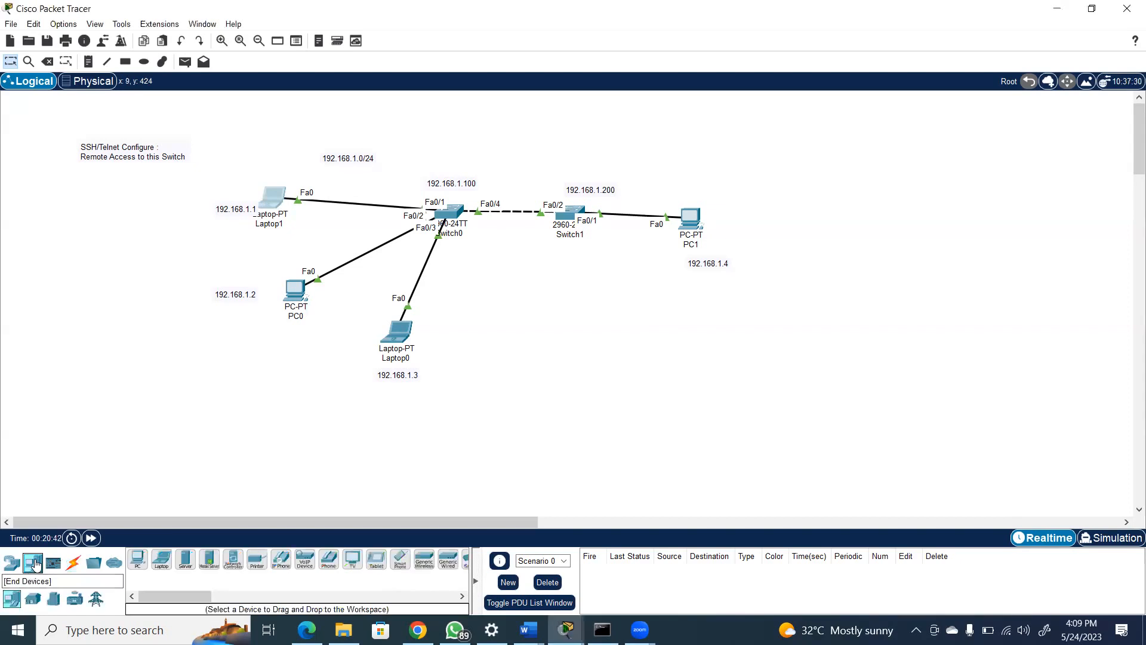
left_click(161, 560)
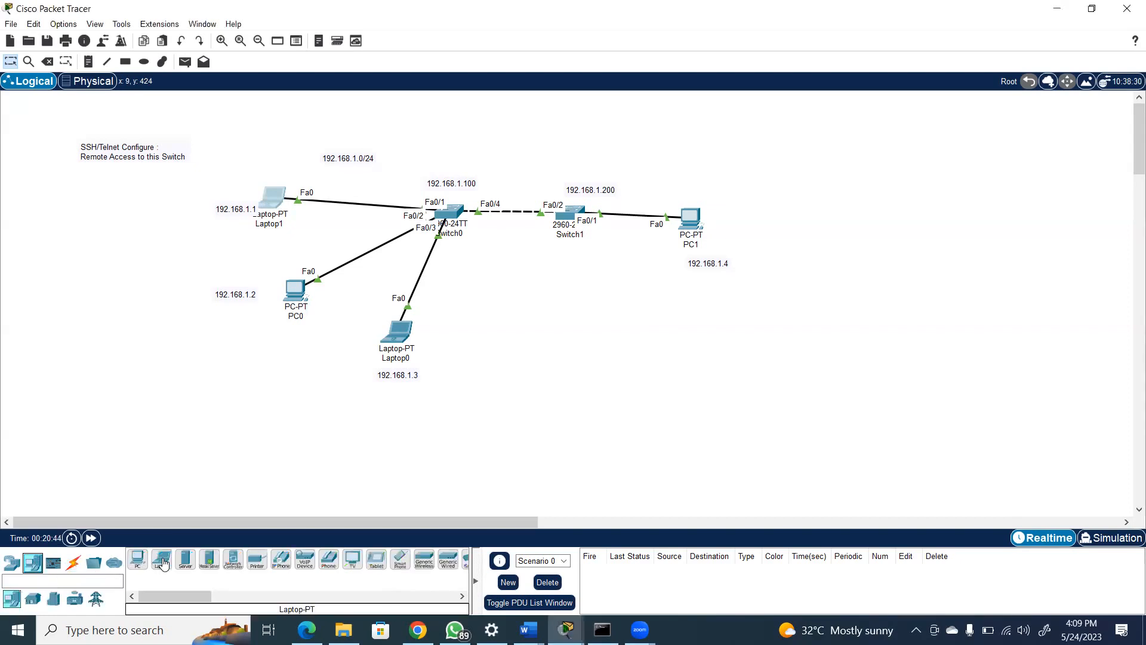
left_click(504, 290)
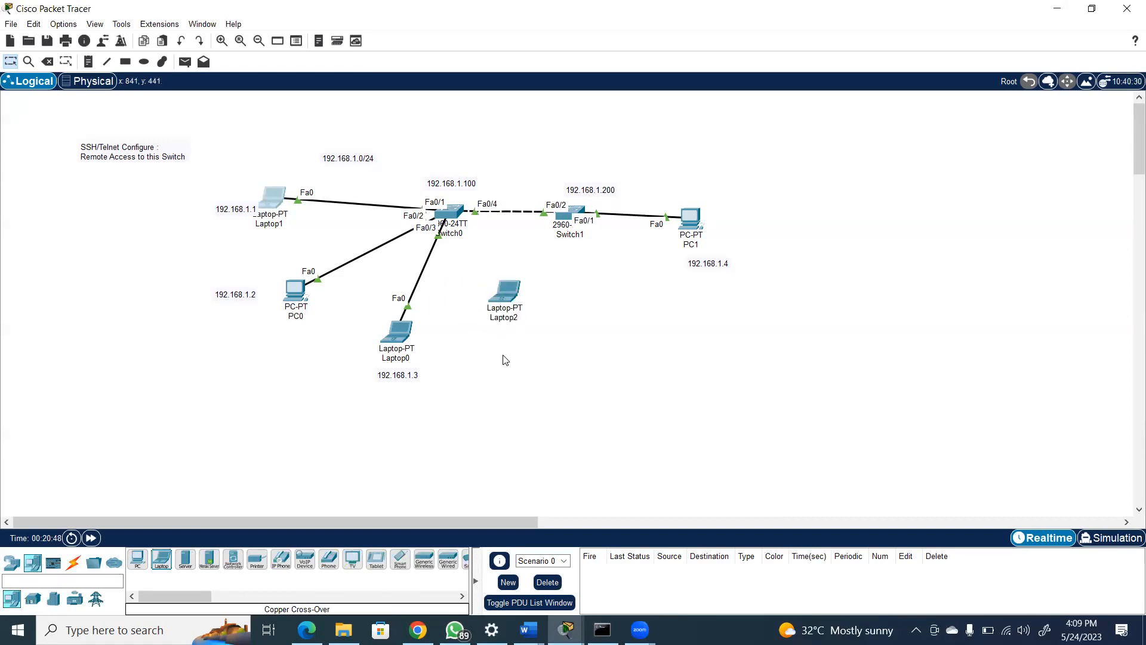
left_click(506, 294)
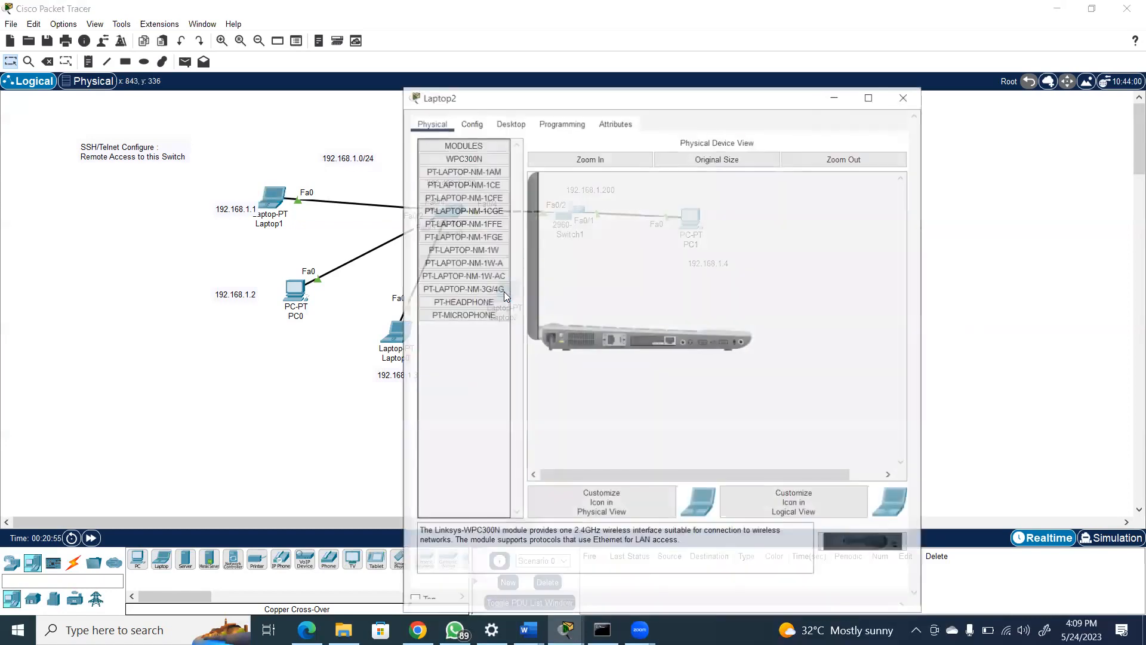
left_click(905, 96)
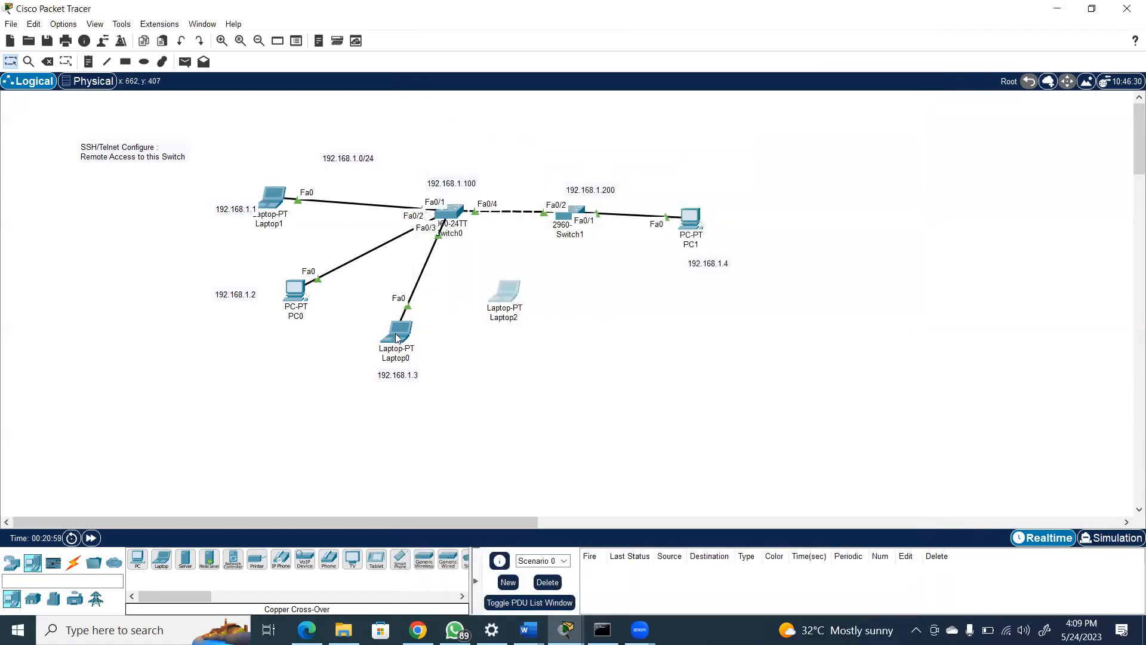
Give Laptop2 the static IPv4 address 192.168.1.5 with subnet mask 255.255.255.0
left_click(505, 294)
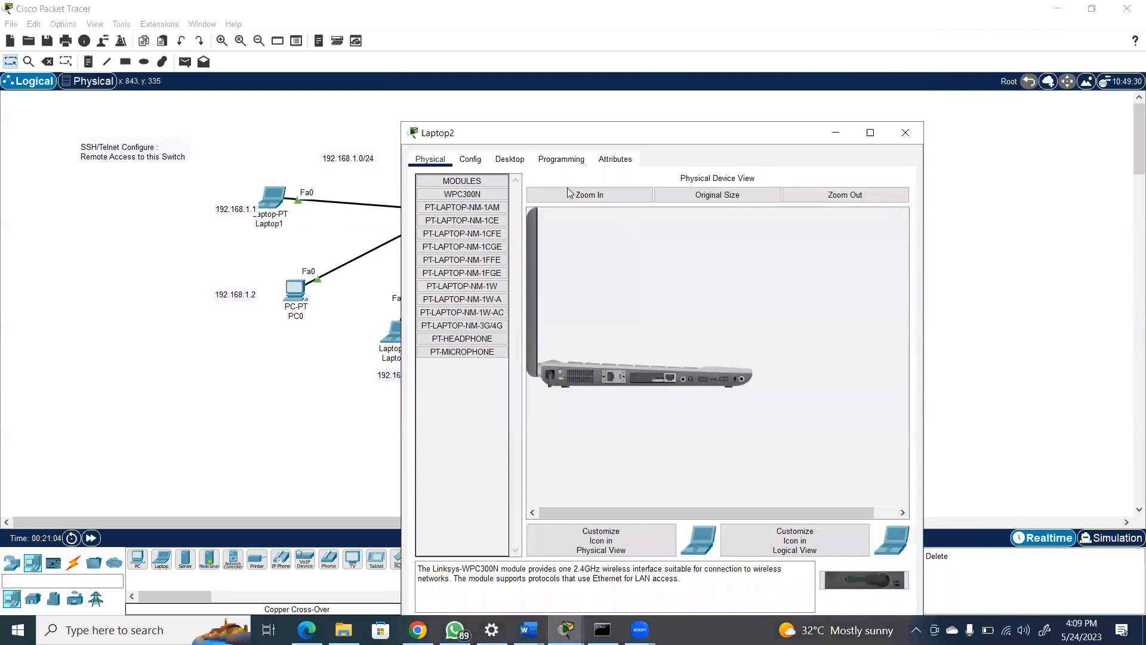
left_click(515, 159)
left_click(472, 206)
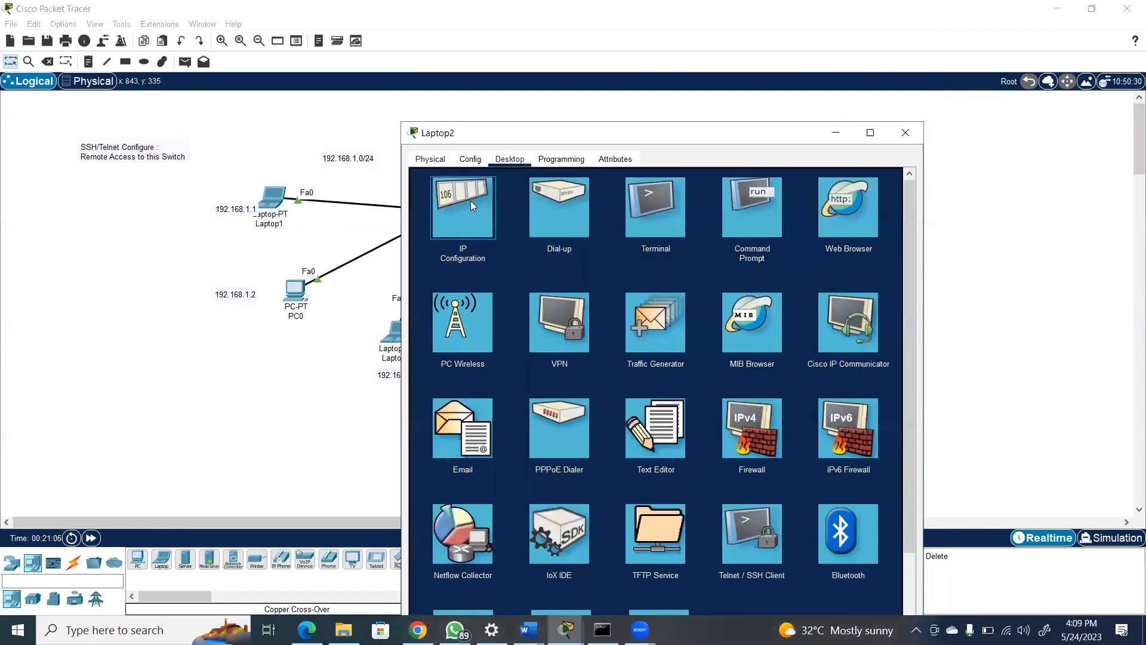
left_click(606, 251)
type("192.168.1.5")
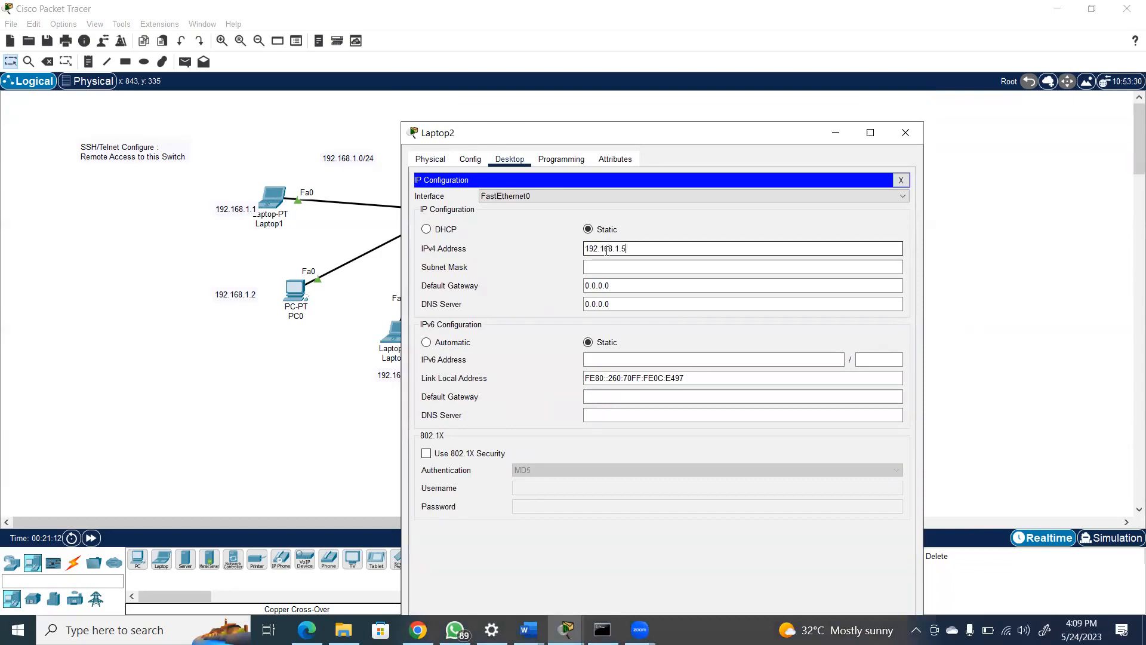
key("Tab")
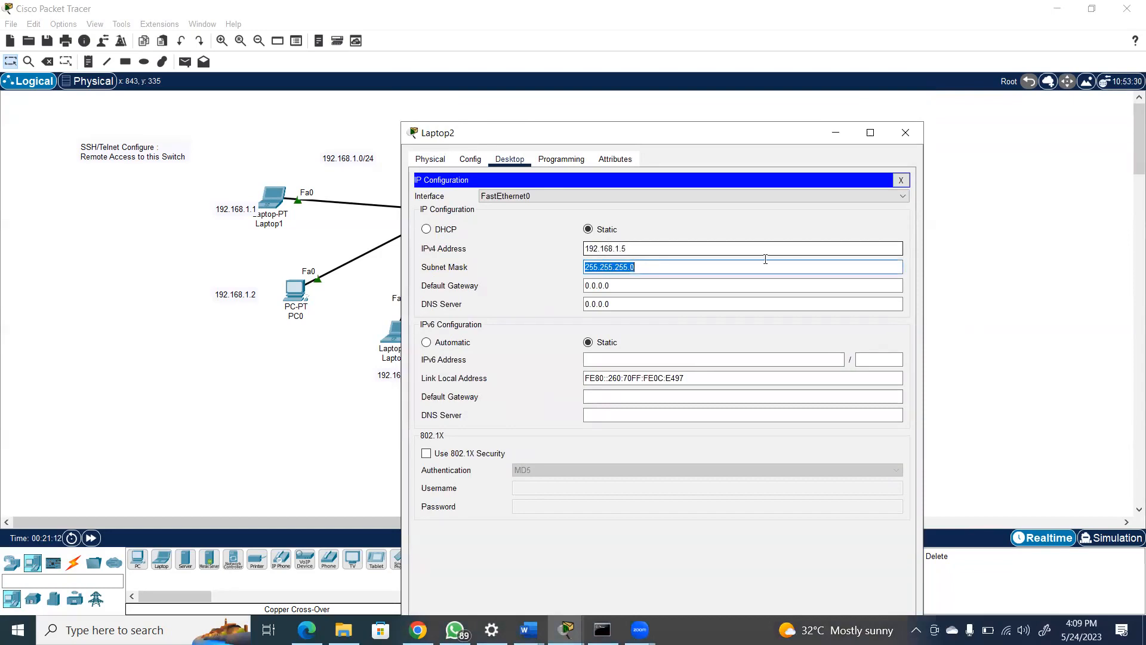
left_click(912, 132)
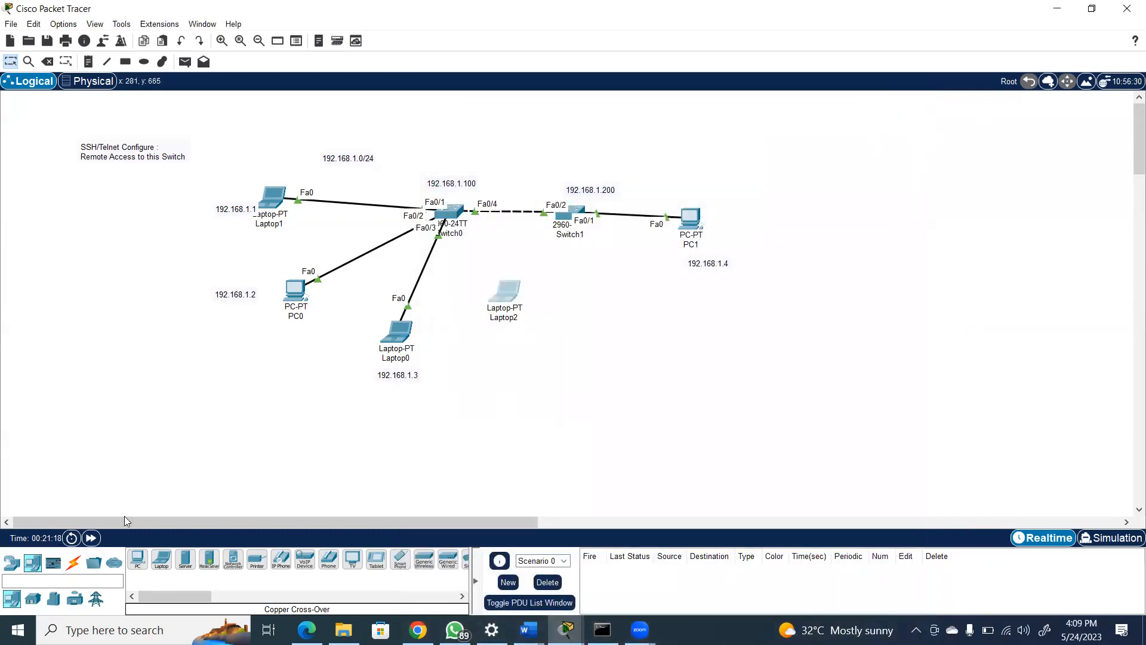
Connect Laptop2's RS 232 port to Switch0's Console port with a console cable, and move the laptop slightly farther from the switch
left_click(73, 561)
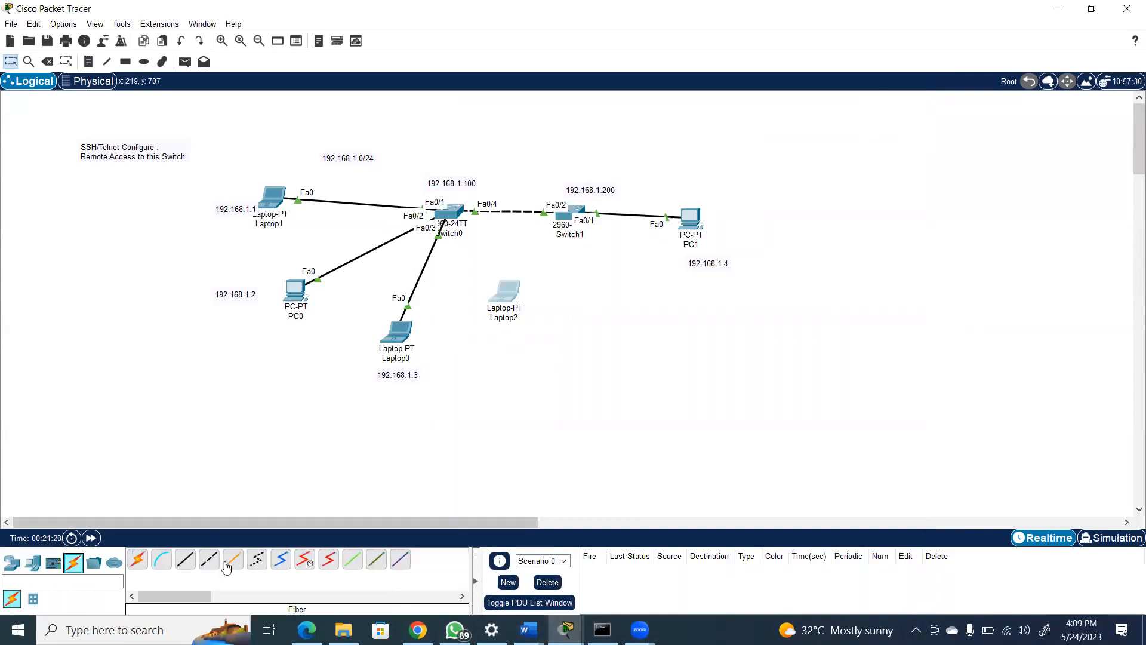
left_click(164, 561)
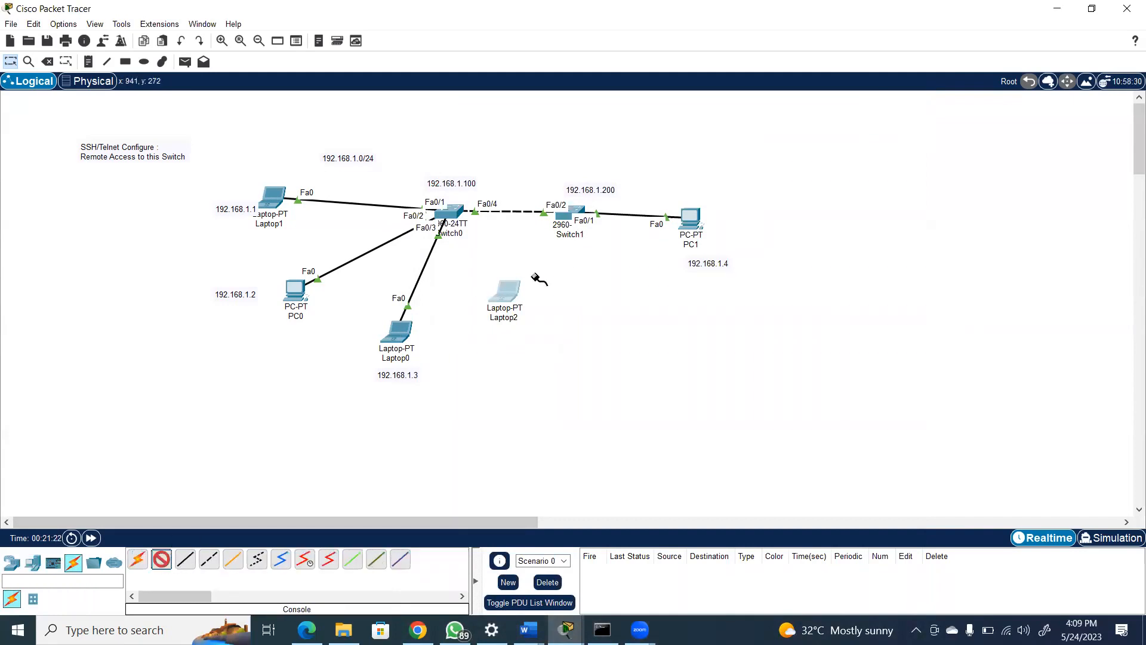
left_click(512, 288)
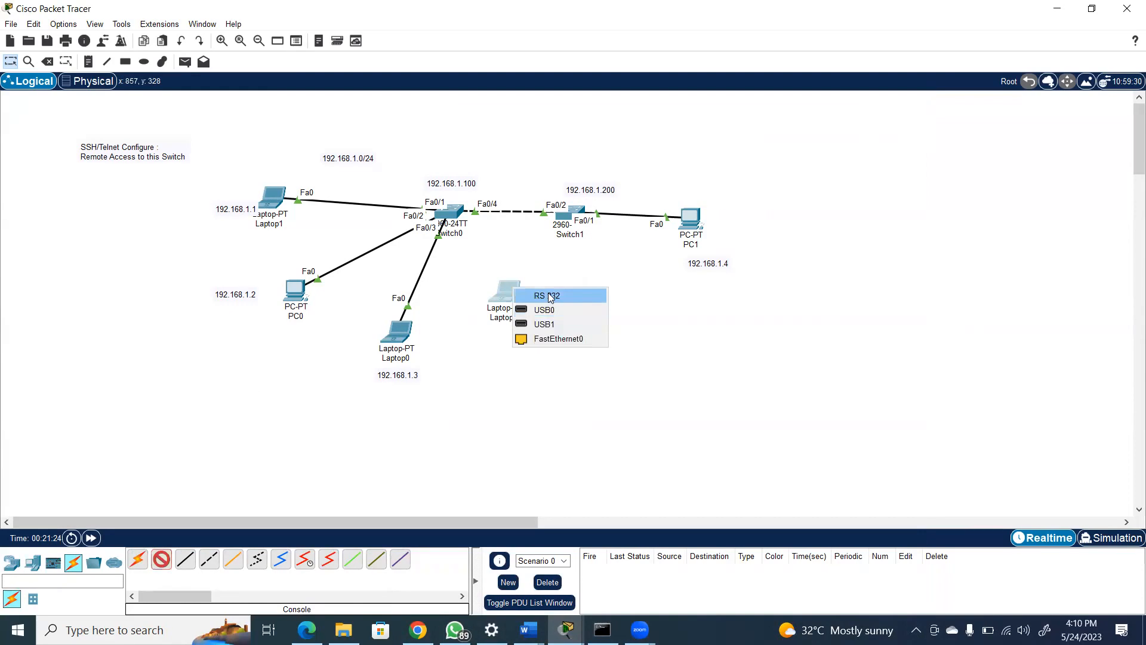
left_click(549, 297)
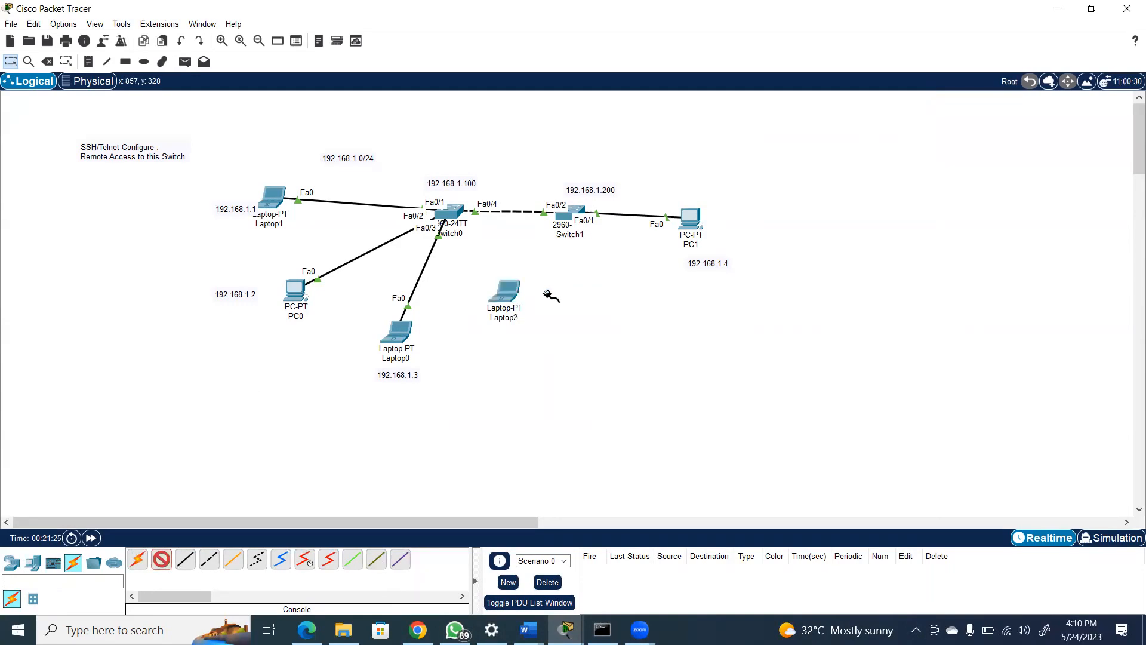
left_click(457, 209)
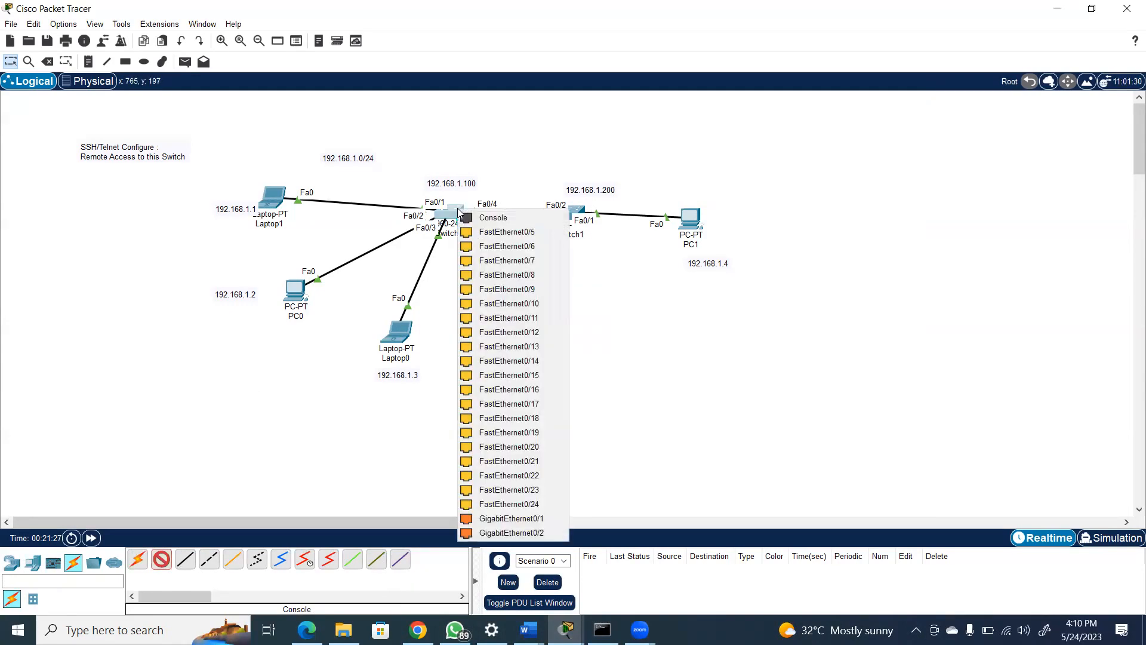
left_click(489, 218)
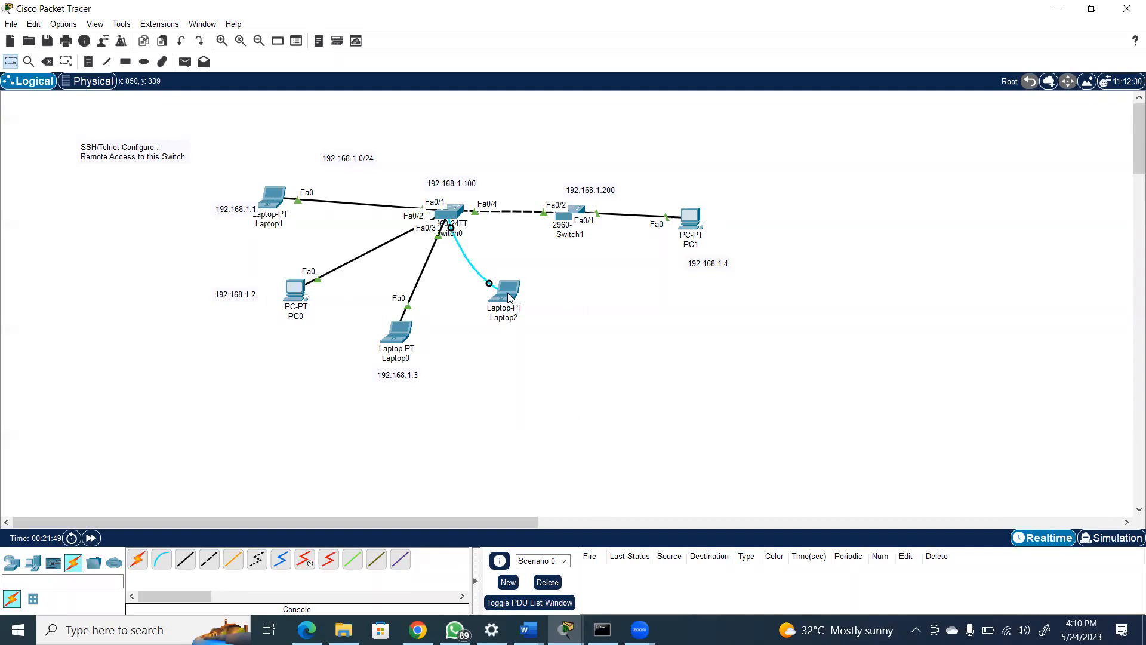
left_click_drag(521, 301, 558, 322)
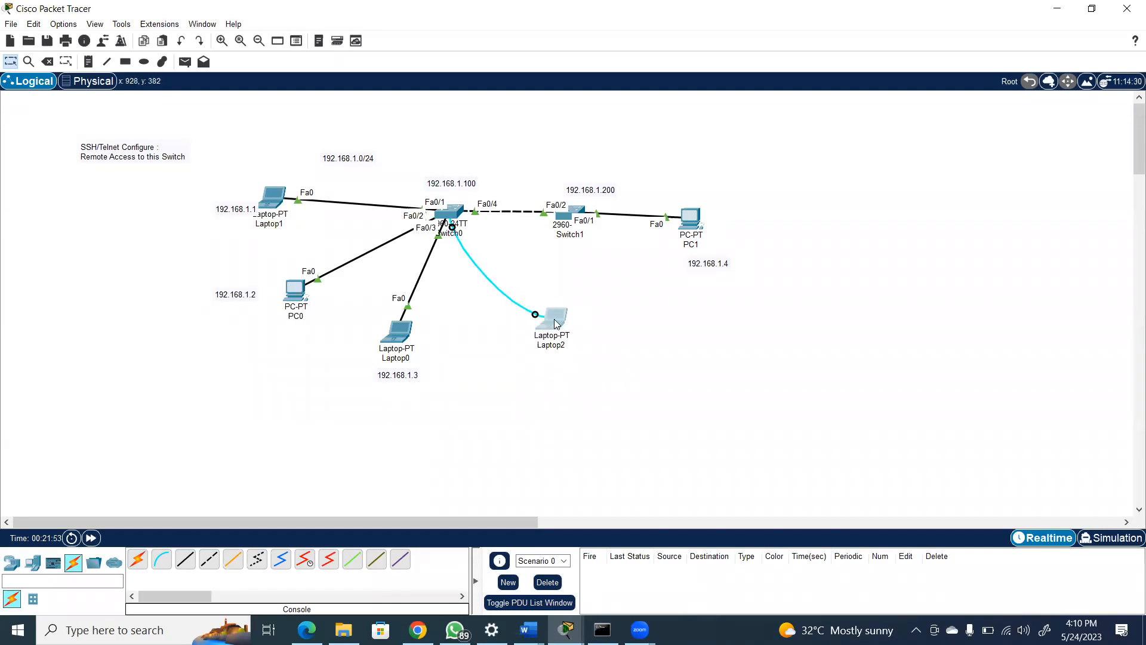
Start a terminal session from Laptop2 to Switch0 with the default port settings and bring up the switch prompt
left_click(555, 324)
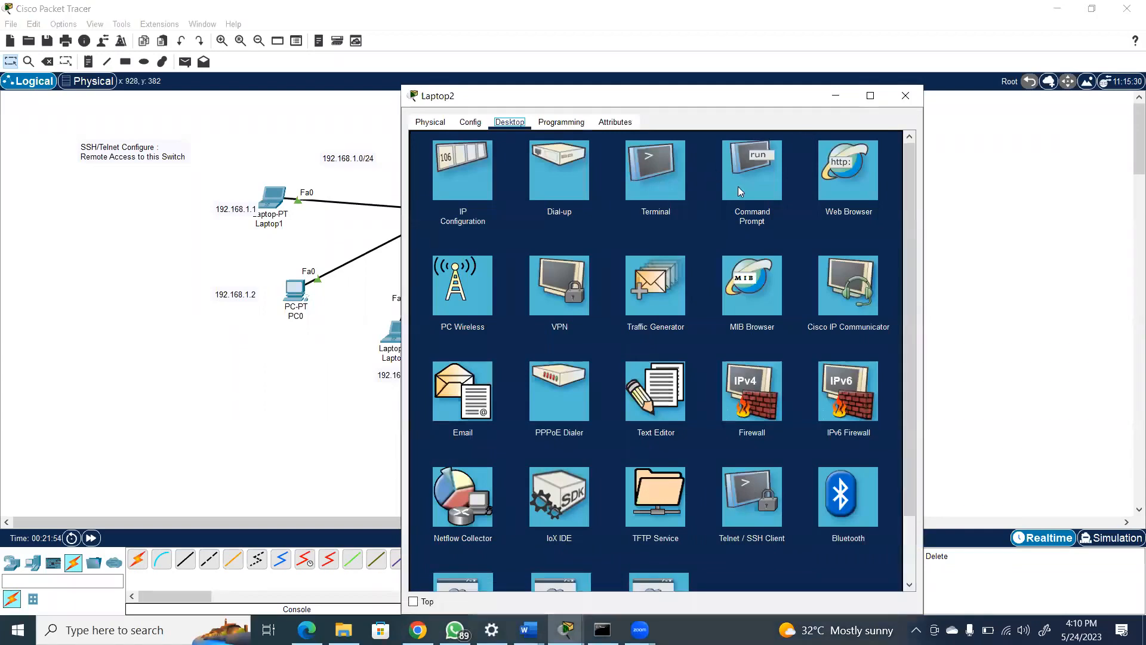
left_click(664, 173)
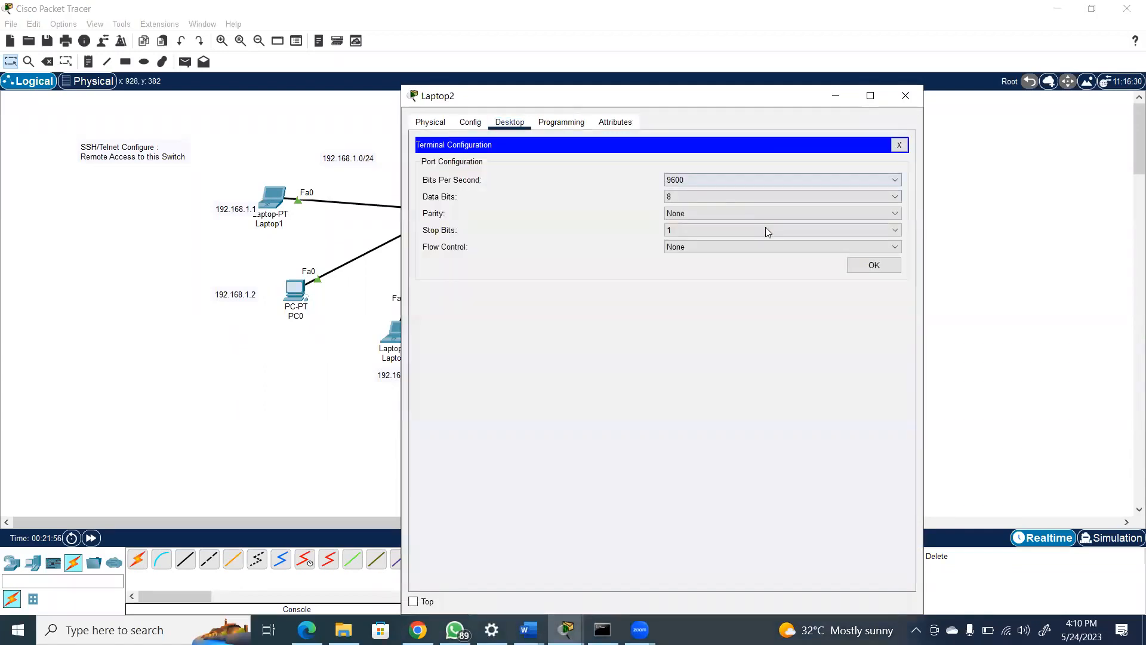
left_click(871, 265)
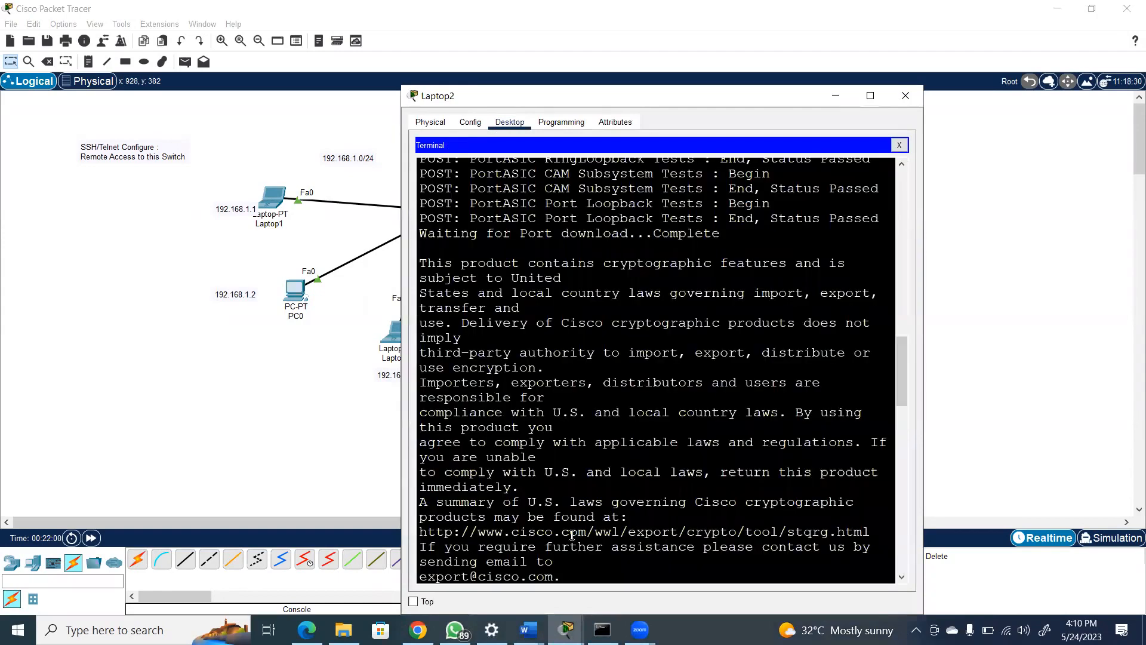
key("Return")
key("Return")
key("Return")
key("Return")
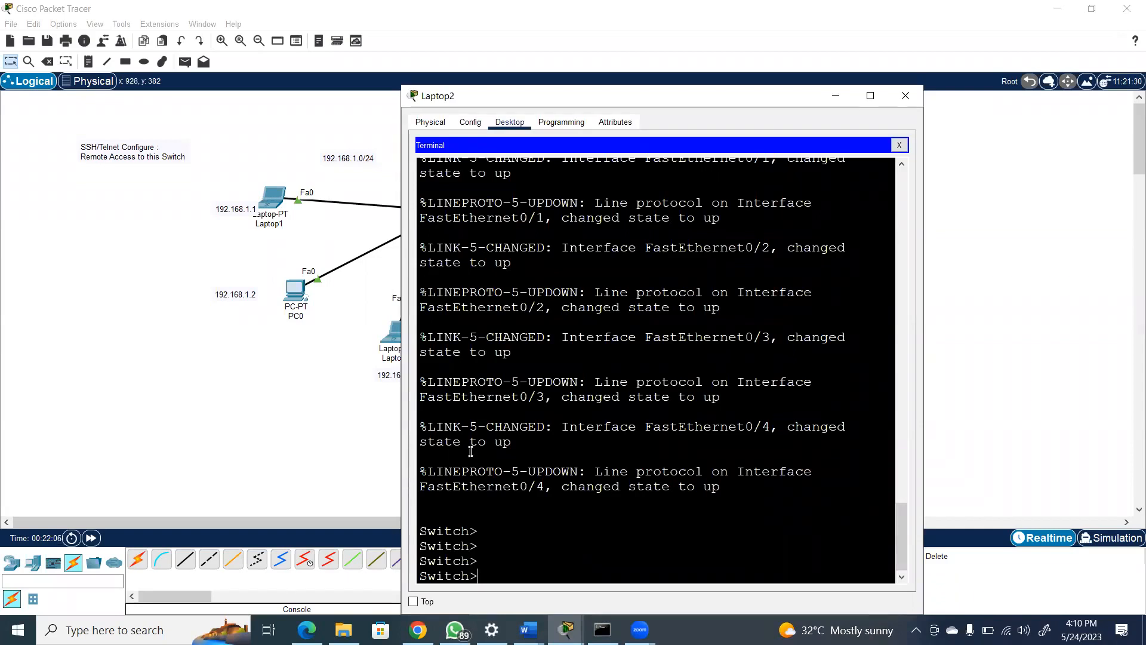
left_click(621, 82)
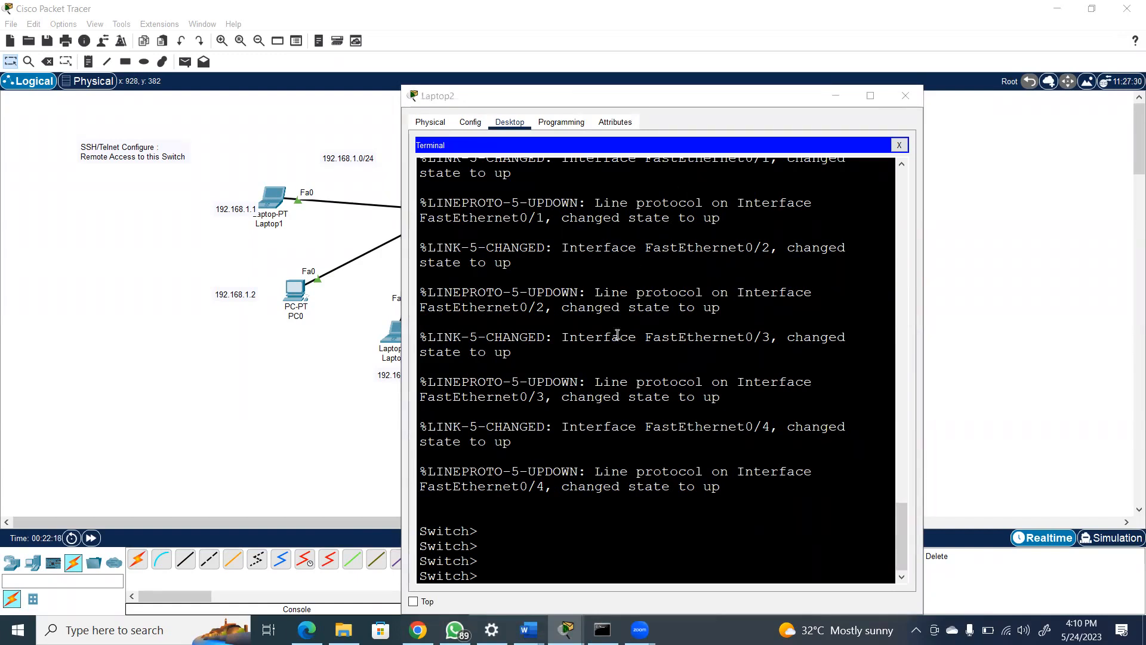
Enter privileged mode on Switch0 with the enable command, and move the terminal window aside to uncover the topology
left_click(502, 575)
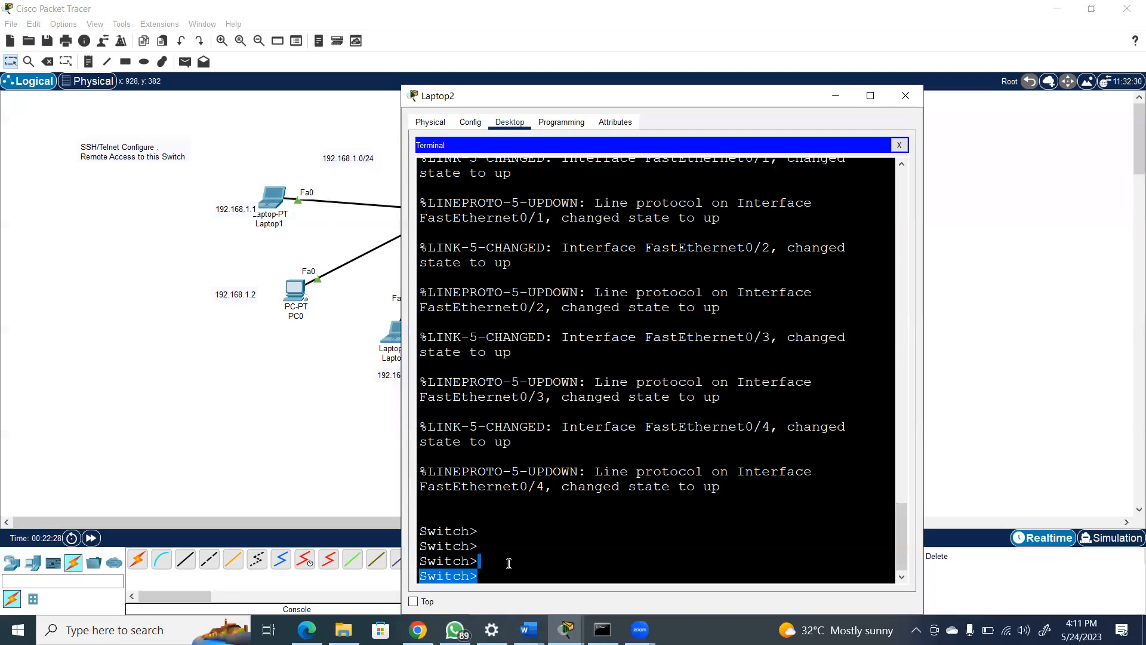
type("enable")
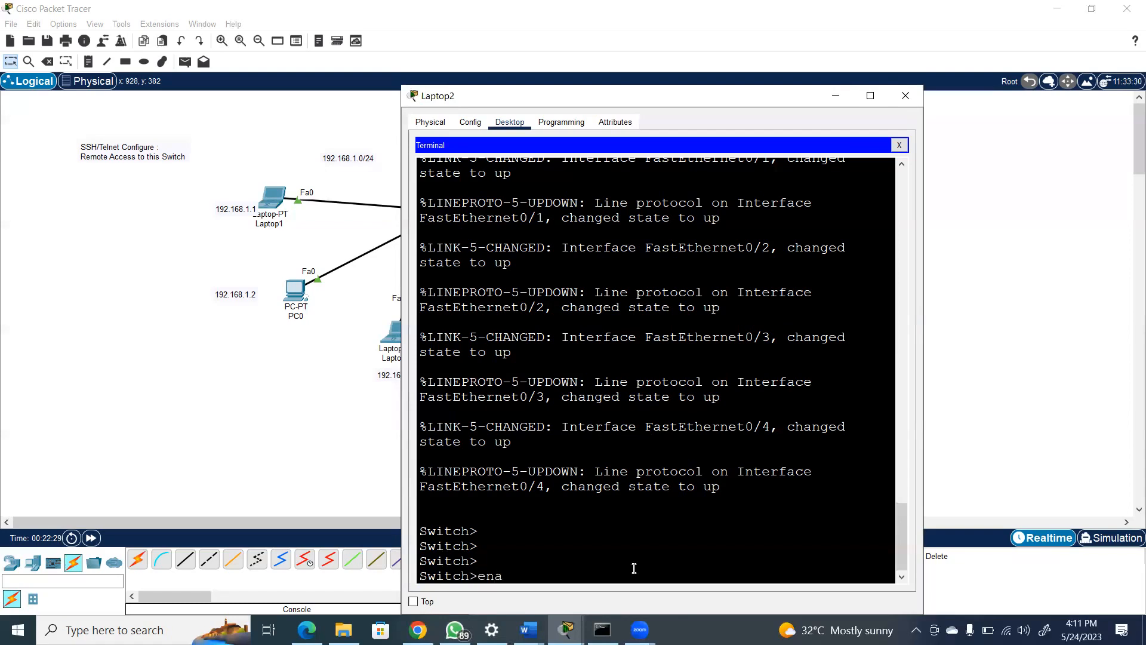
key("Return")
key("Return")
key("Return")
key("Return")
key("Return")
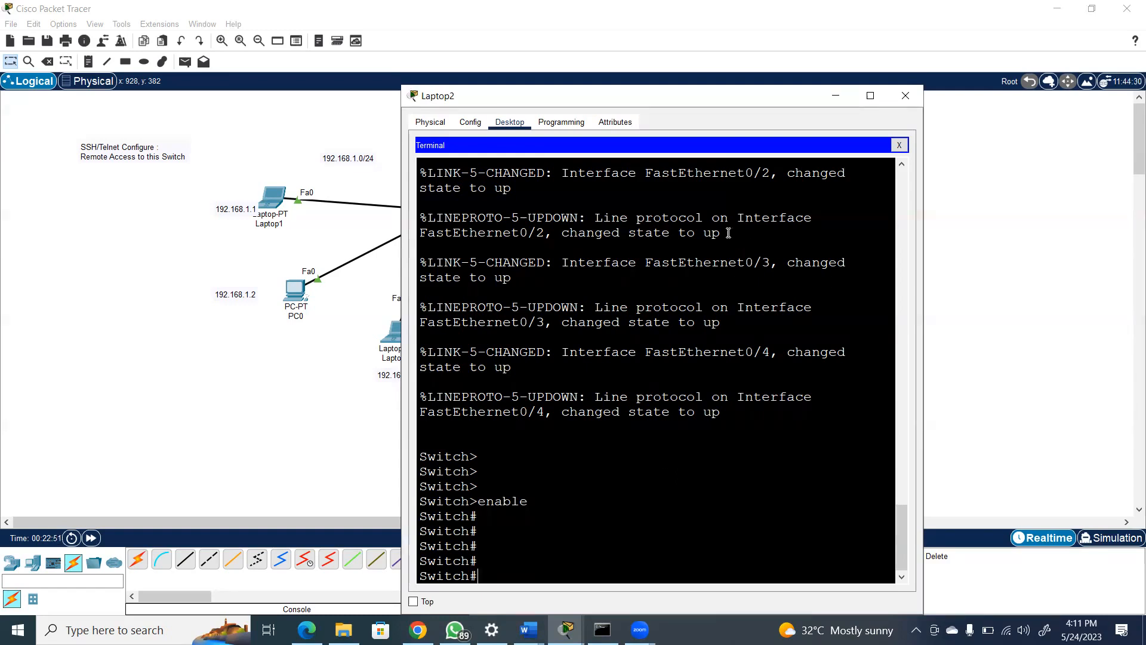
left_click_drag(802, 85, 1033, 89)
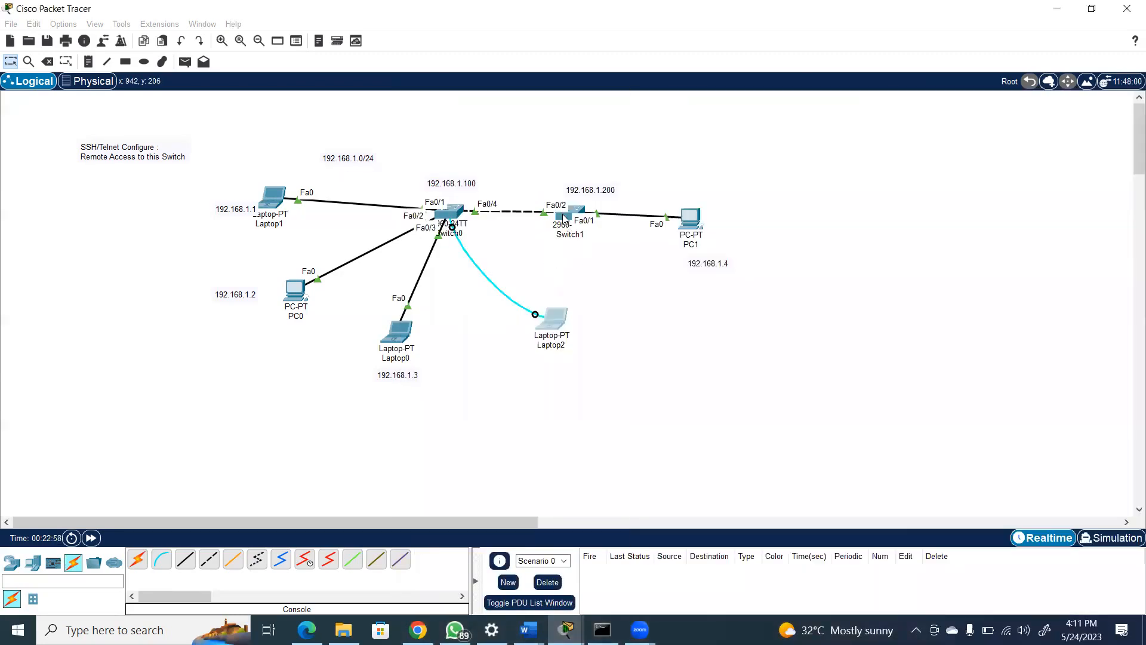
Examine Switch1's own command line at its user prompt and close its window
left_click(564, 218)
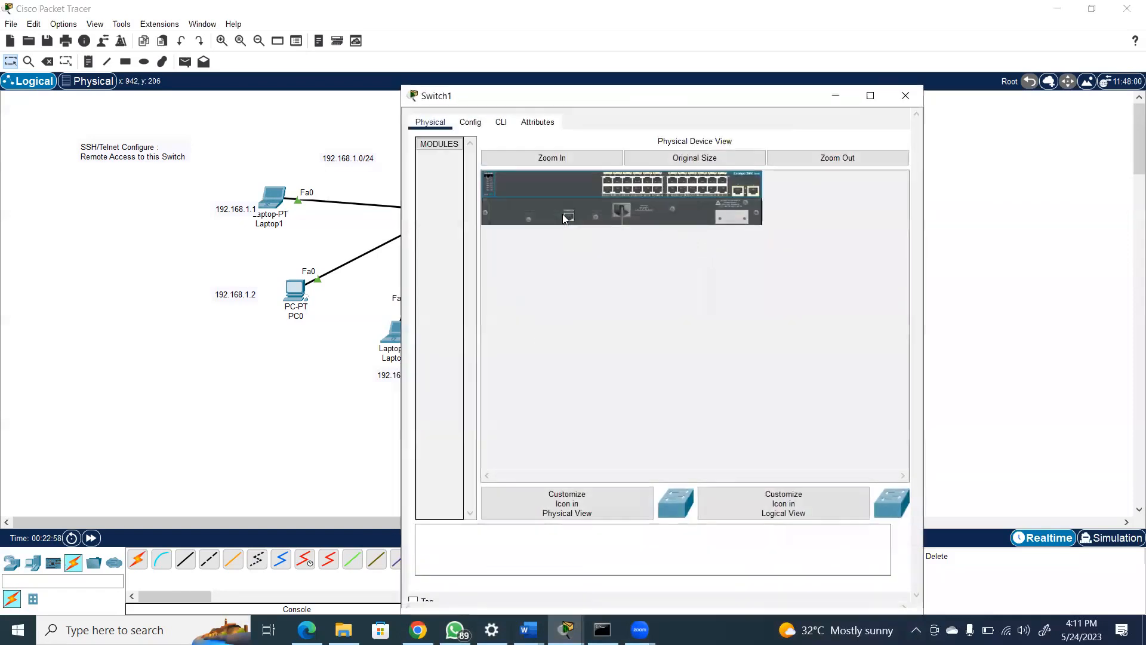
left_click(501, 122)
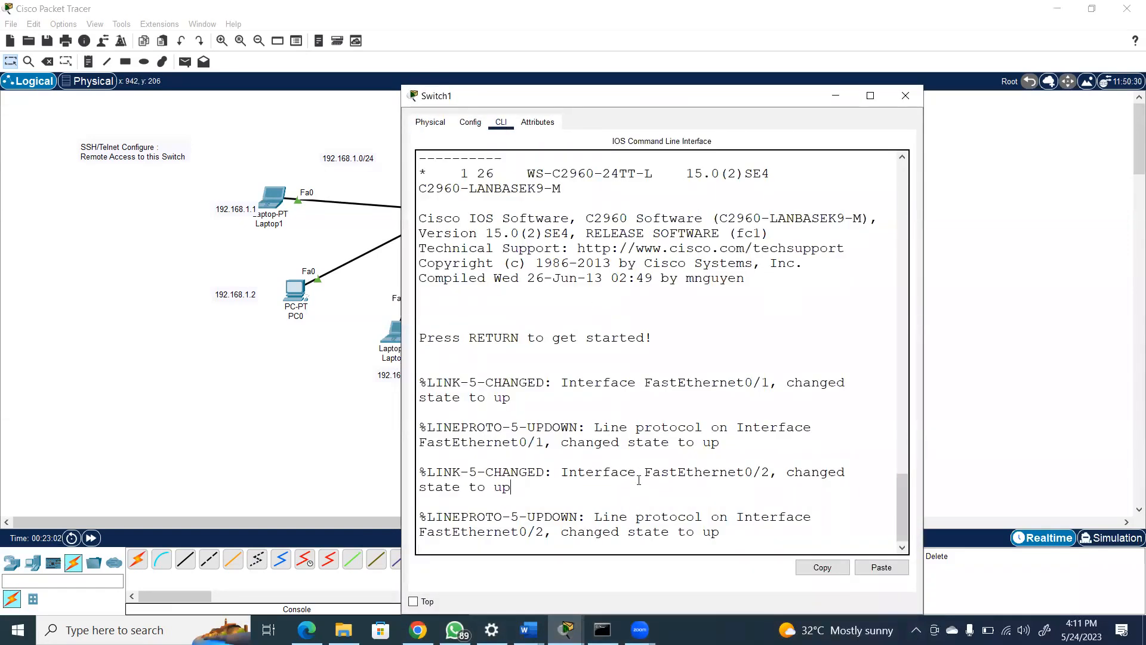
key("Return")
key("Return")
key("Return")
key("Return")
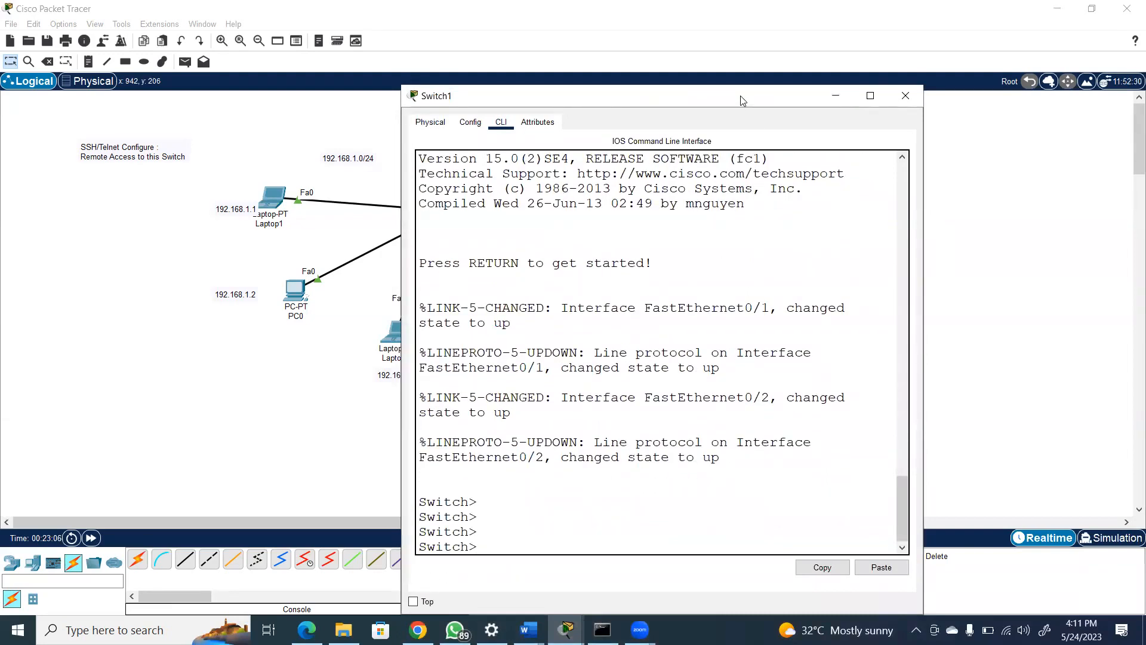
left_click_drag(740, 96, 967, 86)
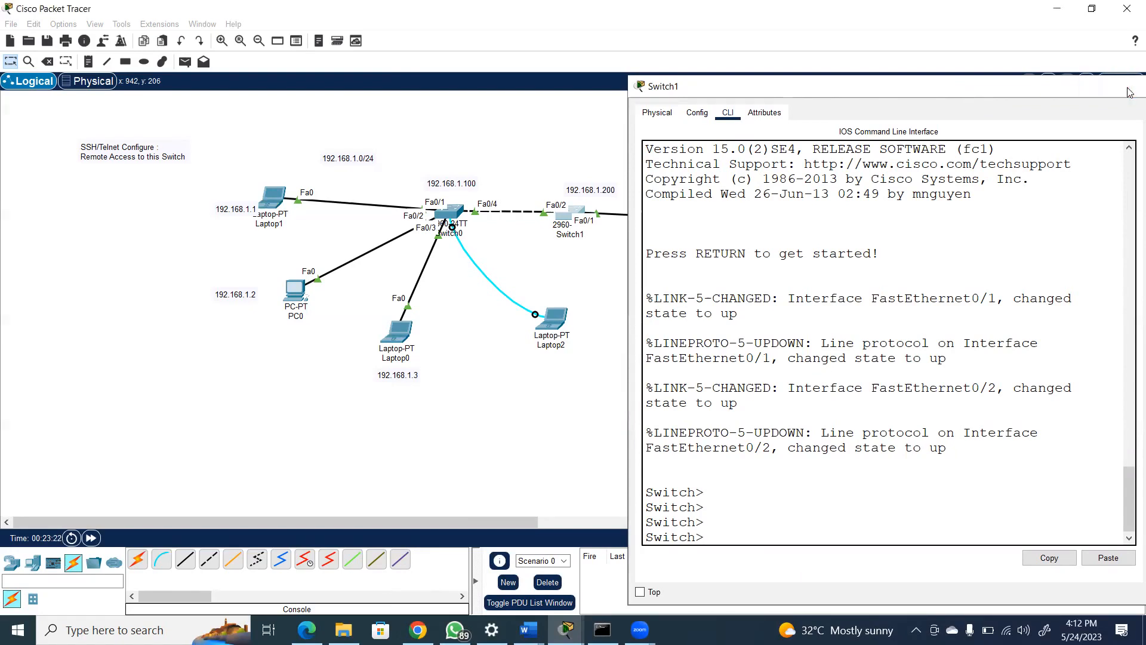
left_click(1132, 85)
Return to Laptop2's terminal session and enter Switch0's global configuration mode with conf ter
left_click(552, 318)
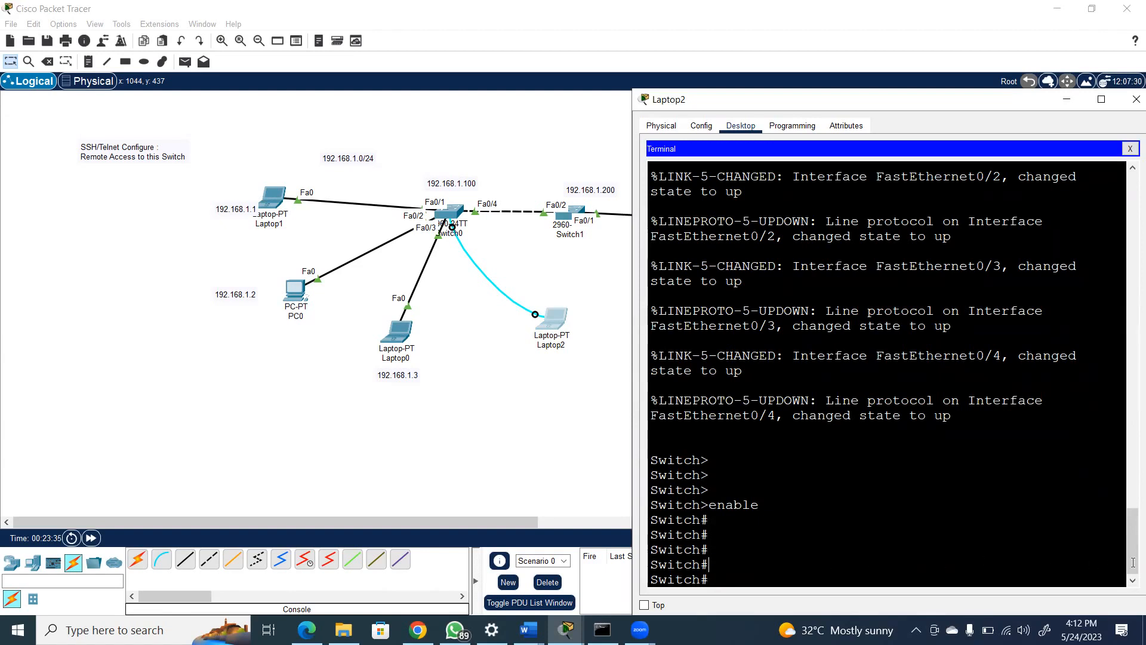
type("confter")
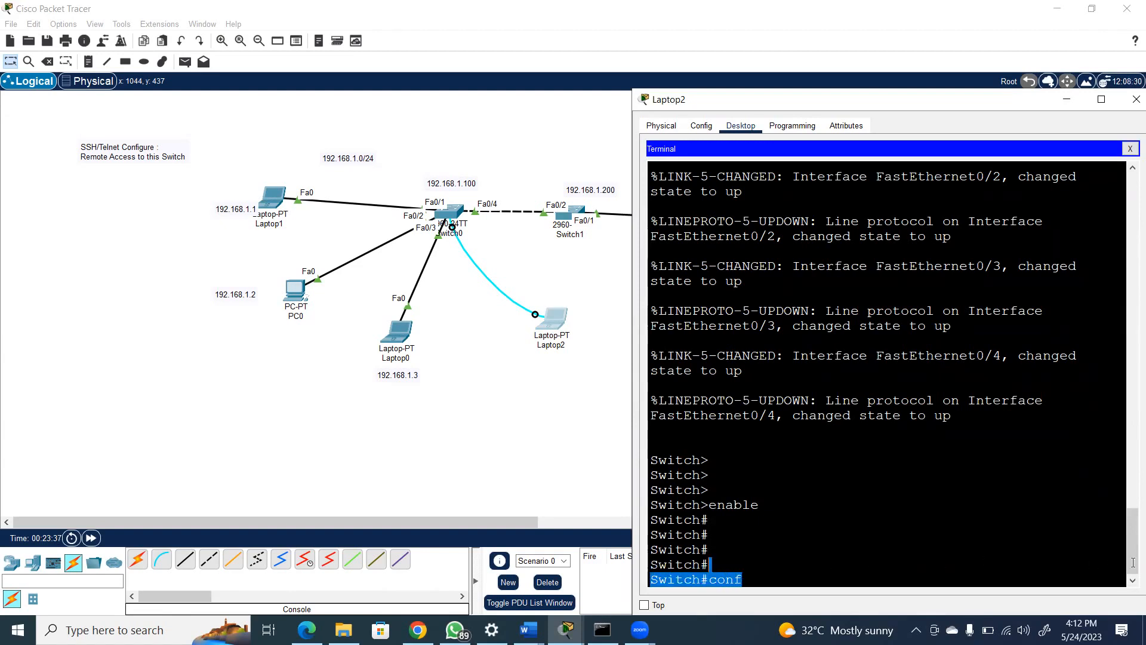
key("BackSpace")
key("BackSpace")
key("BackSpace")
type("ter")
key("Return")
key("Return")
key("Return")
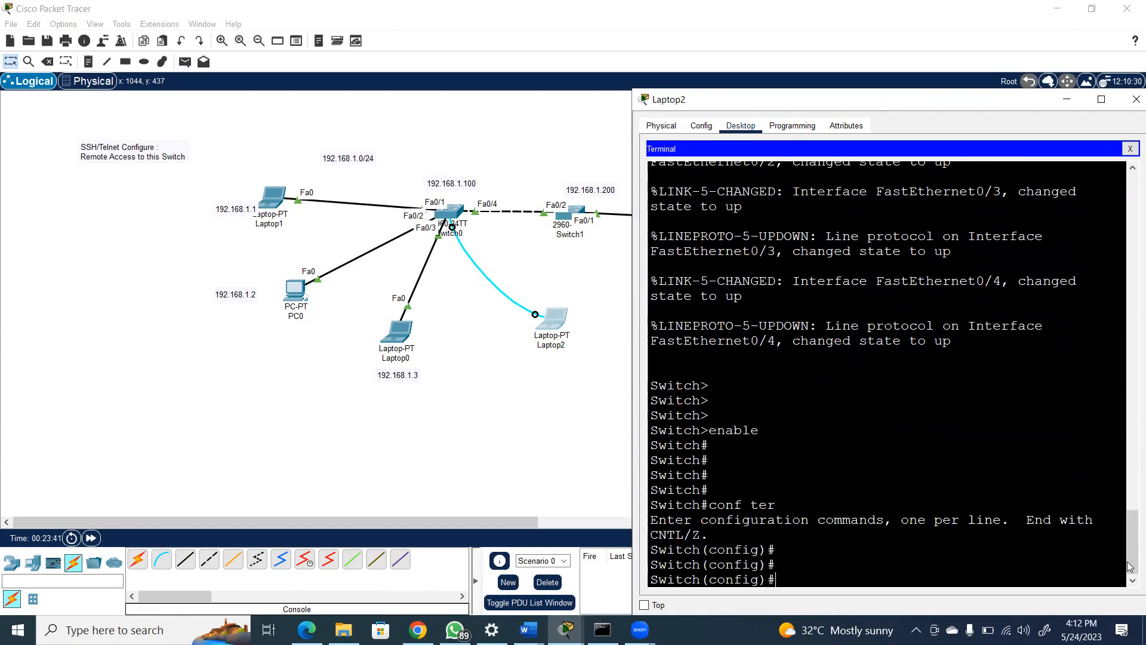
Set Switch0's hostname to S1 in global configuration mode
type("host")
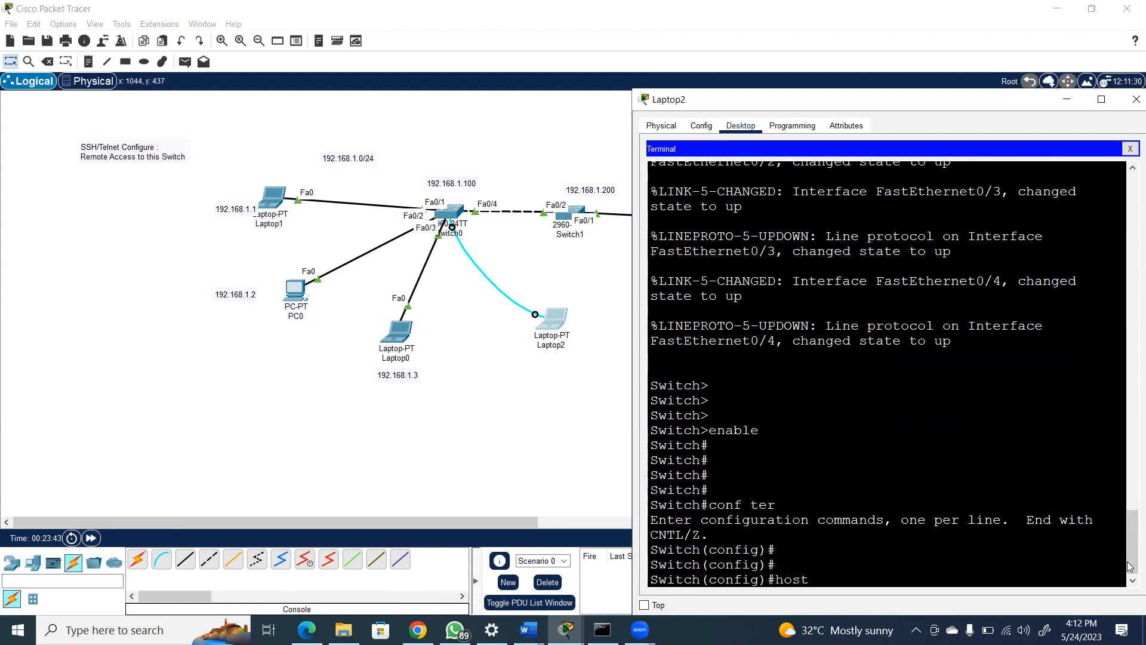
type("name ")
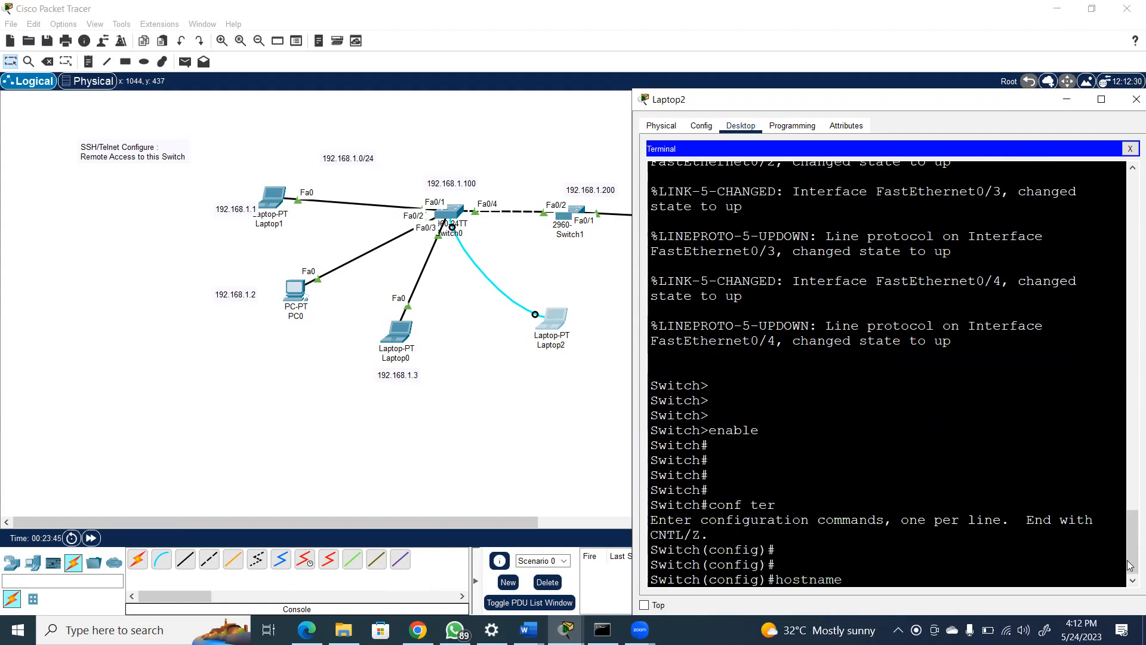
type("S1")
key("Return")
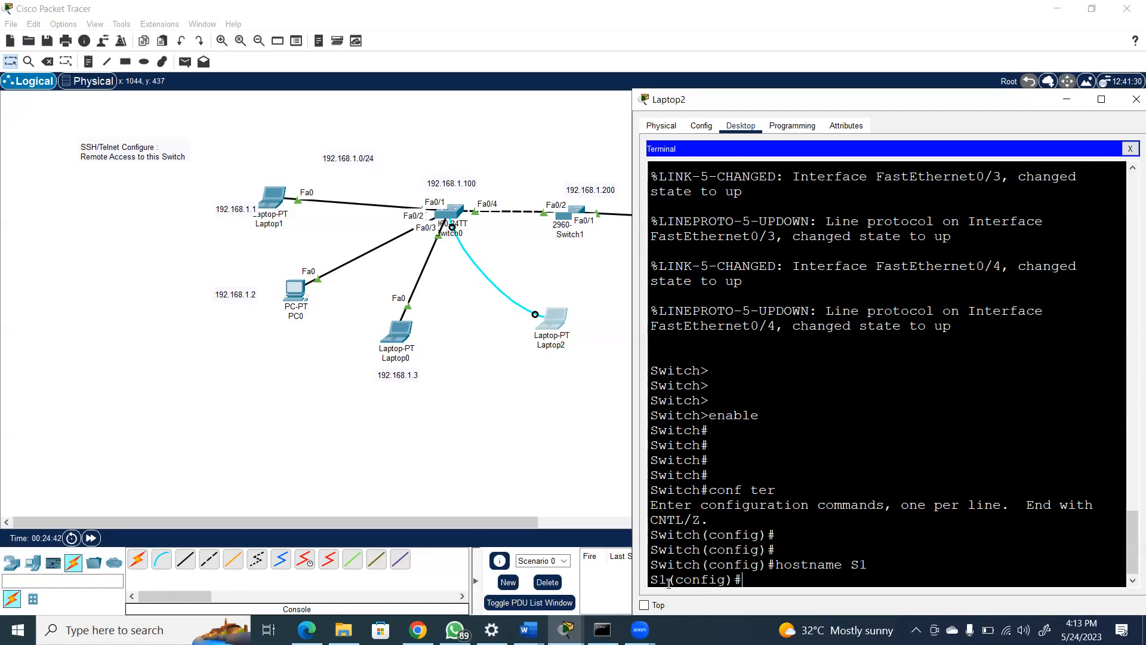
Protect S1's privileged mode by setting an enable secret password in global configuration mode
left_click_drag(668, 582, 784, 582)
type("enab")
key("BackSpace")
key("BackSpace")
key("BackSpace")
key("BackSpace")
key("Return")
key("Return")
key("Return")
type("e")
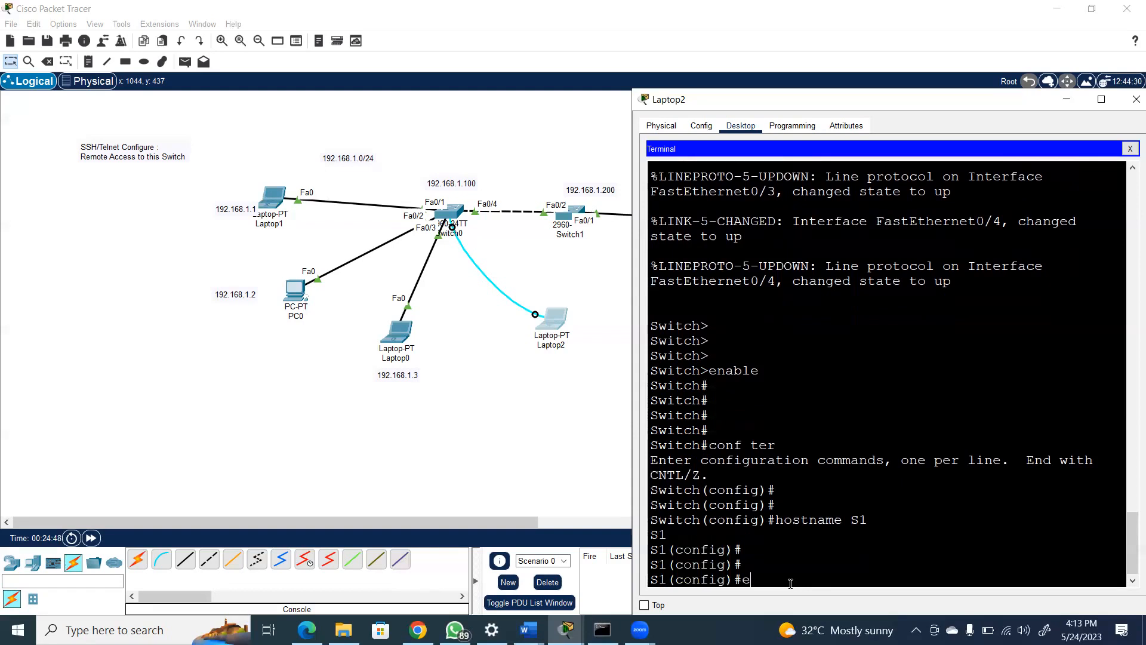
type("nable secret")
type("cisco")
key("Return")
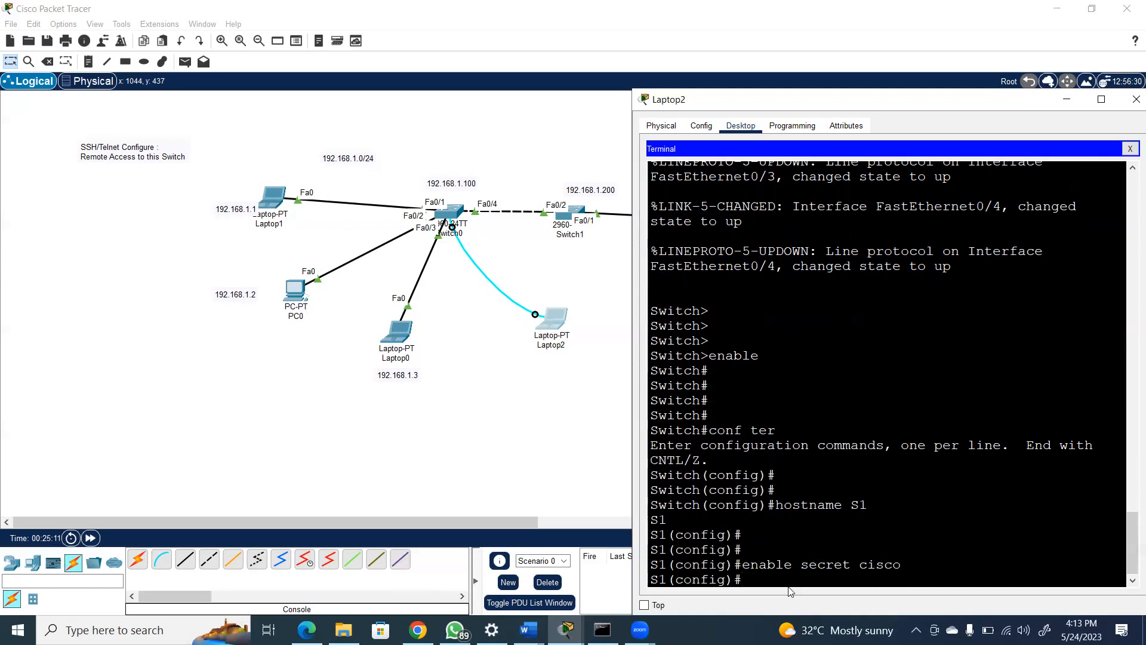
Exit configuration mode and the console session on S1, and bring up its user prompt again
type("exit")
key("Return")
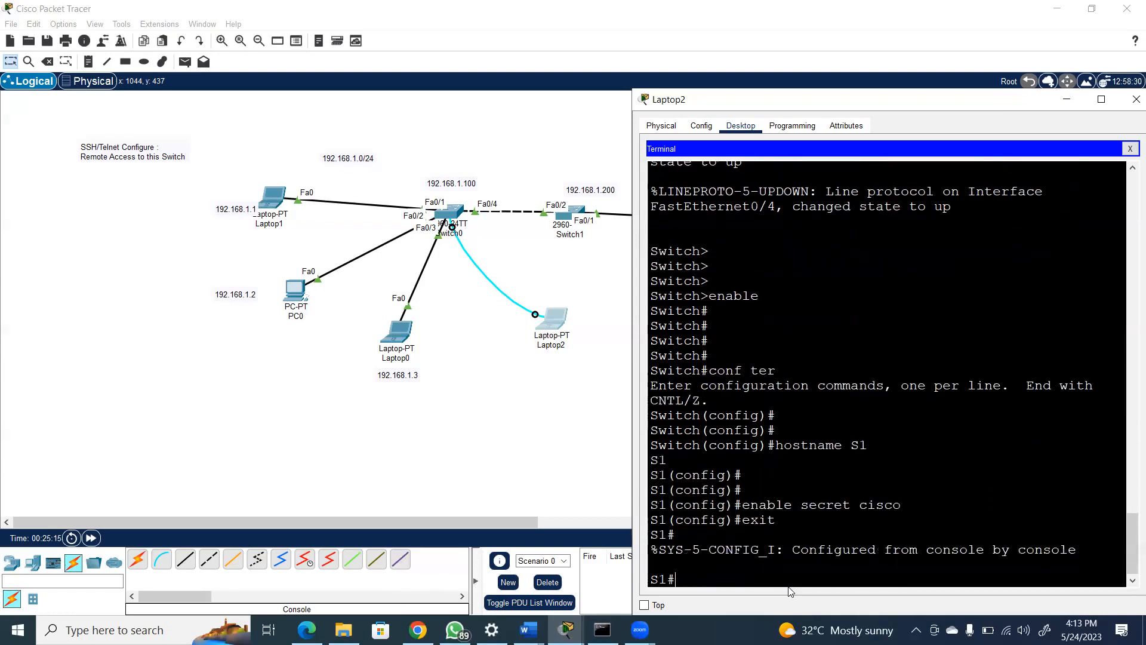
key("Return")
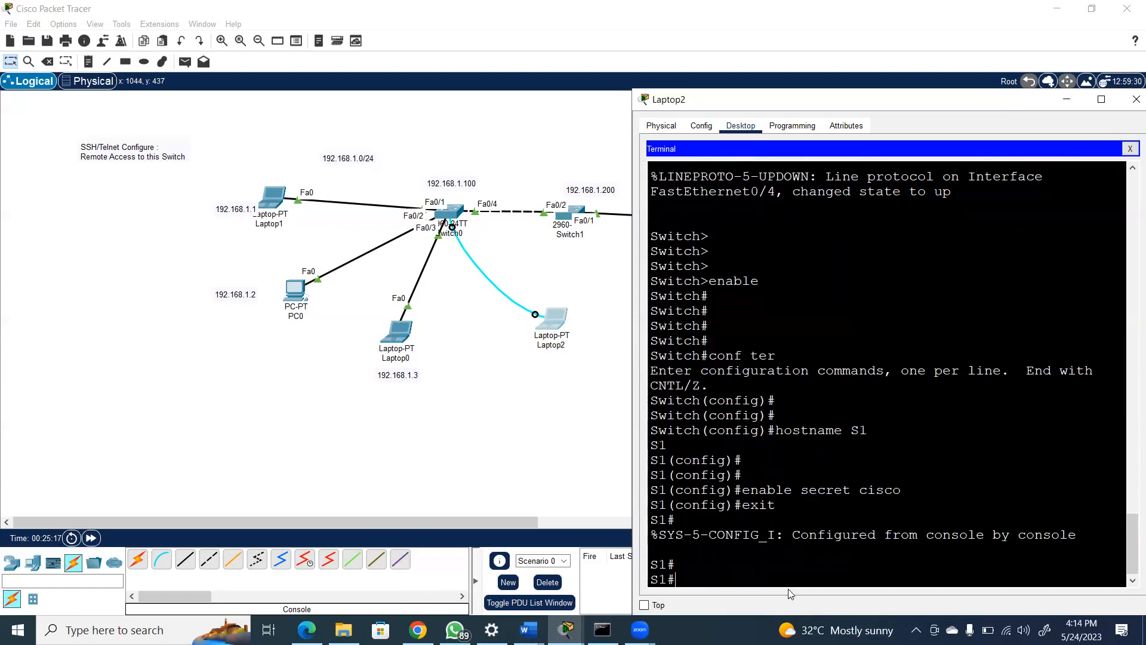
type("exit")
key("Return")
key("Return")
key("Return")
key("Return")
key("Return")
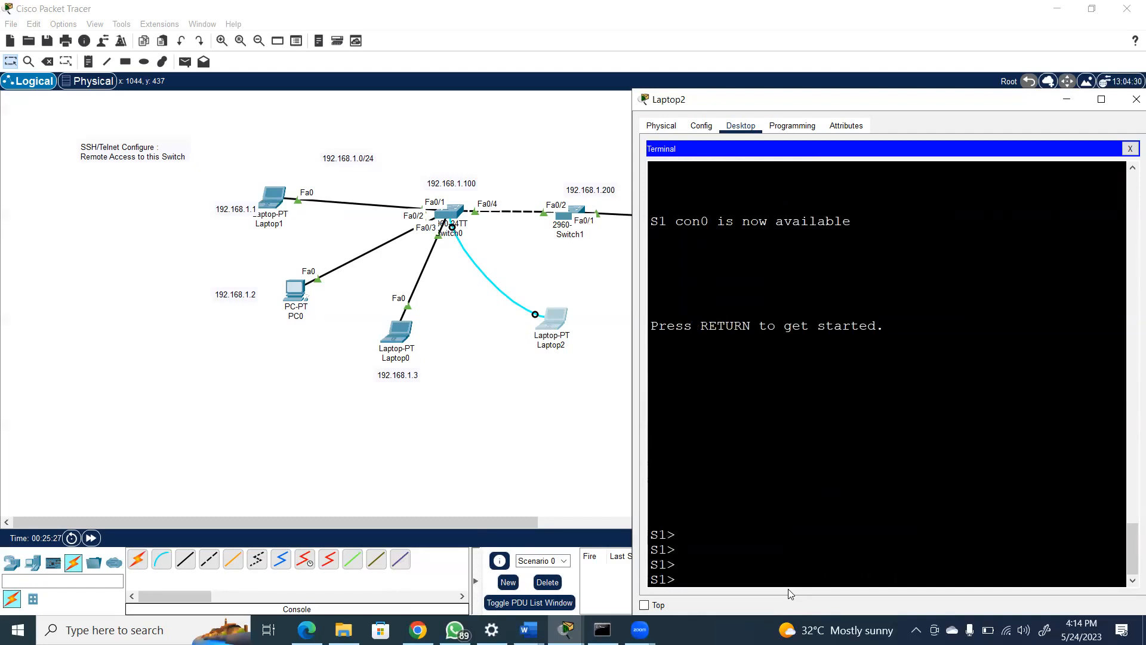
Enter privileged mode on S1 with the enable command, giving the enable secret password
type("enable")
key("Return")
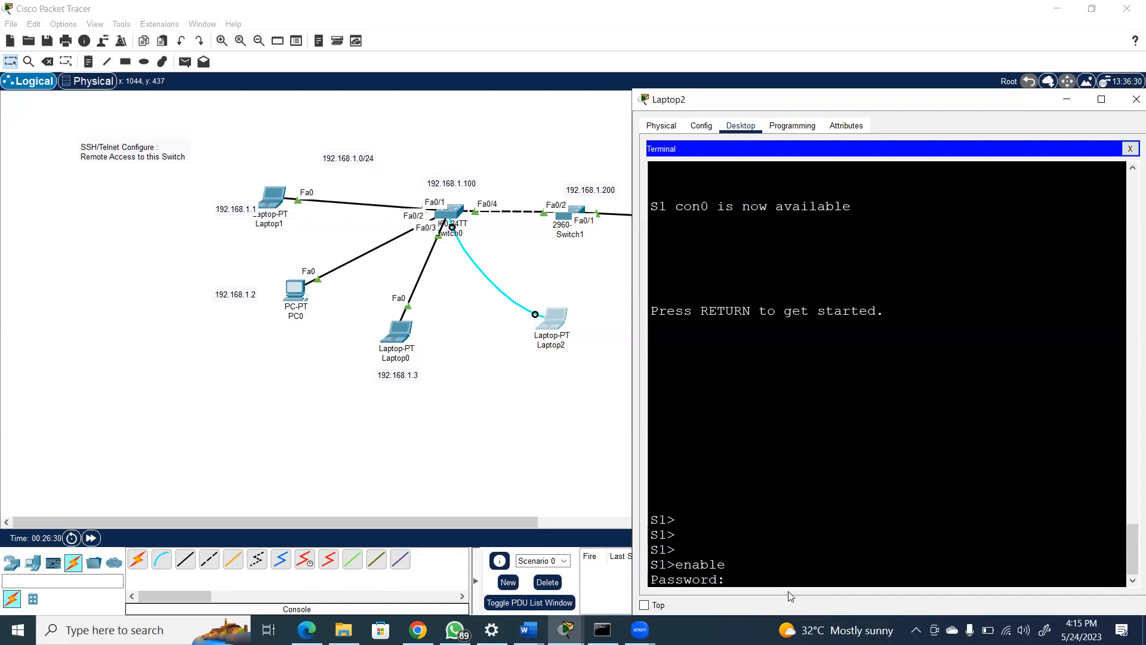
key("Return")
key("Return")
key("Return")
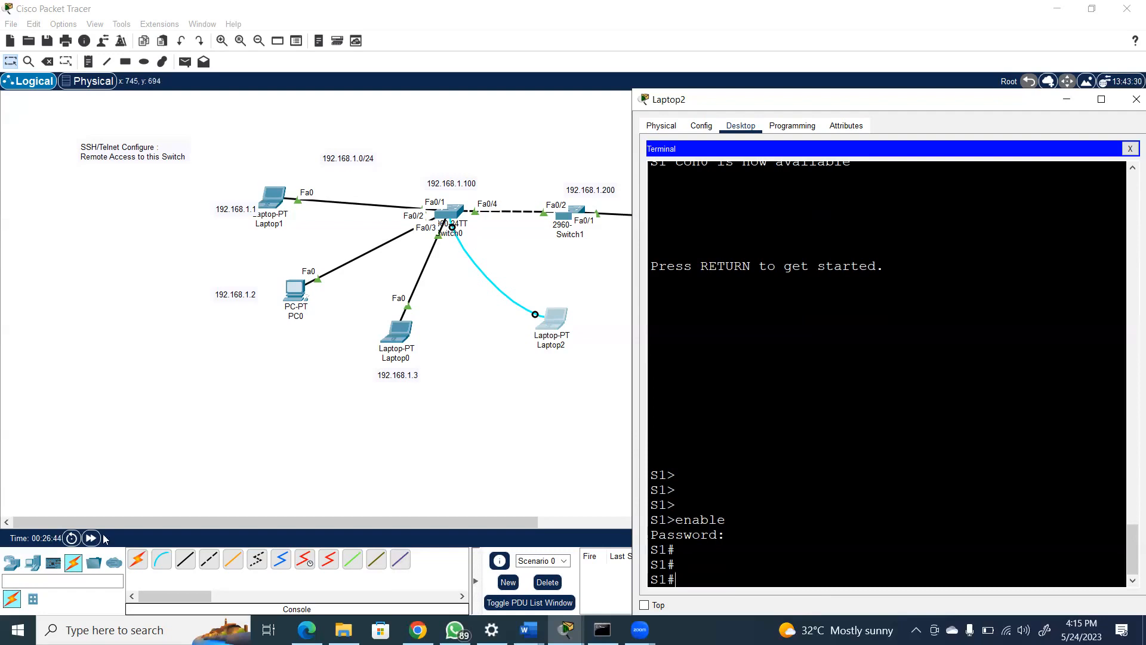
Place a text note below and left of Laptop1 reading "user-- Previ = enable"
left_click(93, 62)
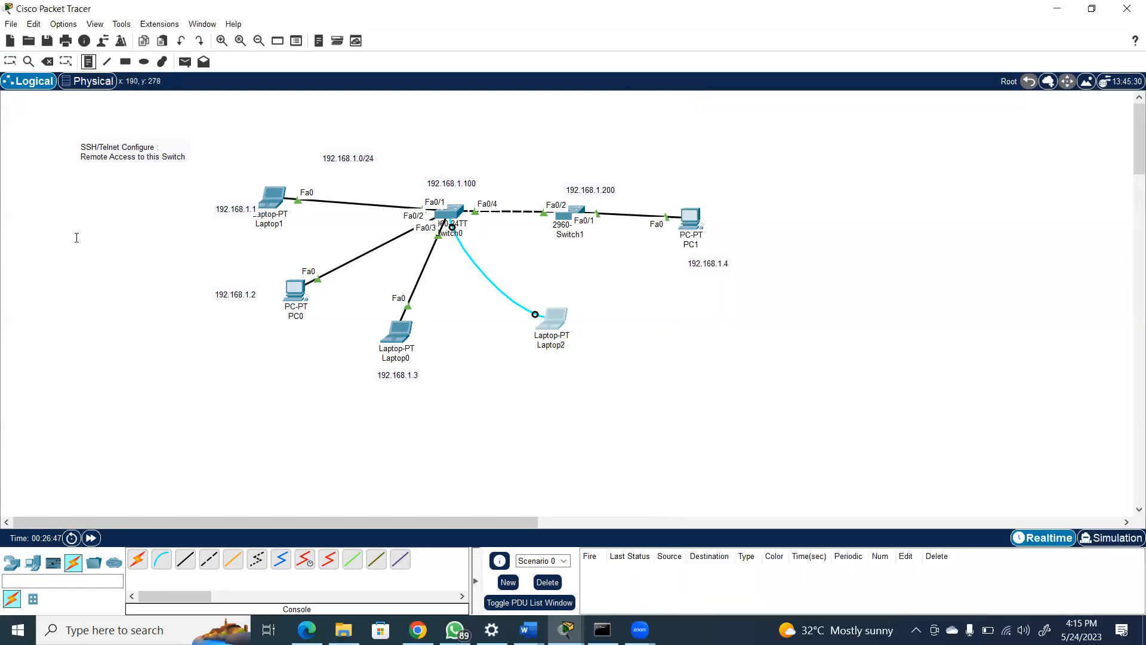
left_click(39, 224)
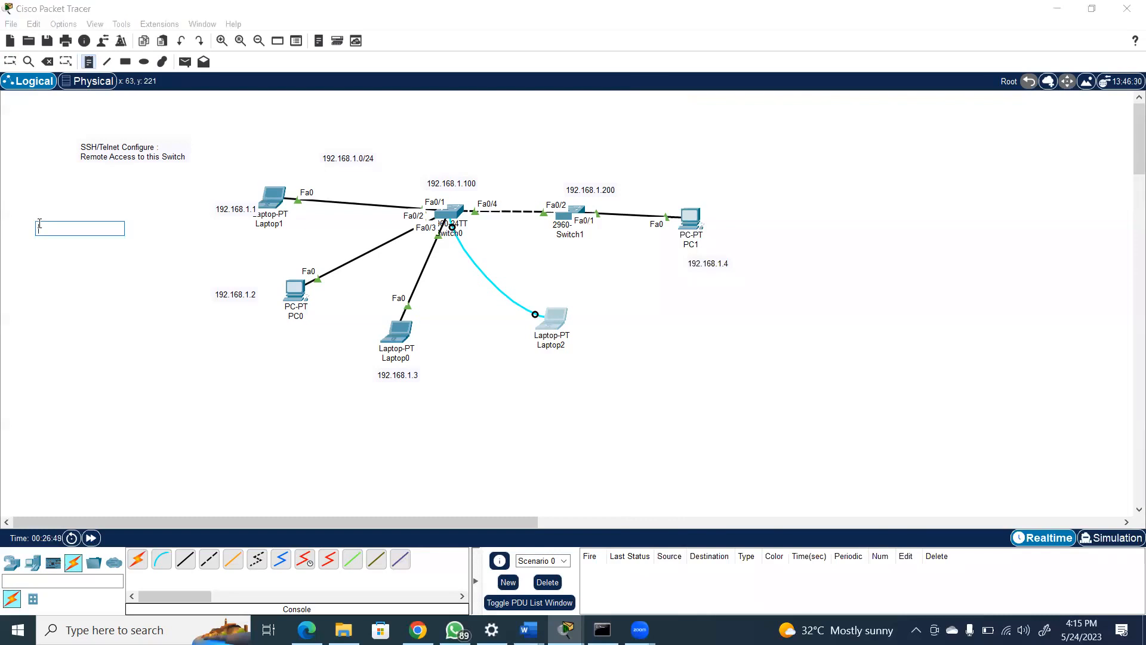
type("user-- Previ = enable")
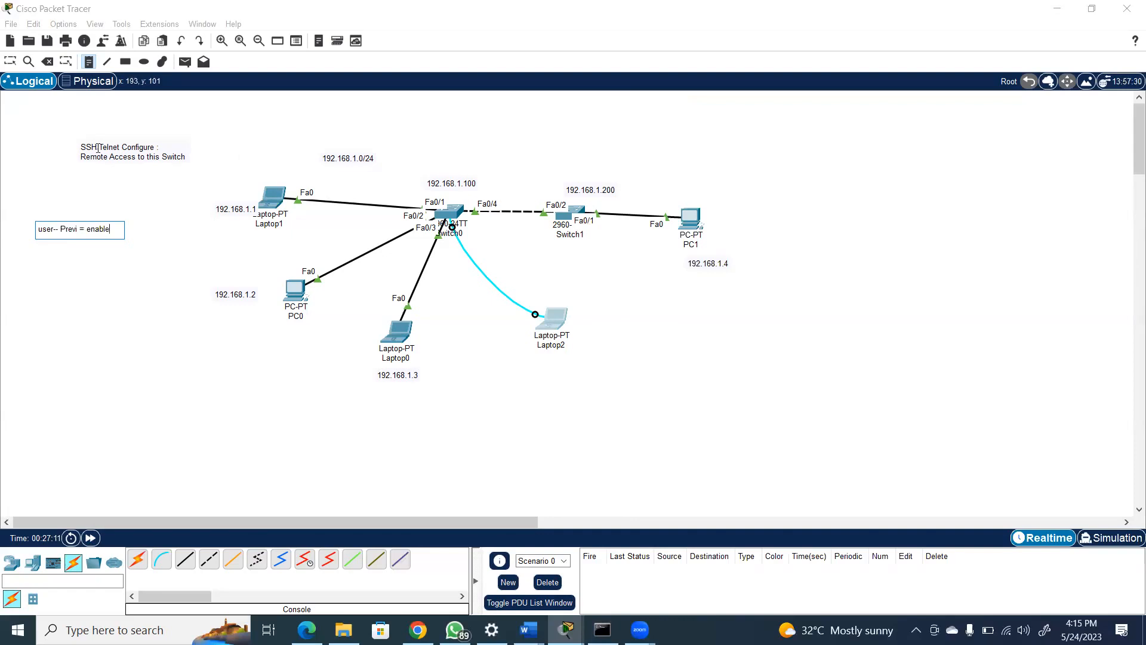
Insert ">" after "user" and "#" after "Previ" in the note, and add a separate line reading "exit"
left_click(54, 228)
type(">")
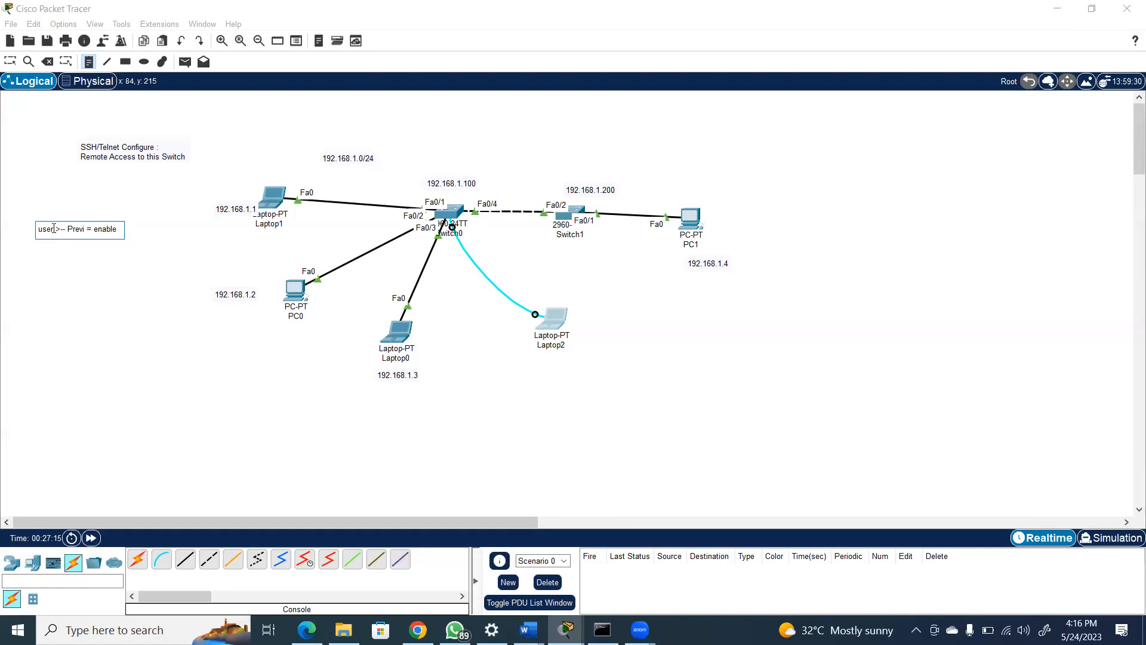
left_click(84, 226)
type("#")
key("Return")
key("Return")
type("exit")
key("Return")
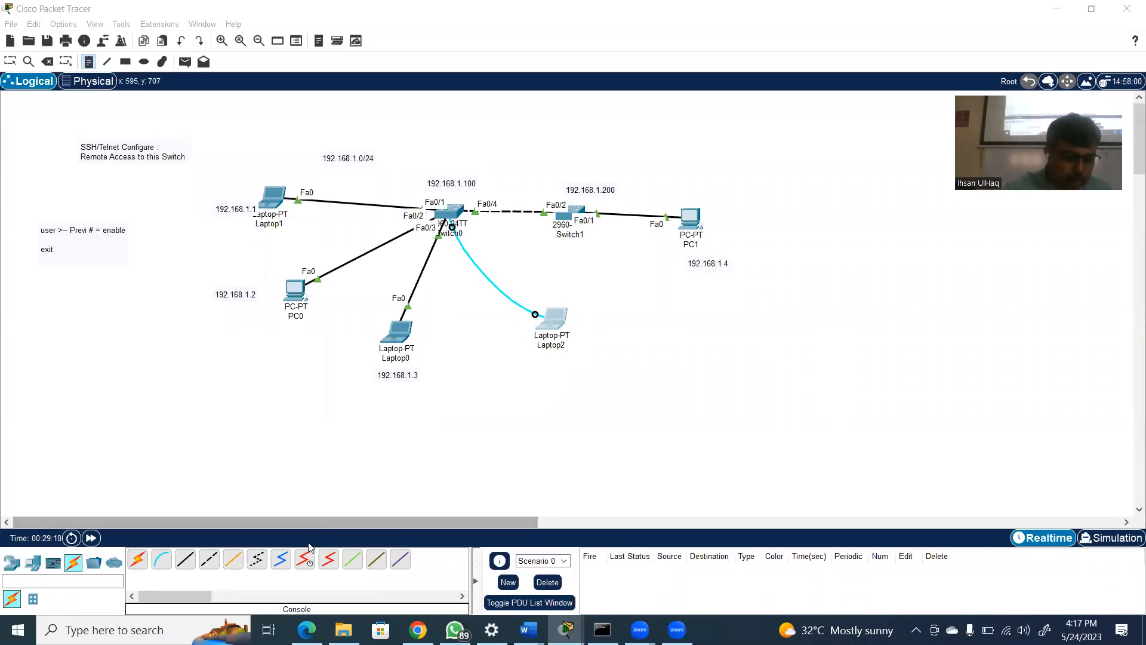
Place a PT-Hub on the workspace to the right of PC1
left_click(13, 563)
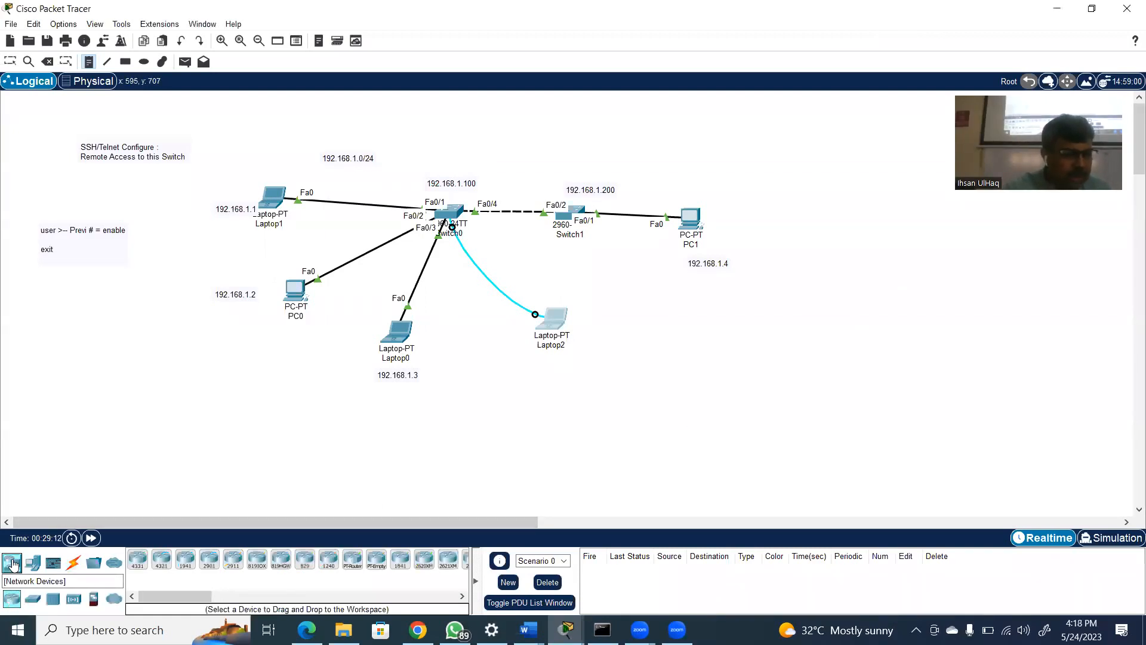
left_click(54, 599)
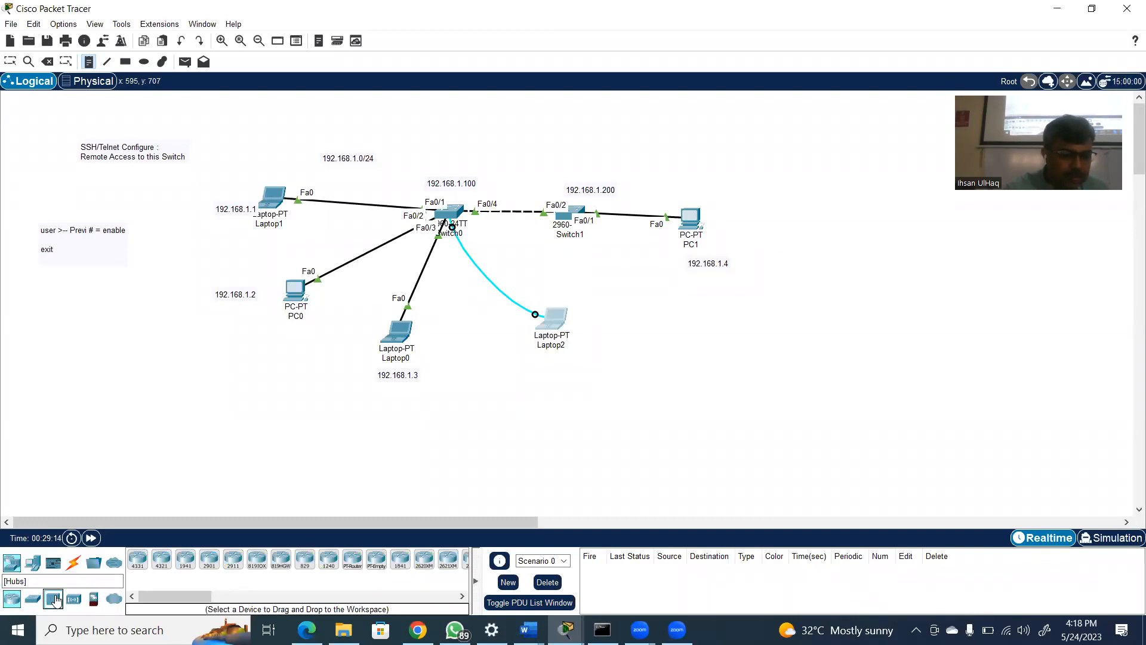
left_click_drag(138, 563, 847, 213)
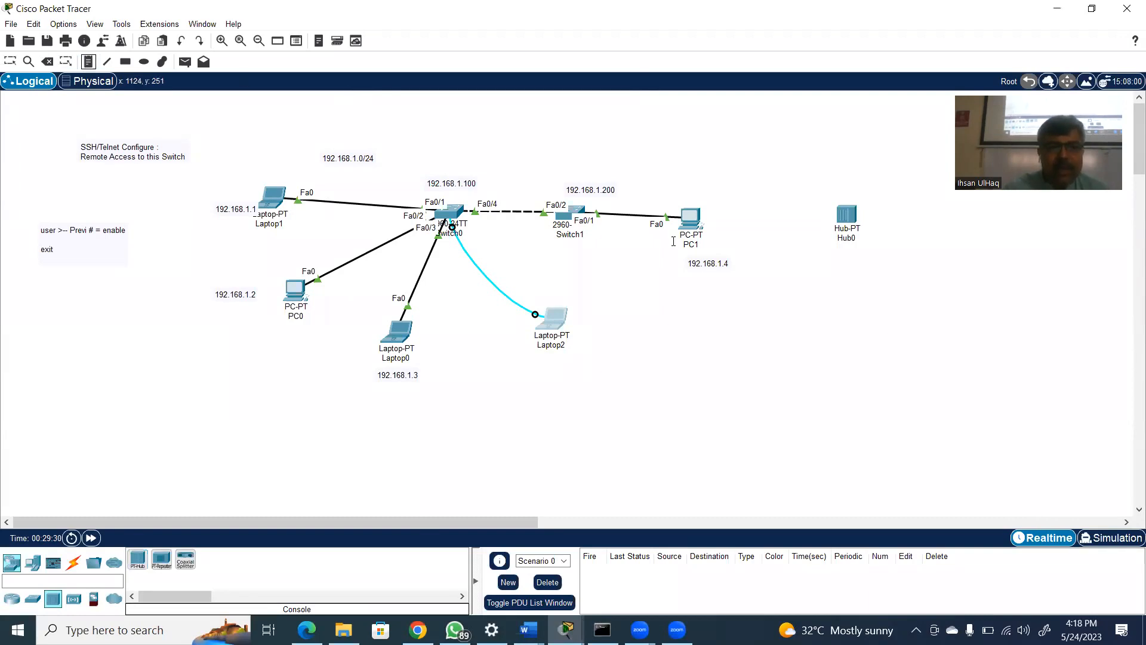
Label Hub0 with a text note reading "Layer 1 Device" beside it
left_click(882, 209)
type("Layer")
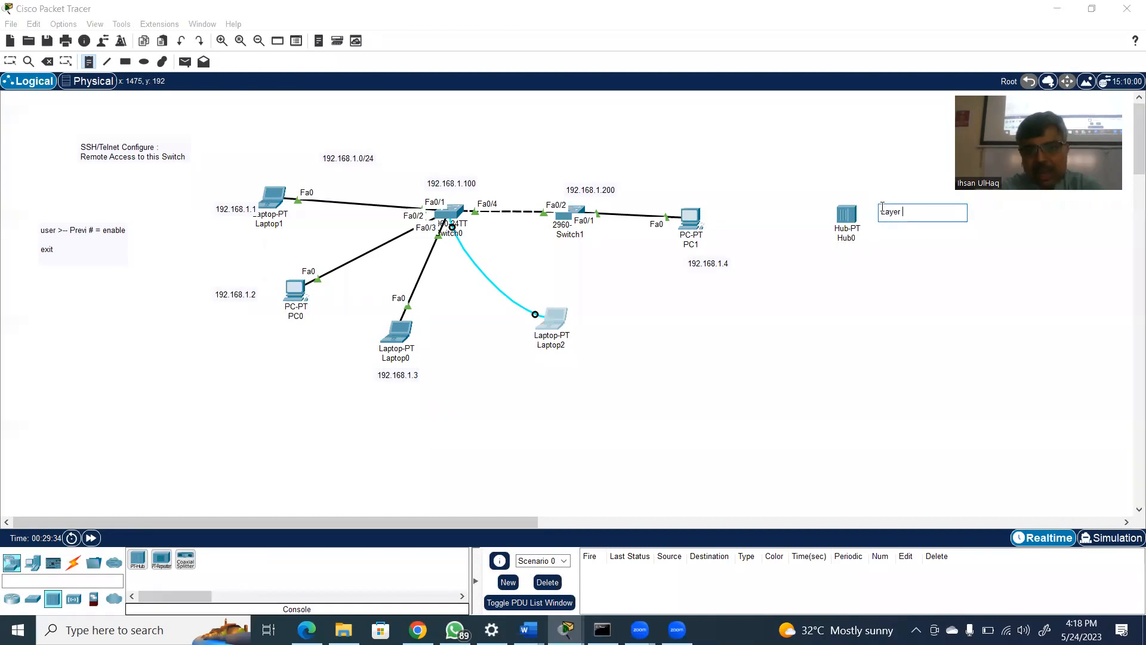
type(" 1")
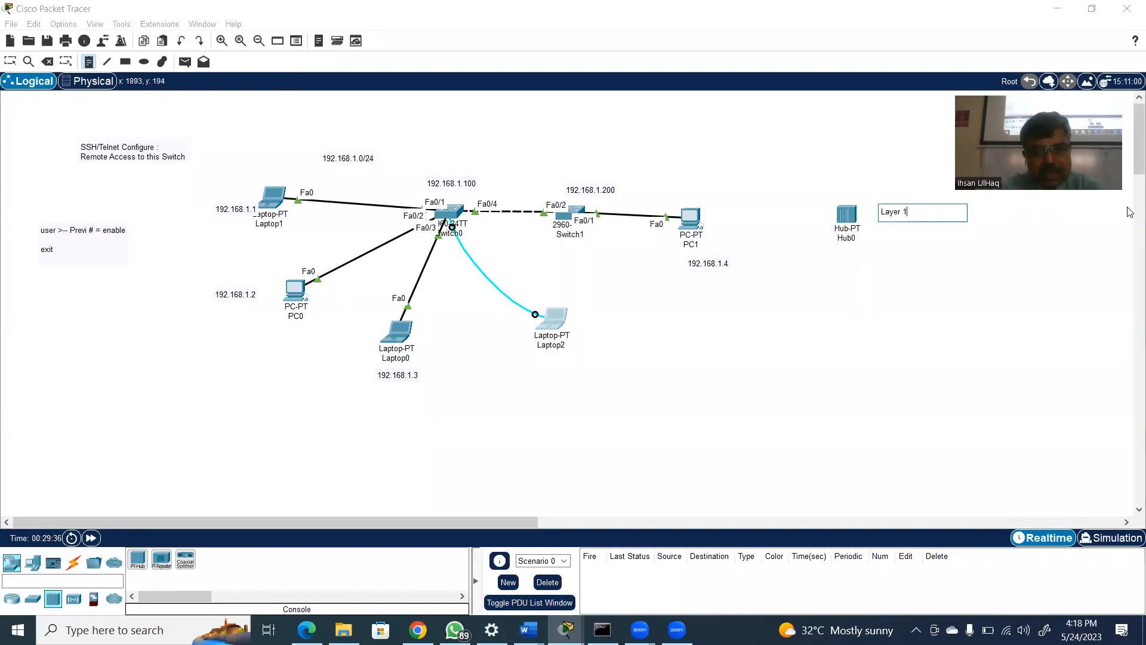
type(" Device")
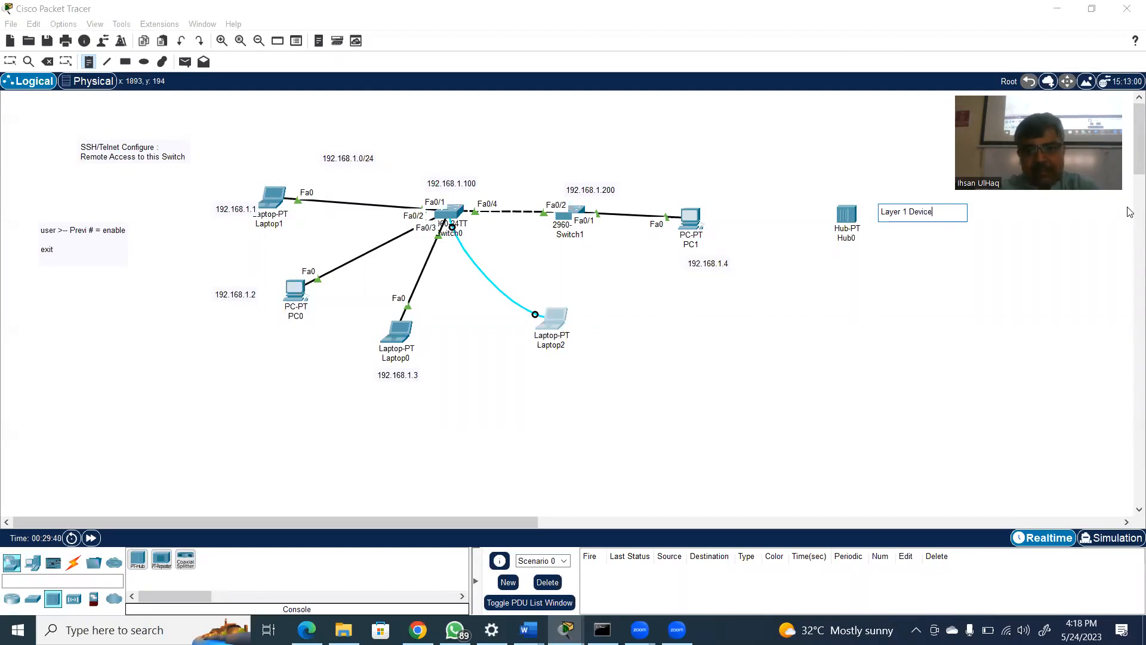
Label Switch1 with a text note reading "Layer 2 Device" beneath it, and leave the note tool
left_click(539, 246)
type("Layer 2 Device")
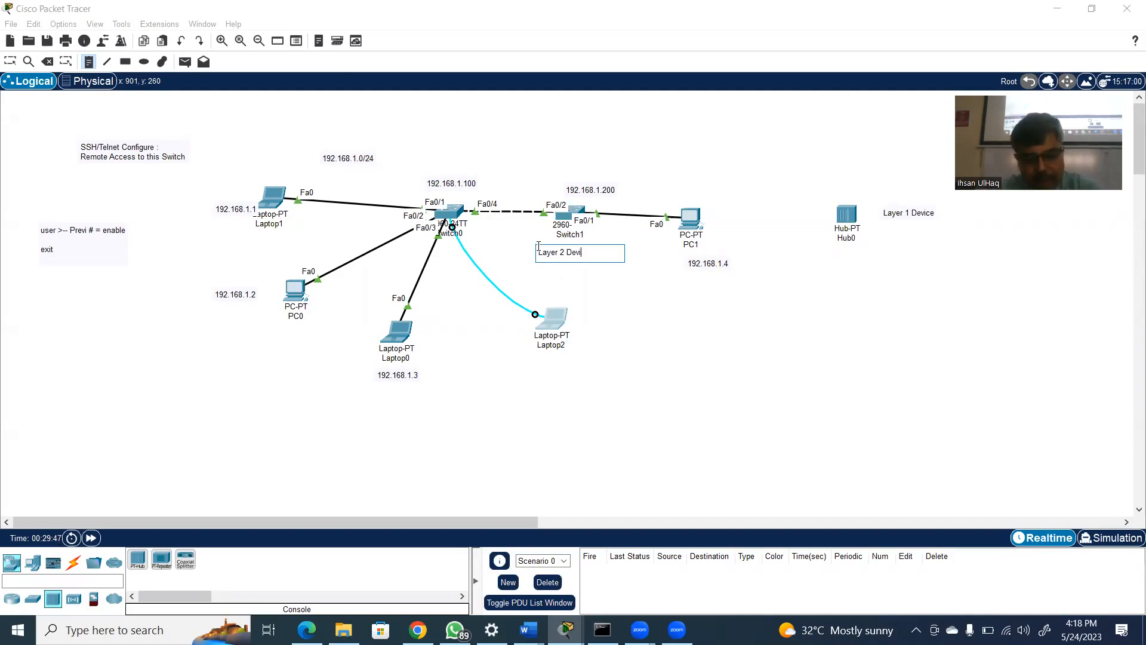
left_click(699, 339)
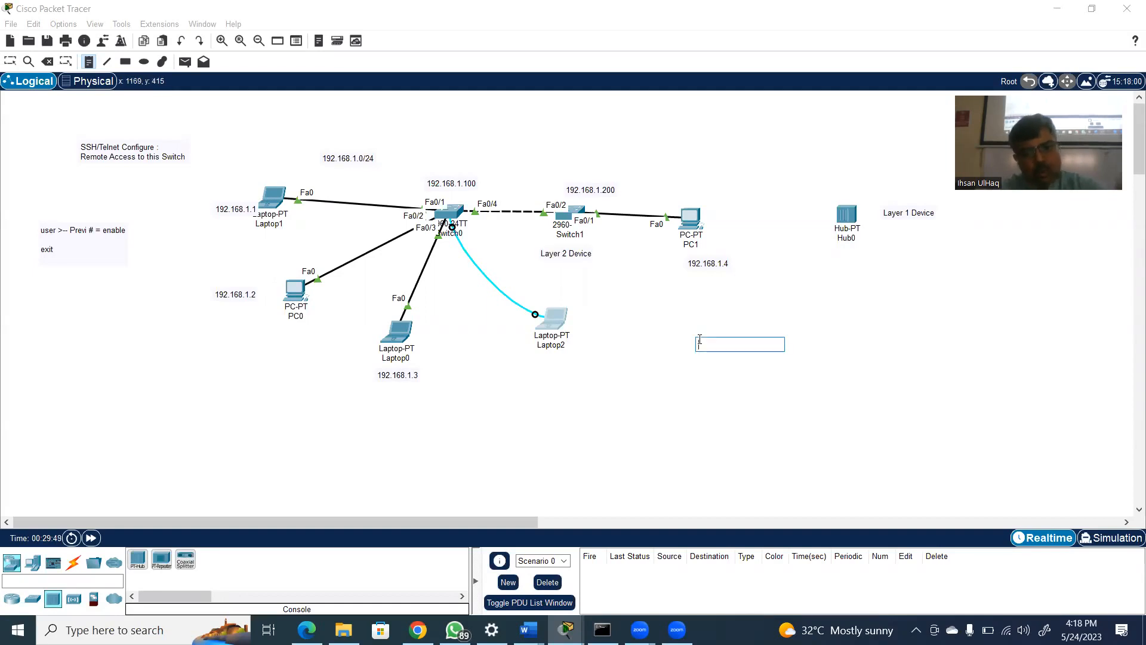
key("Escape")
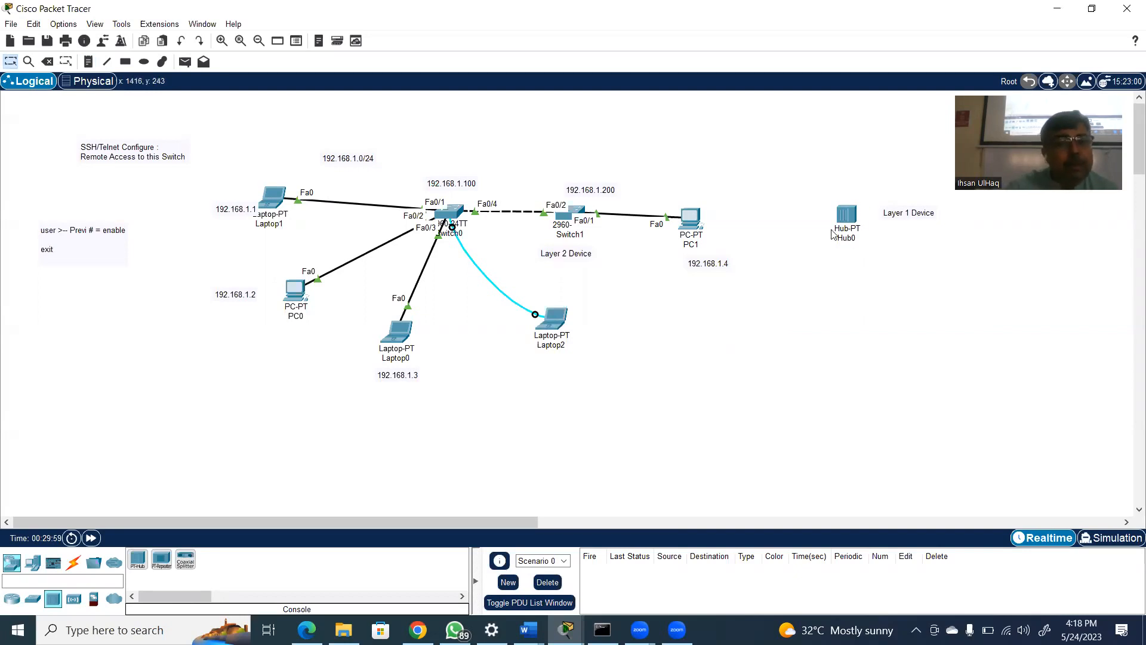
mouse_move(848, 223)
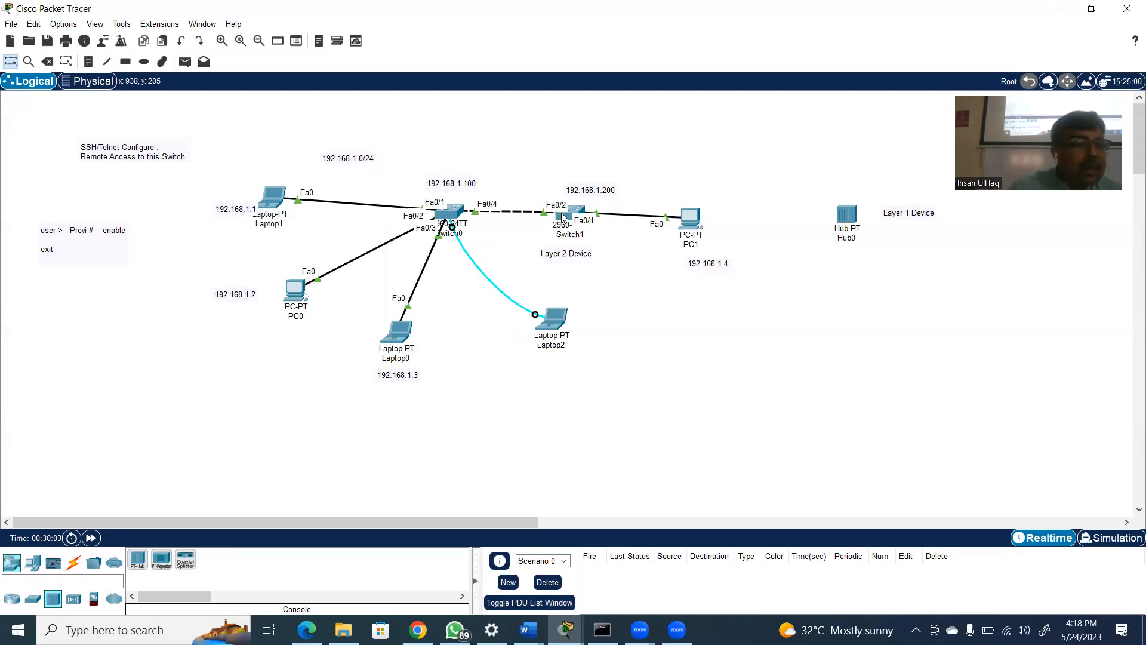
mouse_move(563, 217)
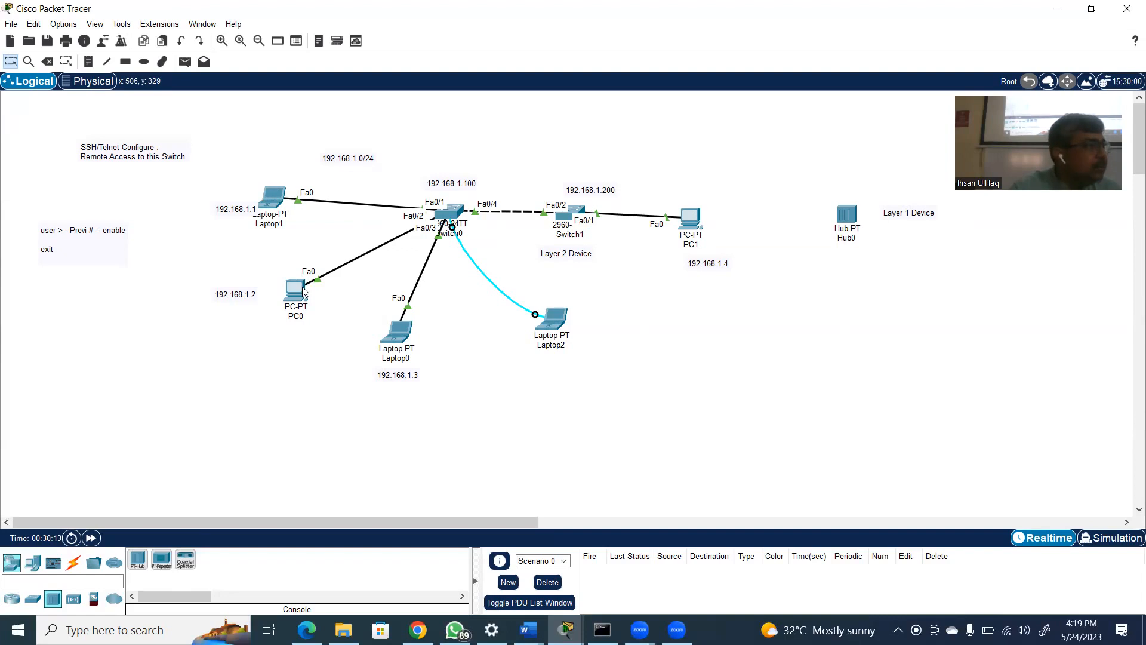
mouse_move(454, 211)
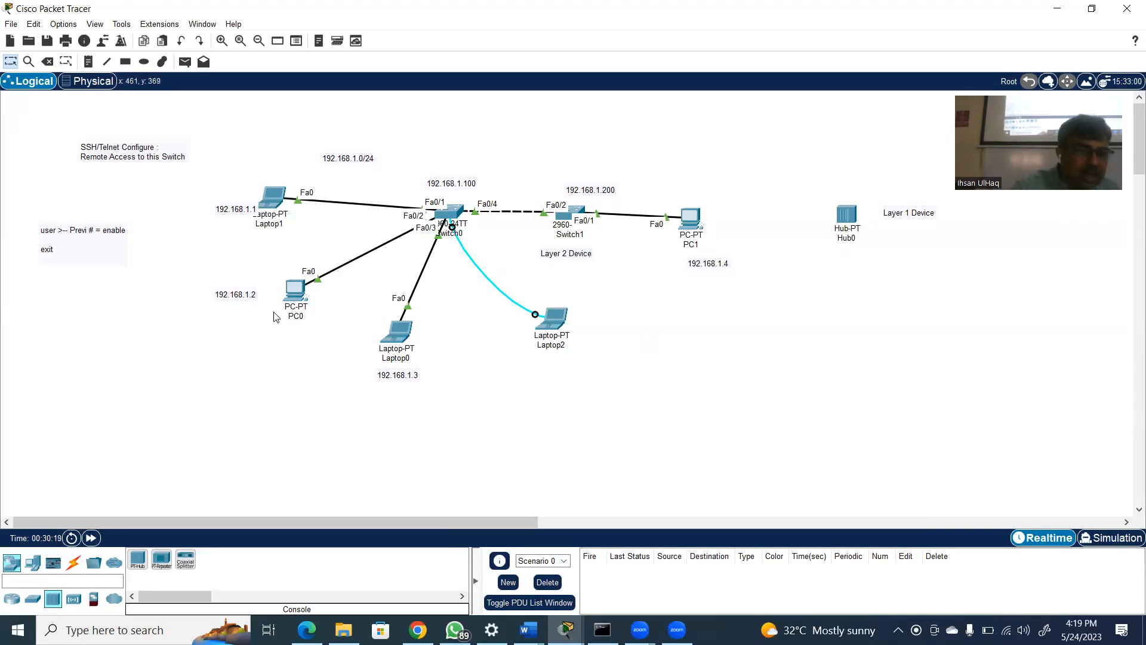
mouse_move(293, 295)
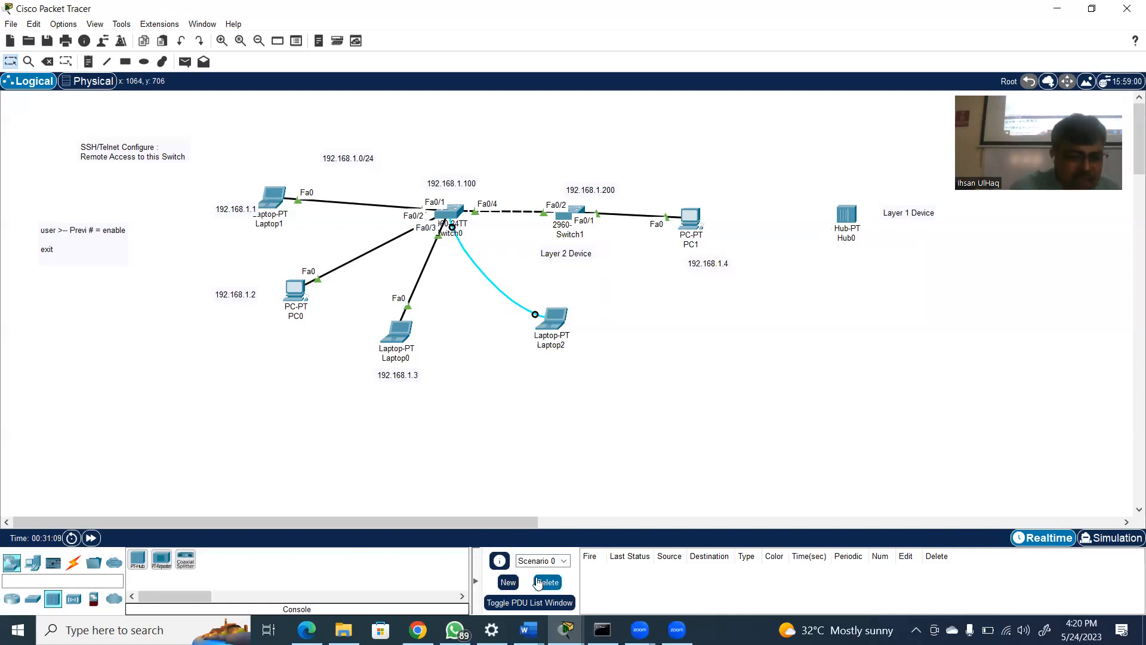
Place two PCs below Hub0 and a laptop to its lower right
left_click(33, 568)
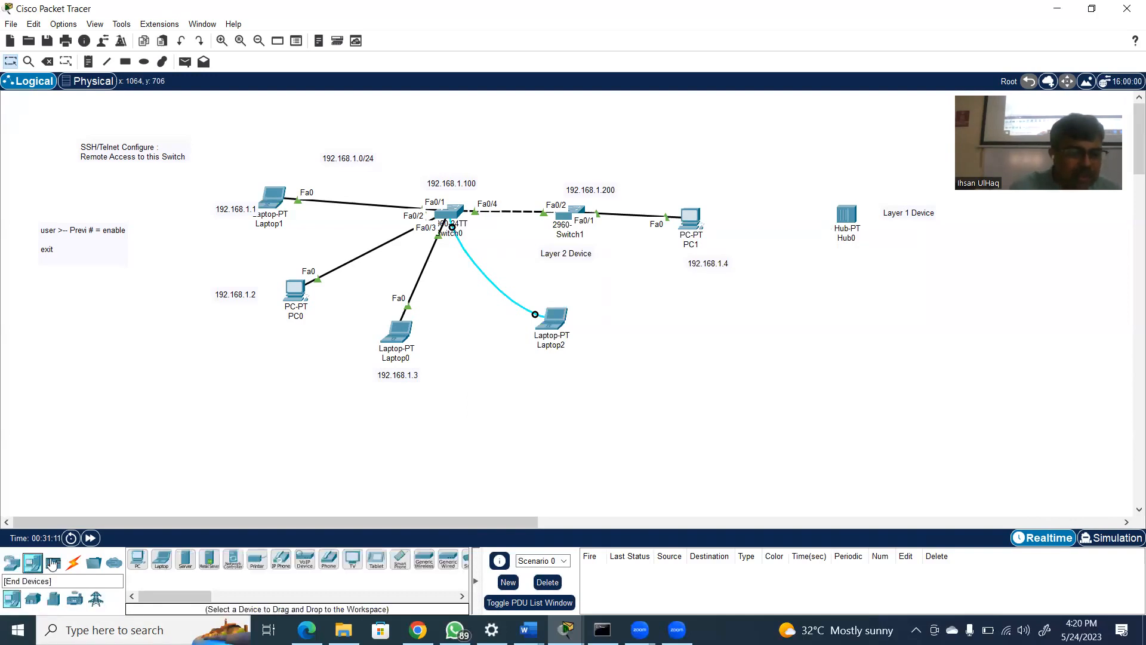
left_click(137, 561)
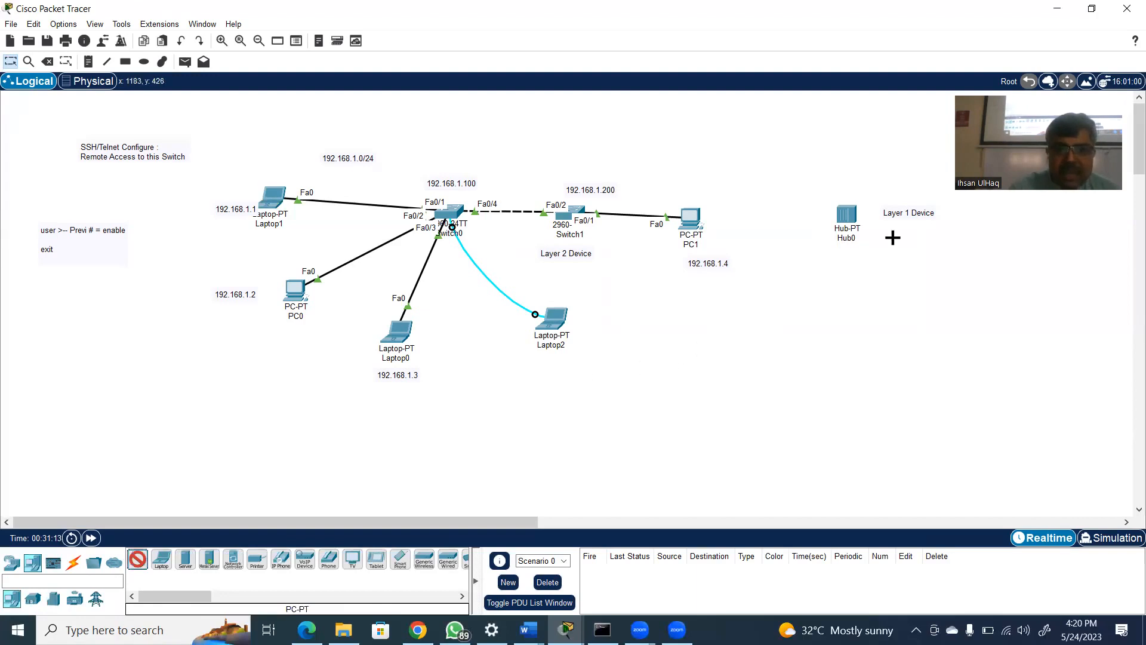
left_click(937, 311)
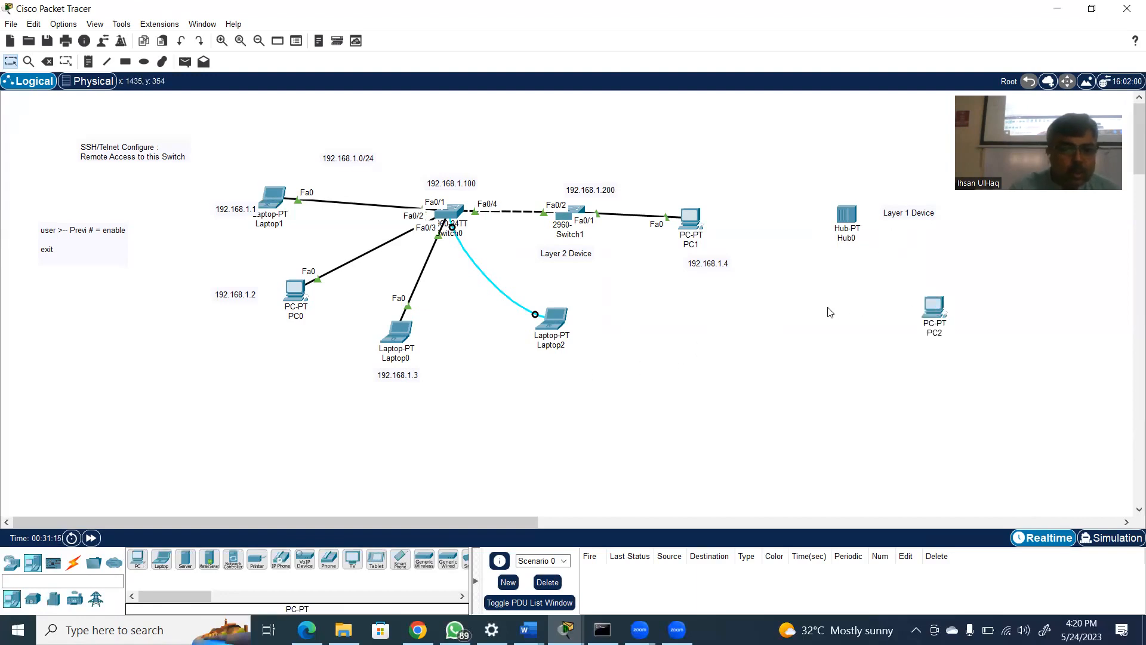
left_click(138, 561)
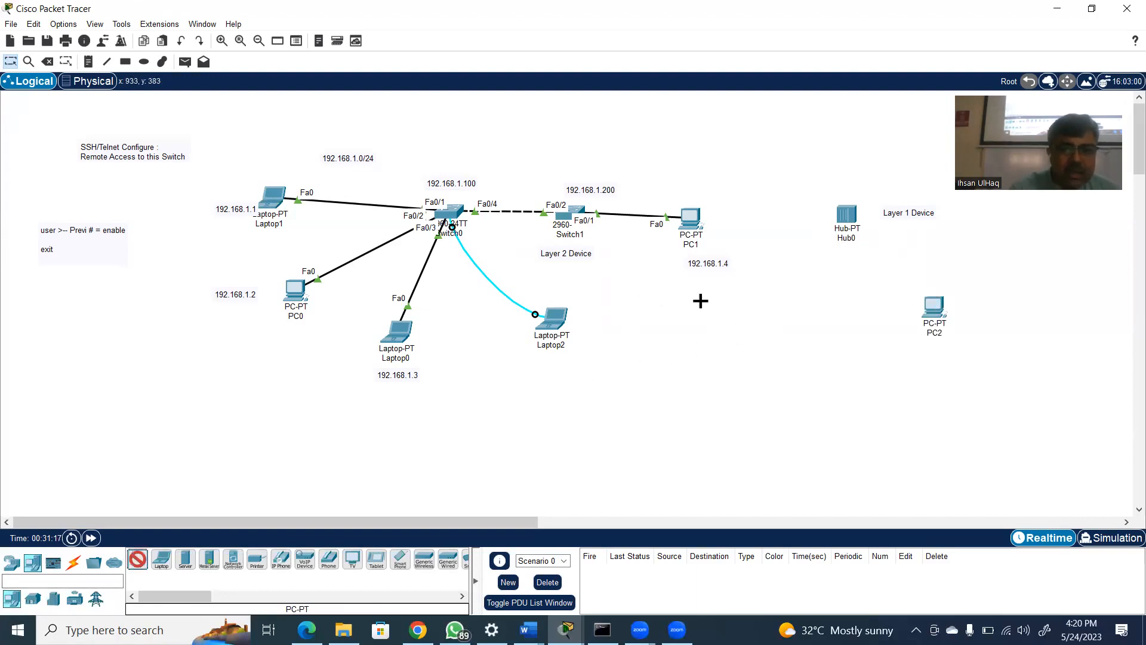
left_click(844, 294)
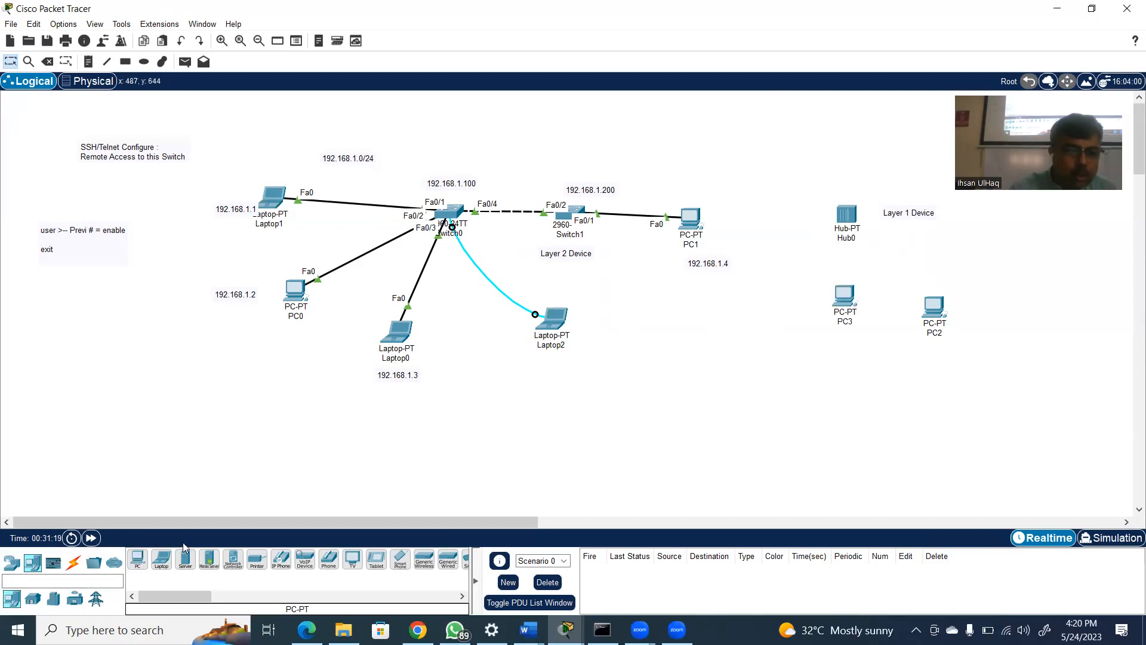
left_click(160, 560)
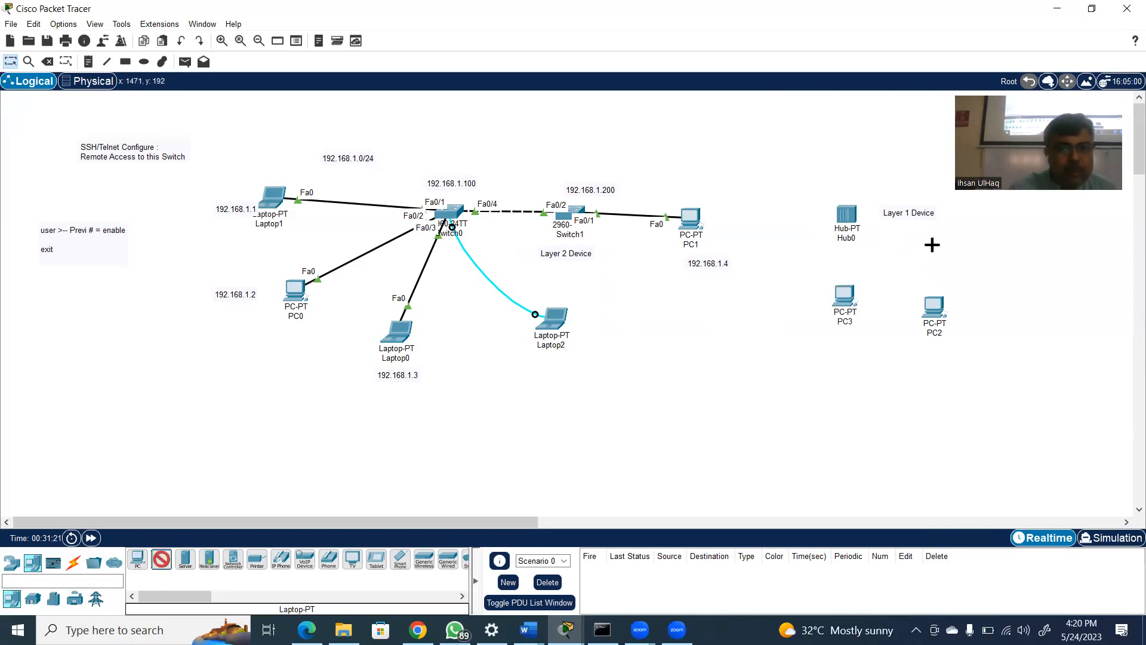
left_click(967, 245)
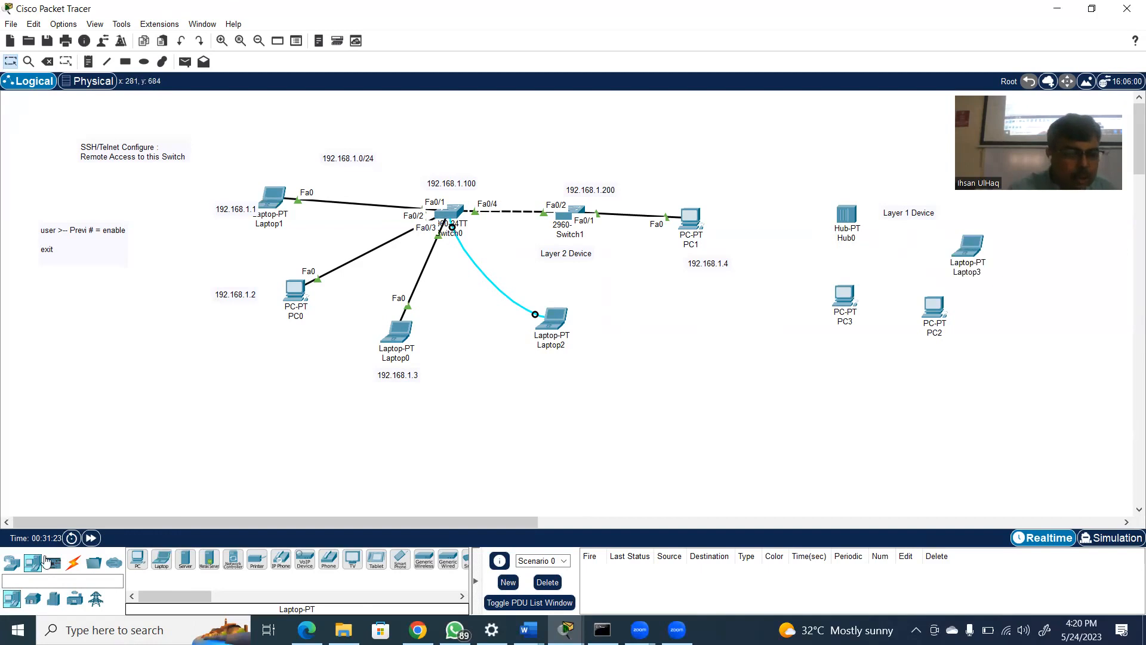
Connect Hub0's FastEthernet0 to PC3's FastEthernet0 with a copper straight-through cable
left_click(73, 563)
left_click(185, 559)
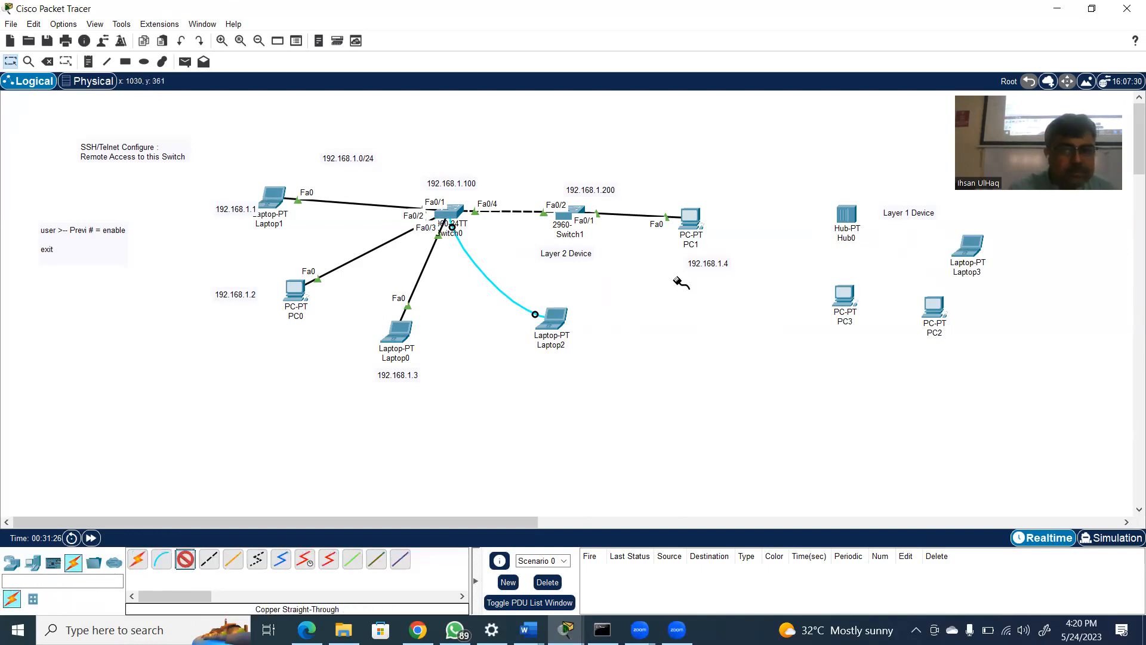
left_click(846, 215)
left_click(893, 226)
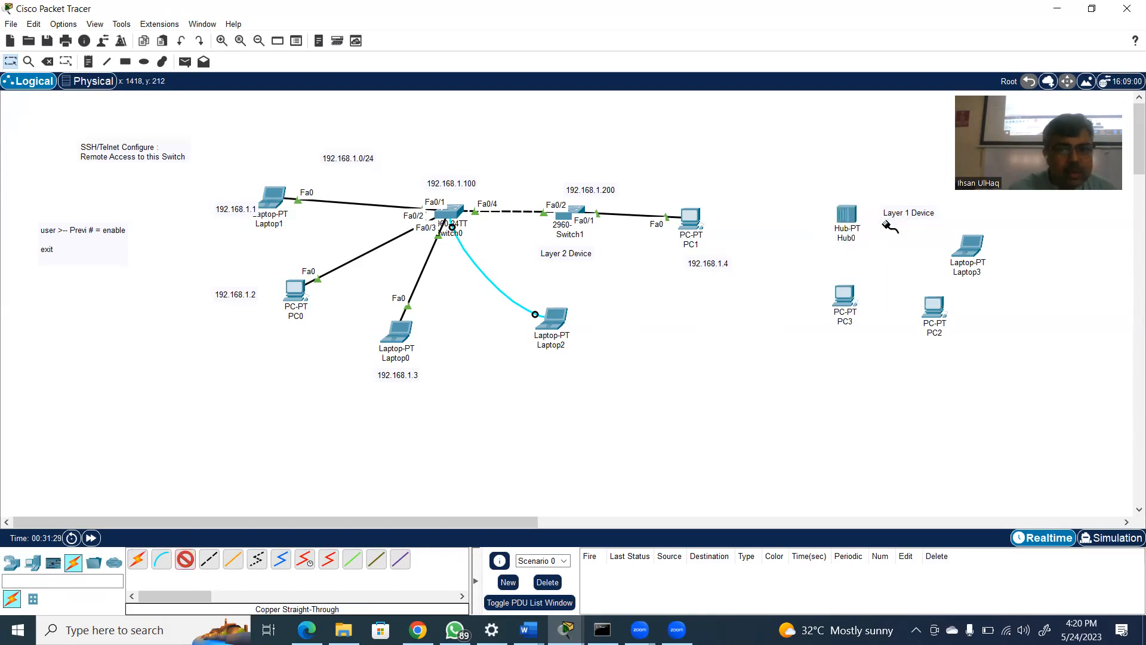
left_click(846, 292)
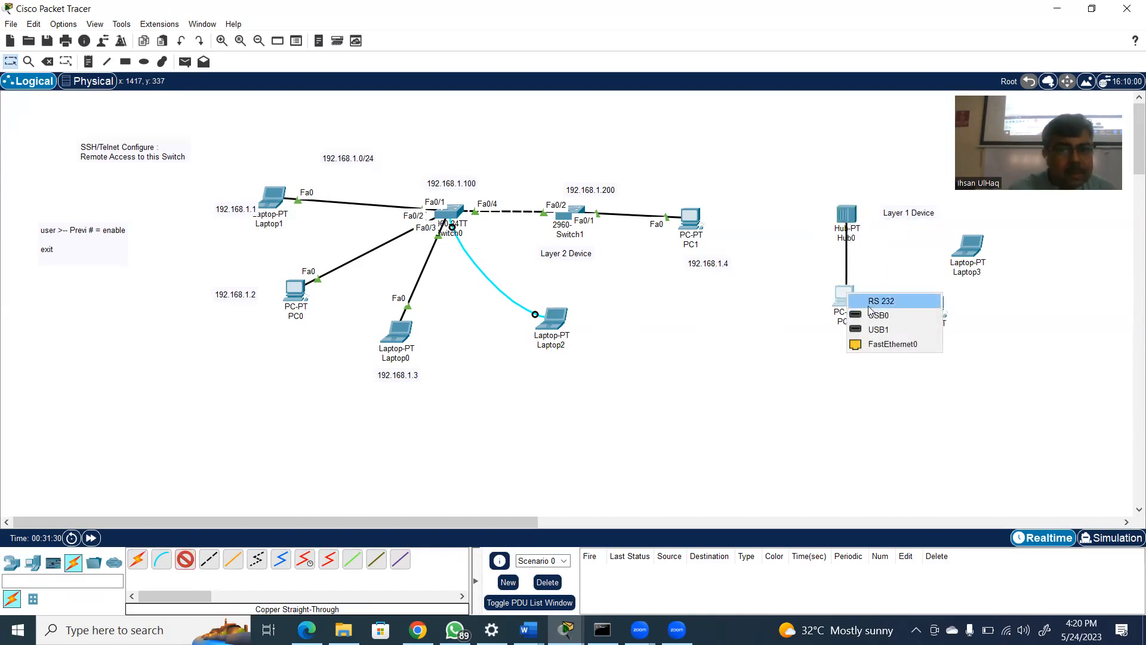
left_click(875, 342)
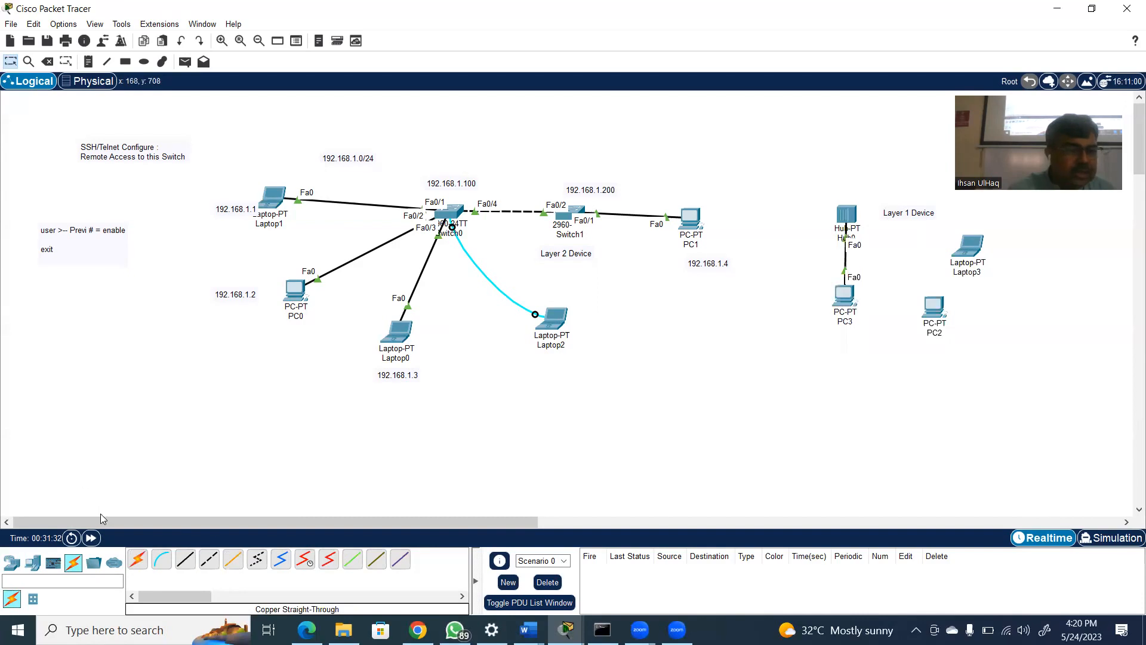
Connect PC2's FastEthernet0 to Hub0's FastEthernet1 with a copper straight-through cable
left_click(191, 564)
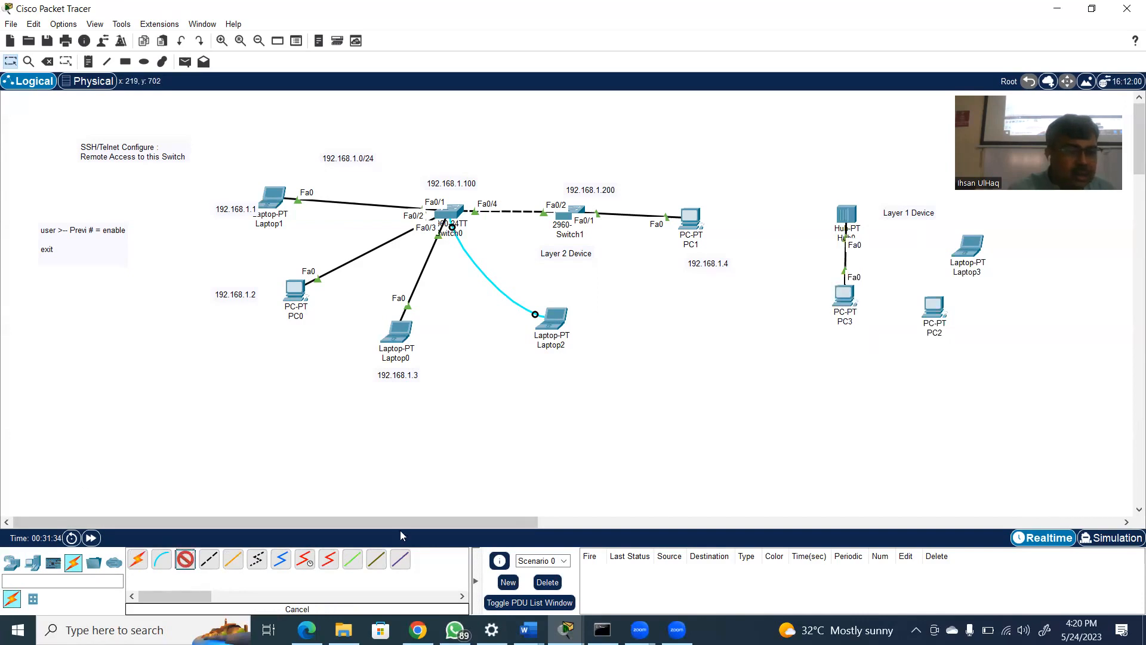
left_click(945, 311)
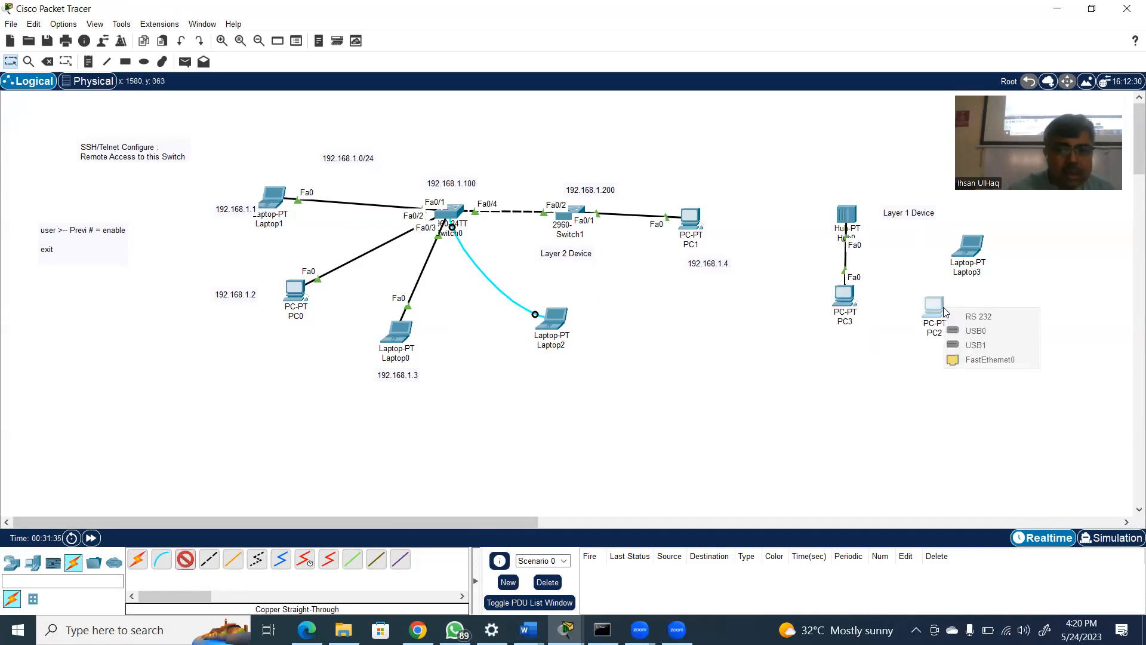
left_click(979, 359)
left_click(852, 215)
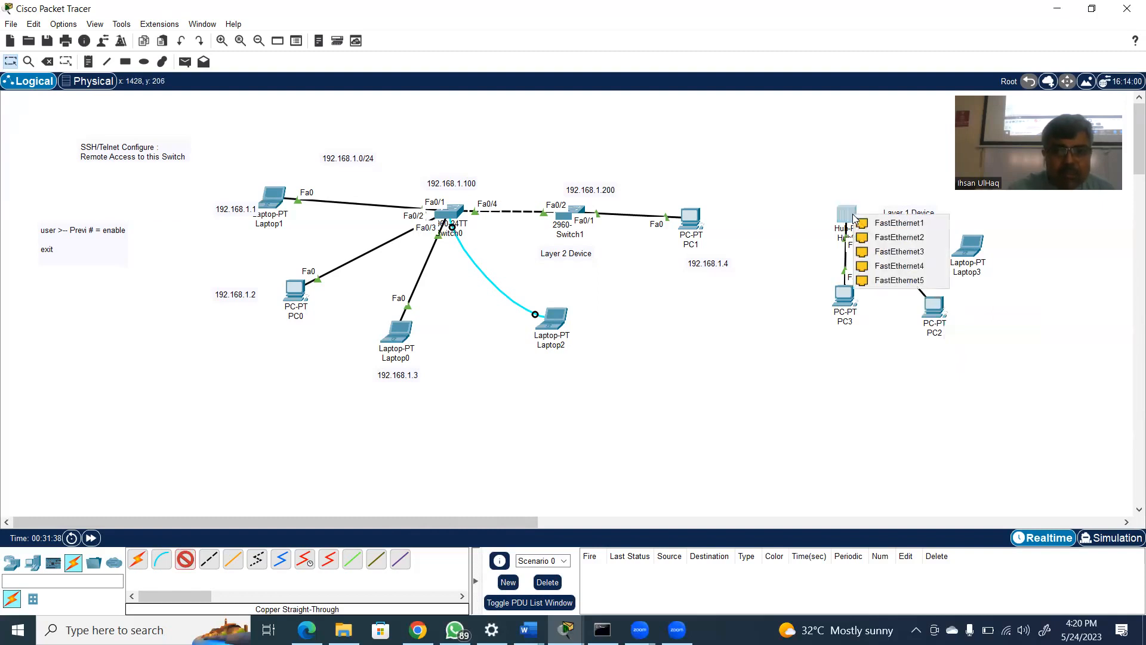
left_click(895, 223)
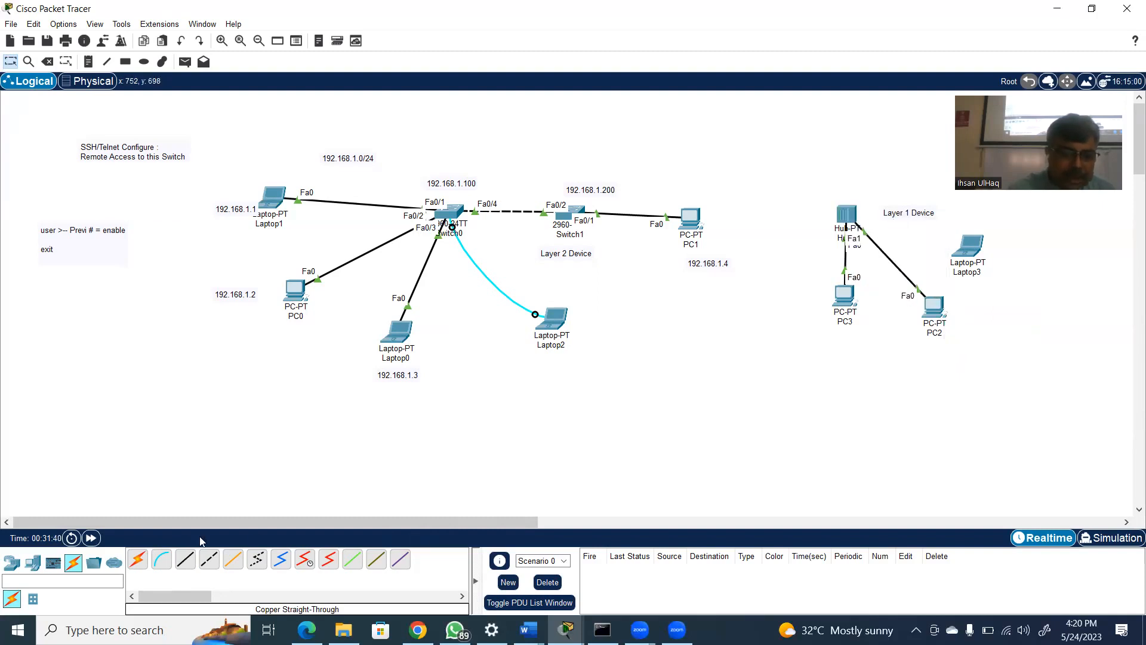
Connect Laptop3's FastEthernet0 to Hub0's FastEthernet2 with a copper straight-through cable
left_click(187, 564)
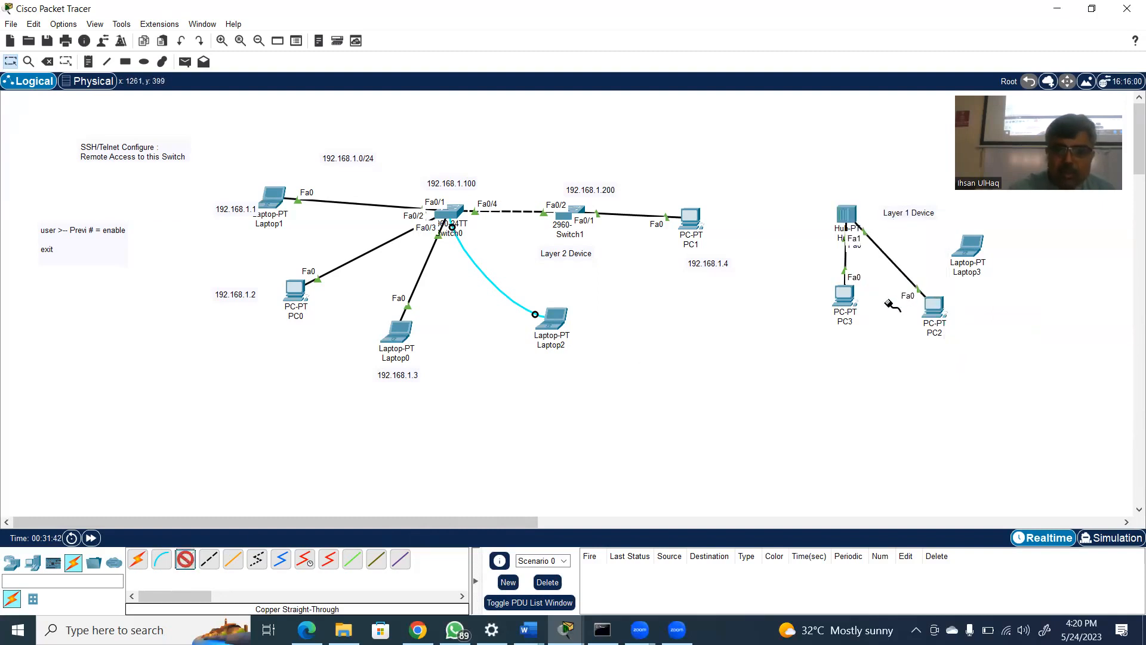
left_click(973, 249)
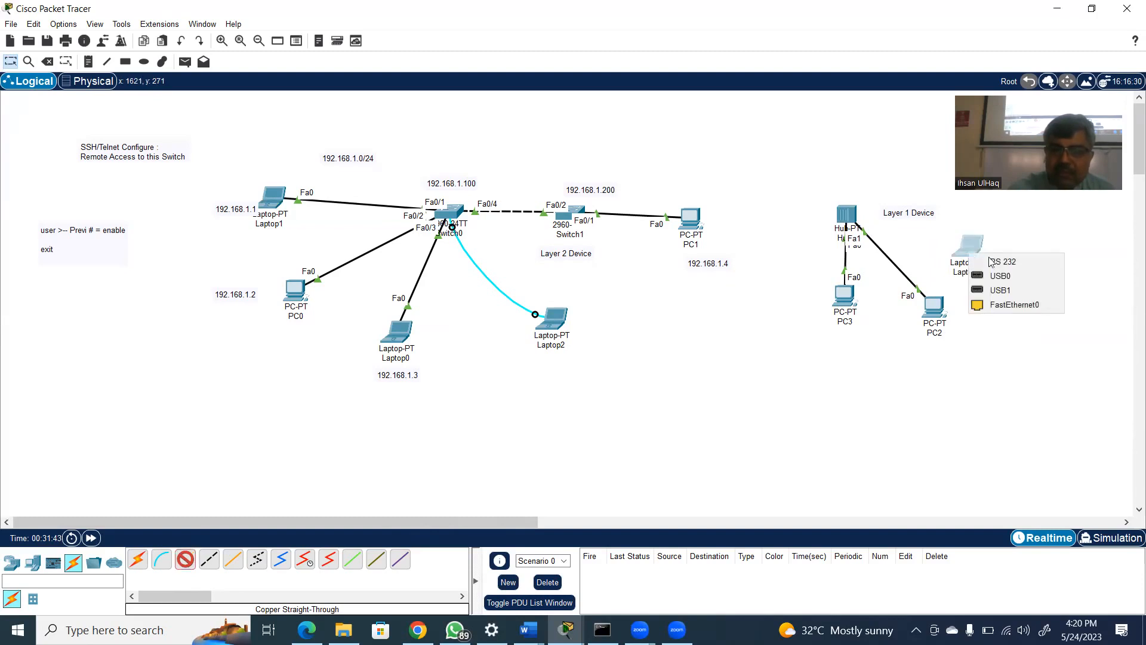
left_click(1014, 305)
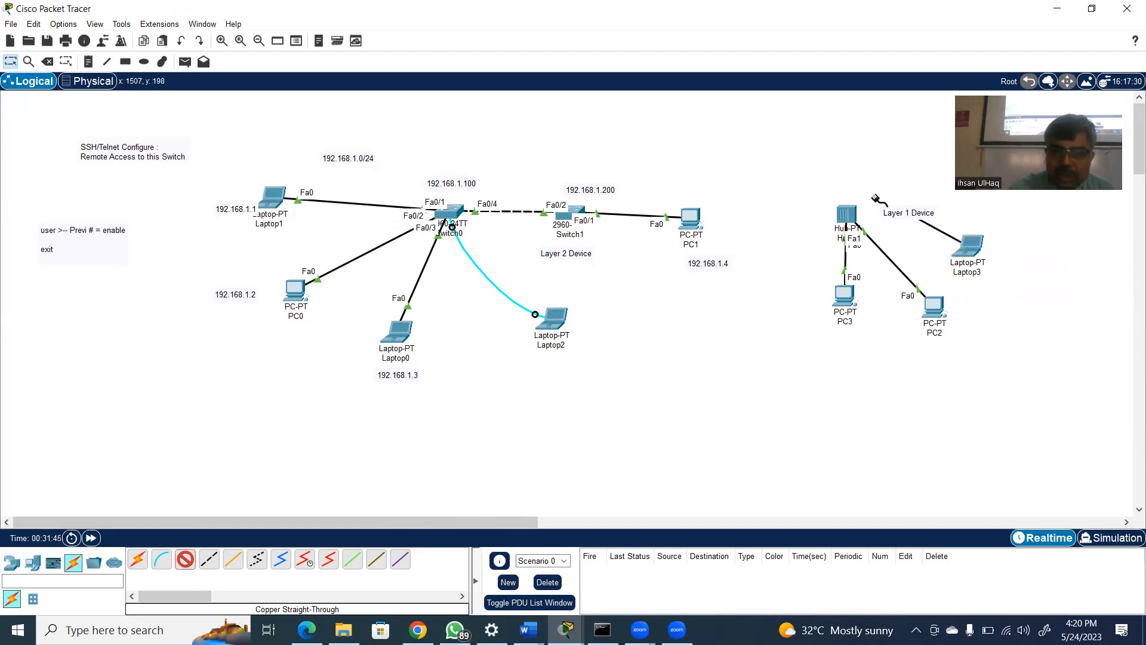
left_click(847, 213)
left_click(873, 219)
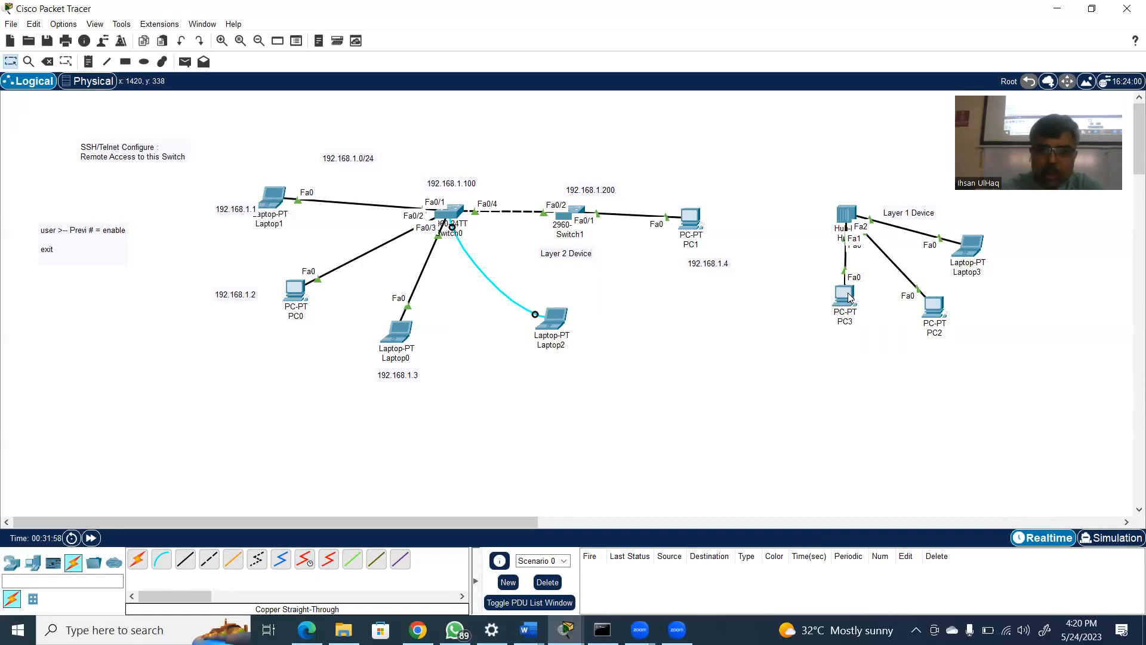
Give PC3 the static IPv4 address 192.168.2.1 with subnet mask 255.255.255.0
mouse_move(850, 297)
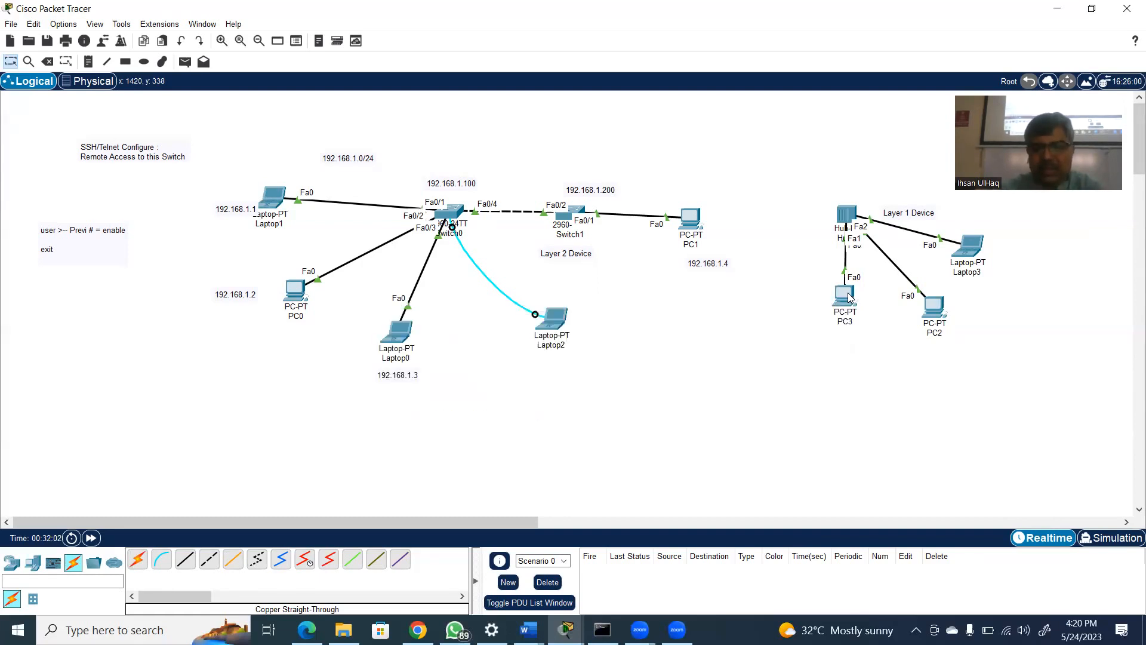
left_click(849, 297)
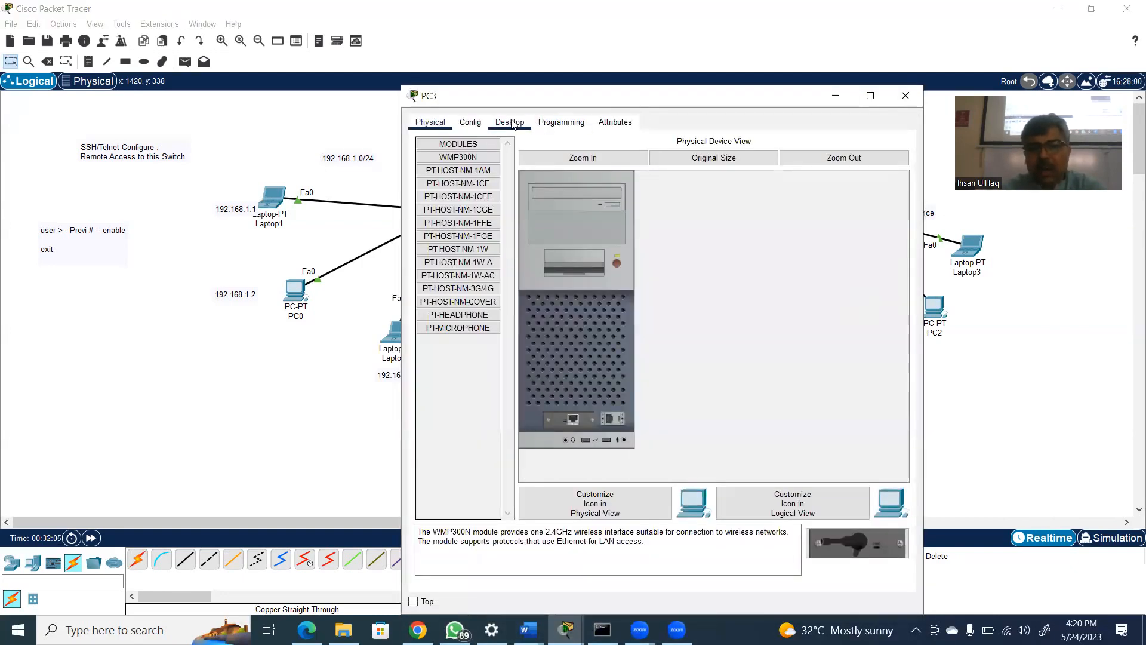
left_click(513, 124)
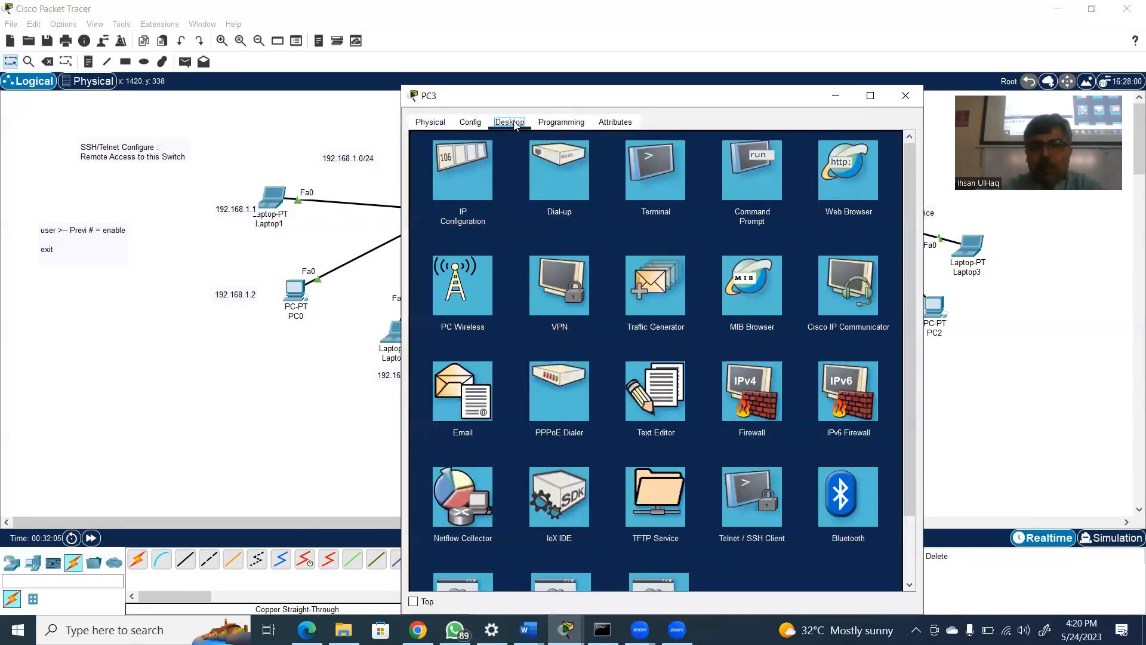
left_click(453, 167)
left_click(626, 211)
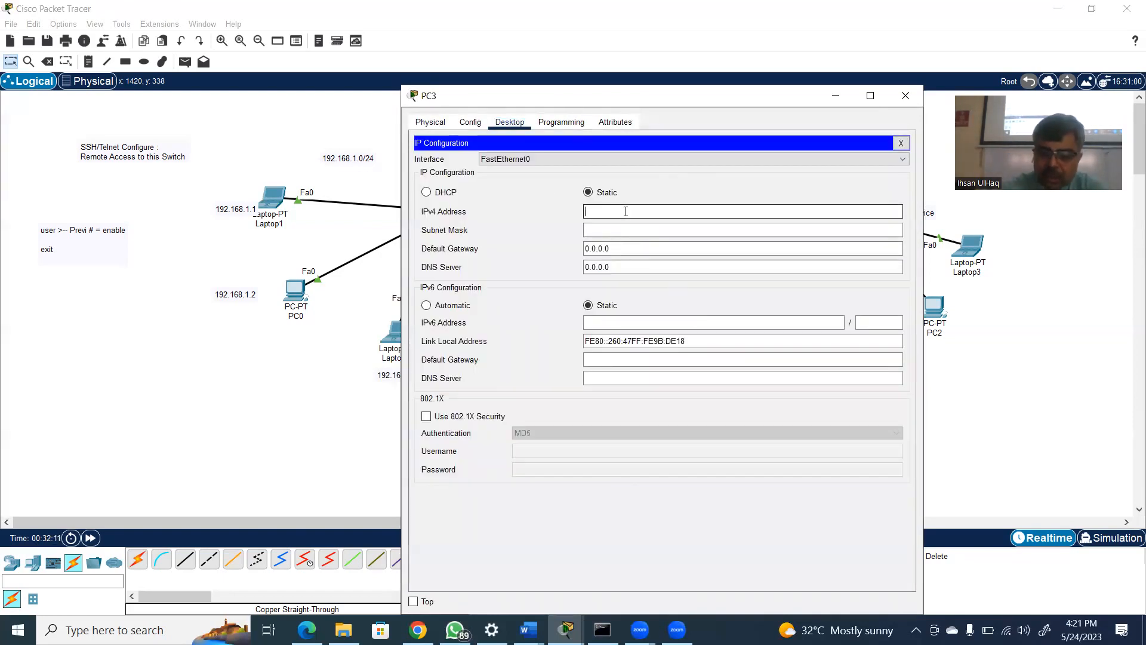
type("192.")
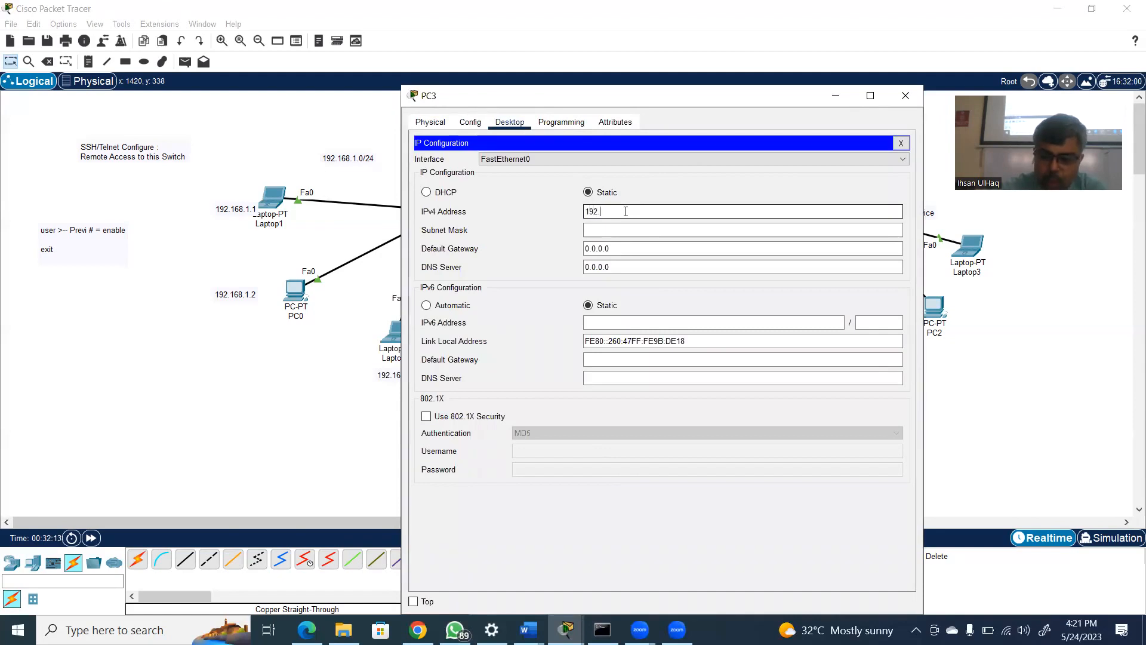
type("168.2.1")
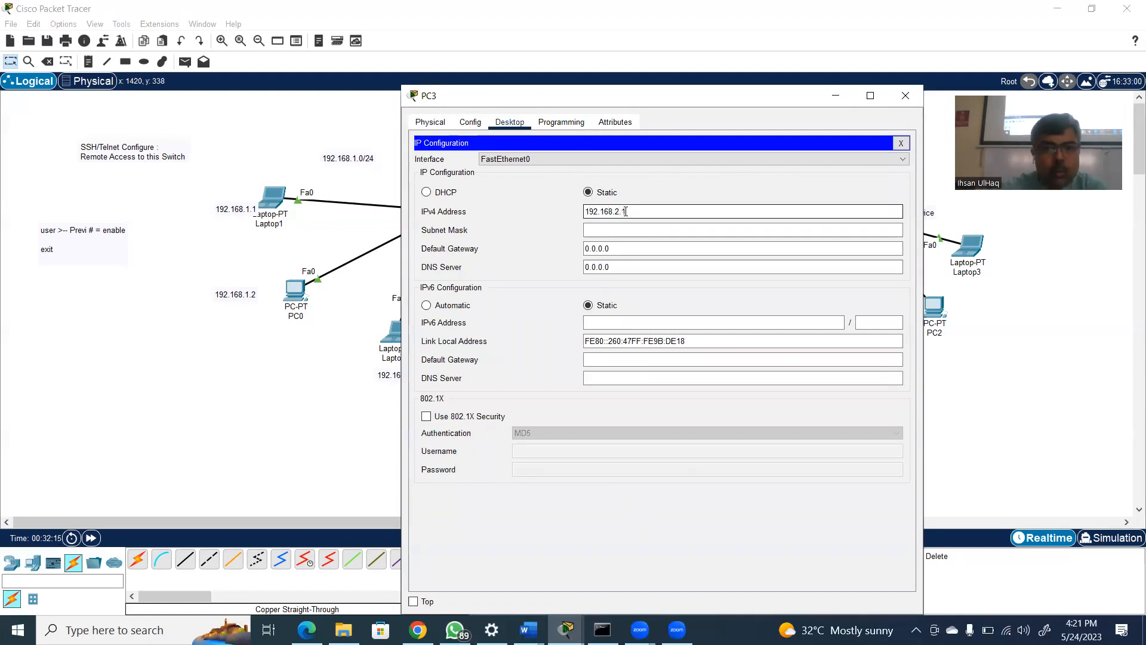
left_click(627, 229)
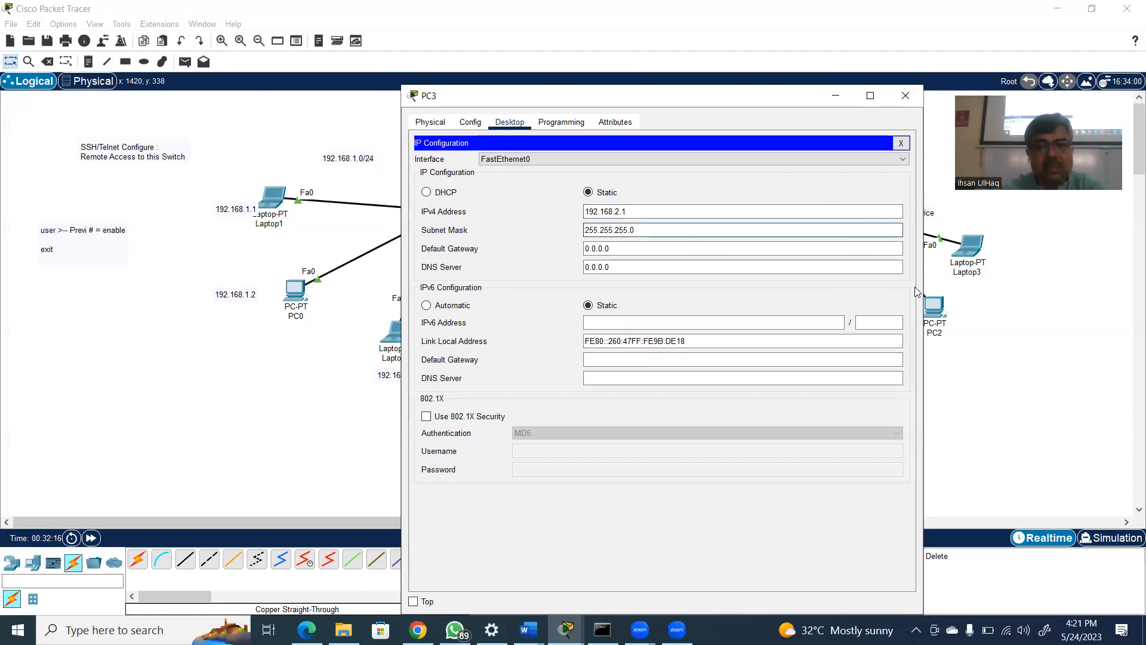
left_click(1006, 379)
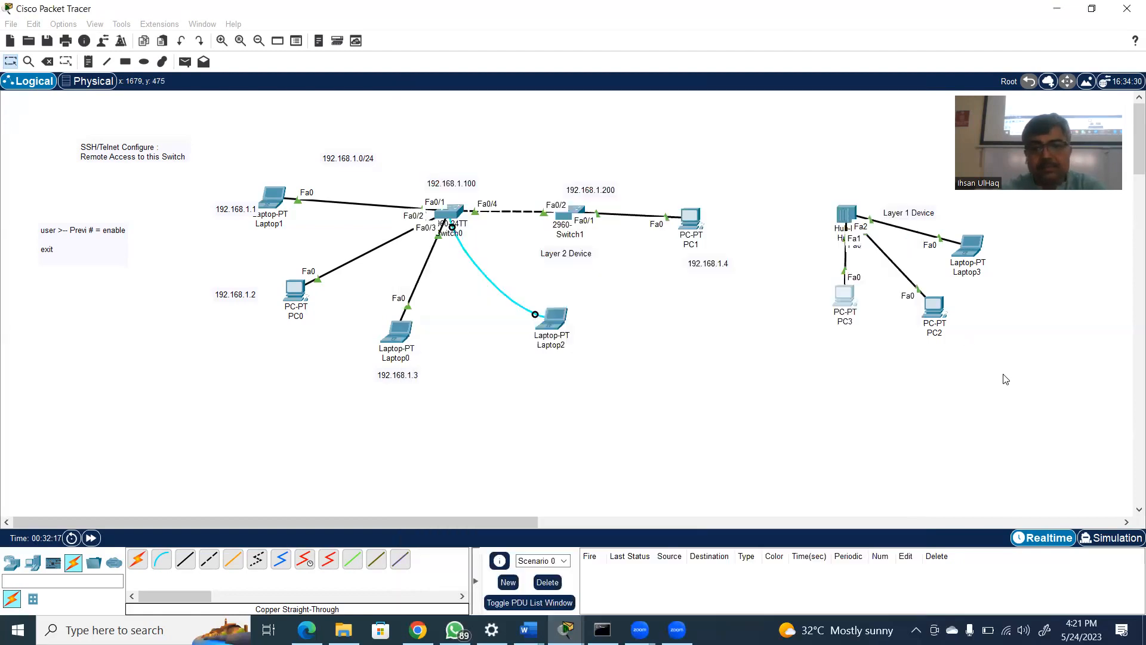
Give PC2 the static IPv4 address 192.168.2.2 with subnet mask 255.255.255.0 and close its window
left_click(935, 314)
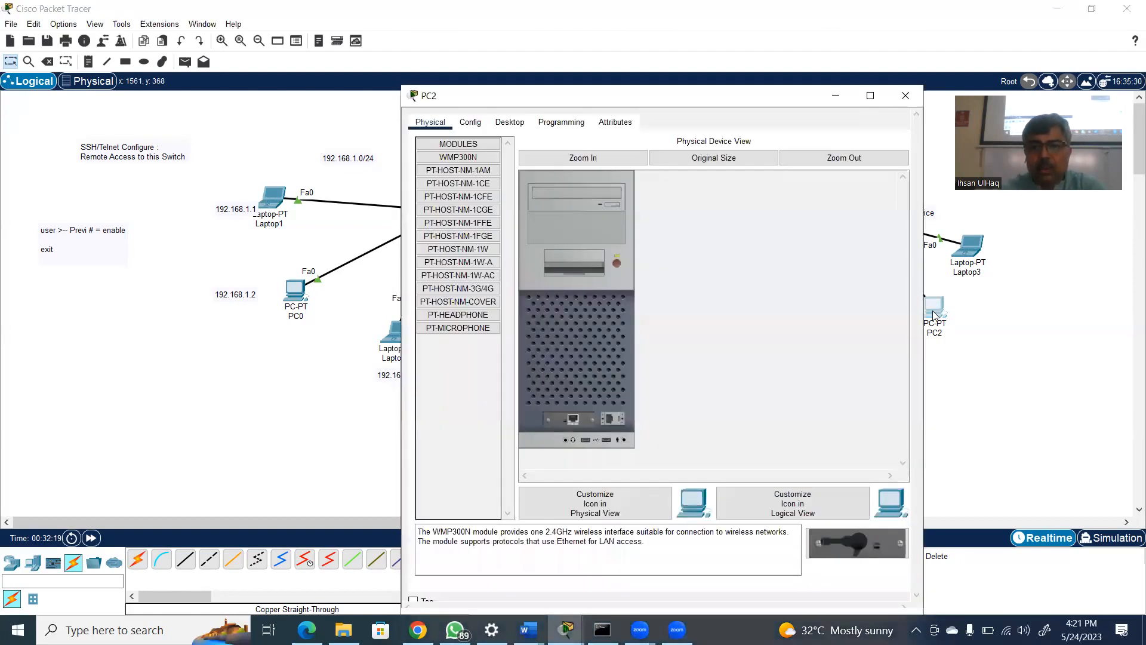
left_click(516, 125)
left_click(465, 161)
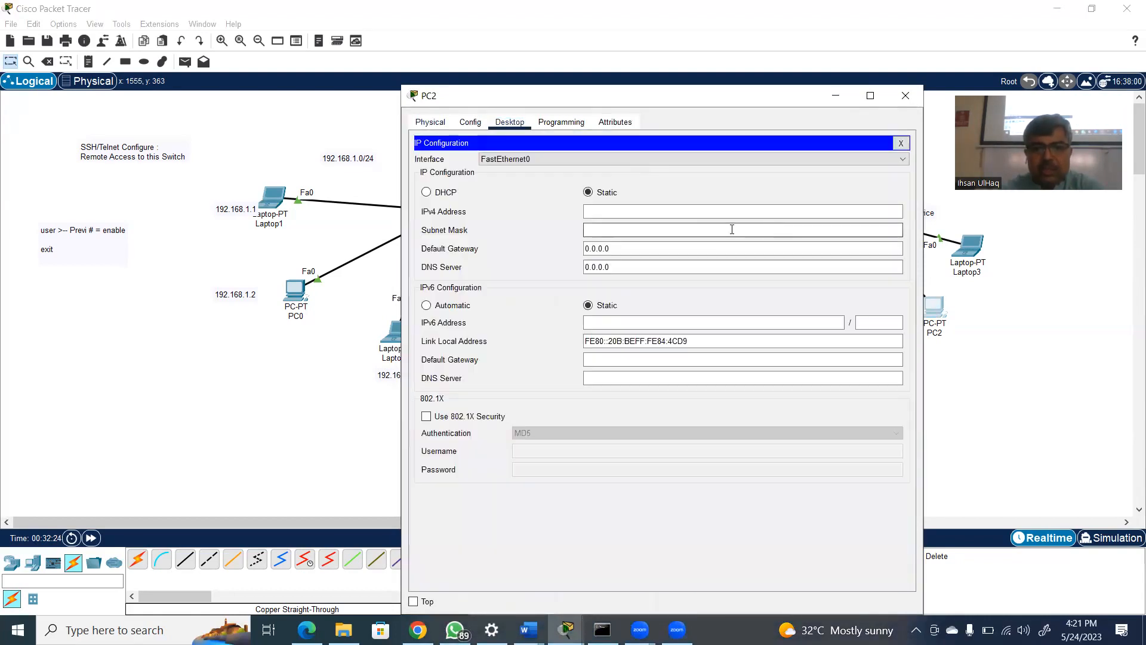
left_click(696, 213)
type("192.168.2.2")
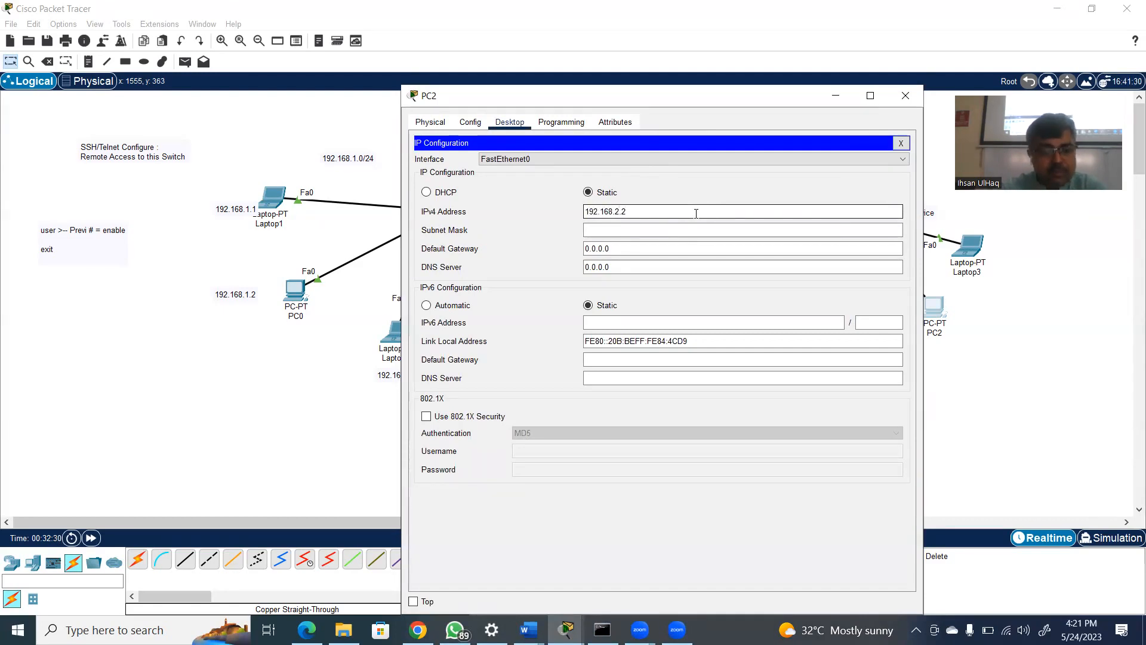
key("Tab")
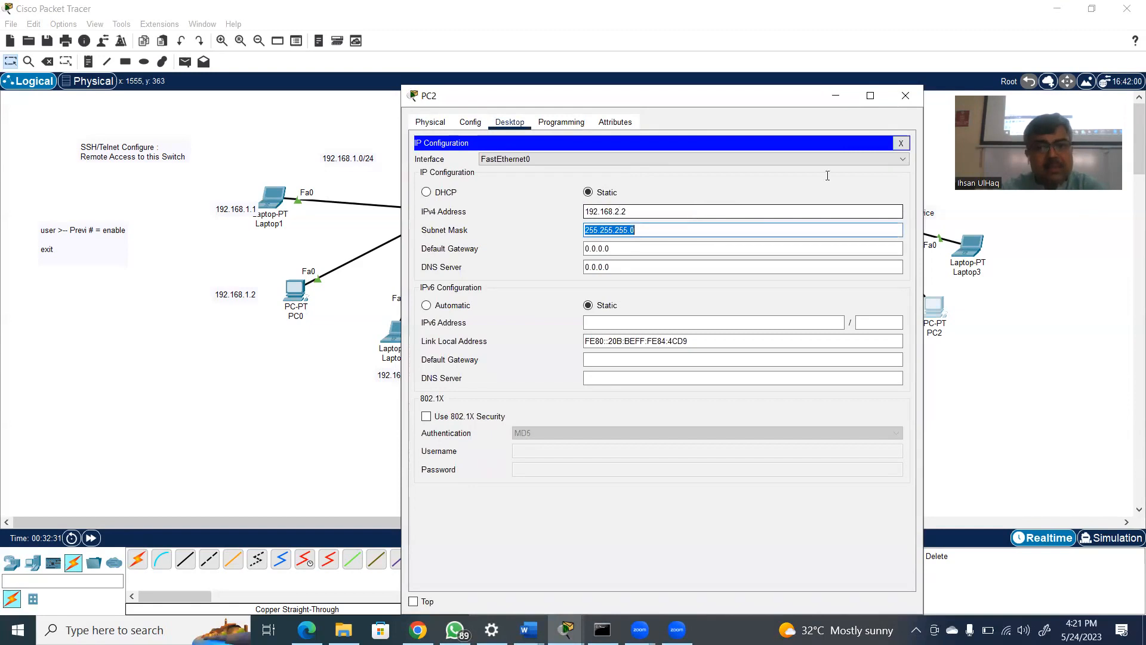
left_click(904, 101)
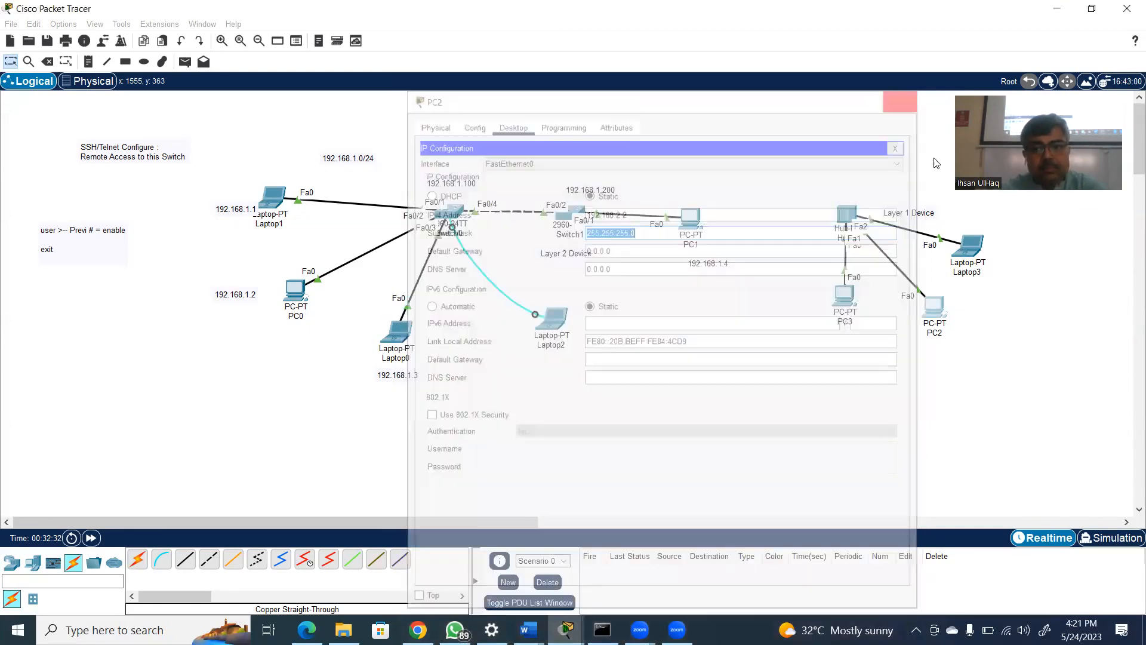
Give Laptop3 the static IPv4 address 192.168.2.3 with subnet mask 255.255.255.0 and close its window
left_click(966, 247)
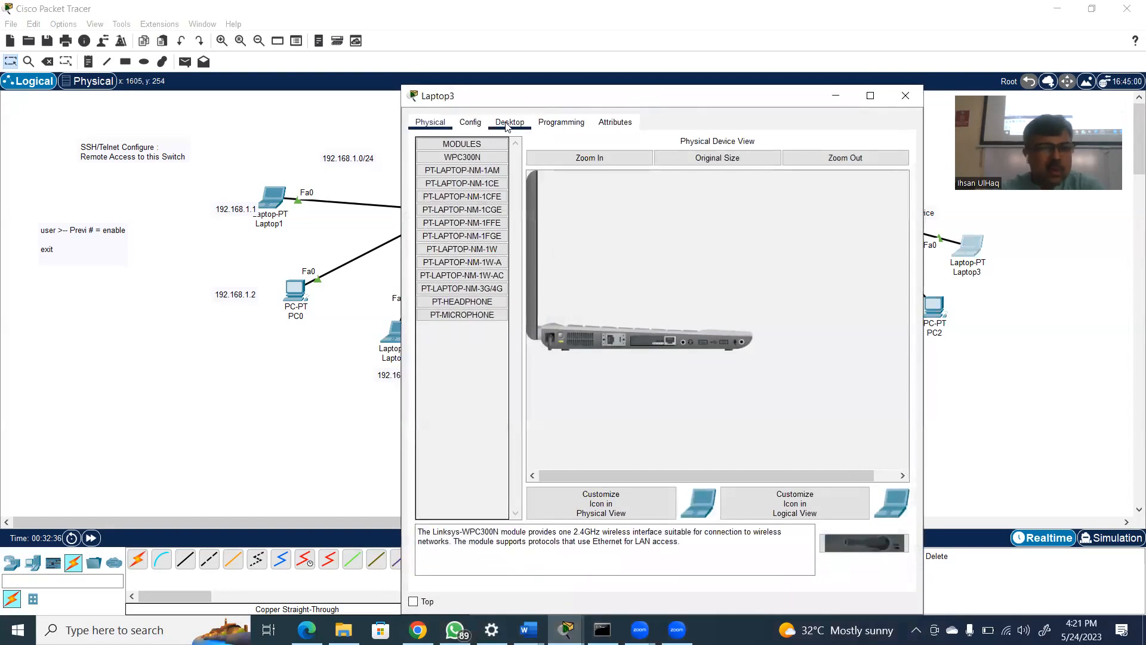
left_click(506, 125)
left_click(472, 153)
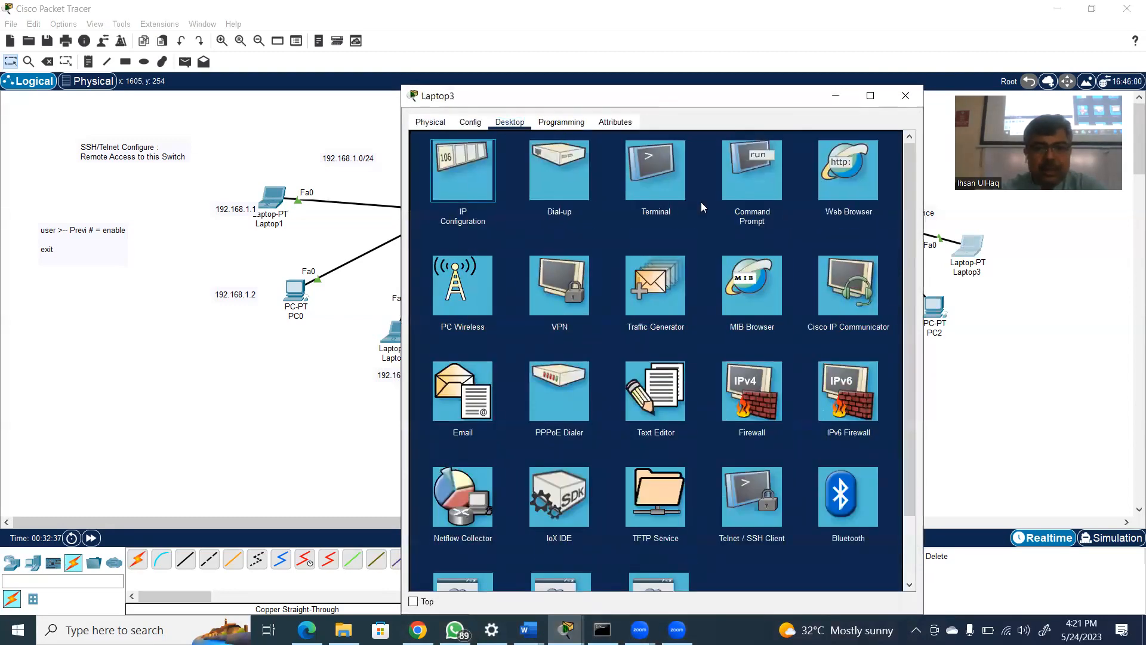
left_click(717, 208)
type("1")
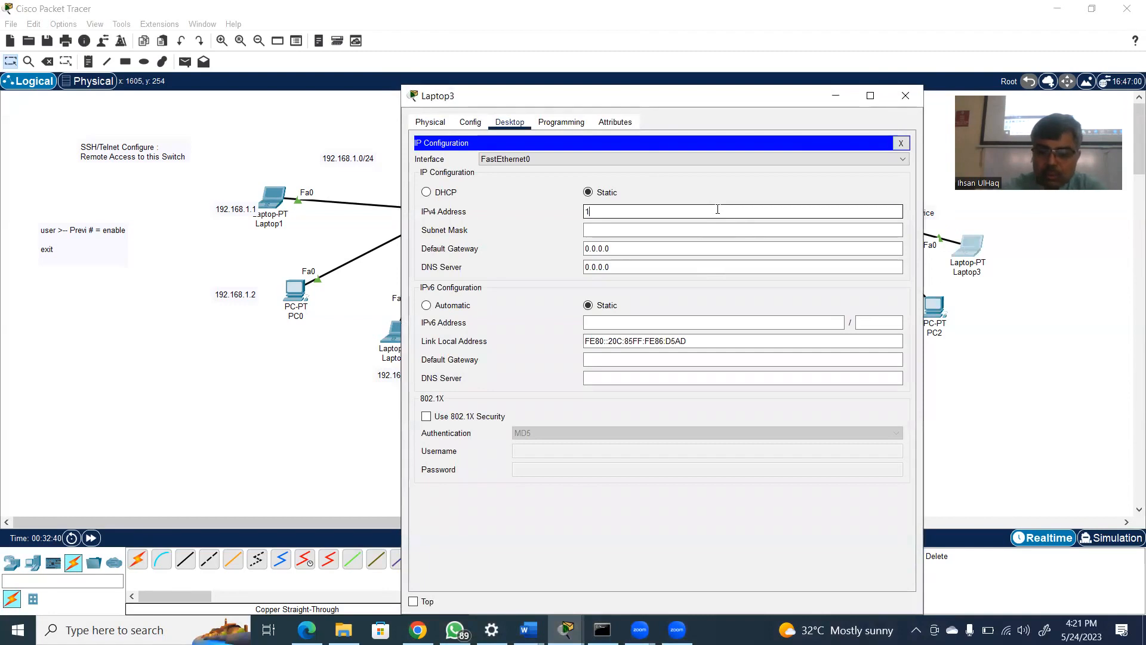
type("92.168.2")
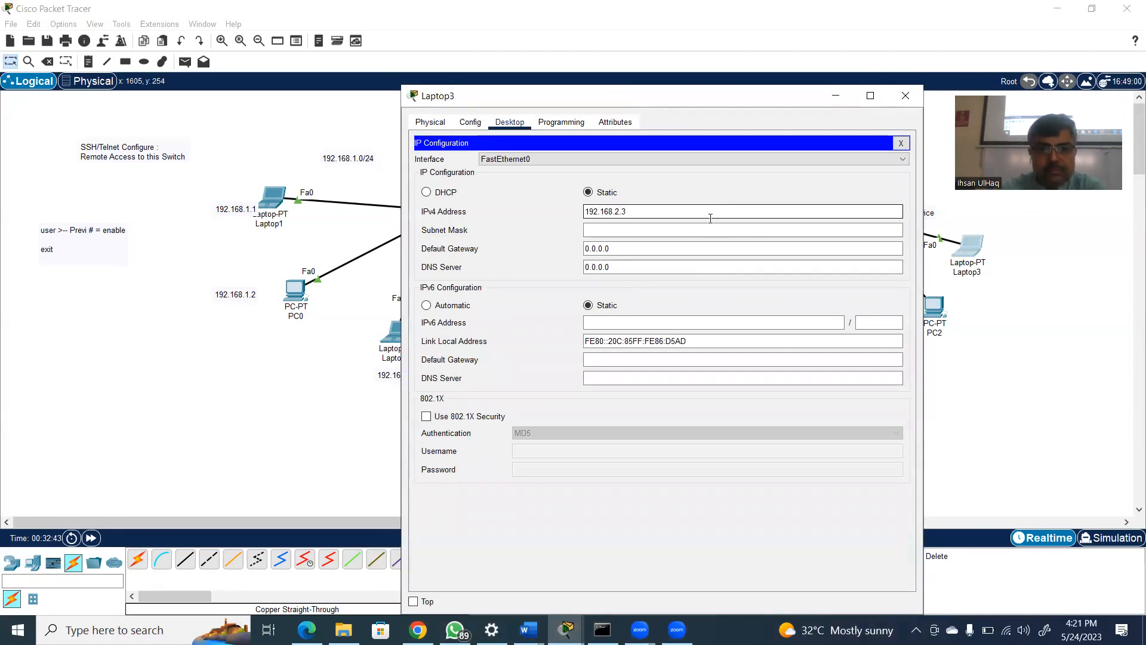
type(".3")
key("Tab")
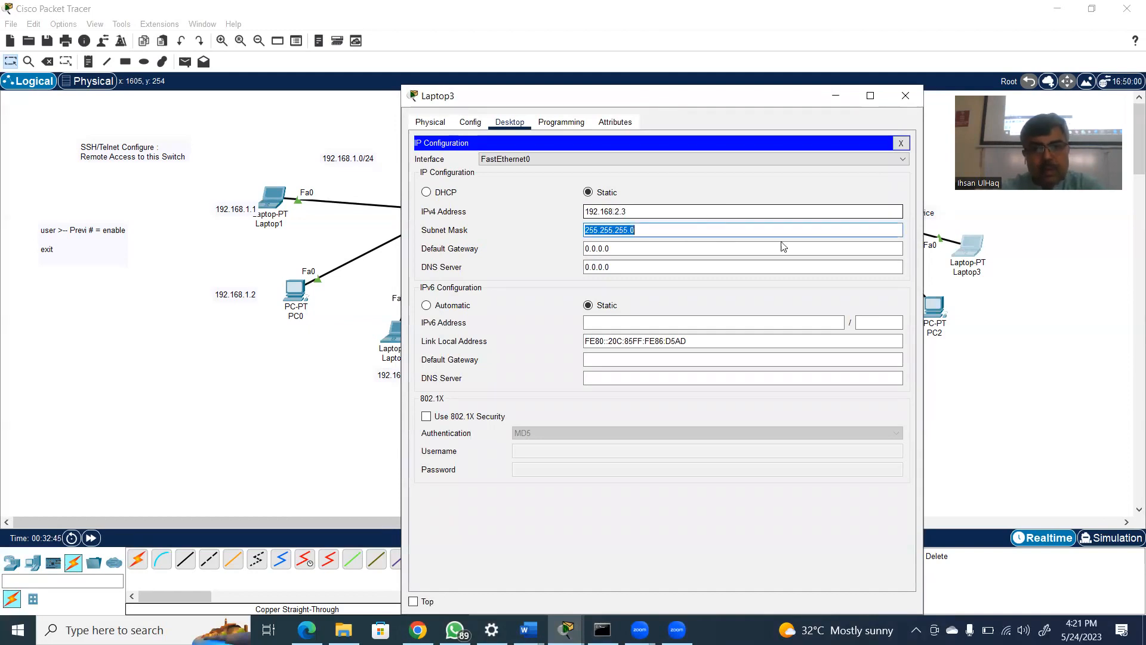
left_click(905, 96)
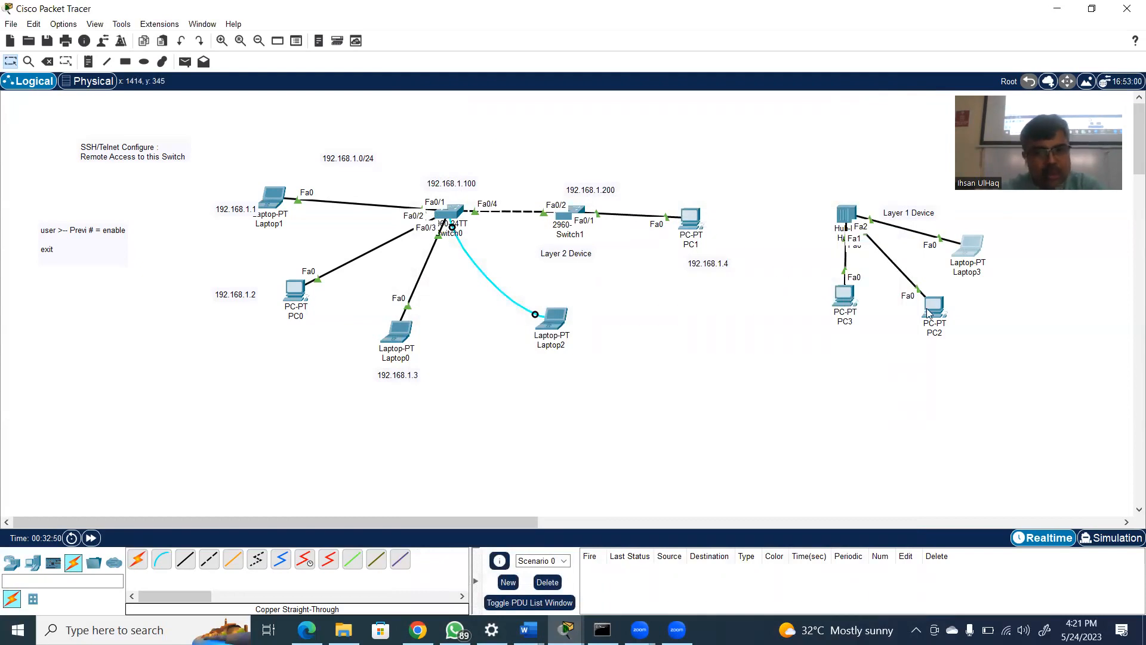
Switch the workspace from Realtime to Simulation mode
mouse_move(936, 312)
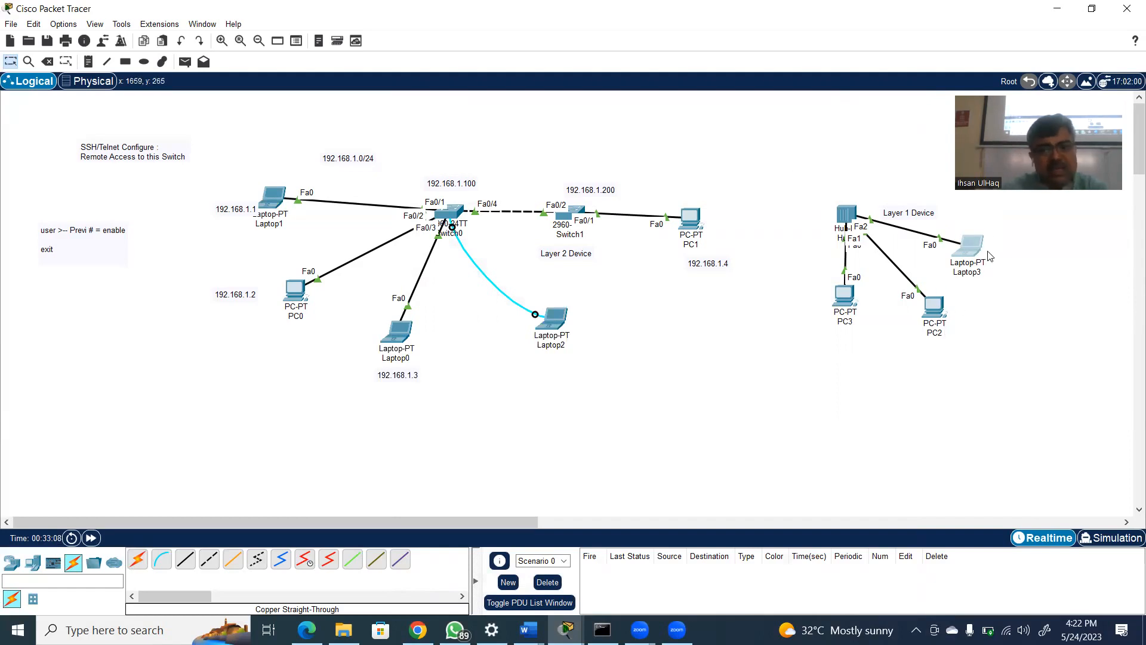
mouse_move(978, 255)
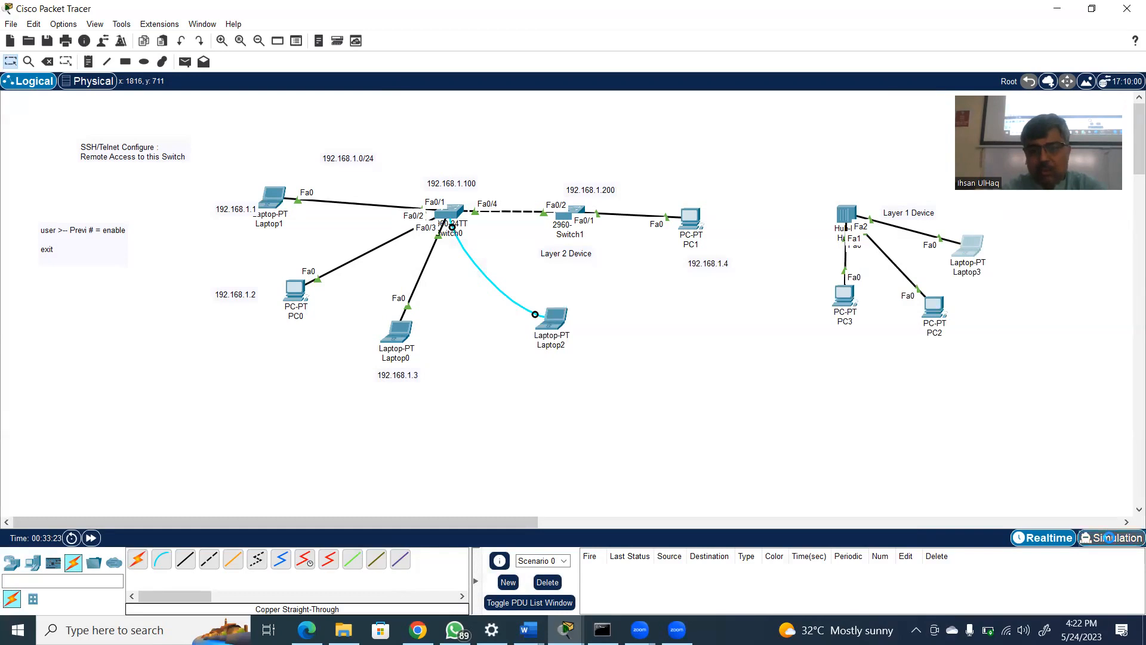
left_click(1110, 538)
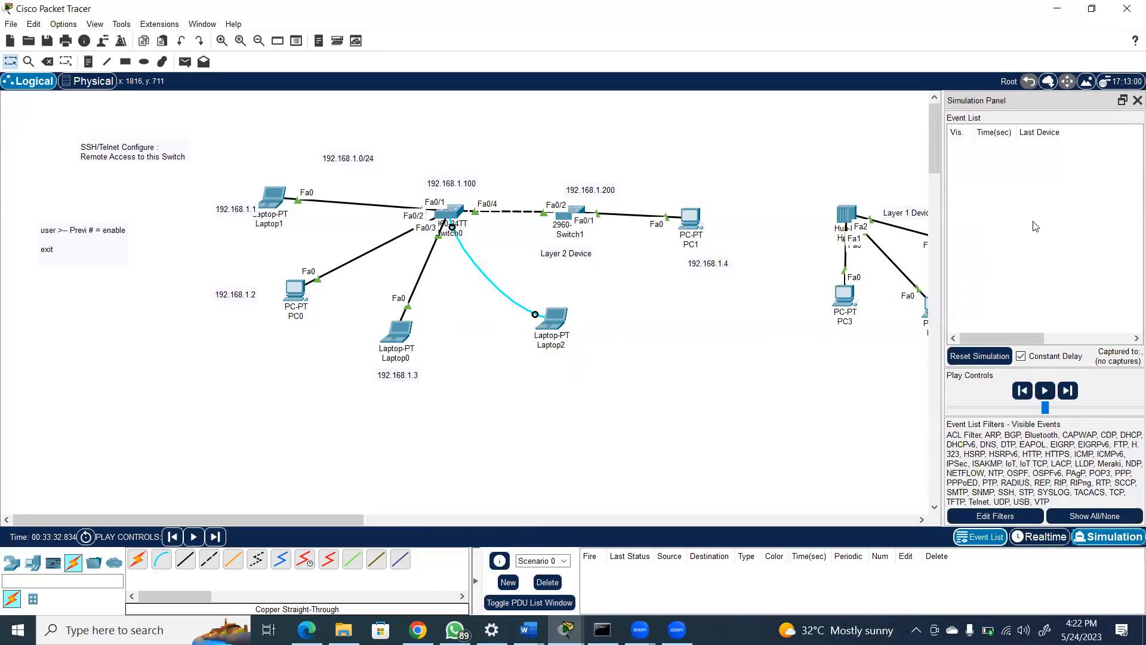
left_click(987, 516)
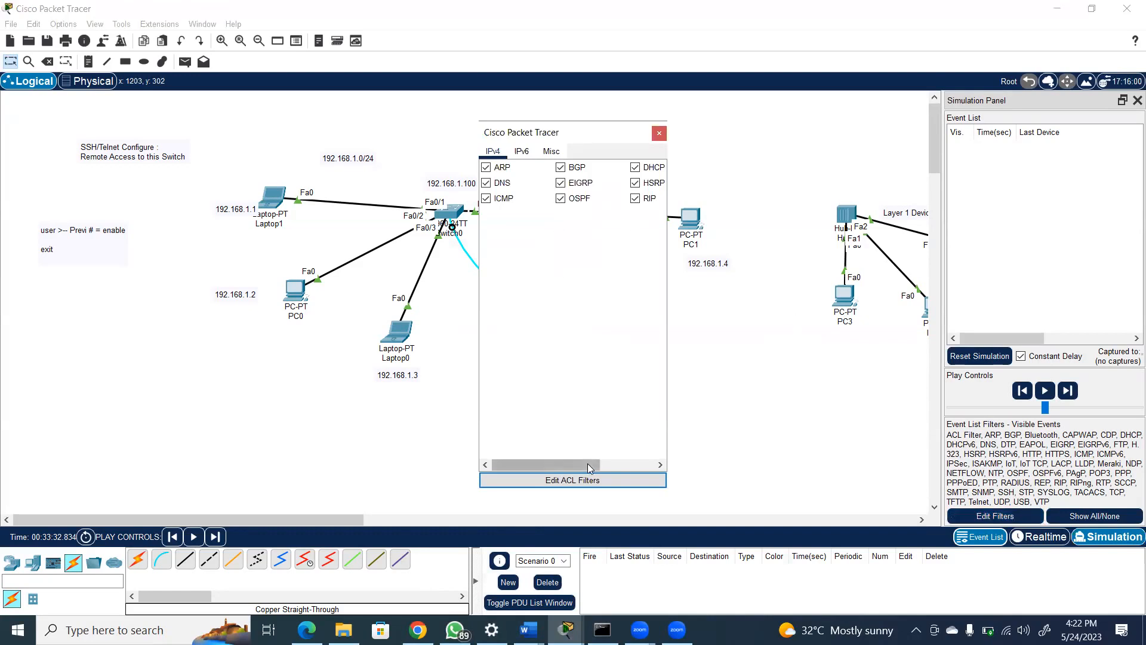
left_click(589, 482)
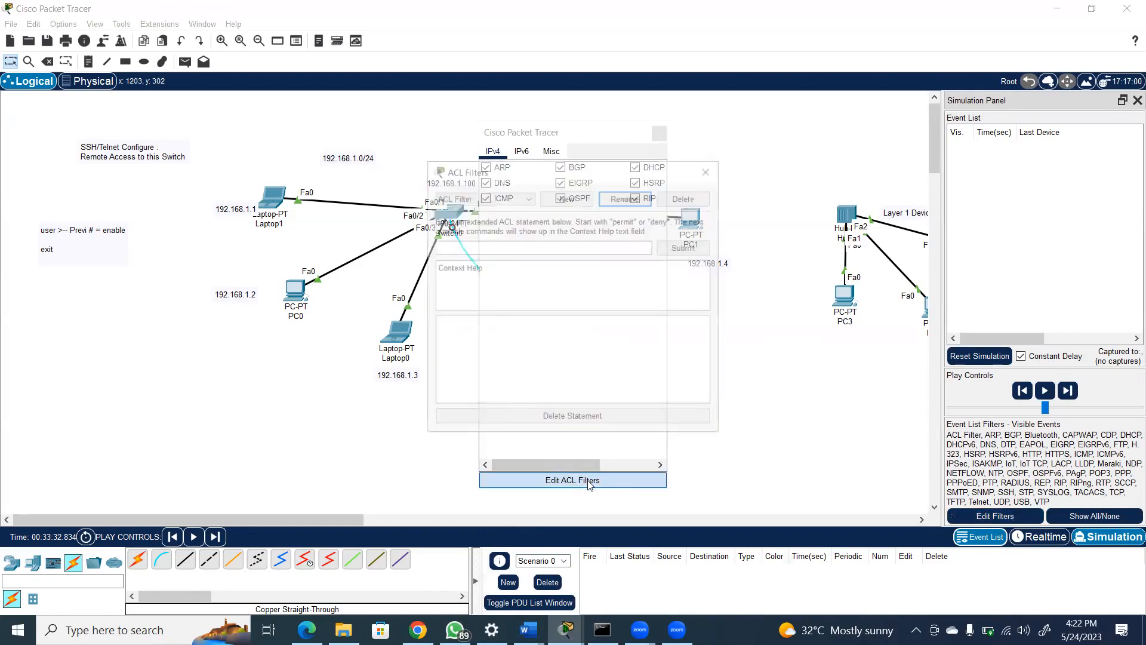
left_click(706, 169)
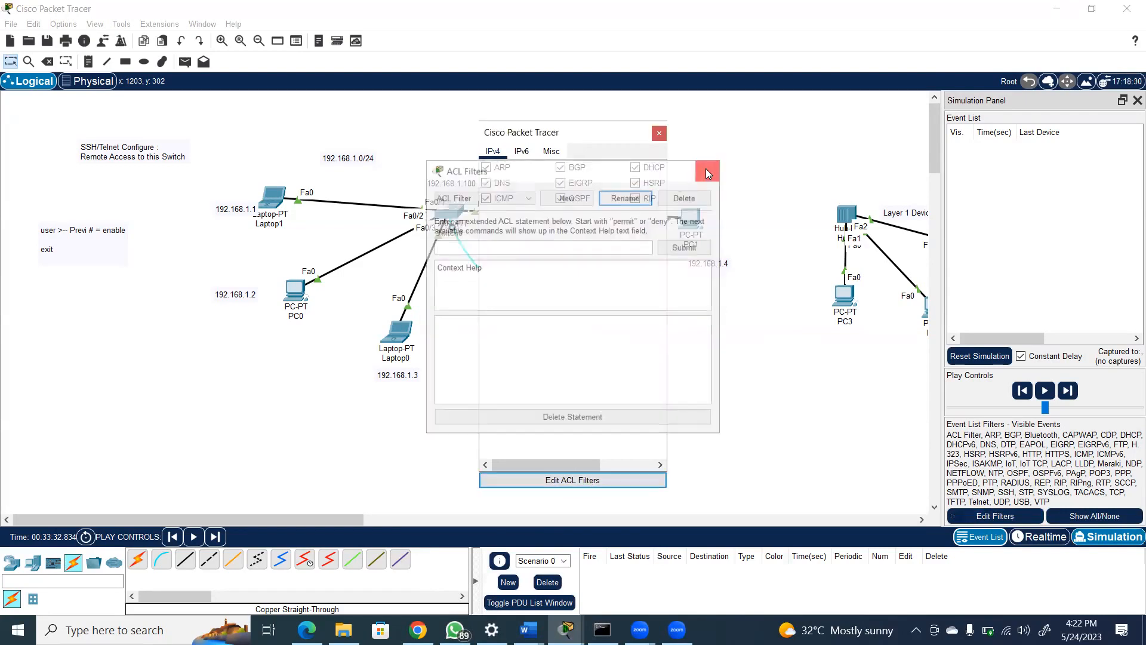
left_click(659, 133)
Clear all visible event filters and enable only ICMP events for the simulation
left_click(1076, 517)
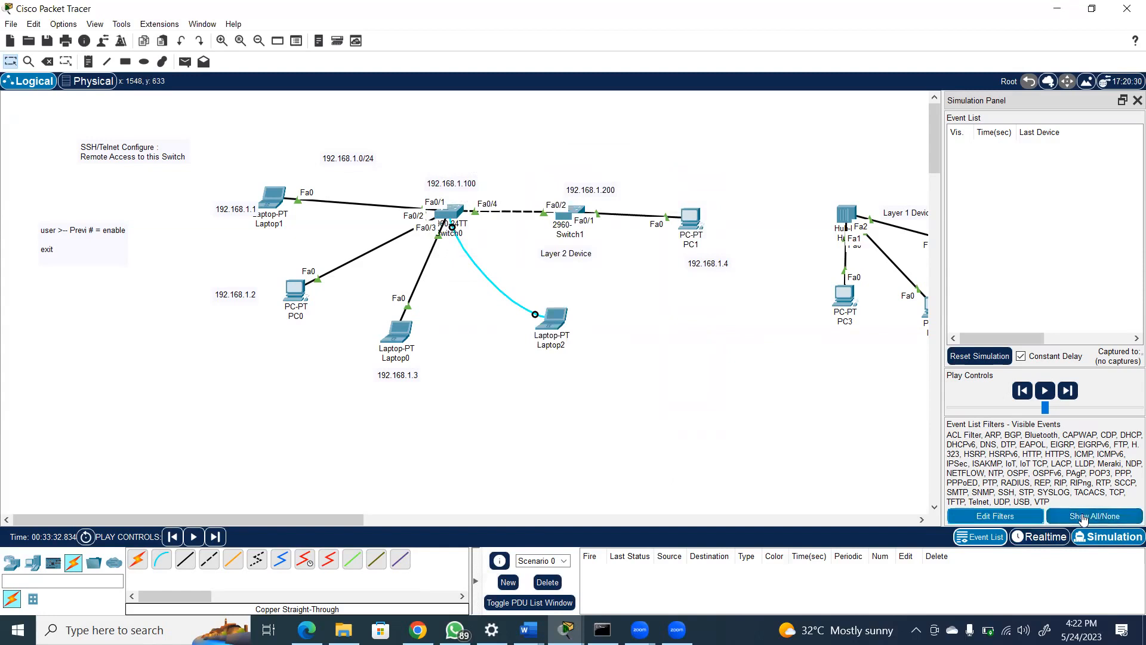
left_click(996, 516)
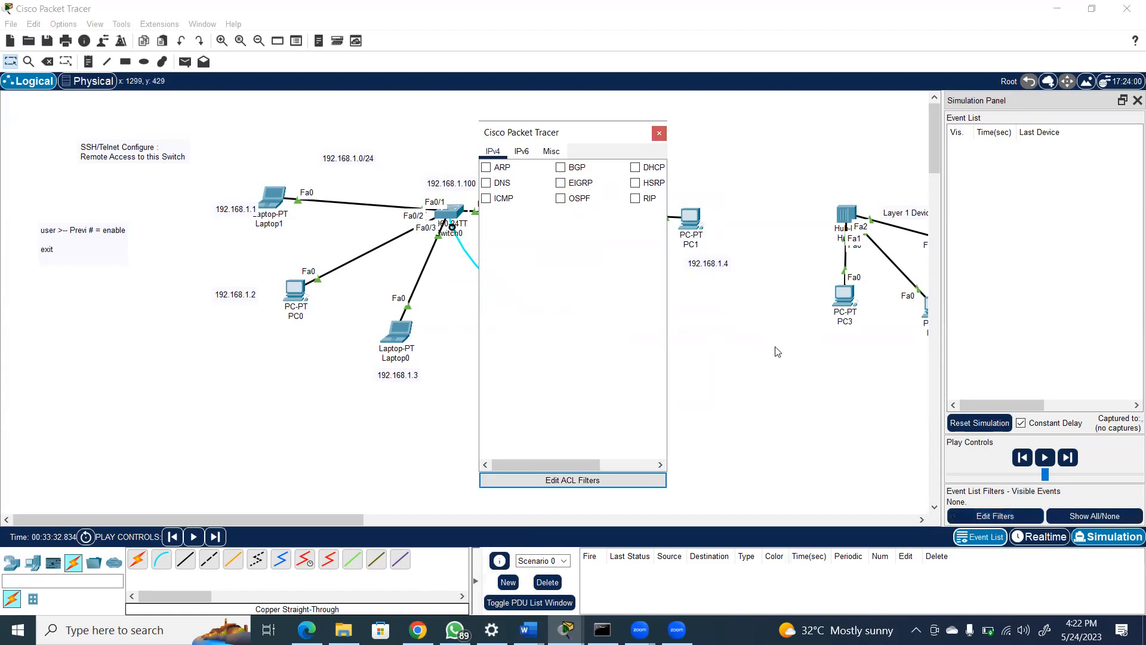
left_click(500, 201)
left_click(486, 200)
left_click(661, 130)
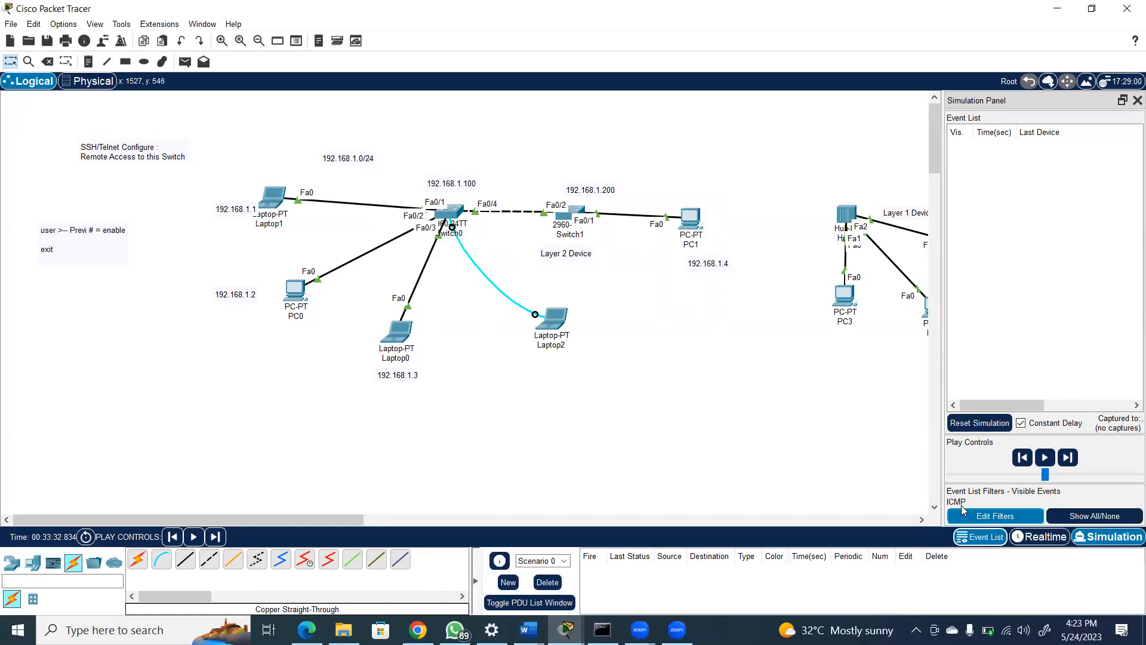
Ping 192.168.2.2 from PC3's Command Prompt, with its window moved clear of the hub network
left_click(846, 294)
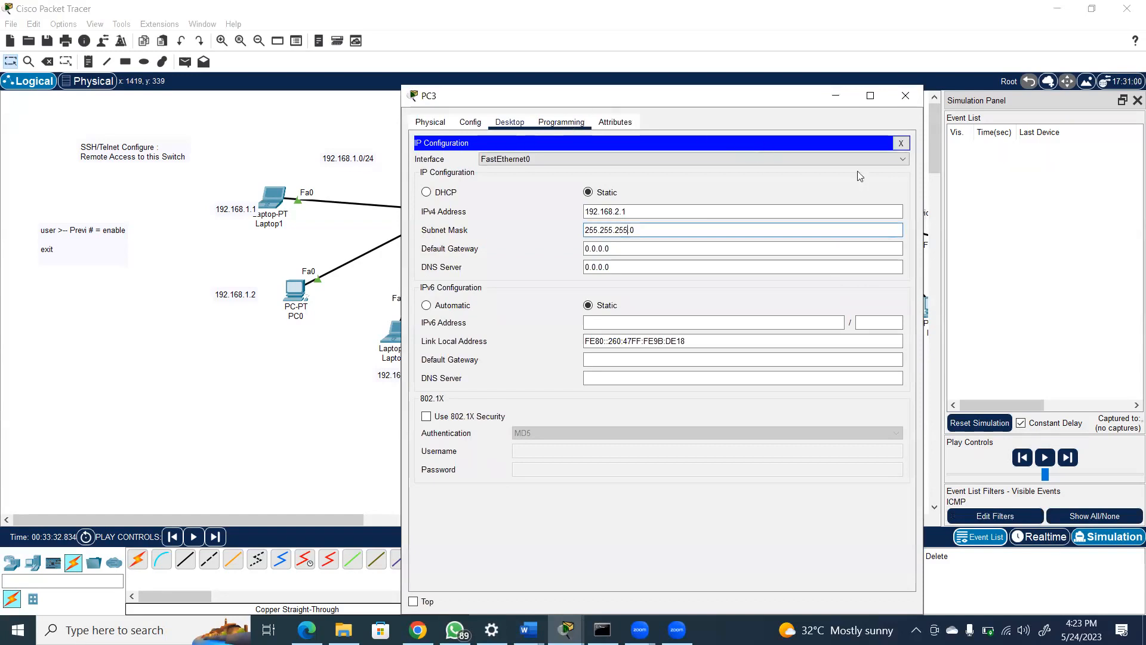
left_click(899, 147)
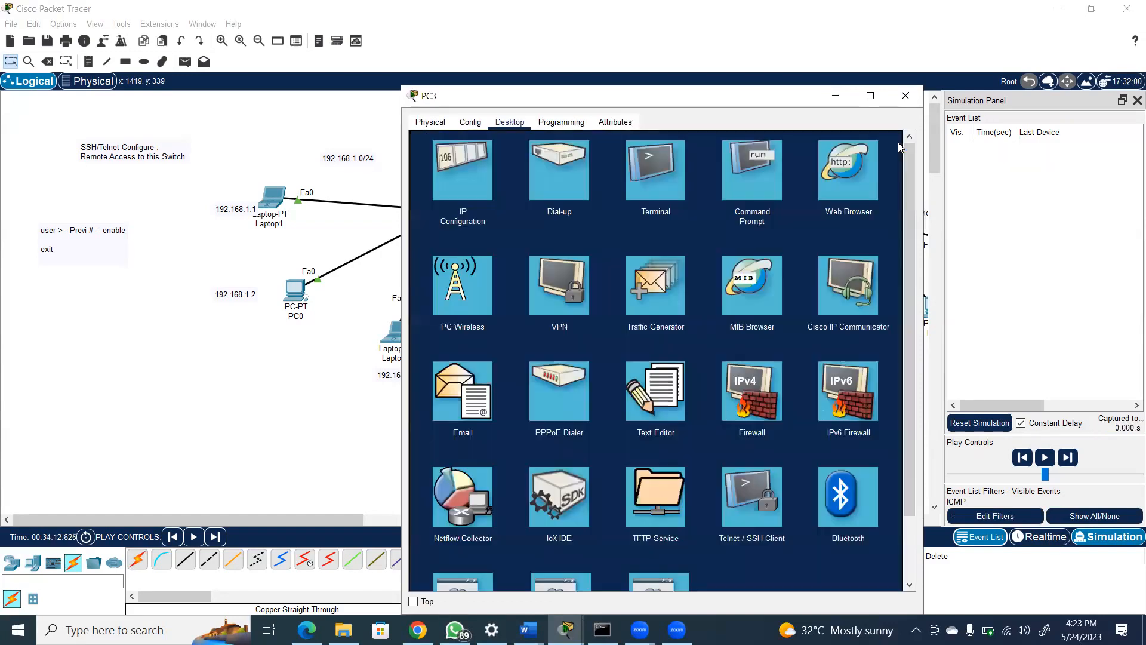
left_click(763, 170)
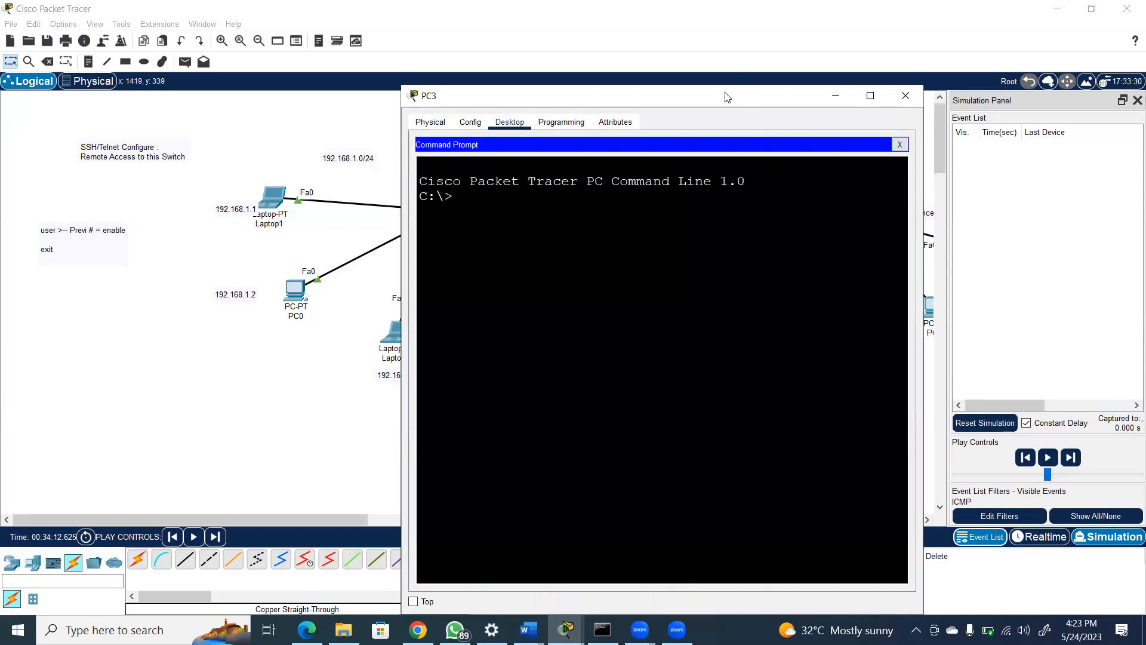
left_click_drag(727, 97, 389, 74)
type("p")
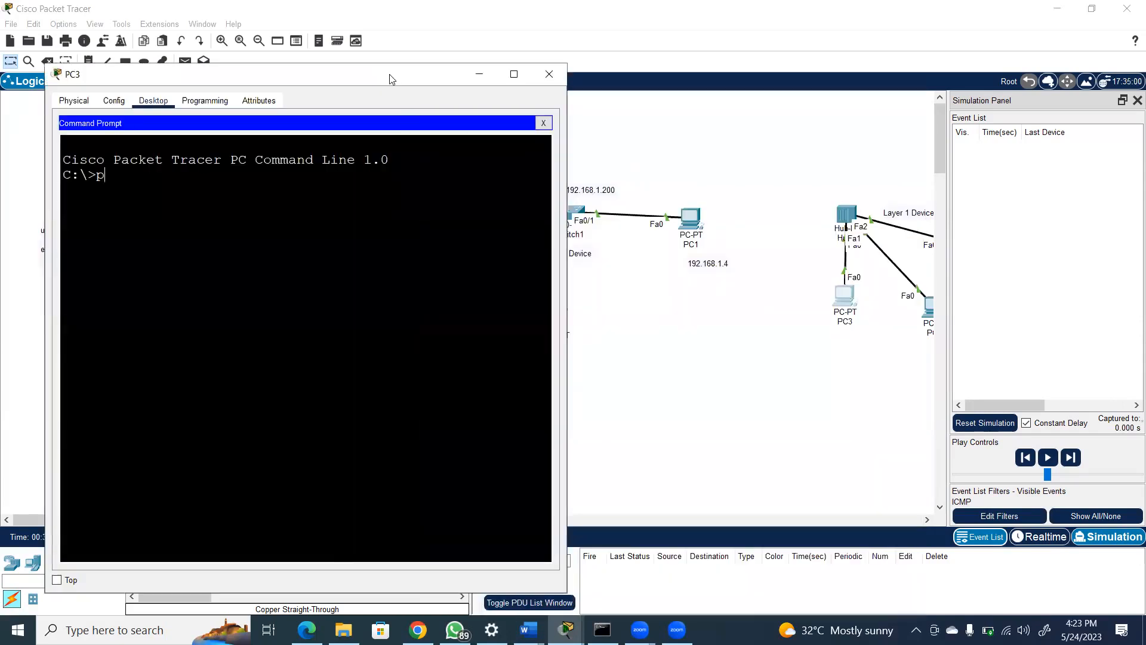
type("ing 192.168.2.2")
key("Return")
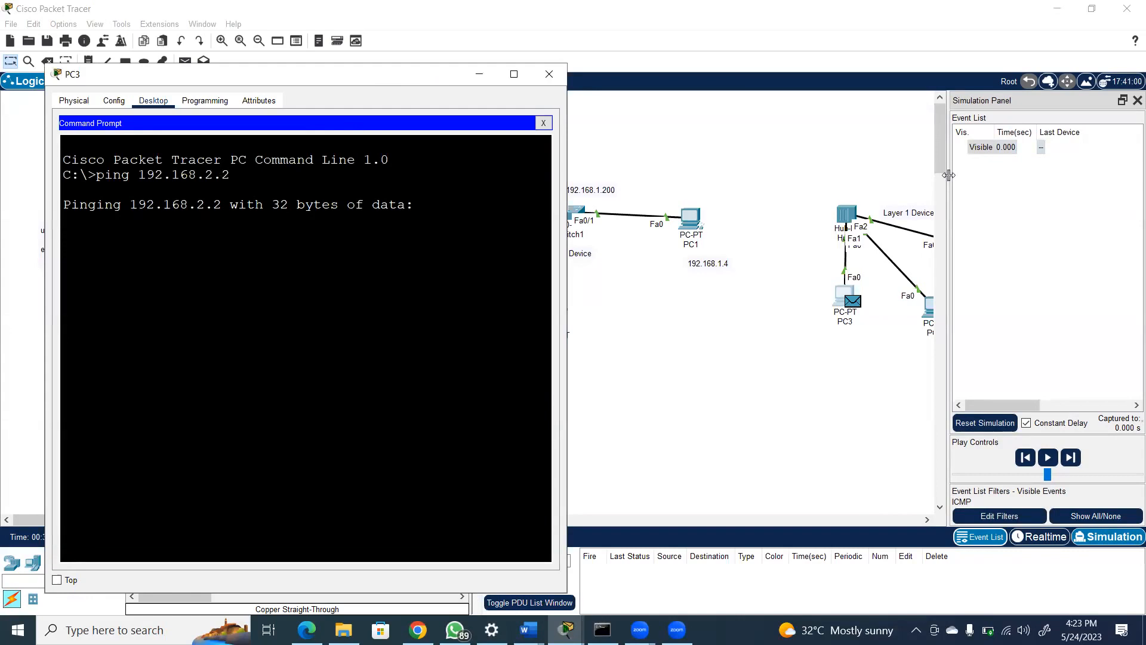
Widen the event list and advance the PC3 ping through Hub0 one event at a time, past the reply to PC3
left_click_drag(951, 179, 884, 171)
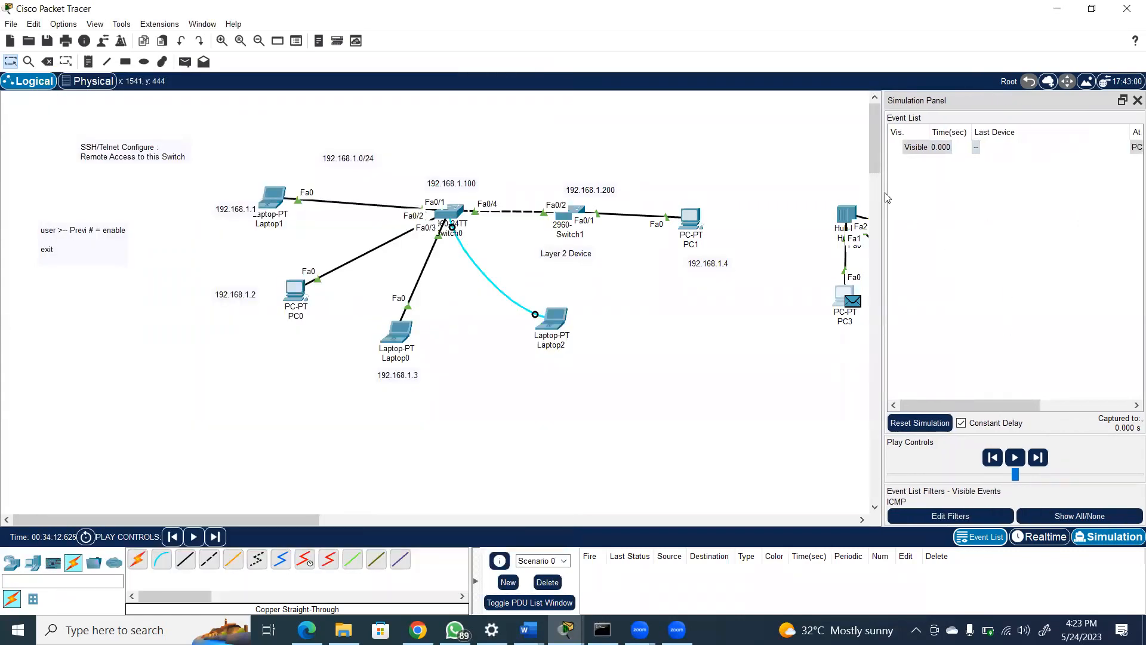
left_click_drag(887, 197, 792, 199)
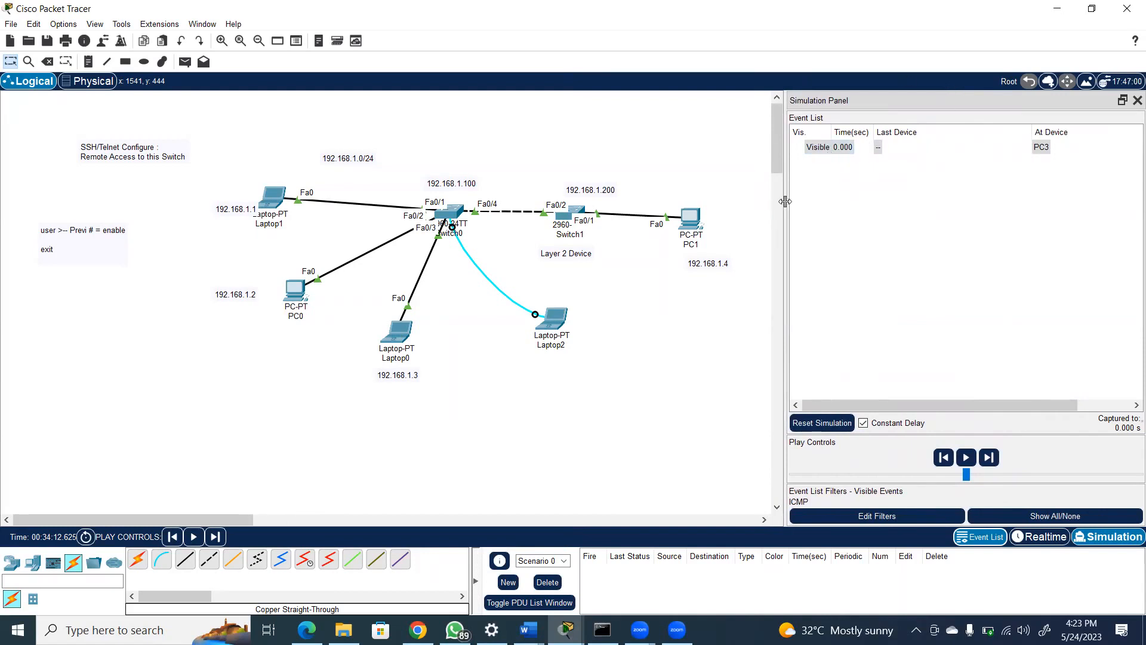
left_click(967, 457)
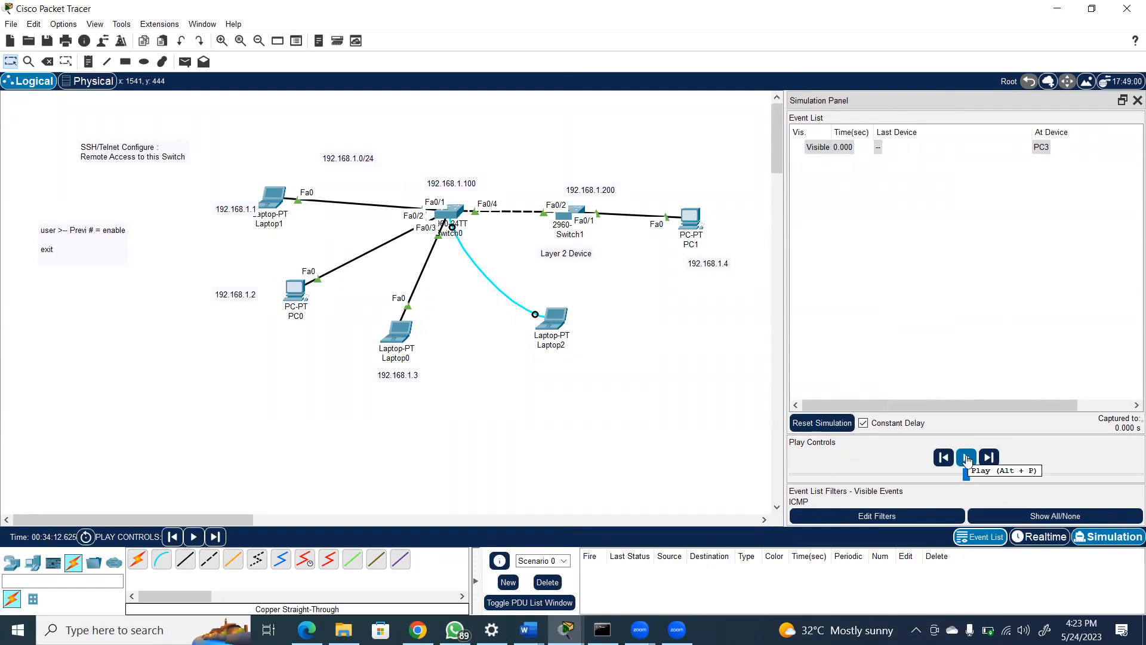
left_click(990, 457)
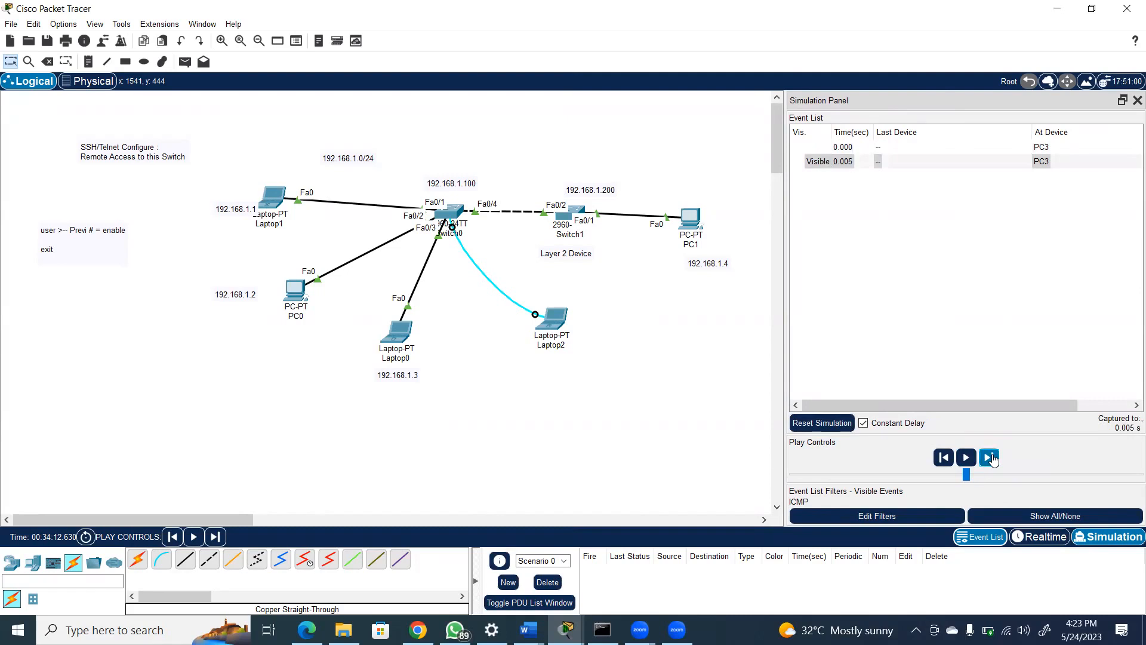
left_click(990, 457)
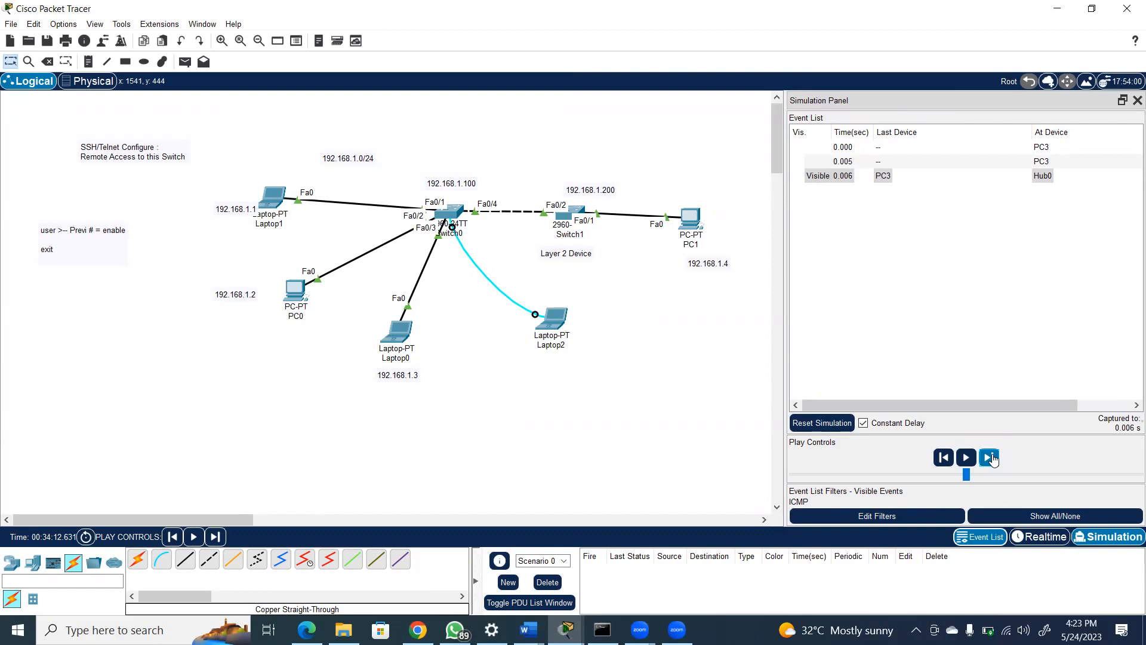
left_click(990, 458)
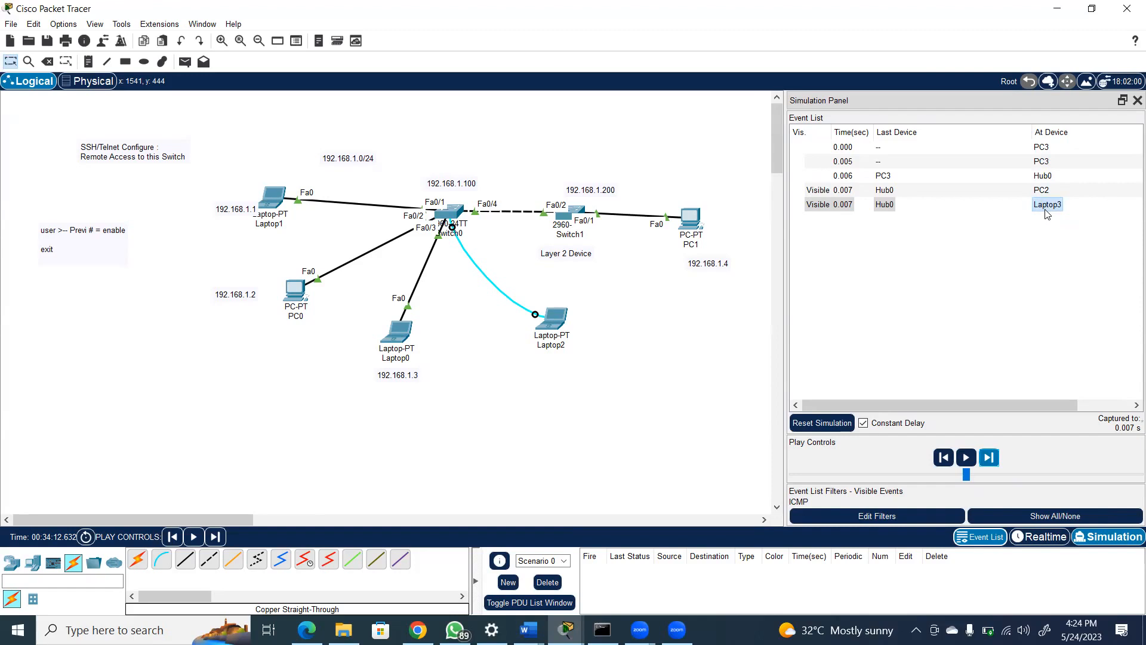
left_click(988, 458)
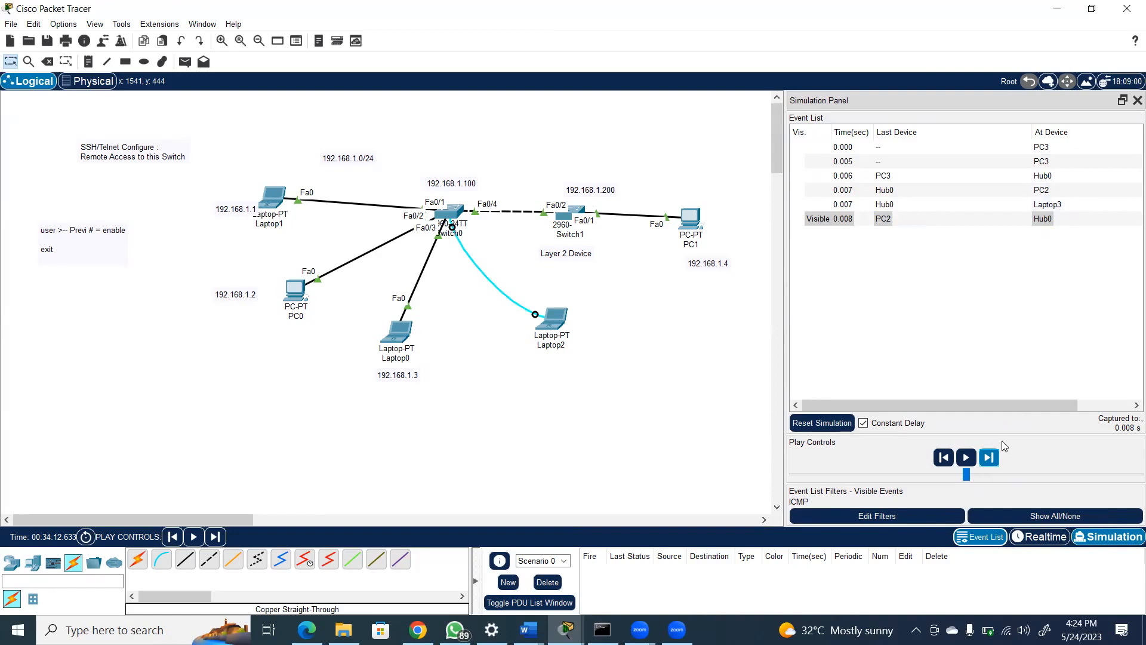
left_click(989, 458)
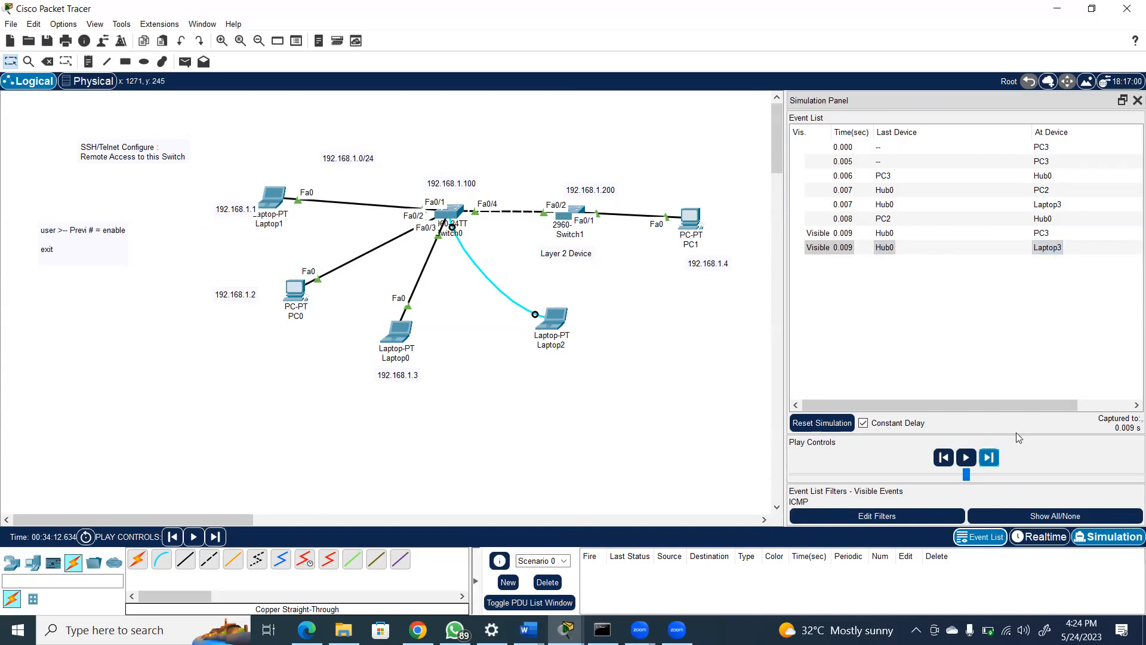
left_click(989, 458)
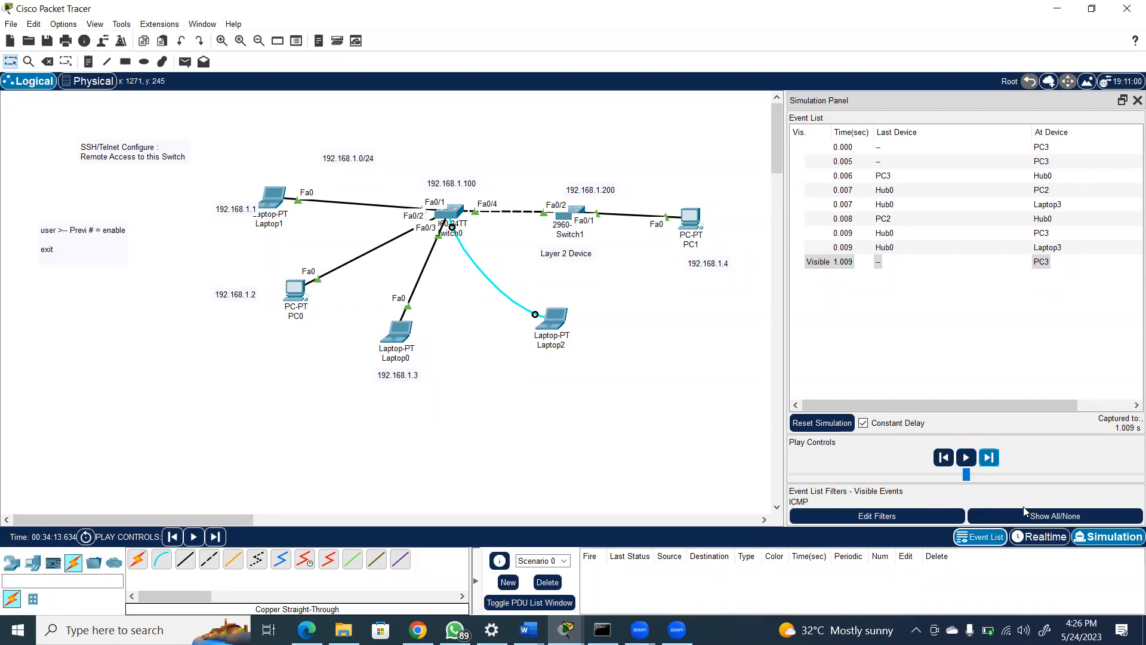
Delete the current scenario and repeat the ping to 192.168.1.4 from Laptop1's Command Prompt
left_click(550, 583)
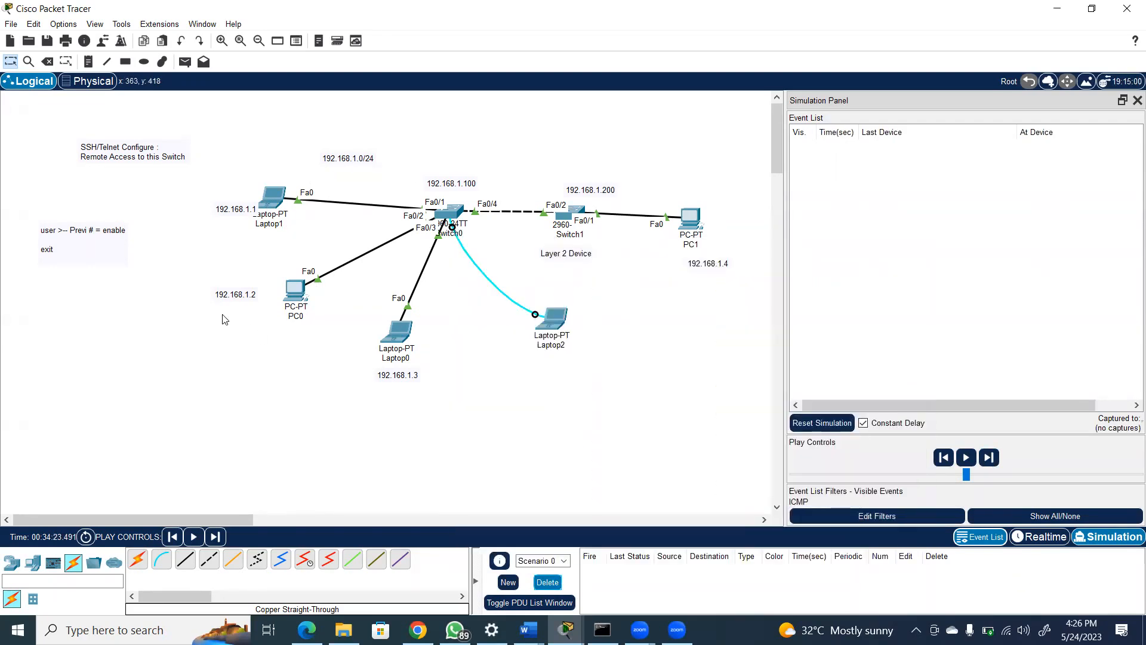
left_click(272, 198)
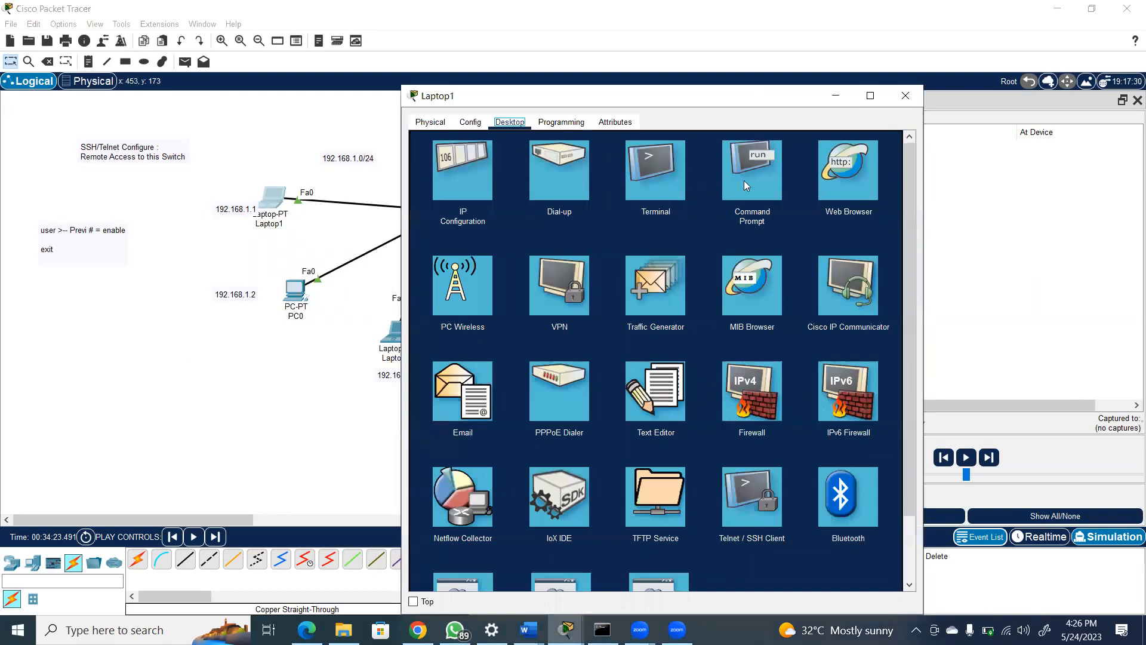
left_click(744, 180)
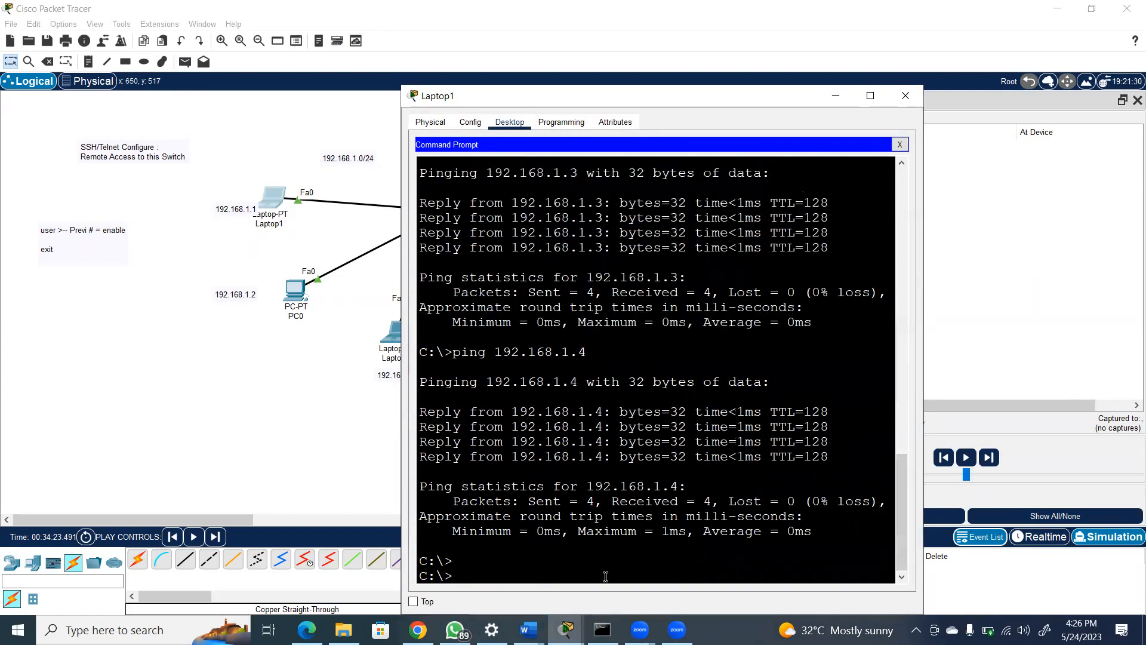
key("Up")
key("Return")
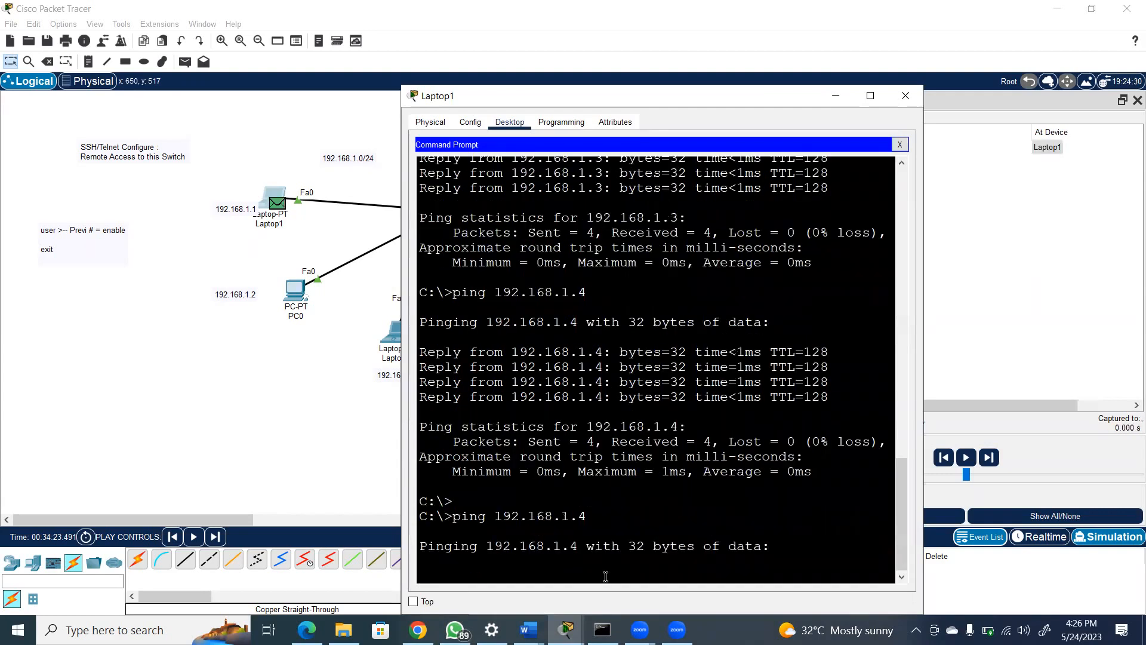
Advance the Laptop1 ping event by event through Switch0 and Switch1 to PC1 and back to Laptop1
left_click_drag(755, 105, 505, 270)
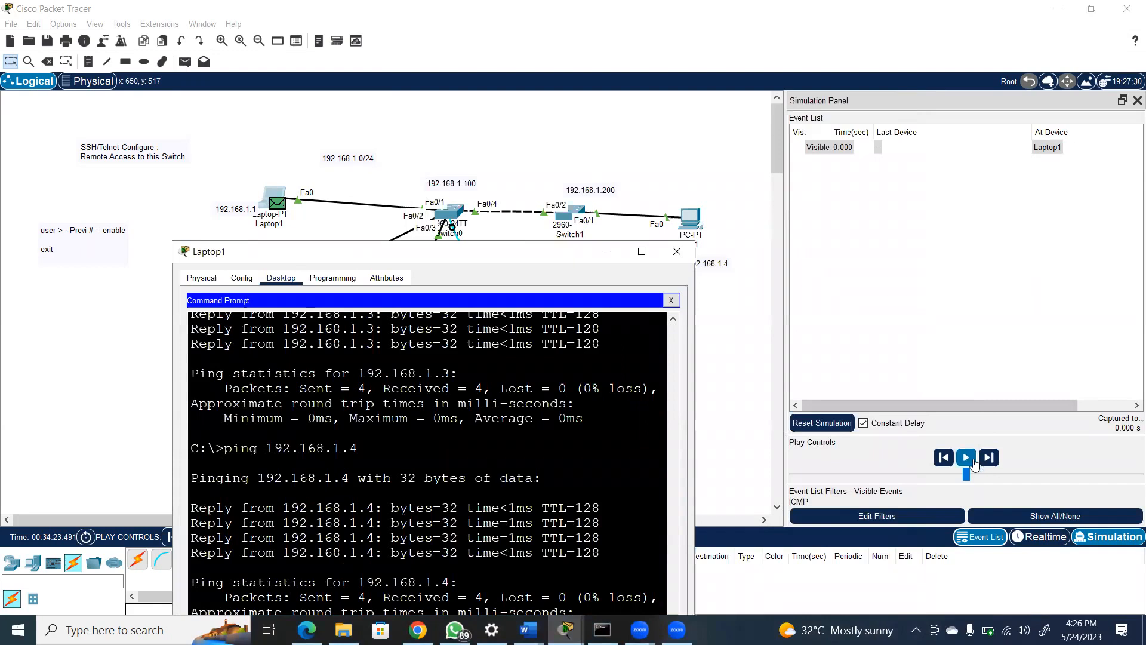
left_click(990, 458)
left_click(990, 458)
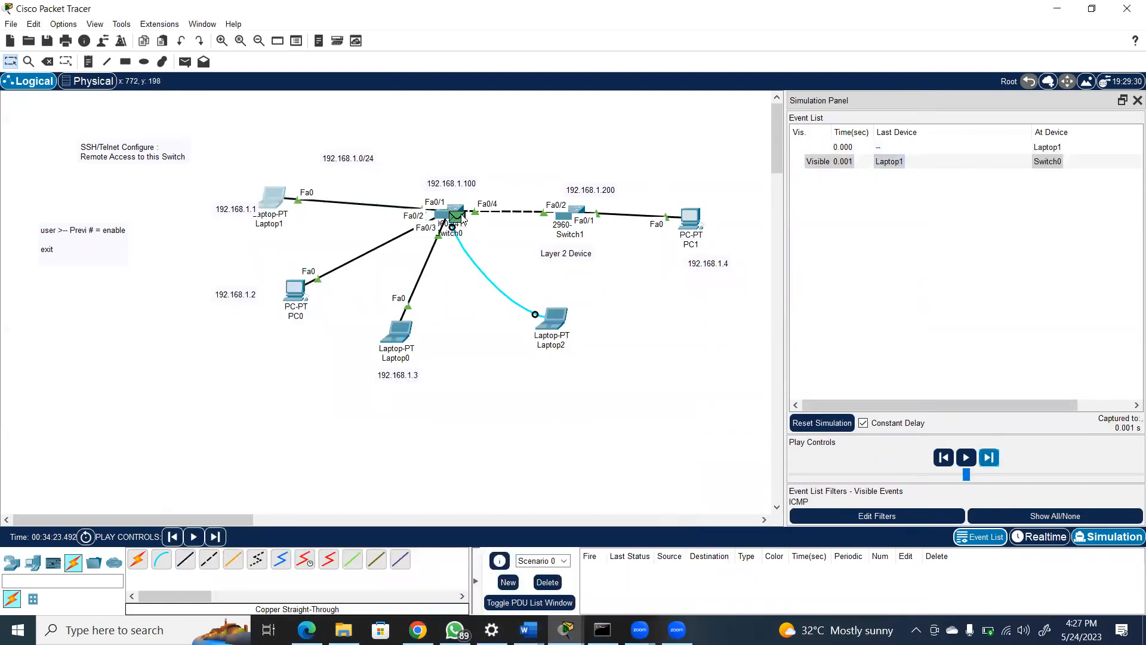
mouse_move(463, 221)
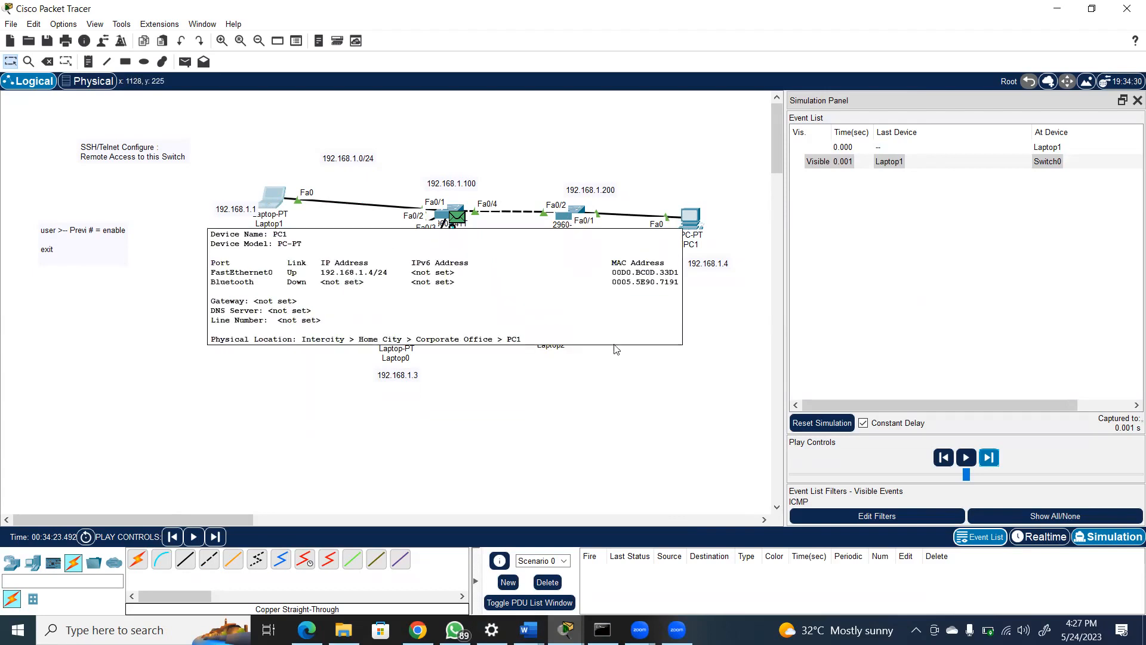
left_click(989, 457)
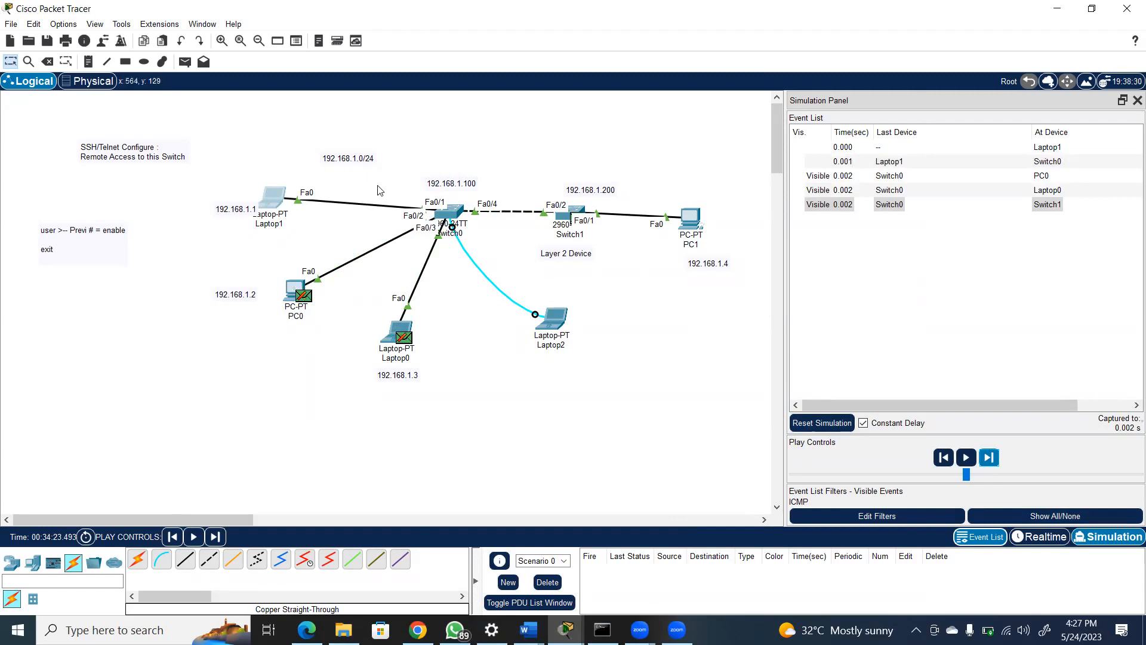
left_click(993, 463)
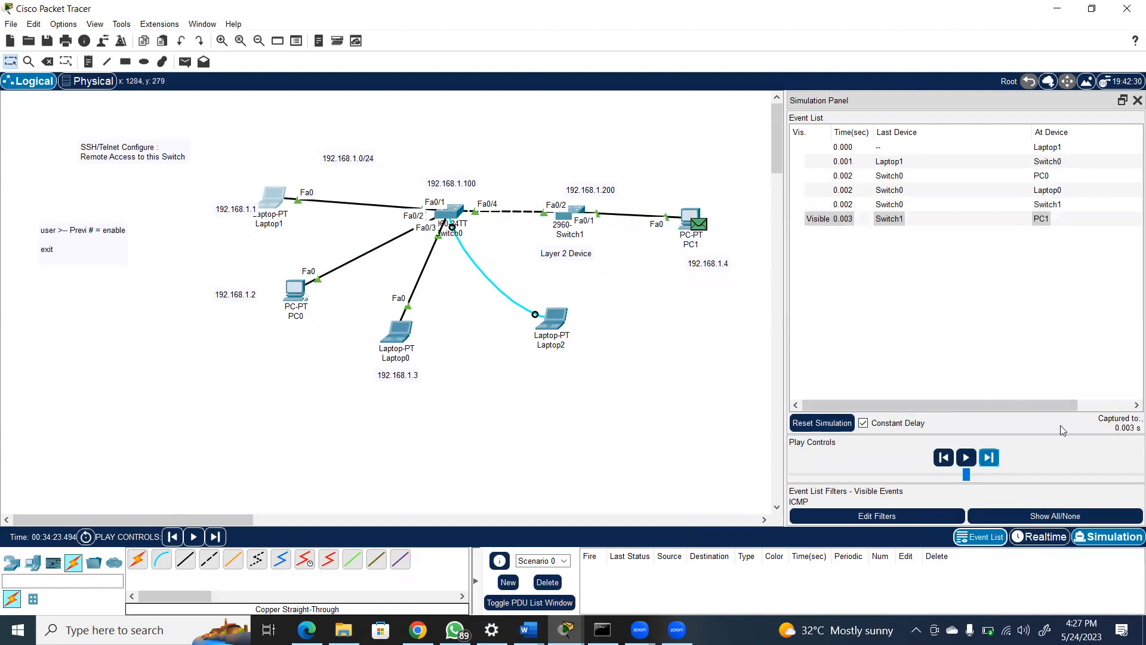
left_click(990, 463)
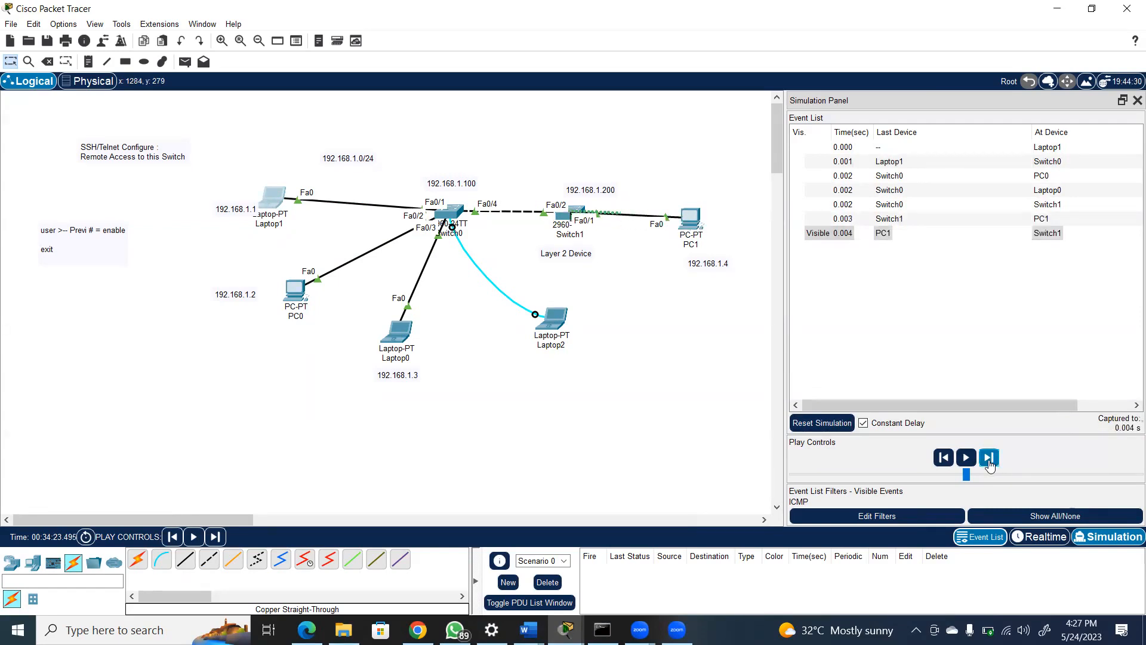
left_click(989, 463)
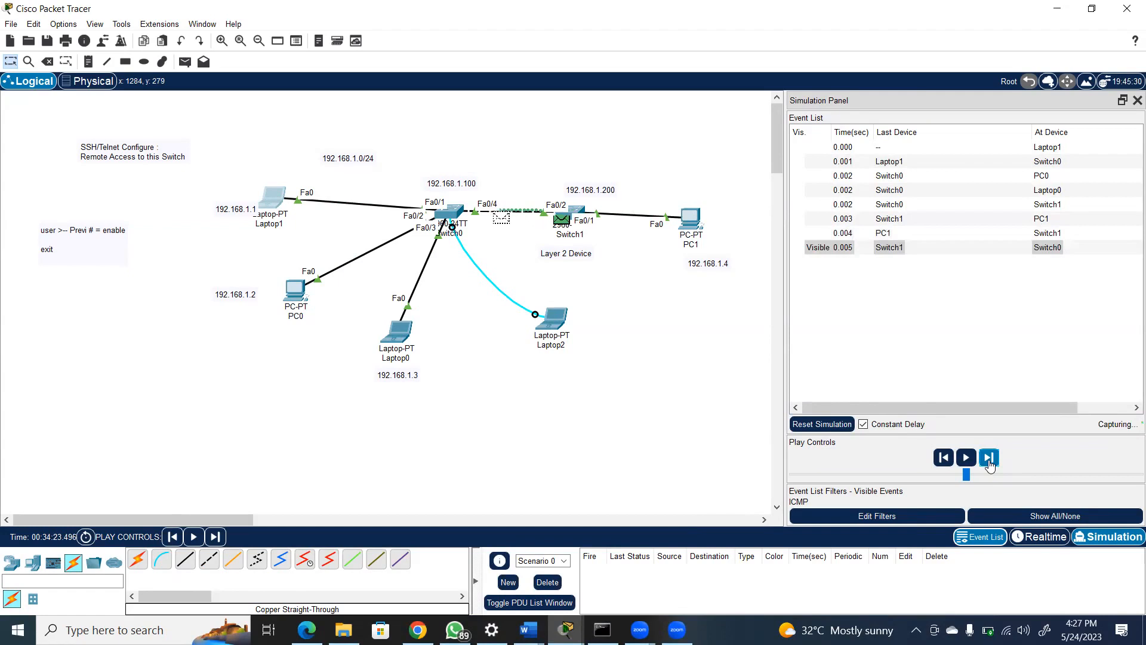
left_click(989, 463)
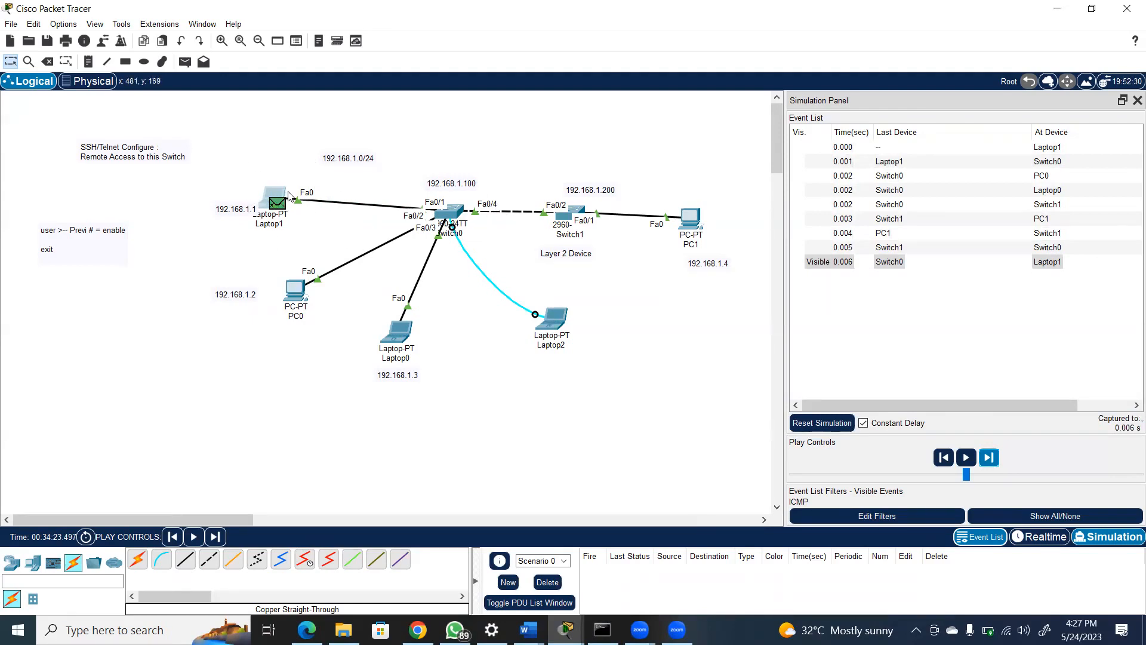
Open Laptop1's Command Prompt and move its window up to check the reply from 192.168.1.4
mouse_move(289, 196)
left_click(285, 206)
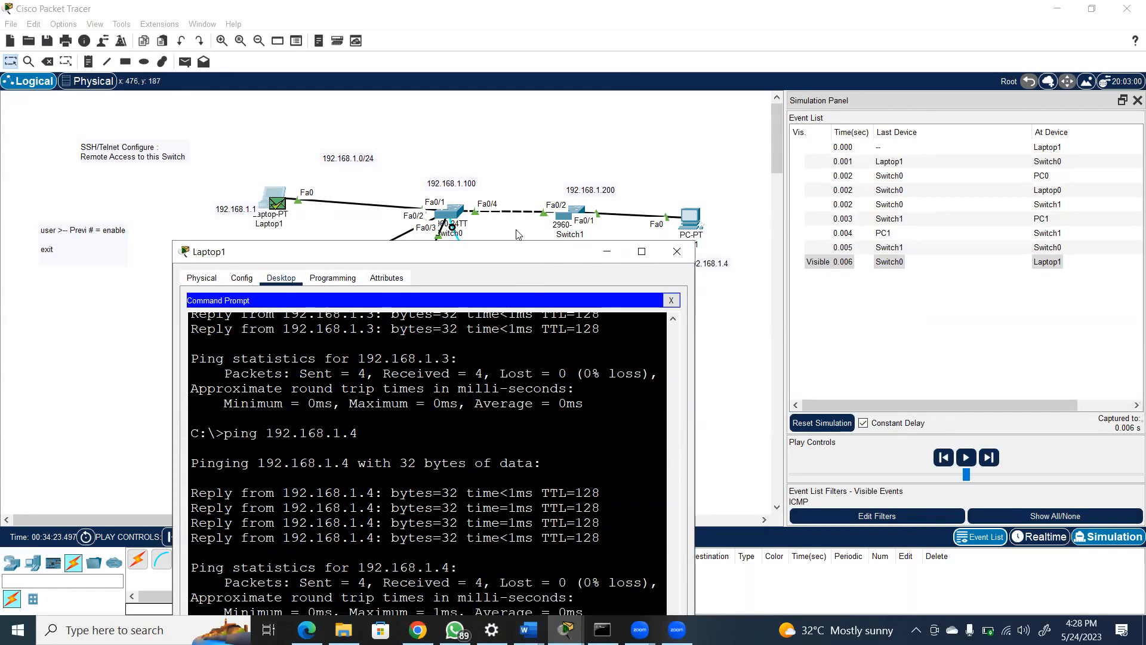
left_click_drag(518, 234, 519, 95)
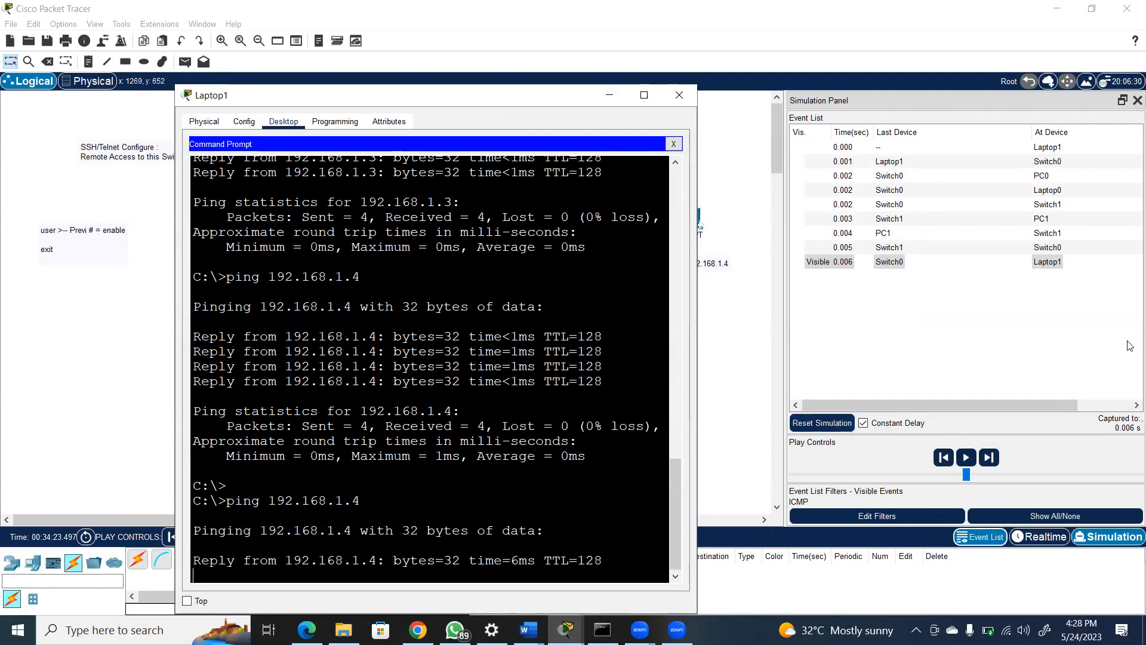
Advance the next Laptop1 ping event by event to PC1 and back, delete the scenario and return to Realtime mode
left_click(988, 457)
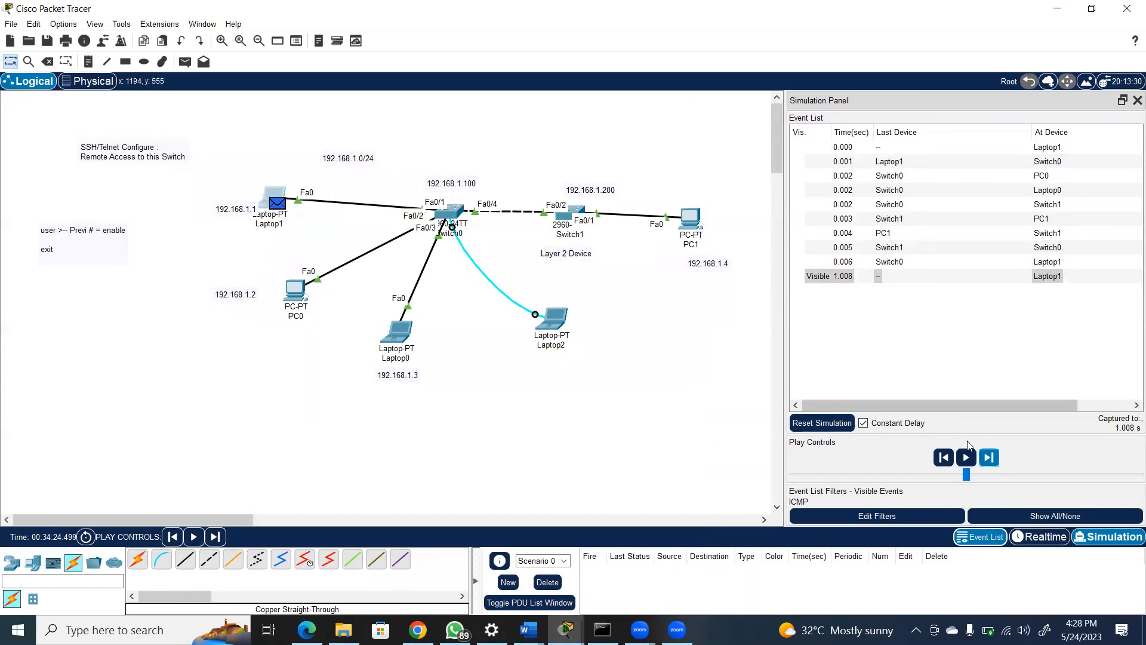
left_click(993, 463)
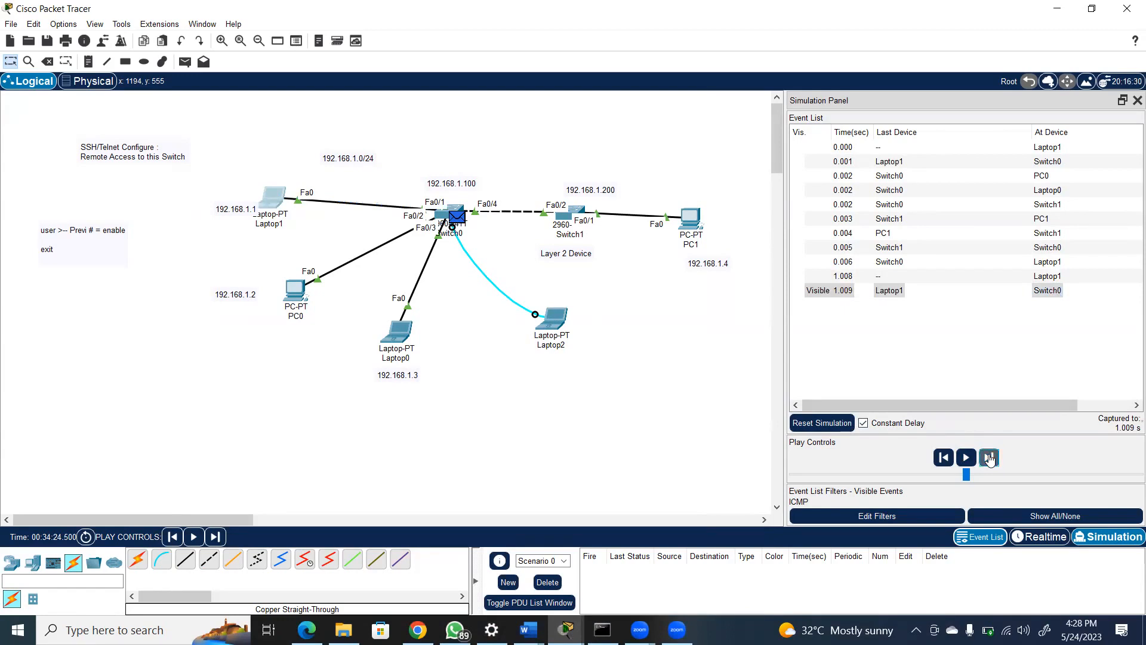
left_click(990, 458)
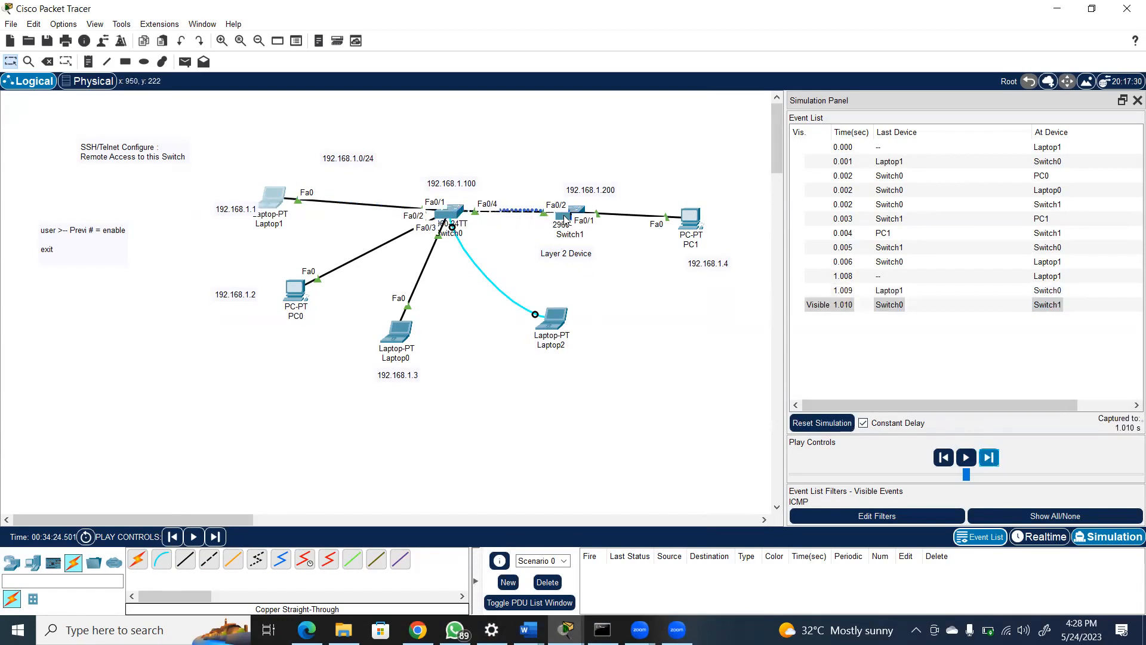
mouse_move(566, 217)
left_click(989, 458)
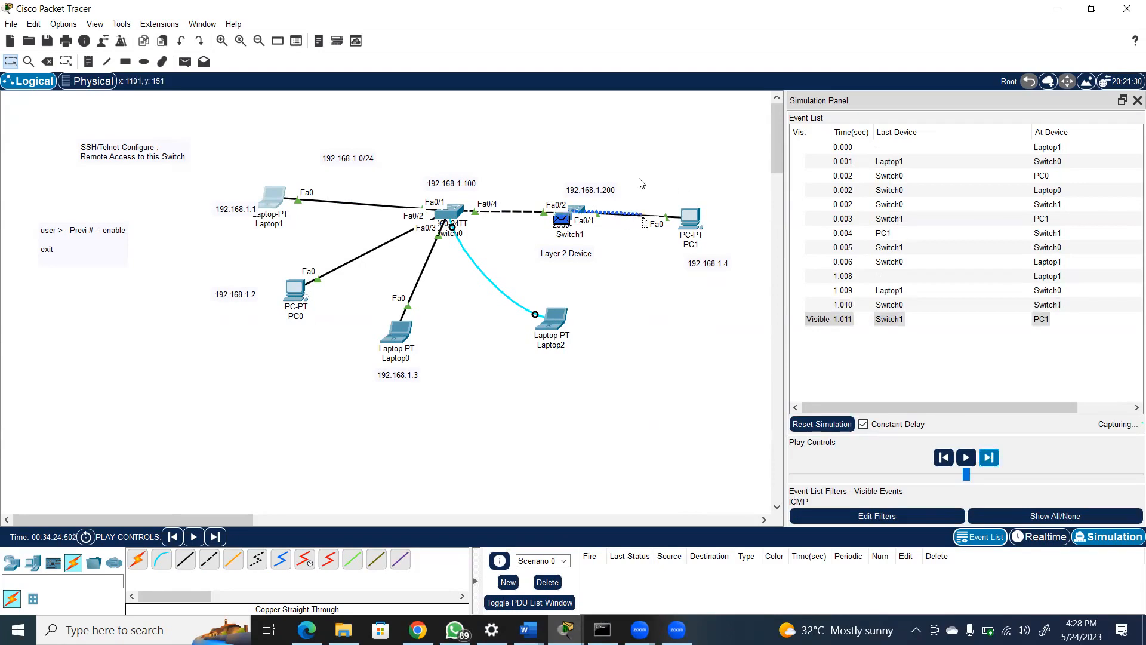
left_click(989, 457)
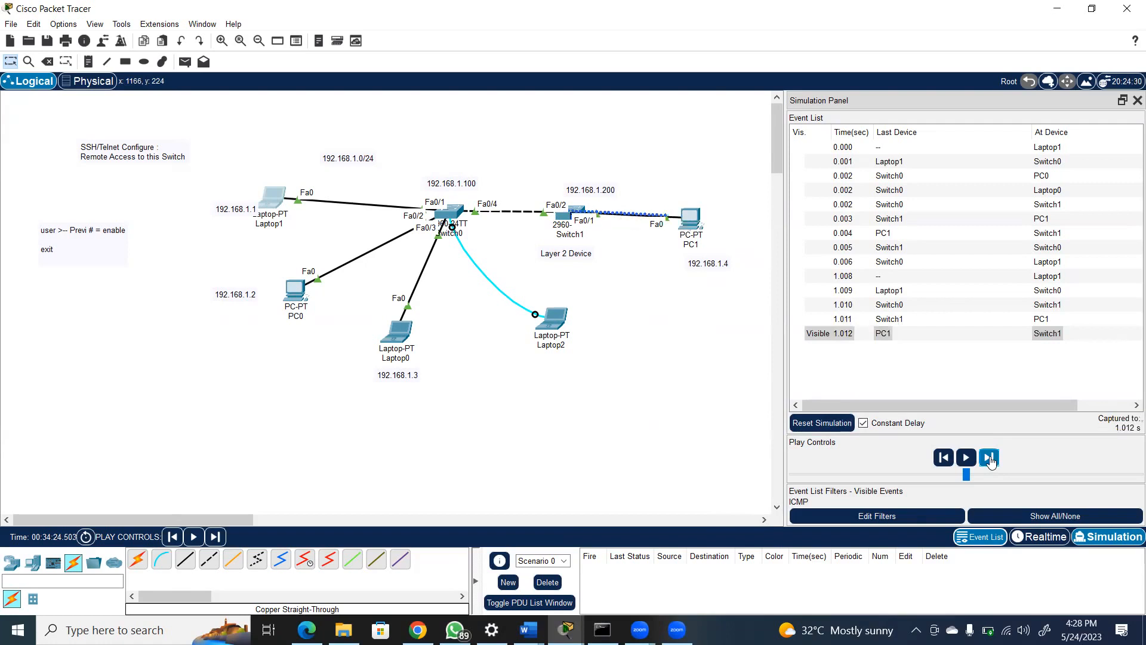
left_click(988, 458)
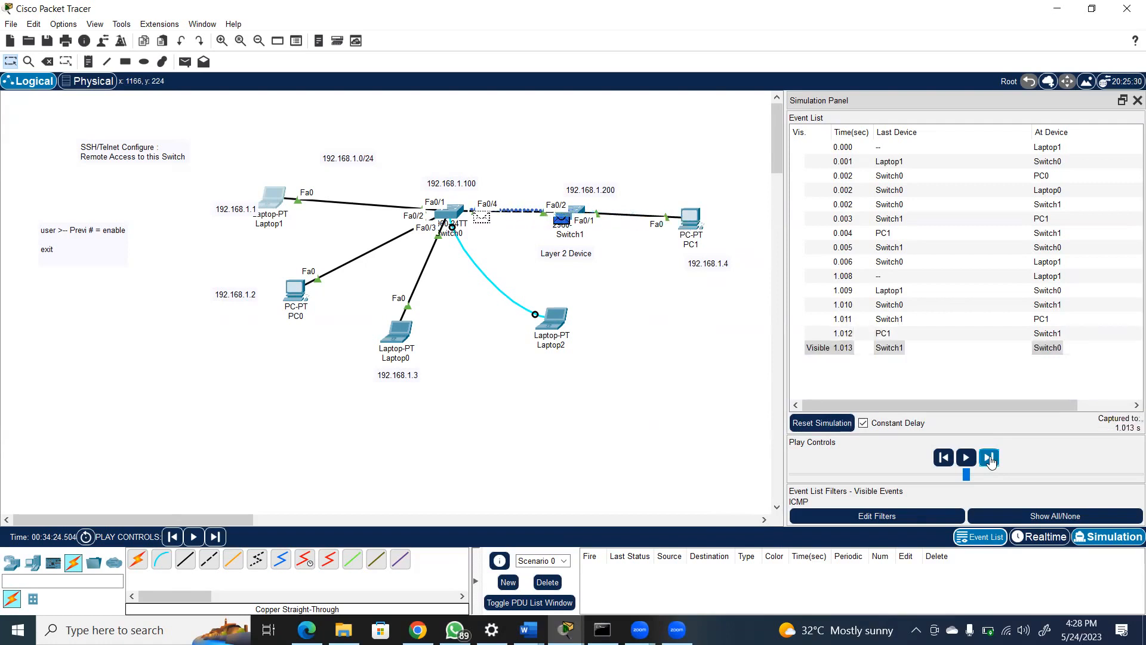
left_click(989, 458)
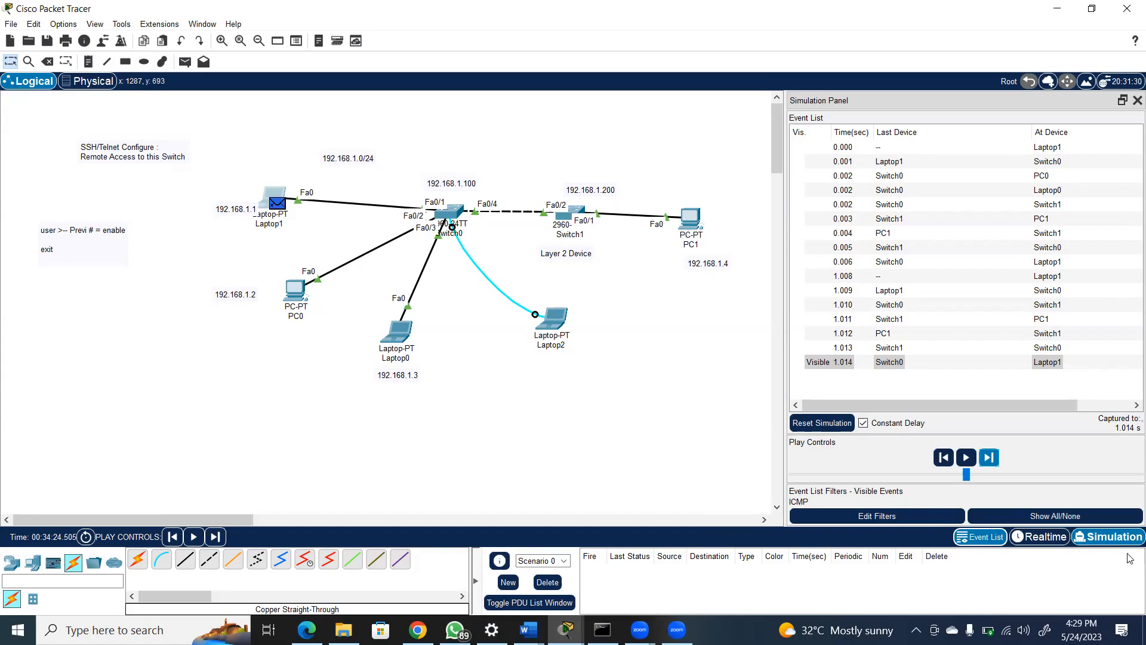
left_click(549, 584)
left_click(1045, 537)
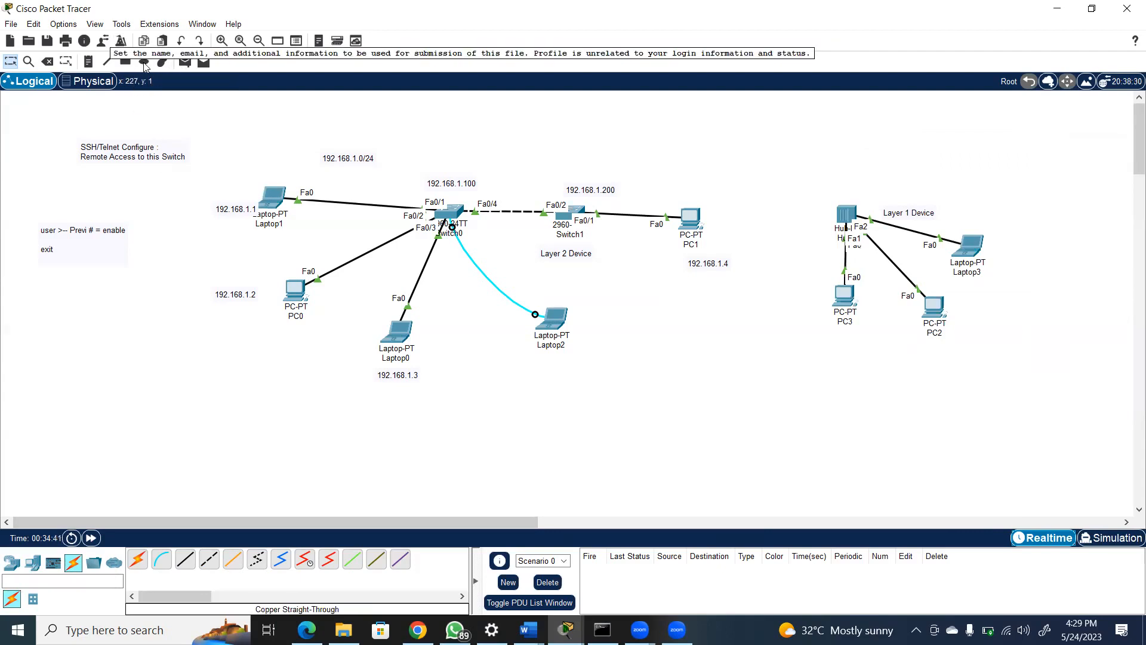
Delete the cable between Hub0 and PC3 and the hub network's end devices PC3, PC2 and Laptop3
left_click(47, 62)
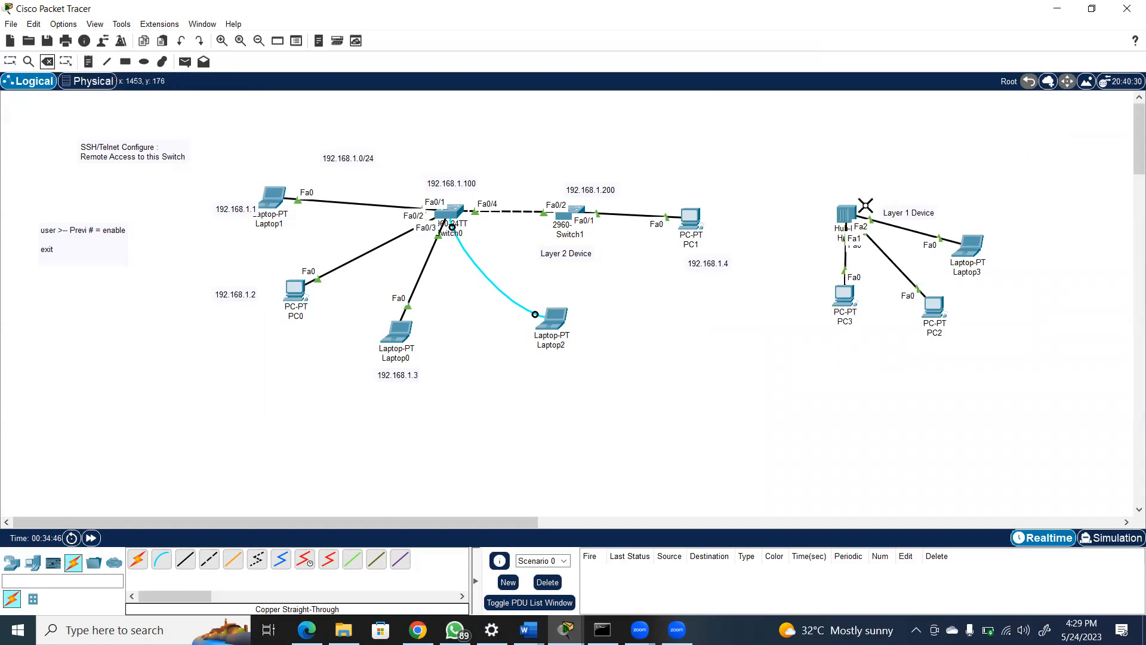
left_click(845, 257)
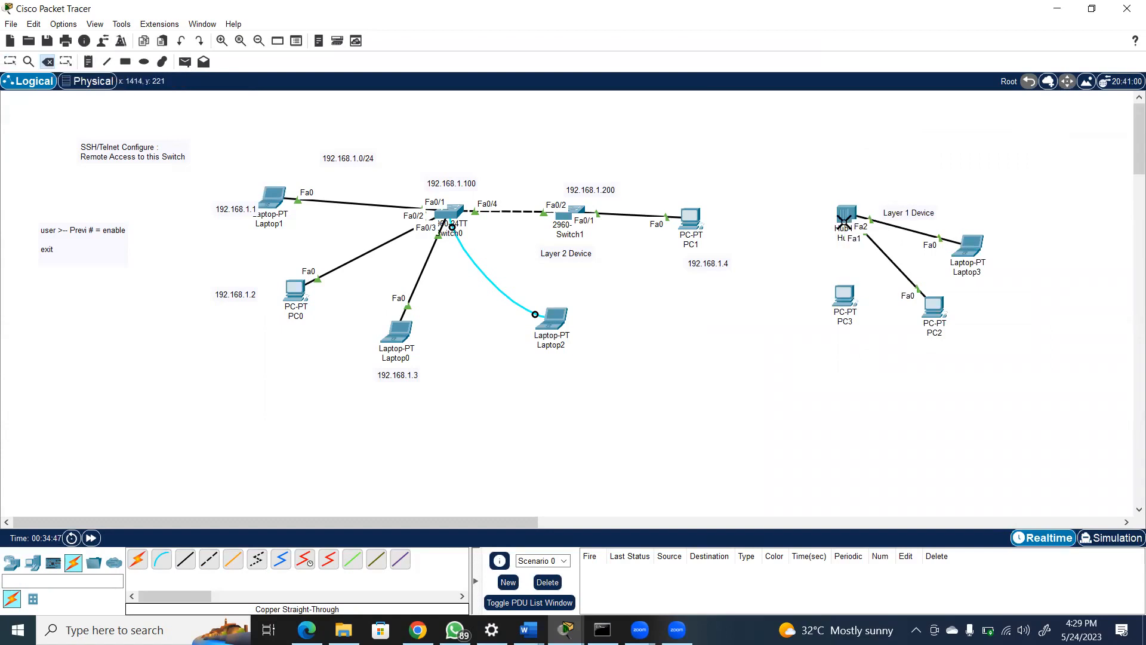
left_click(845, 302)
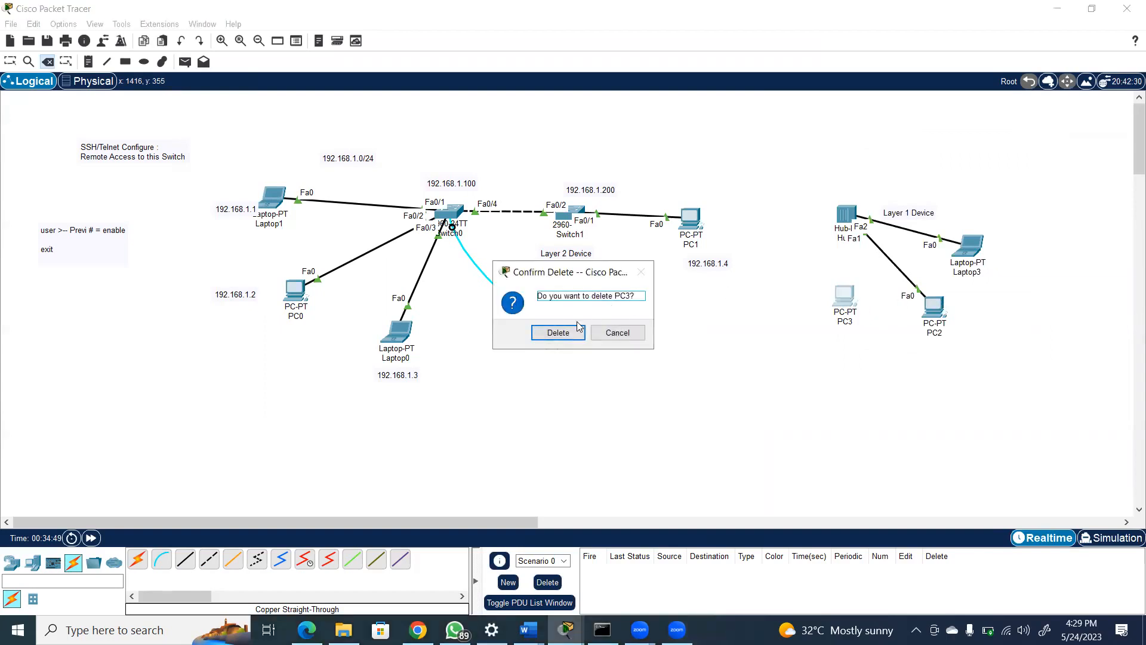
left_click(576, 332)
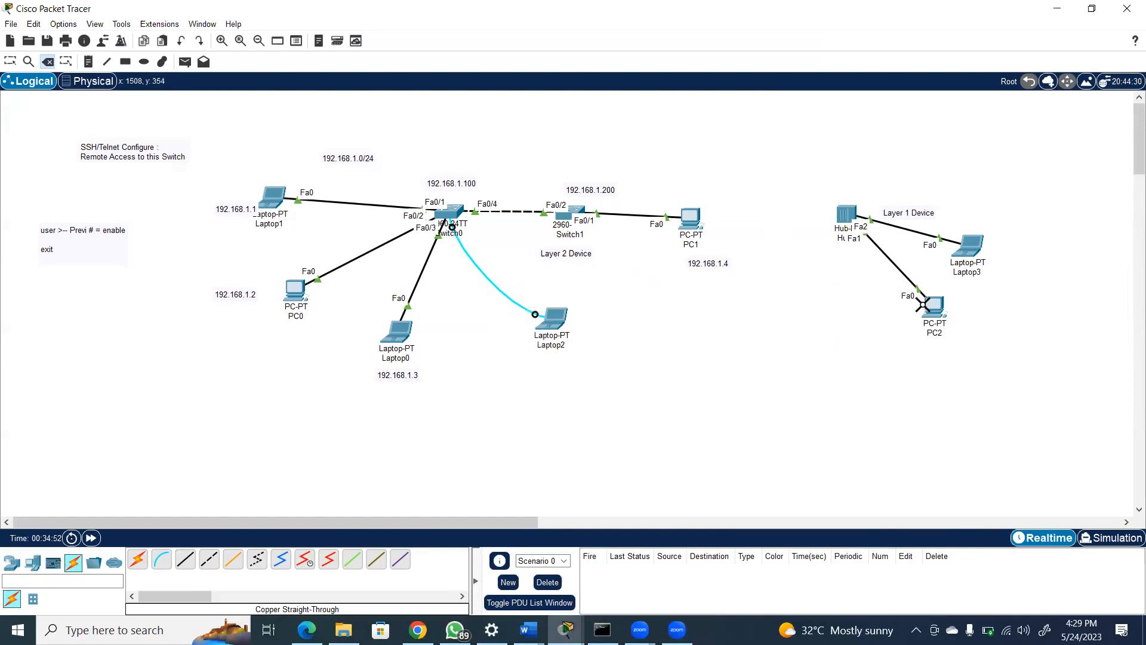
left_click(933, 307)
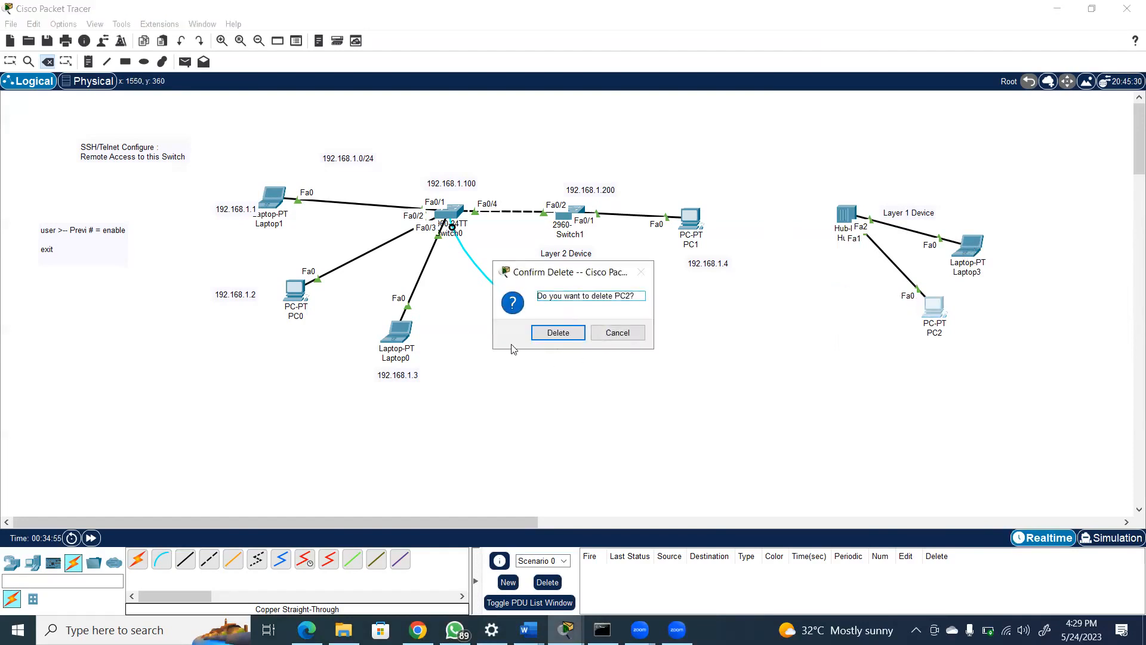
left_click(562, 332)
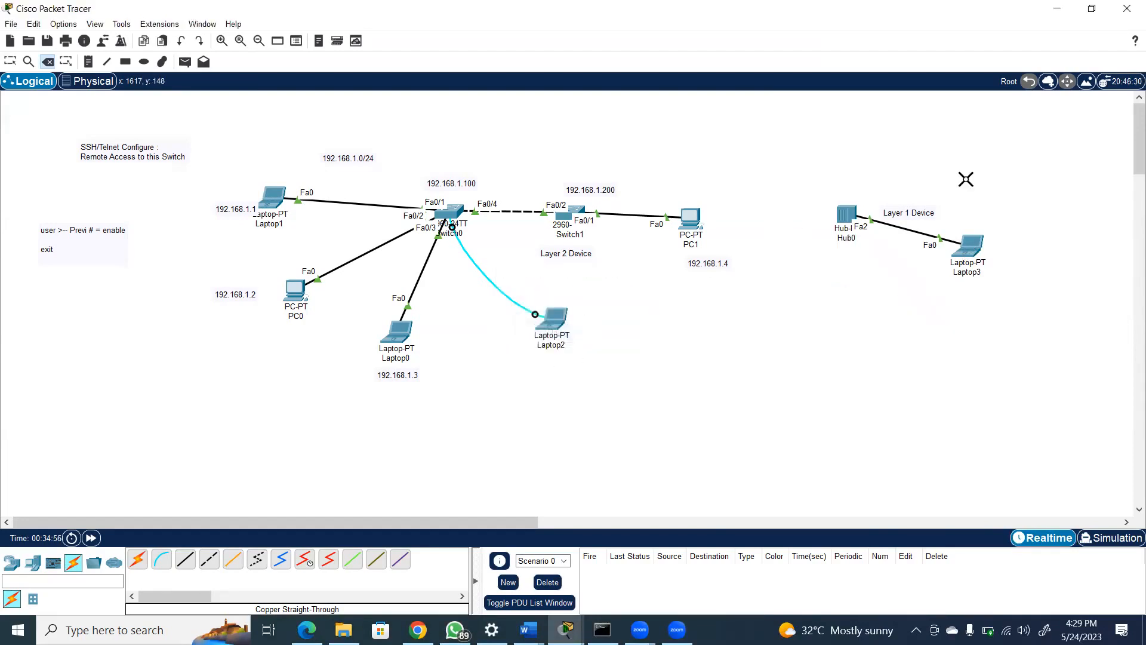
left_click(971, 251)
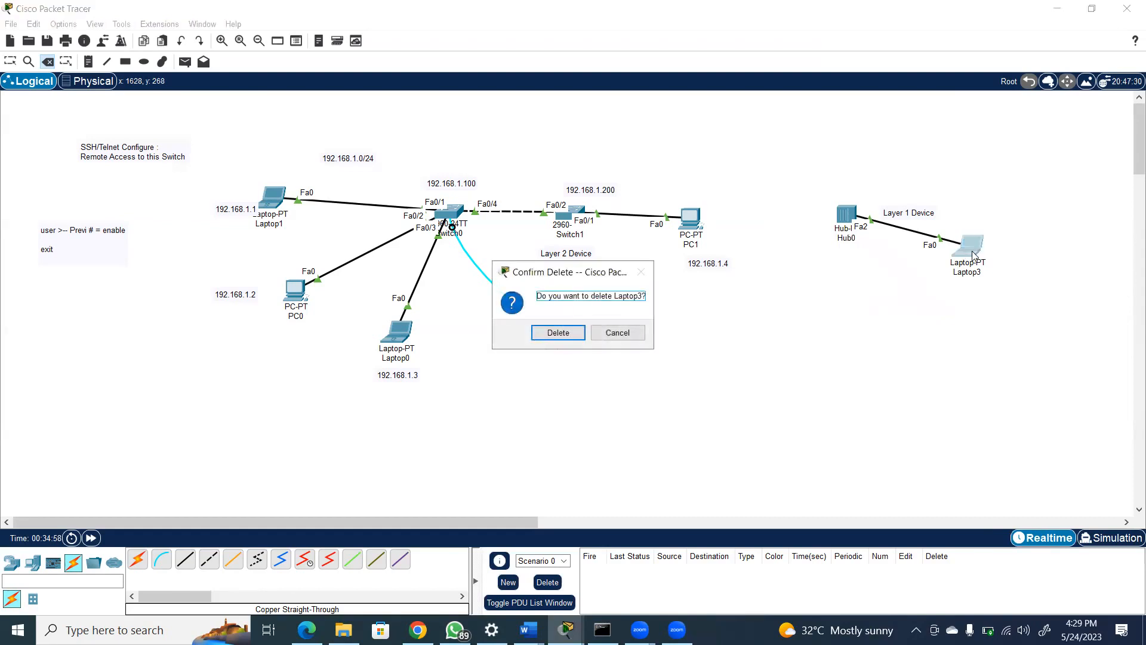
left_click(558, 334)
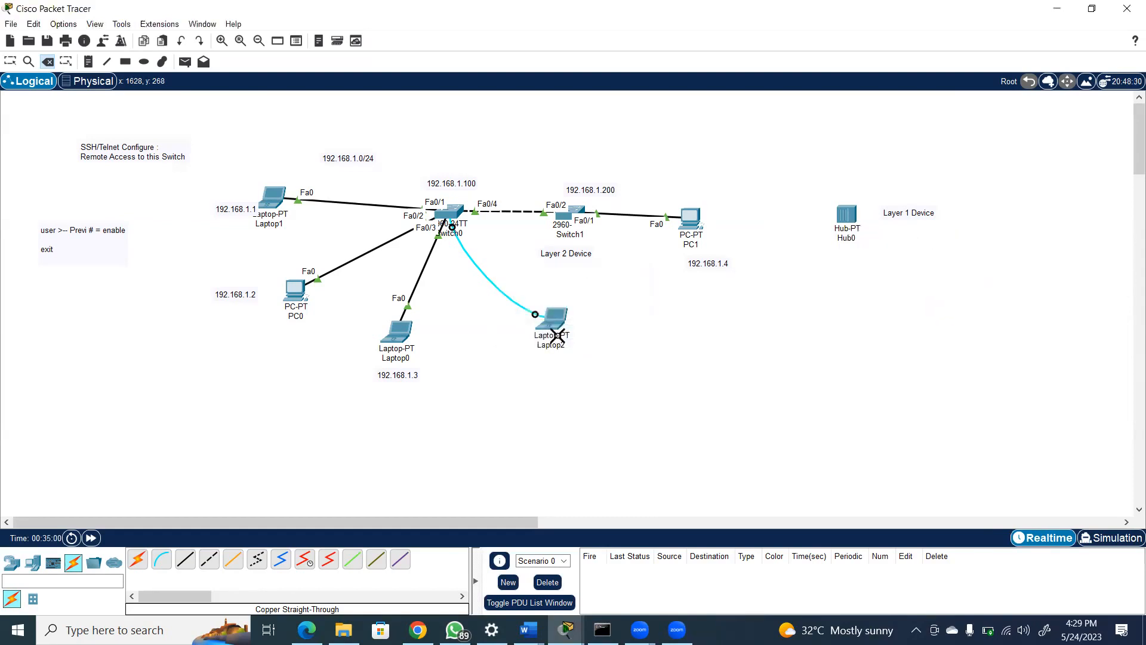
Delete Hub0 and its "Layer 1 Device" label from the workspace
left_click(848, 215)
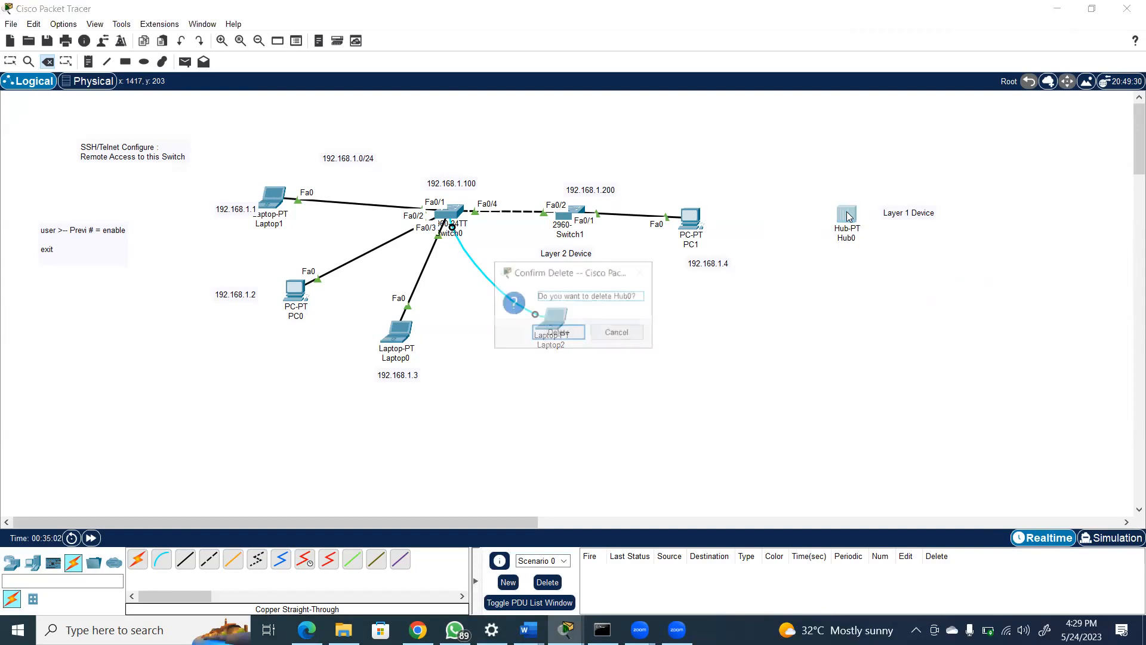
left_click(555, 332)
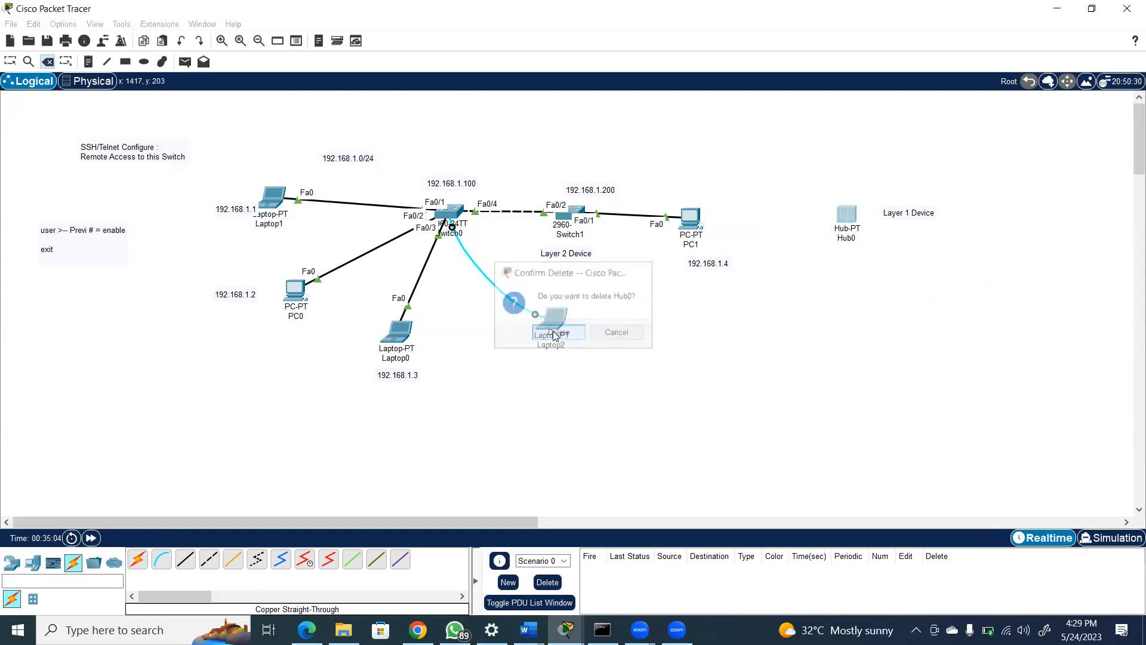
left_click(903, 213)
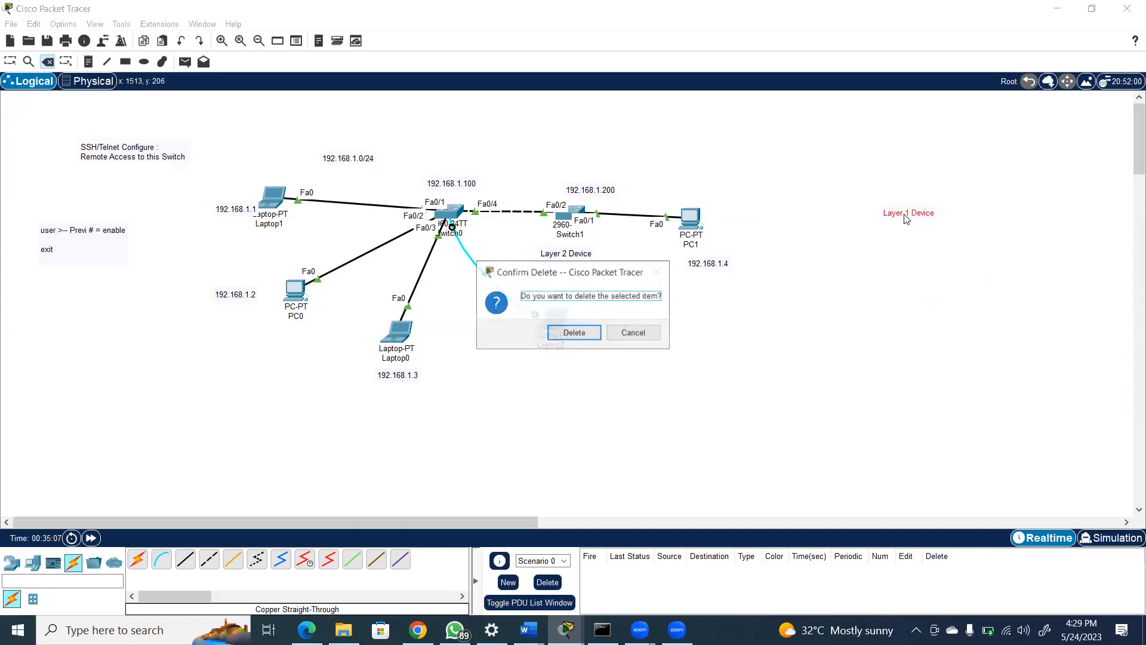
left_click(572, 332)
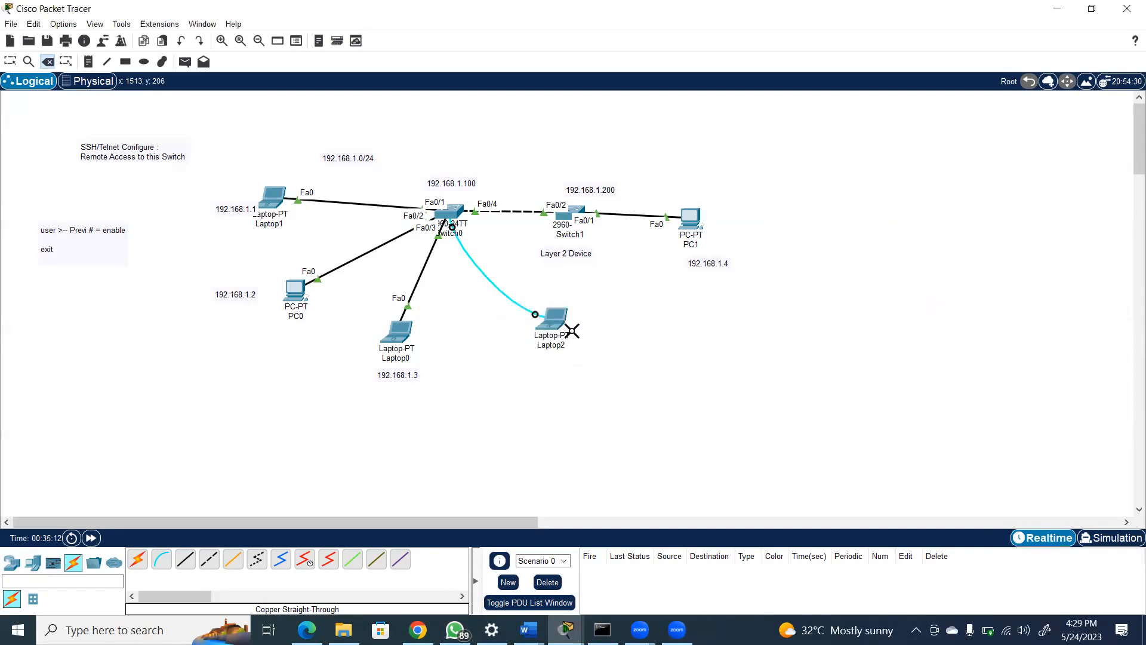
key("Escape")
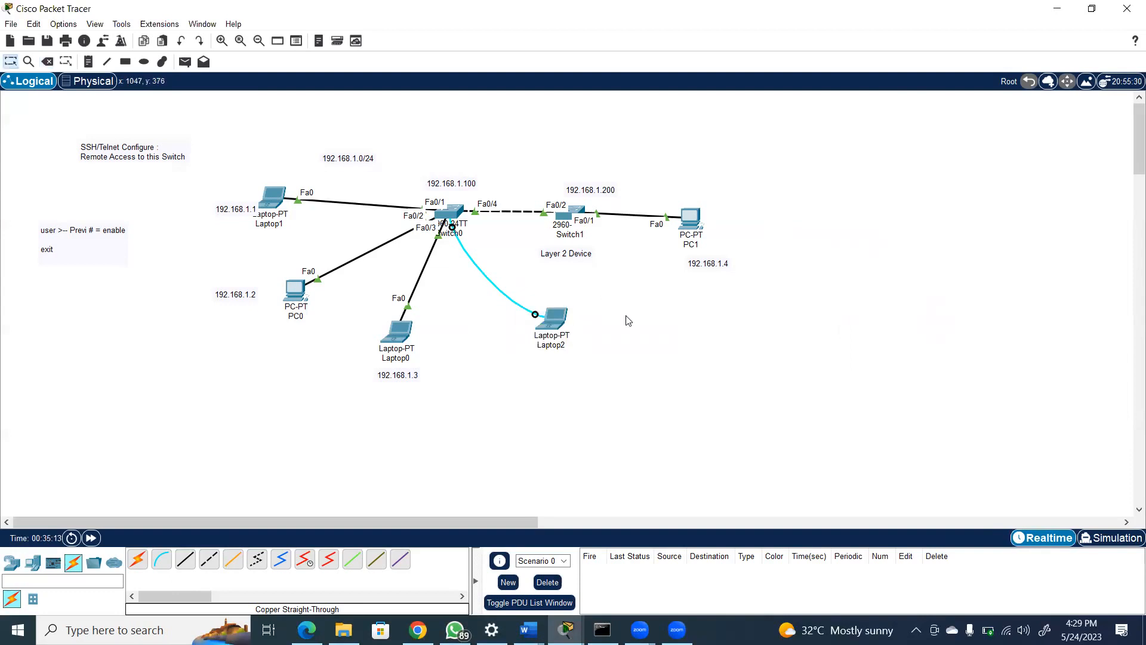
Append the line "Prev -- Global Conf = Conf Ter" below "exit" in the workspace note on command modes
left_click(562, 320)
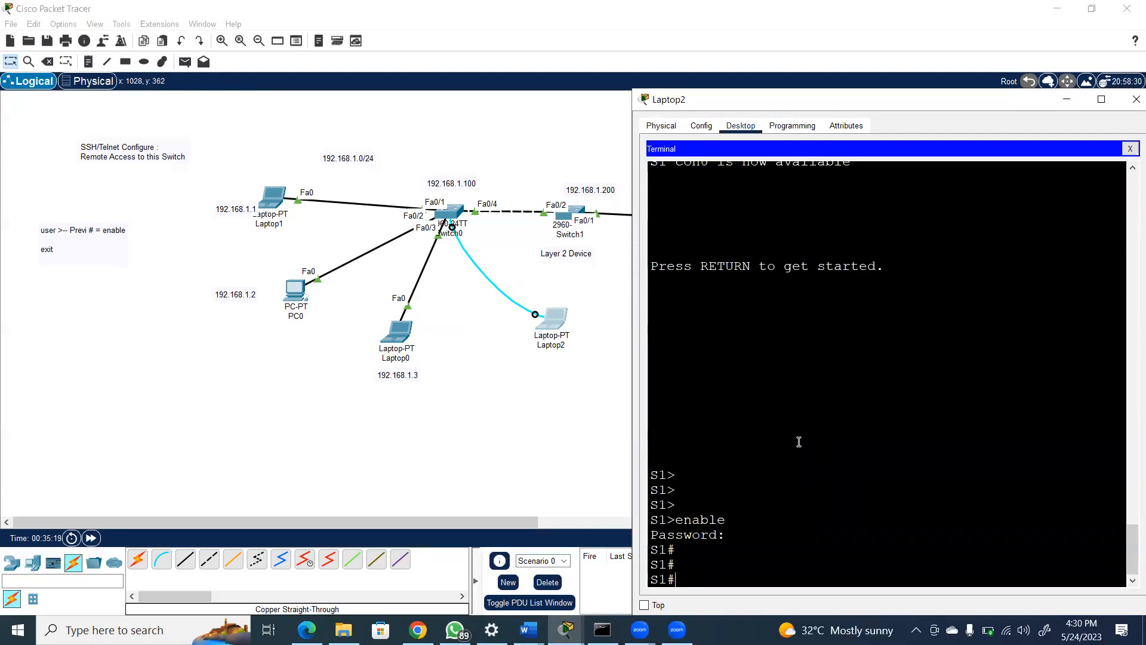
left_click(67, 250)
left_click(61, 247)
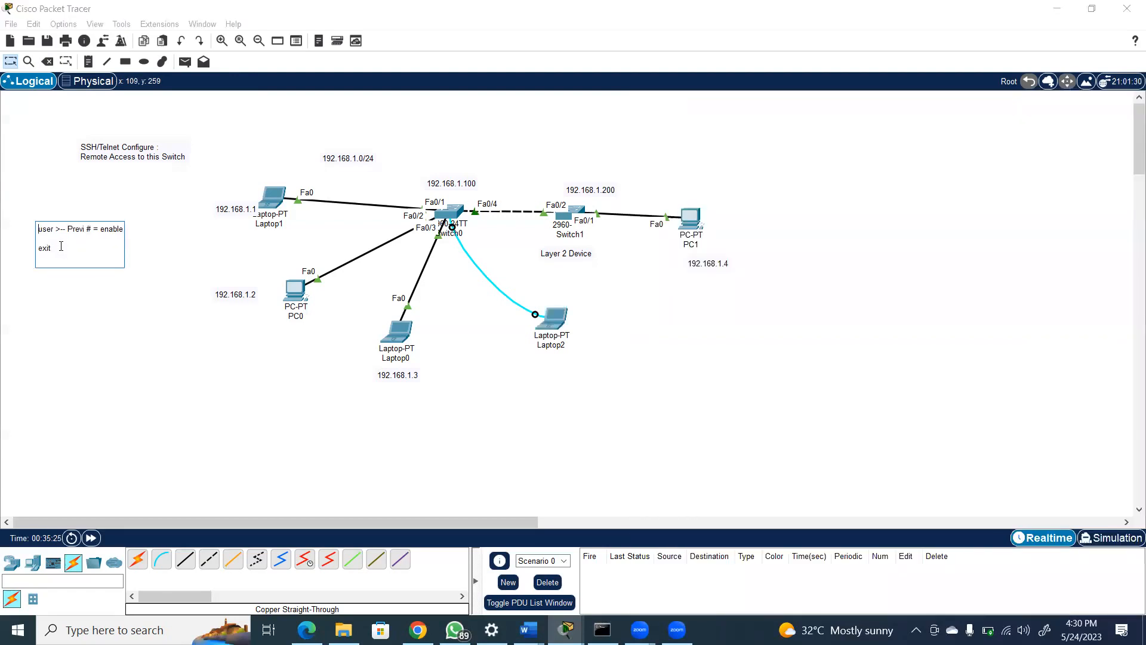
key("Return")
key("Return")
type("Ore")
key("BackSpace")
key("BackSpace")
type("P")
type("rev -- Gla")
key("BackSpace")
type("obal COn")
key("BackSpace")
key("BackSpace")
type("ong")
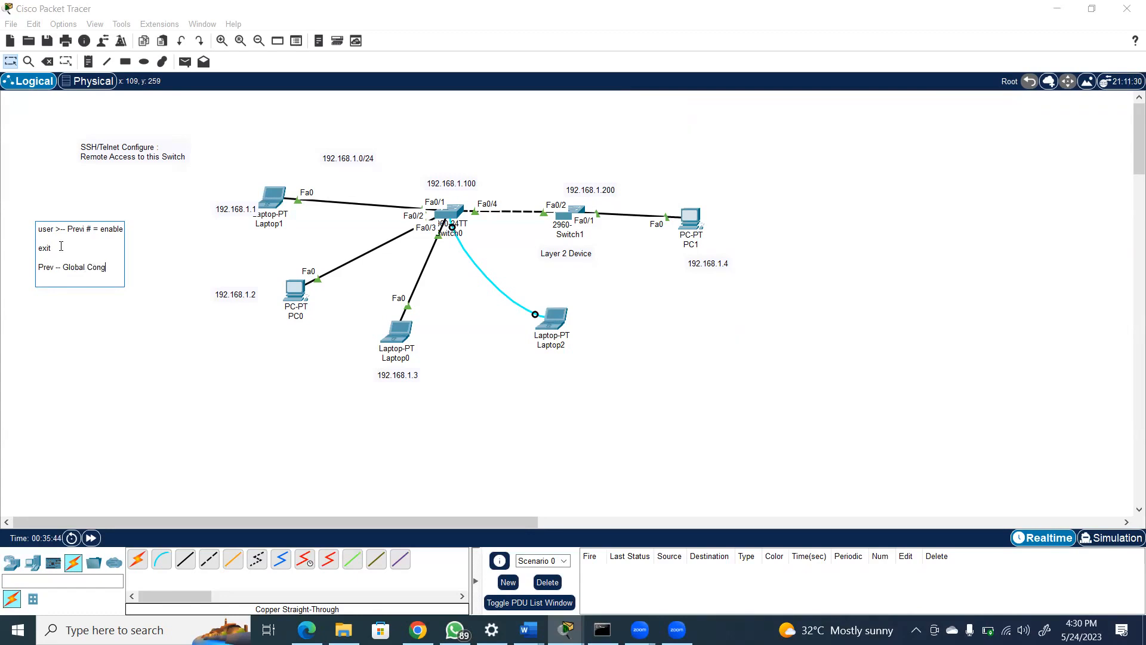
key("BackSpace")
type("f =")
key("Return")
type("Con")
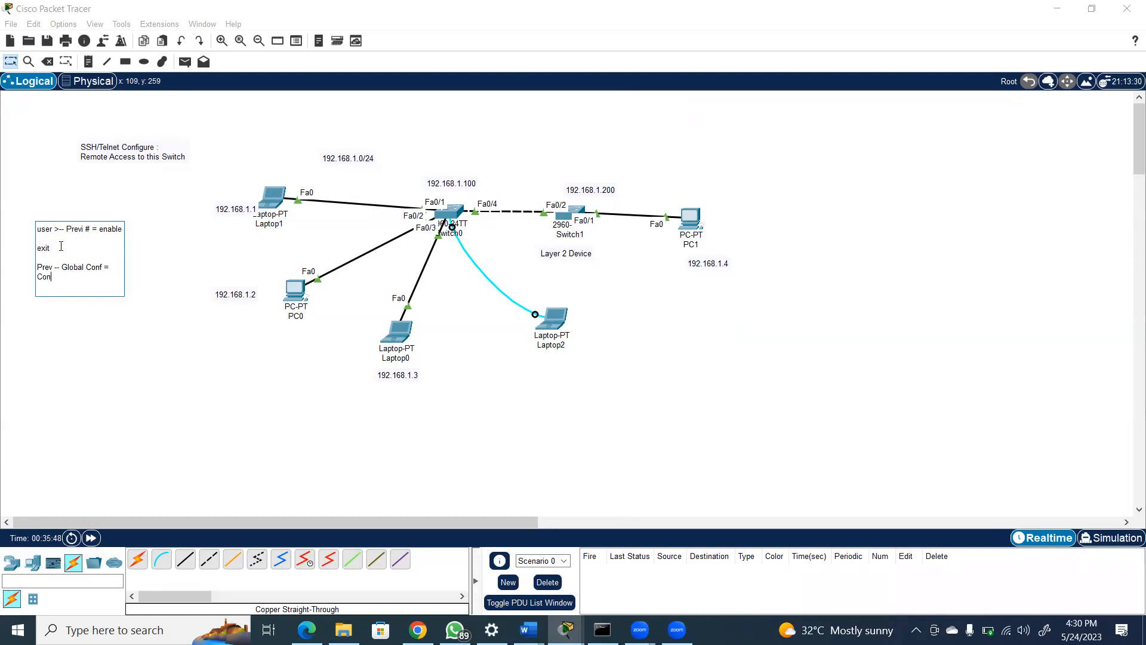
type("f Ter")
Open Laptop2's terminal, dismiss the low-battery notice and enter global configuration mode on S1 with "conf ter"
left_click(560, 317)
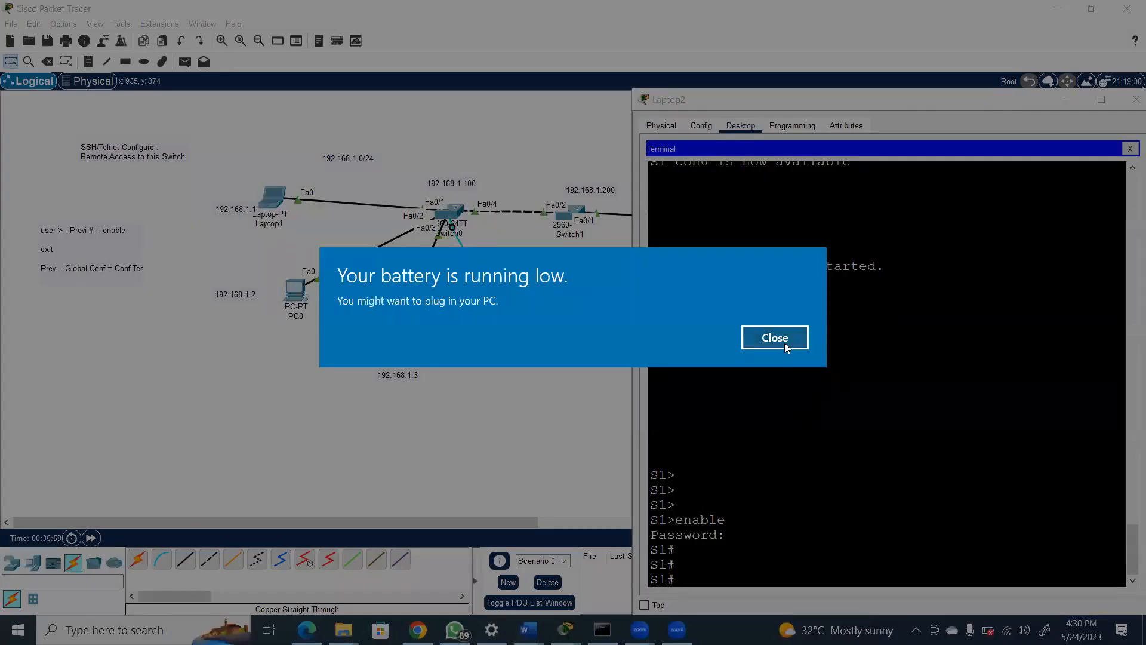
left_click(784, 343)
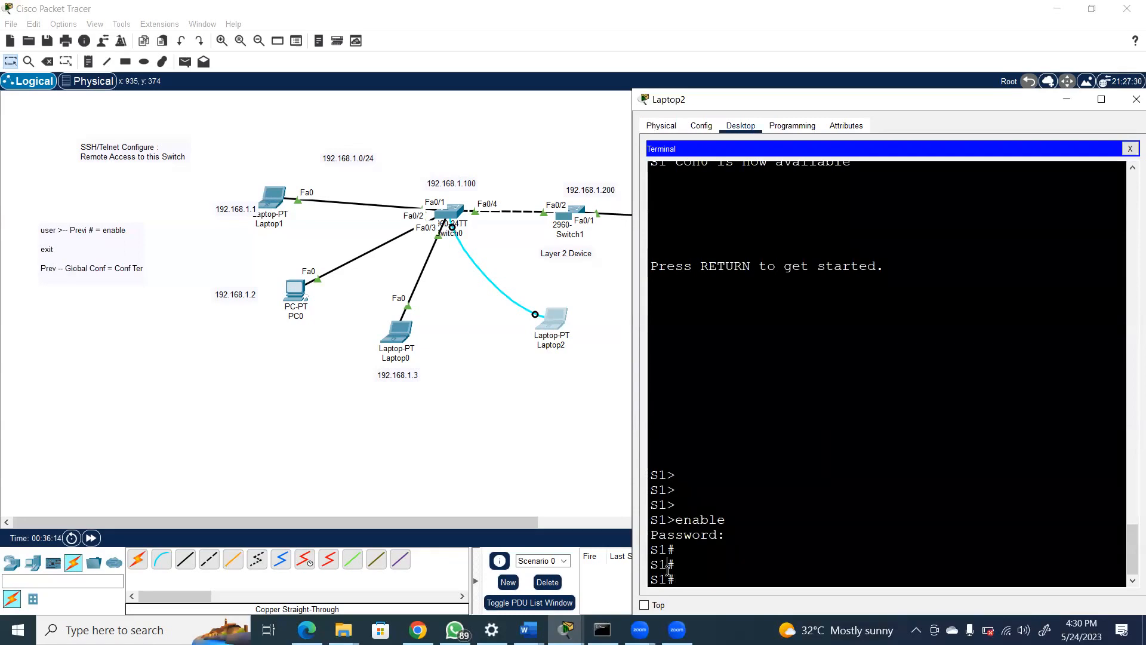
type("conf ter")
key("Return")
key("Return")
key("Return")
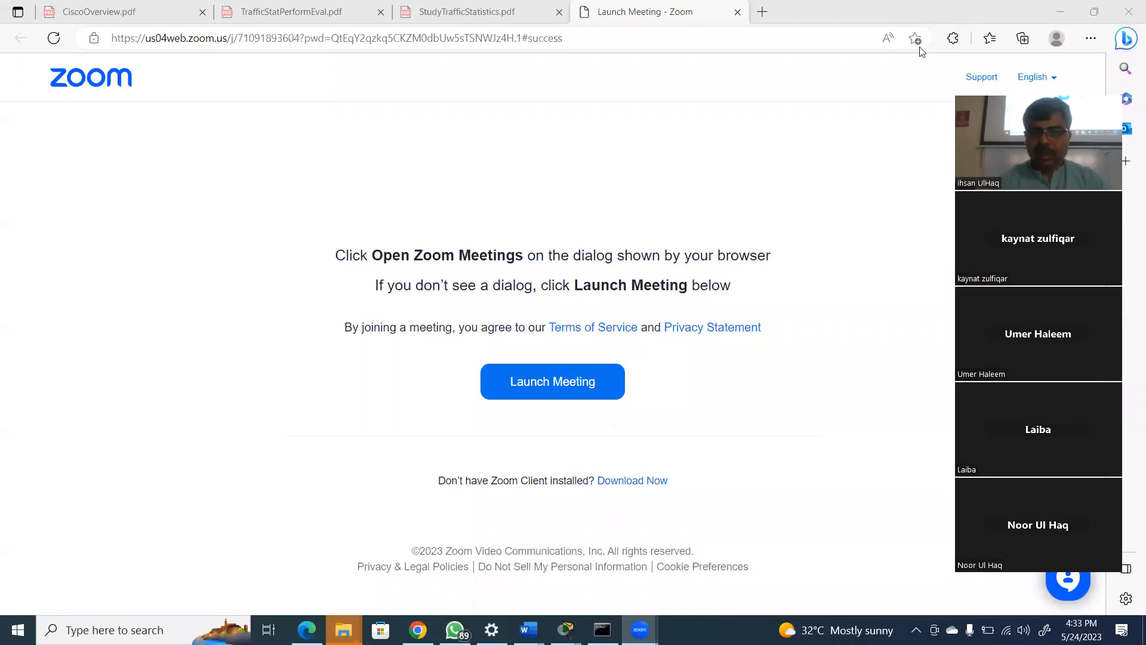
Switch back to the Packet Tracer topology and reopen Laptop2's terminal
left_click(567, 629)
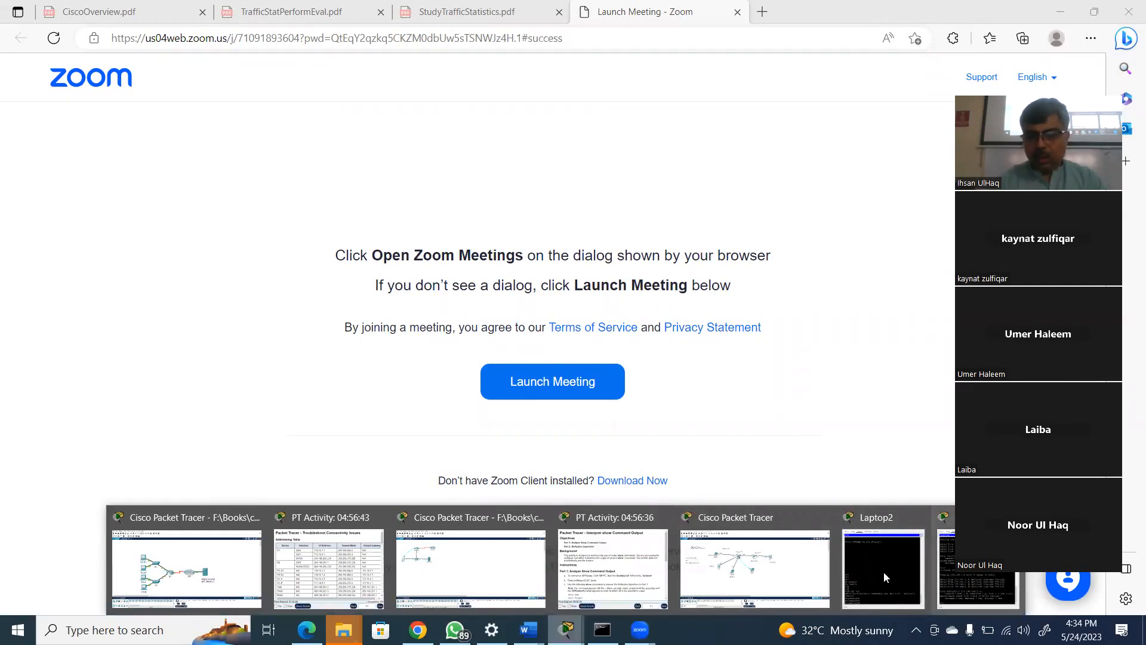
left_click(742, 591)
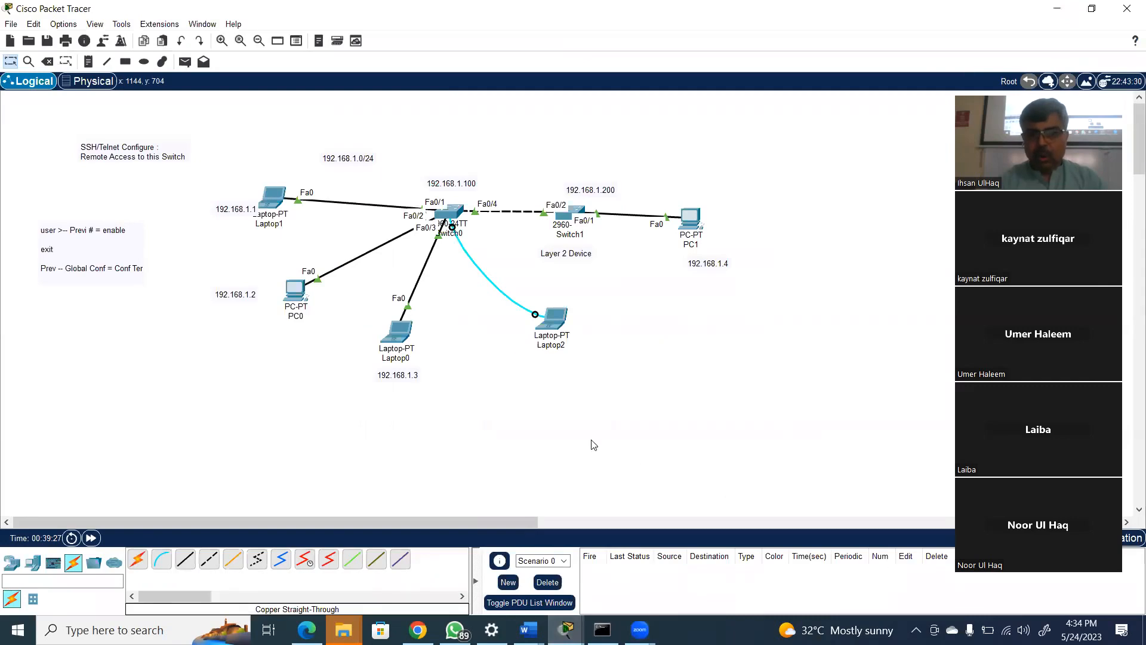
left_click(560, 322)
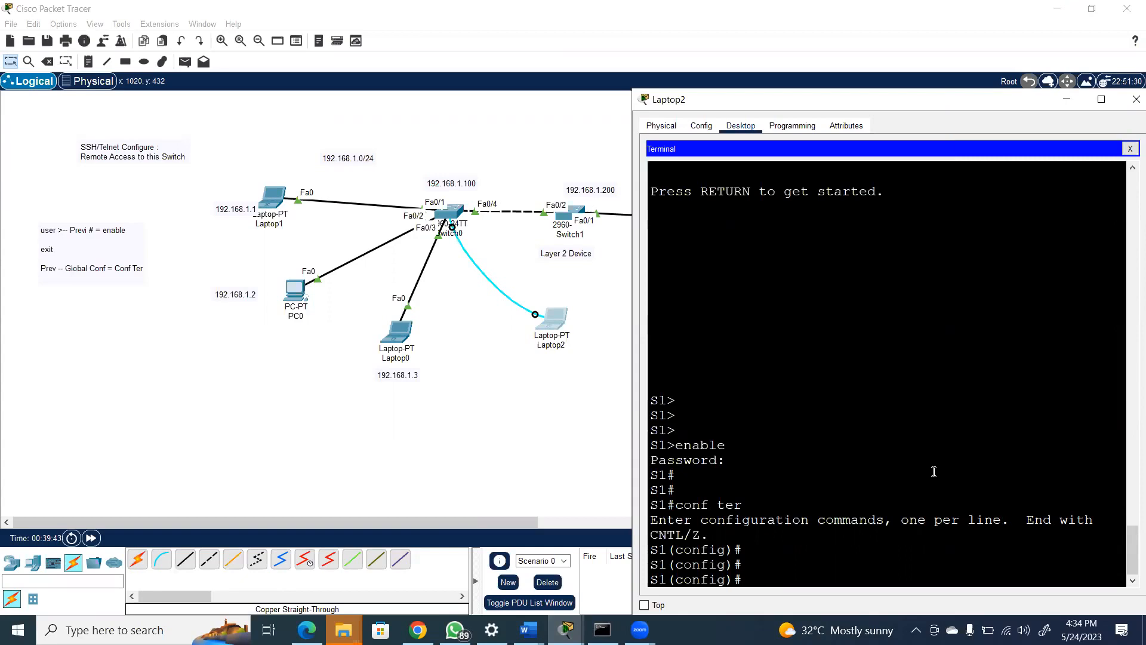
Run the misspelled command "anable" at S1's global configuration prompt
type("anable")
key("Return")
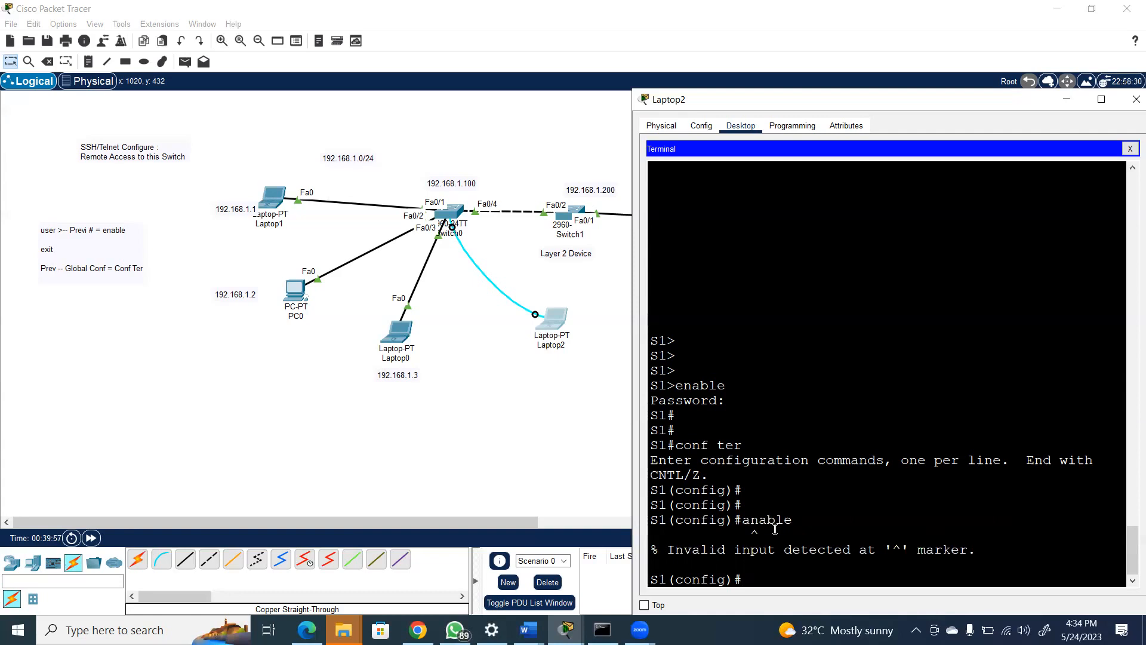
Disable DNS lookup on S1 with the command "no ip domain lookup"
type("no ip domain lookup")
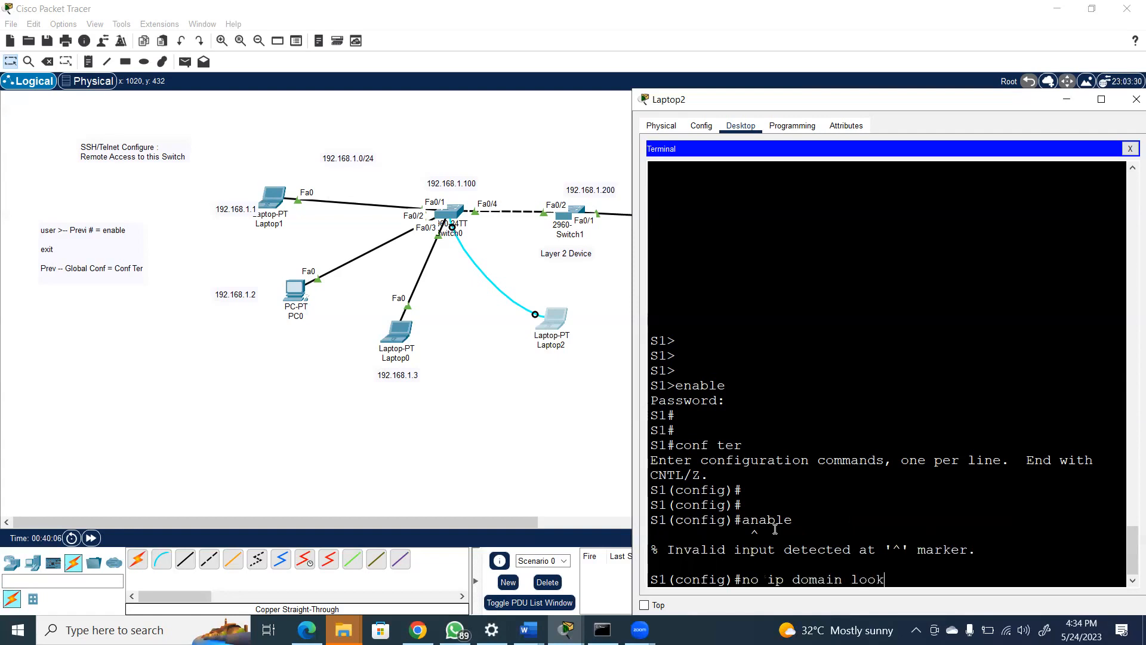
key("Return")
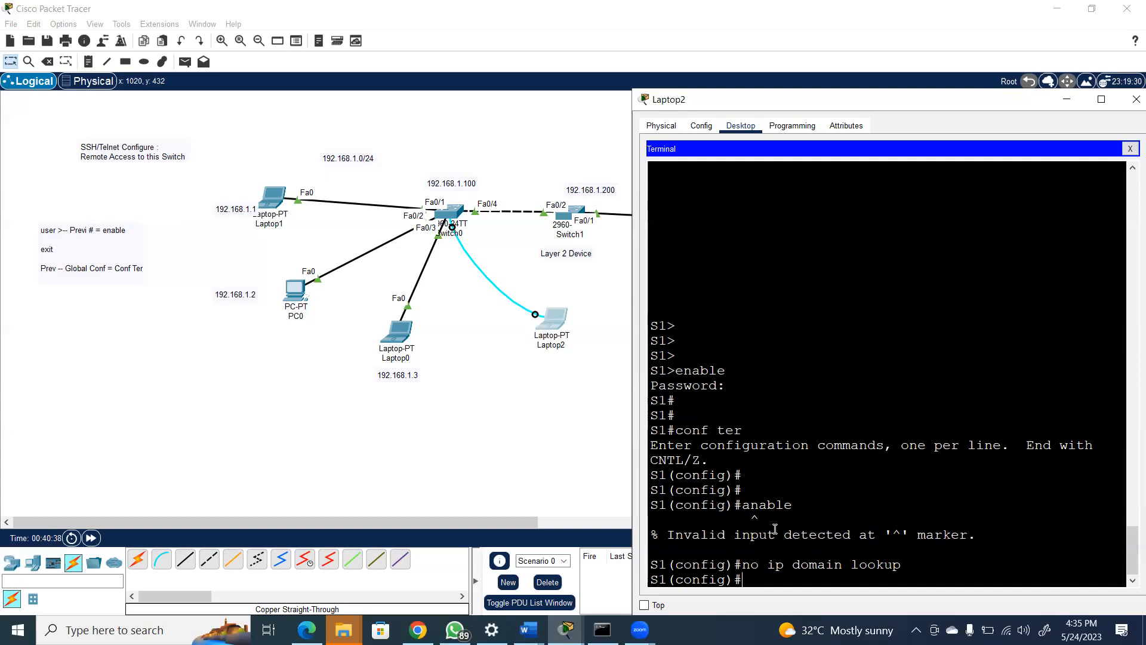
Begin the username command on S1, requesting its context help before and after entering the account's user name
type("username ?")
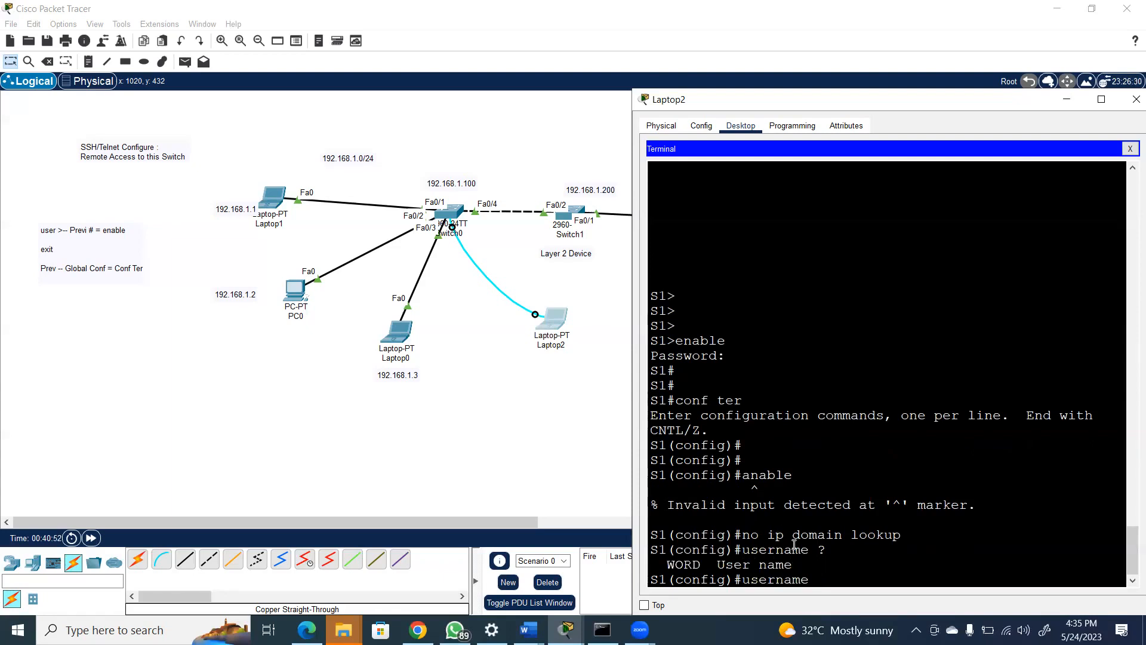
type("ihsan ?")
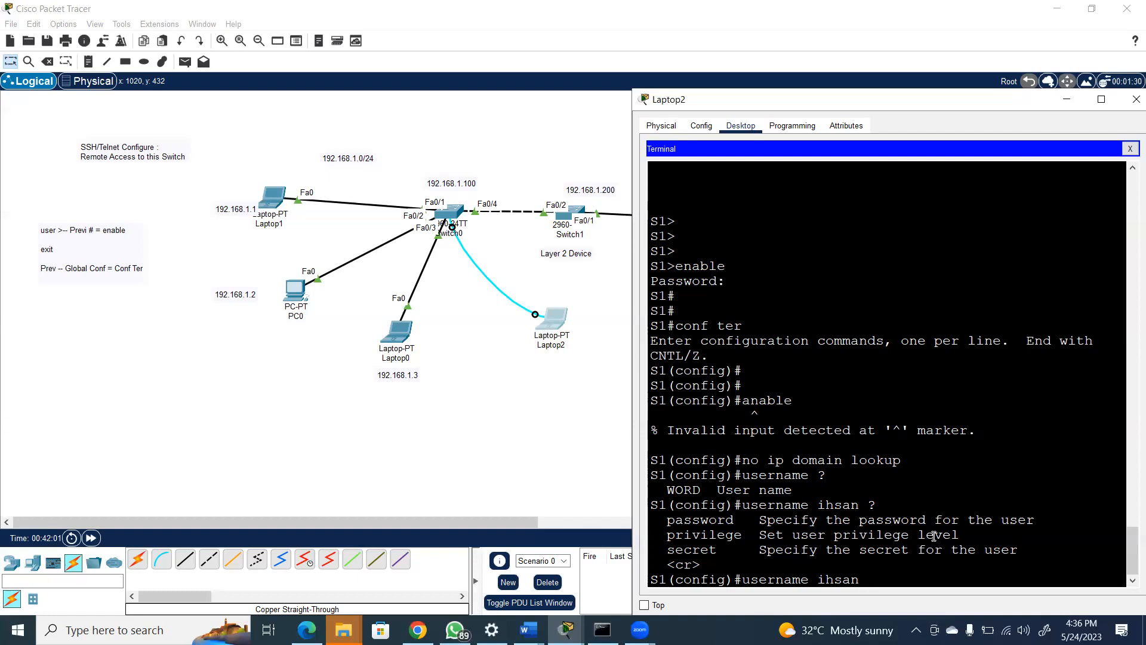
Extend the username command on S1 with privilege level 7, requesting context help after the privilege keyword and after the level
type("pri")
key("Tab")
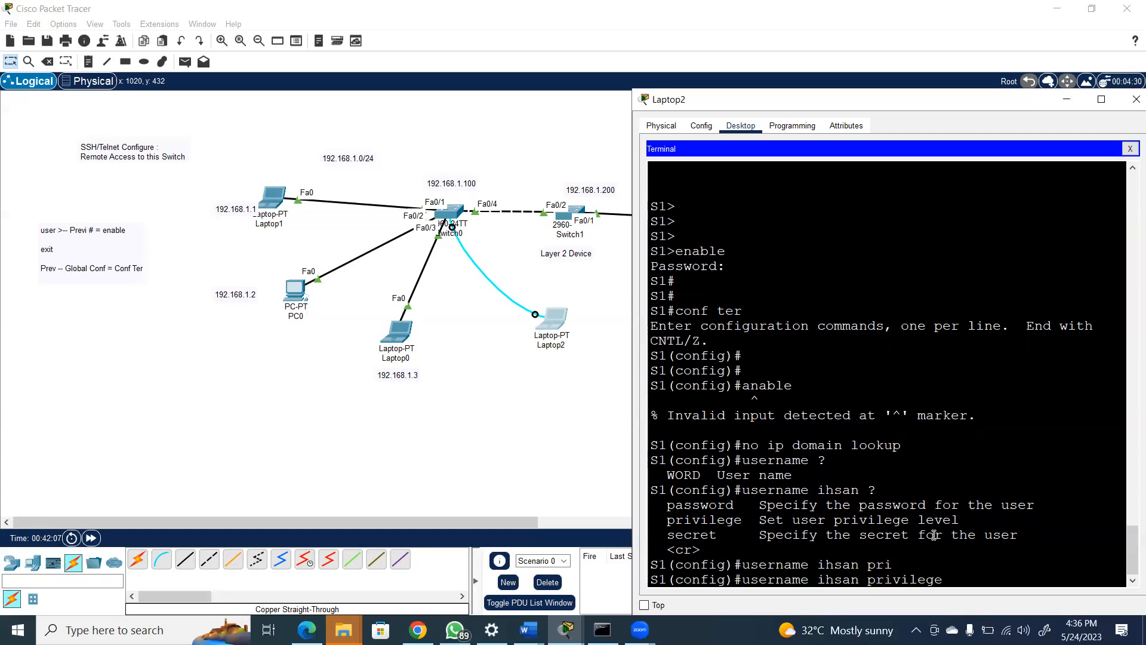
type("?")
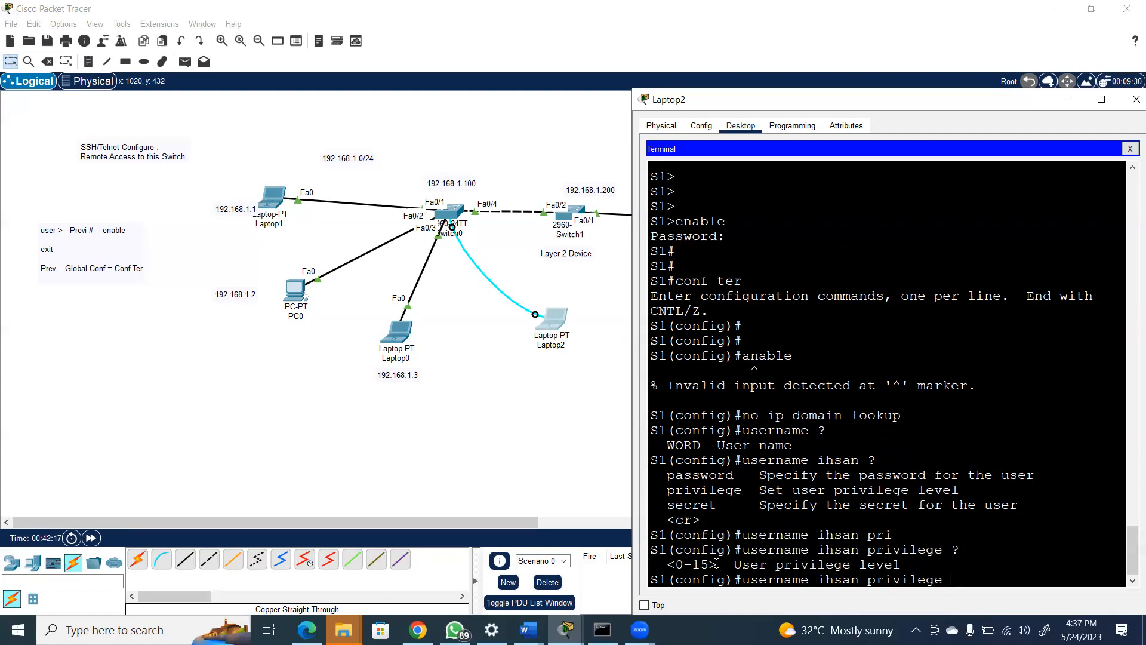
type("7")
type("?")
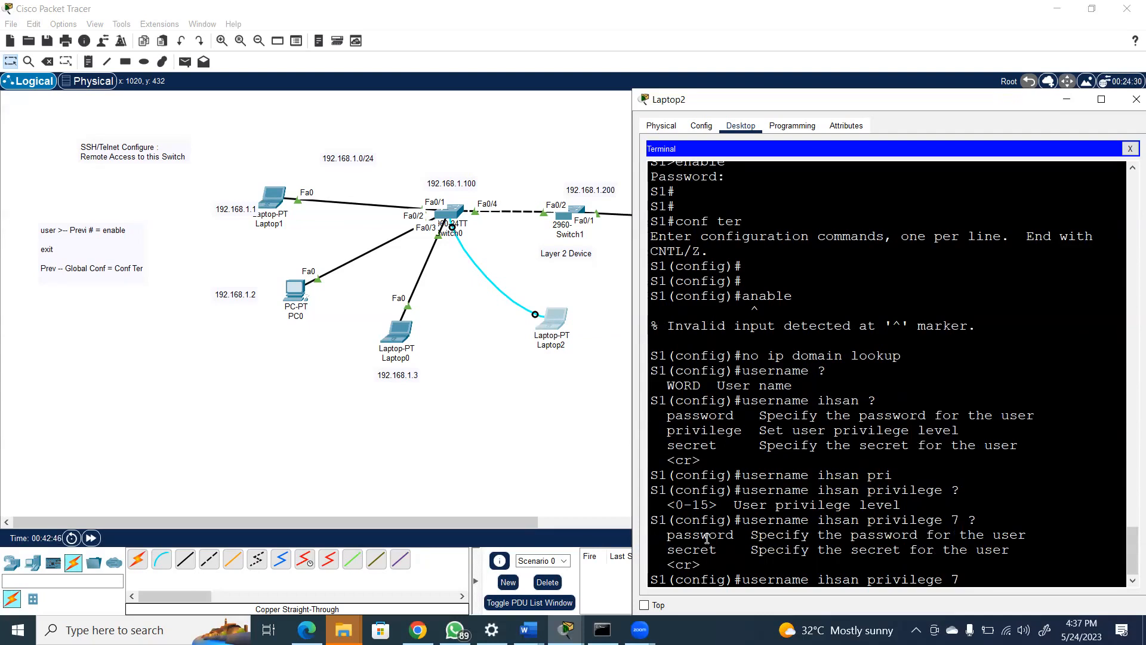
Complete the username command with the secret option and the account password, and run it
type("secre")
key("BackSpace")
key("BackSpace")
type("r")
key("Tab")
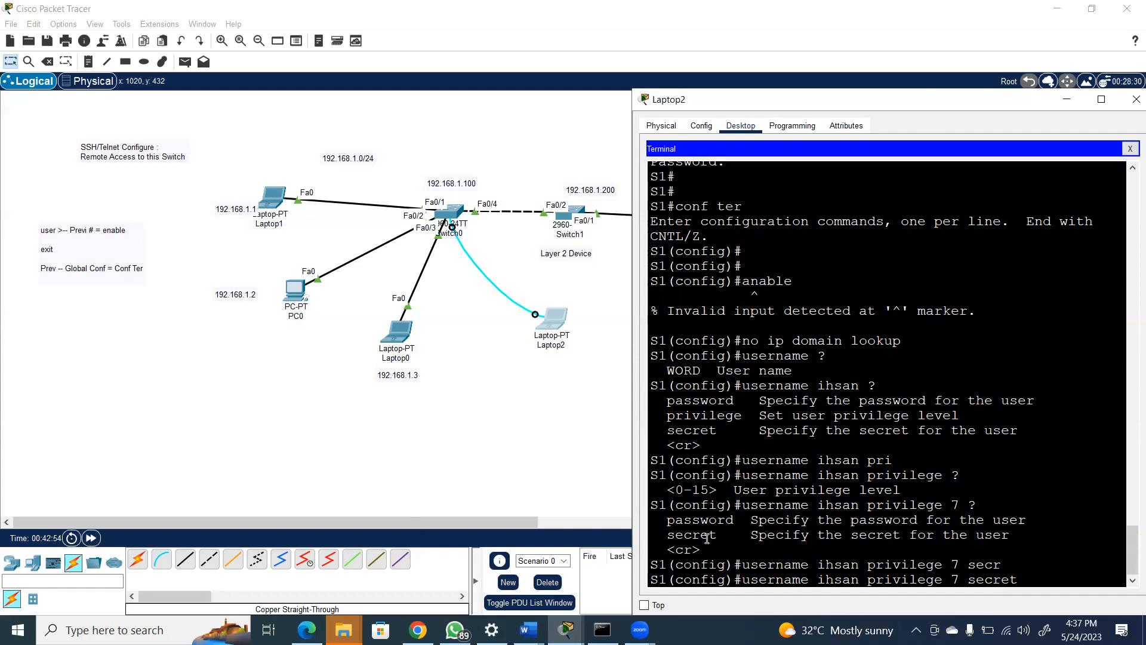
type("cisco")
key("Return")
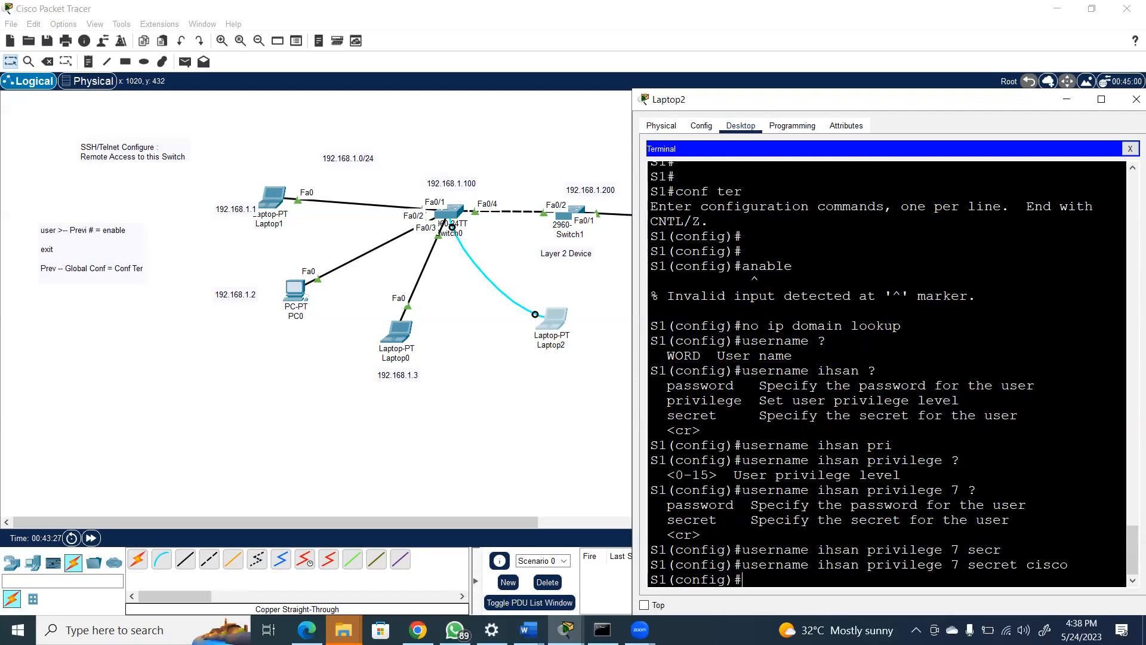
Switch to Document1 in Word and sketch two connected switch boxes with a PC linked to the second, below the cable notes
left_click(528, 630)
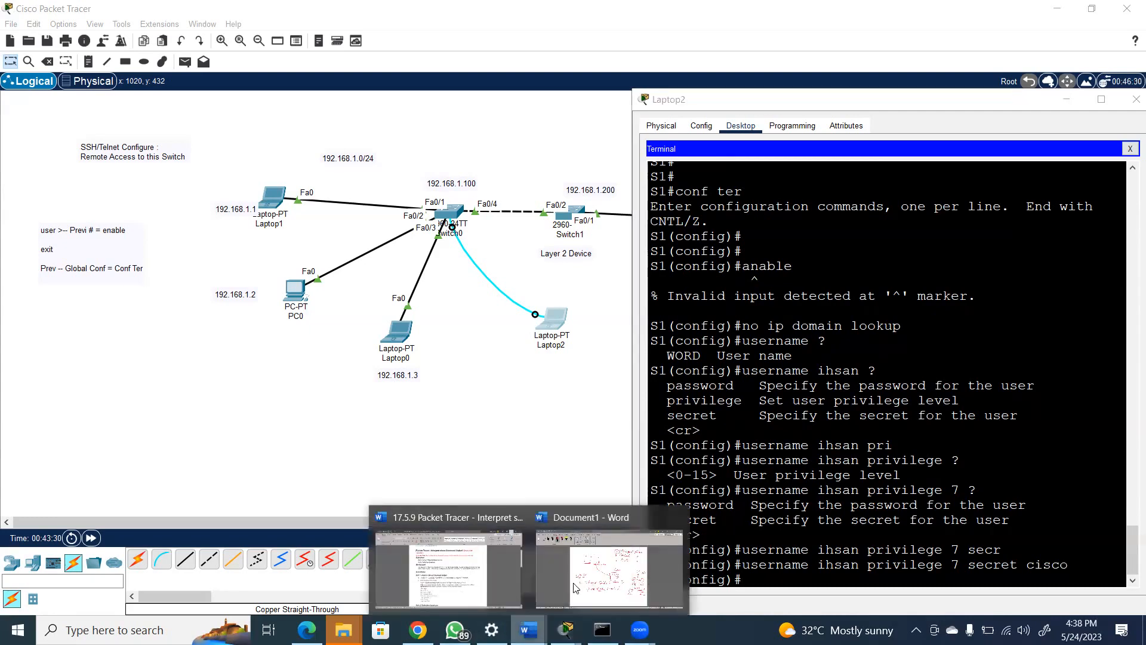
left_click(599, 567)
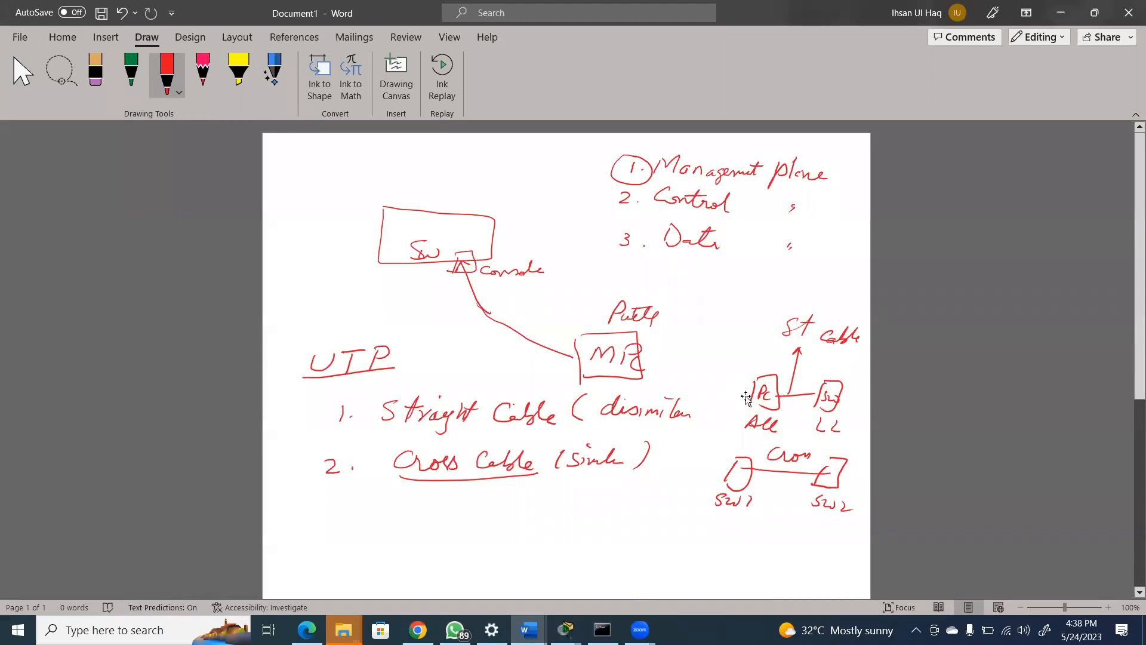
left_click_drag(389, 509, 378, 537)
mouse_move(388, 505)
left_mouse_down()
mouse_move(459, 507)
mouse_move(388, 536)
left_mouse_up()
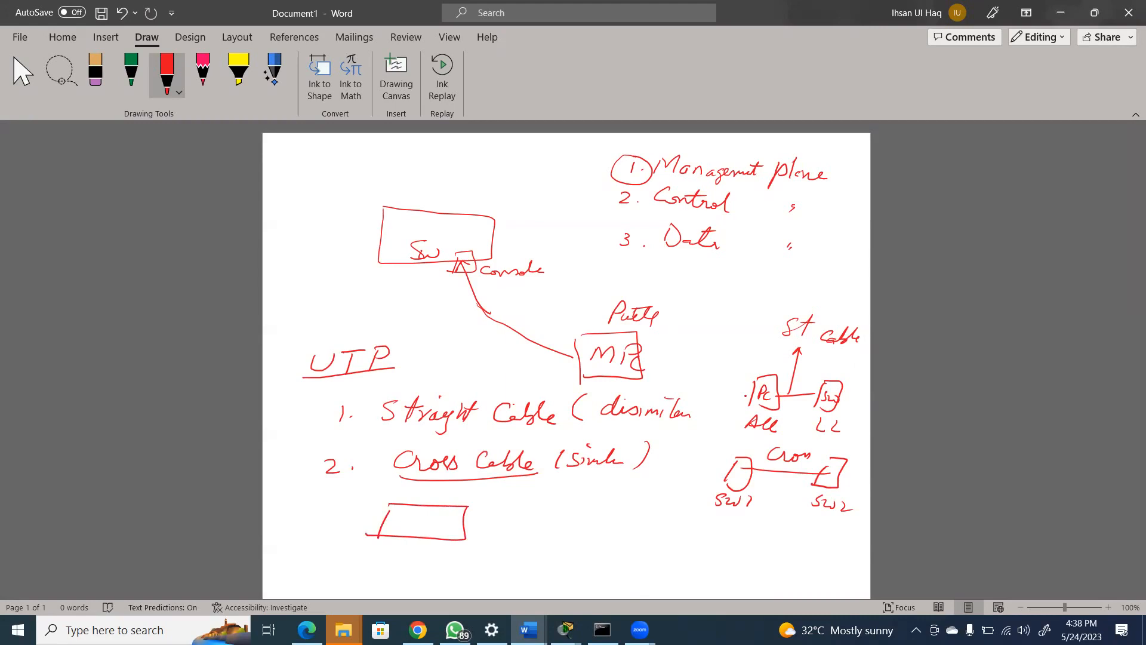
mouse_move(464, 524)
left_mouse_down()
mouse_move(555, 521)
mouse_move(553, 542)
mouse_move(650, 535)
mouse_move(652, 550)
left_mouse_up()
mouse_move(662, 520)
left_mouse_down()
mouse_move(674, 518)
mouse_move(657, 553)
mouse_move(665, 536)
mouse_move(670, 544)
left_mouse_up()
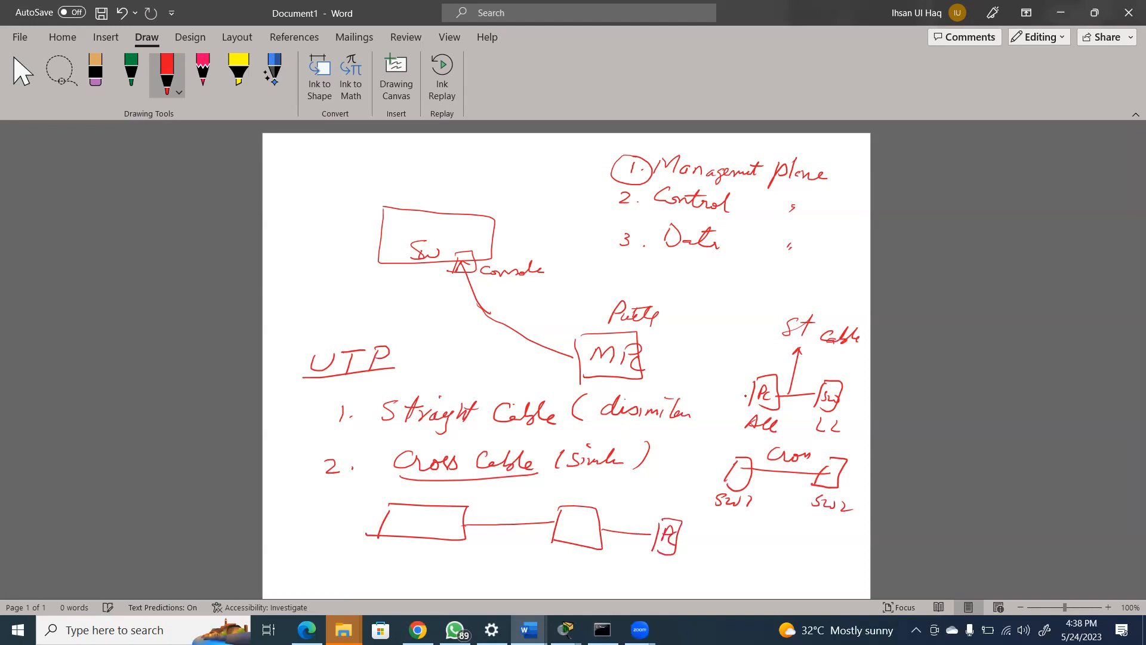
Draw two circled PCs below the first switch box and connect each to it with a line
mouse_move(390, 538)
left_mouse_down()
mouse_move(335, 585)
mouse_move(342, 578)
left_mouse_up()
left_click_drag(358, 572, 355, 580)
left_click_drag(441, 540, 439, 584)
mouse_move(442, 566)
left_mouse_down()
mouse_move(473, 580)
mouse_move(459, 557)
left_mouse_up()
mouse_move(354, 560)
left_mouse_down()
mouse_move(352, 589)
mouse_move(343, 557)
left_mouse_up()
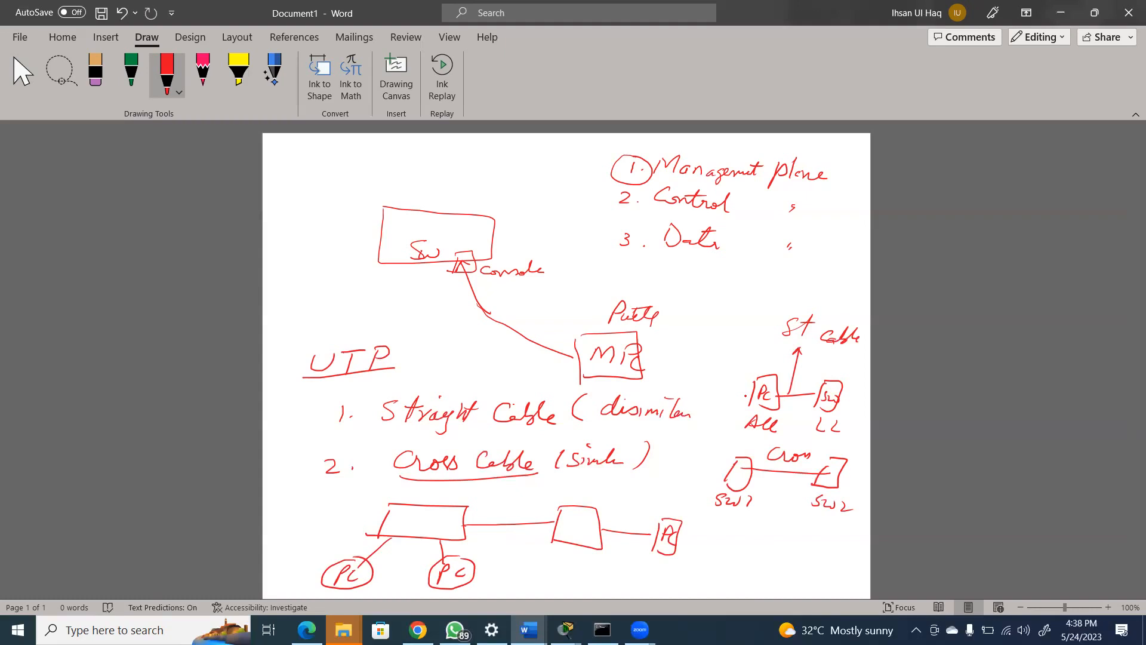
Label the second switch box SW1 and draw an arrow marked "Plain" from the first PC to it
mouse_move(571, 484)
left_mouse_down()
mouse_move(563, 497)
mouse_move(584, 494)
left_mouse_up()
mouse_move(360, 548)
left_mouse_down()
mouse_move(400, 523)
mouse_move(556, 512)
mouse_move(547, 518)
left_mouse_up()
mouse_move(482, 497)
left_mouse_down()
mouse_move(483, 511)
mouse_move(518, 508)
left_mouse_up()
left_click_drag(522, 508, 527, 506)
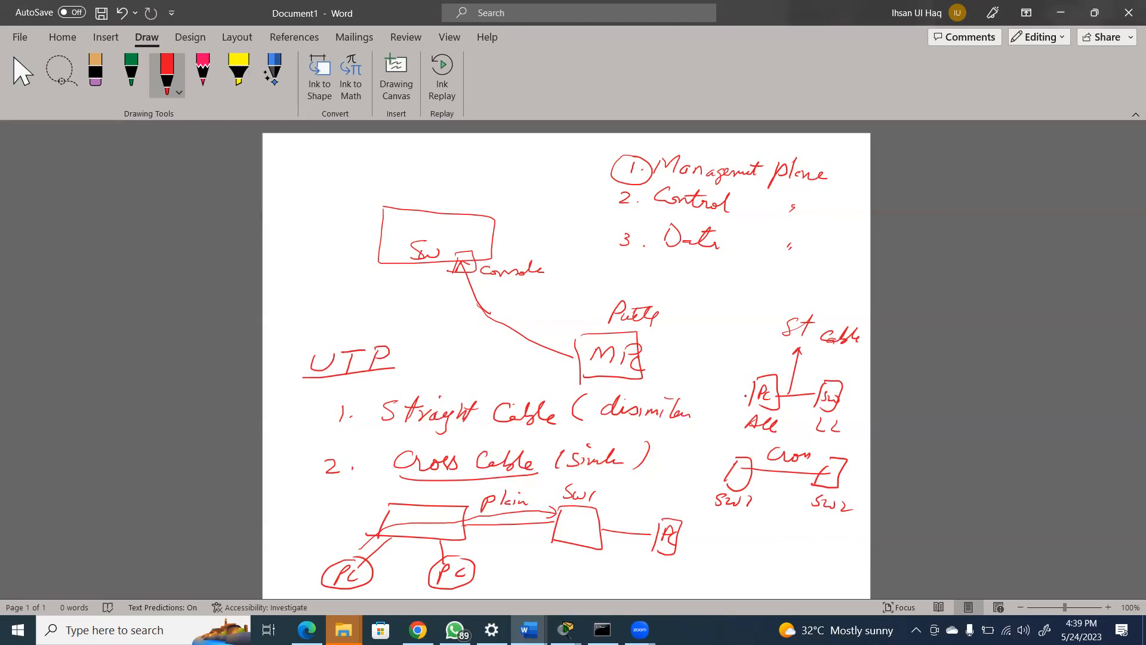
Number the two PCs 1 and 2, tick SW1, and annotate the link with "ssh" and "cipher"
left_click_drag(469, 566, 479, 570)
left_click_drag(595, 483, 616, 476)
mouse_move(357, 521)
left_mouse_down()
mouse_move(351, 530)
mouse_move(376, 528)
left_mouse_up()
left_click_drag(483, 529, 489, 538)
mouse_move(493, 529)
left_mouse_down()
mouse_move(494, 545)
mouse_move(500, 537)
left_mouse_up()
mouse_move(505, 524)
left_mouse_down()
mouse_move(507, 538)
mouse_move(526, 530)
left_mouse_up()
left_click_drag(504, 523, 508, 537)
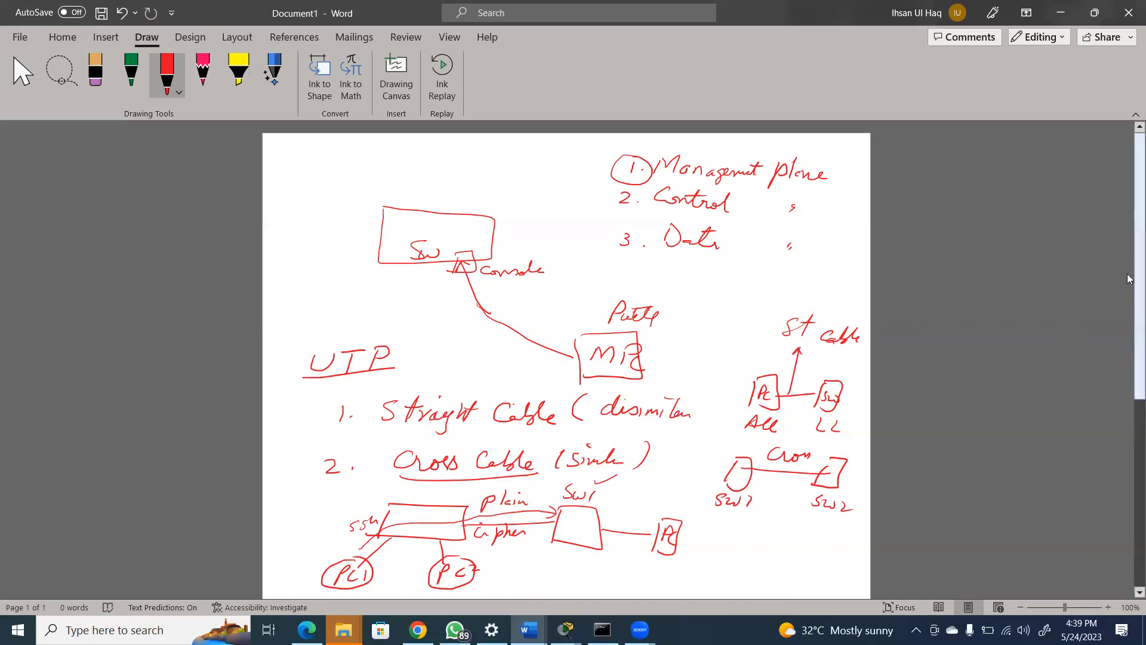
Sketch a box in the blank area below with an incoming arrow labelled "Plain" and a sample name
left_click_drag(1128, 278, 1128, 475)
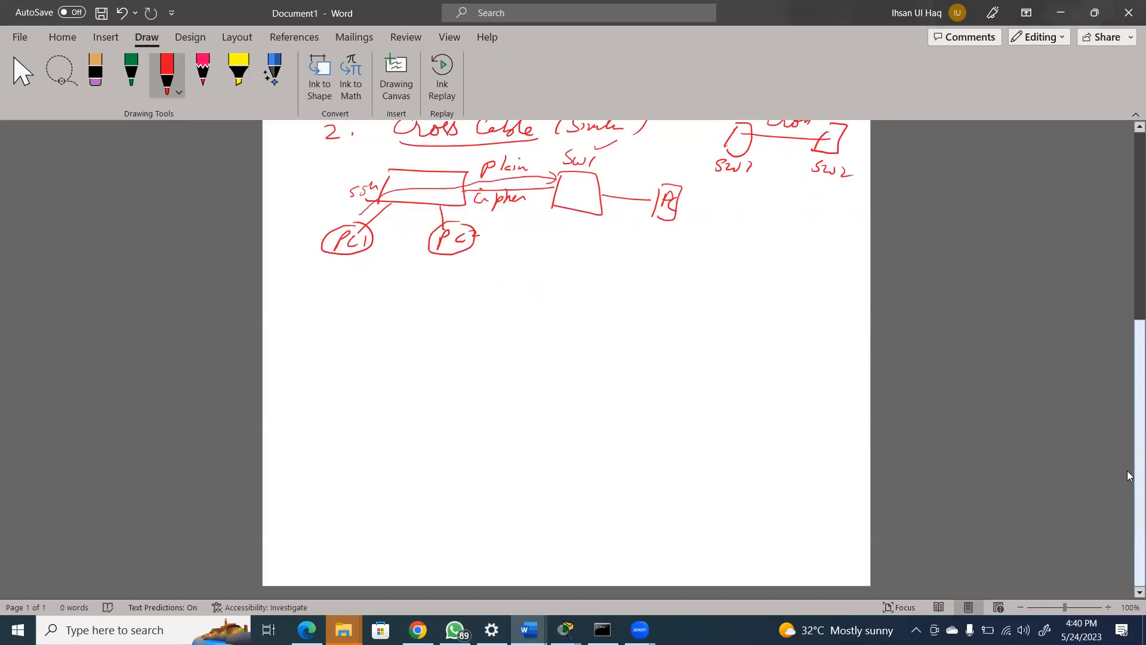
left_click_drag(480, 324, 483, 369)
mouse_move(478, 317)
left_mouse_down()
mouse_move(602, 308)
mouse_move(600, 357)
mouse_move(487, 371)
left_mouse_up()
mouse_move(354, 354)
left_mouse_down()
mouse_move(476, 345)
mouse_move(469, 352)
left_mouse_up()
mouse_move(389, 343)
left_mouse_down()
mouse_move(404, 320)
mouse_move(390, 332)
left_mouse_up()
mouse_move(408, 321)
left_mouse_down()
mouse_move(406, 341)
mouse_move(421, 340)
left_mouse_up()
mouse_move(424, 333)
left_mouse_down()
mouse_move(439, 334)
mouse_move(423, 371)
mouse_move(445, 365)
left_mouse_up()
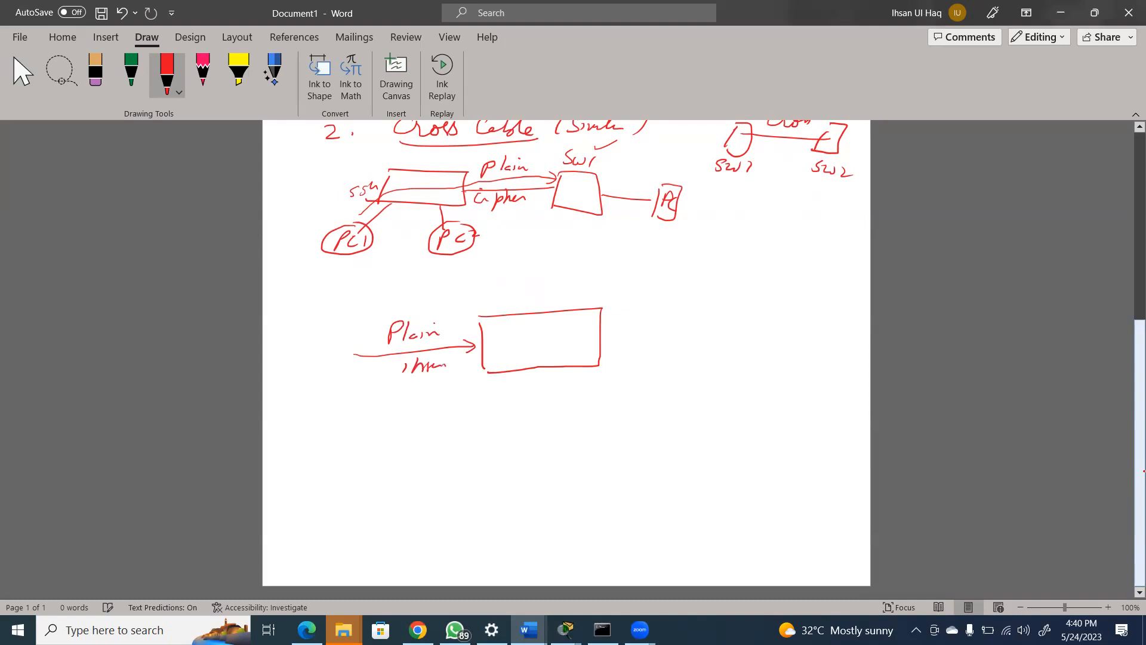
Write "Algo" inside the new box and "RSA" below it
mouse_move(521, 352)
left_mouse_down()
mouse_move(530, 329)
mouse_move(535, 352)
left_mouse_up()
left_click_drag(523, 344, 543, 353)
left_click_drag(559, 341, 557, 358)
left_click_drag(577, 343, 574, 347)
left_click_drag(521, 380, 518, 398)
mouse_move(521, 380)
left_mouse_down()
mouse_move(533, 395)
mouse_move(568, 394)
left_mouse_up()
left_click_drag(556, 387, 565, 386)
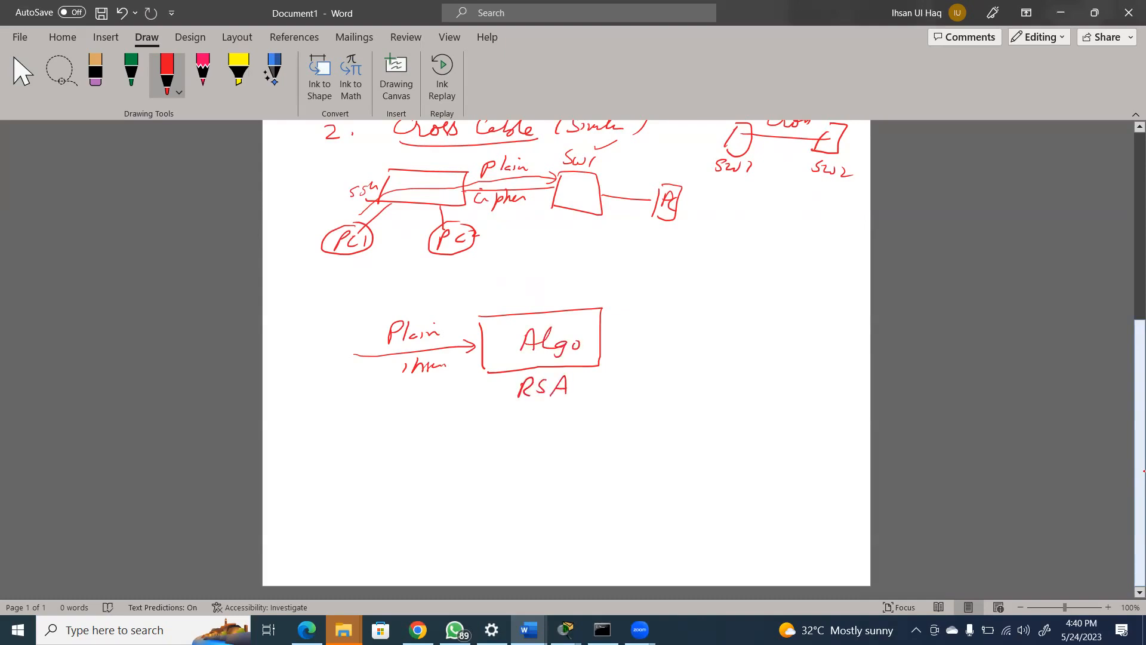
Draw a double arrow into the Algo box from above and label it "Key"
mouse_move(539, 267)
left_mouse_down()
mouse_move(535, 302)
mouse_move(546, 307)
mouse_move(535, 309)
mouse_move(586, 295)
left_mouse_up()
left_click_drag(589, 289, 605, 293)
left_click_drag(613, 283, 602, 302)
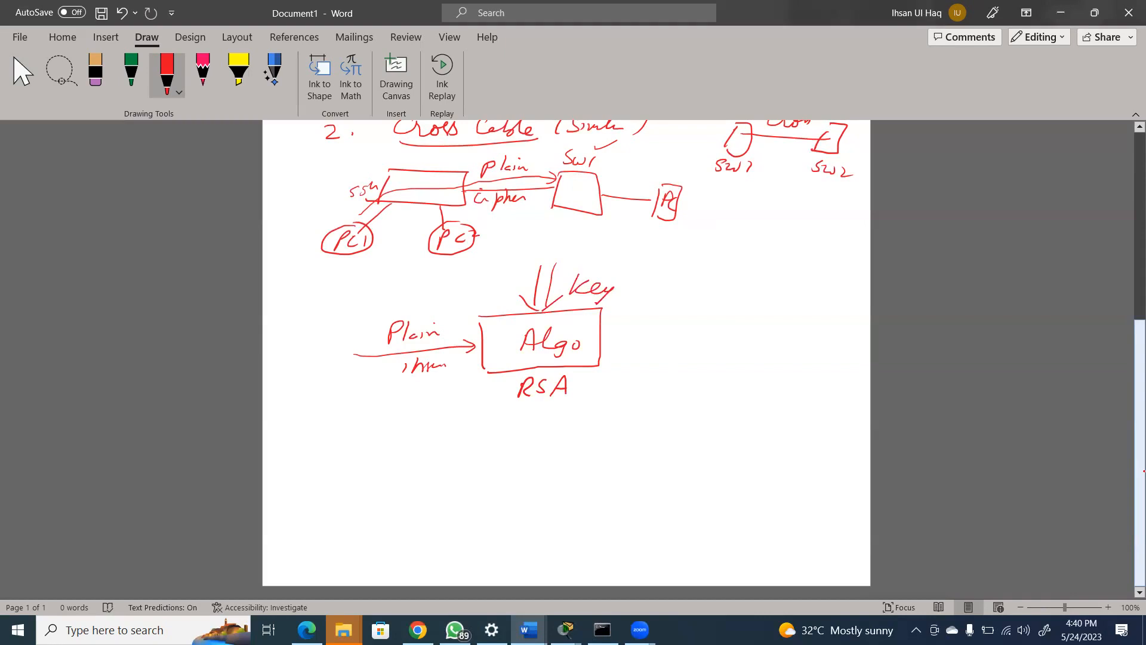
Draw an output line labelled "Cipher" from the Algo box and add "(known)" after RSA
left_click_drag(602, 338, 704, 338)
mouse_move(652, 310)
left_mouse_down()
mouse_move(640, 323)
mouse_move(655, 332)
left_mouse_up()
left_click_drag(659, 317, 712, 321)
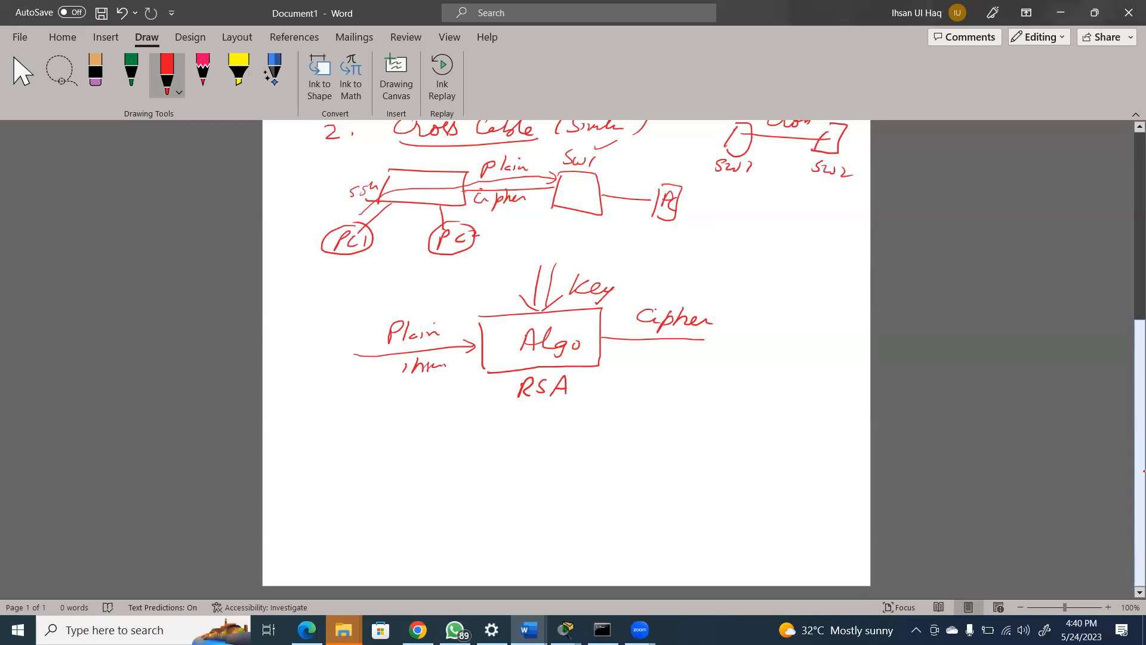
mouse_move(591, 374)
left_mouse_down()
mouse_move(585, 395)
mouse_move(657, 385)
left_mouse_up()
left_click_drag(666, 363, 655, 400)
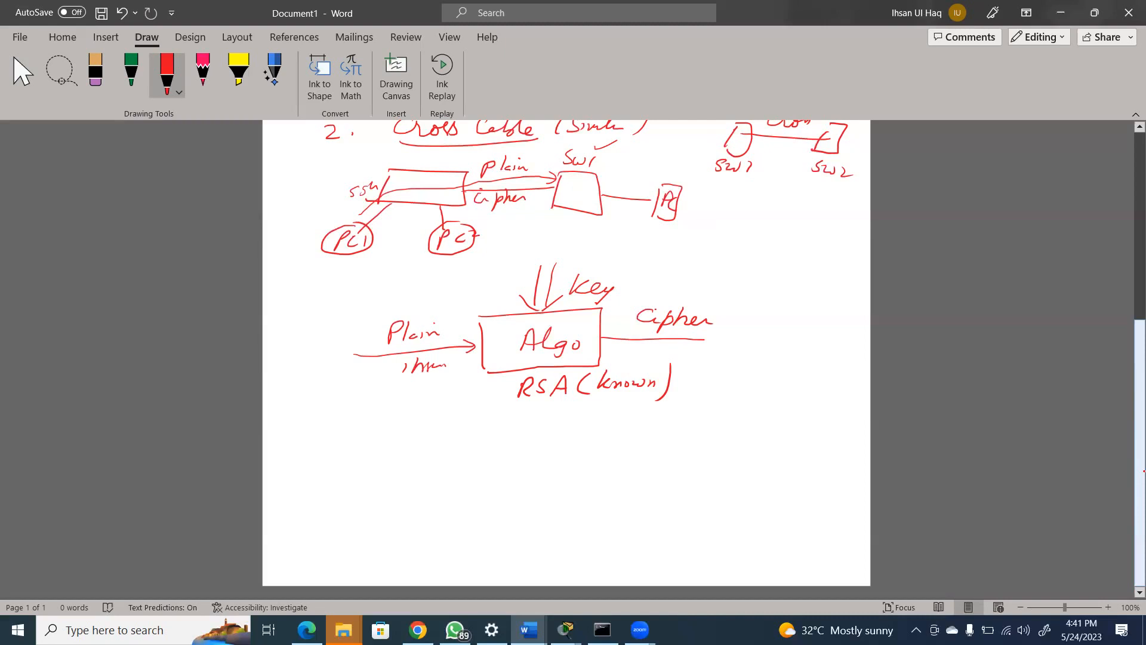
Tick the Cipher label and draw a second box at the end of its line, marked "Algo" with "RSA" below
left_click_drag(677, 287, 704, 279)
mouse_move(701, 337)
left_mouse_down()
mouse_move(739, 337)
mouse_move(737, 357)
left_mouse_up()
mouse_move(751, 313)
left_mouse_down()
mouse_move(800, 317)
mouse_move(817, 362)
mouse_move(746, 357)
left_mouse_up()
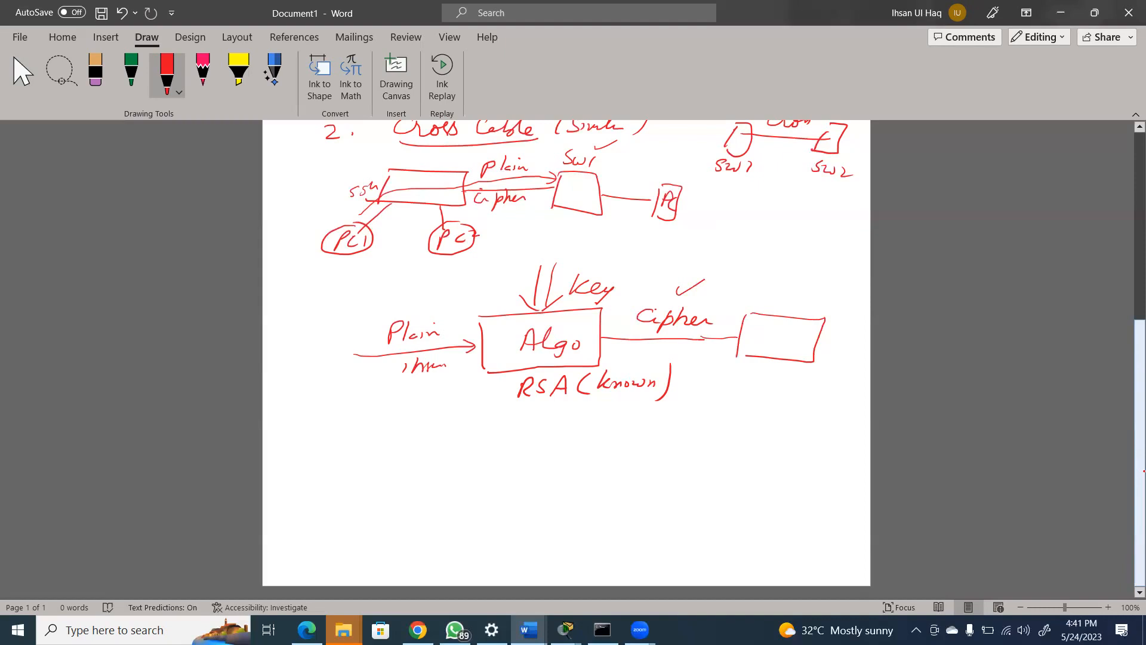
left_click_drag(745, 386, 785, 387)
left_click_drag(755, 349, 776, 349)
left_click_drag(786, 343, 778, 357)
left_click_drag(794, 343, 792, 344)
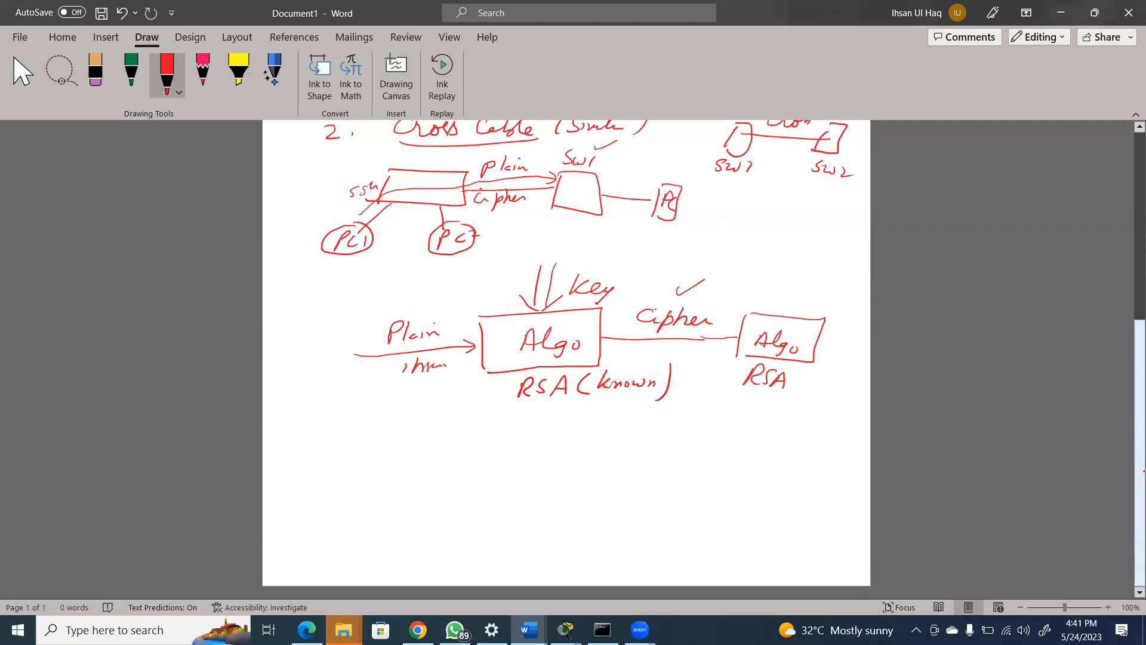
Add a double arrow into the second Algo box, a "Plain" output with the sample name, and an arrow pointing at the cipher line
mouse_move(784, 270)
left_mouse_down()
mouse_move(776, 306)
mouse_move(801, 298)
left_mouse_up()
mouse_move(815, 345)
left_mouse_down()
mouse_move(825, 358)
mouse_move(816, 406)
mouse_move(856, 421)
left_mouse_up()
left_click_drag(817, 448, 854, 447)
mouse_move(693, 347)
left_mouse_down()
mouse_move(670, 411)
mouse_move(693, 343)
mouse_move(703, 355)
left_mouse_up()
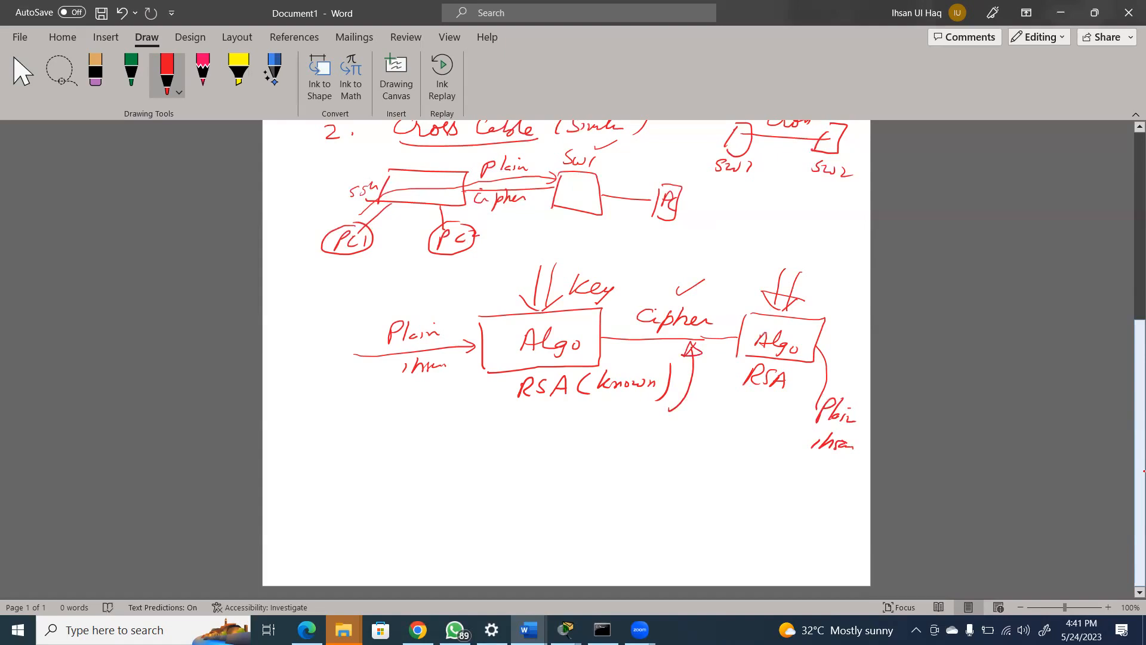
Circle the first key and label it "Public", and add a circled "key1" labelled "Private" above the second Algo box
mouse_move(594, 257)
left_mouse_down()
mouse_move(546, 297)
mouse_move(627, 294)
mouse_move(588, 255)
left_mouse_up()
mouse_move(804, 237)
left_mouse_down()
mouse_move(771, 277)
mouse_move(806, 234)
mouse_move(786, 263)
mouse_move(827, 273)
left_mouse_up()
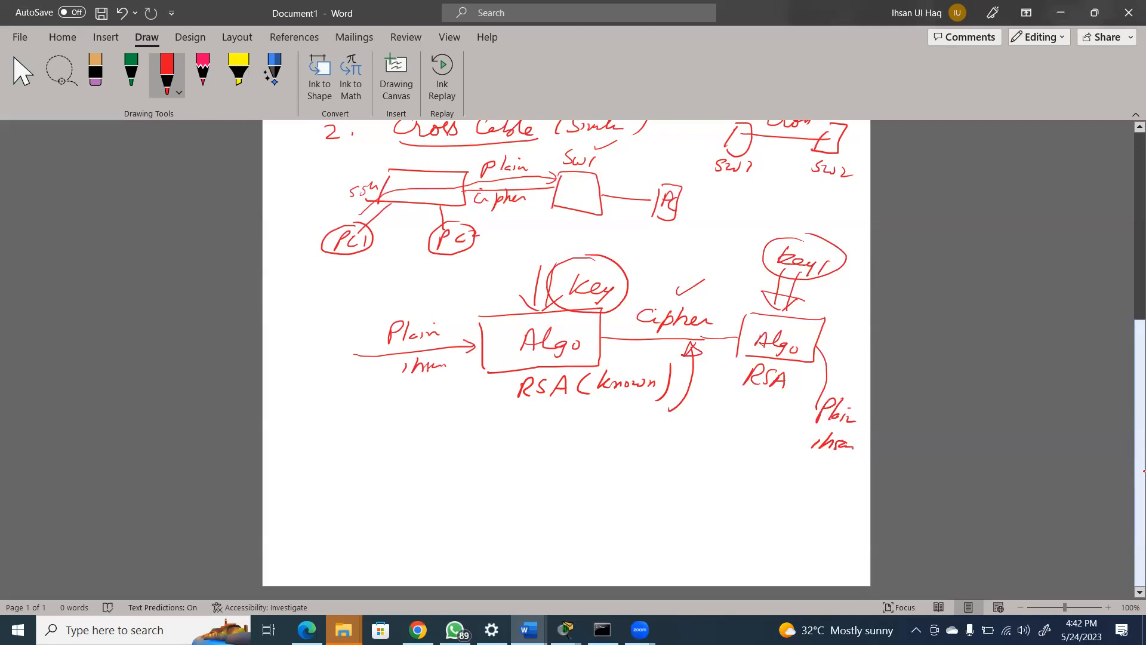
left_click_drag(563, 230, 556, 246)
left_click_drag(559, 225, 602, 243)
left_click_drag(605, 237, 614, 244)
left_click_drag(621, 238, 620, 246)
mouse_move(776, 228)
left_mouse_down()
mouse_move(787, 205)
mouse_move(806, 215)
left_mouse_up()
left_click_drag(807, 217, 850, 214)
left_click_drag(840, 224, 852, 221)
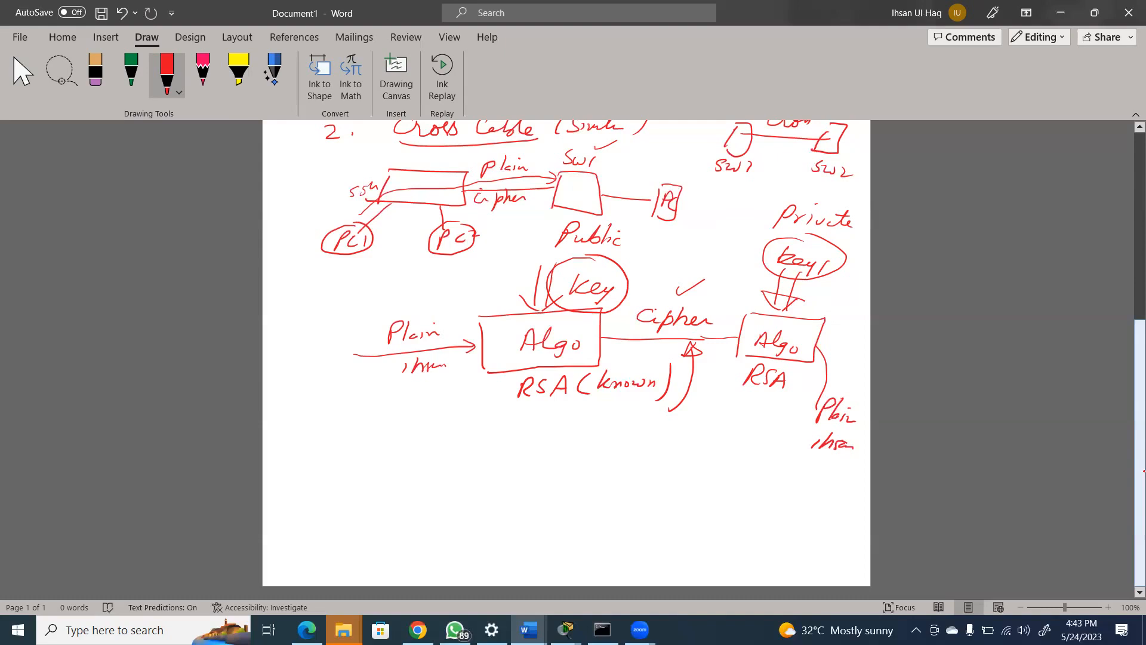
Write "SSH → key pair" below the encryption diagram and underline "key"
mouse_move(408, 428)
left_mouse_down()
mouse_move(389, 447)
mouse_move(409, 447)
left_mouse_up()
mouse_move(432, 427)
left_mouse_down()
mouse_move(429, 451)
mouse_move(454, 448)
left_mouse_up()
mouse_move(430, 442)
left_mouse_down()
mouse_move(506, 443)
mouse_move(494, 448)
left_mouse_up()
left_click_drag(531, 423, 537, 448)
mouse_move(543, 436)
left_mouse_down()
mouse_move(583, 443)
mouse_move(562, 471)
mouse_move(587, 475)
left_mouse_up()
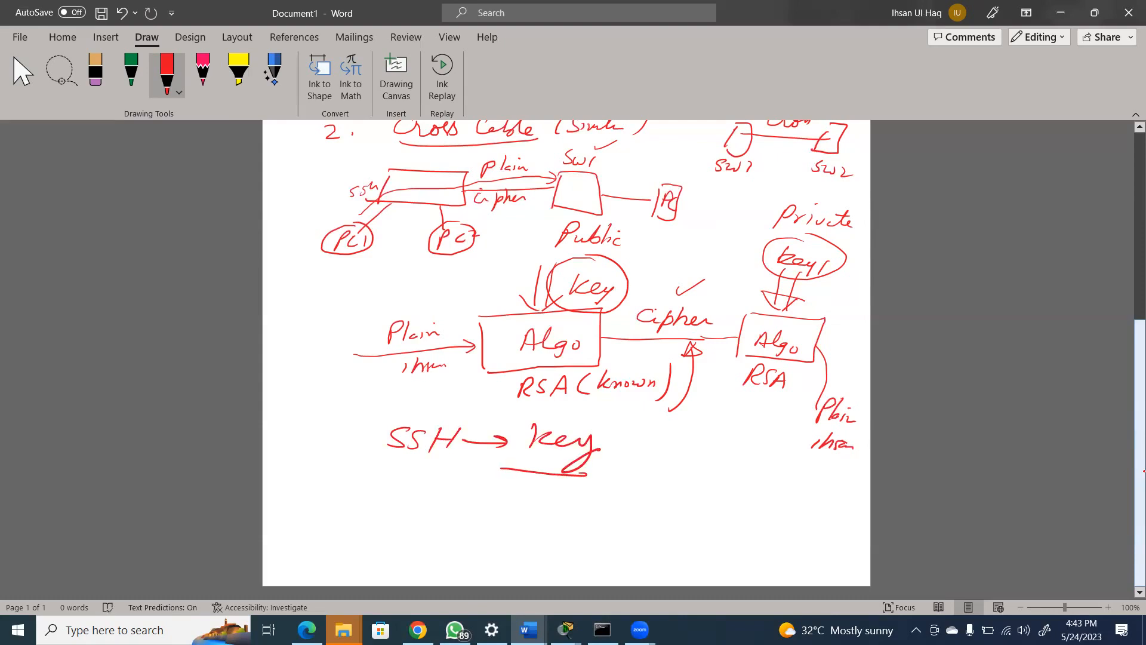
left_click_drag(616, 432, 603, 470)
left_click_drag(610, 446, 640, 449)
left_click_drag(641, 444, 668, 445)
Circle the Public and Private labels with the green pen
left_click(133, 72)
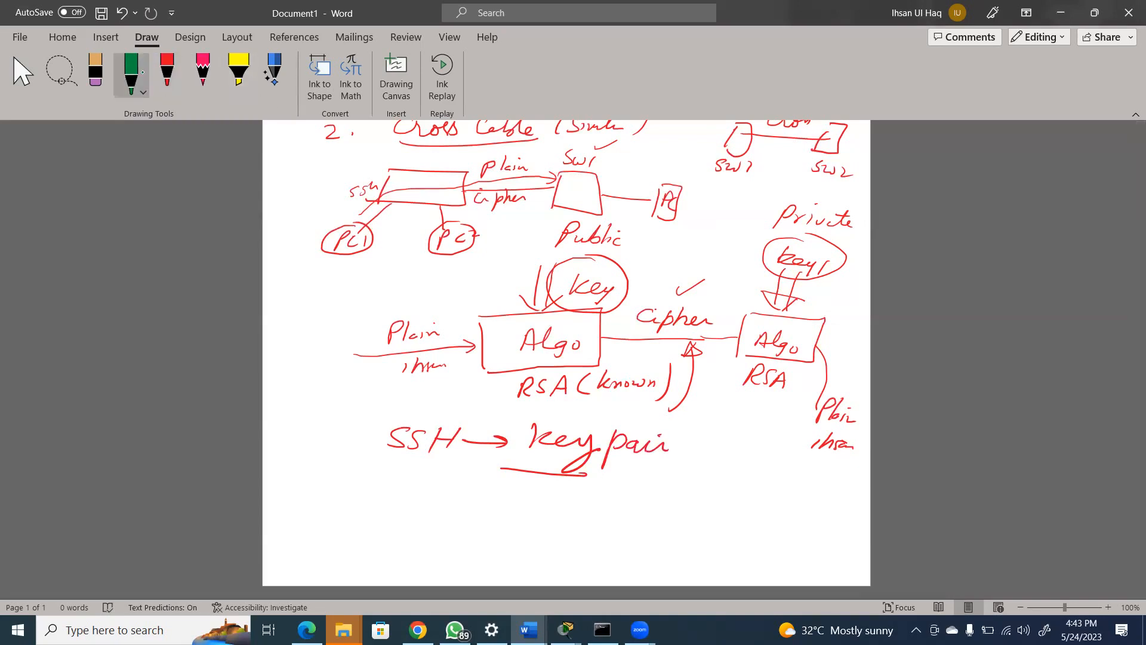
mouse_move(584, 216)
left_mouse_down()
mouse_move(544, 219)
mouse_move(631, 222)
mouse_move(588, 212)
left_mouse_up()
mouse_move(783, 196)
left_mouse_down()
mouse_move(853, 239)
mouse_move(824, 196)
mouse_move(779, 195)
left_mouse_up()
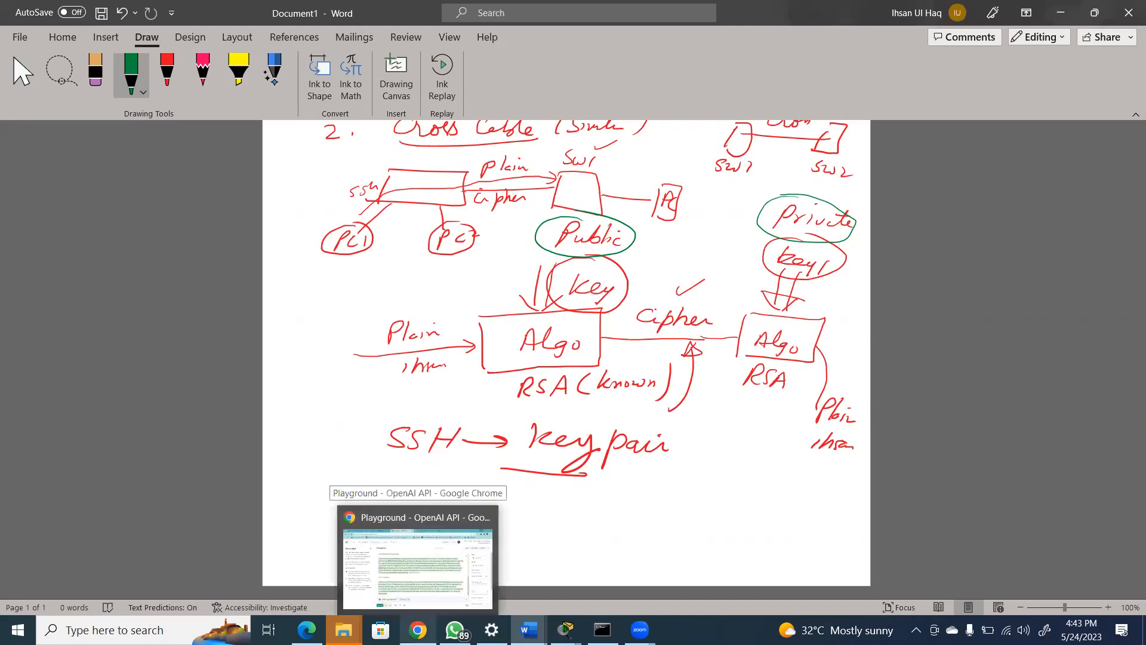
Switch back to the Packet Tracer topology and bring up Laptop2's terminal
mouse_move(565, 629)
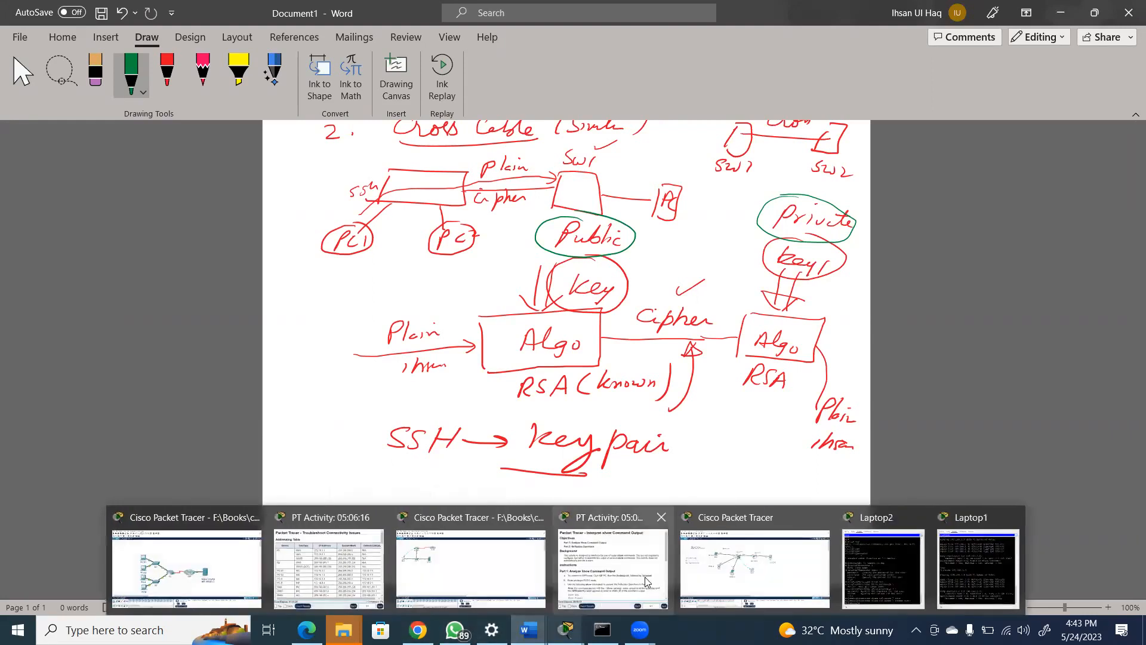
left_click(745, 575)
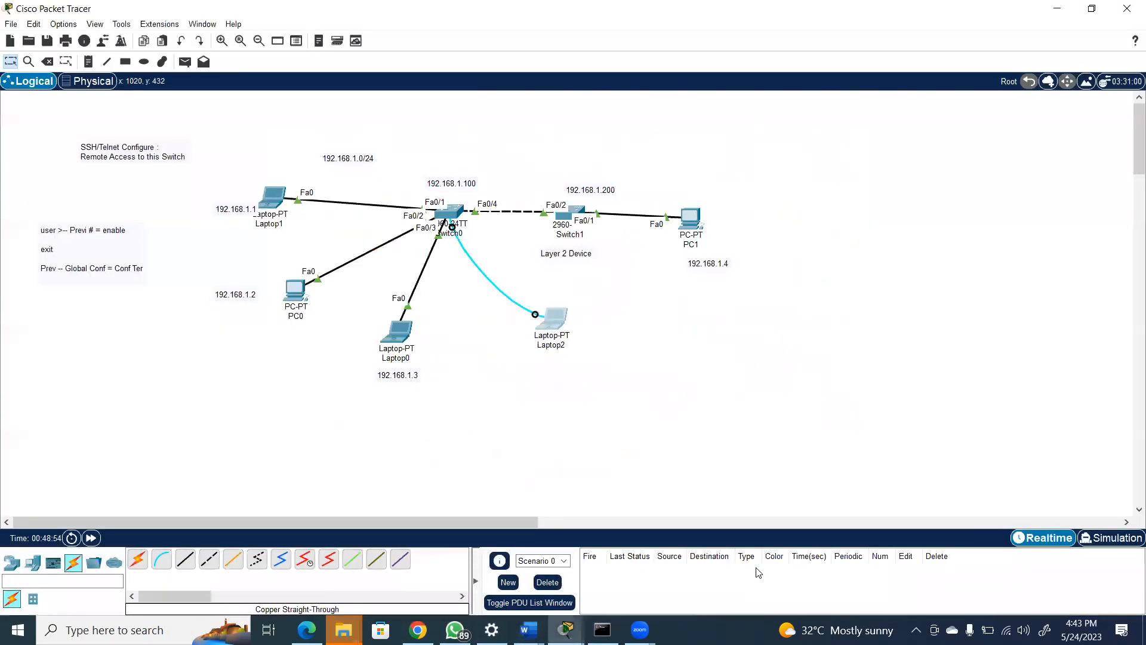
left_click(557, 328)
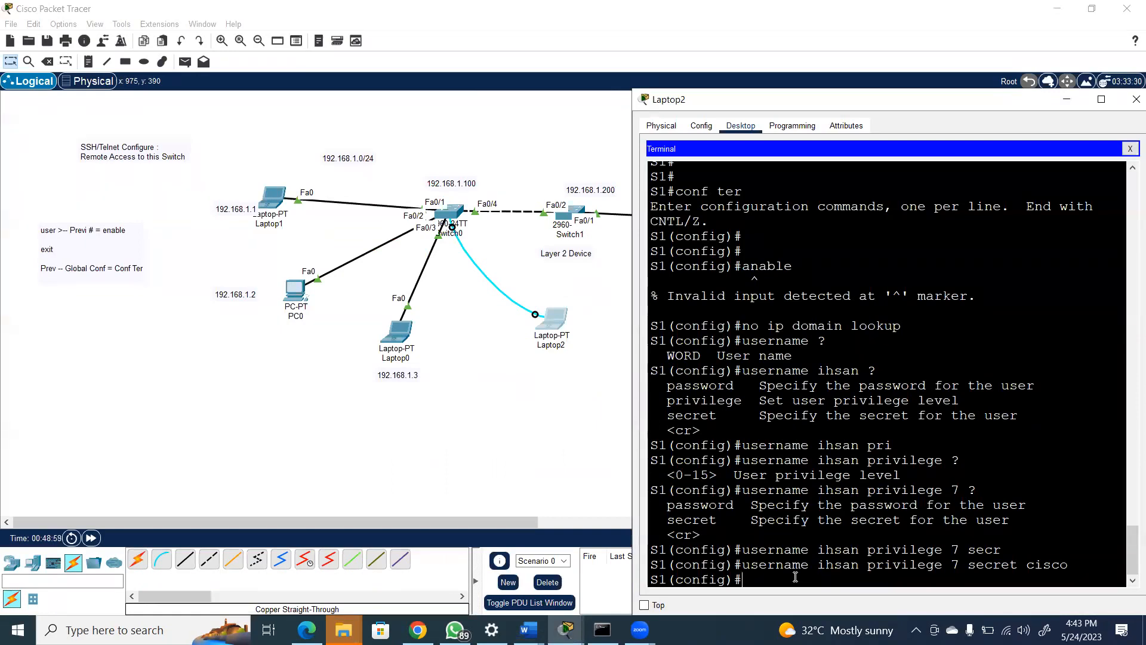
Try to generate an RSA key pair on S1 with "crypto key generate rsa", requesting context help after generate
type("cryp")
key("Tab")
type("key")
key("BackSpace")
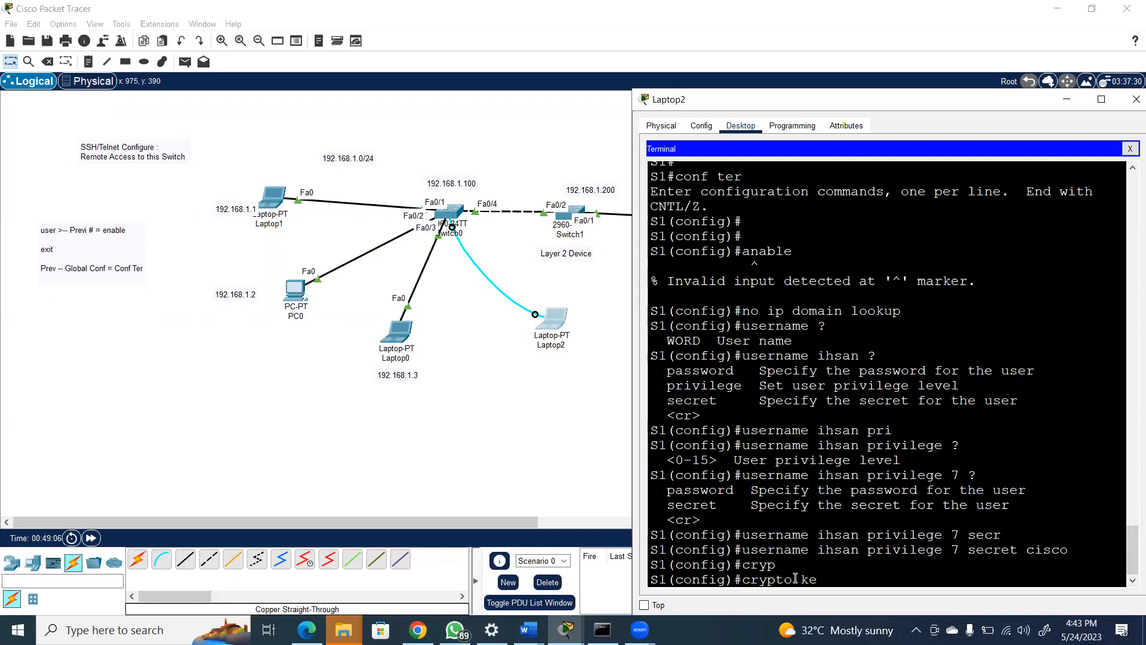
key("Tab")
type("ge")
key("Tab")
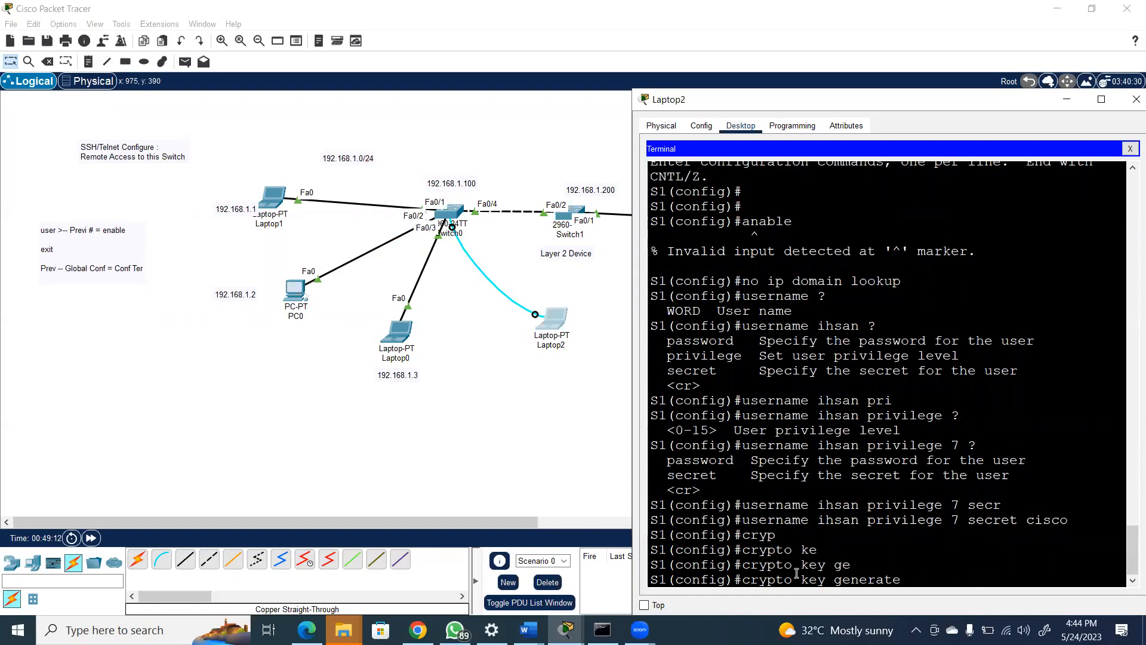
type("?")
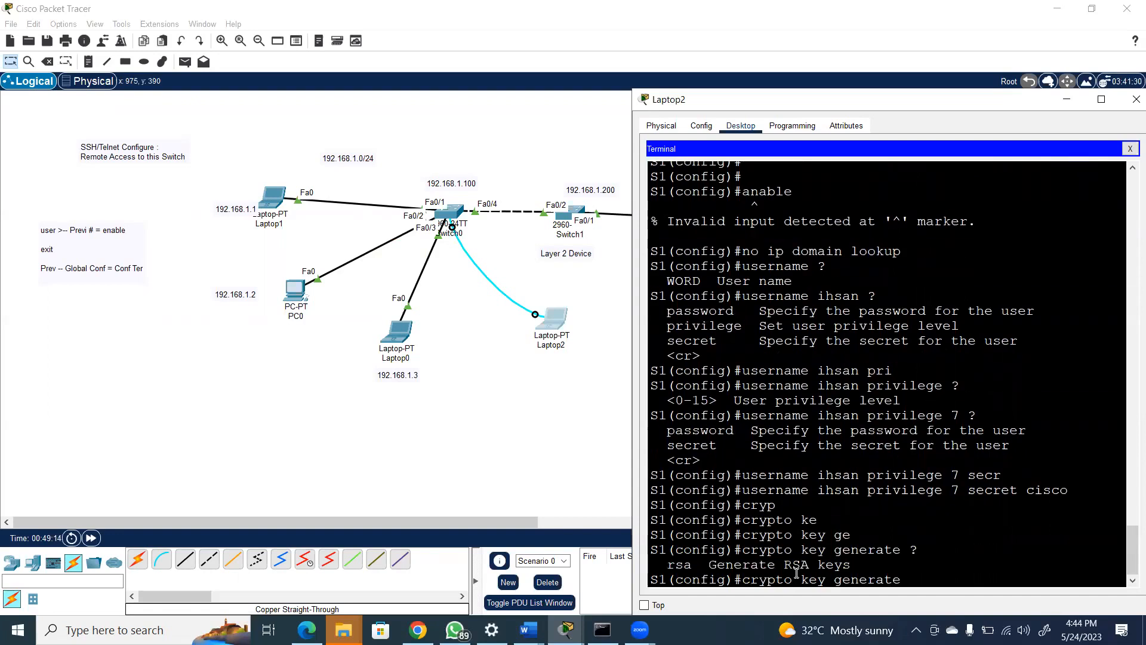
type("rsa")
key("Return")
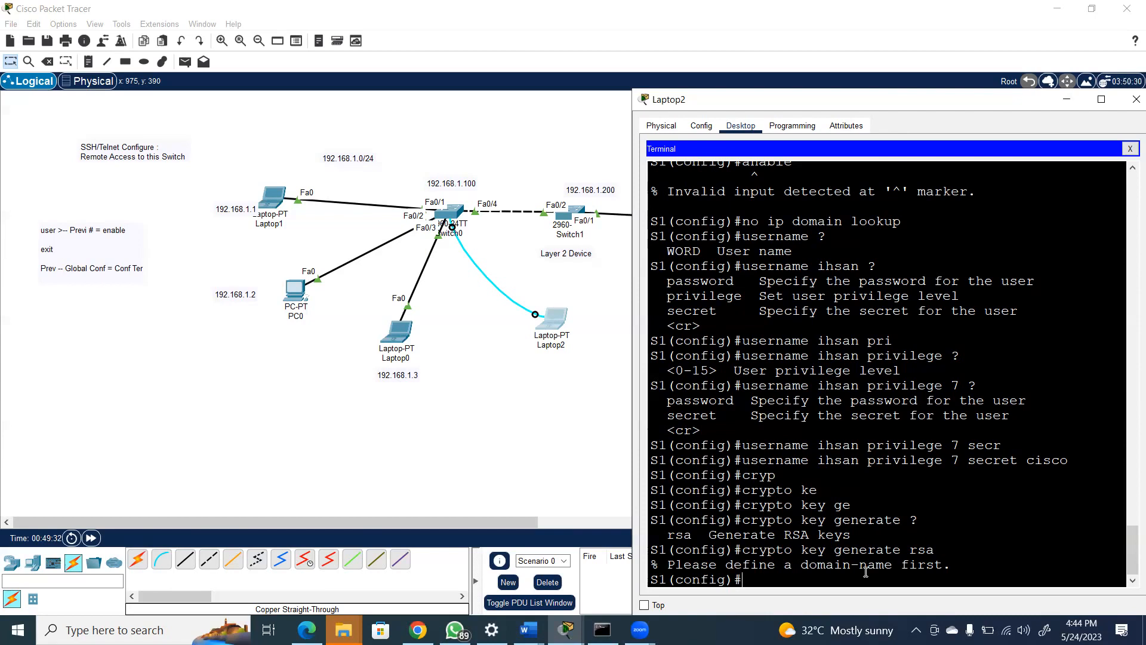
Set S1's domain name with the command "ip domain name uet.com"
type("ip domain")
key("Tab")
type("name ")
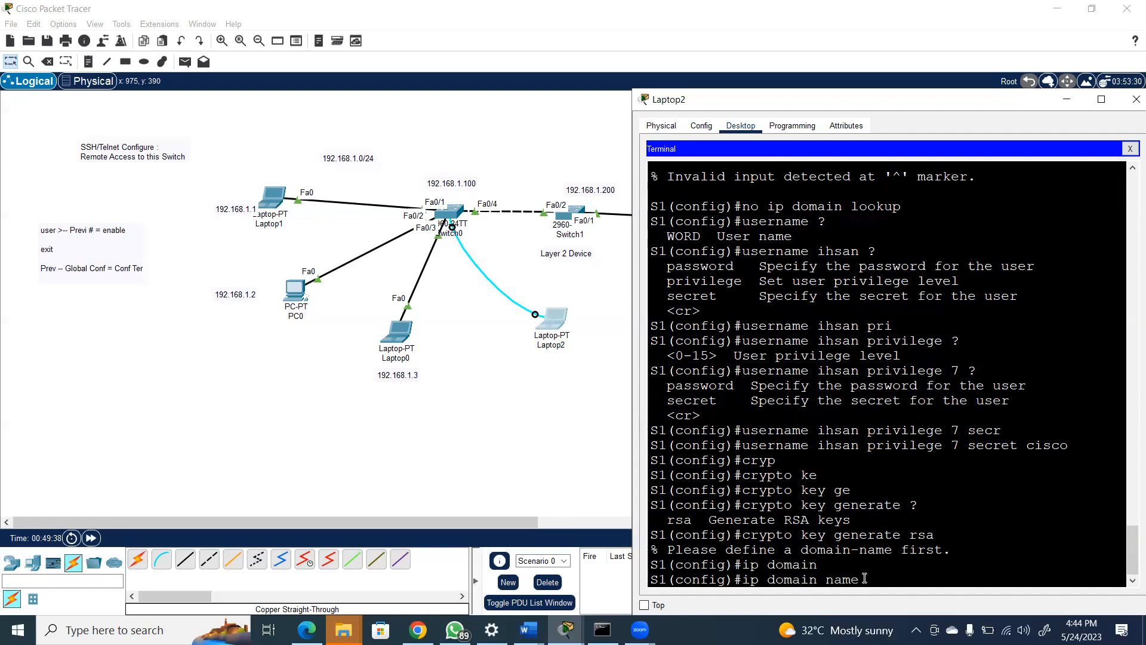
type("uet.com")
key("Return")
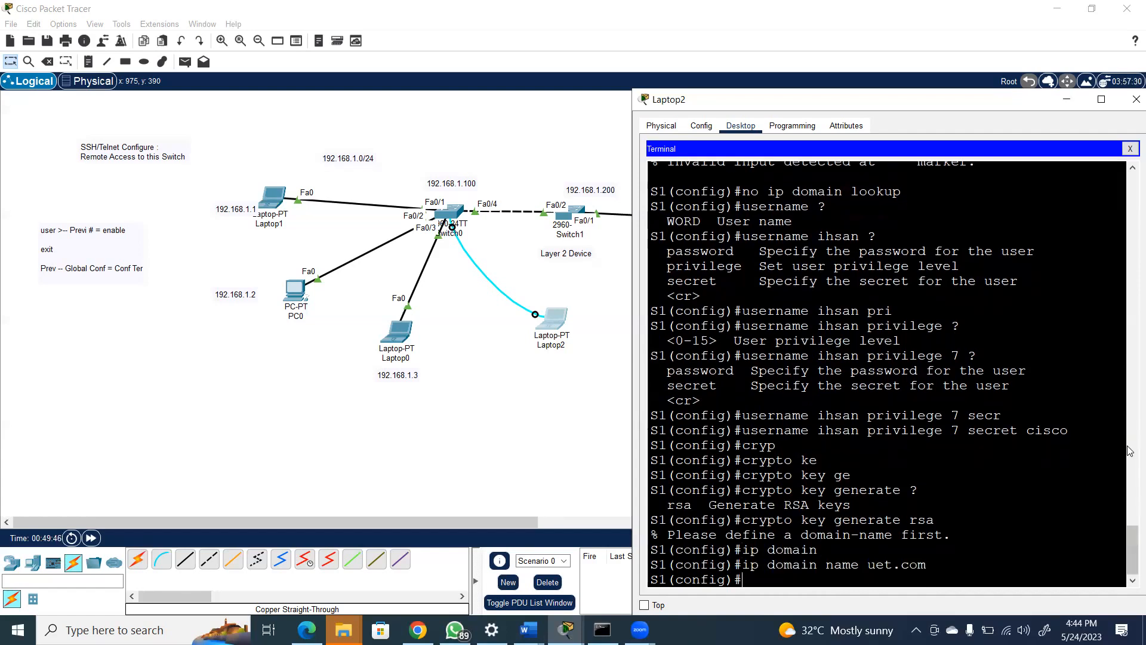
Generate an RSA key pair on S1 with "crypto key generate rsa" using a 2048-bit modulus
type("cry")
key("Tab")
type("key ")
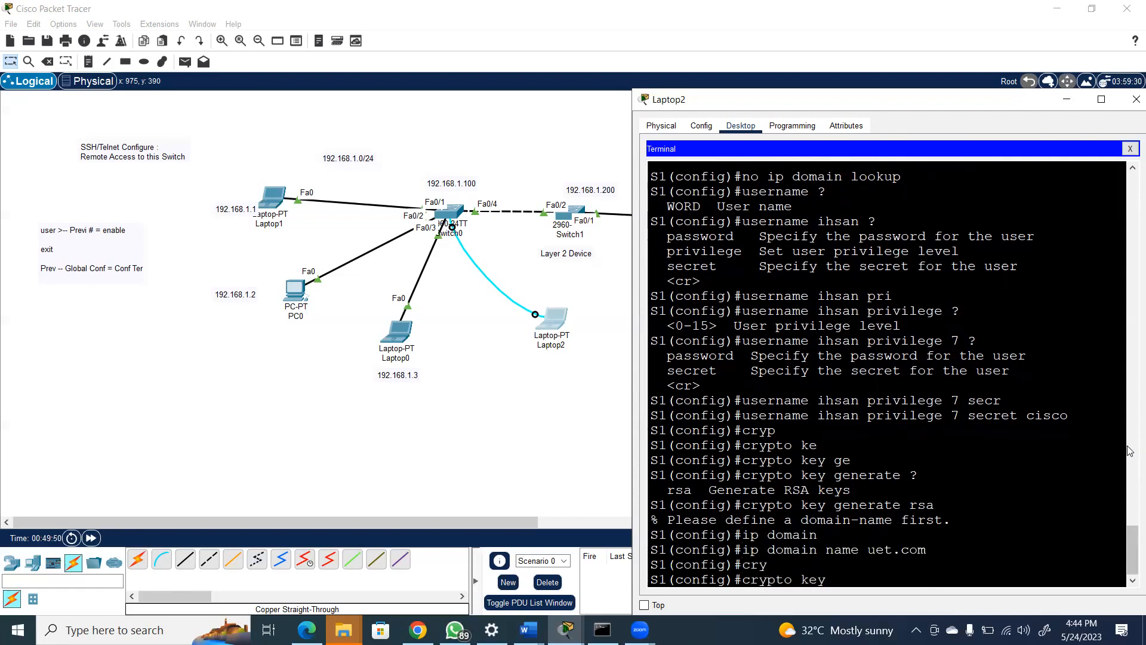
type("gen")
key("Tab")
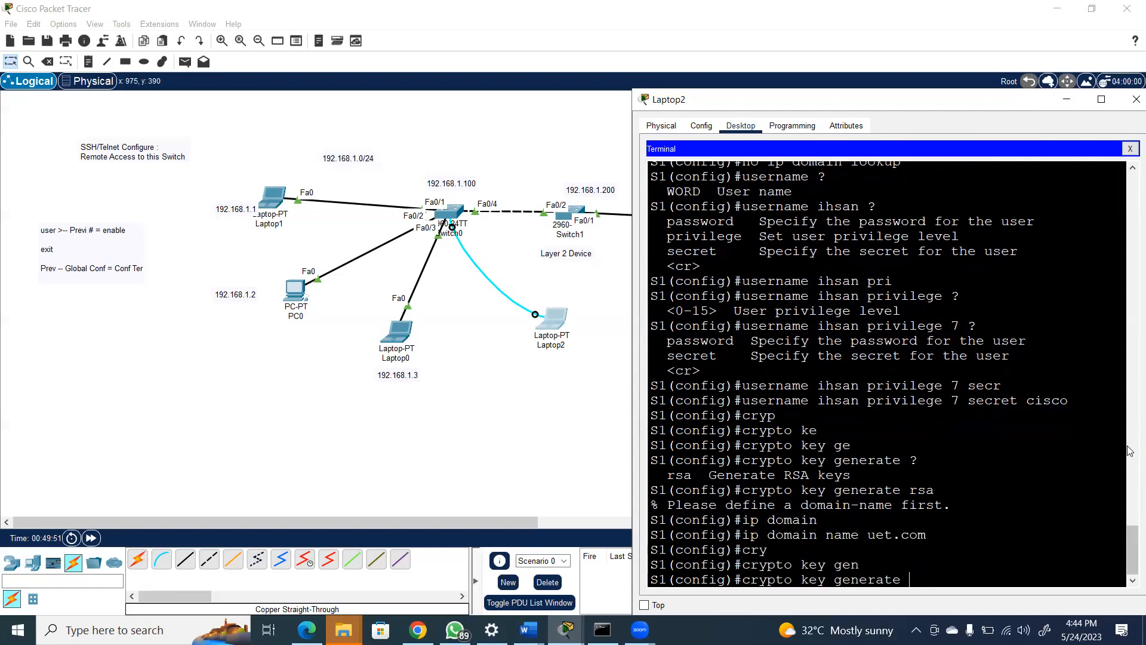
type("rsa")
key("Return")
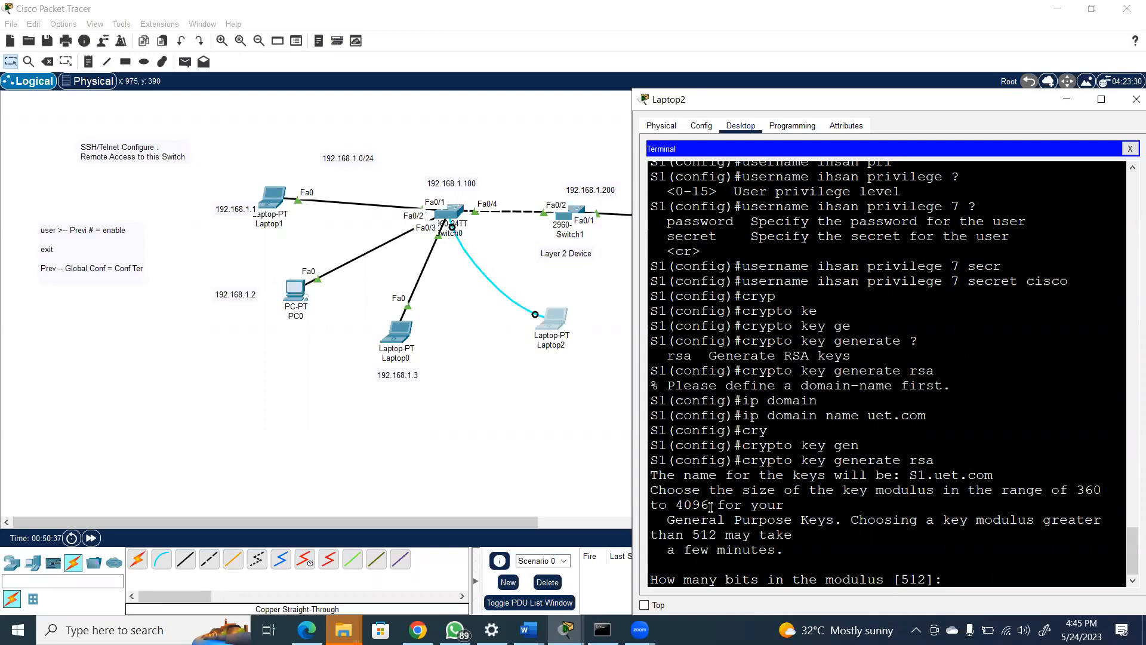
type("2048")
key("Return")
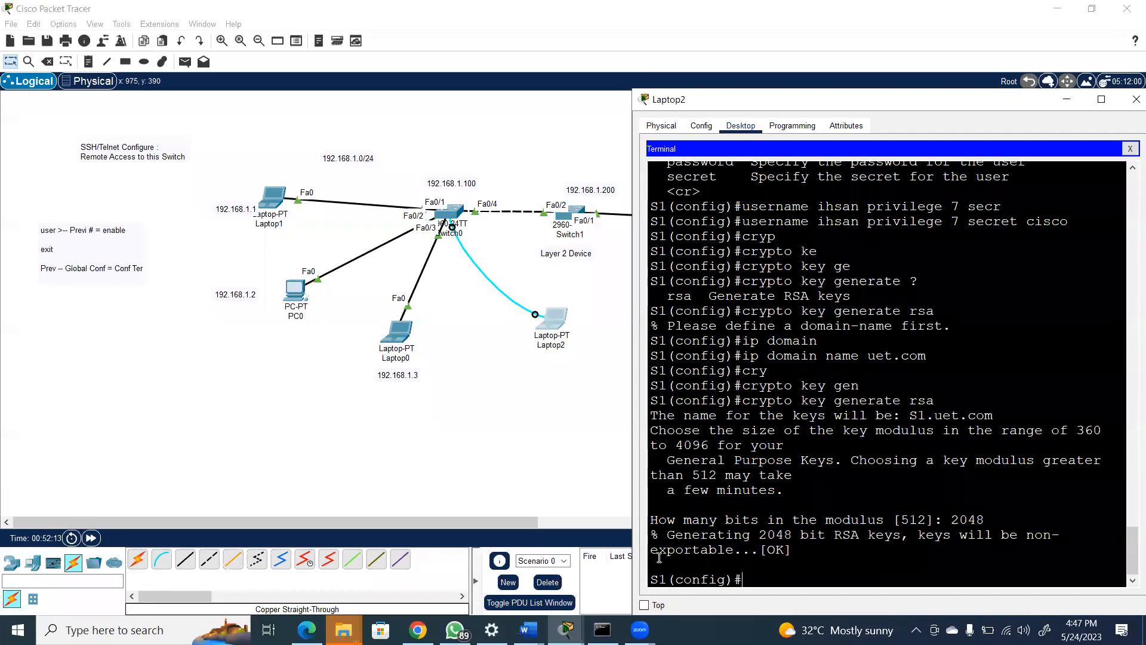
Enter configuration of S1's virtual terminal lines with the command "line vty 0 7"
type("line vty 0 8")
key("BackSpace")
type("7")
key("Return")
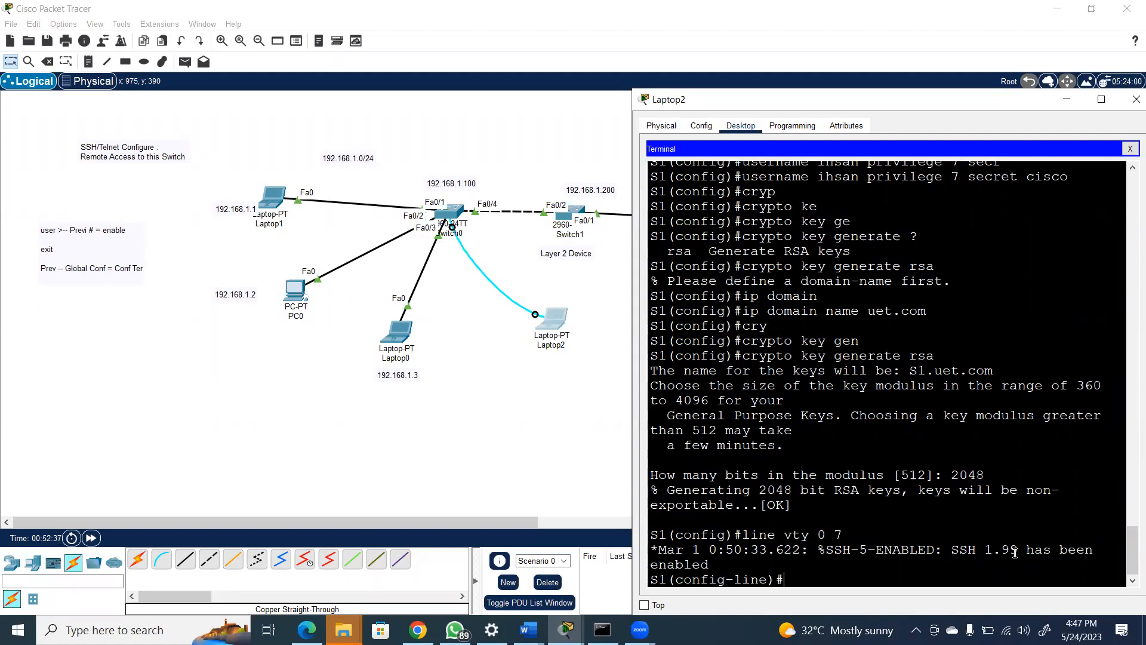
Set S1 to use SSH version 2 with the command "ip ssh ver 2"
type("ip ssh ver 2")
key("Return")
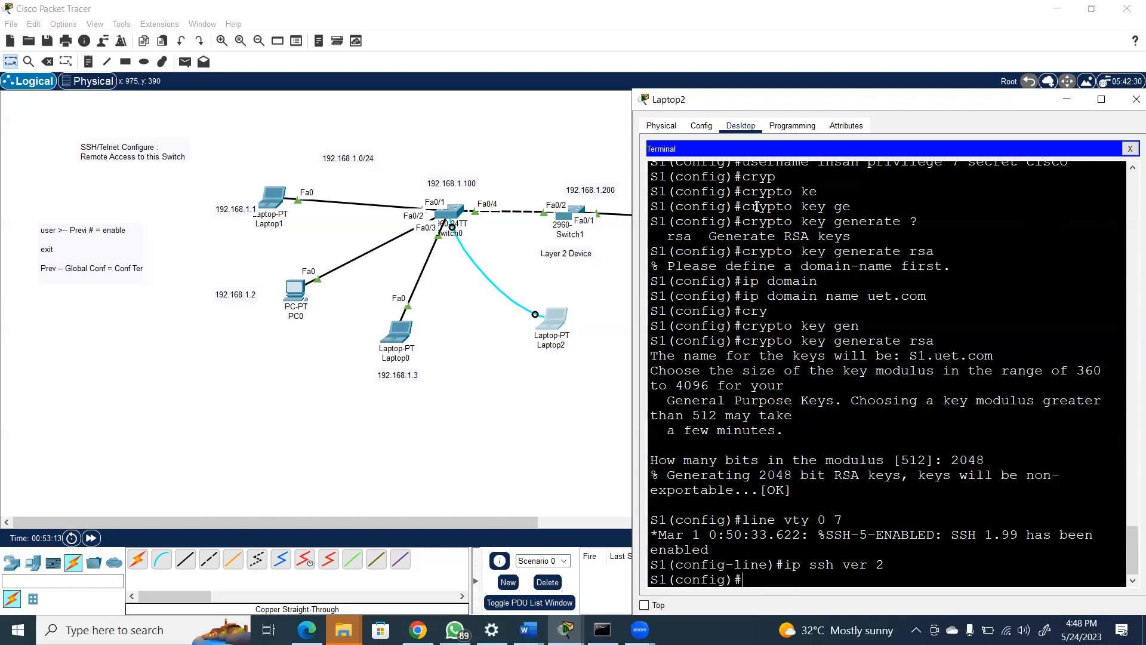
type("int")
key("BackSpace")
key("BackSpace")
key("BackSpace")
type("l")
type("ip")
type(" add")
key("Tab")
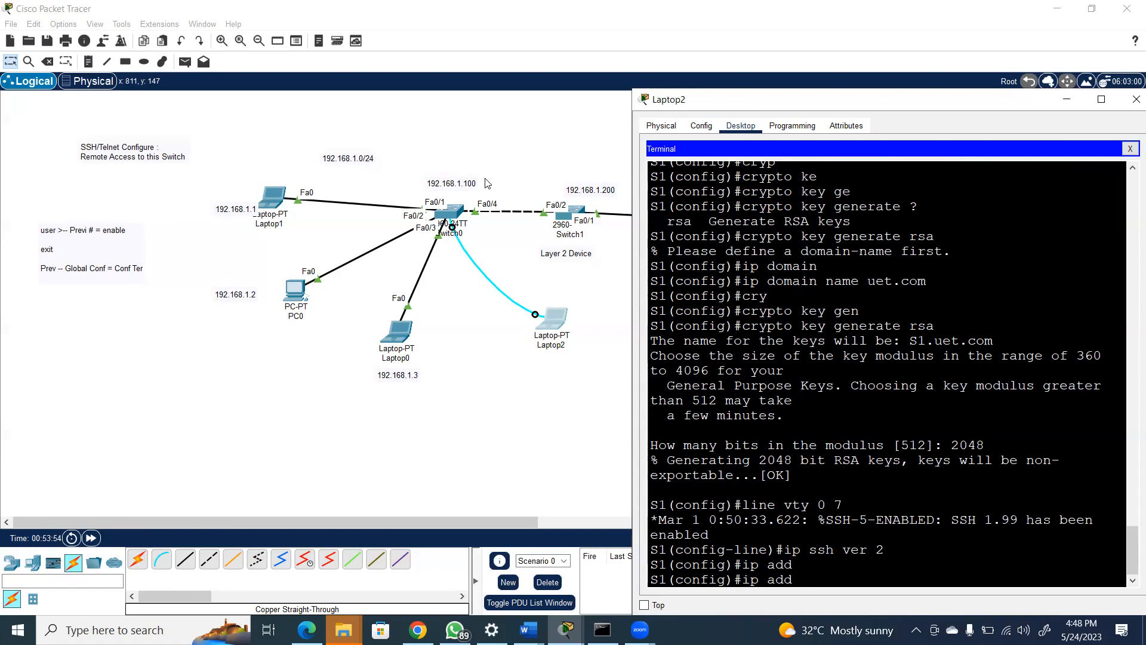
key("BackSpace")
key("BackSpace")
key("BackSpace")
key("BackSpace")
key("BackSpace")
key("BackSpace")
Re-enter line configuration for S1's VTY lines 0 to 7
type("line vty 0 7")
key("Return")
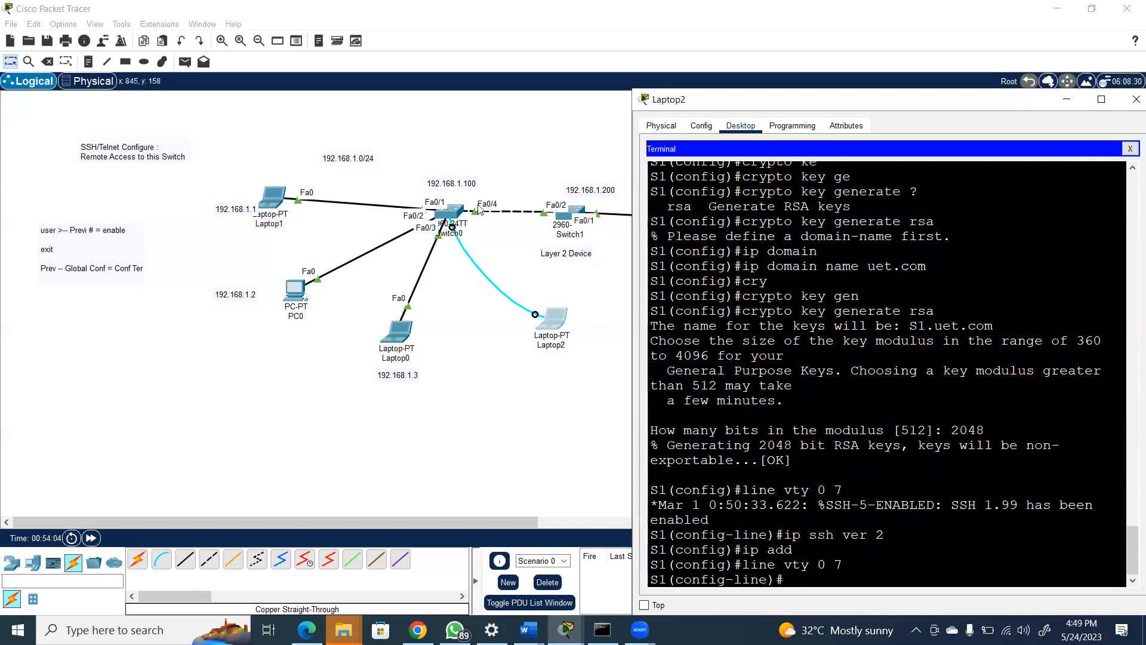
Try to assign the IP address 192.168.1.100 with mask 255.255.255.0 from VTY line configuration mode
type("ip add")
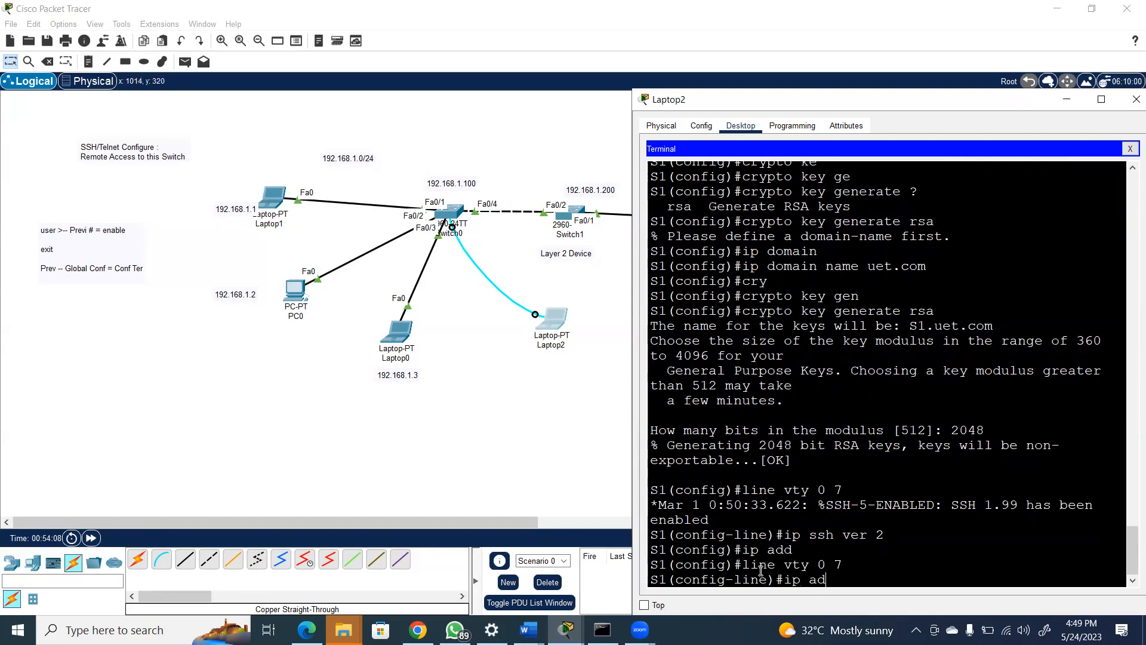
key("Tab")
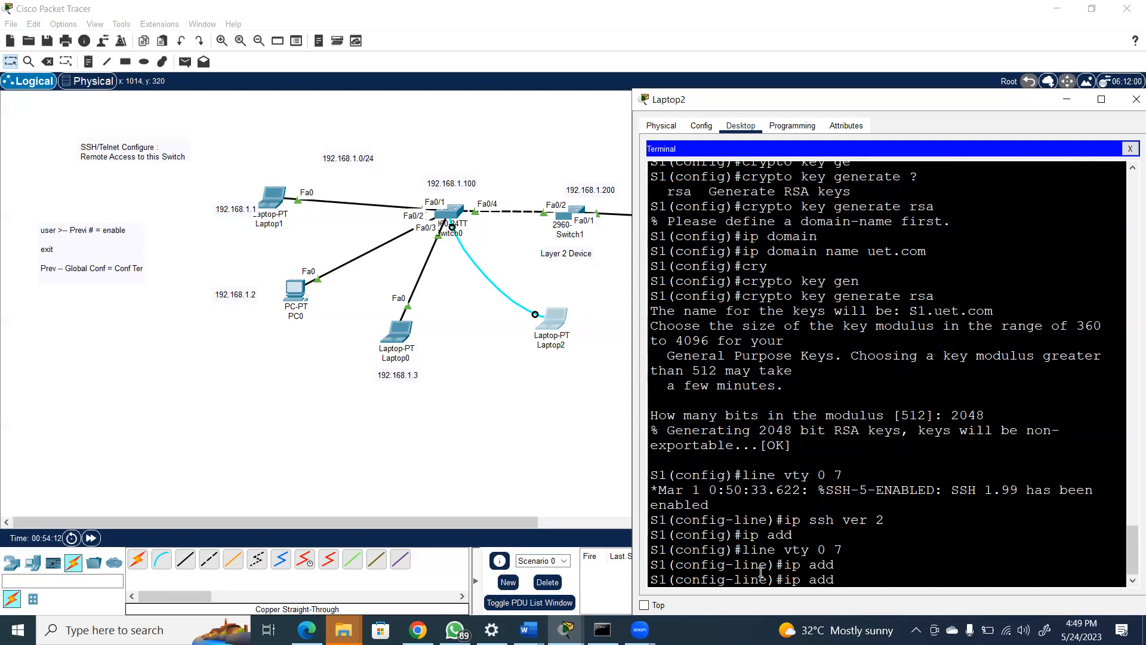
type("192.168.1.100 255.255.255.0")
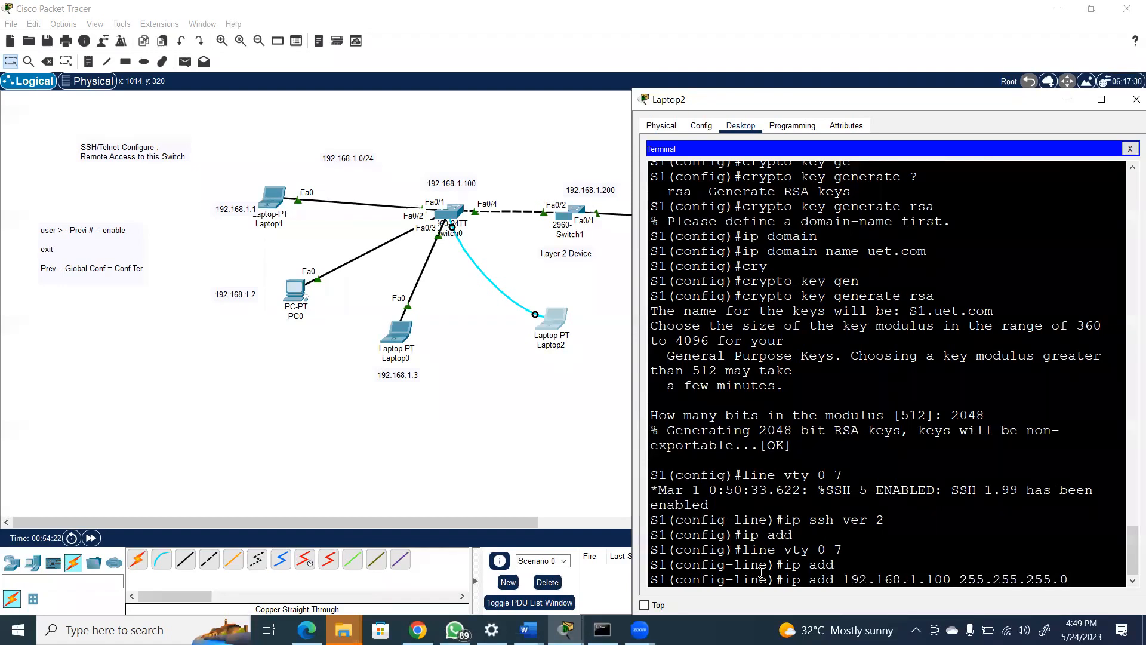
key("Return")
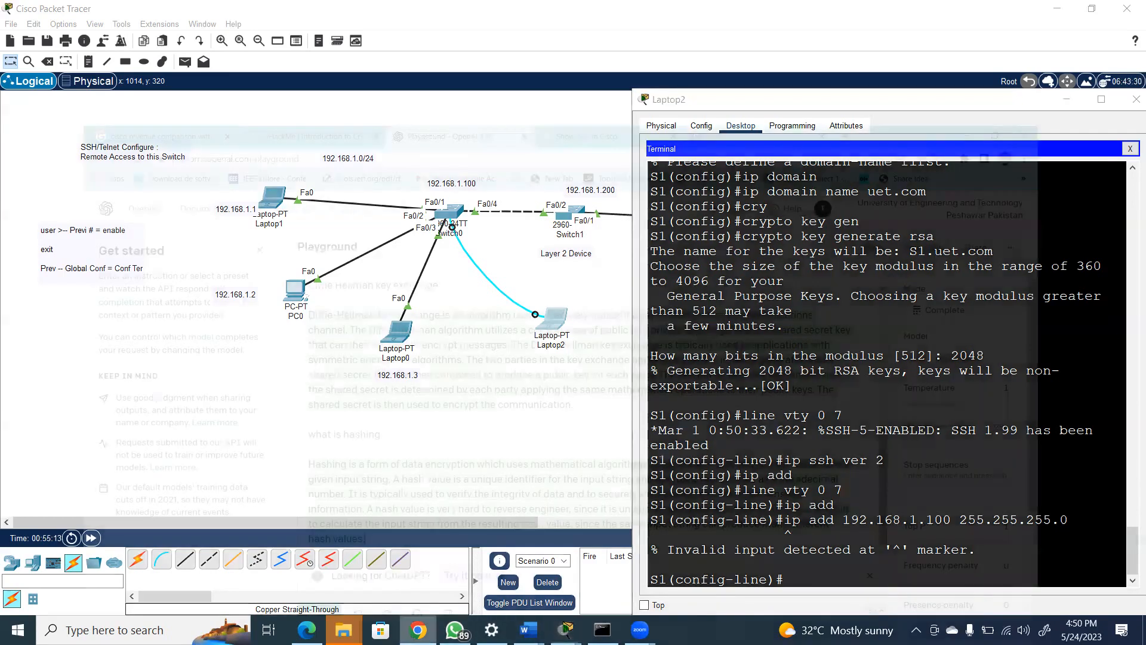
Switch to Chrome and search Google in a new tab for "assign ip address to layer 2 switch"
left_click(418, 629)
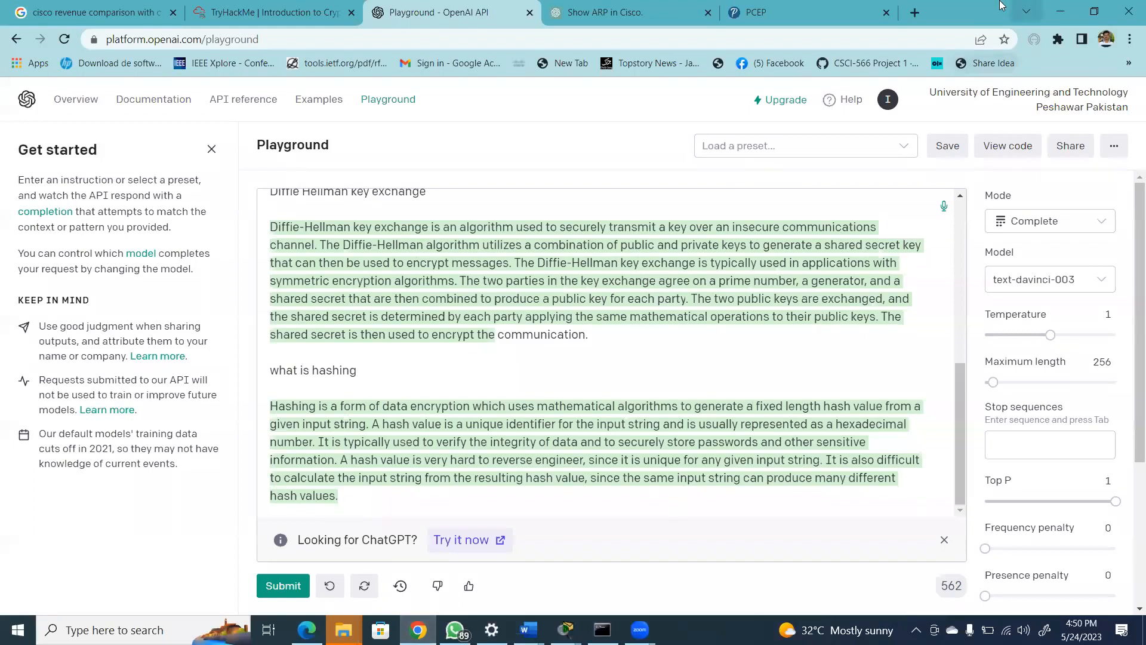
left_click(918, 12)
type("i")
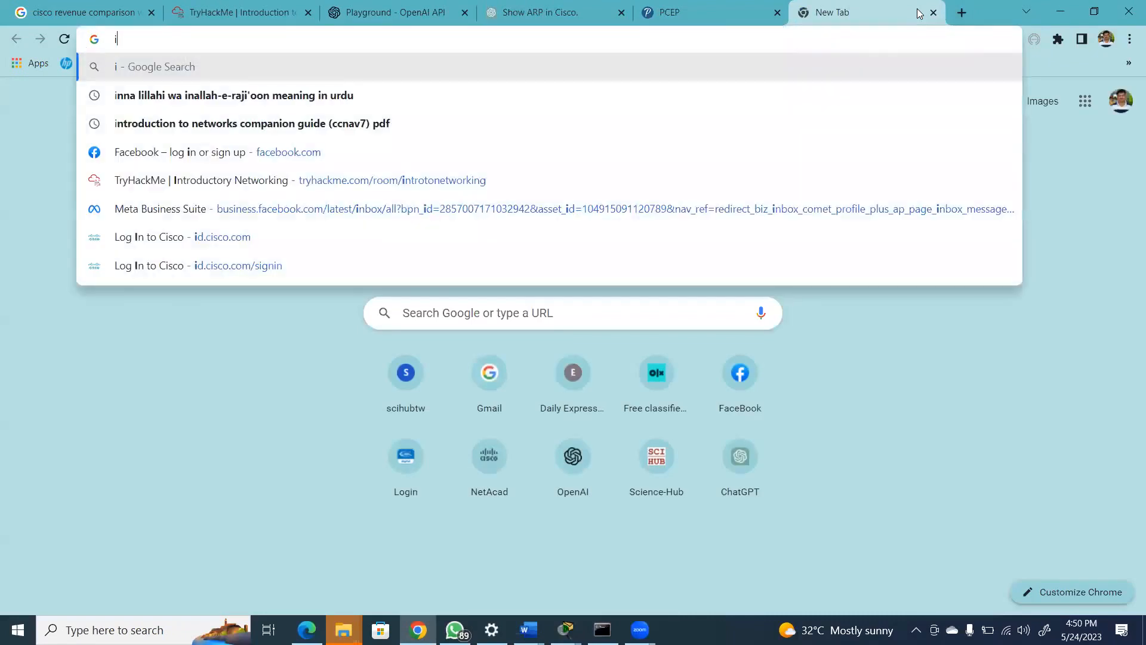
type("p address")
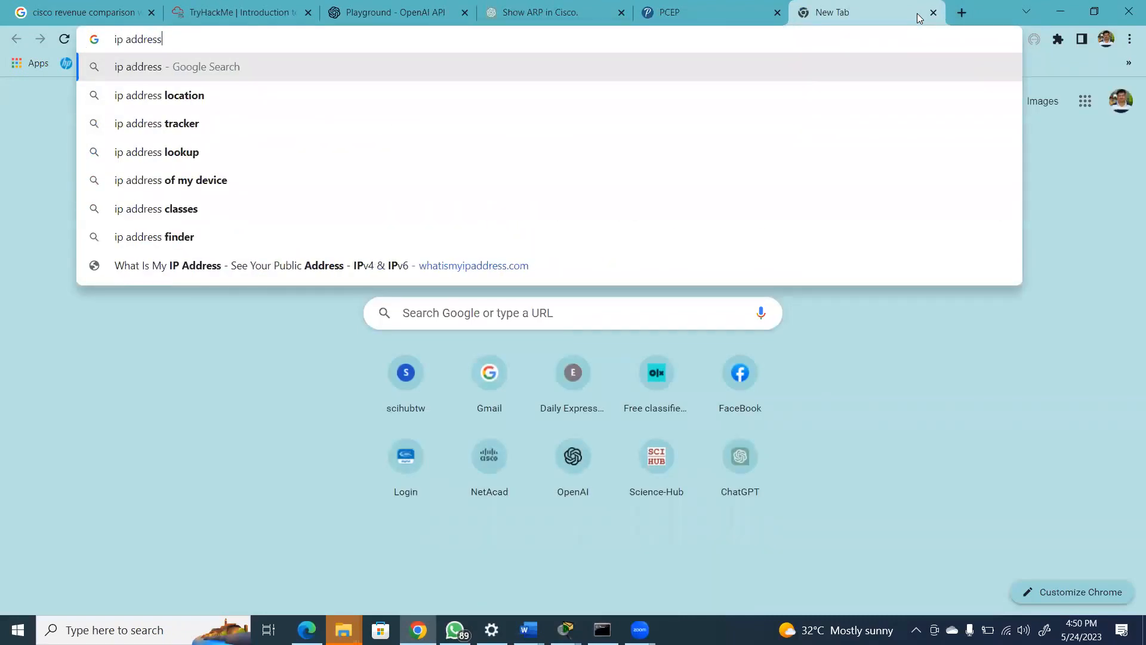
type(" to layer 2")
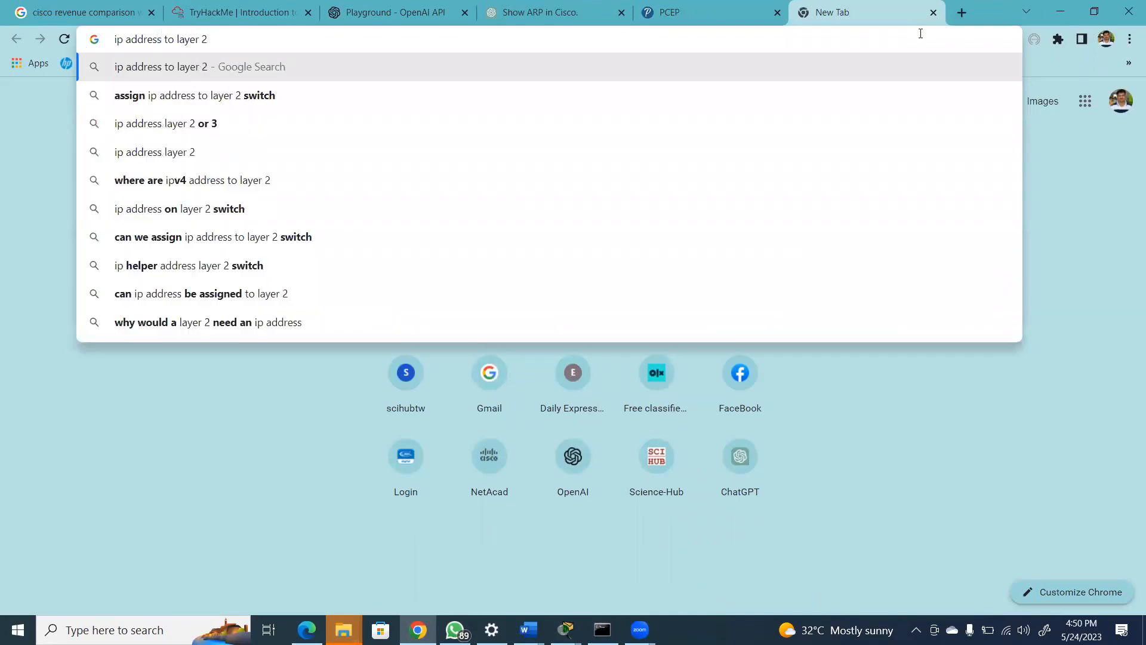
left_click(751, 108)
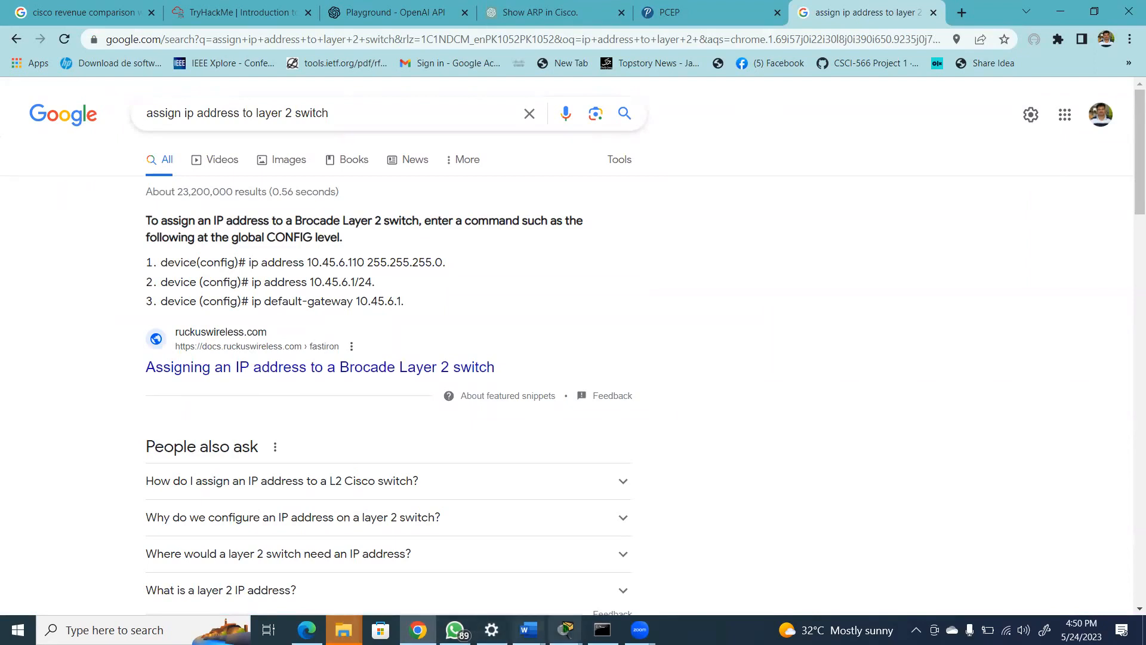
Switch back to Laptop2's terminal in Packet Tracer and exit line configuration to S1's global configuration mode
mouse_move(565, 630)
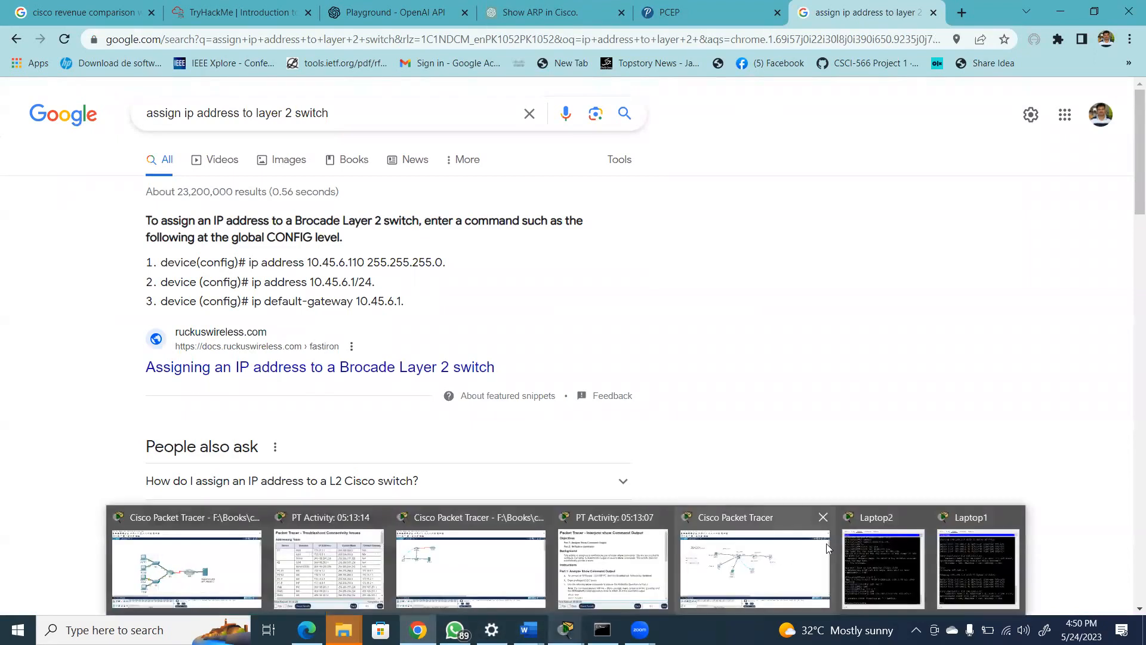
left_click(988, 578)
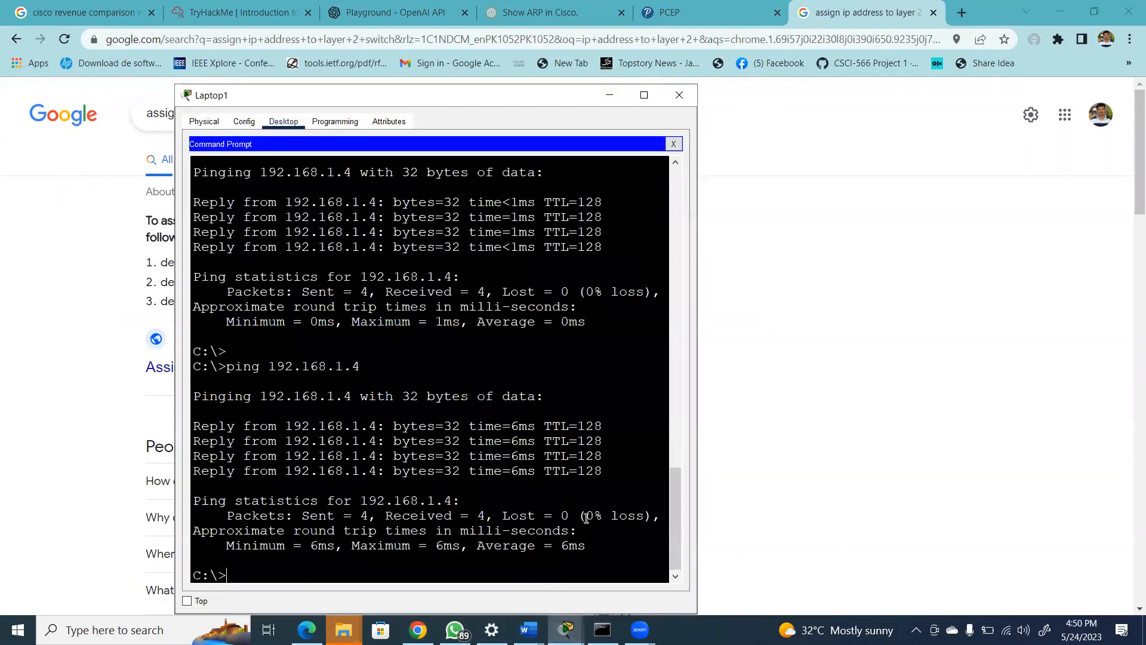
mouse_move(565, 630)
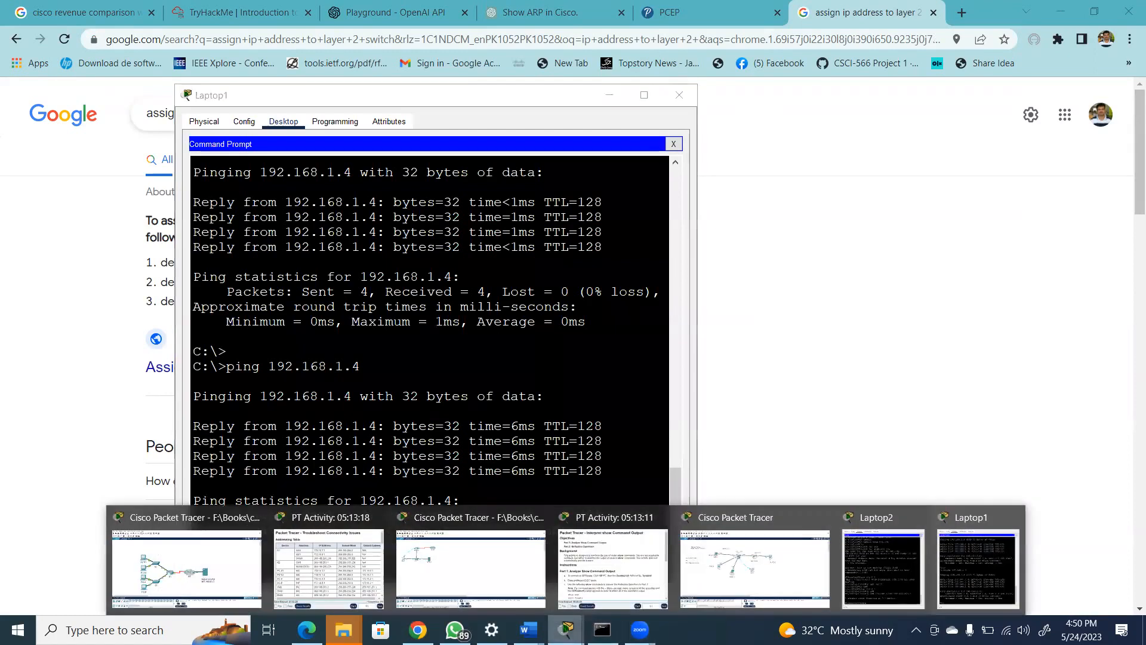
left_click(865, 566)
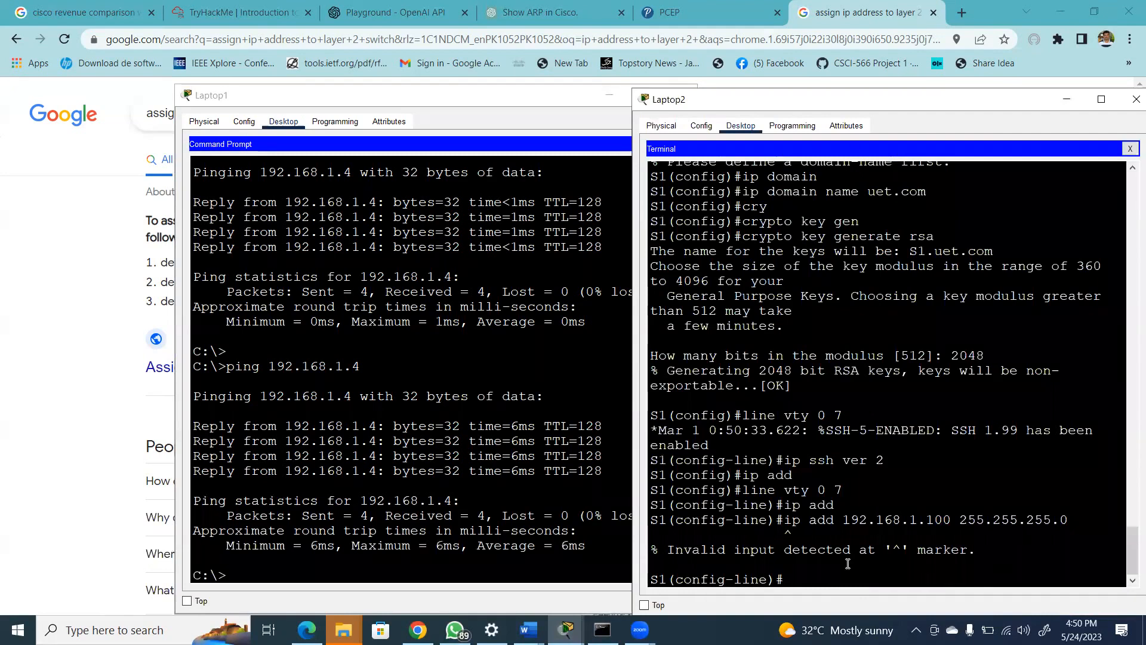
type("exit")
key("Return")
key("Return")
key("Return")
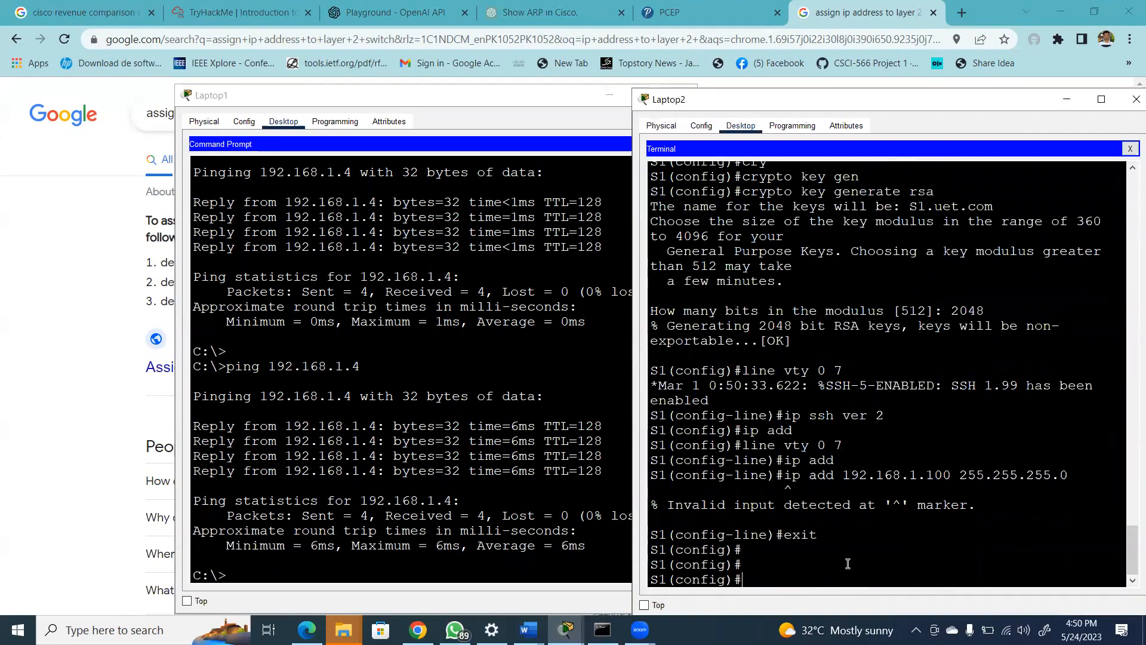
Try the command "ip address 192.168.1.100 255.255.255.0" in S1's global configuration mode
type("ip add")
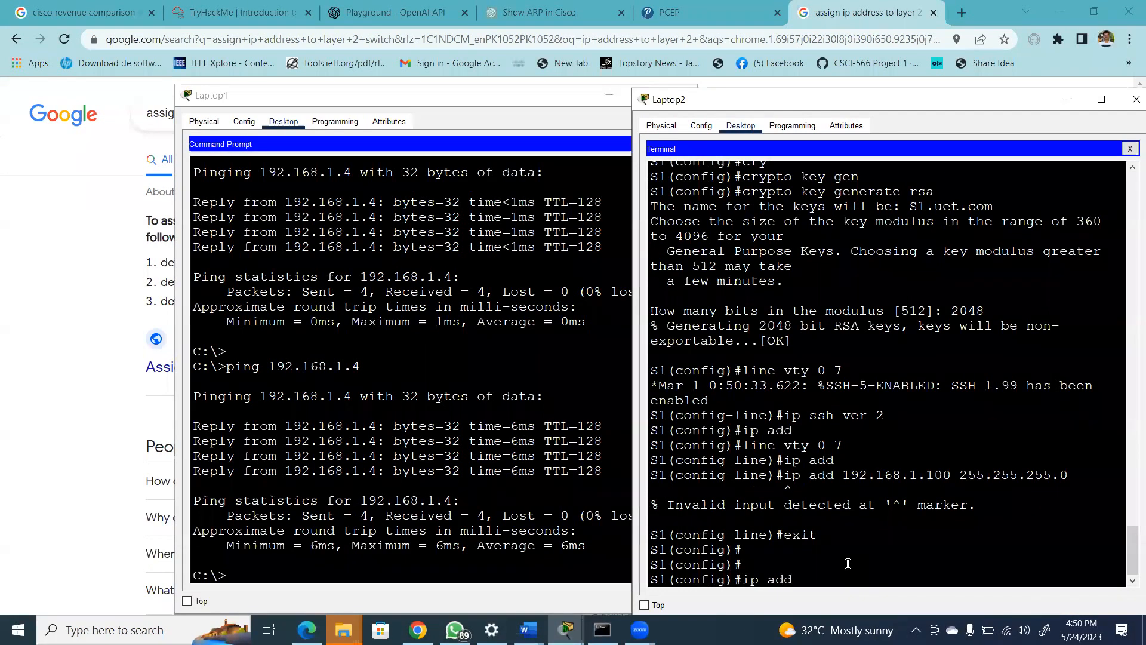
key("Tab")
key("Tab")
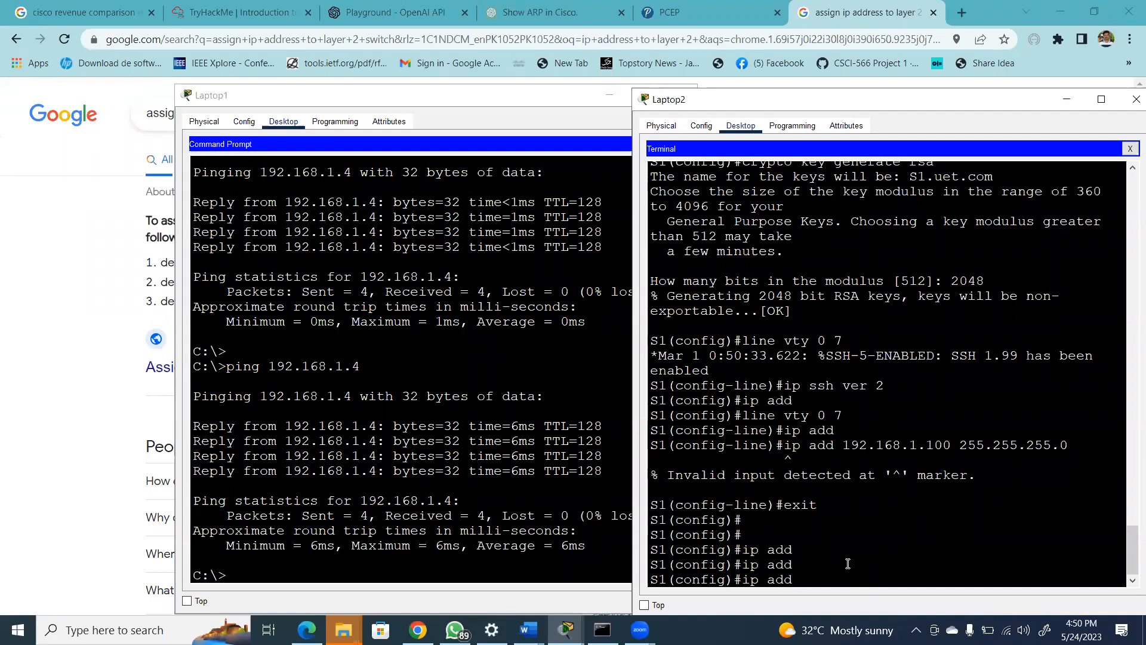
type("ress 192.168.1.100 255.255.255.0")
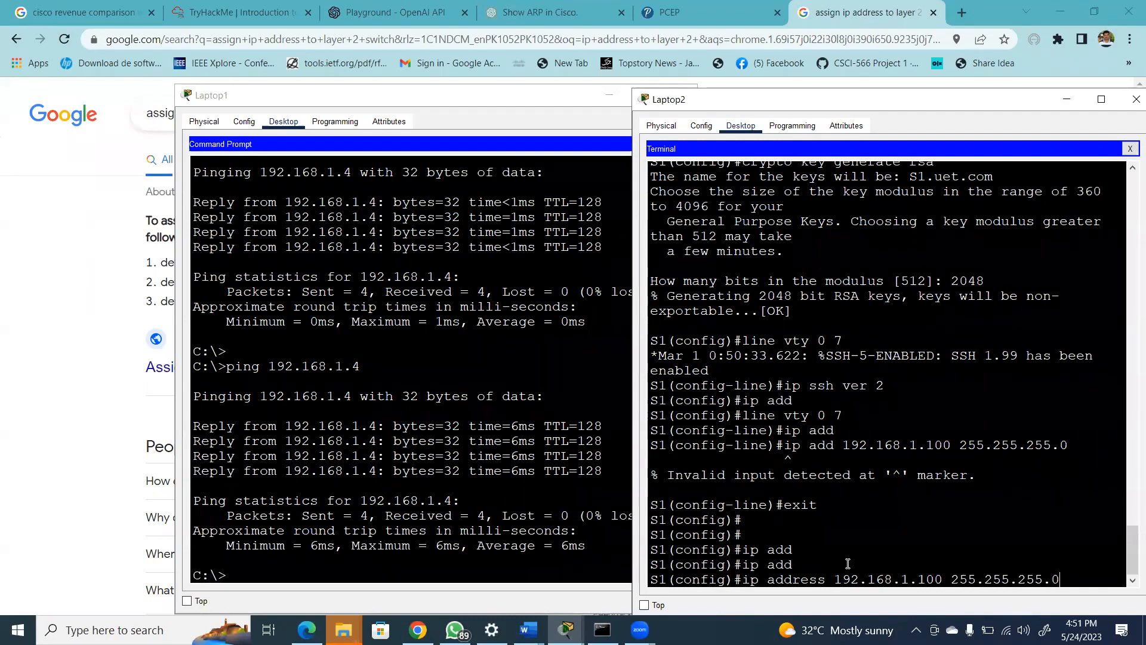
key("Return")
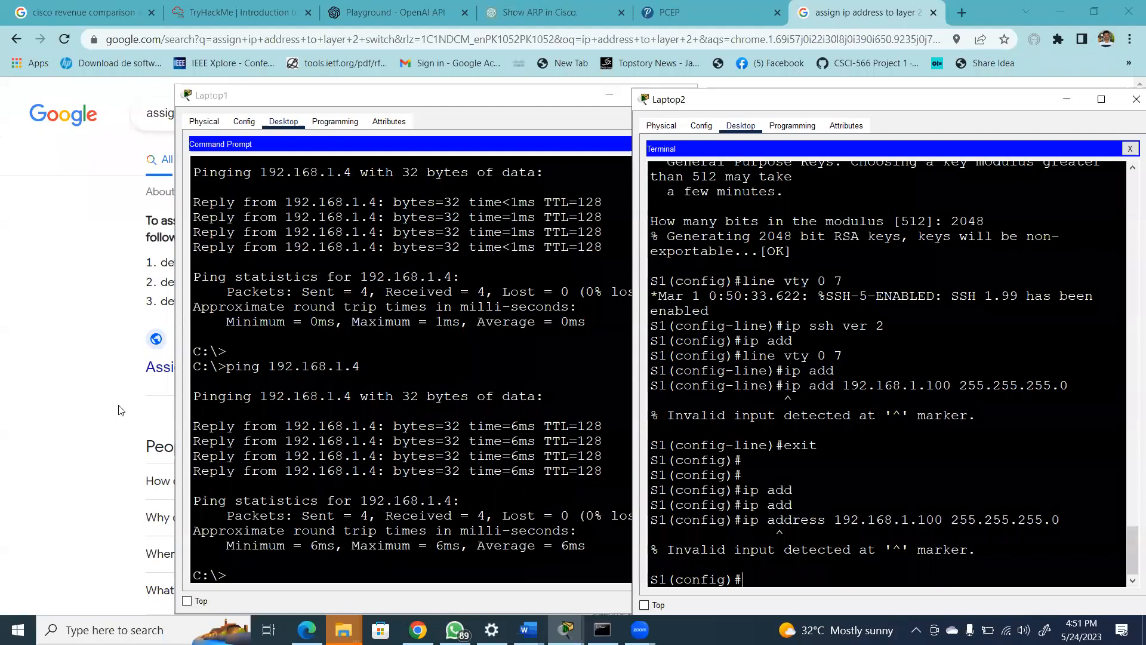
Check the Google result for the switch IP address commands, and return to Laptop2's terminal prompt
left_click(94, 337)
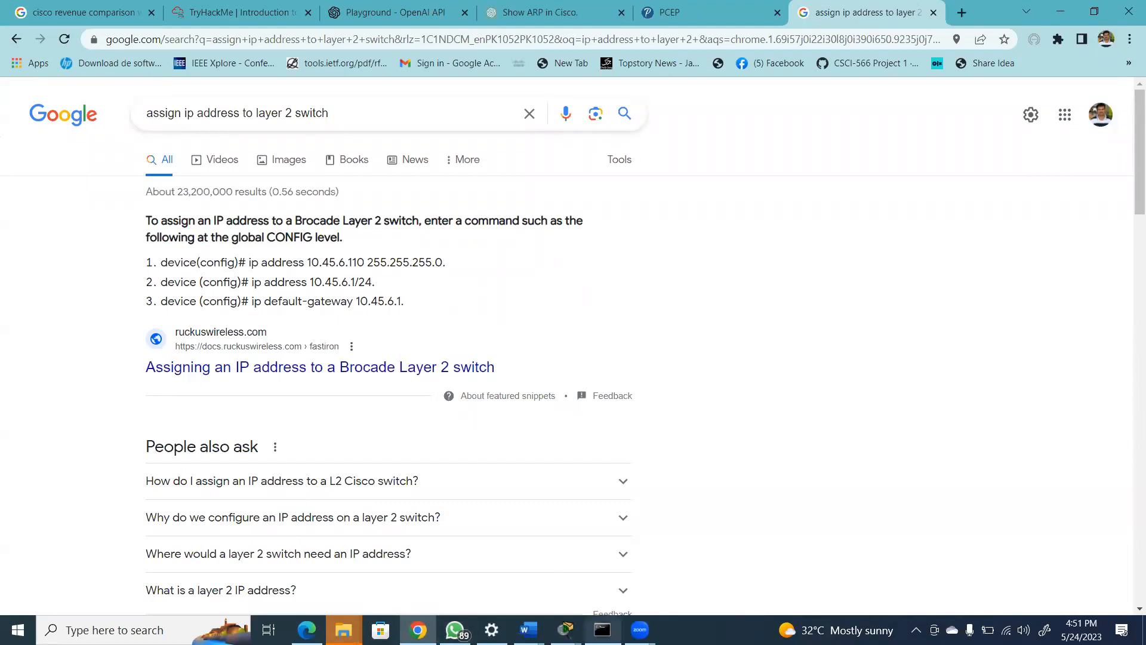
mouse_move(565, 630)
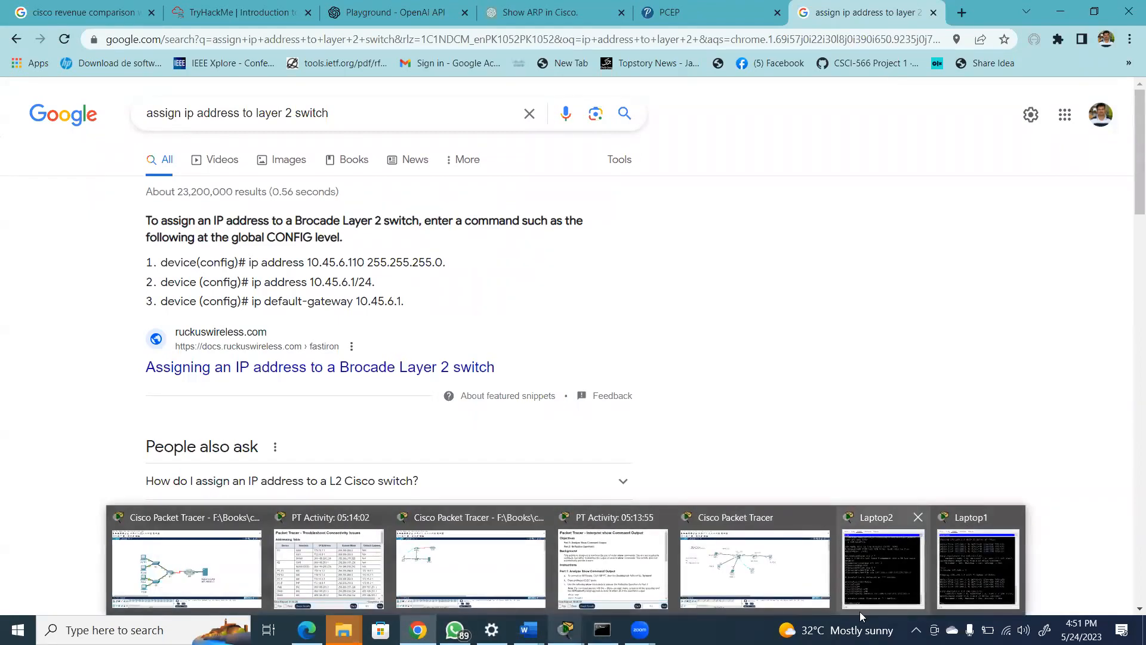
left_click(886, 575)
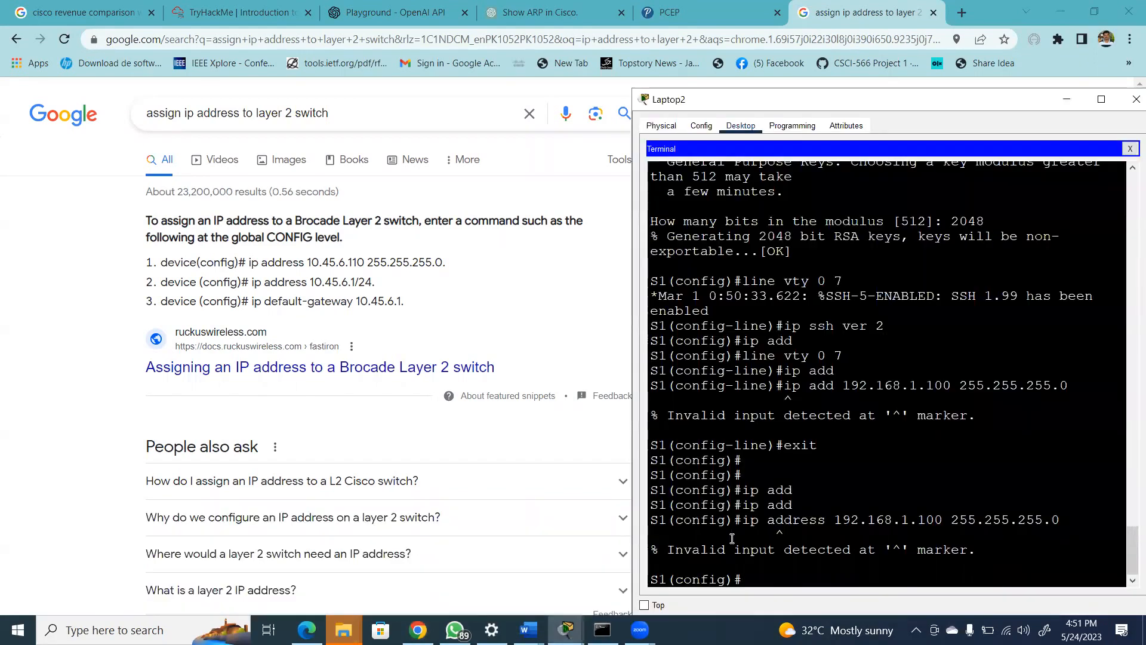
double_click(741, 557)
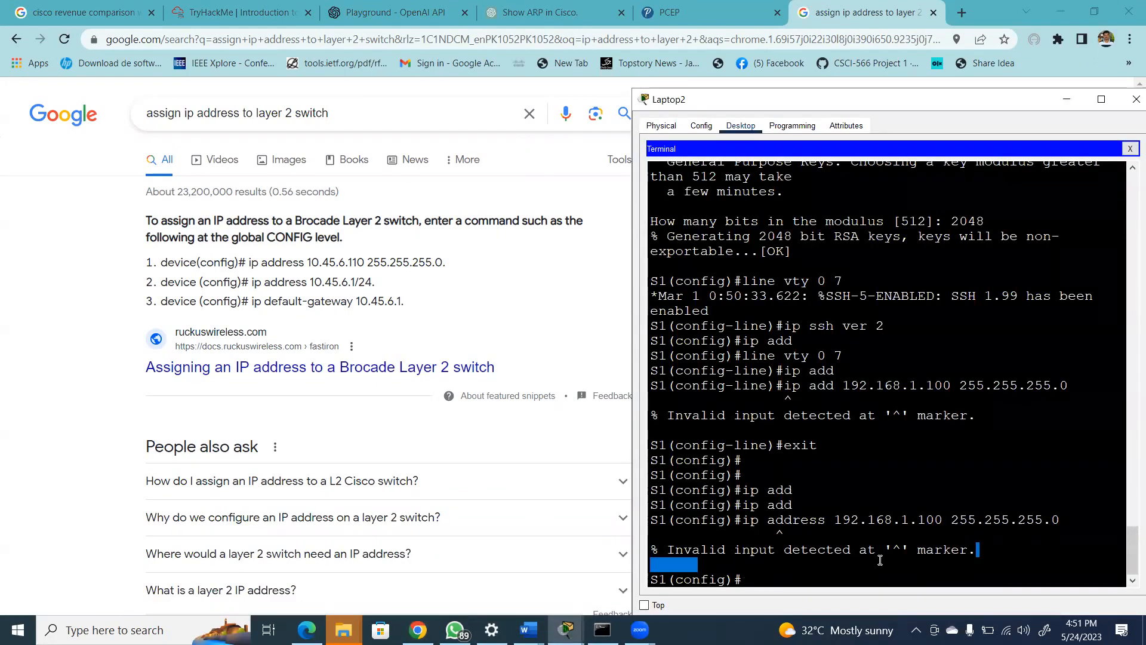
key("Return")
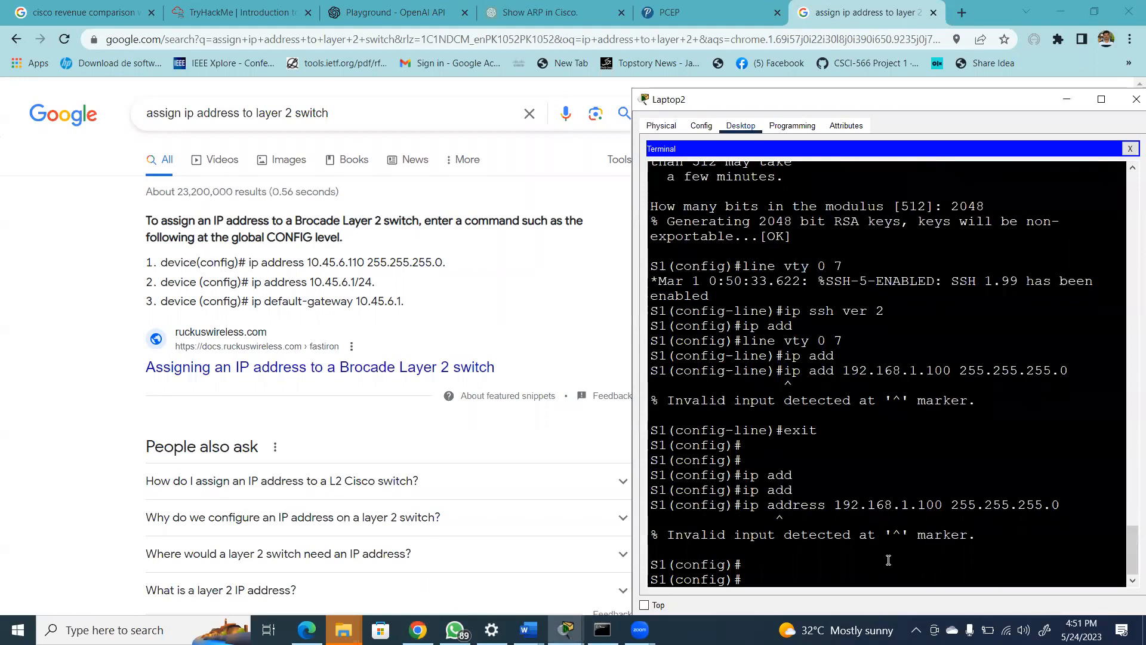
Enter interface configuration for VLAN 1 on S1 with "interface vlan 1"
type("interf")
key("Tab")
type("vlan 1")
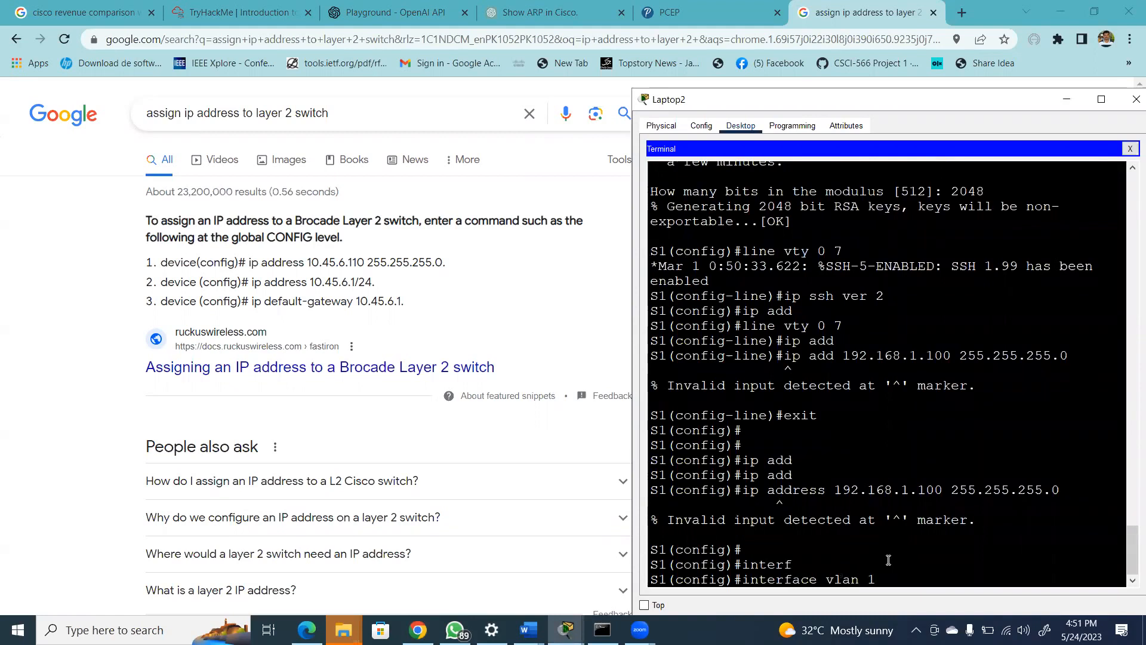
key("Return")
key("Return")
Assign 192.168.1.100 with mask 255.255.255.0 to S1's VLAN 1 interface and enable it with "no shut"
type("ip add")
key("Tab")
key("BackSpace")
key("BackSpace")
key("BackSpace")
key("BackSpace")
key("BackSpace")
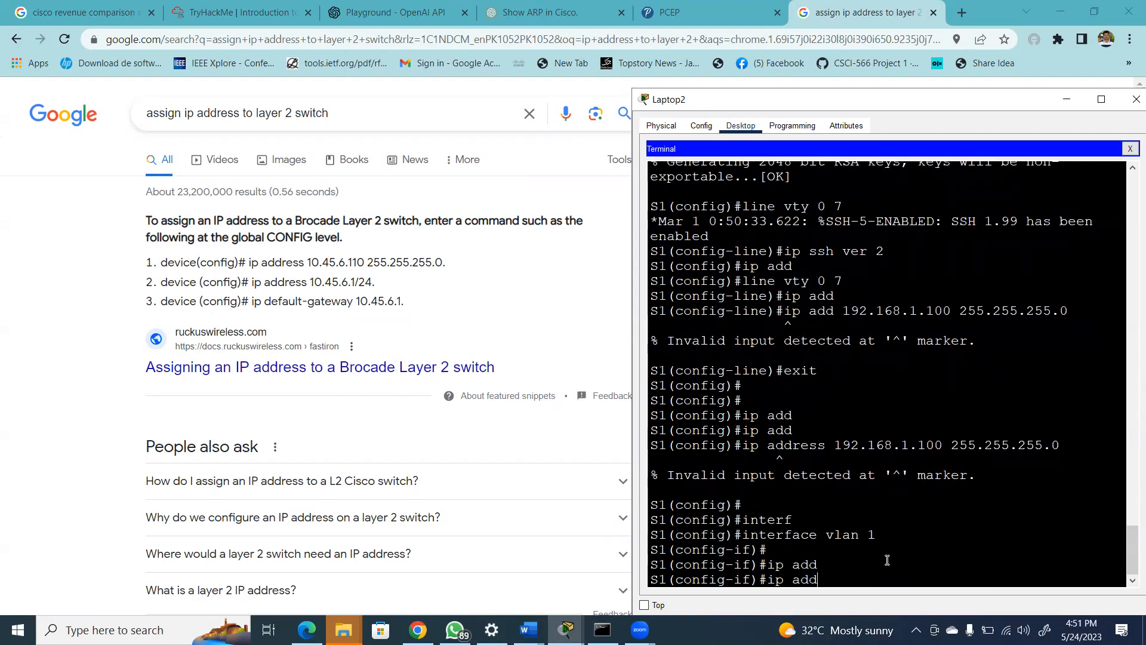
left_click(886, 560)
key("Tab")
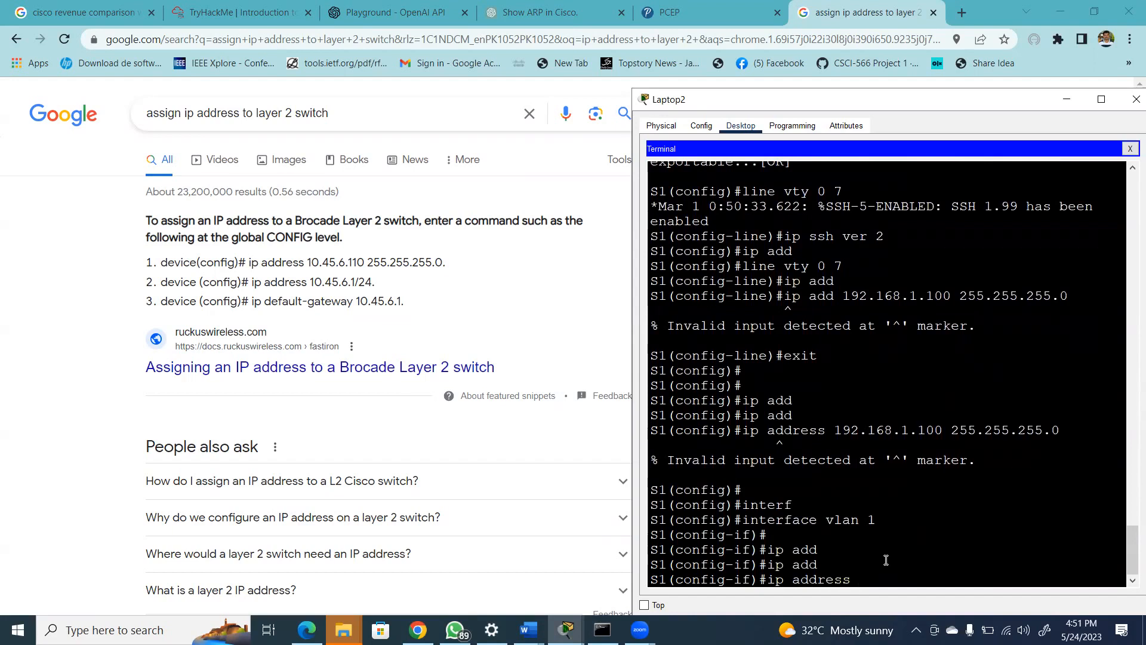
type("192.168.1.100 2")
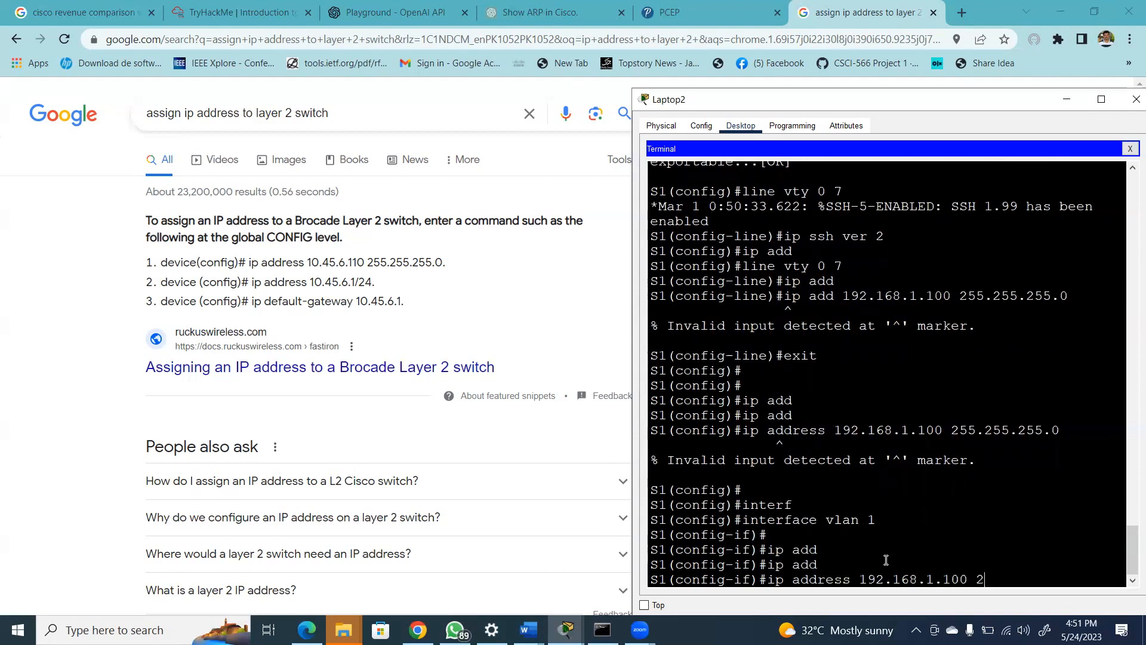
type("55.255.255.0")
key("Return")
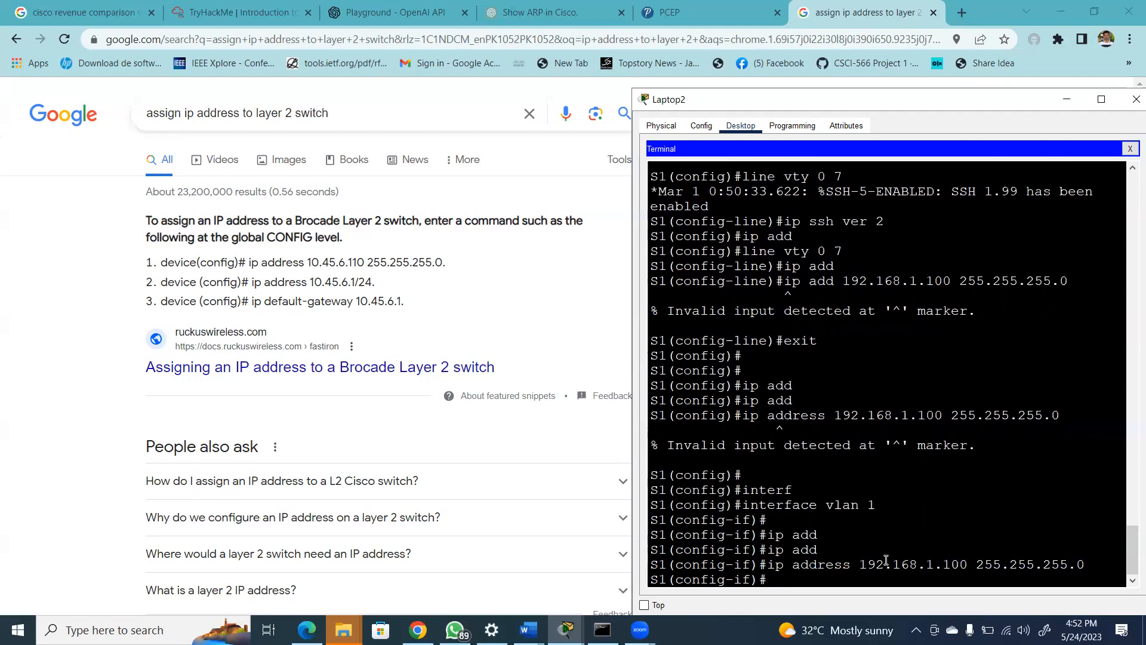
type("no shut")
key("Return")
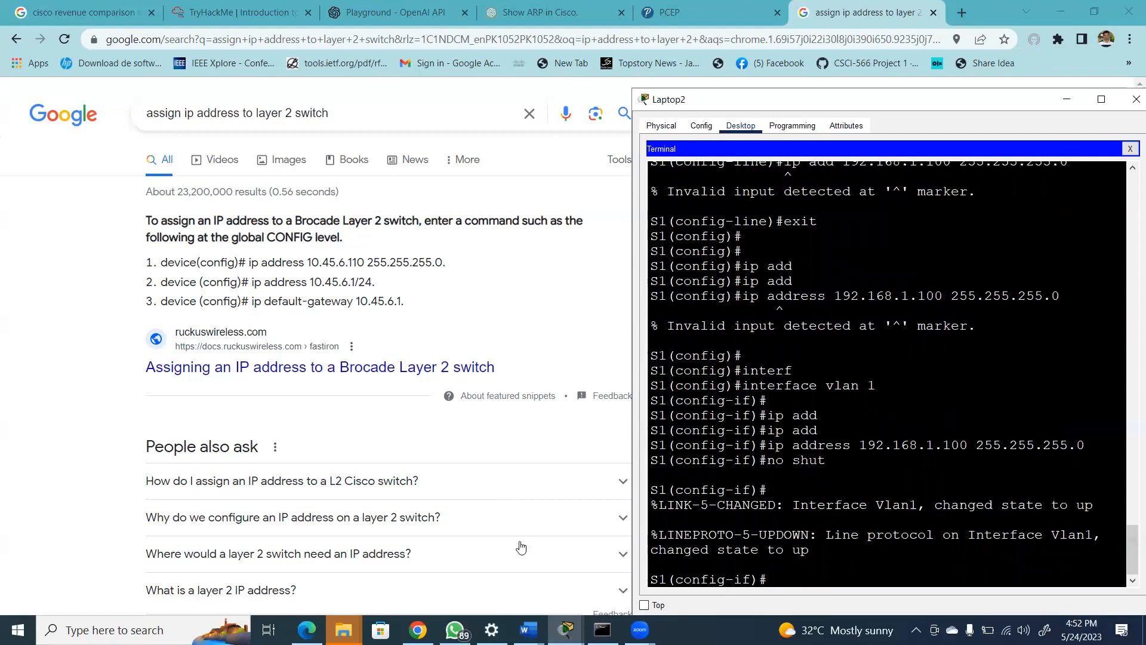
Switch from the browser to the Packet Tracer topology and bring up Laptop2's terminal at S1's interface configuration prompt
left_click(561, 626)
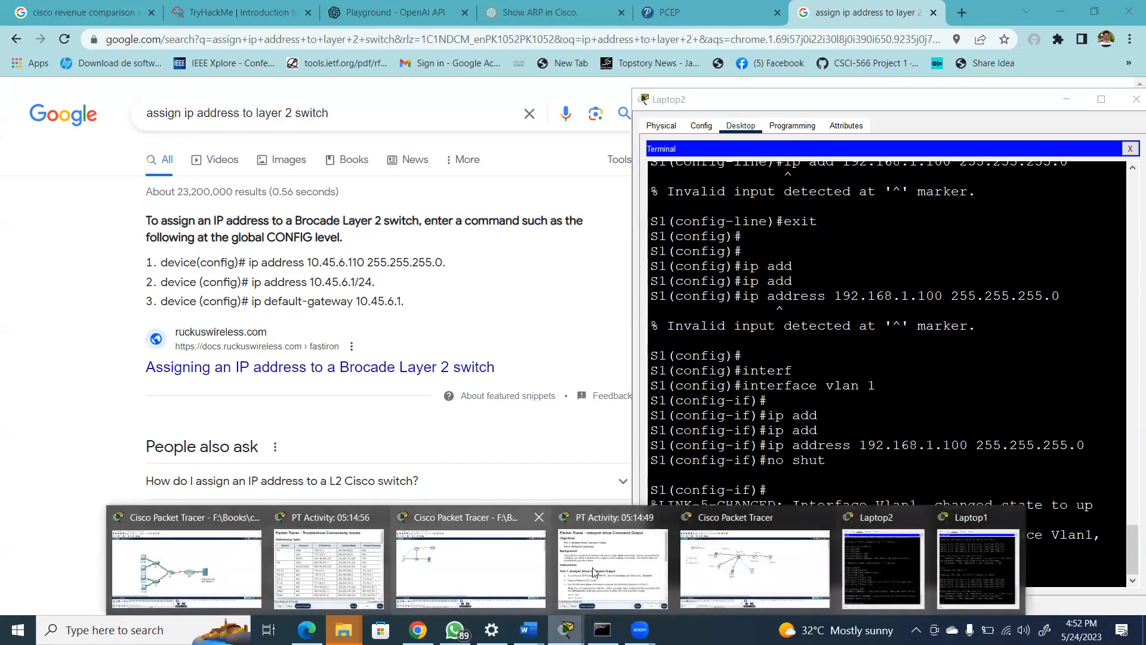
left_click(716, 571)
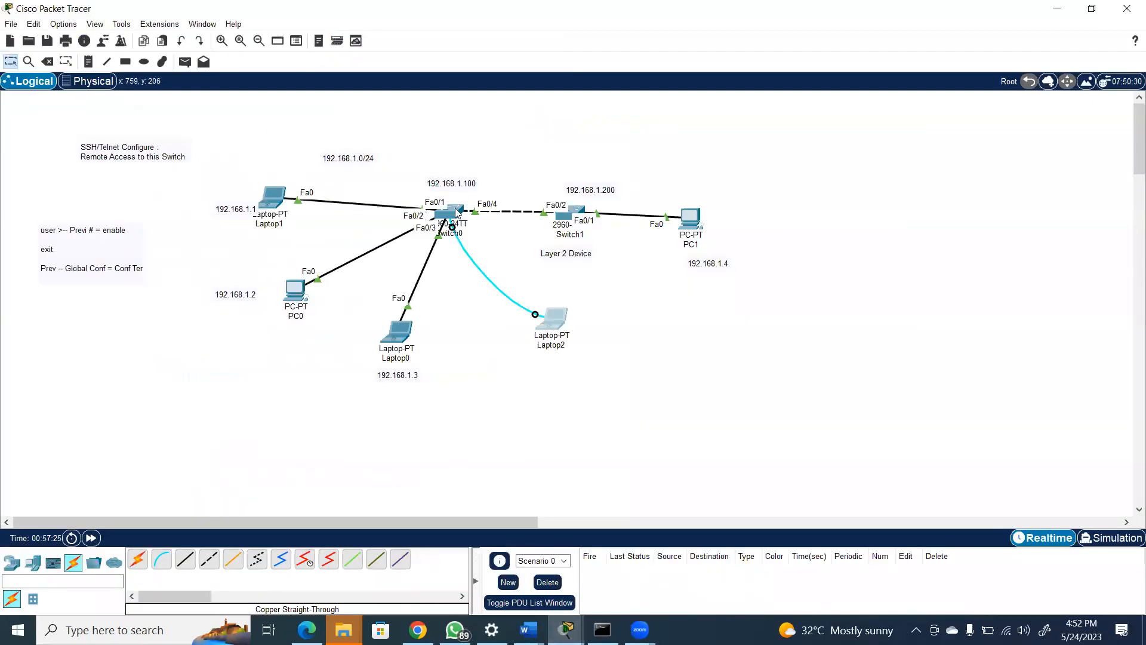
left_click(559, 319)
key("Return")
key("Return")
key("Return")
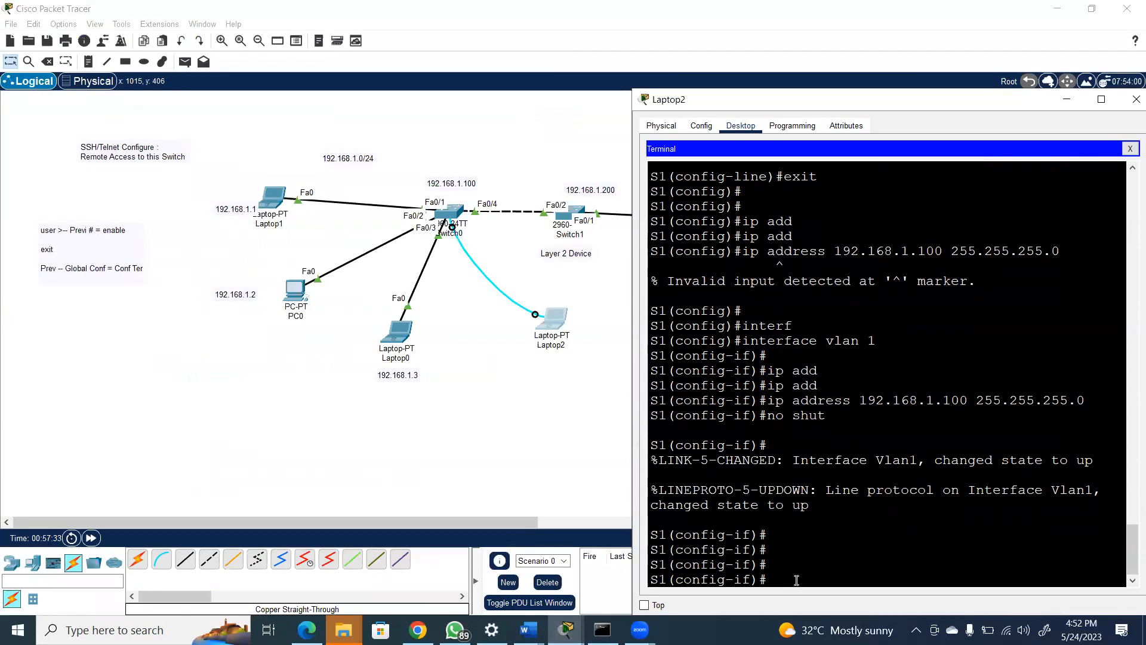
Exit interface configuration on S1 and enter VTY line configuration with "line vty 0 7"
type("exit")
key("Return")
key("Return")
key("Return")
type("line")
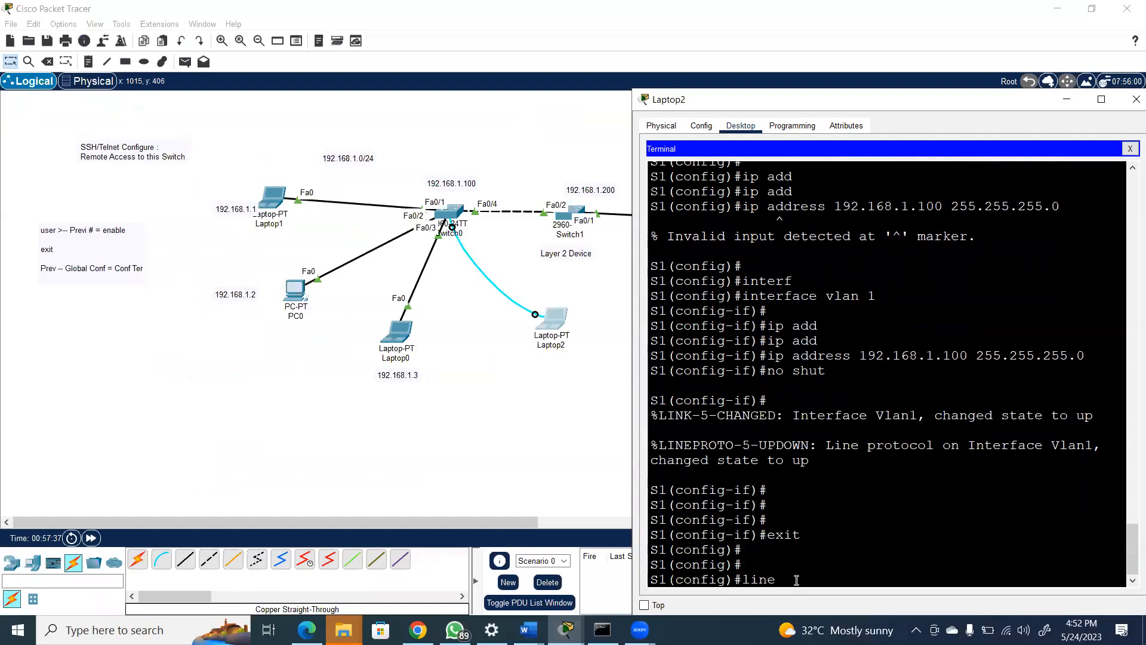
type(" vty 0 7")
key("Return")
key("Return")
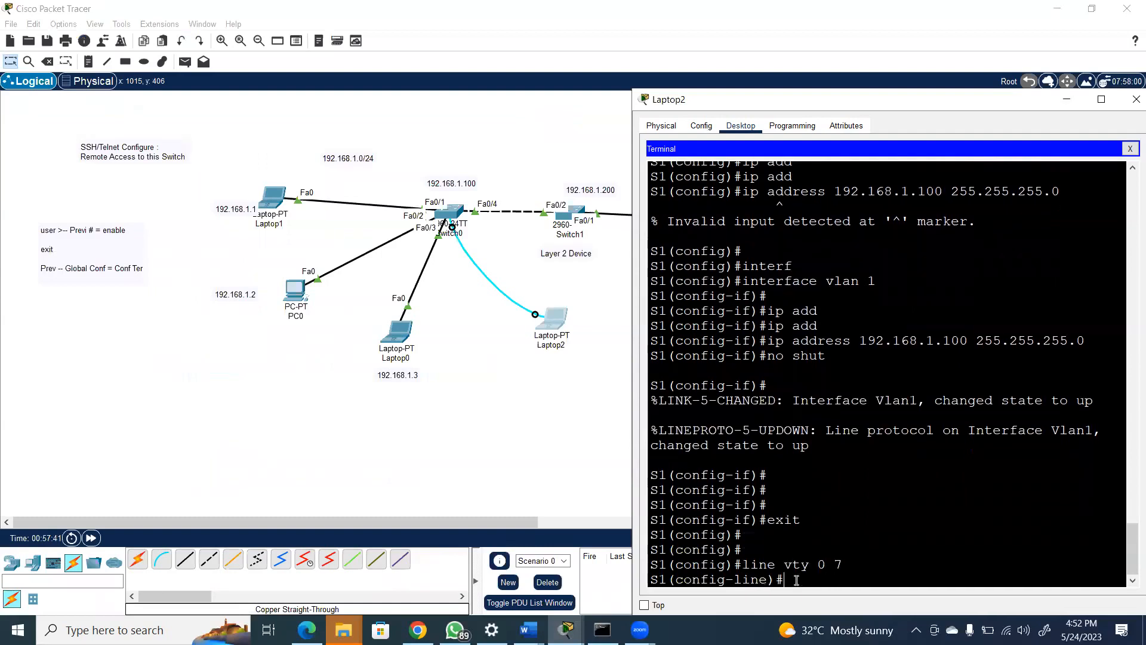
List the available transport input protocols and allow only SSH on the VTY lines with "transport input ssh"
type("tran")
key("Tab")
type("inpu")
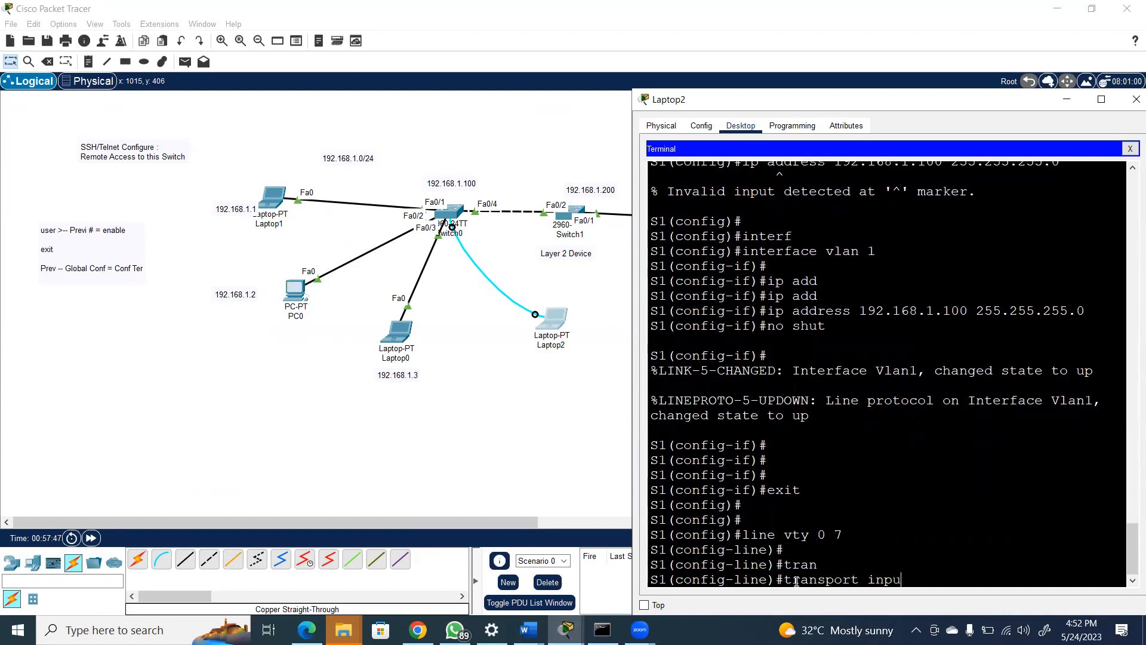
type("t ?")
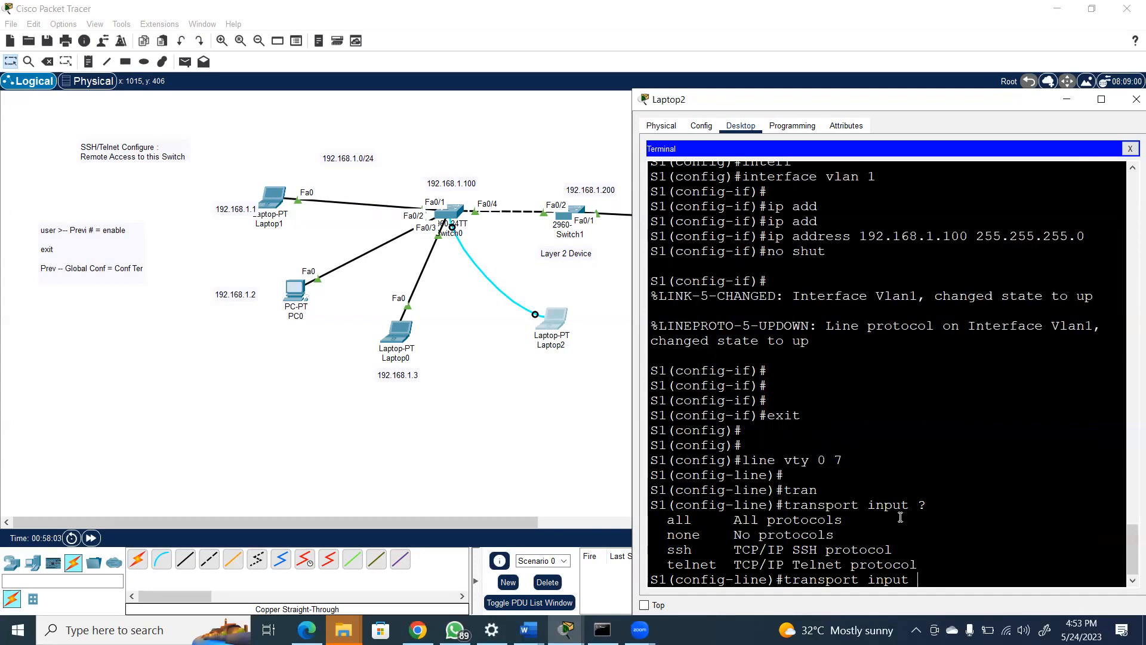
type("ssh")
key("Return")
key("Return")
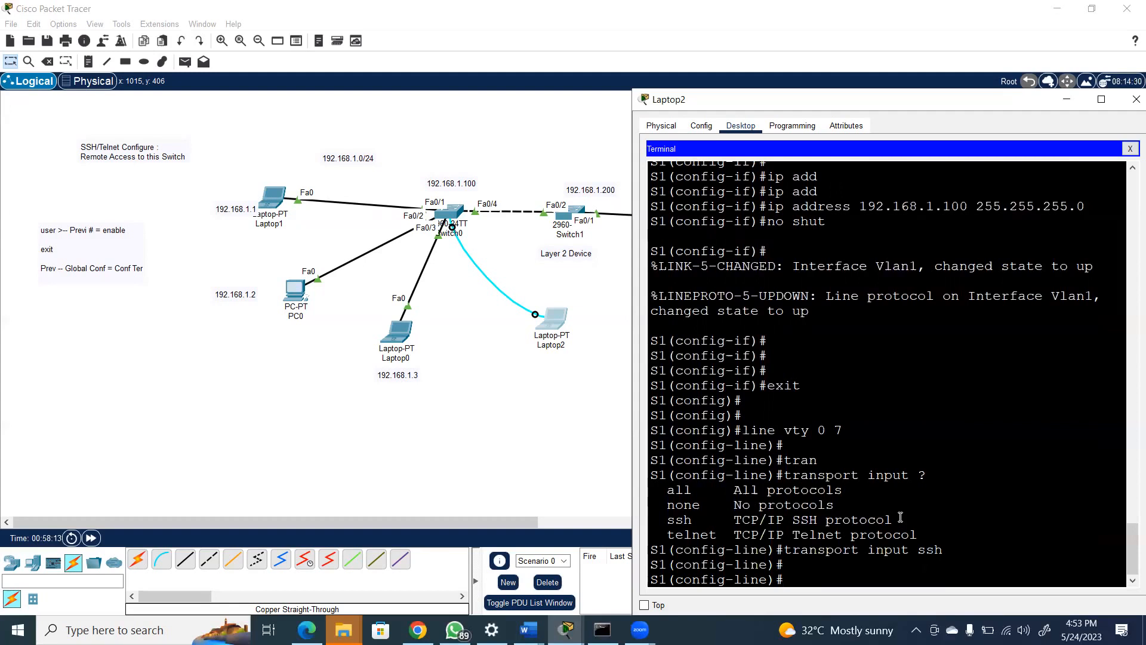
Set the VTY lines to local authentication with "login local" and exit to S1's global configuration mode
type("login l")
key("Tab")
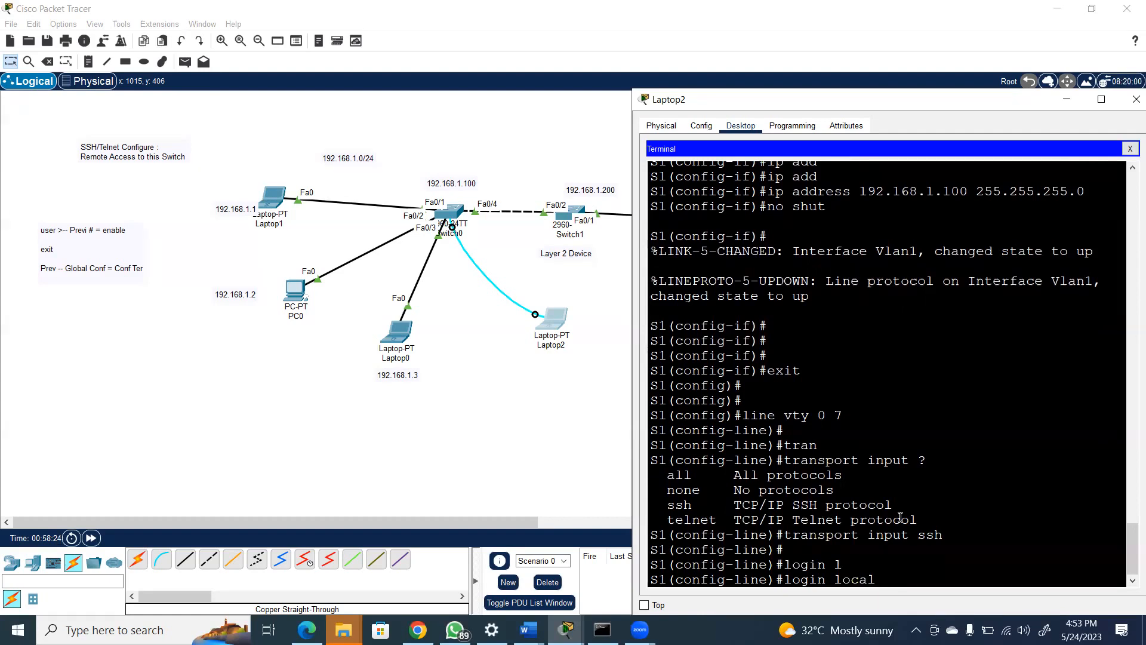
key("Return")
key("Return")
key("Return")
key("Return")
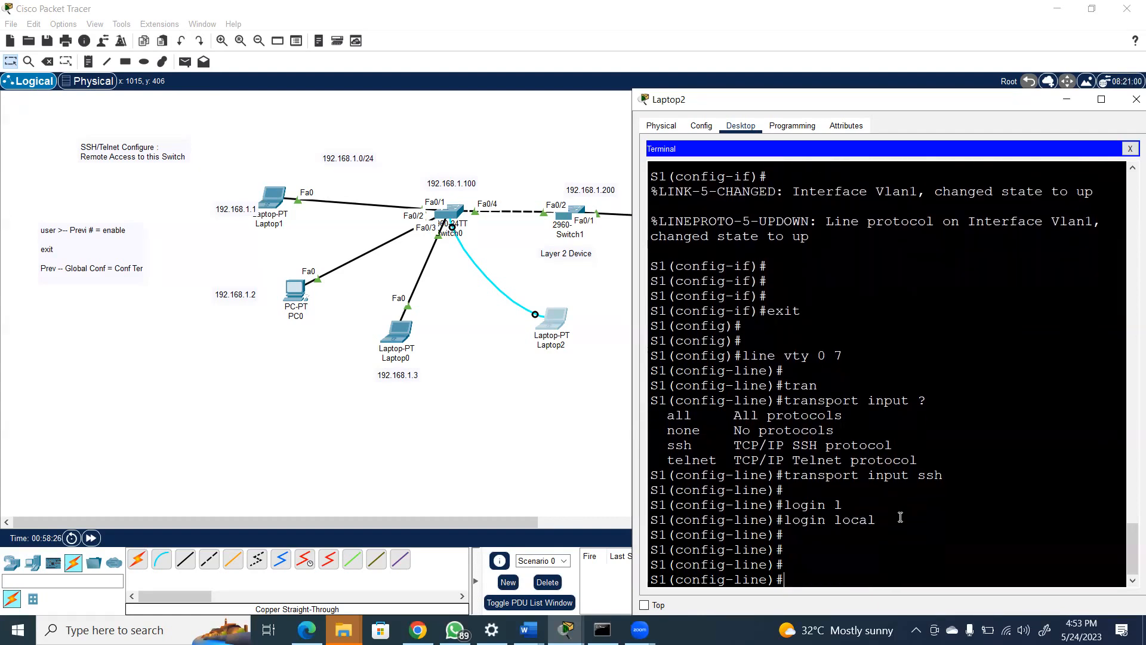
type("exit")
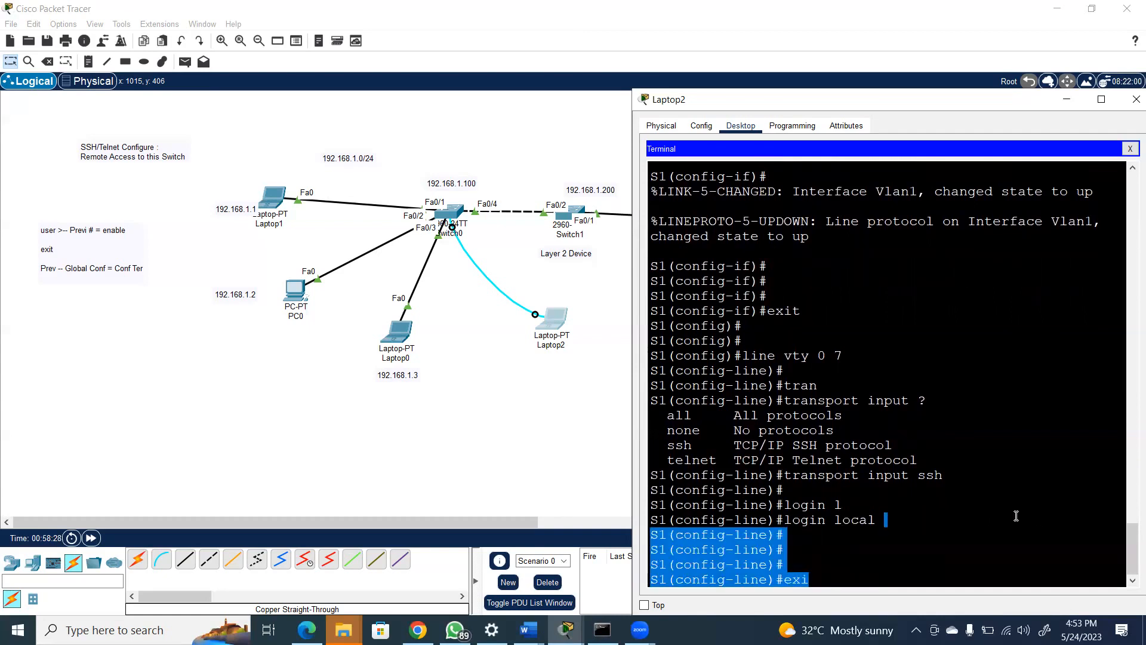
key("Return")
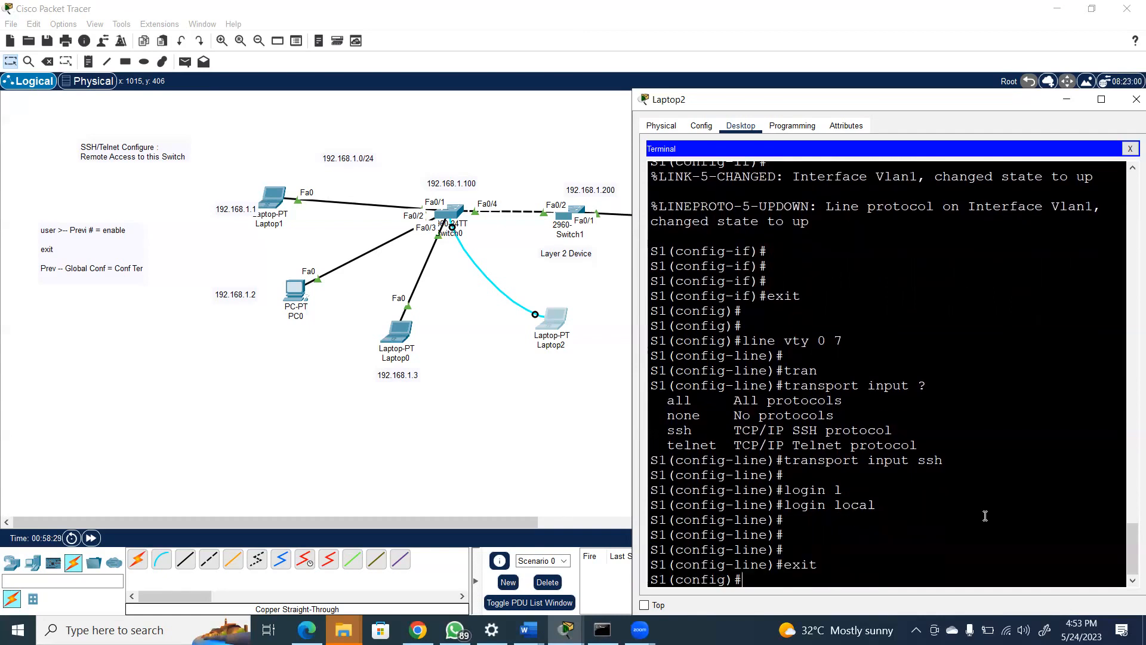
Delete Laptop2 from the topology and return to the Select tool
left_click(616, 414)
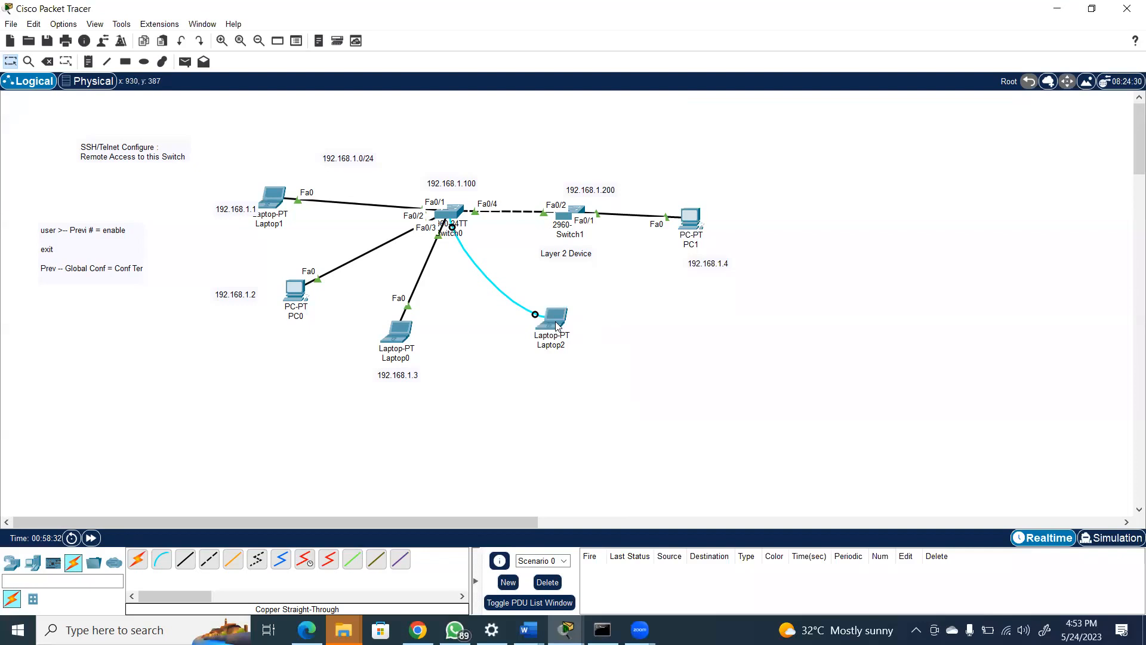
mouse_move(557, 324)
left_click(48, 62)
left_click(558, 324)
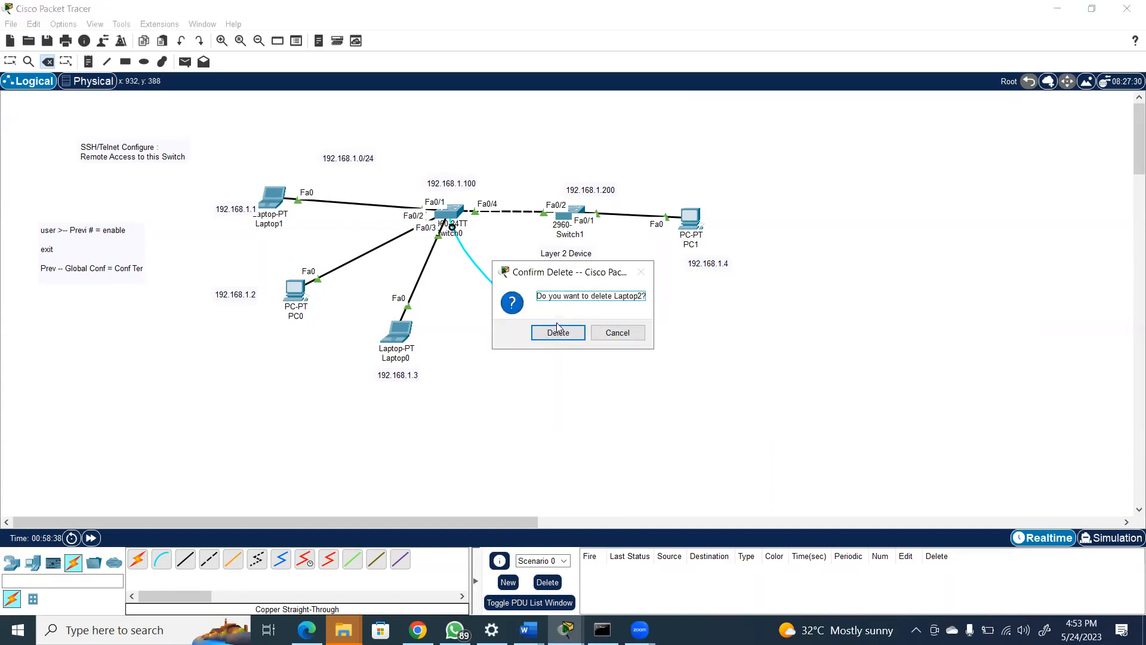
left_click(559, 334)
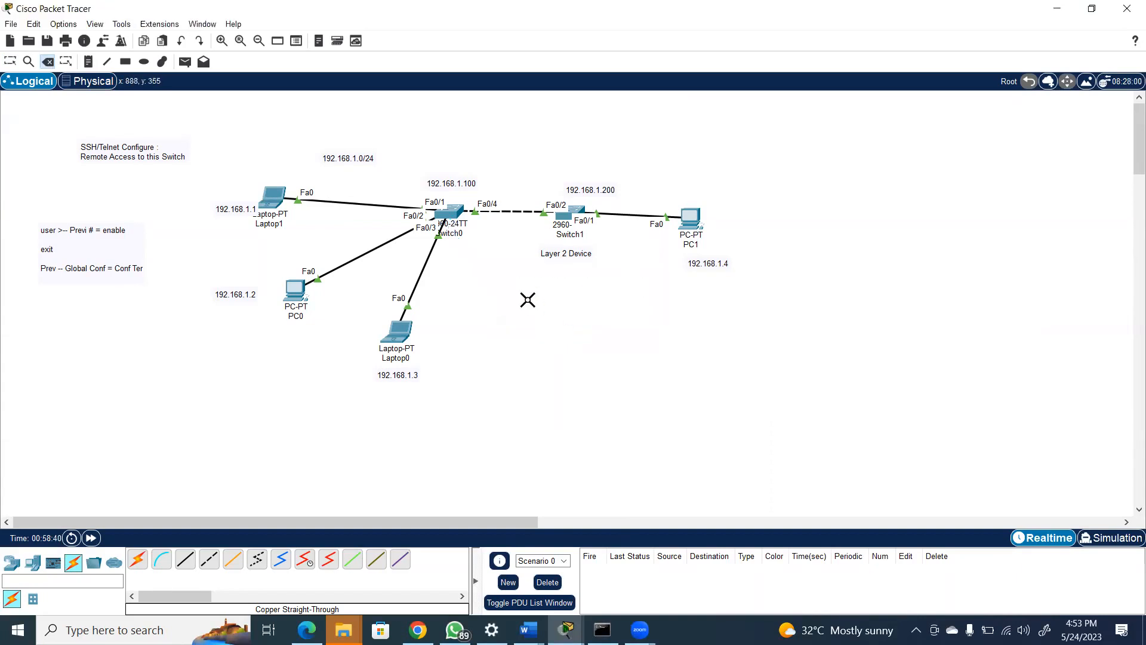
key("Escape")
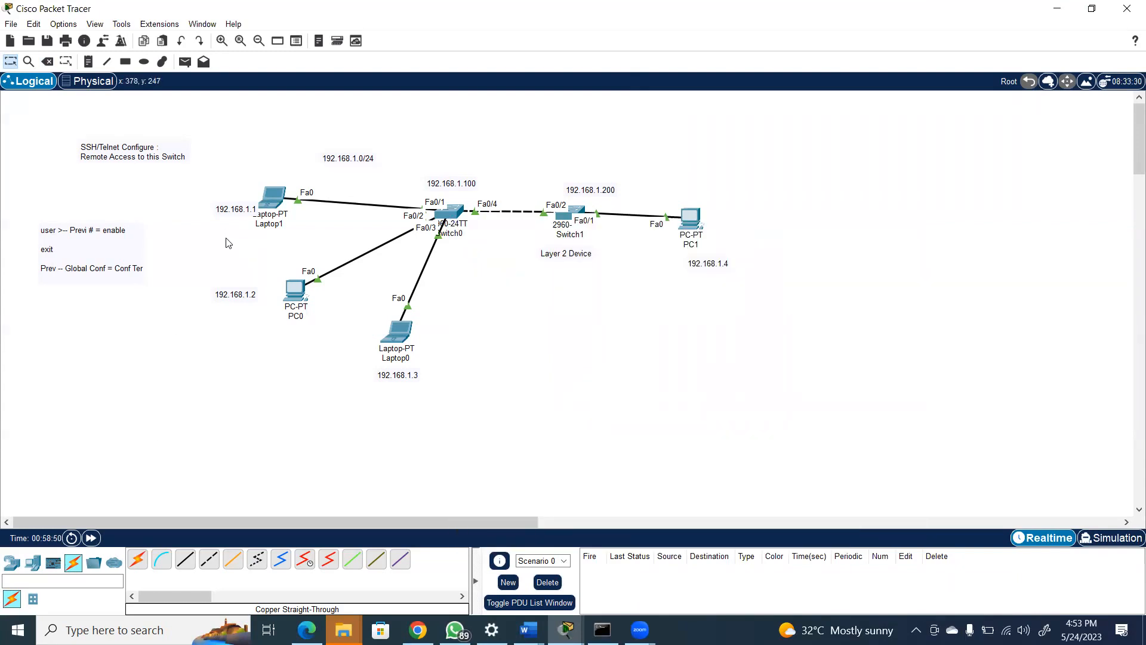
Start an SSH connection to 192.168.1.100 from Laptop1's Telnet / SSH Client, filling in the account username
left_click(277, 192)
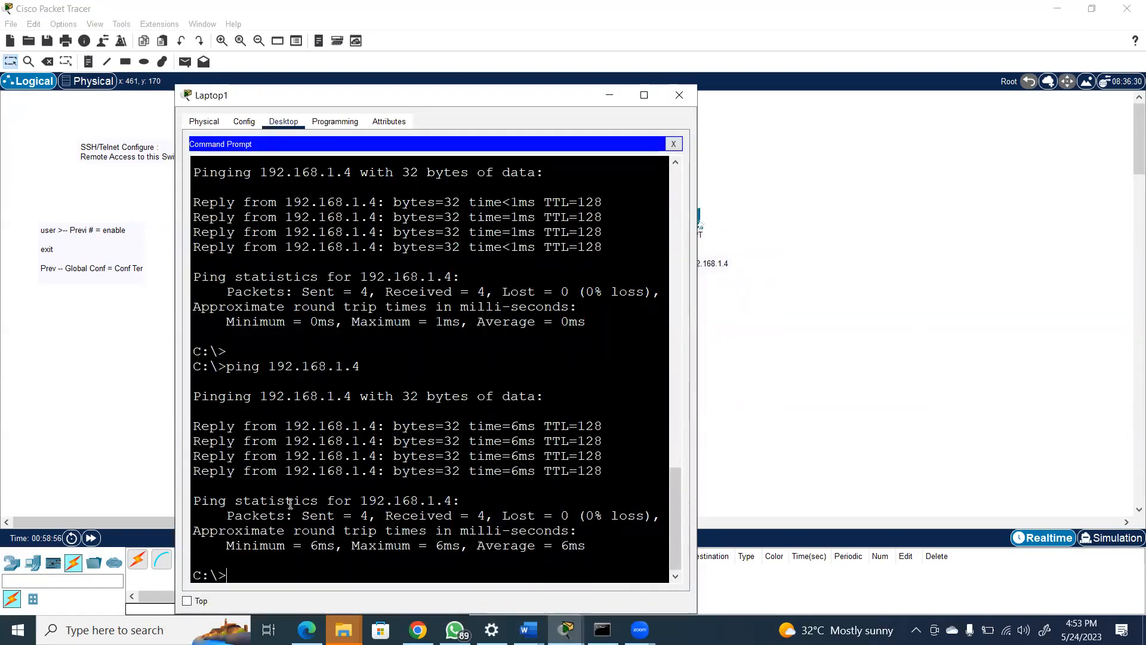
left_click(674, 145)
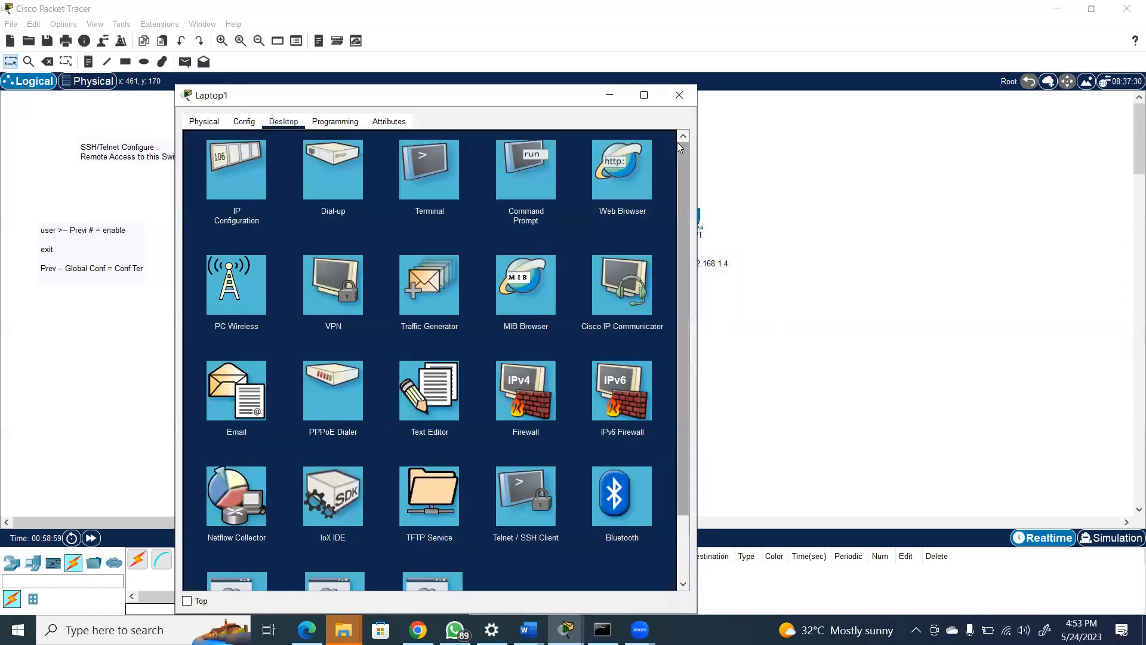
left_click(533, 495)
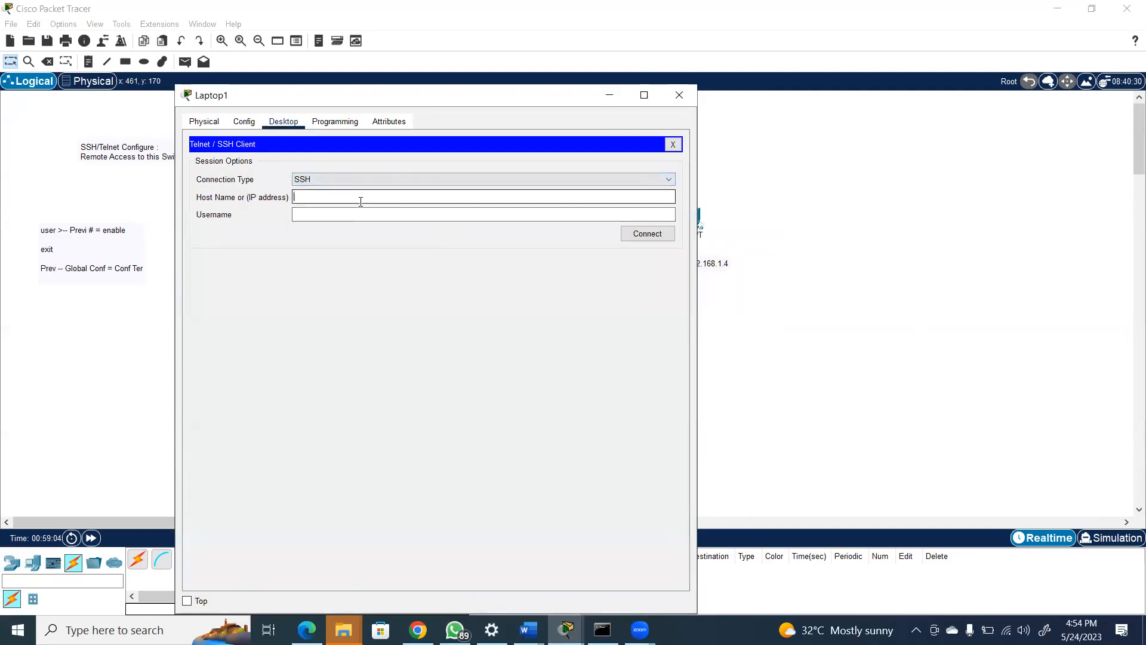
type("192.168.1.100")
key("Tab")
type("ihsan")
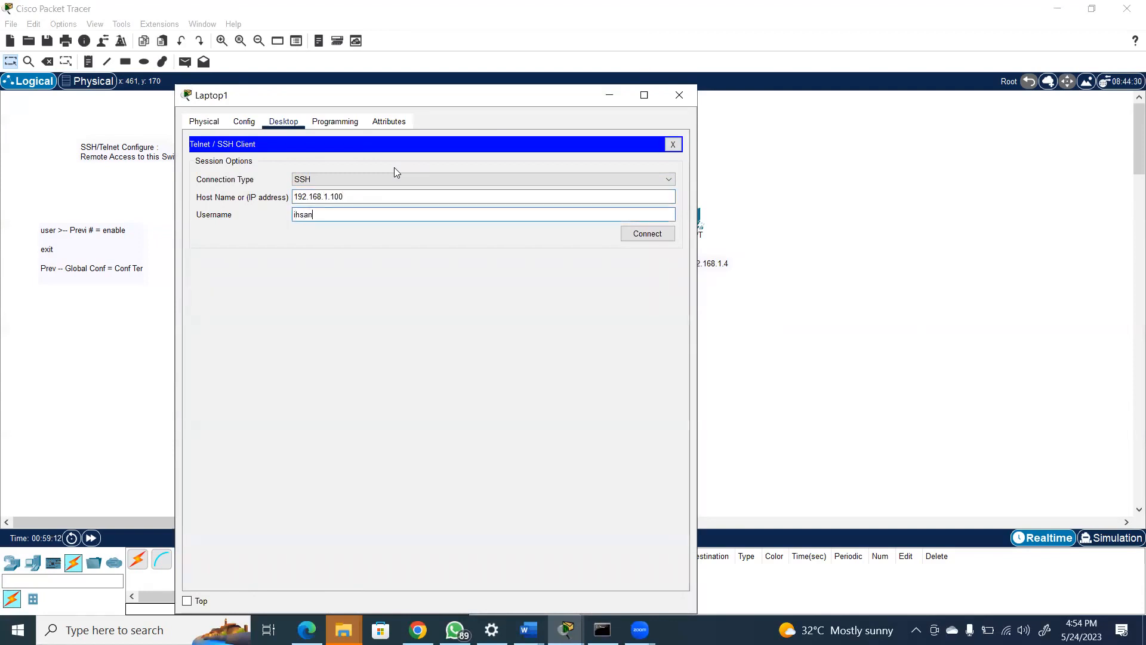
left_click(645, 234)
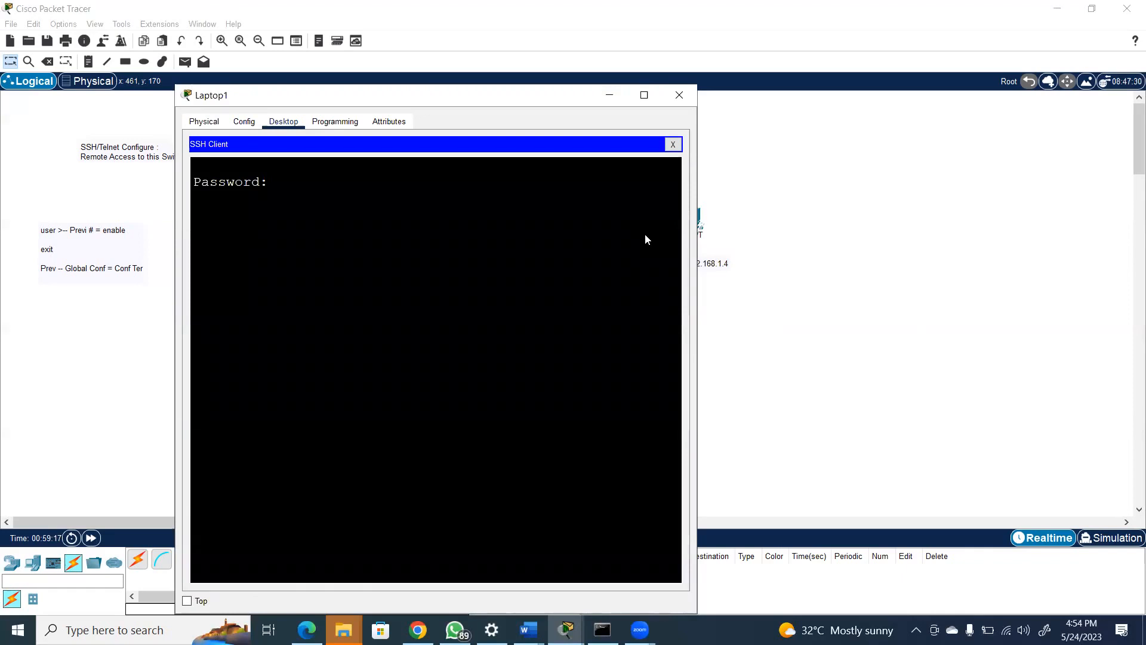
Log in to S1 from Laptop1 with the account password and minimize Laptop1's window
key("Return")
left_click_drag(526, 95, 505, 146)
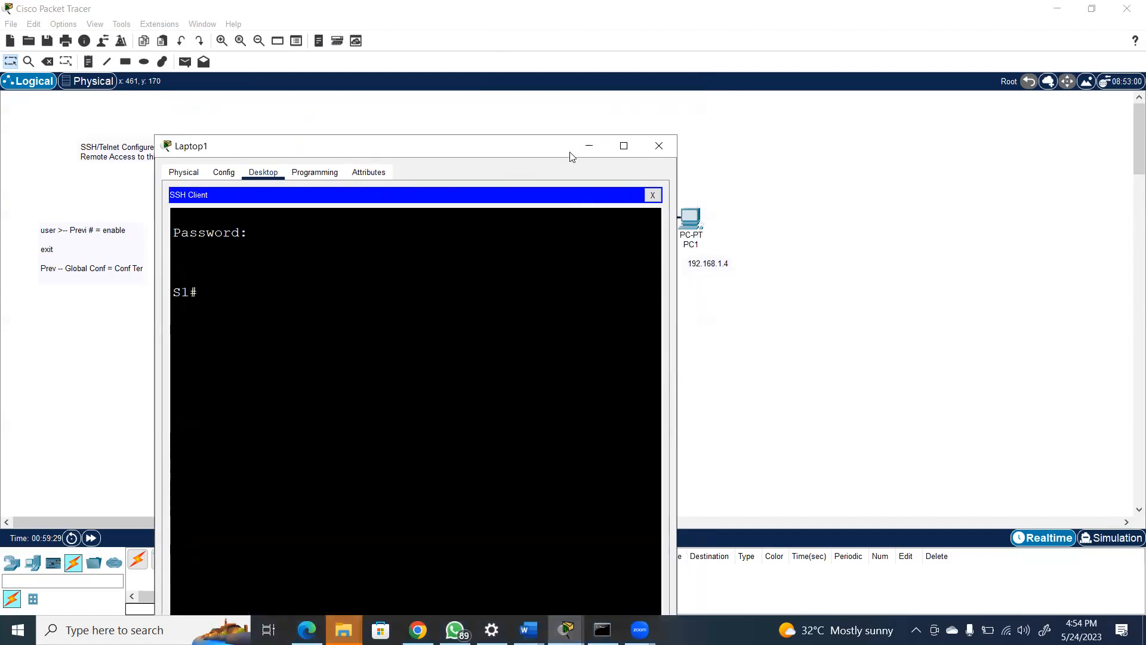
left_click(588, 148)
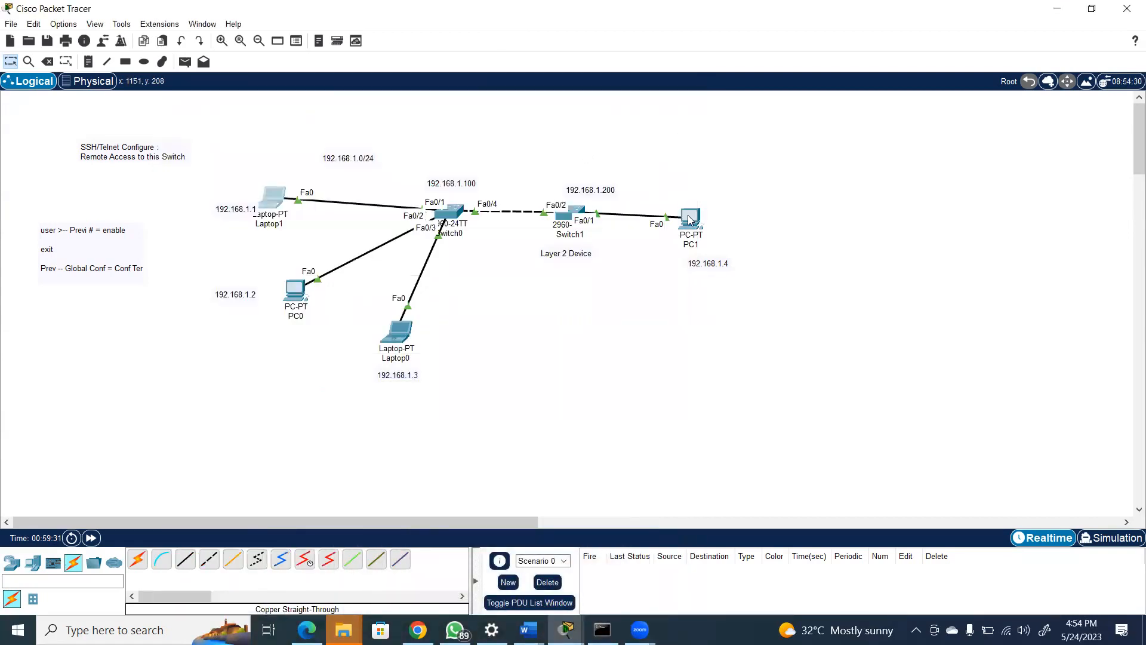
Start an SSH connection to 192.168.1.100 from PC1's Telnet / SSH Client, filling in the account username
left_click(690, 218)
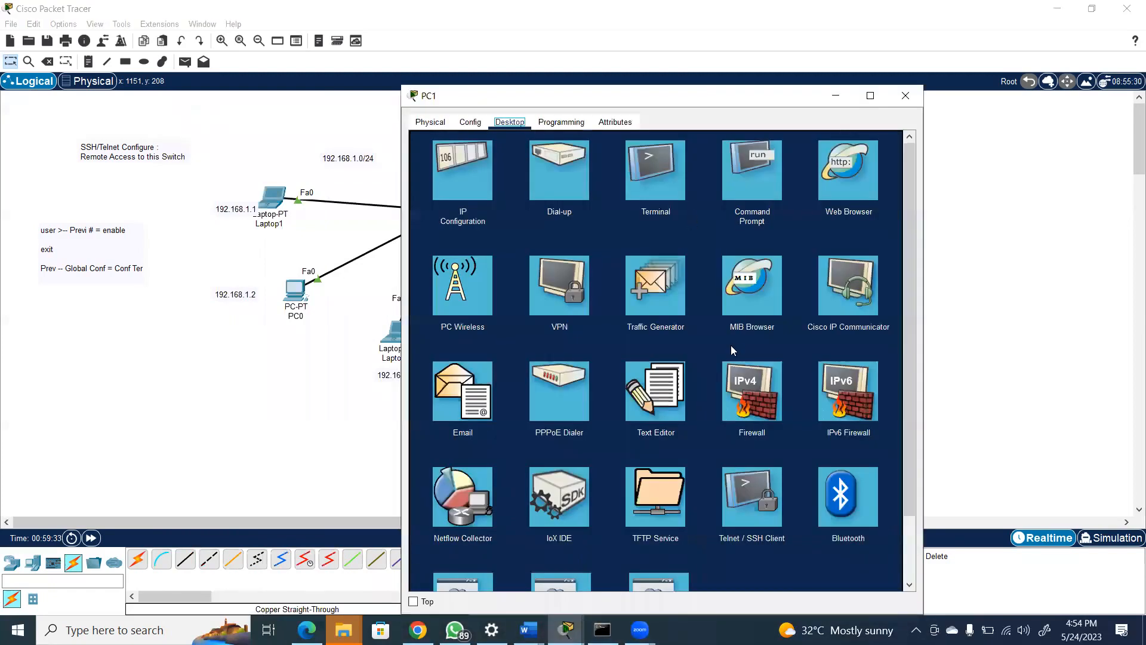
left_click(752, 499)
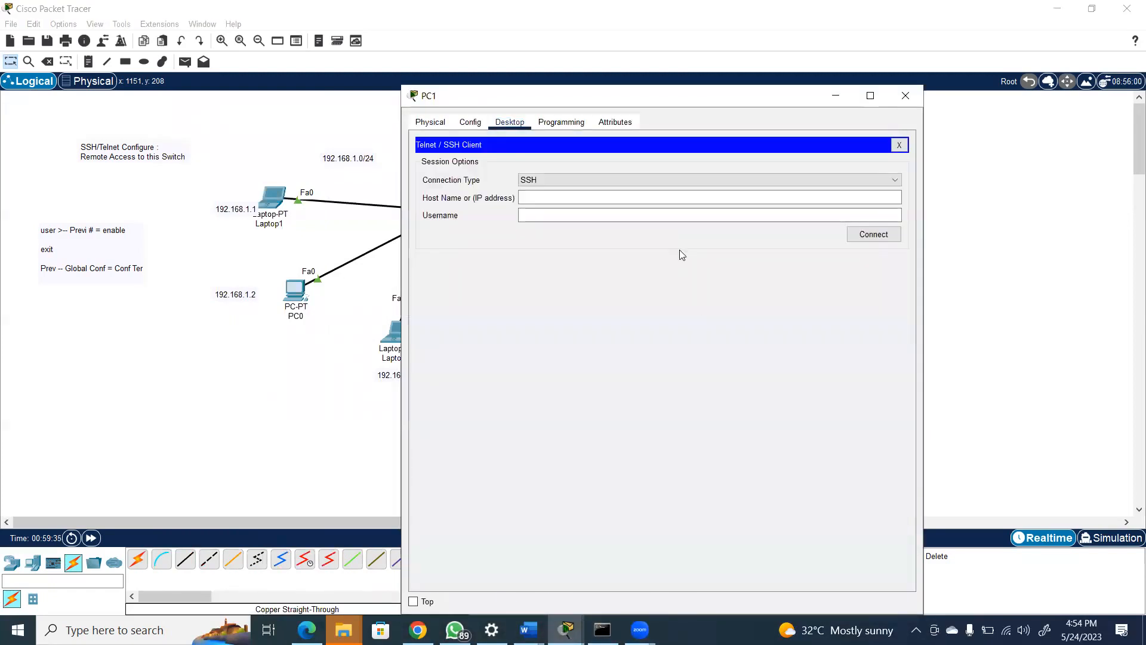
left_click(614, 198)
type("192.168")
type(".10")
key("BackSpace")
key("BackSpace")
type("1.100")
left_click(586, 221)
type("ihsan")
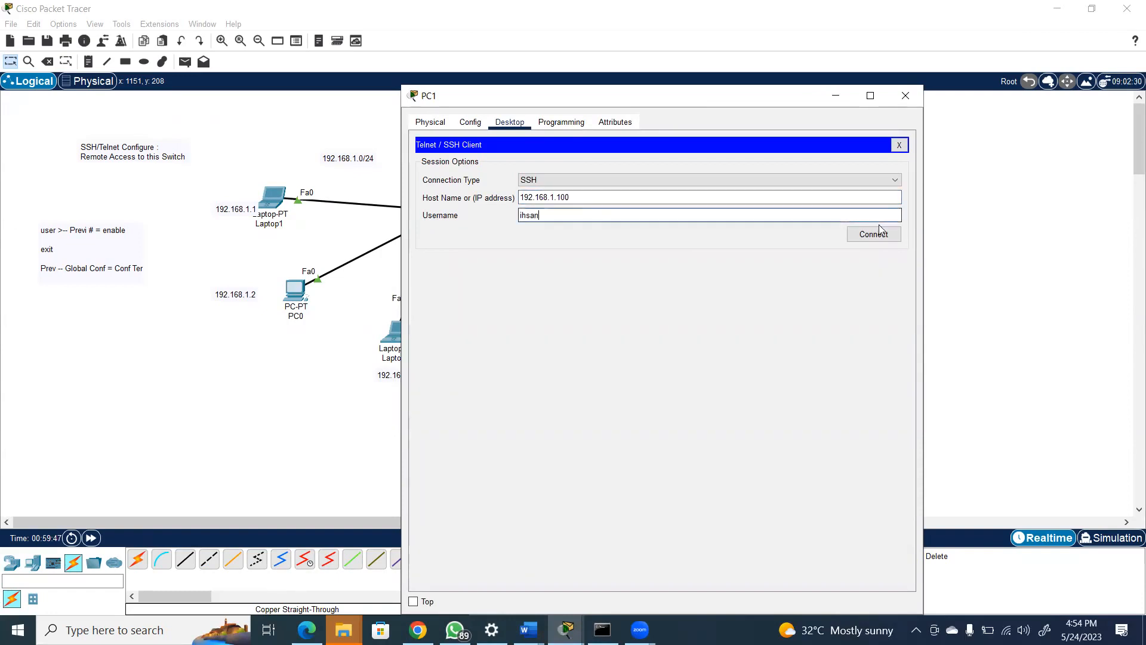
left_click(873, 233)
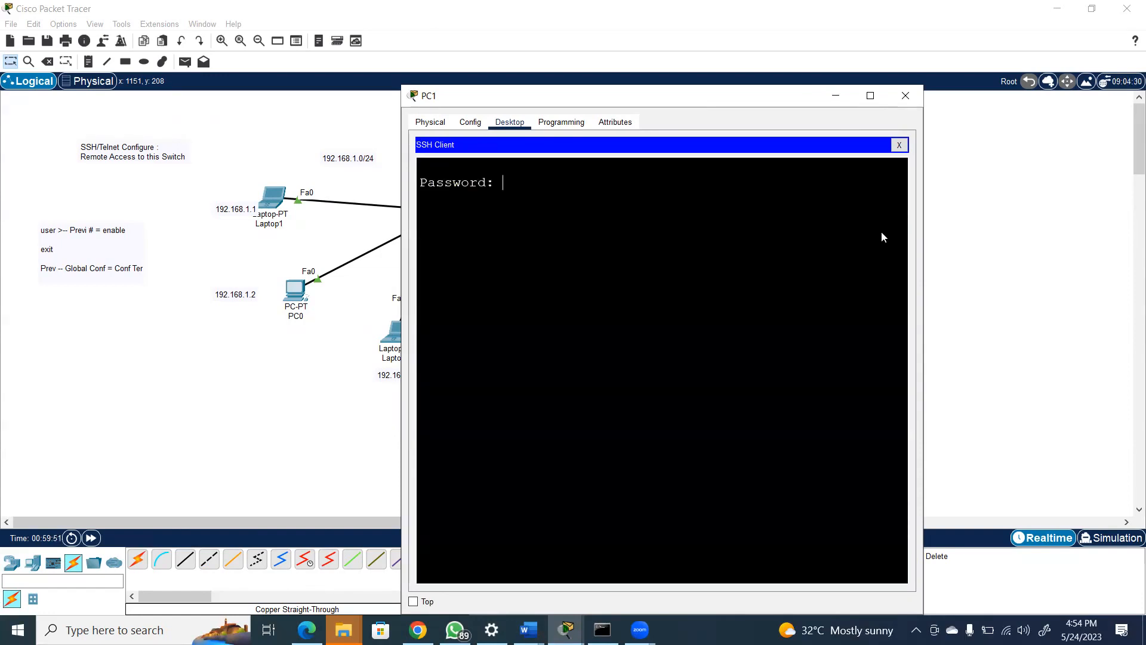
Log in to S1 from PC1 with the account password and put PC1's window away
key("Return")
left_click_drag(439, 96, 558, 126)
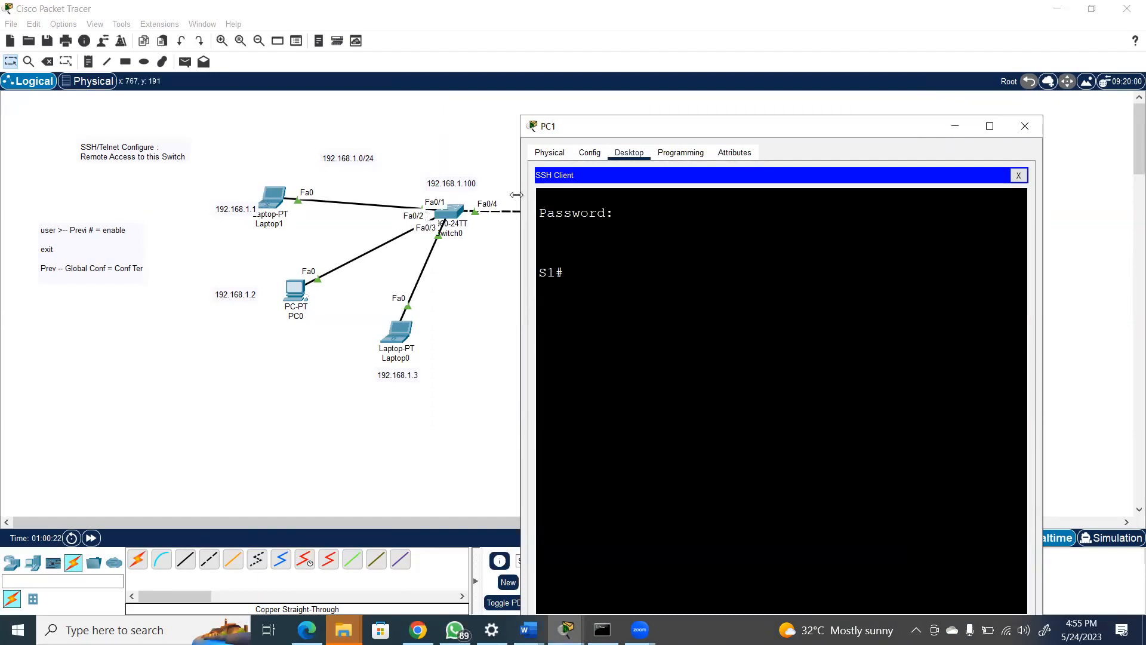
left_click(823, 108)
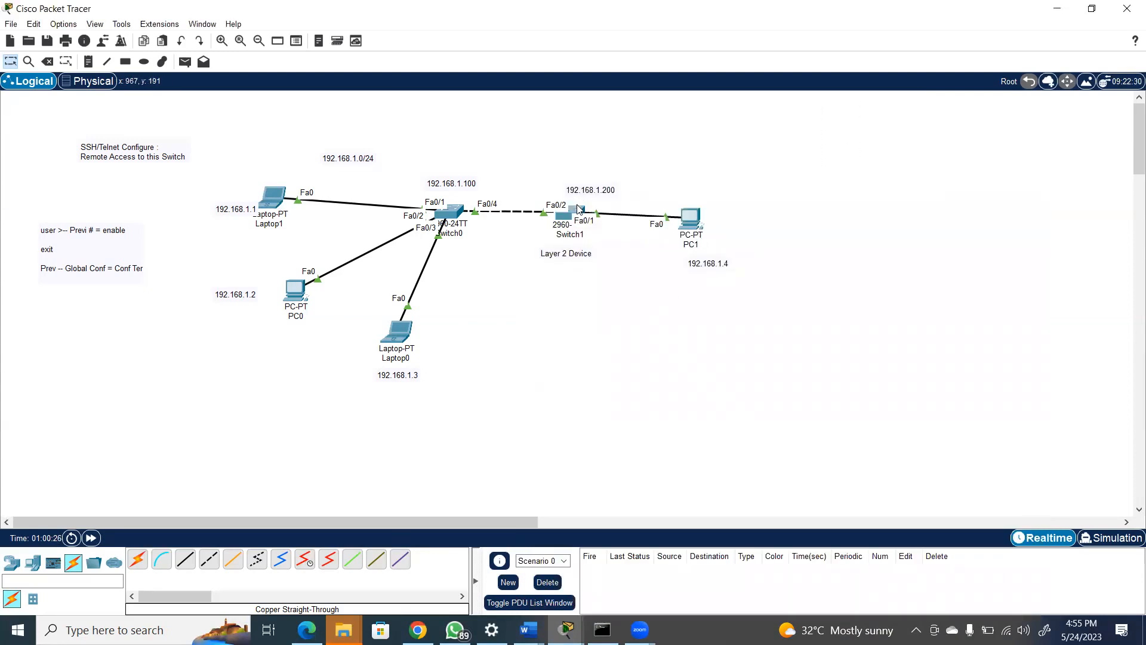
Open the Command Prompt on PC0
mouse_move(578, 209)
left_click(297, 291)
left_click(738, 161)
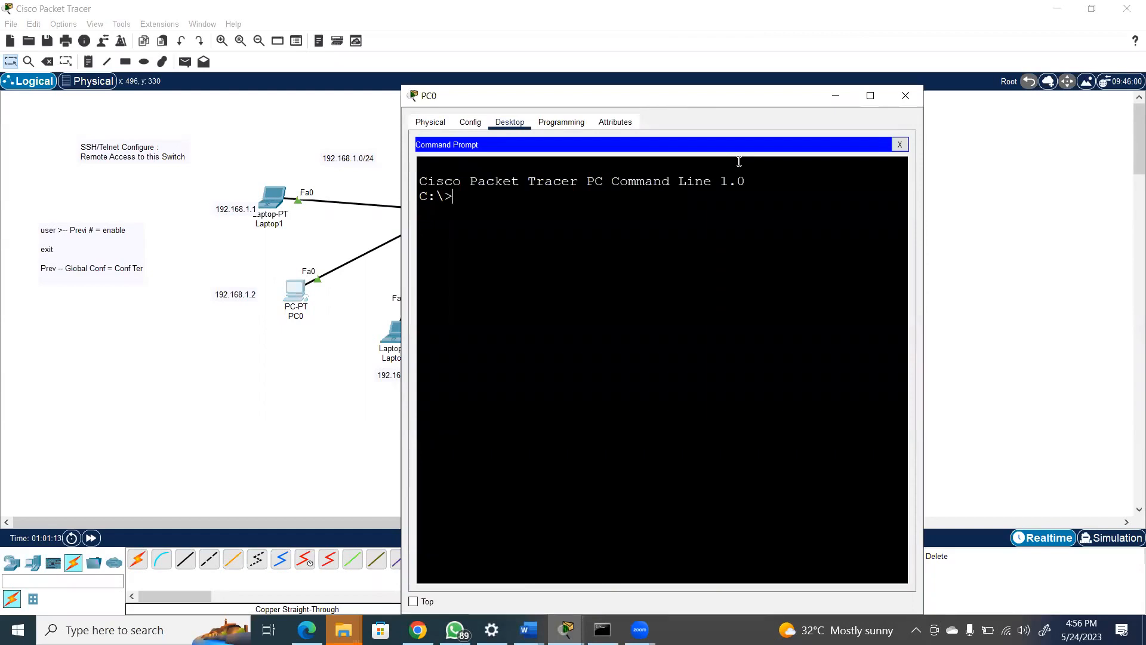
Try to display the help for the SSH login option with ssh -l/?
type("ssh -")
type("l/?")
key("Return")
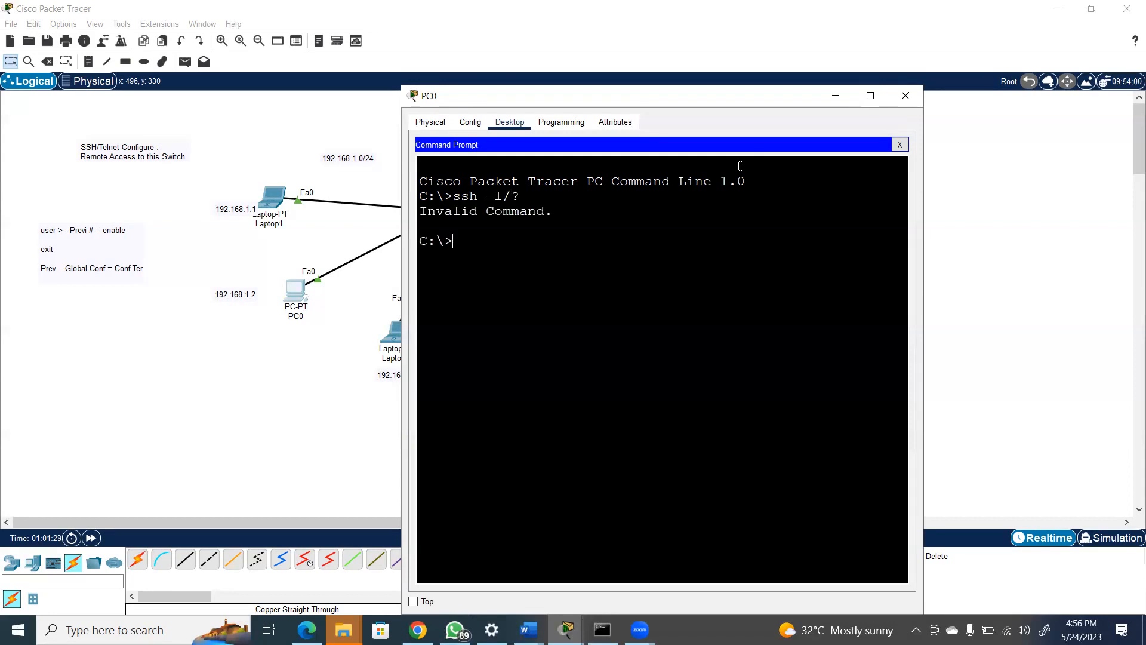
Try the SSH help request again with the variants ssh -l ?/ and ssh -l /?
key("Up")
key("BackSpace")
key("BackSpace")
type("?/")
key("Return")
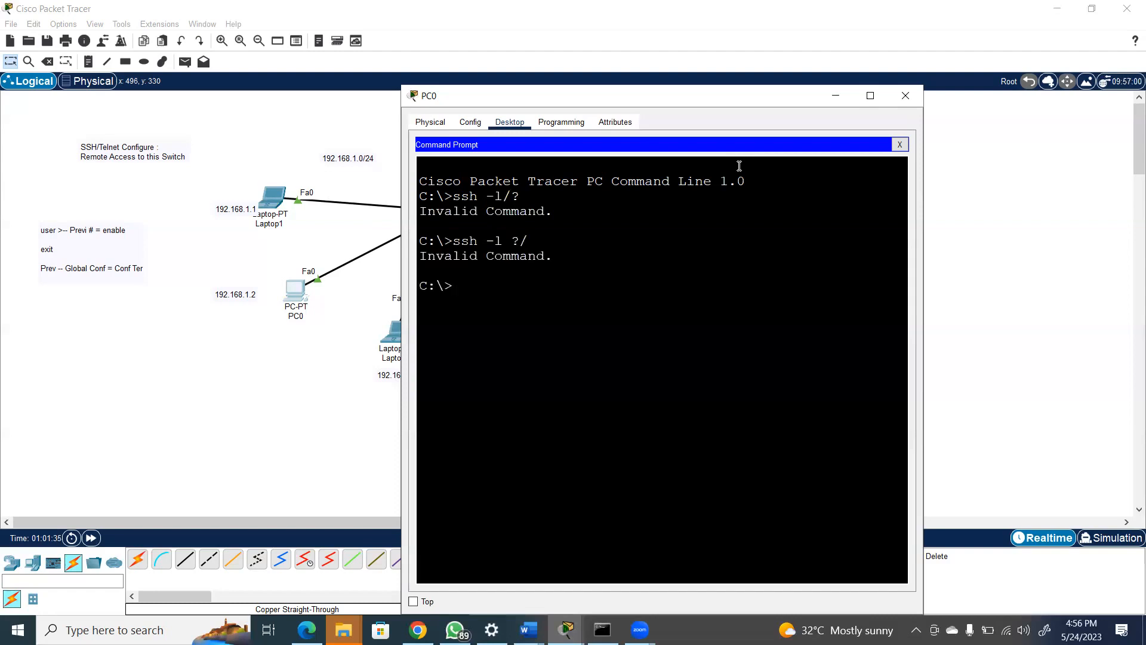
key("Up")
key("BackSpace")
key("BackSpace")
type("/?")
key("Return")
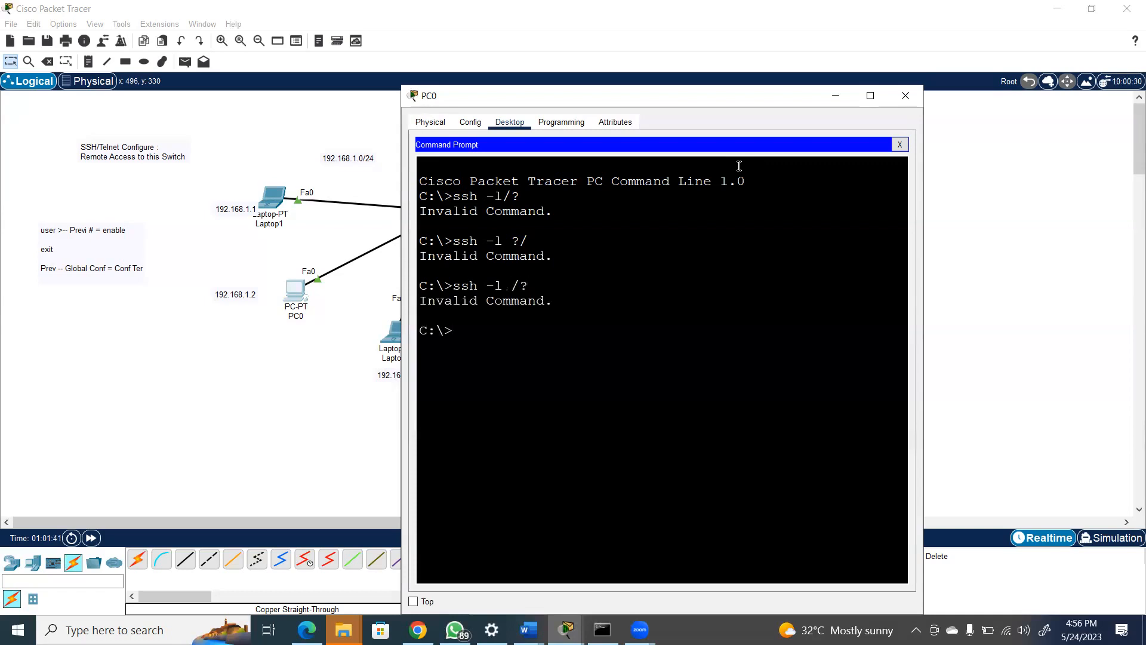
Connect to 192.168.1.100 using ssh -l with the account username, and log in to S1 with the account password
type("ssh -l ihsan 192.168.1.100")
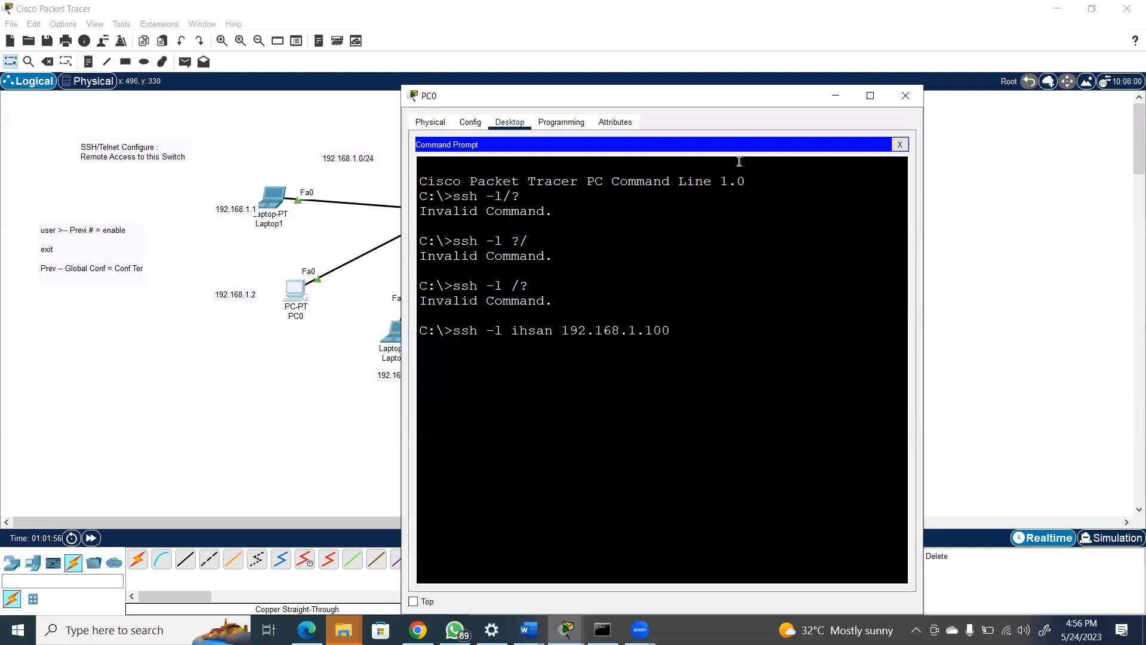
key("Return")
key("Return")
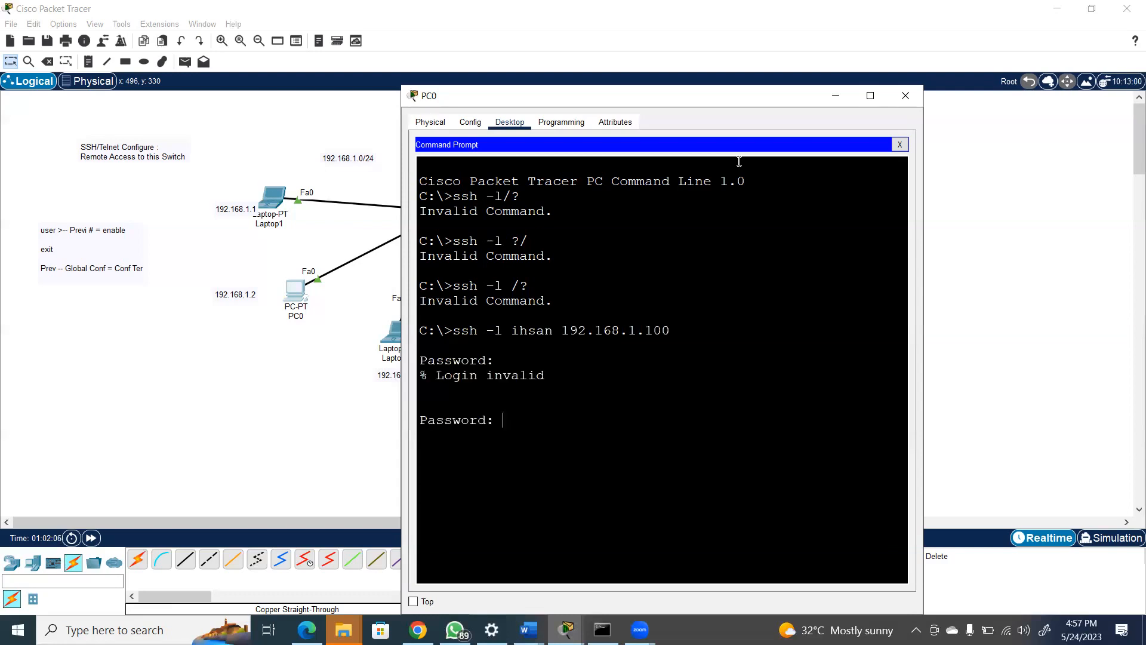
key("Return")
Display S1's configuration over the SSH session with show running-config
type("show runn")
key("Tab")
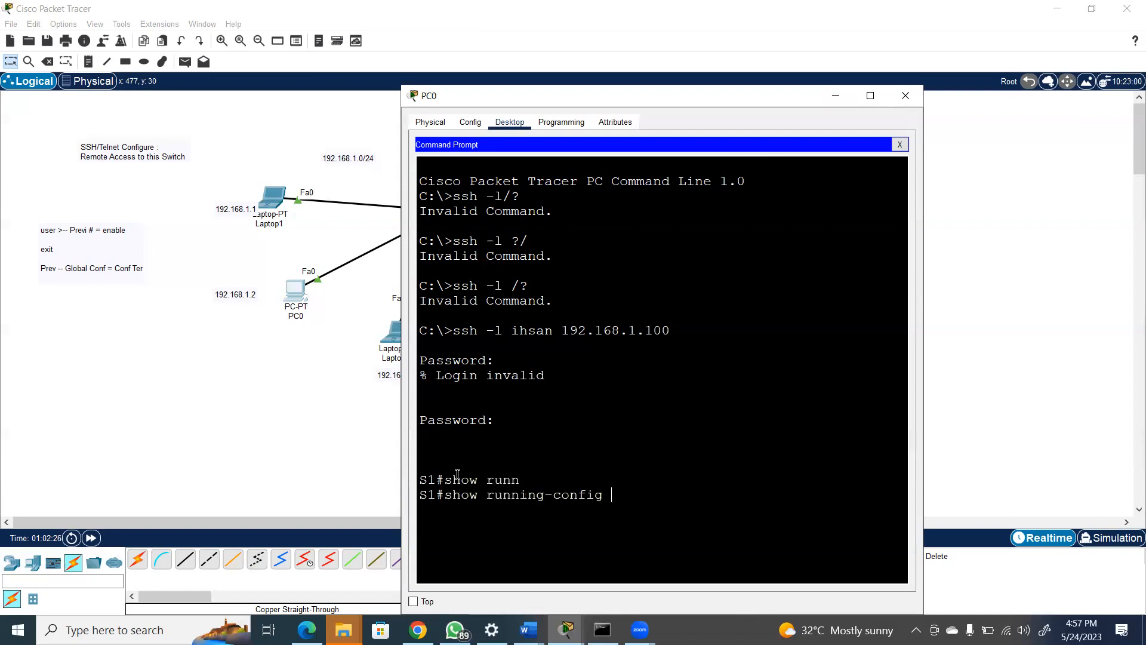
key("Return")
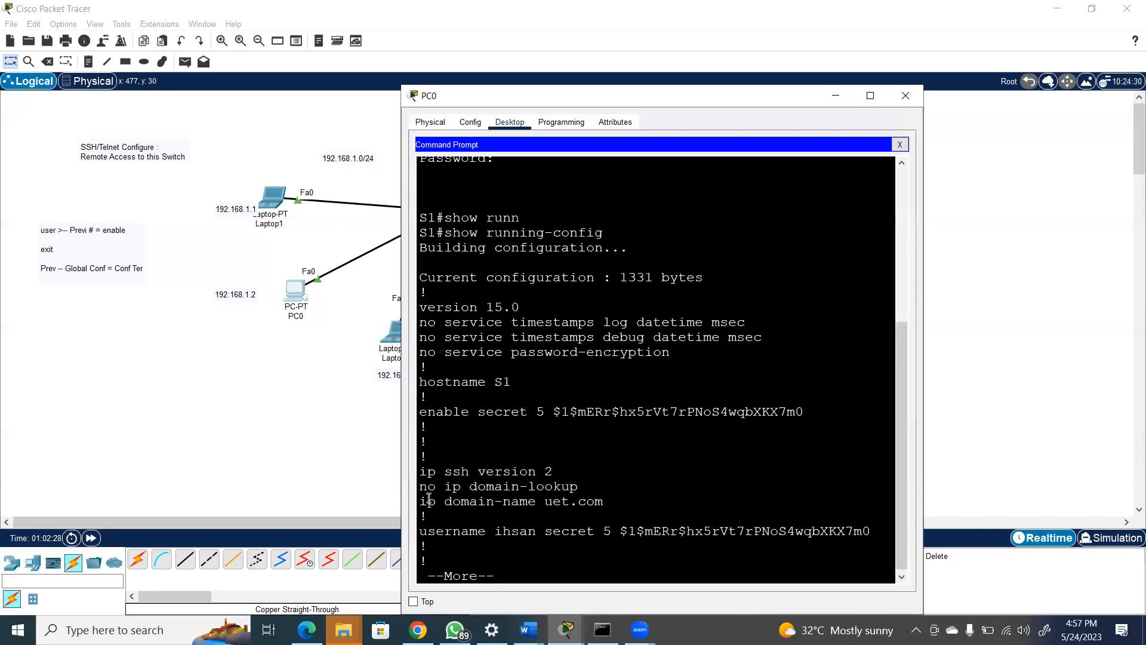